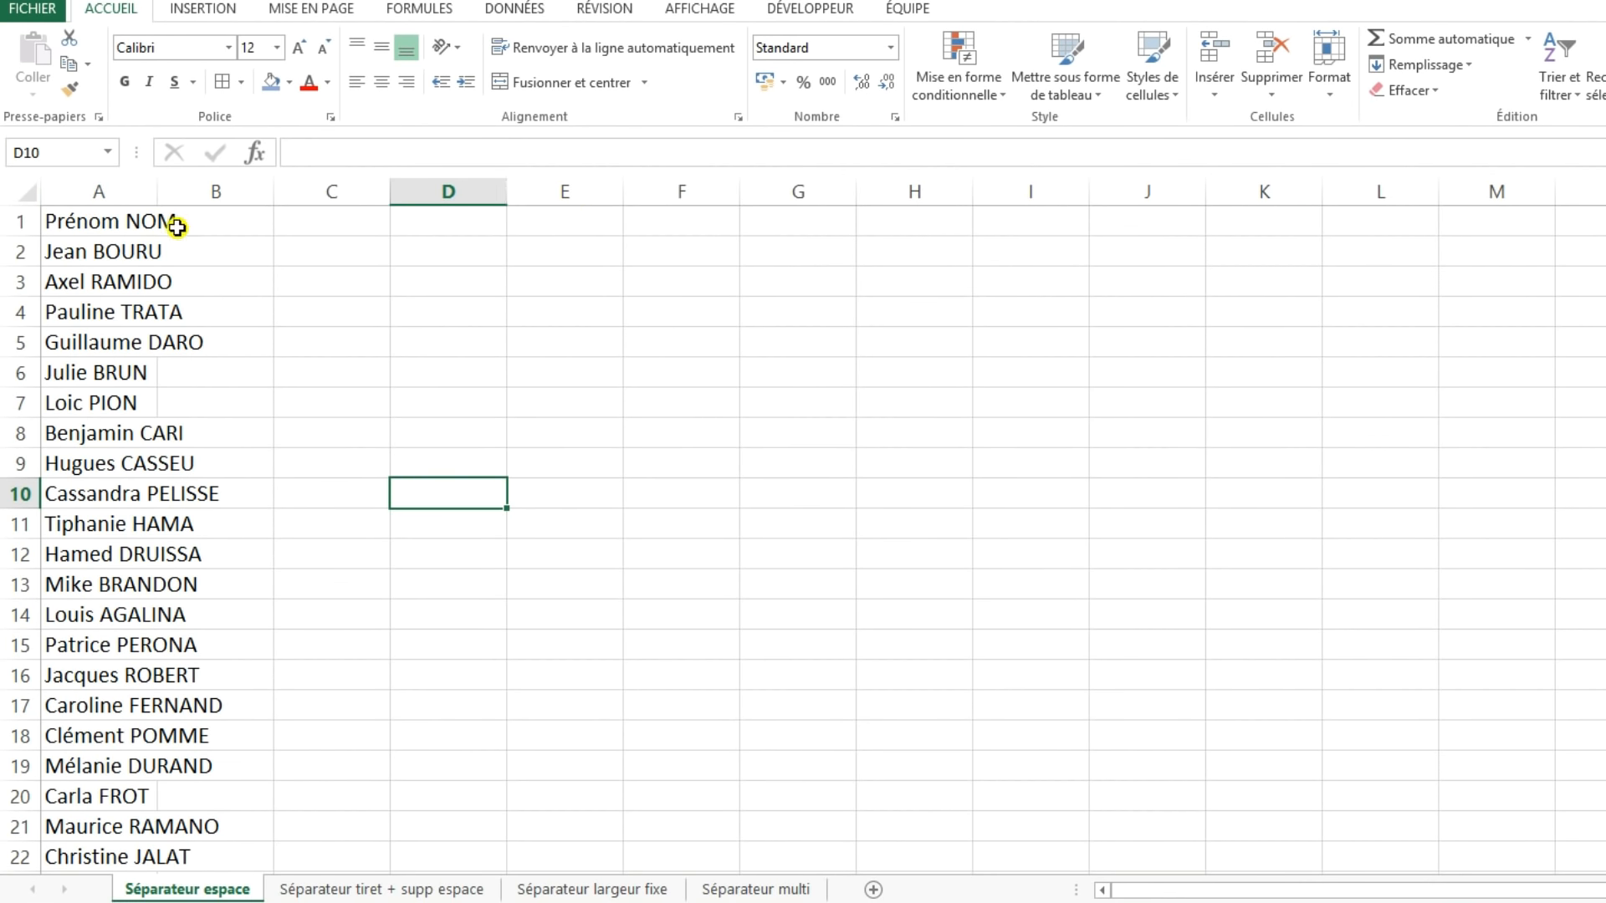
- Select the whole of column A on the Séparateur espace sheet, covering the entire list of first and last names
left_click(122, 189)
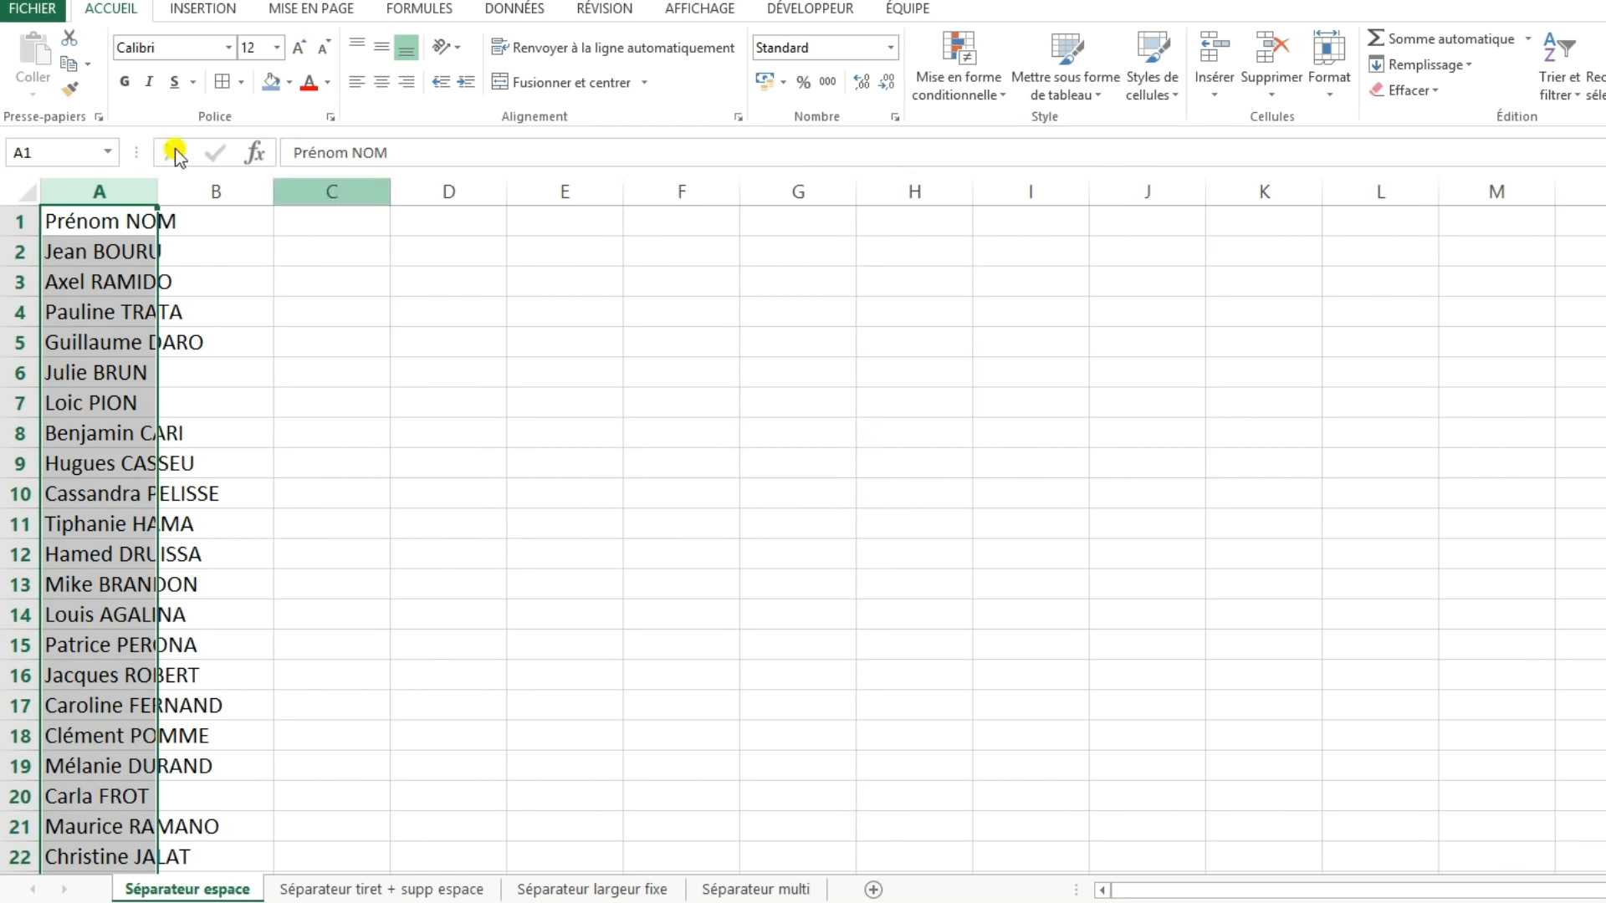
left_click(167, 303)
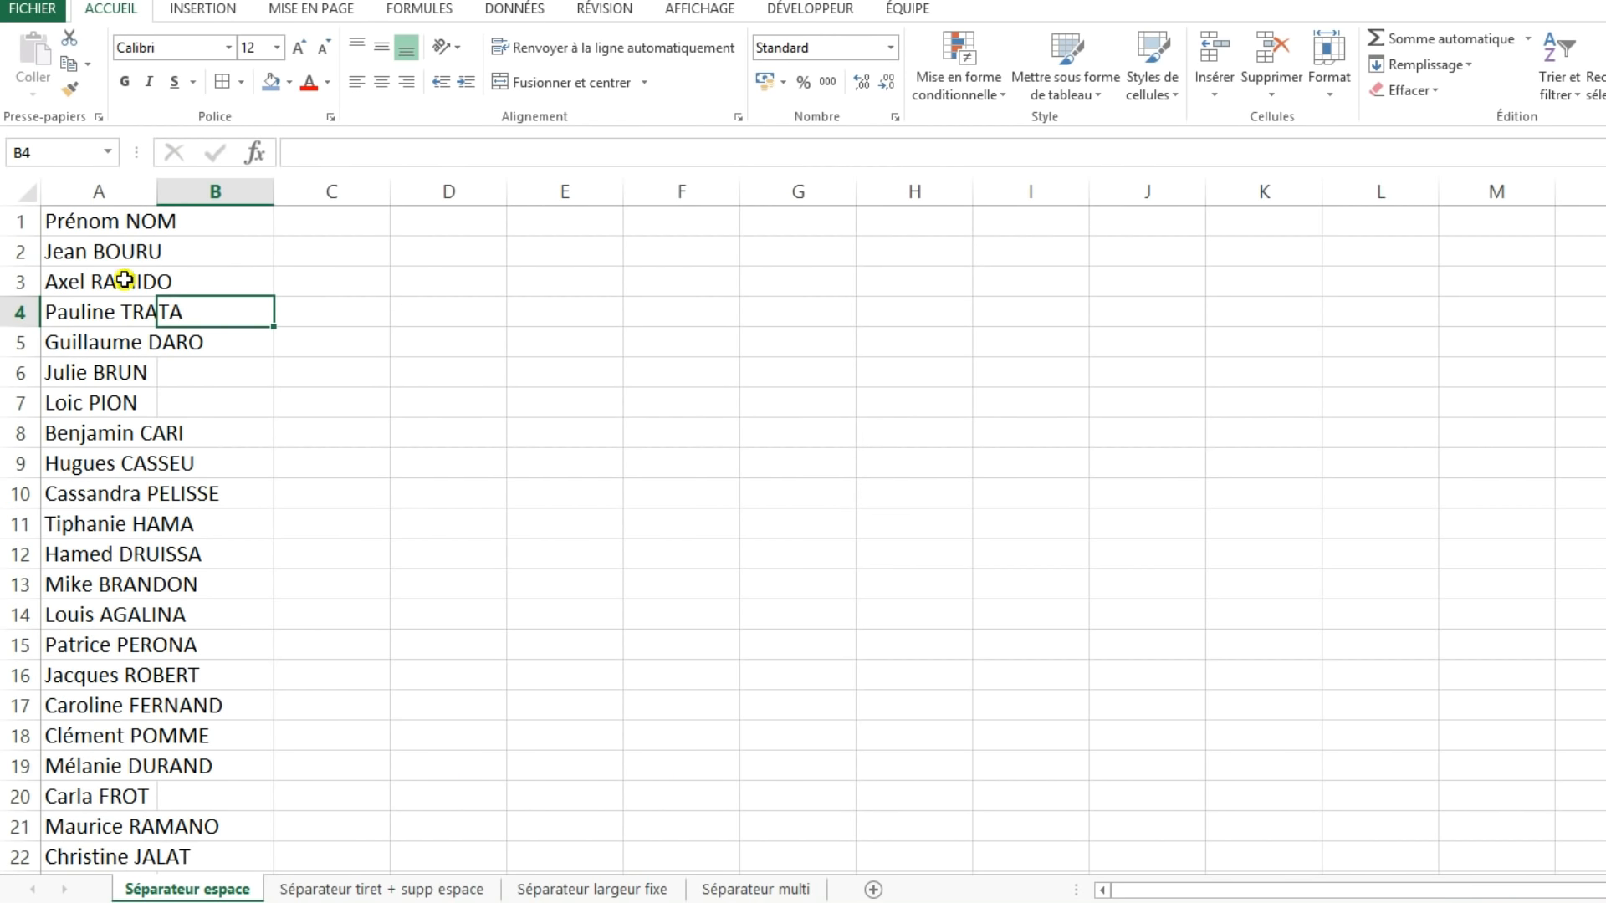
left_click(94, 191)
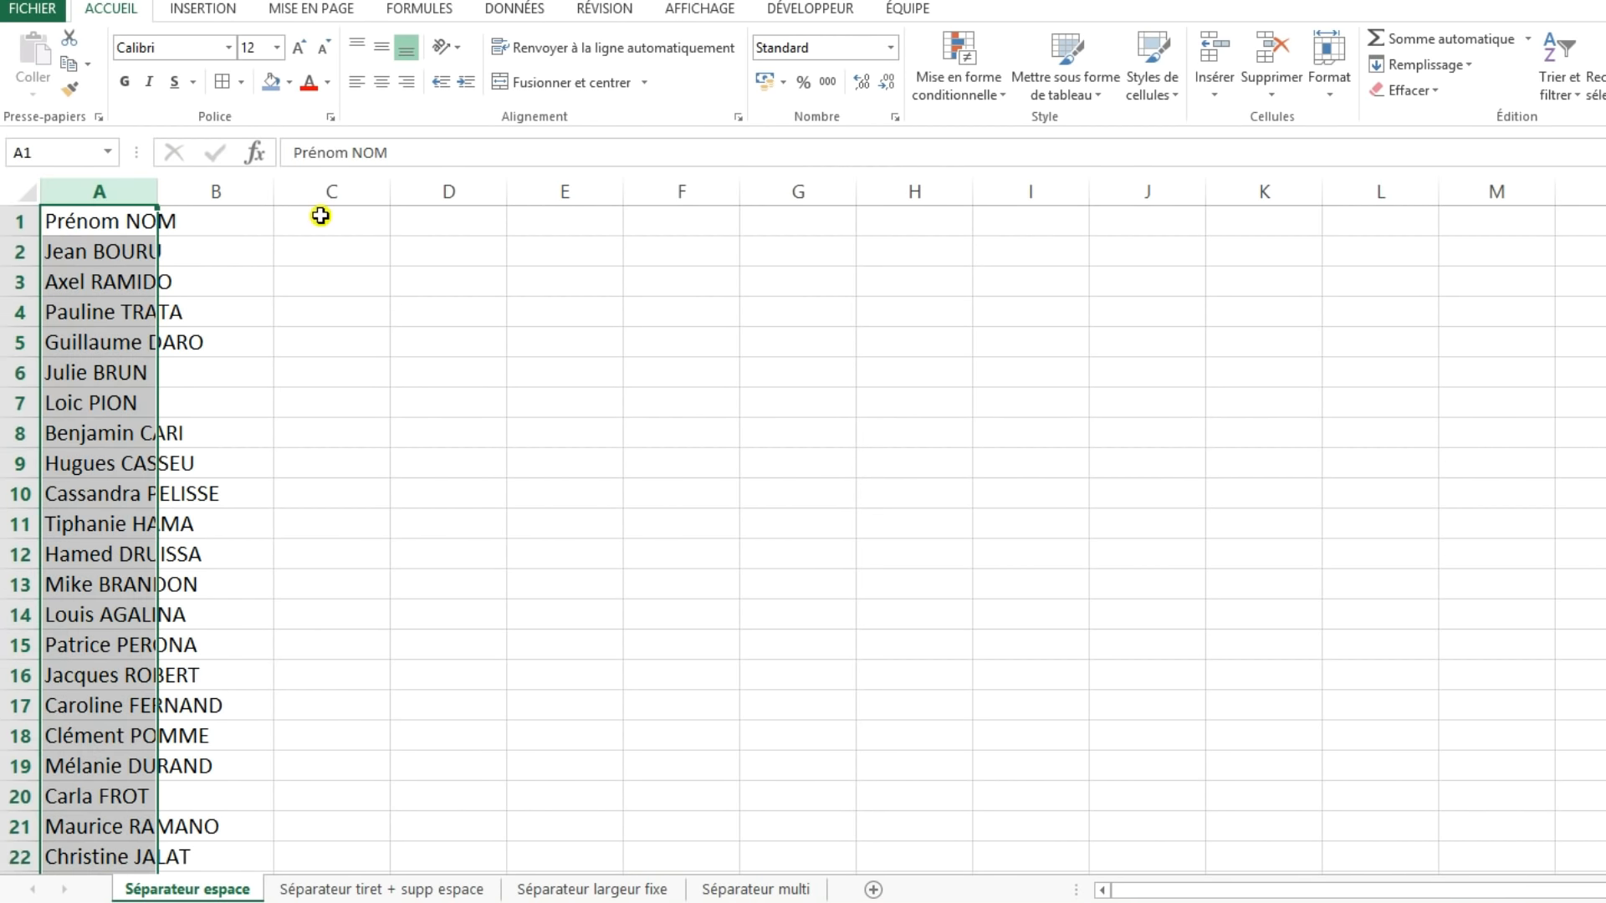
left_click(116, 312)
left_click_drag(93, 223, 109, 861)
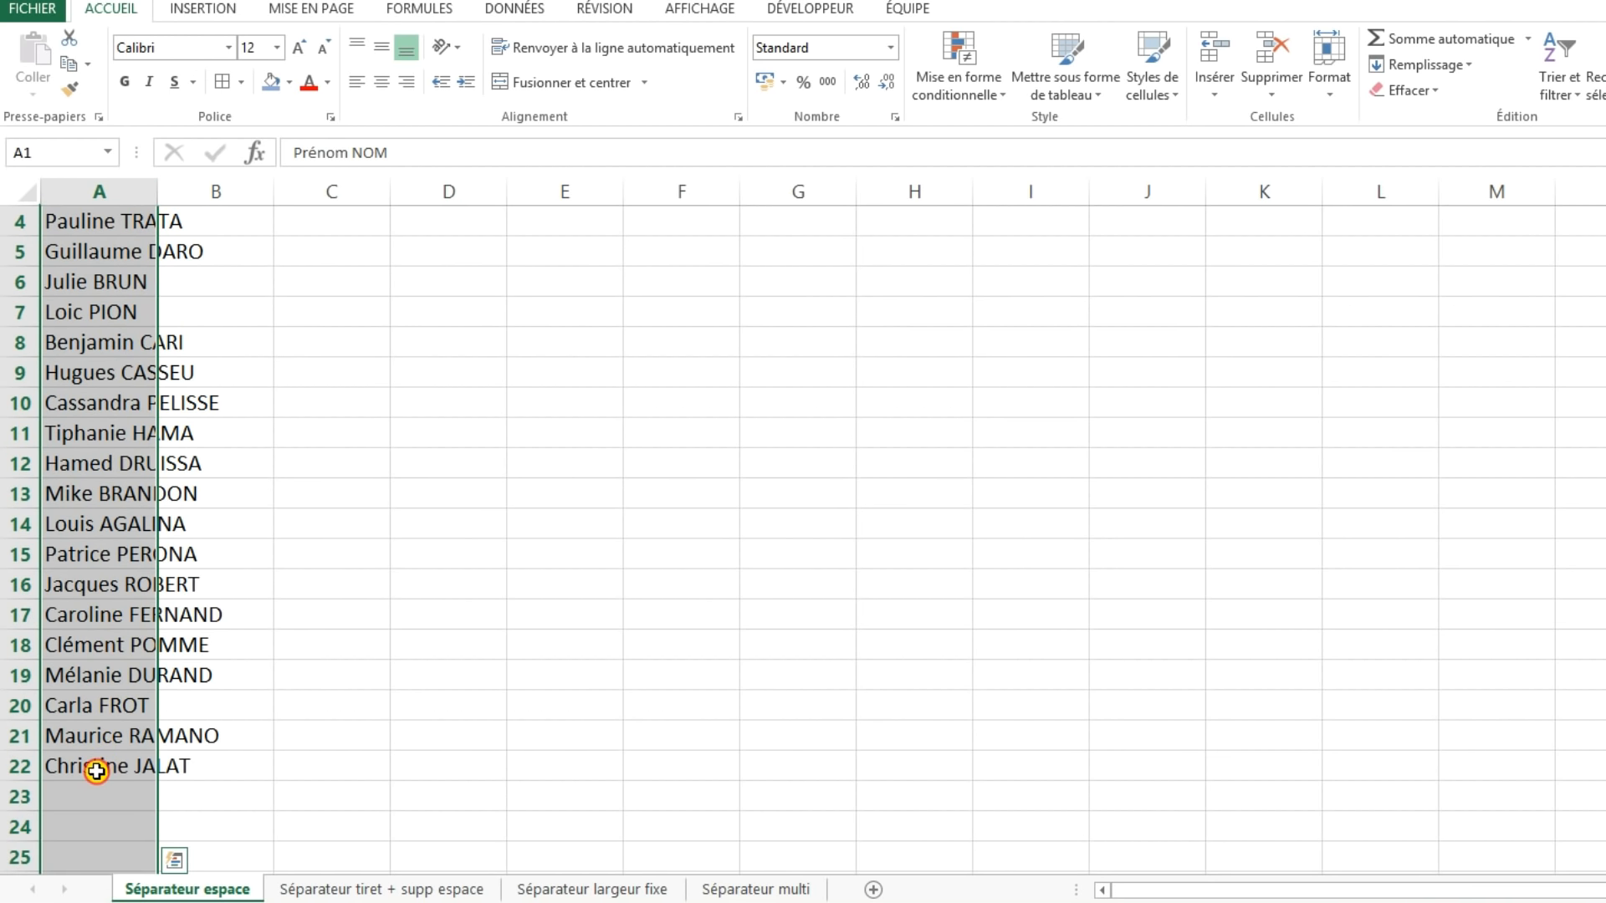
left_click_drag(96, 770, 96, 197)
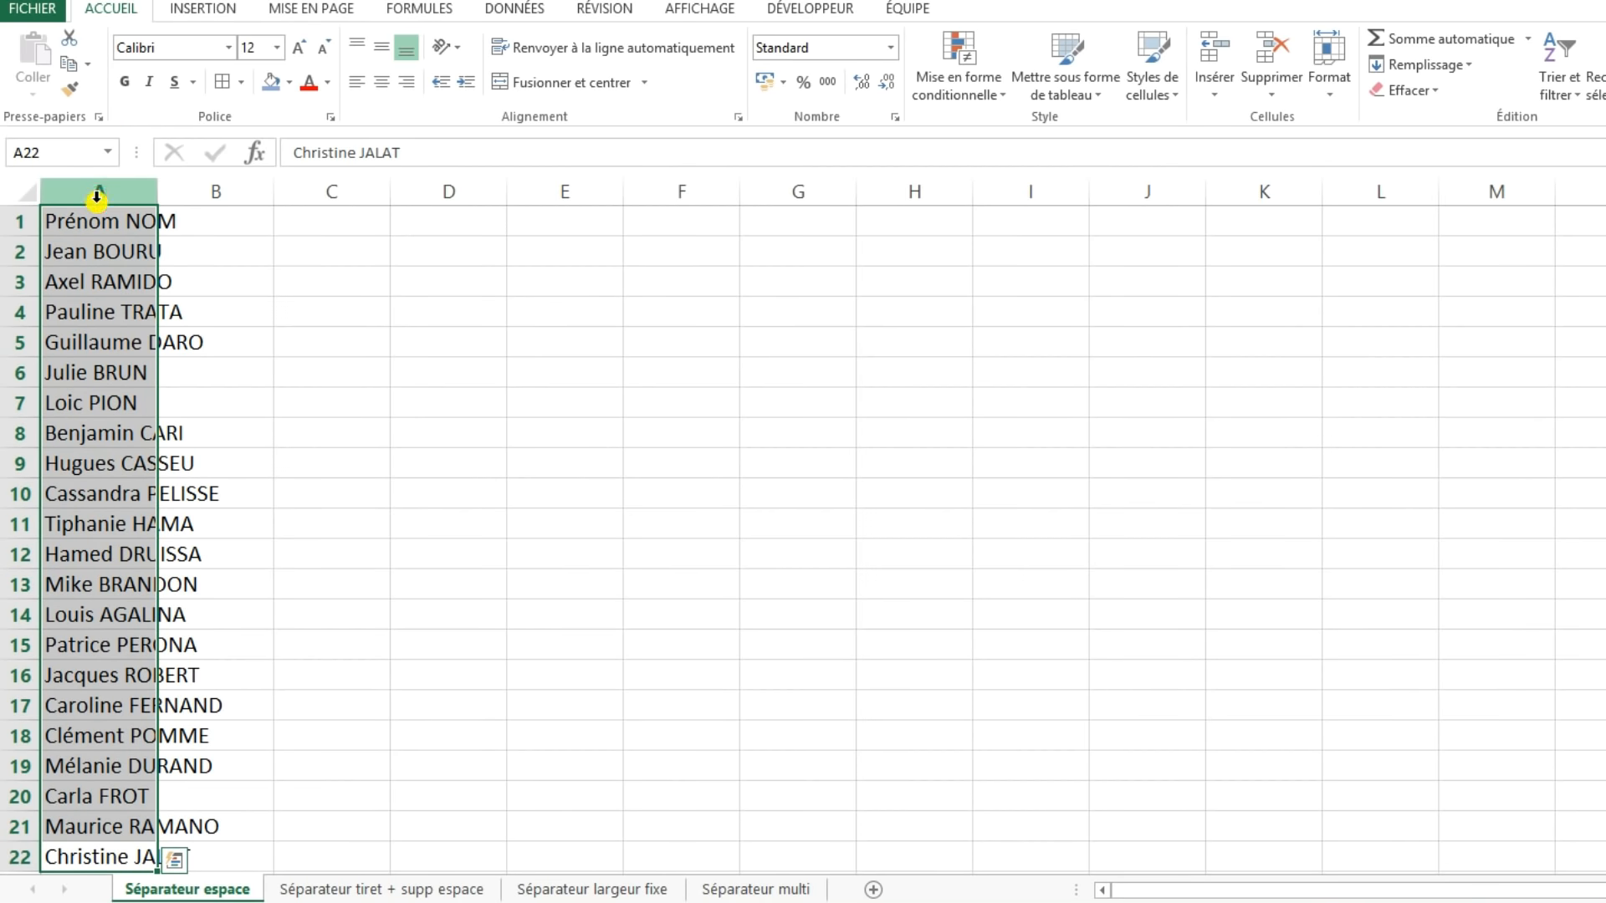
left_click(96, 196)
scroll(179, 312, "down", 7)
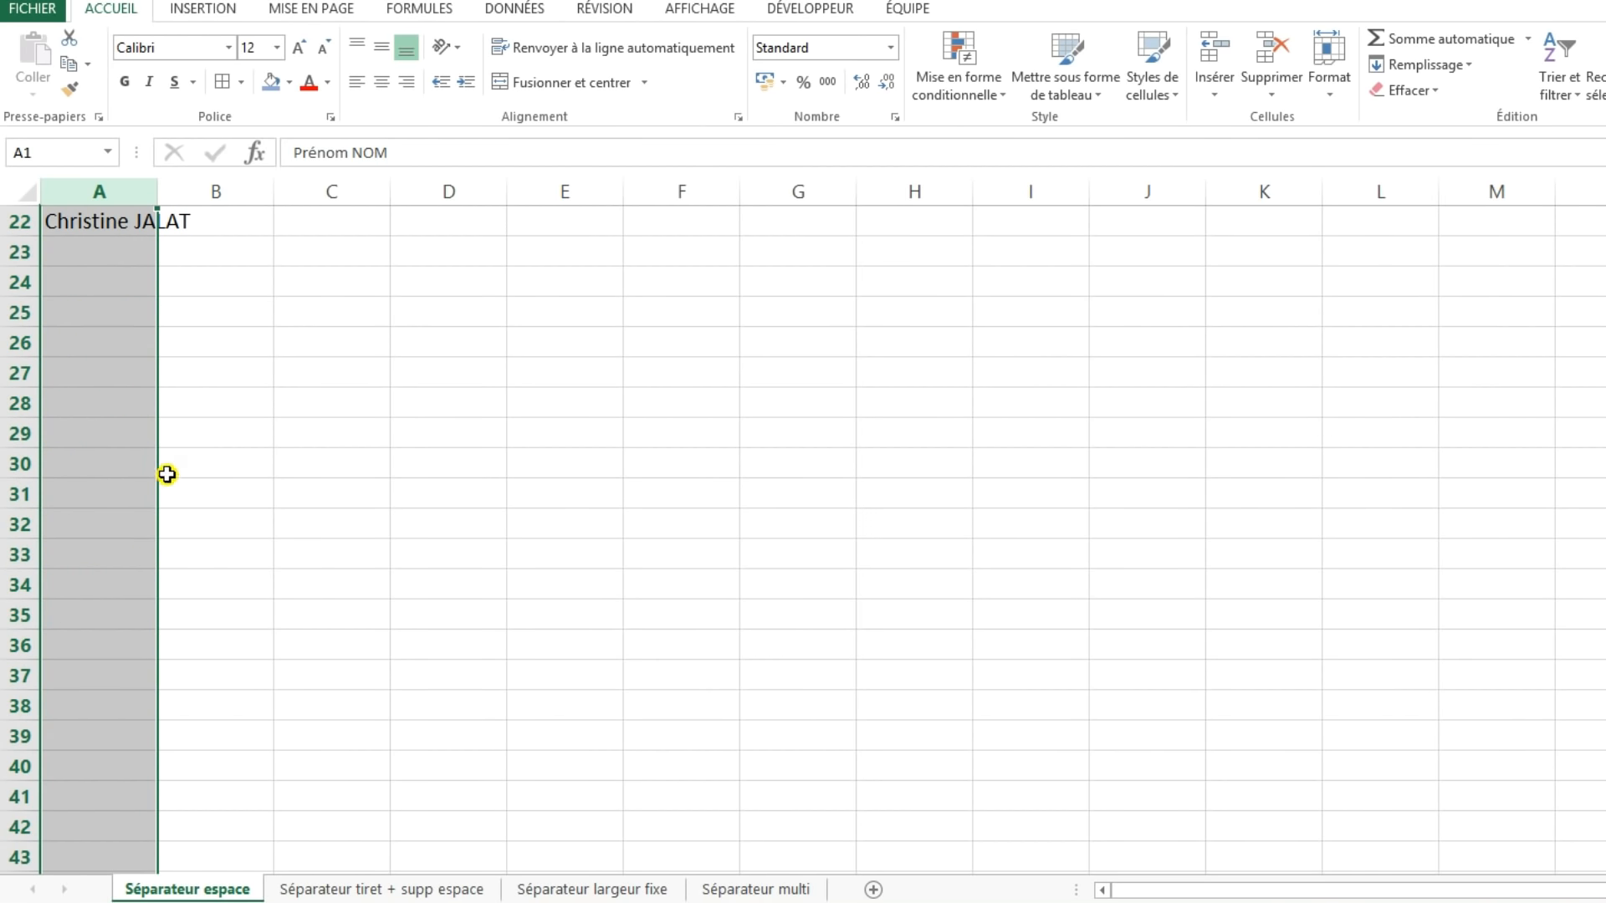
scroll(168, 474, "up", 7)
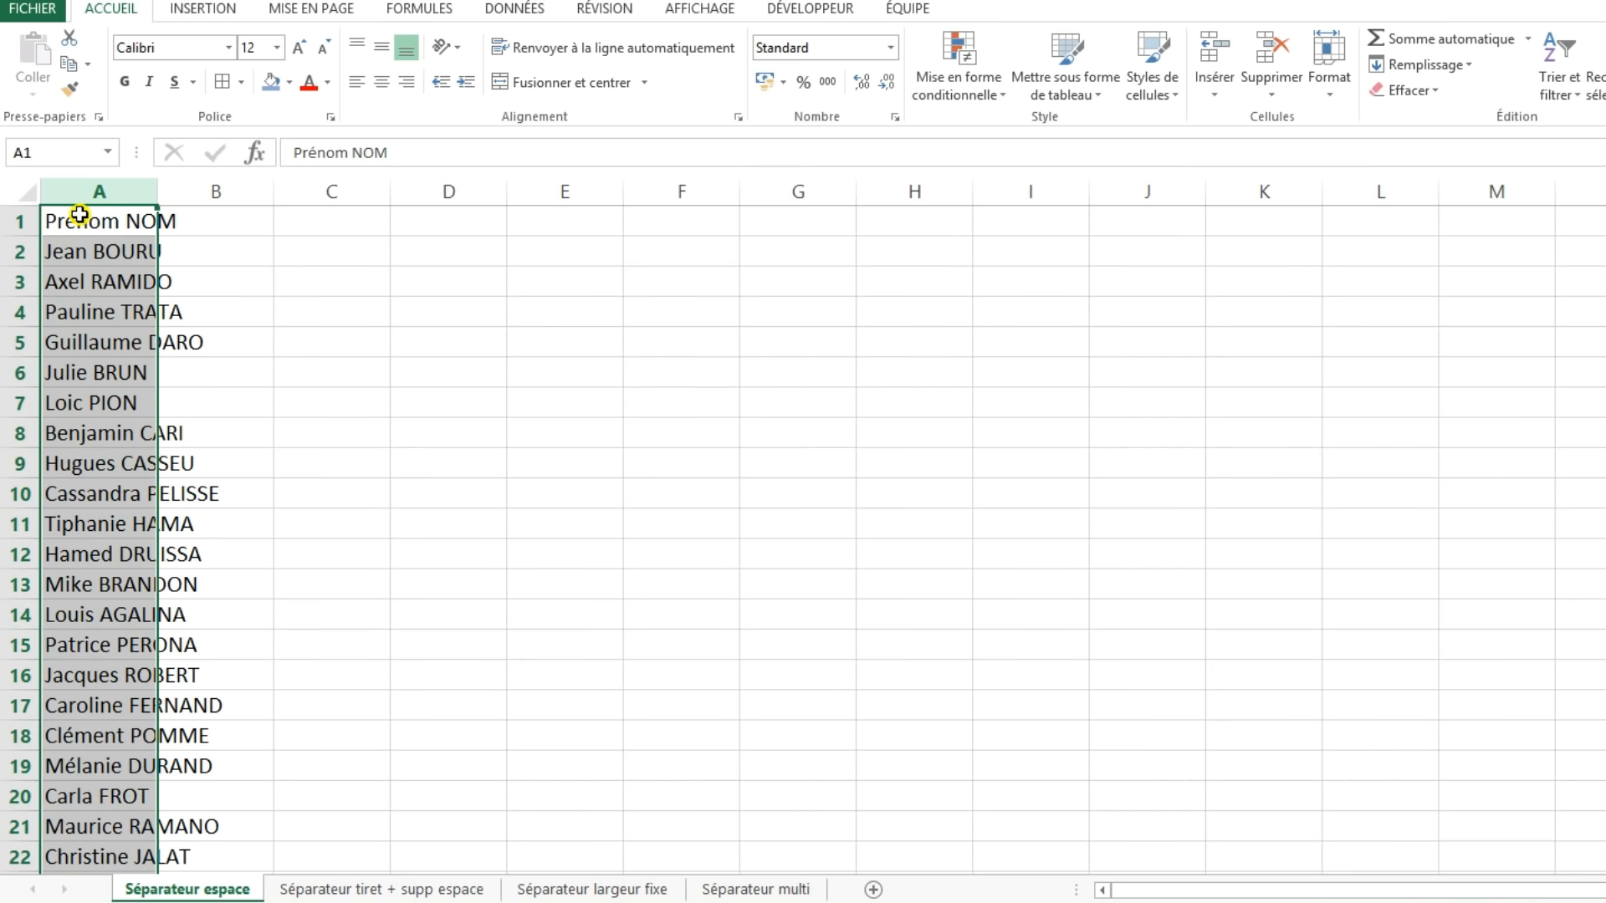
- Set up a text-to-columns conversion of column A as delimited data, split at spaces, without treating consecutive separators as one
left_click(516, 11)
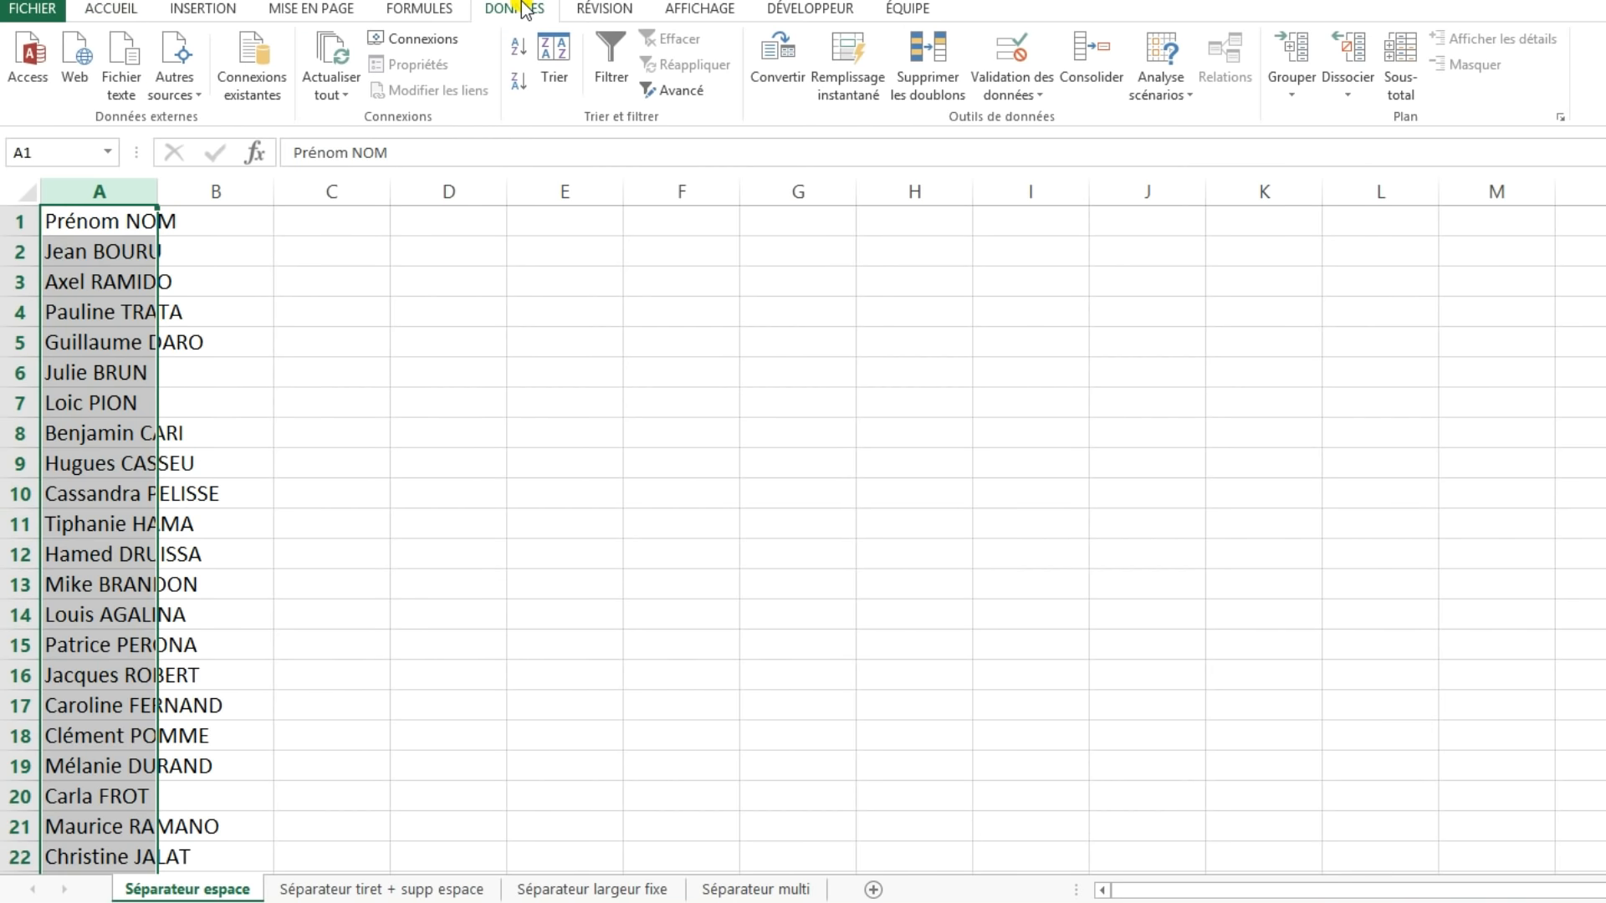
left_click(765, 76)
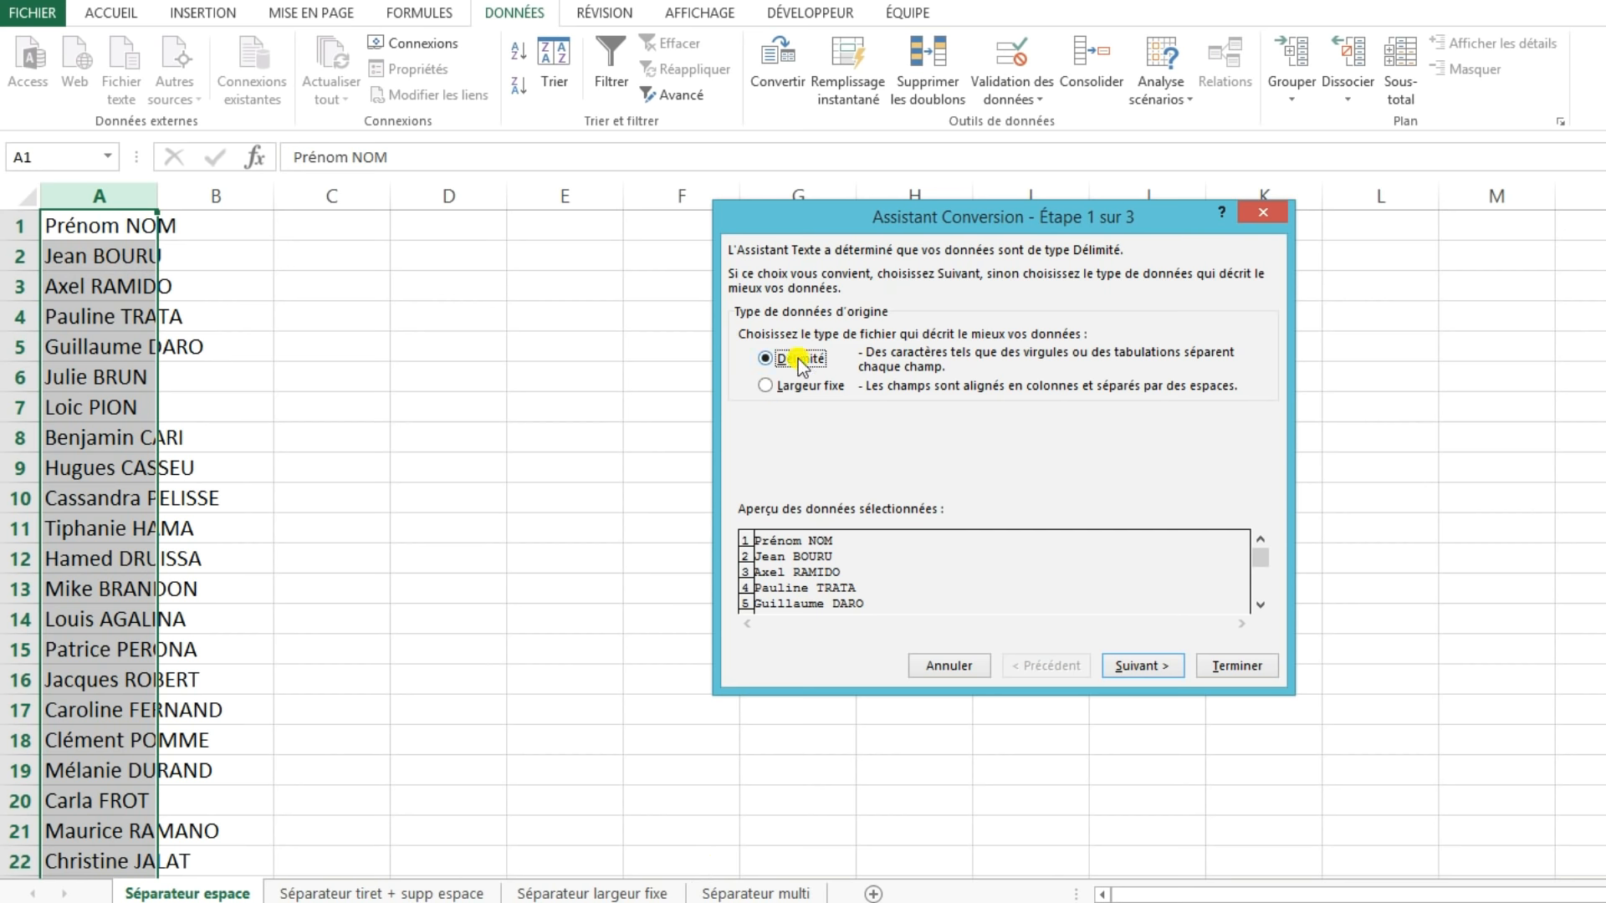
left_click(1142, 665)
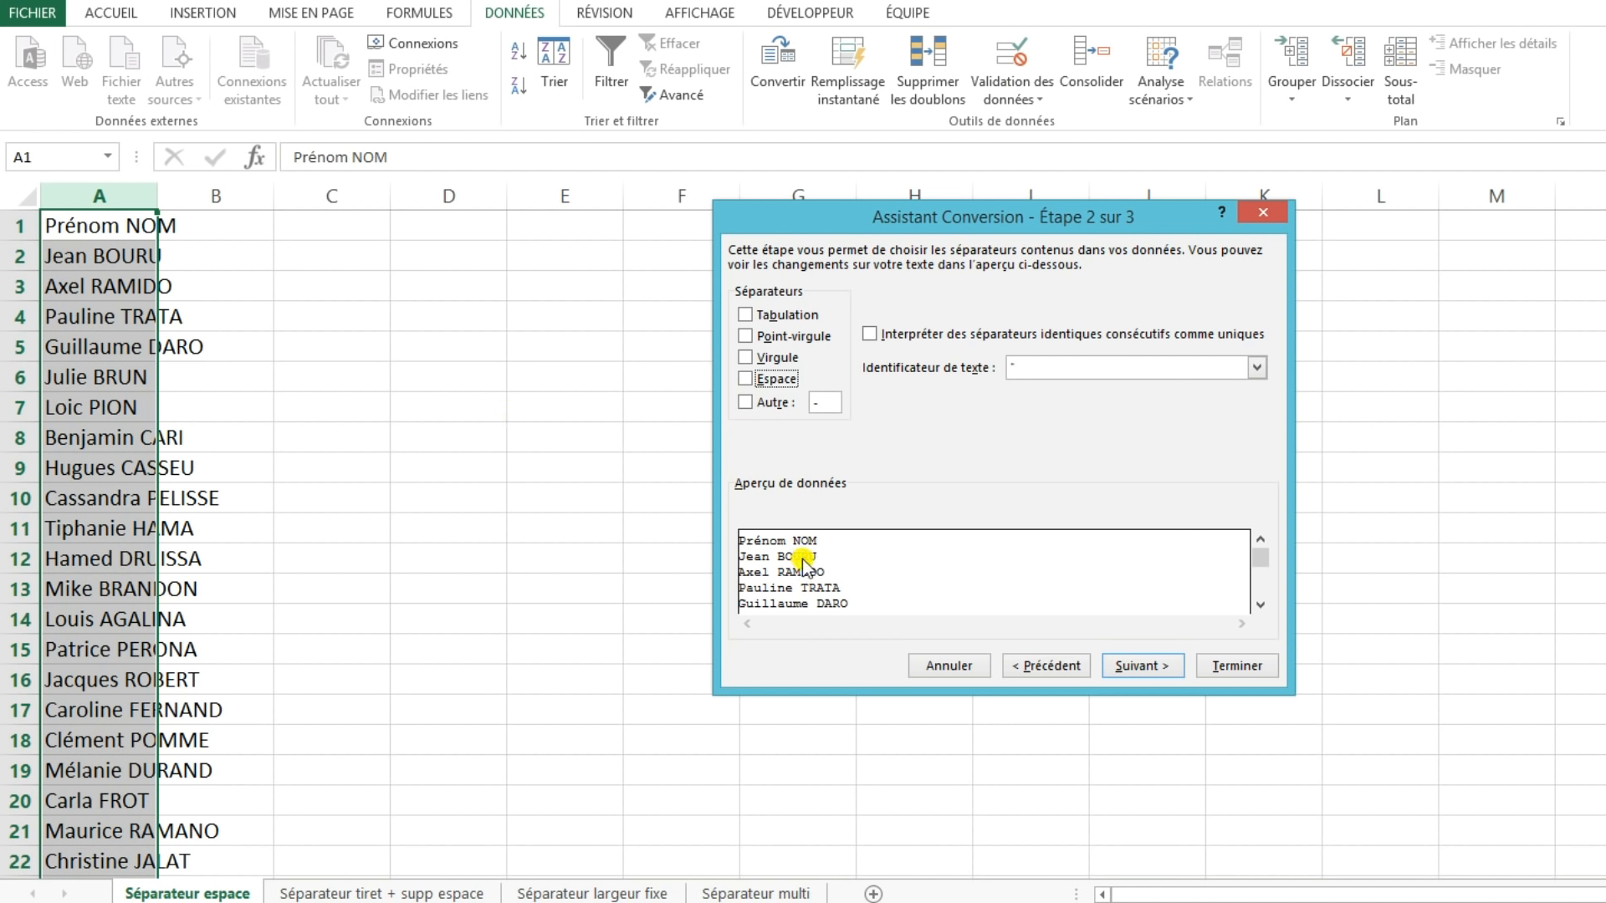
left_click(745, 378)
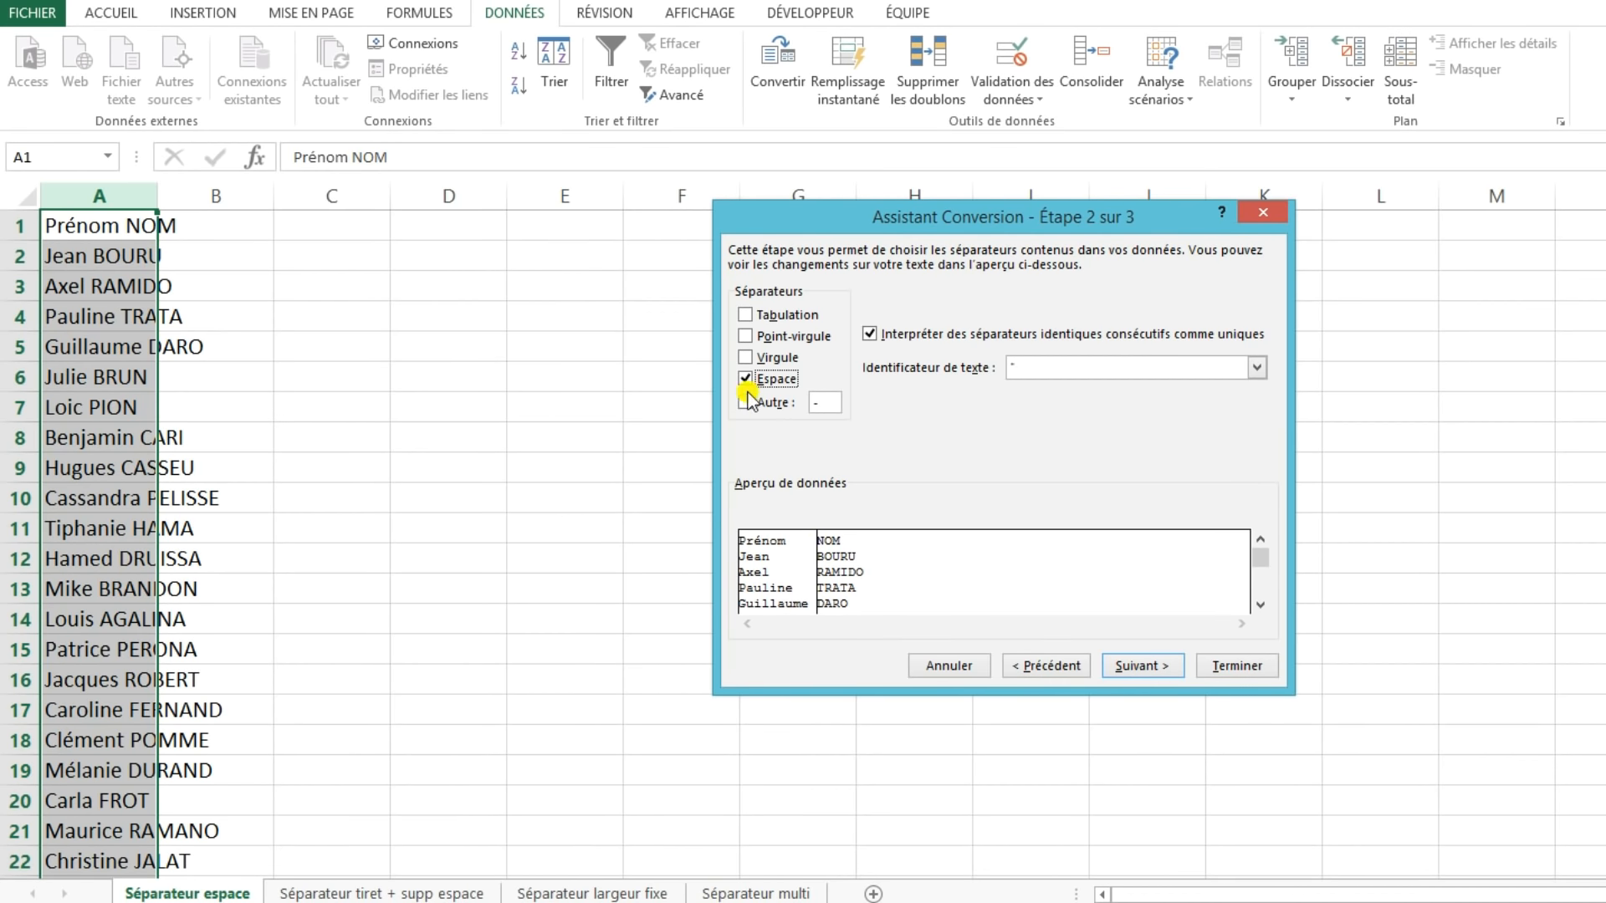
left_click(870, 334)
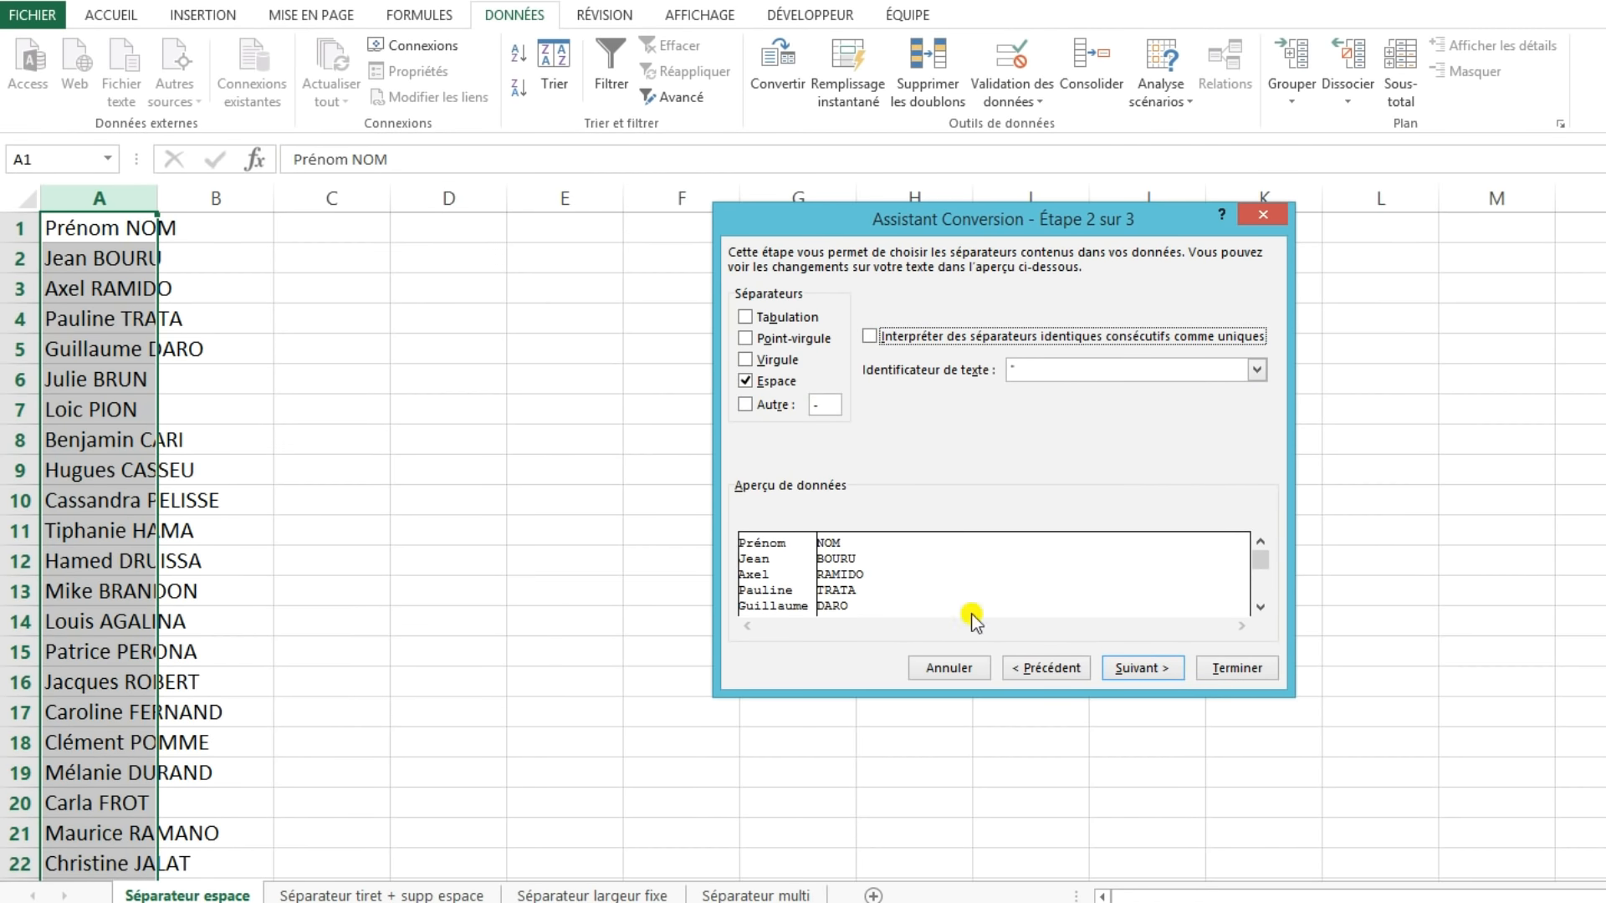
left_click(1134, 667)
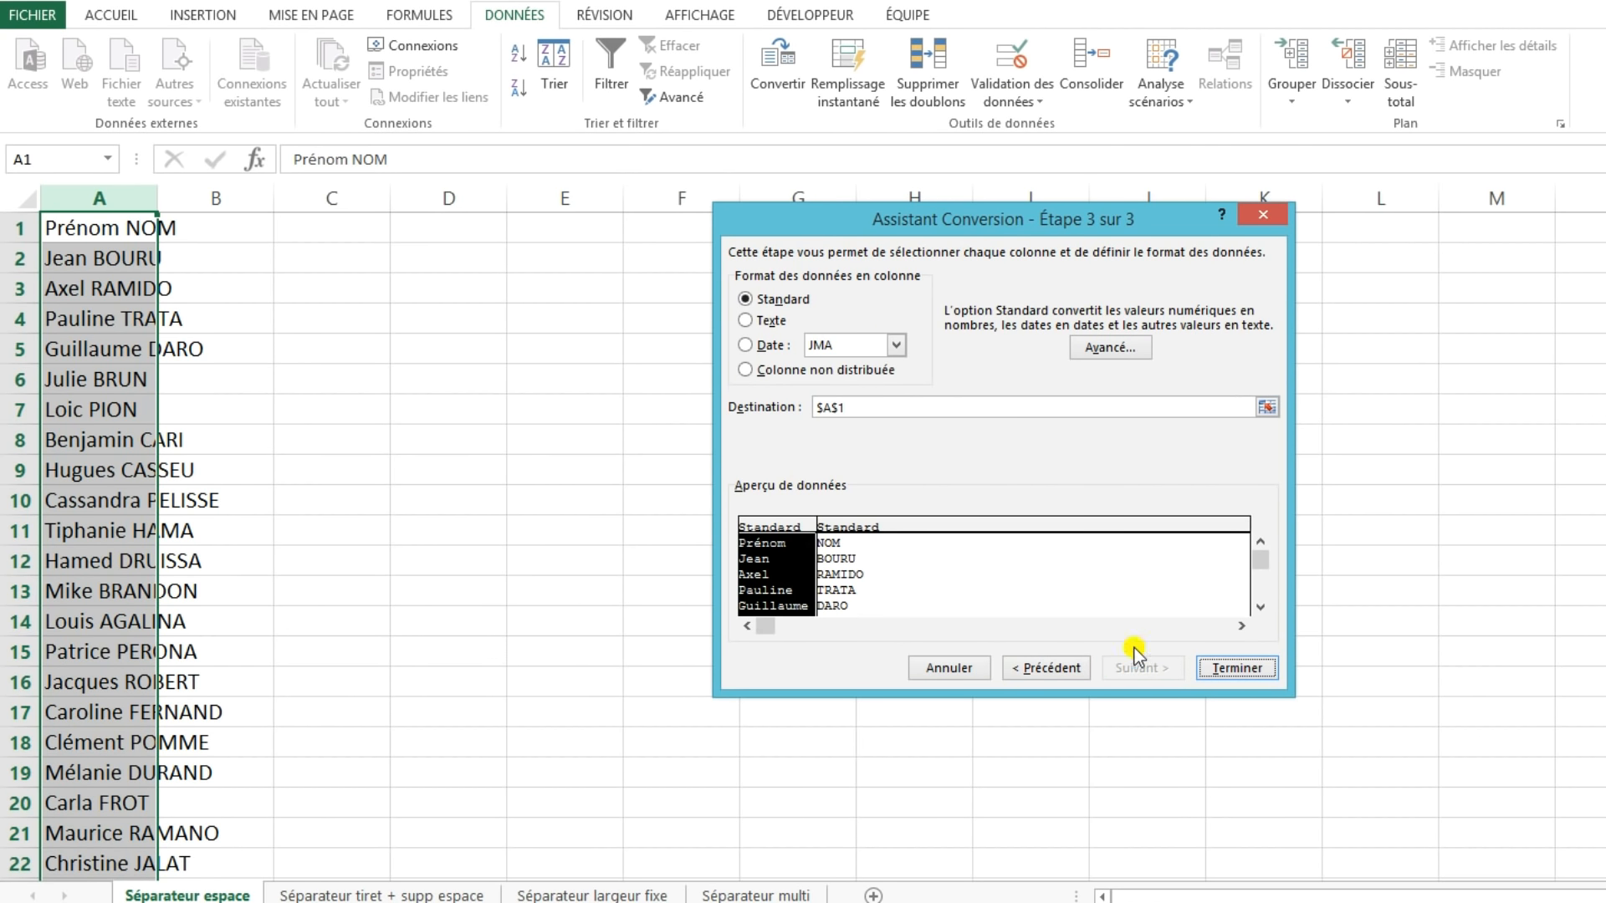
- Finish the conversion with the Standard format for both columns and $A$1 as the destination
left_click(844, 564)
left_click(778, 563)
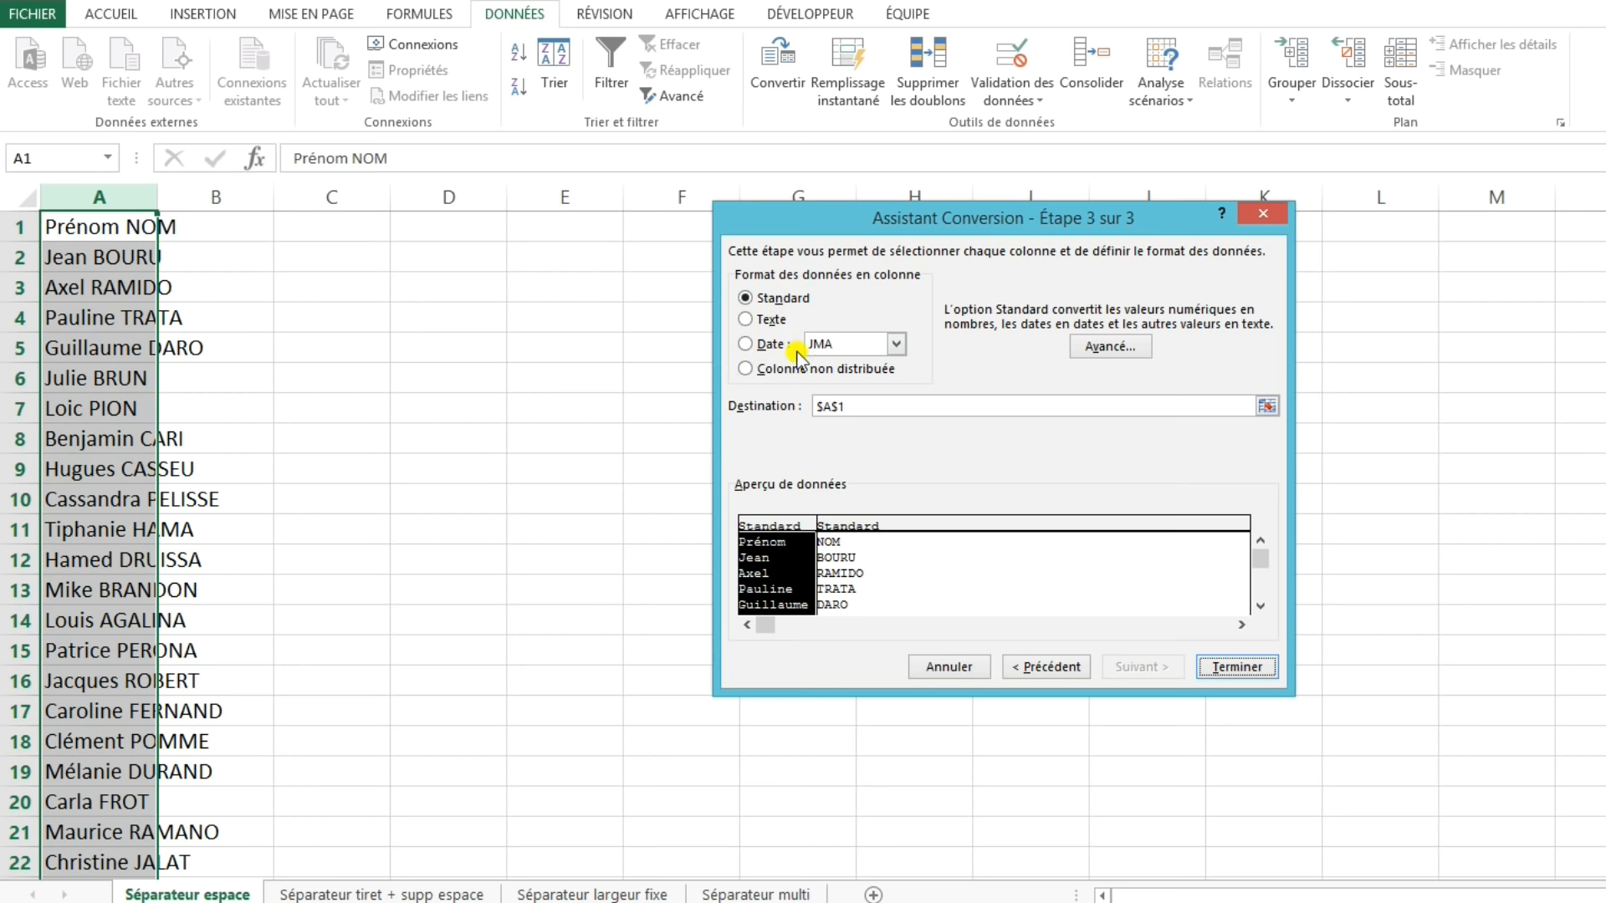
left_click(840, 548)
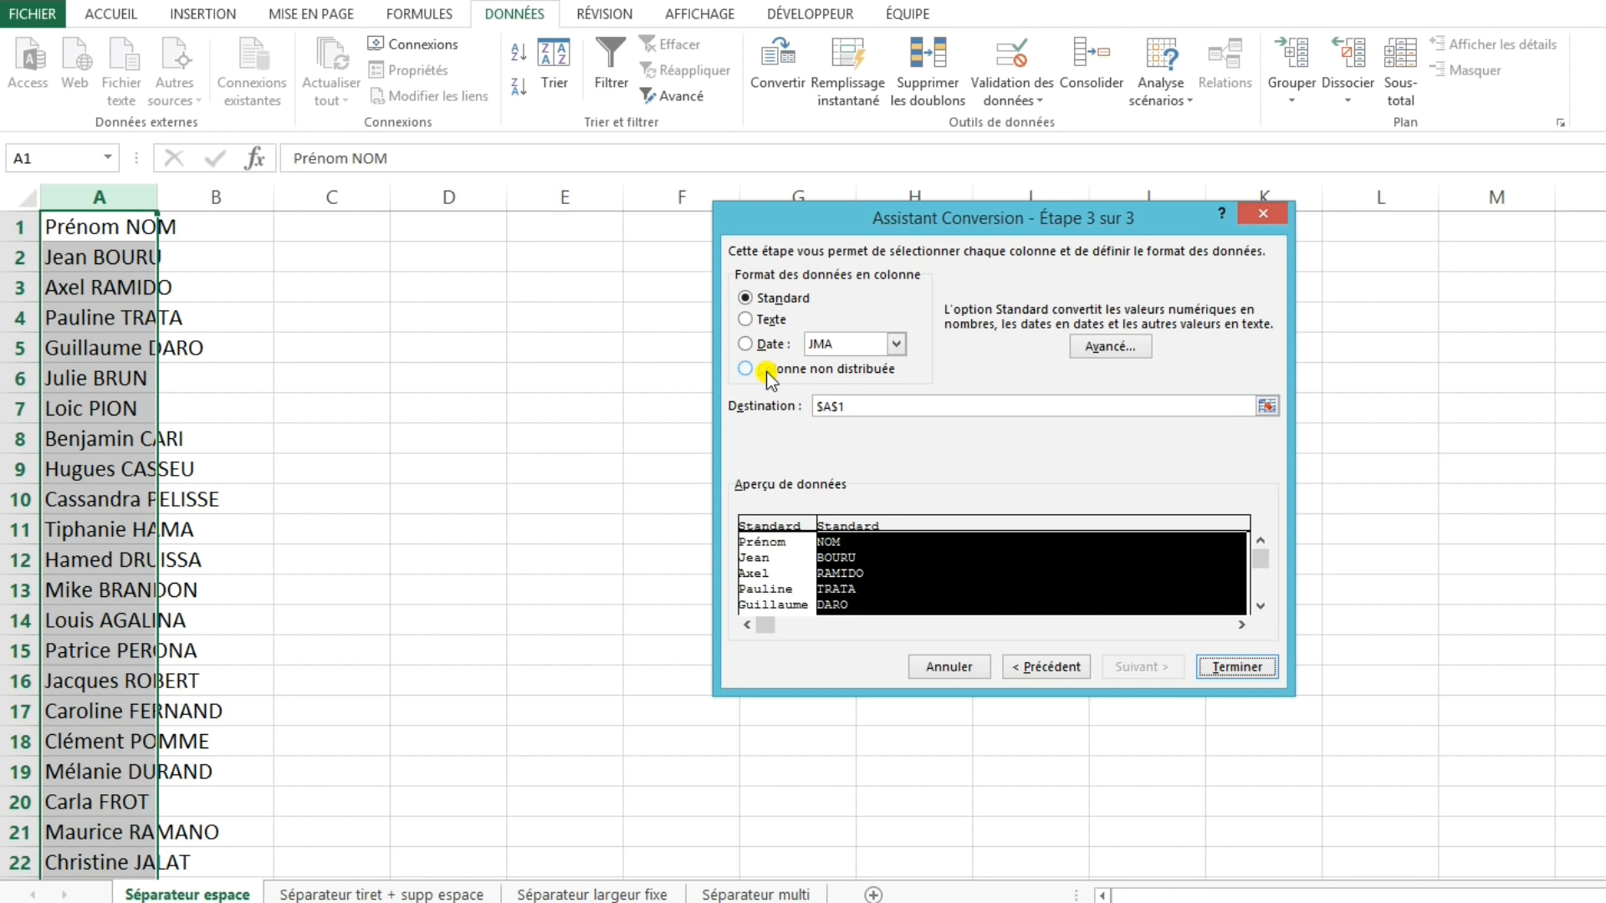
left_click(1238, 676)
- Examine the separated first and last names in columns A and B, and undo the conversion
left_click(422, 467)
left_click_drag(84, 236, 215, 674)
key("ctrl+z")
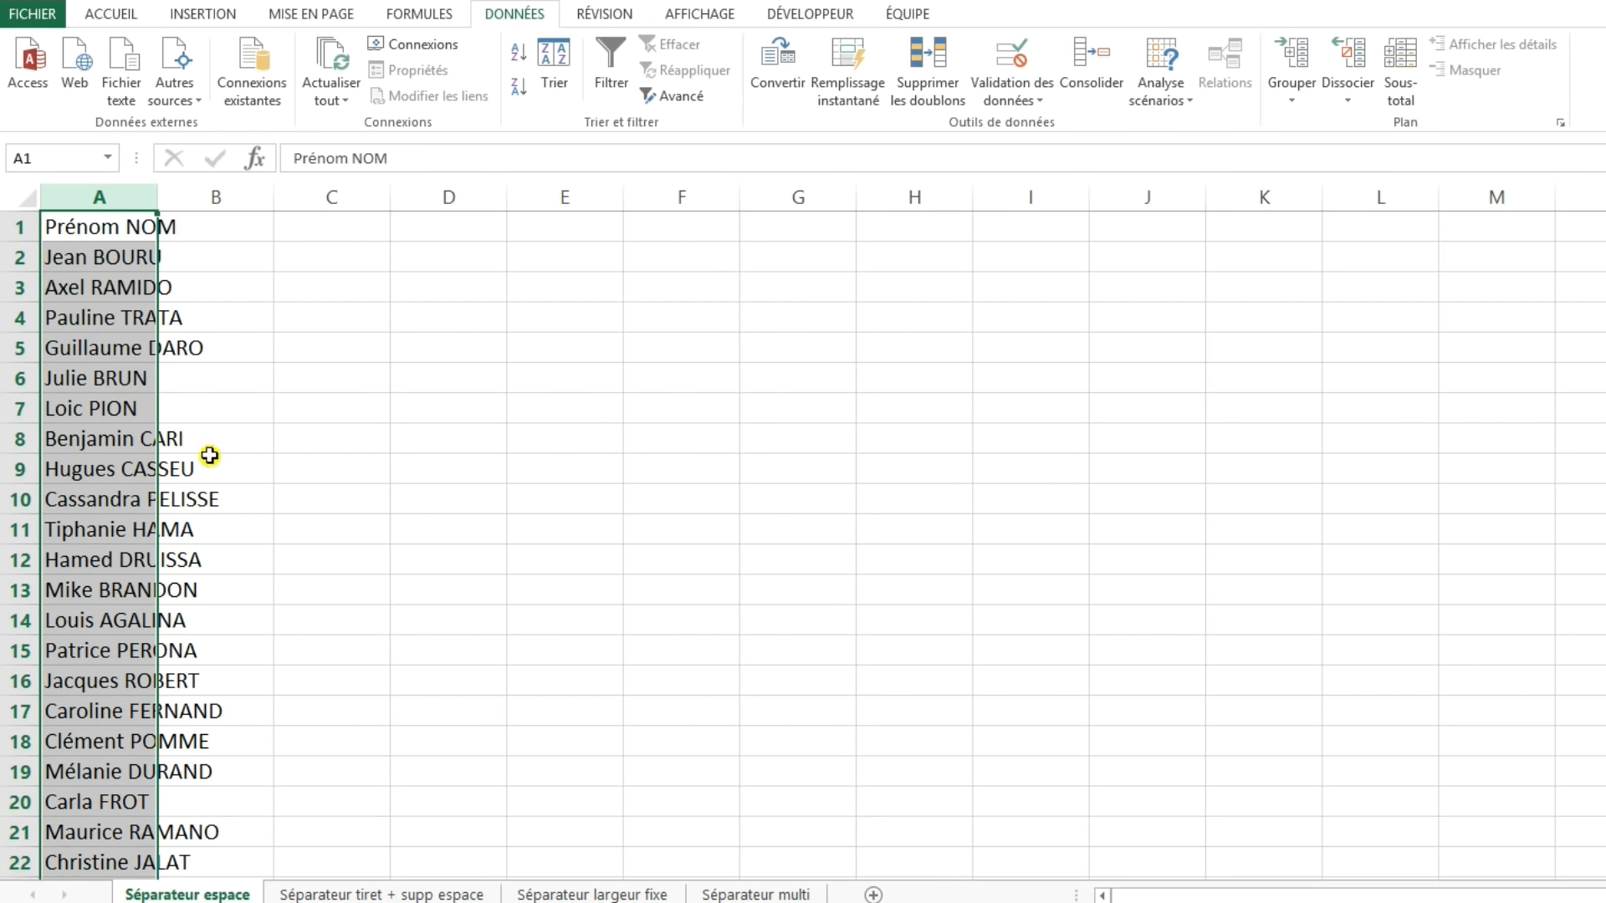
- Remove the space from the header in cell A1 so it reads PrénomNOM, and select column A
left_click(87, 227)
left_click(352, 159)
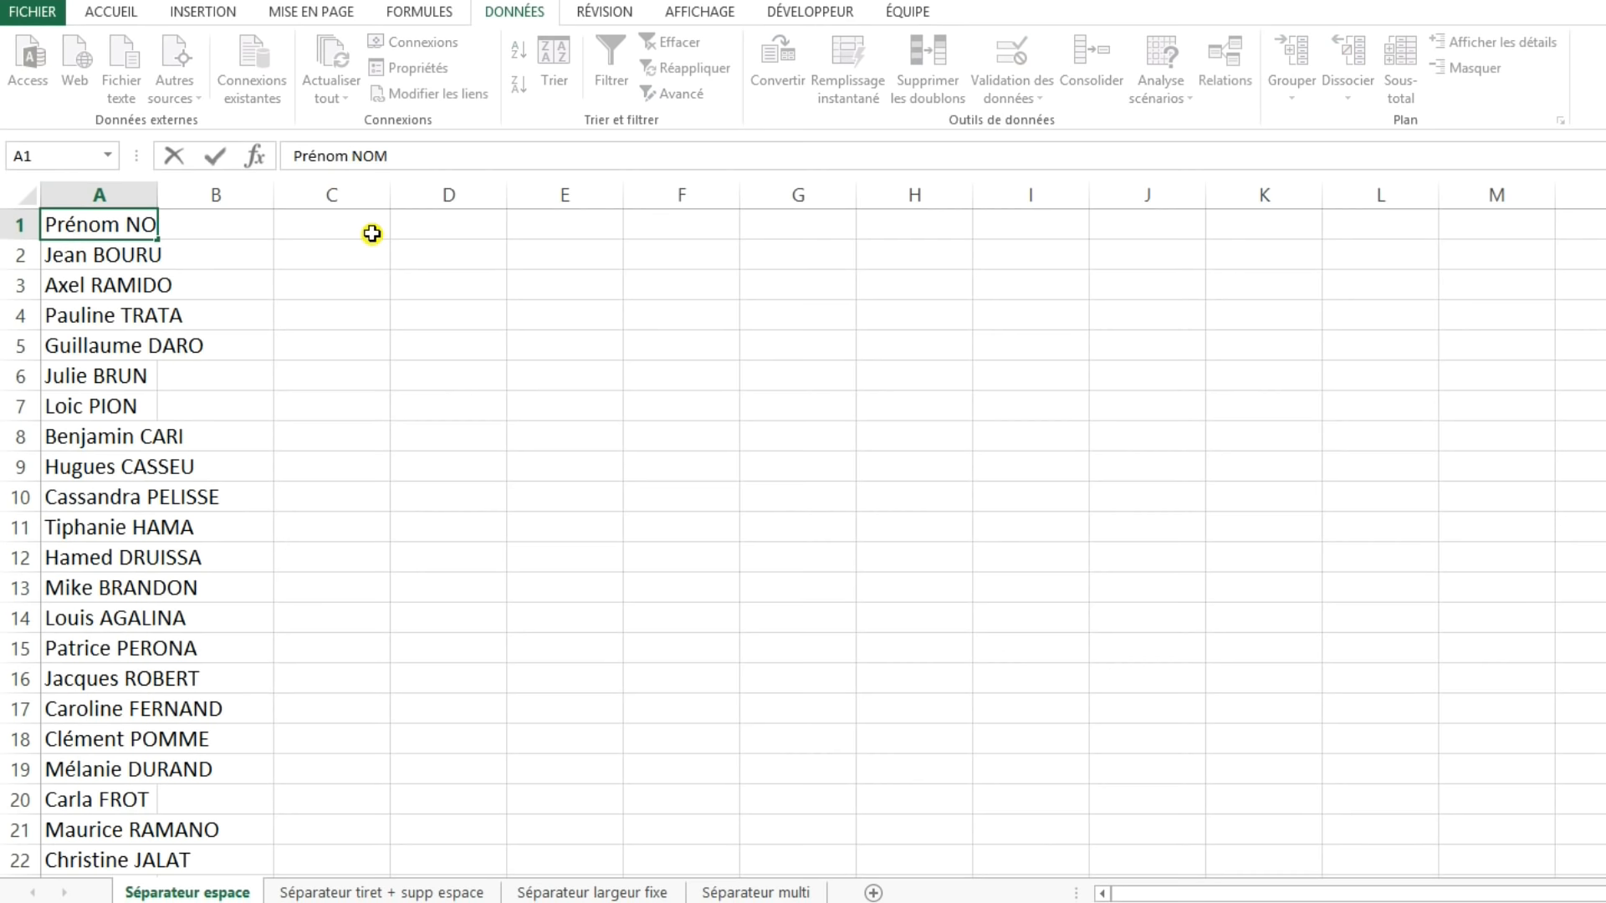
key("BackSpace")
type("-")
key("BackSpace")
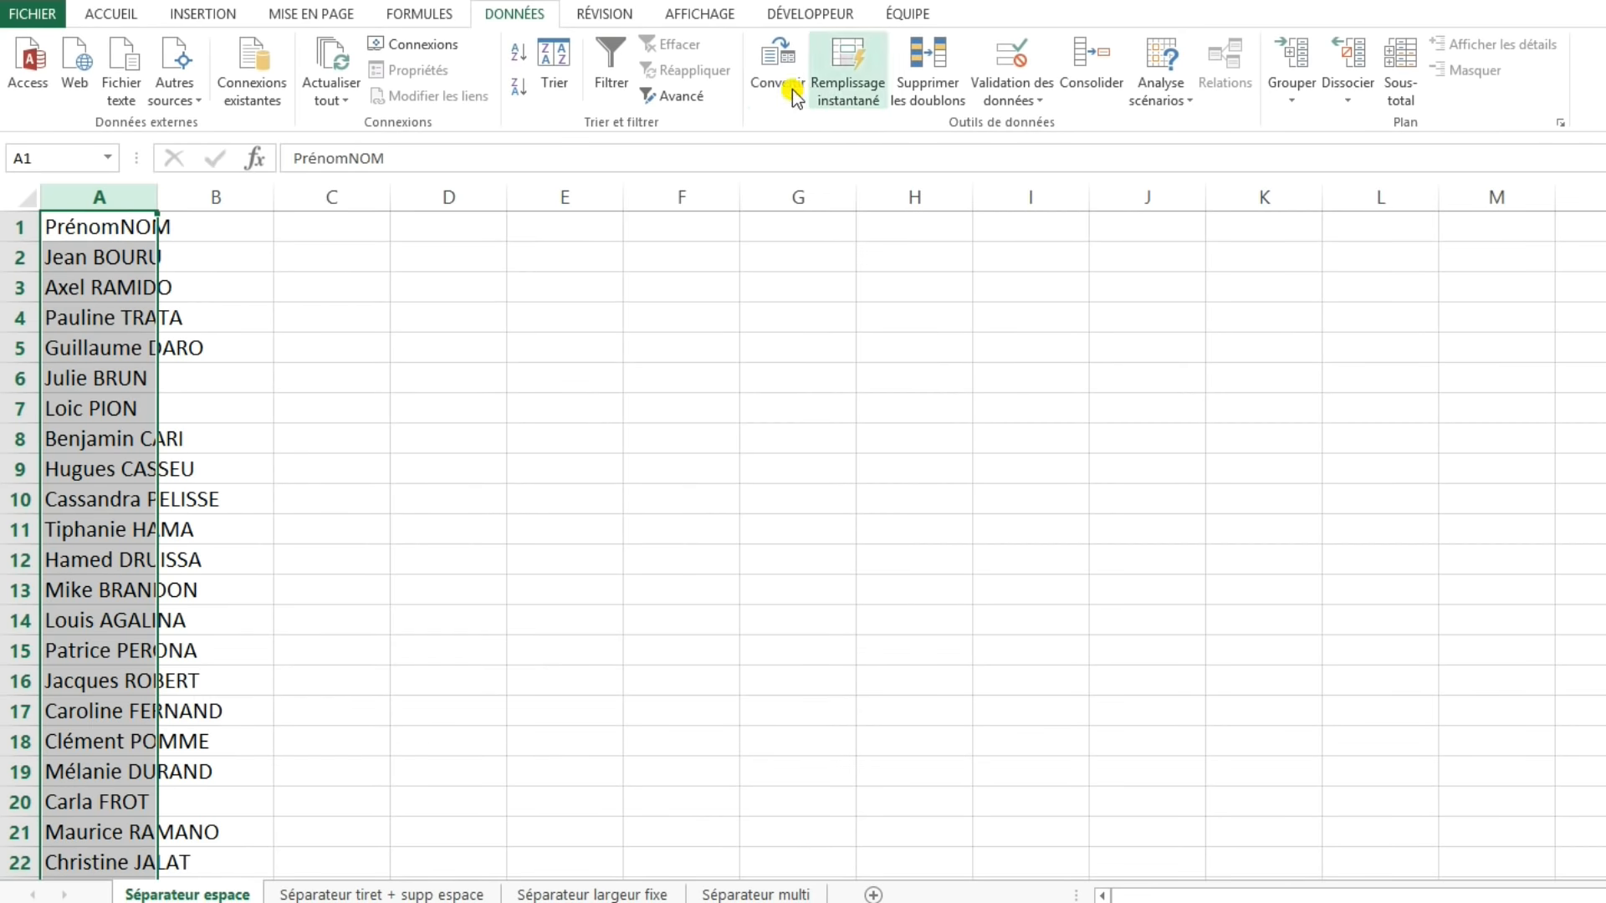
- Preview the space-delimited conversion of column A with the joined header, and close the wizard without converting
left_click(782, 82)
left_click(1141, 667)
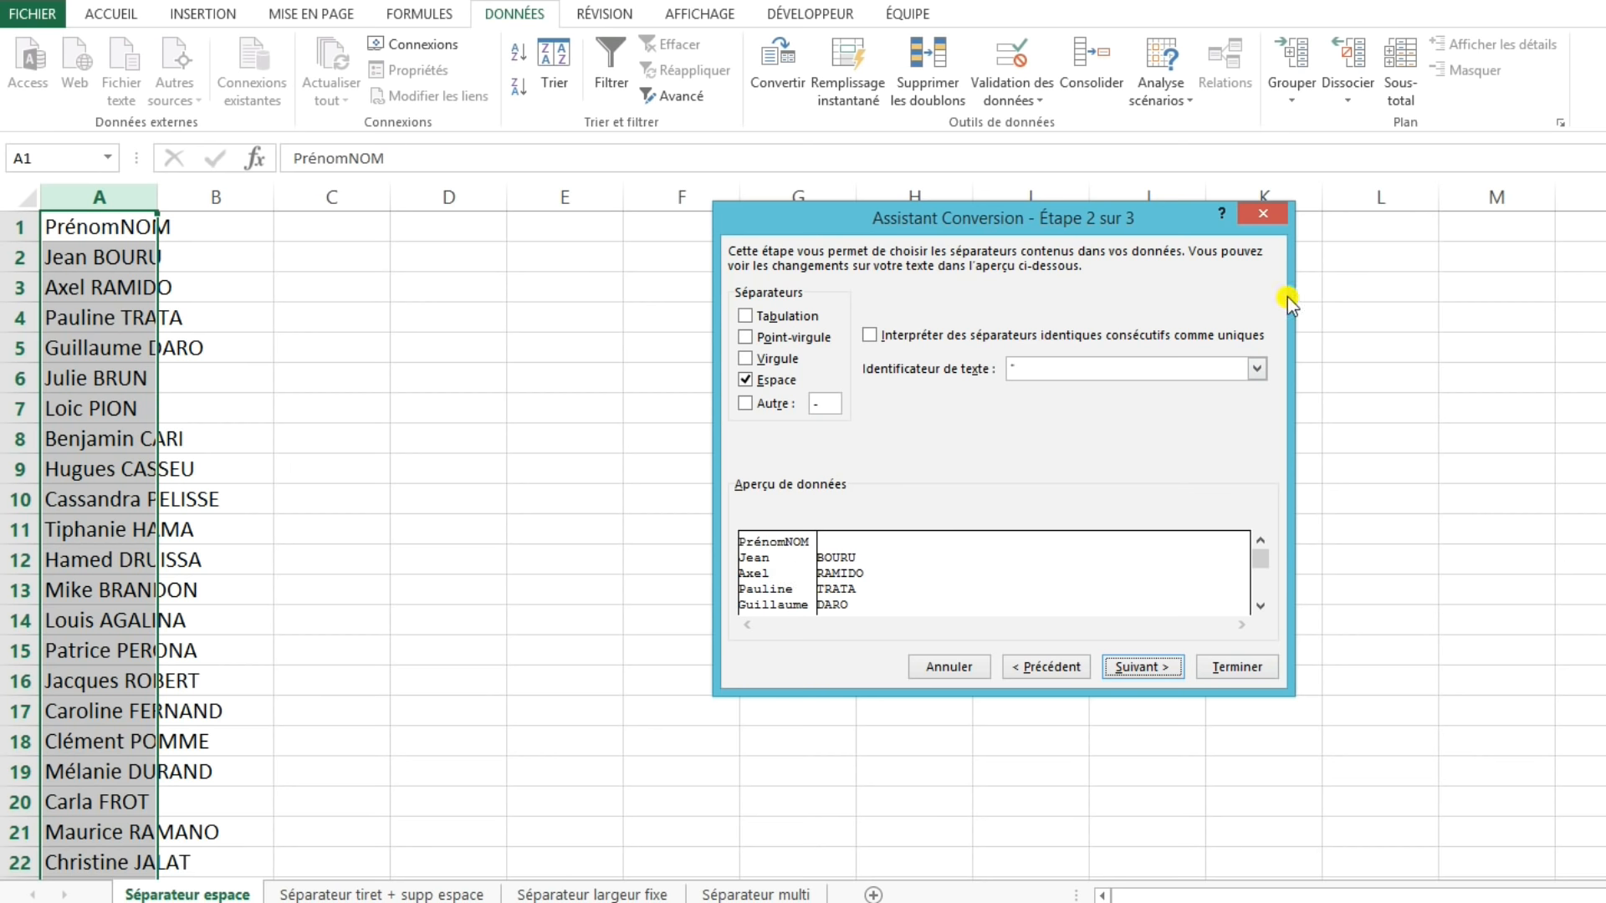
left_click(1264, 214)
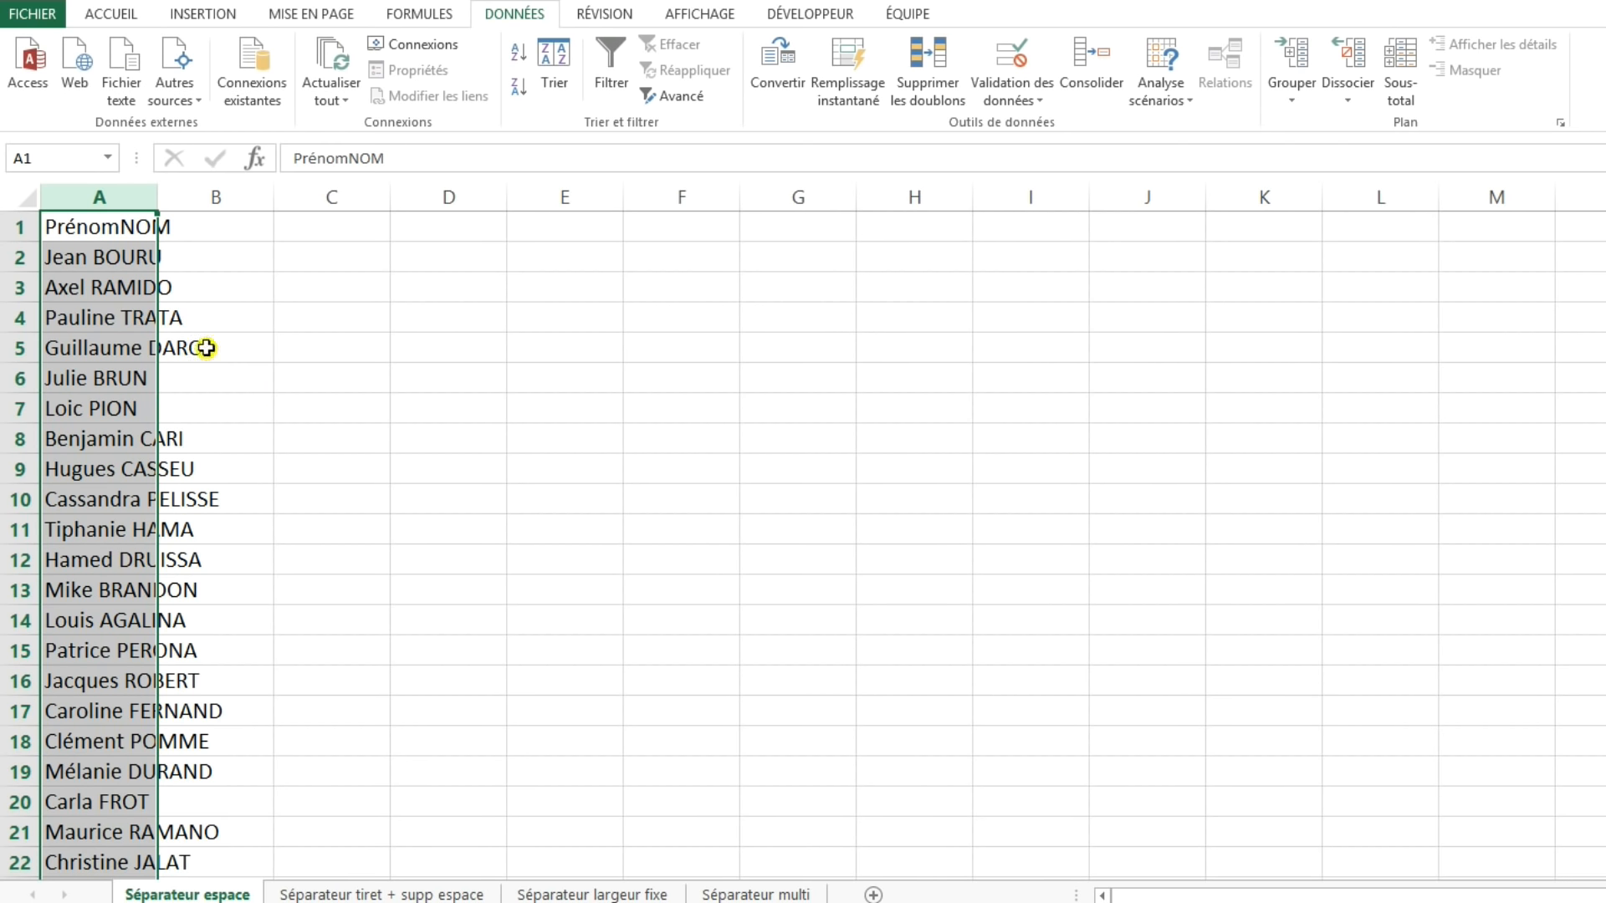
- Undo the header edit in cell A1 so it reads Prénom NOM
left_click(102, 275)
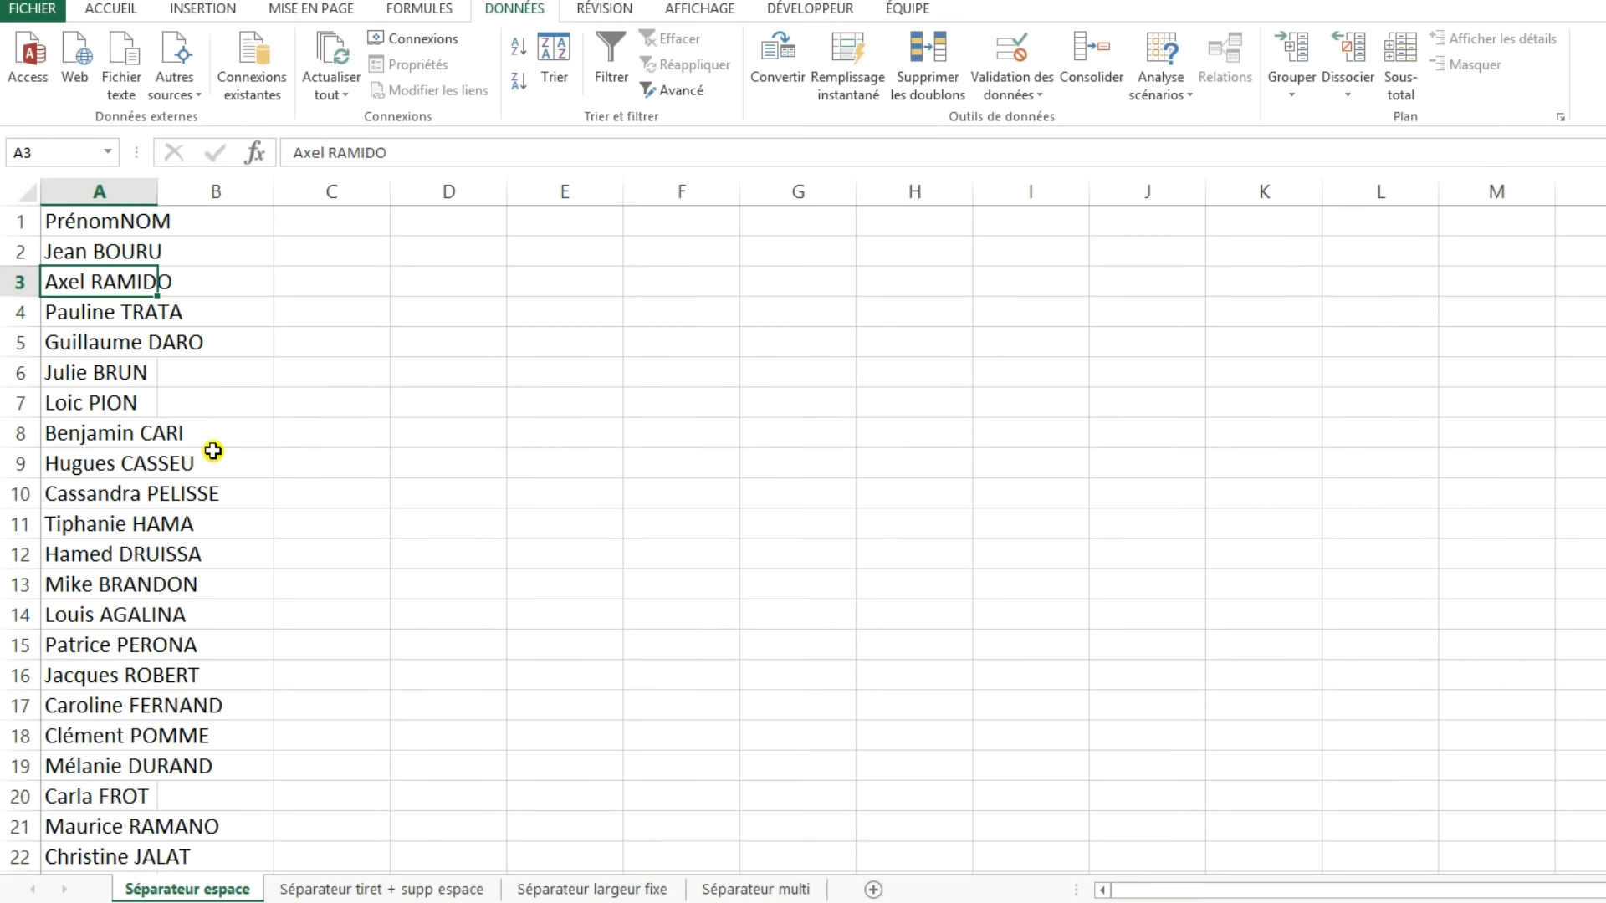
key("ctrl+Home")
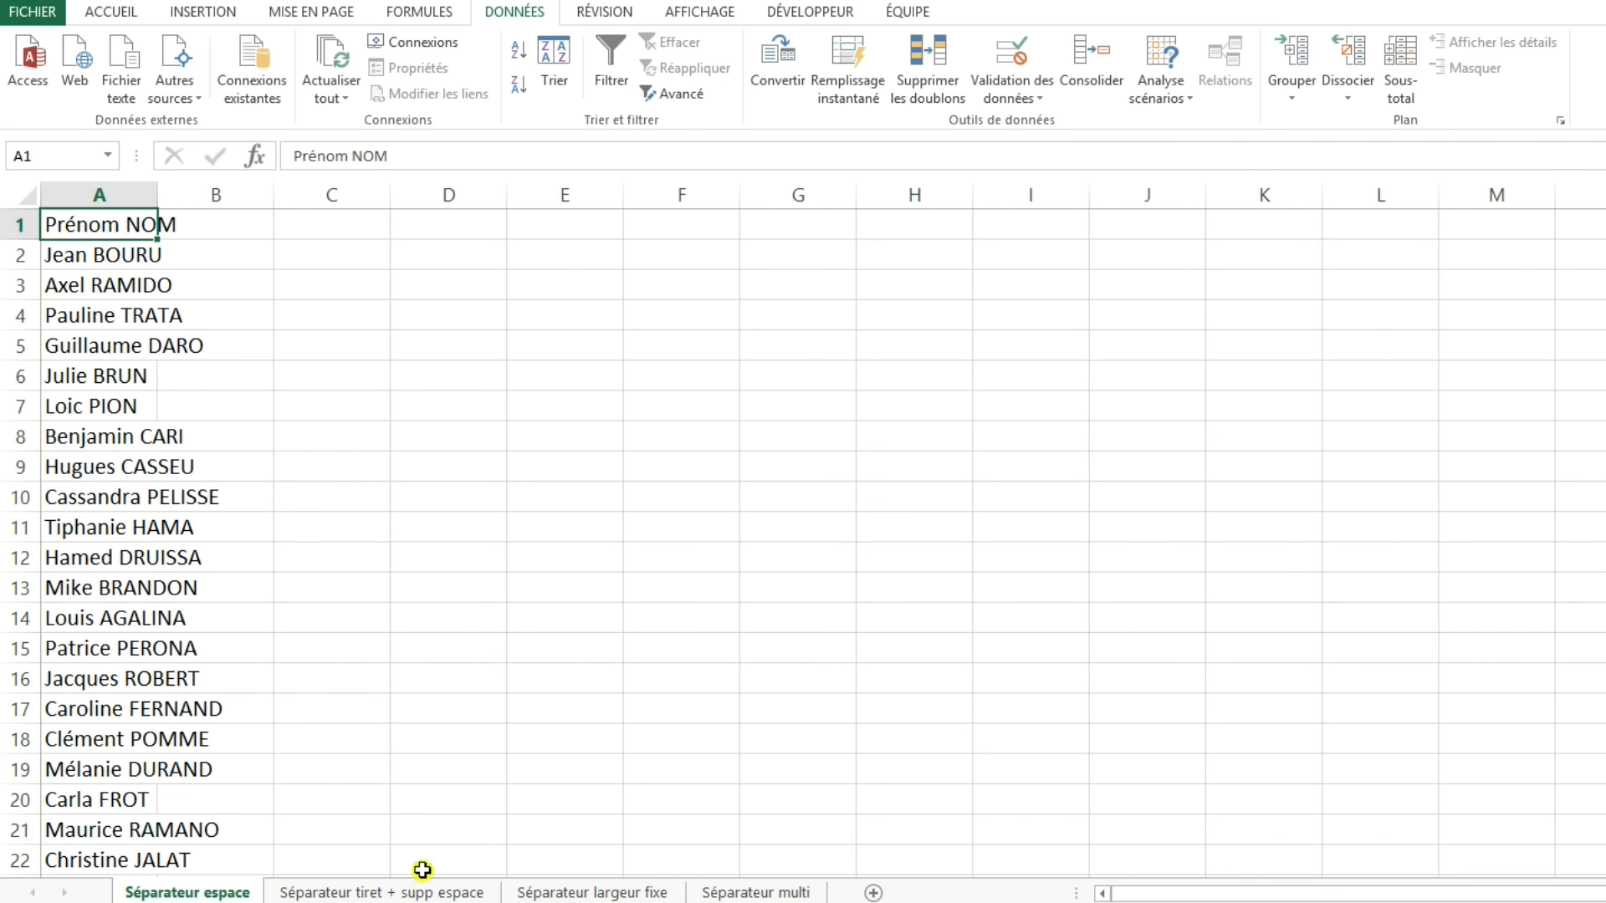
- Open the Séparateur tiret + supp espace sheet and select column A with the account numbers and titles
left_click(322, 891)
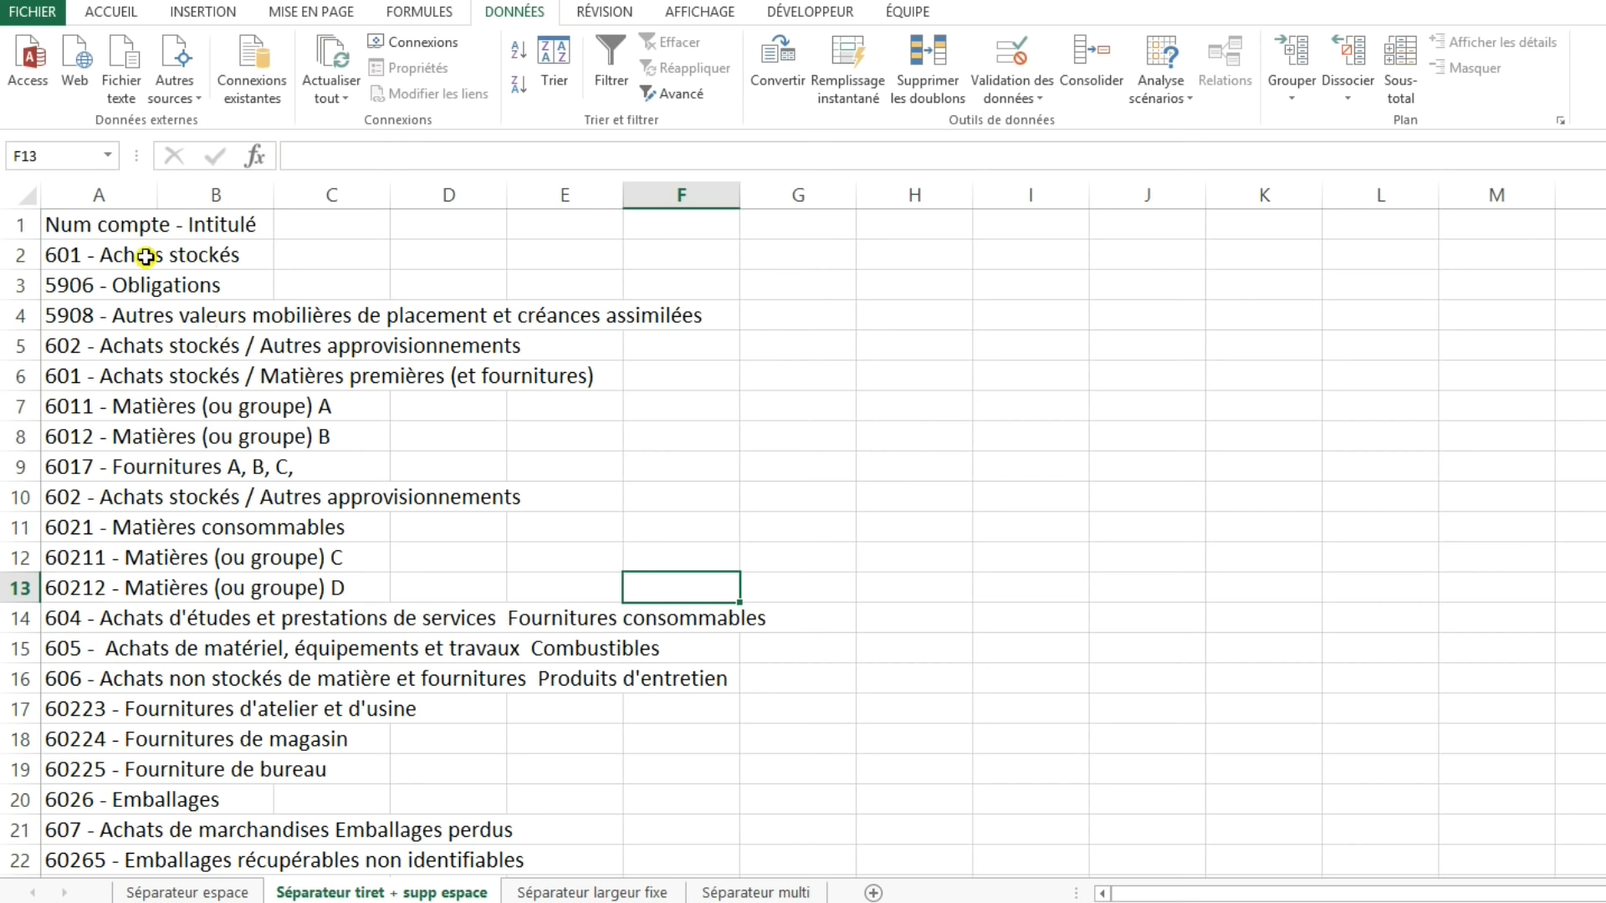
left_click(77, 200)
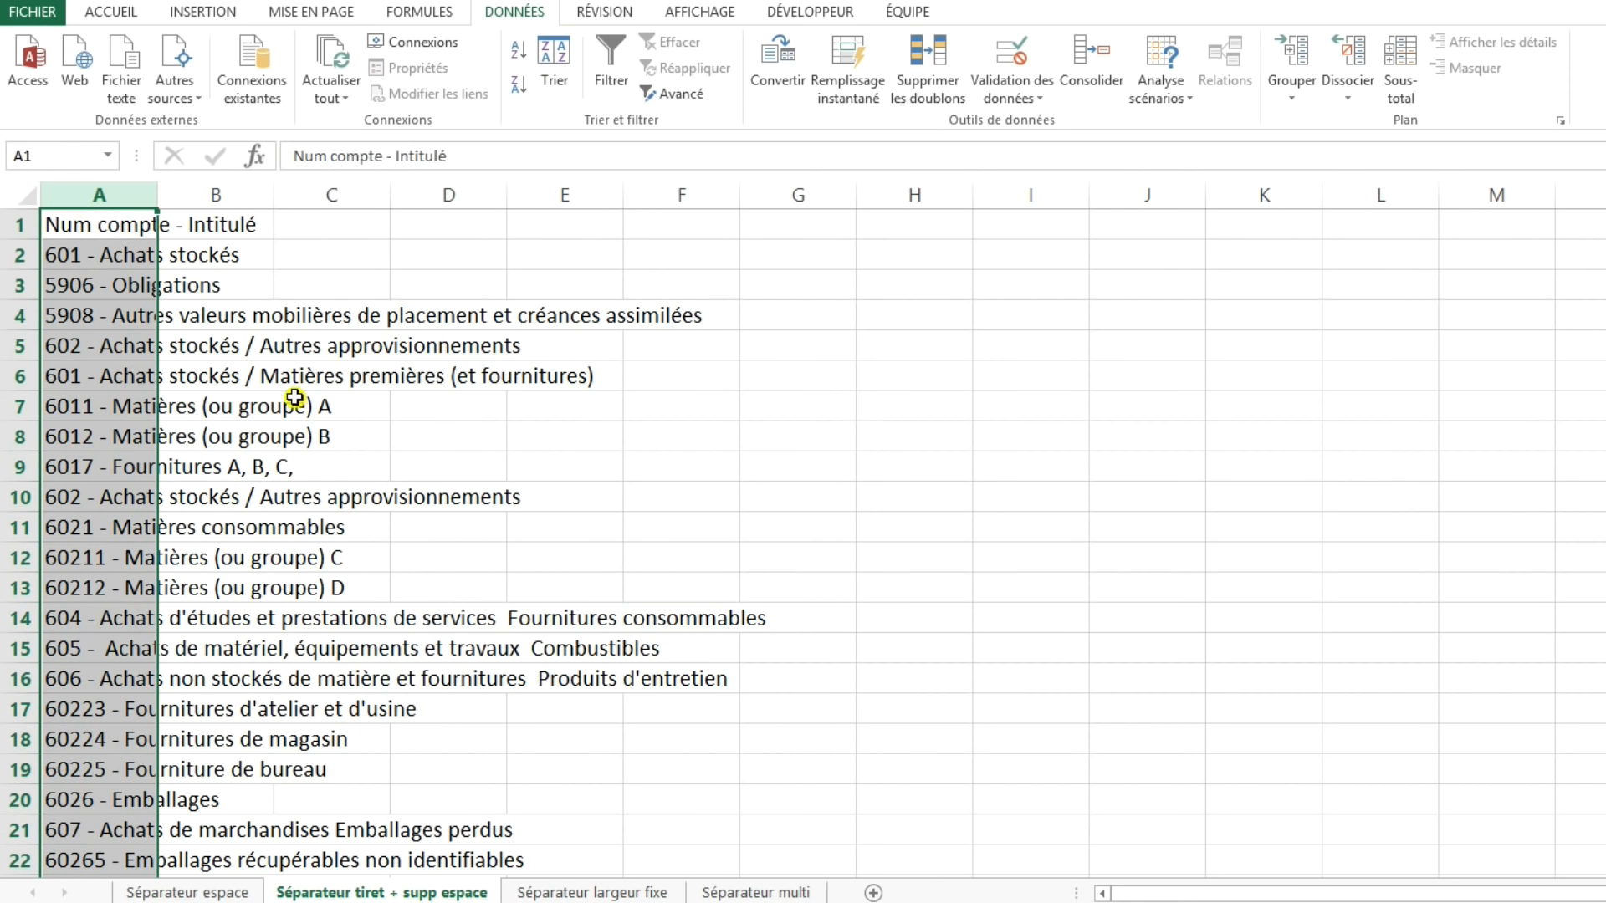
left_click(82, 230)
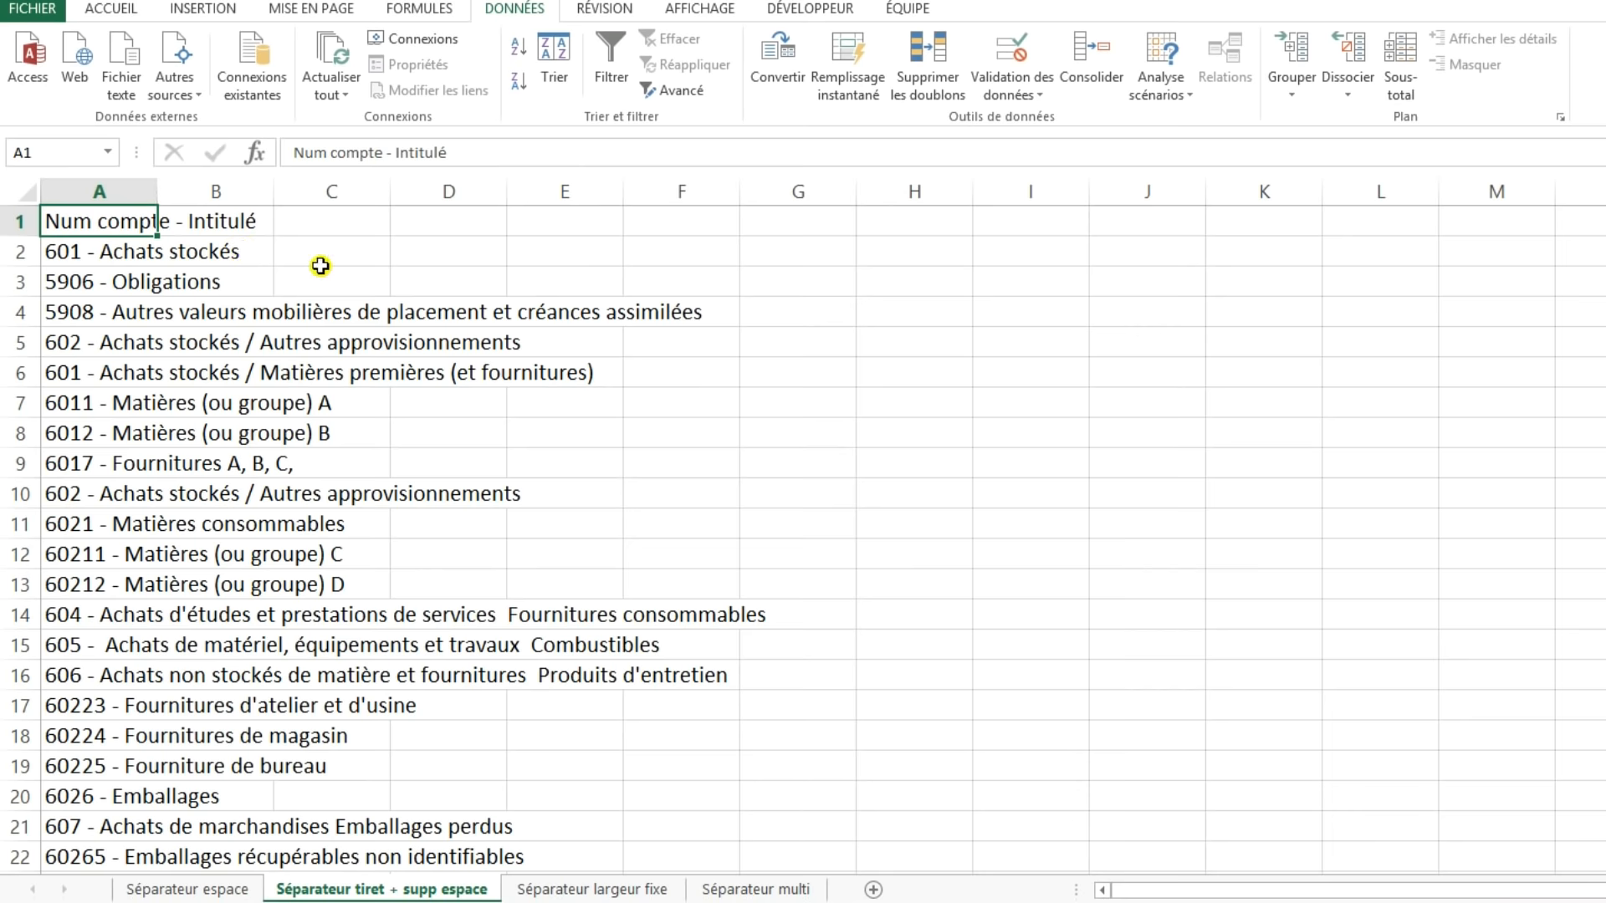
left_click(81, 191)
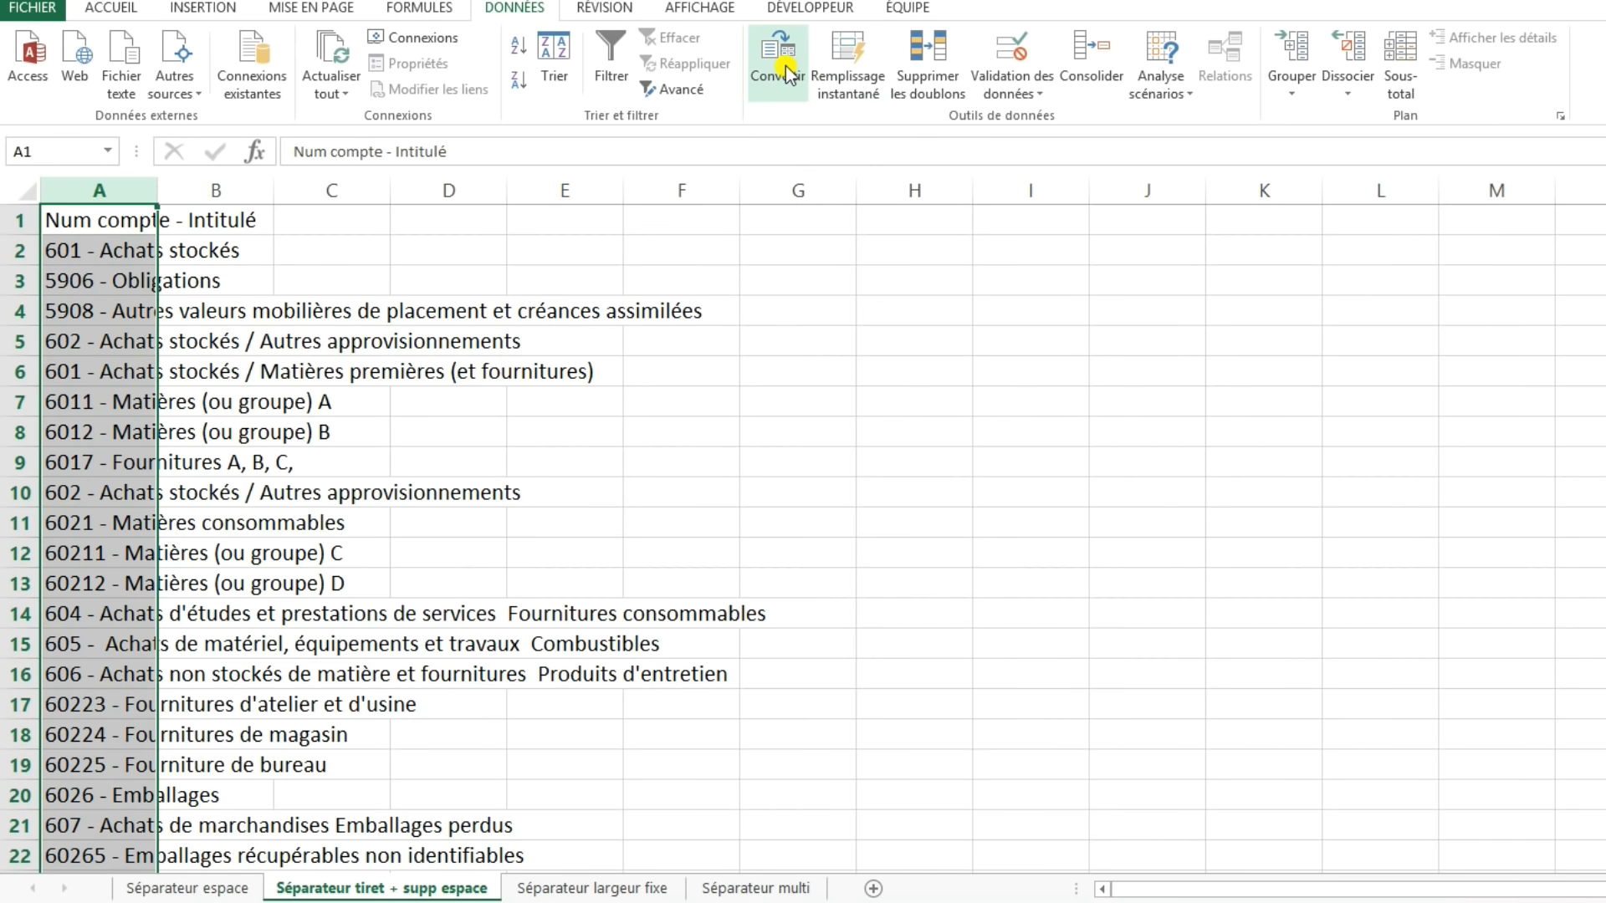
- Try to convert text to columns on columns A and B at the same time
left_click_drag(89, 189, 218, 191)
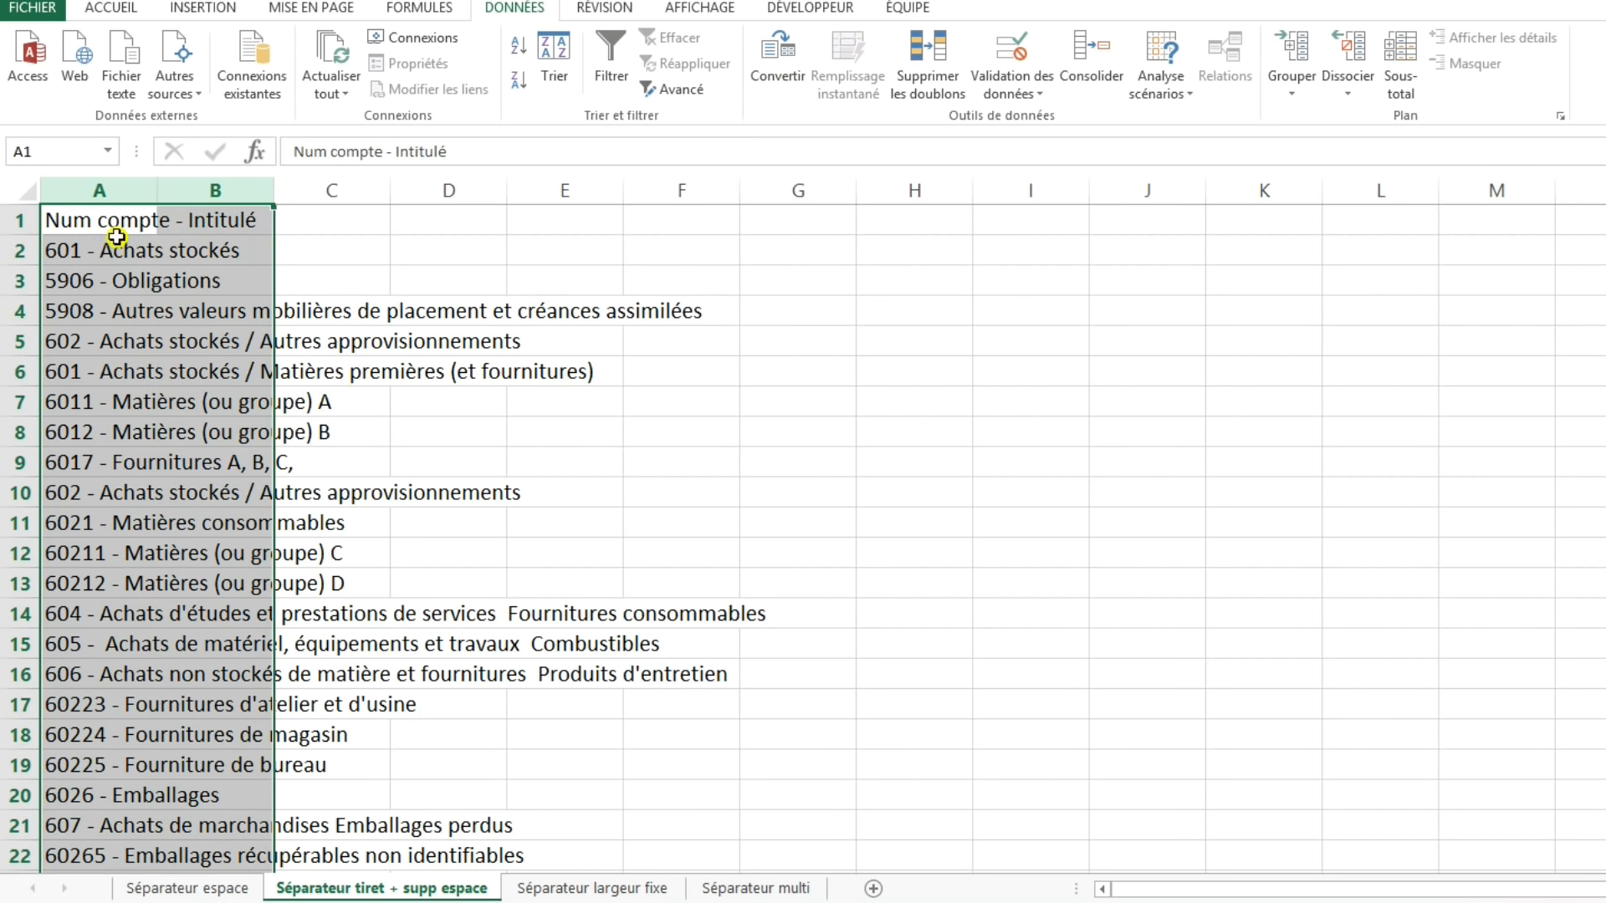
left_click(794, 77)
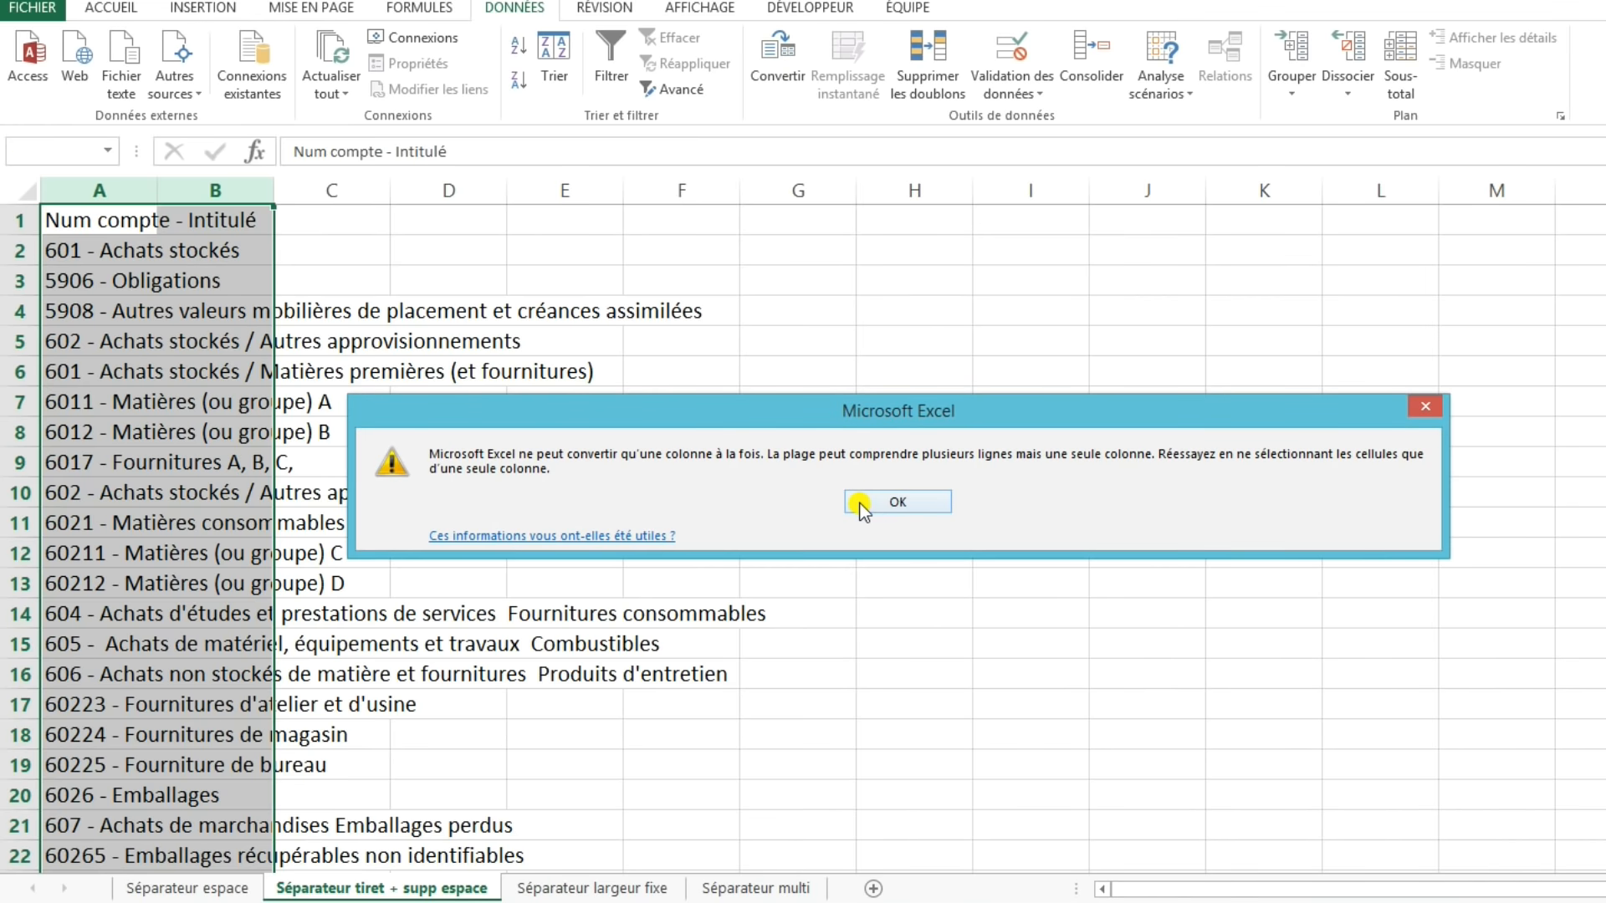
left_click(891, 502)
- Examine how a dash separates account number and title in cells A1 to A4
left_click(92, 190)
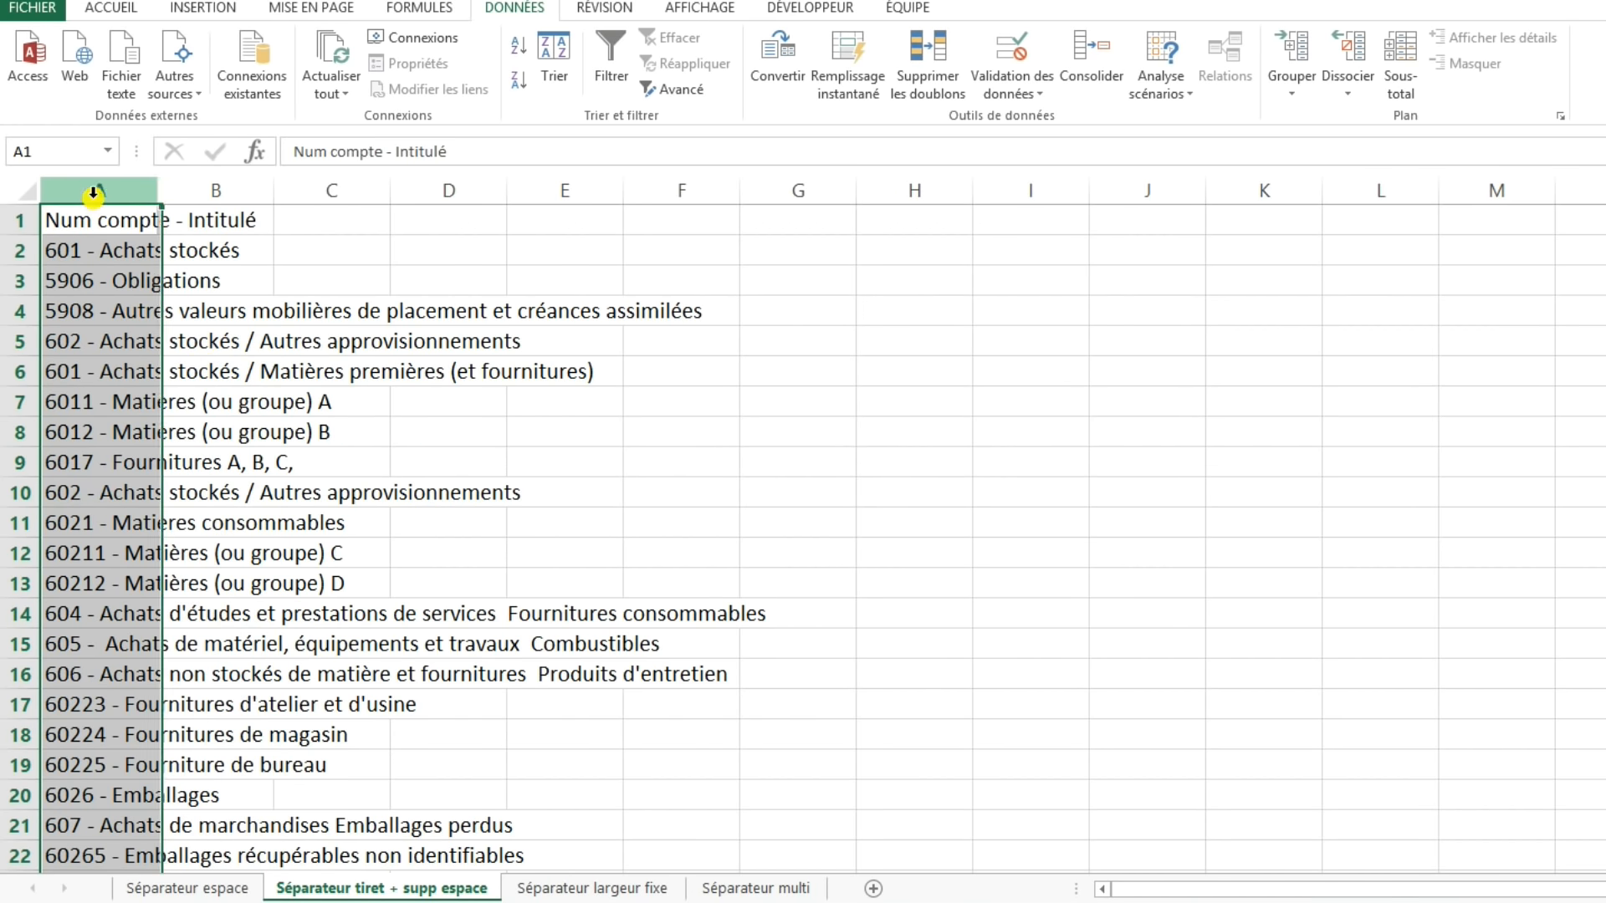
left_click(116, 227)
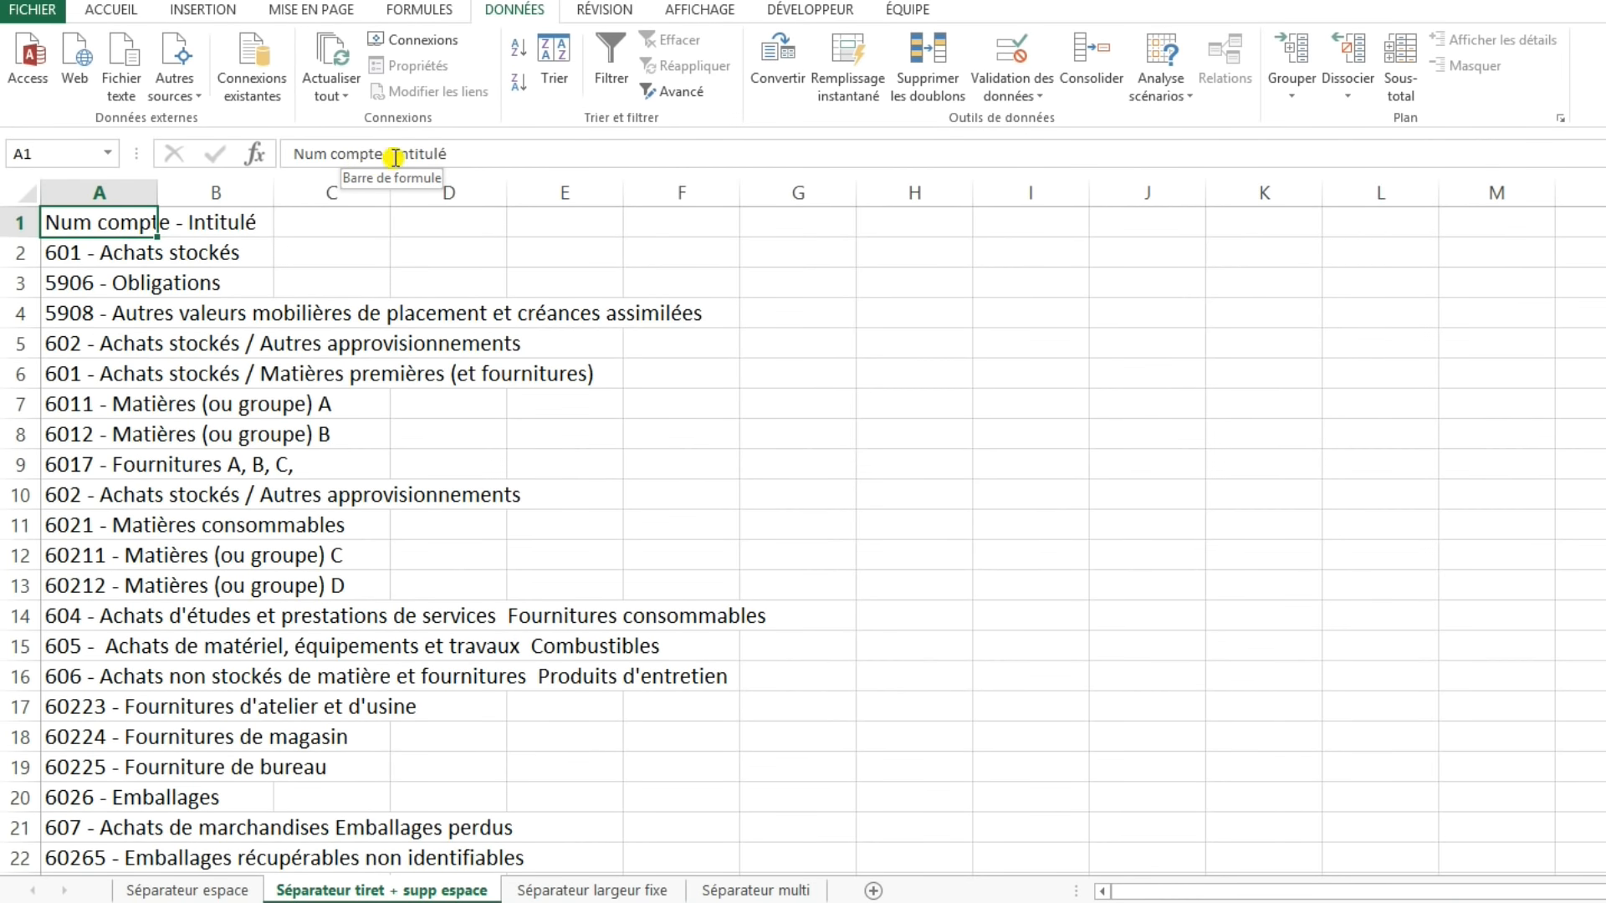
left_click(71, 251)
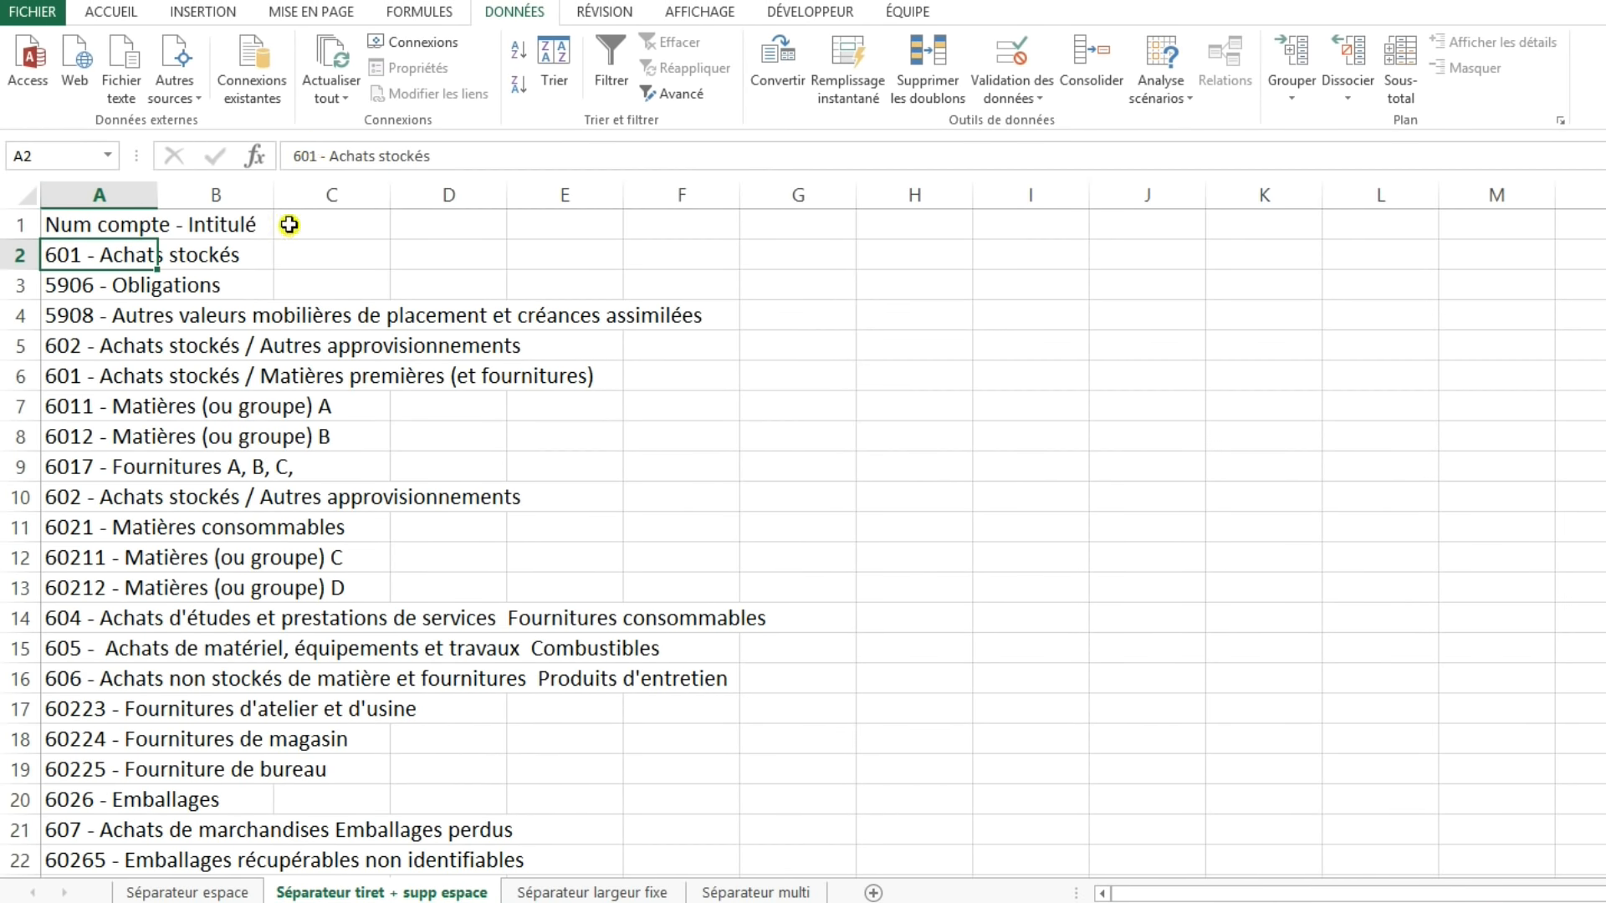
left_click(87, 288)
left_click(77, 319)
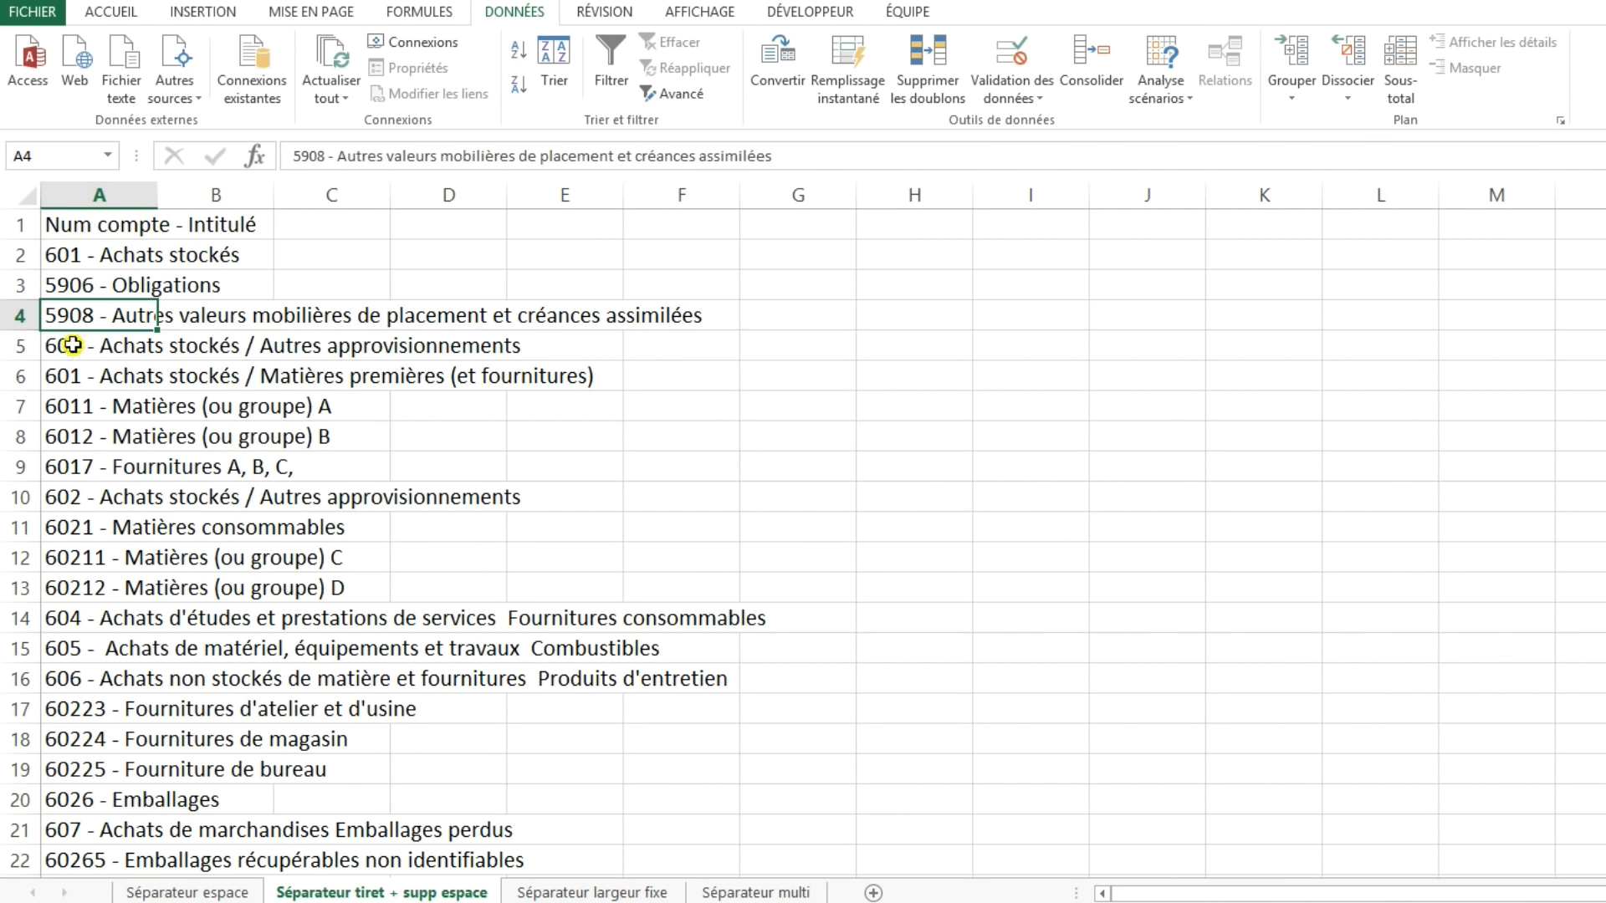
- Set up a delimited conversion of column A, disabling the Espace separator and using "-" as the custom Autre separator
left_click(94, 200)
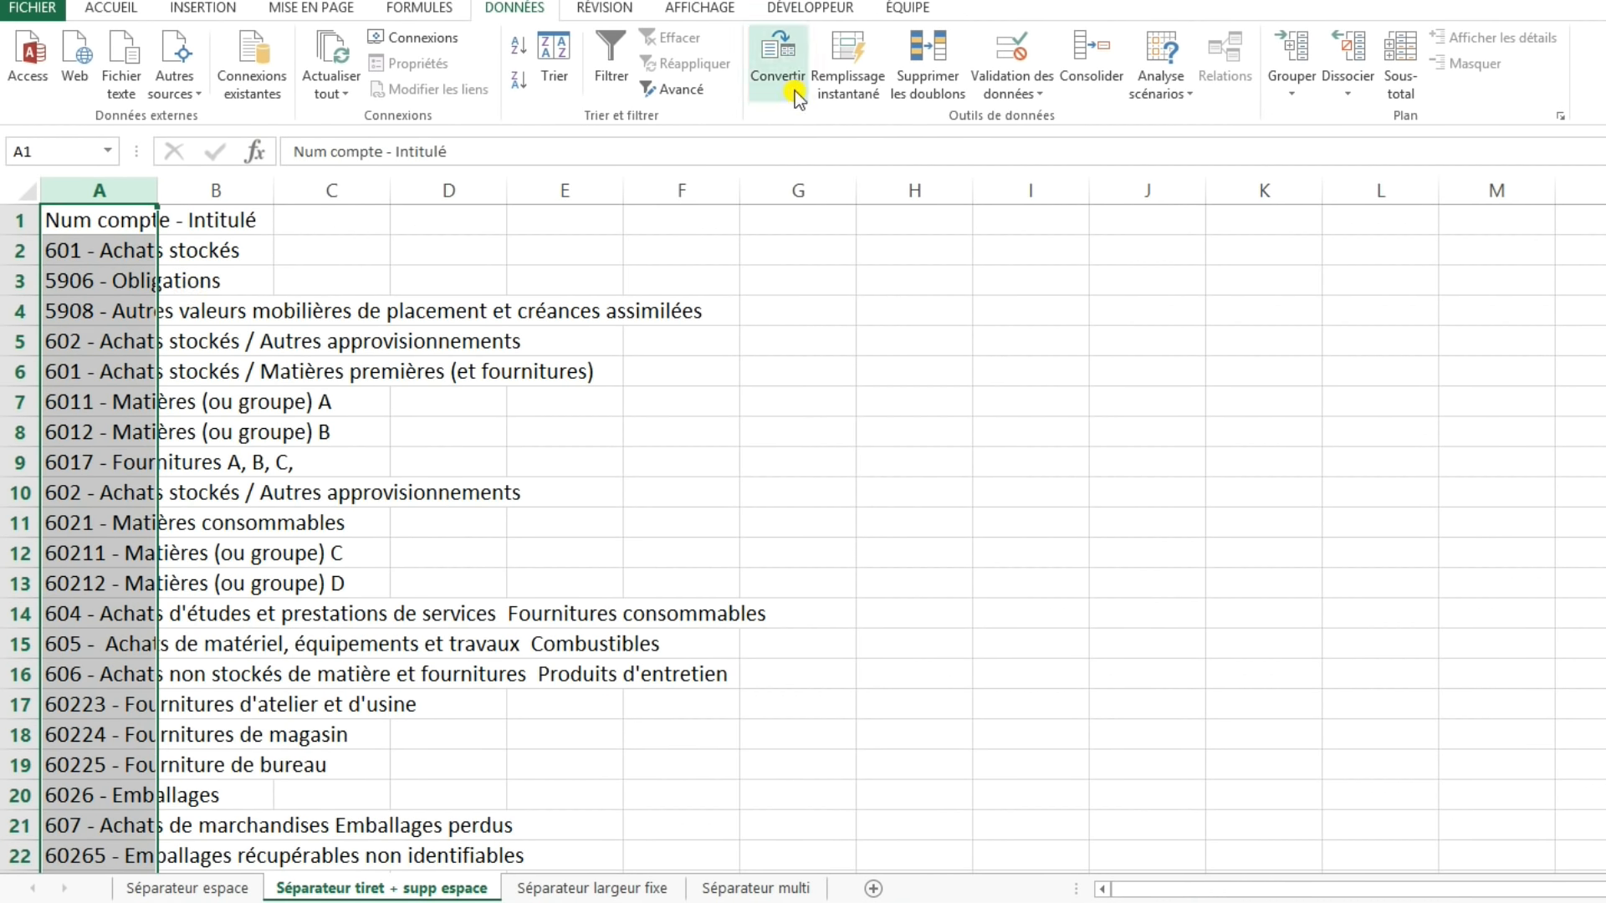
left_click(795, 87)
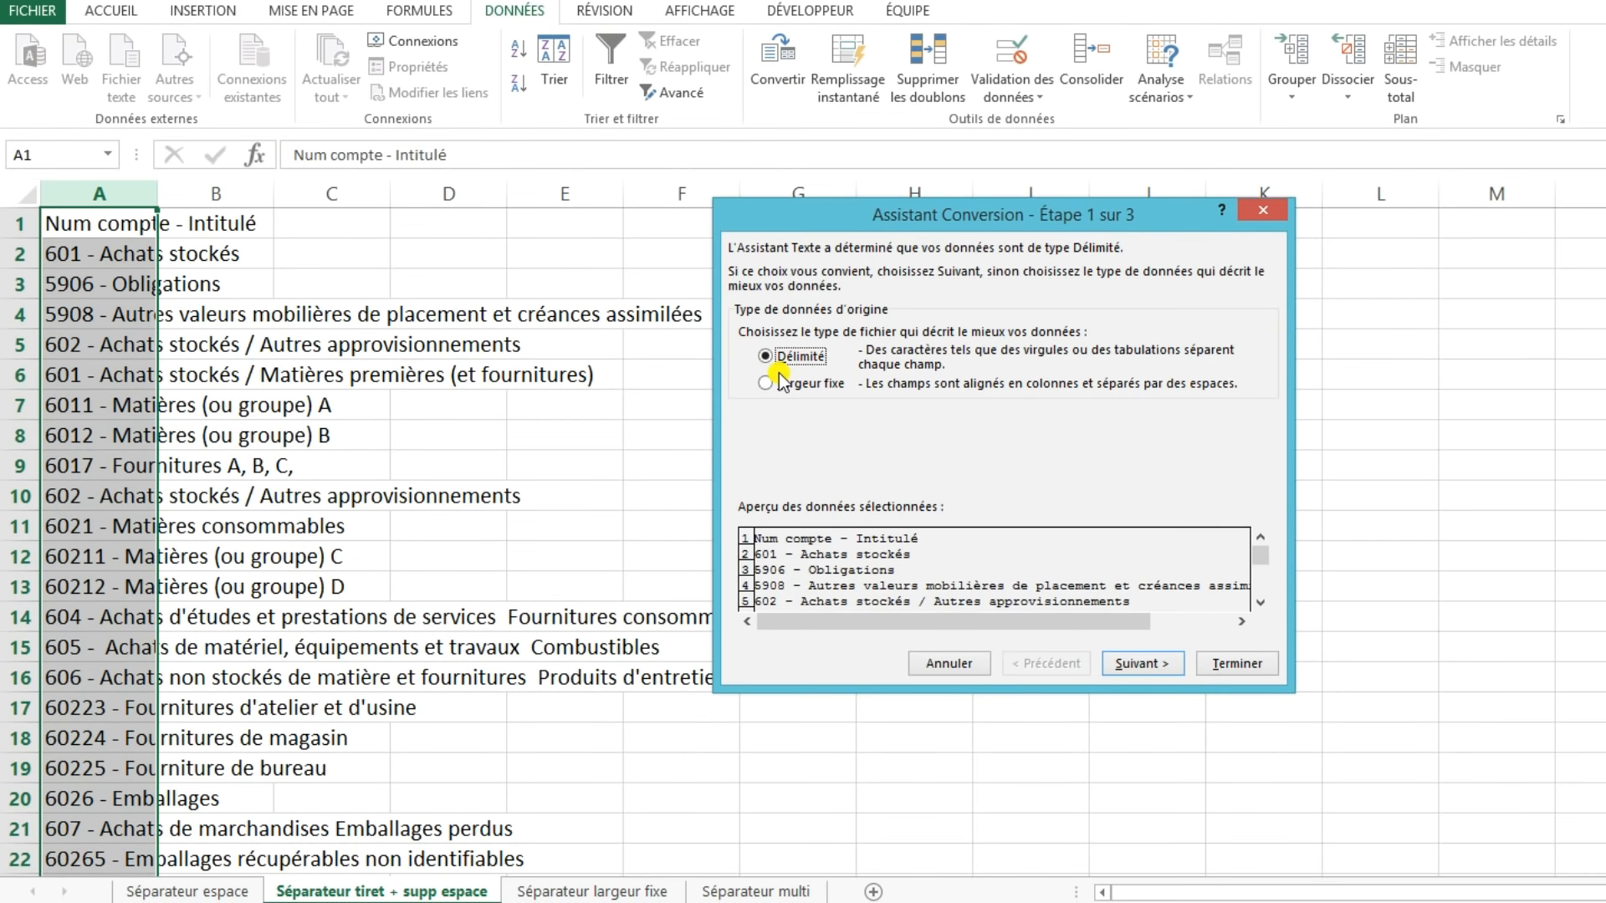
left_click(1140, 663)
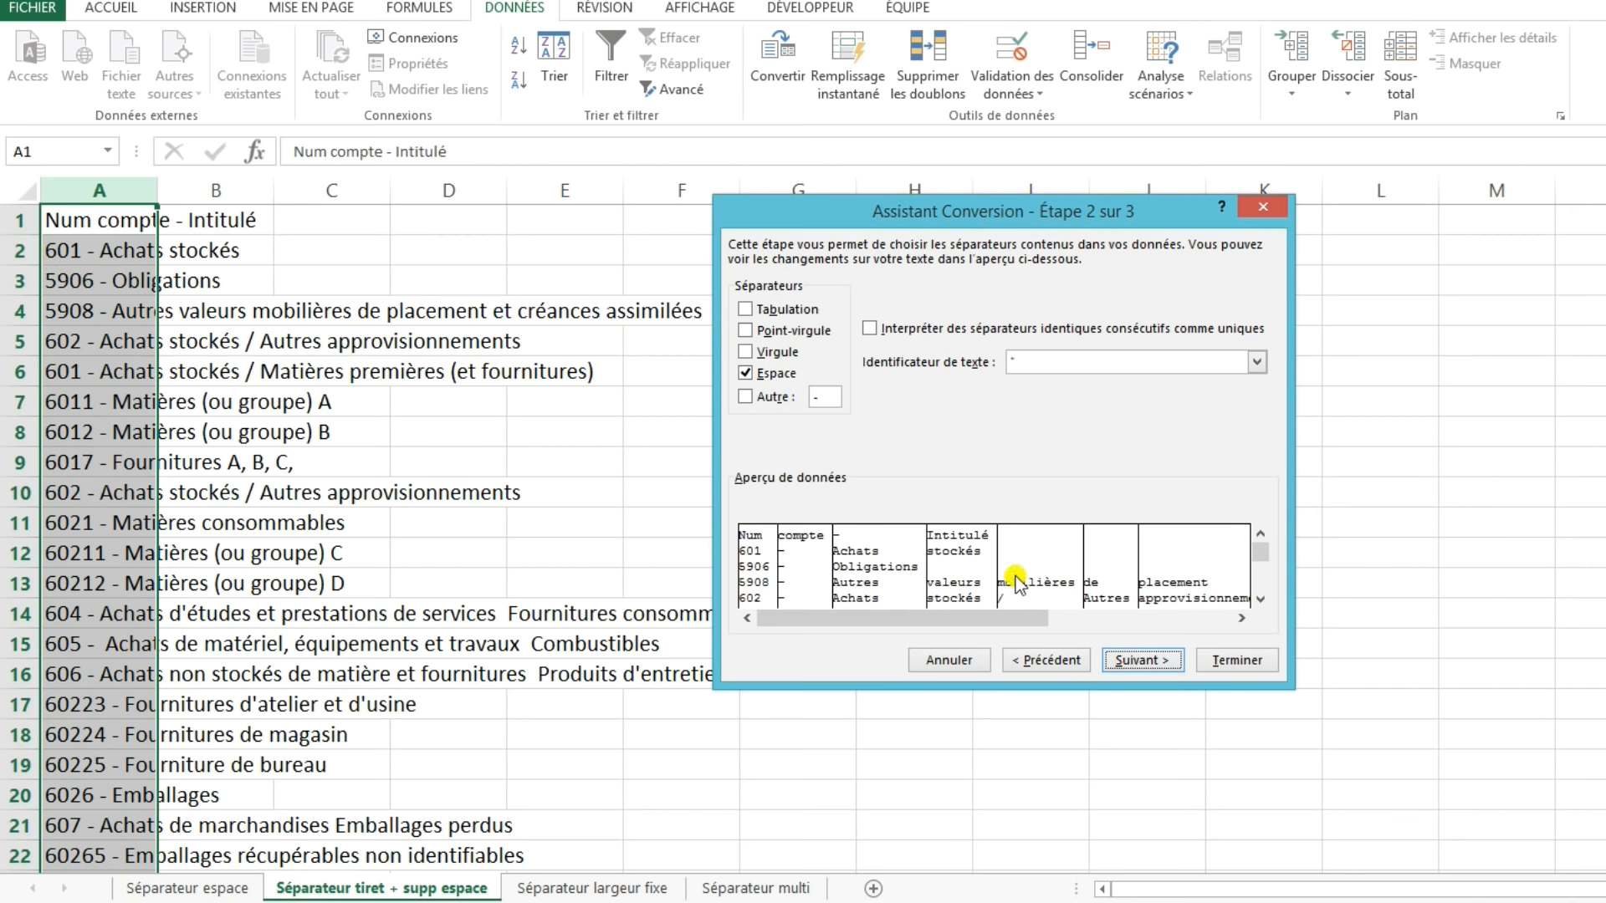
left_click(744, 374)
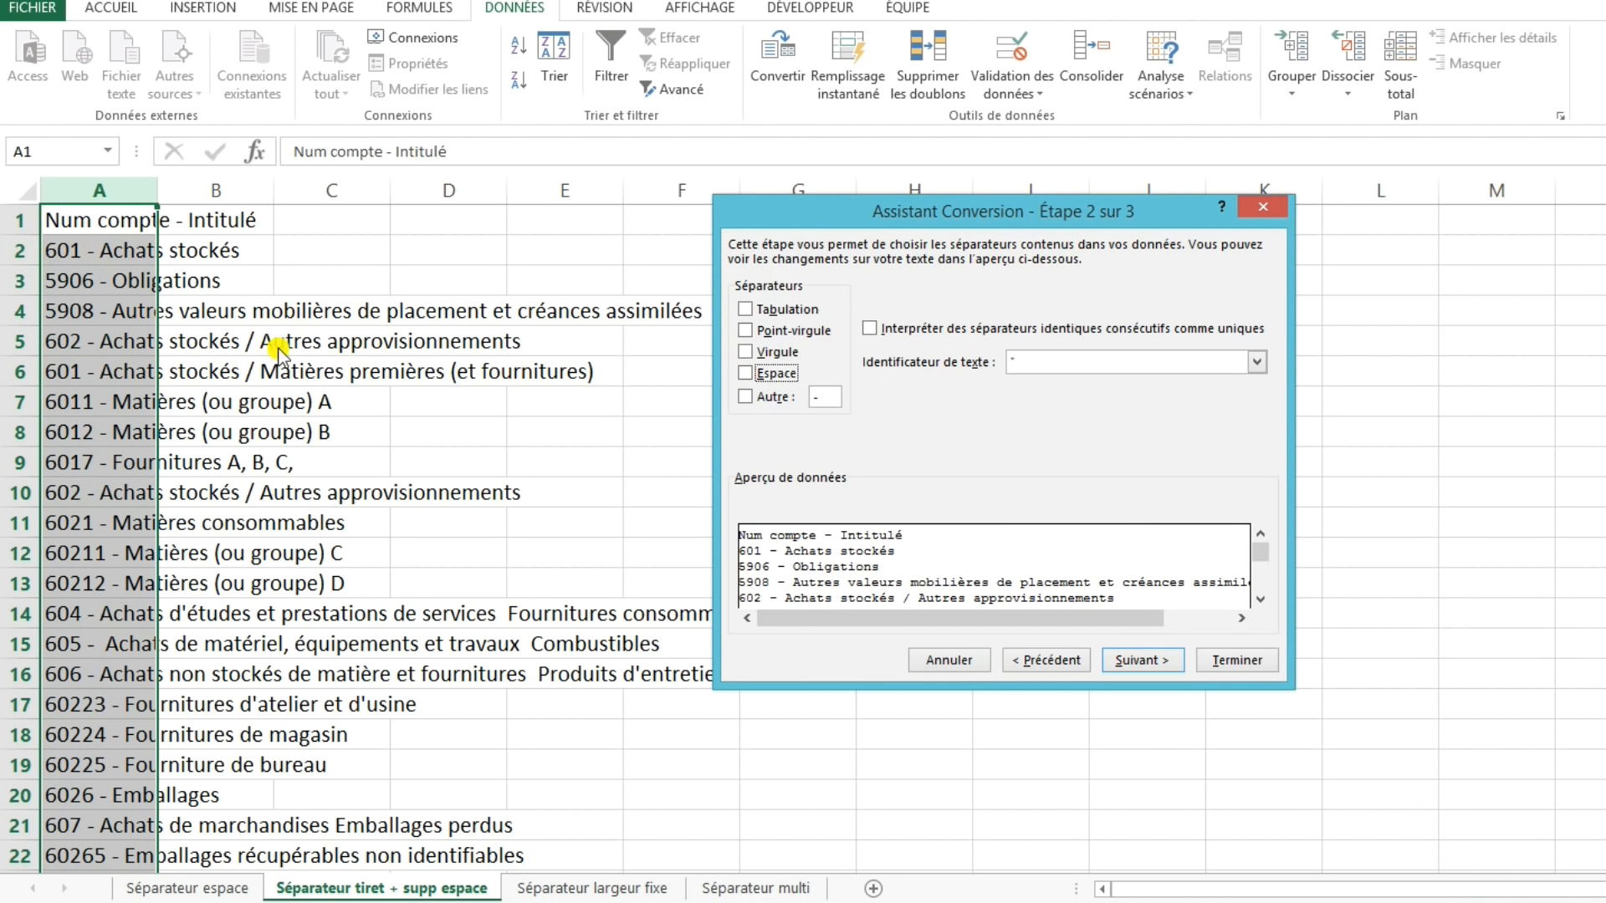
left_click_drag(811, 221, 979, 224)
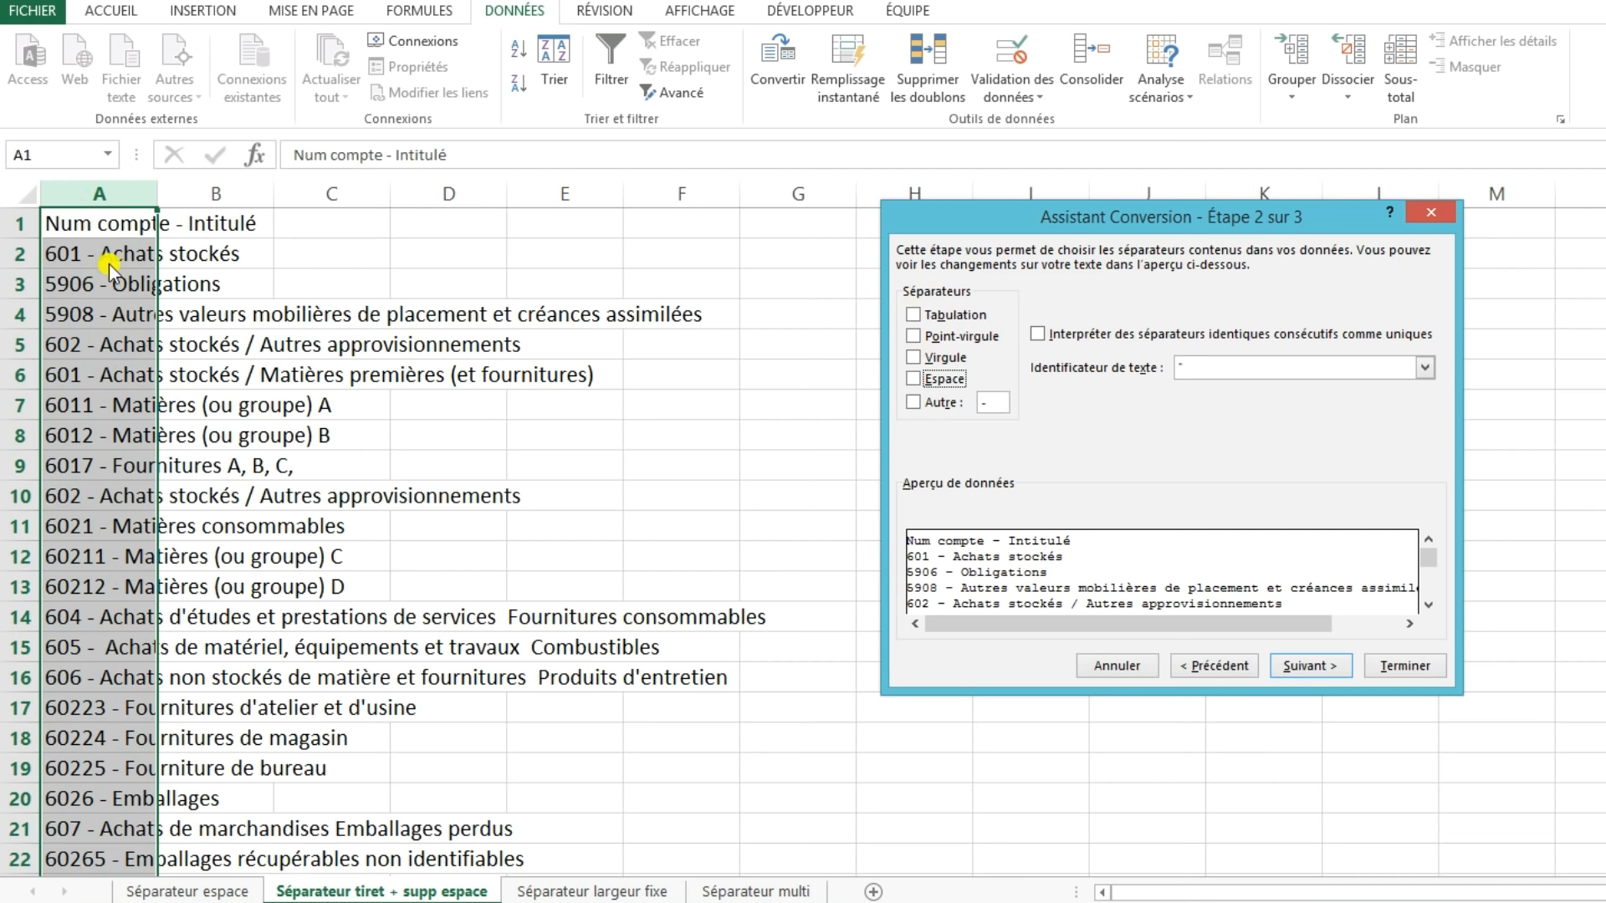
left_click(912, 400)
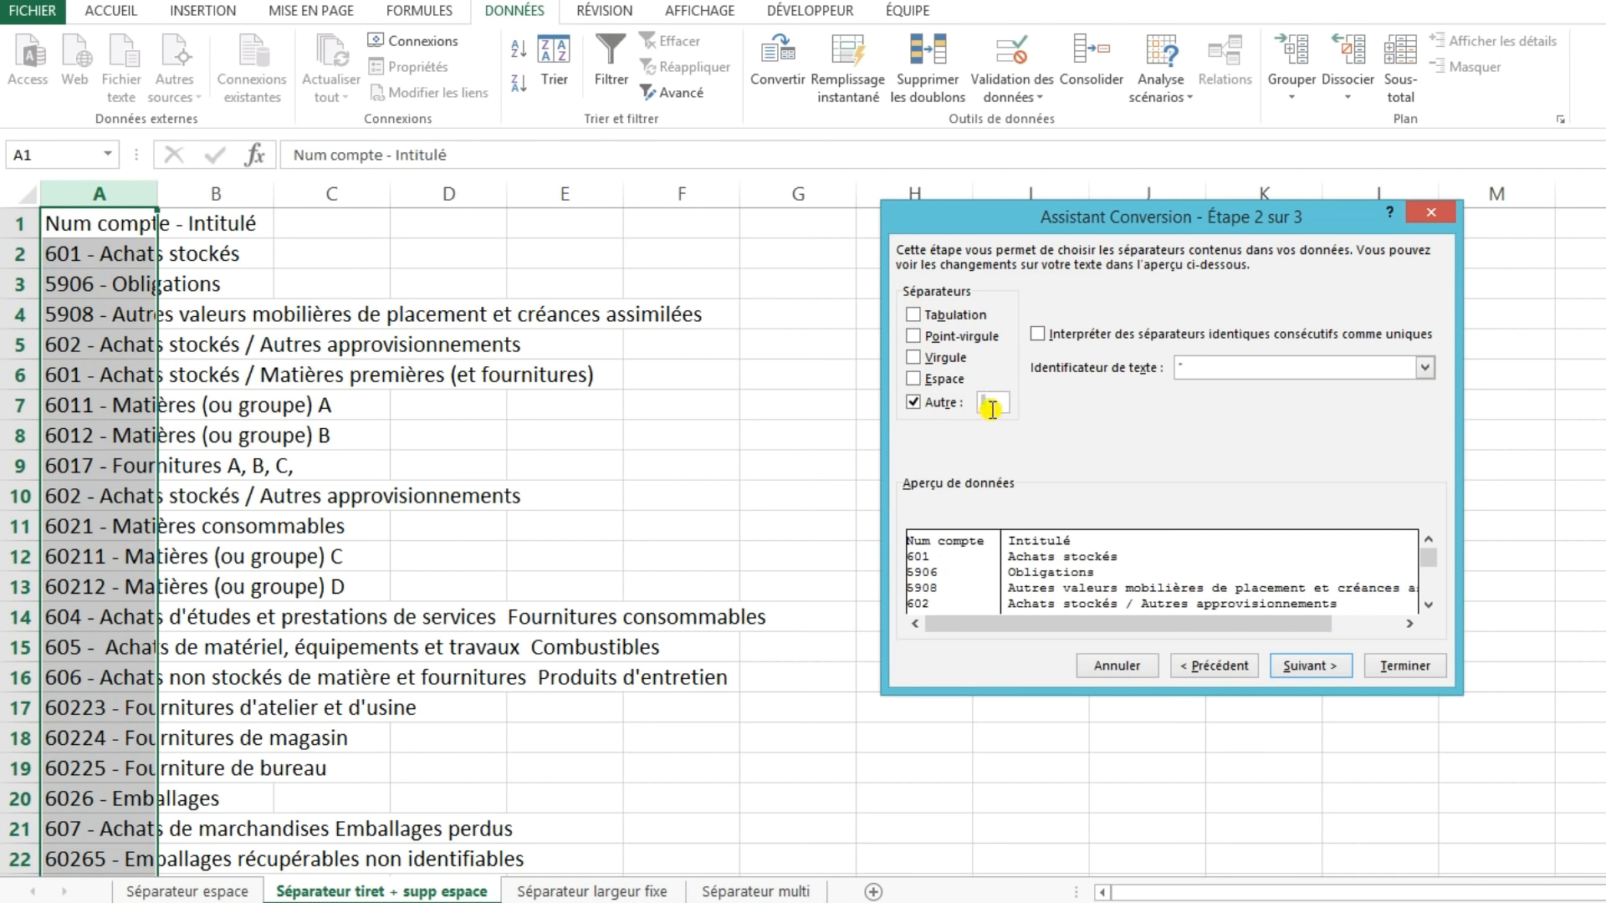
key("BackSpace")
type("-")
left_click(1319, 667)
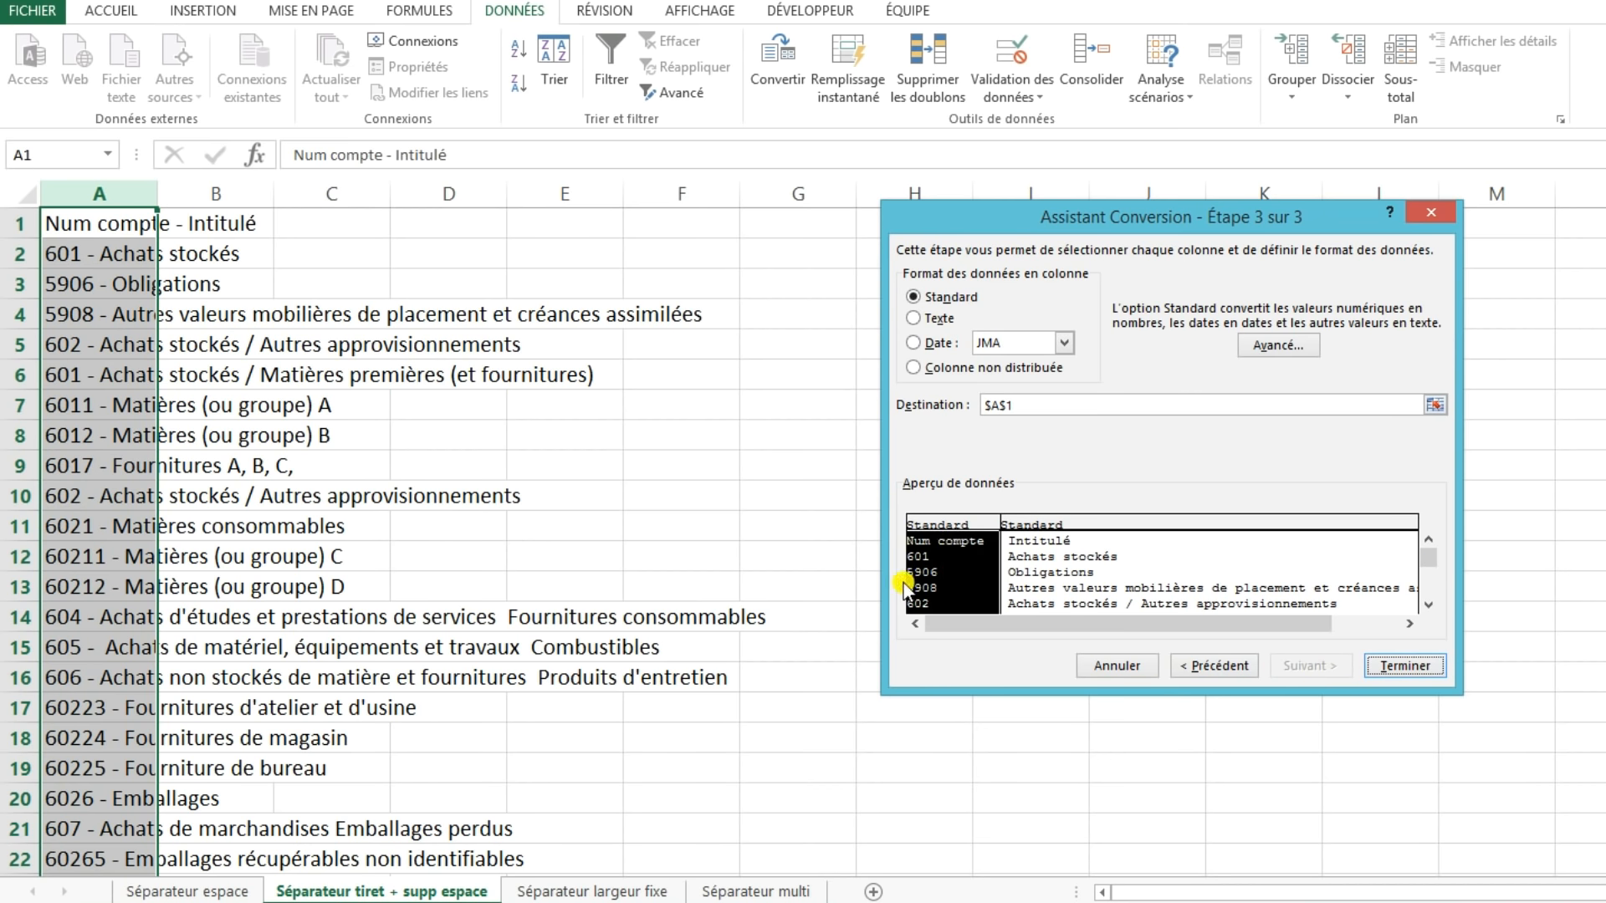
- Set the format of the second output column to Texte and complete the conversion with $A$1 as destination
left_click(1070, 565)
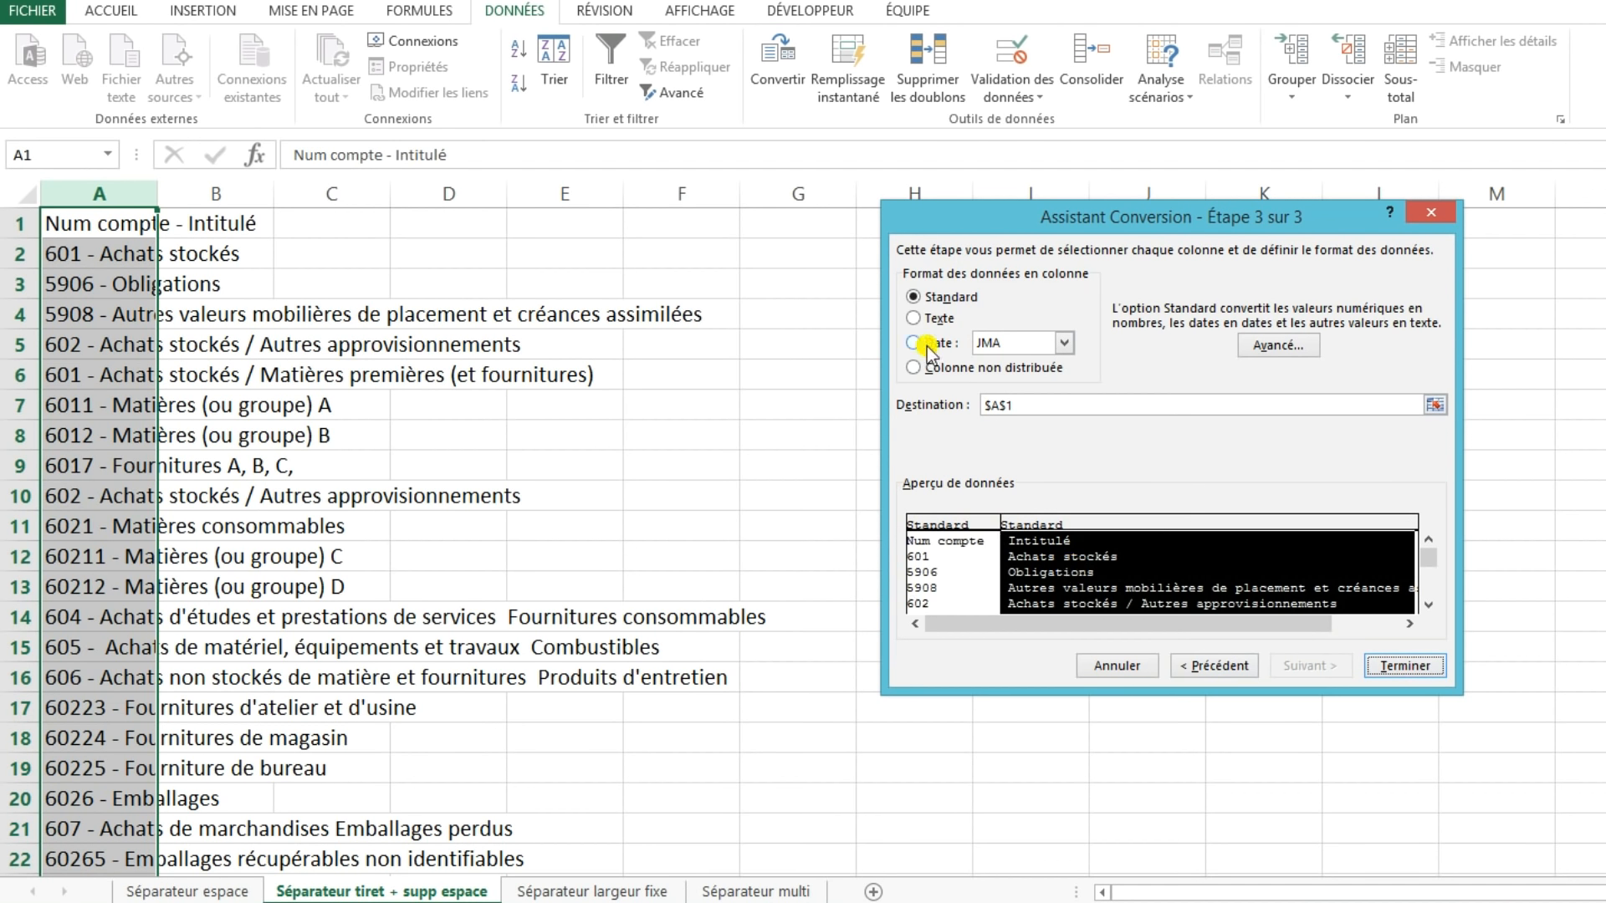
left_click(913, 318)
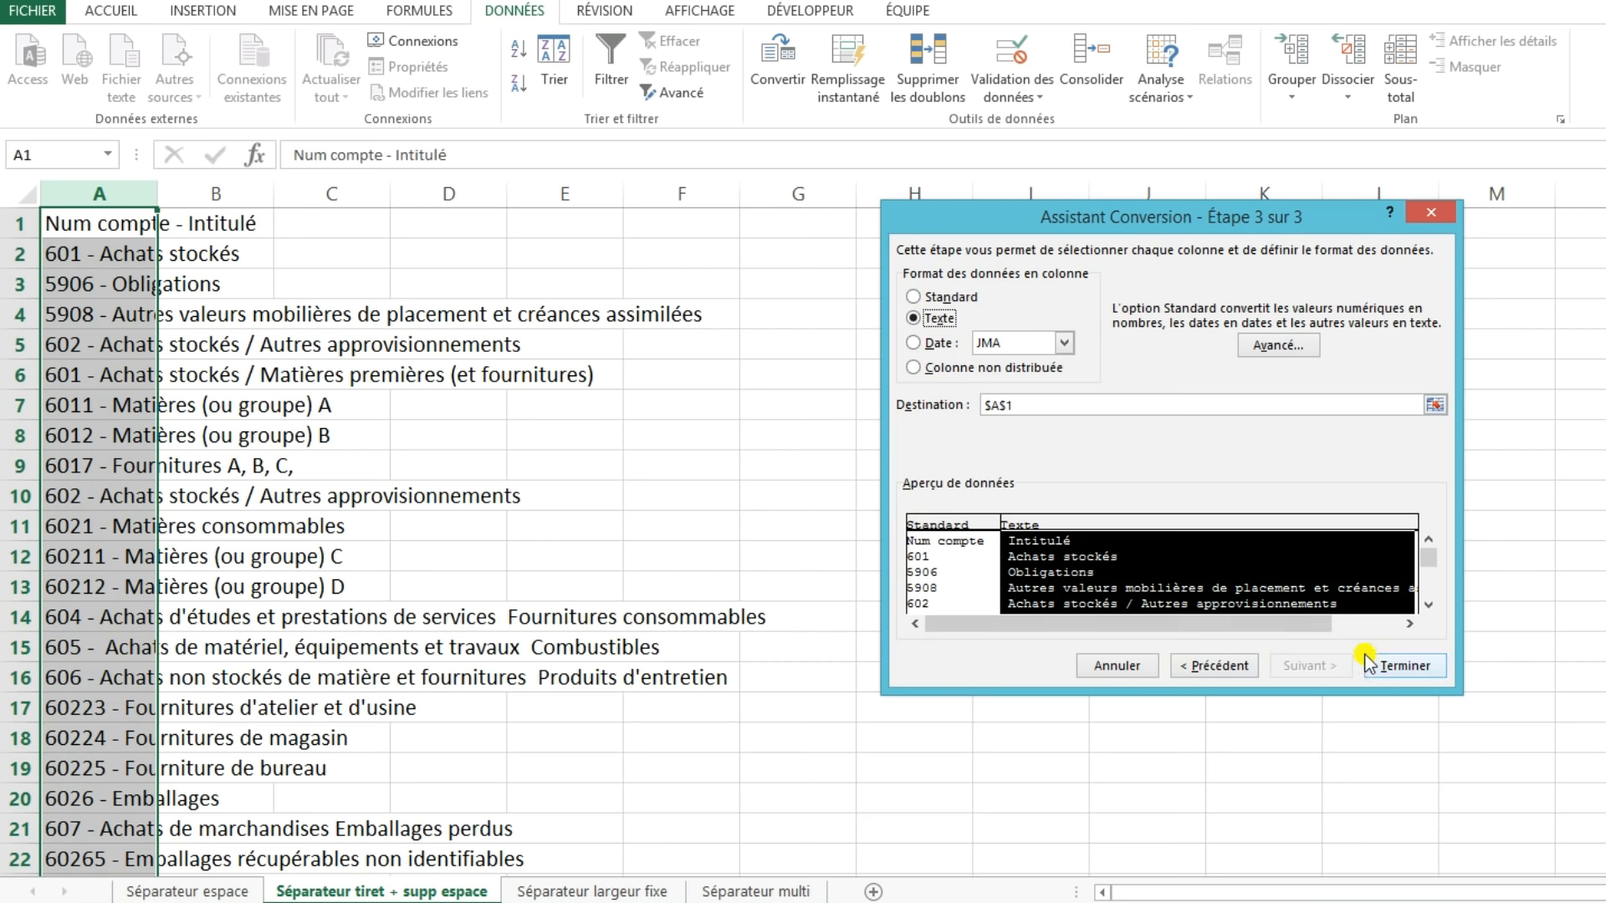
left_click(1407, 665)
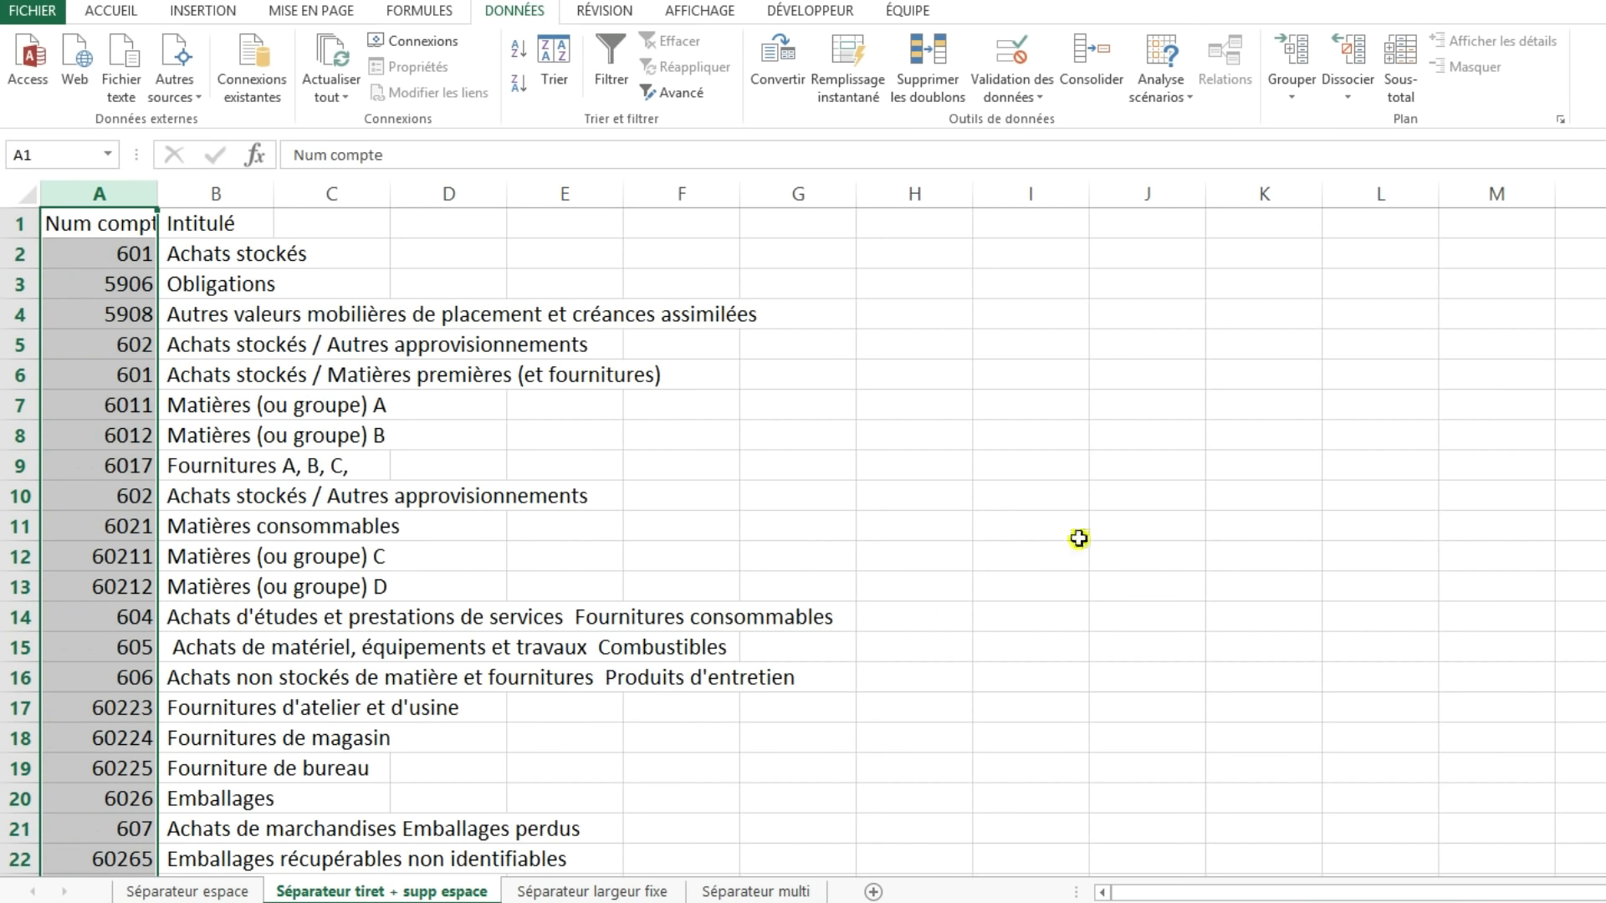
- Check the split rows for account titles cut at their own dash, and undo the conversion
left_click(122, 255)
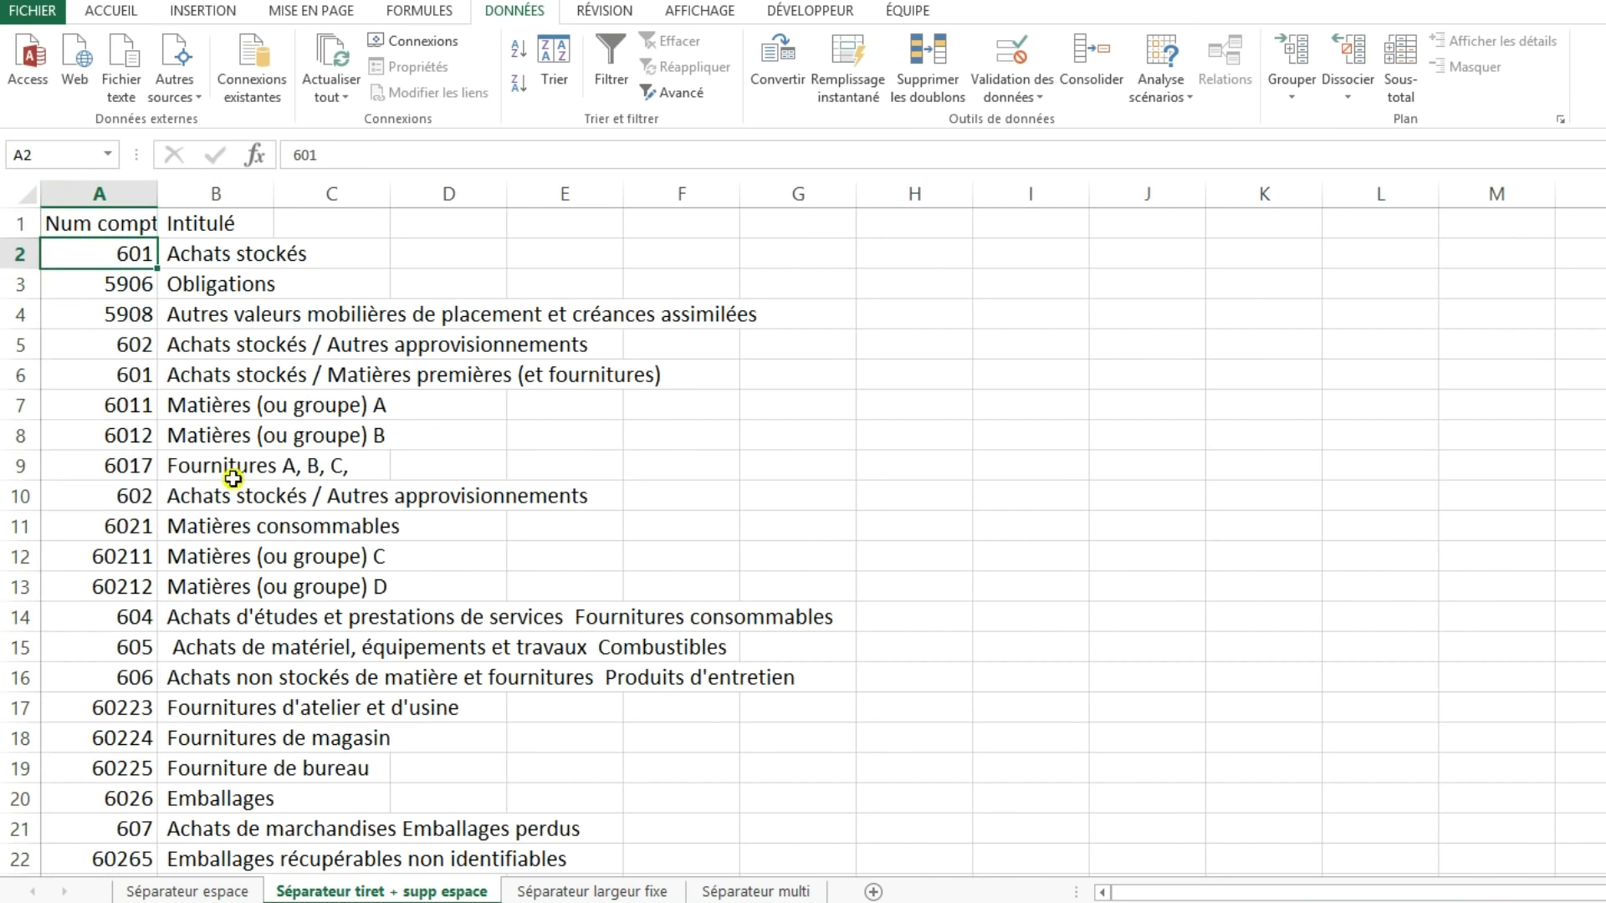
scroll(326, 351, "down", 5)
scroll(328, 352, "down", 5)
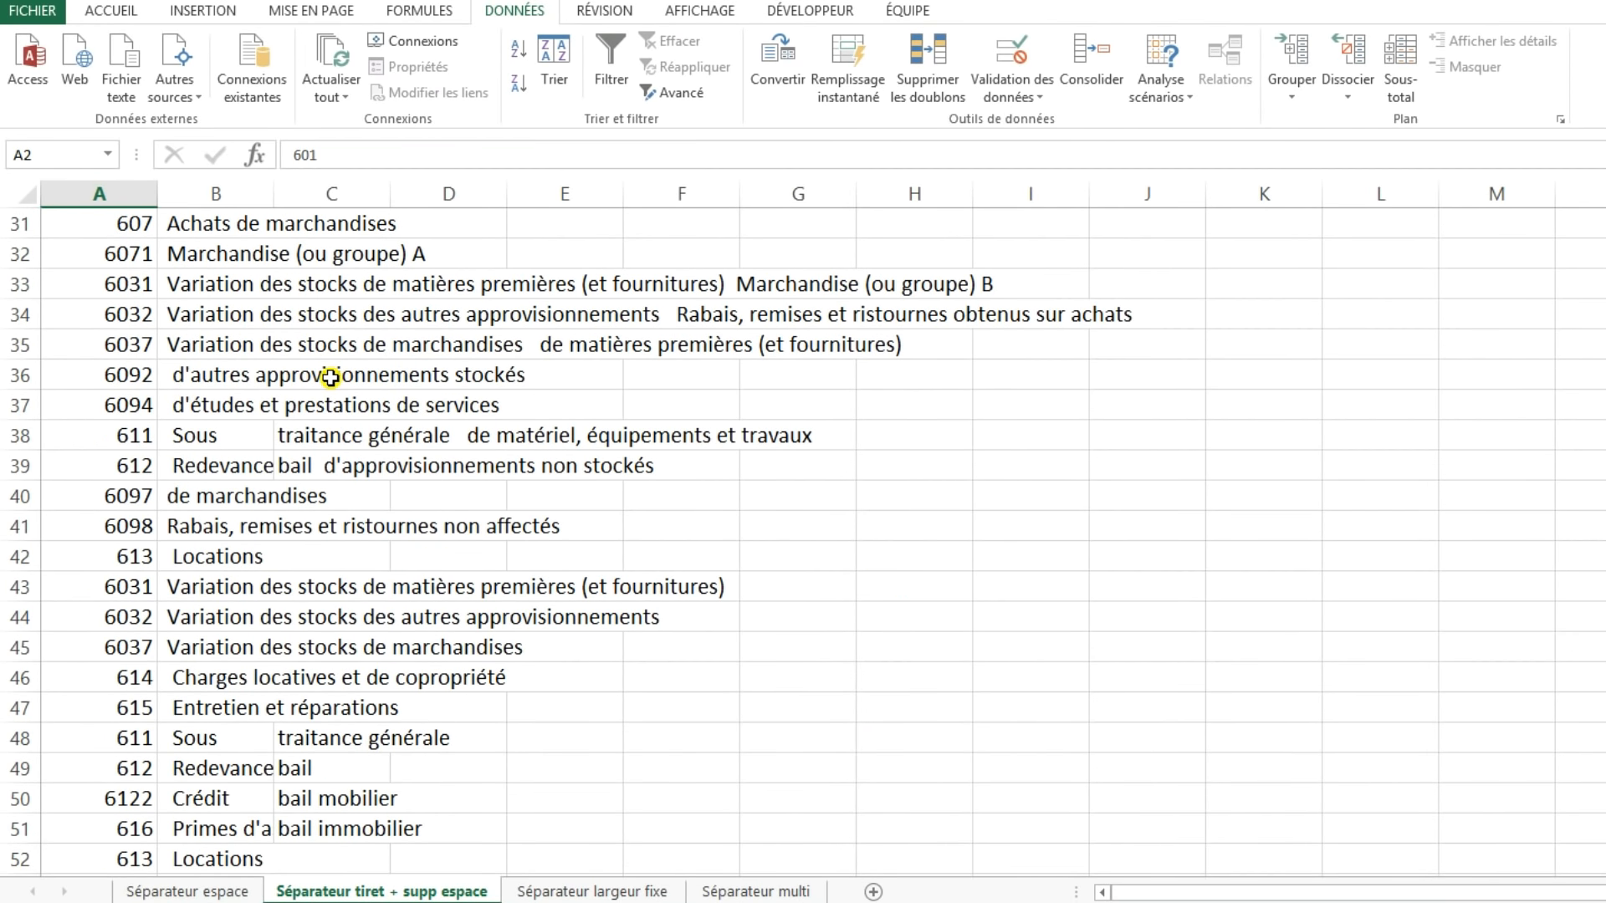
left_click(247, 436)
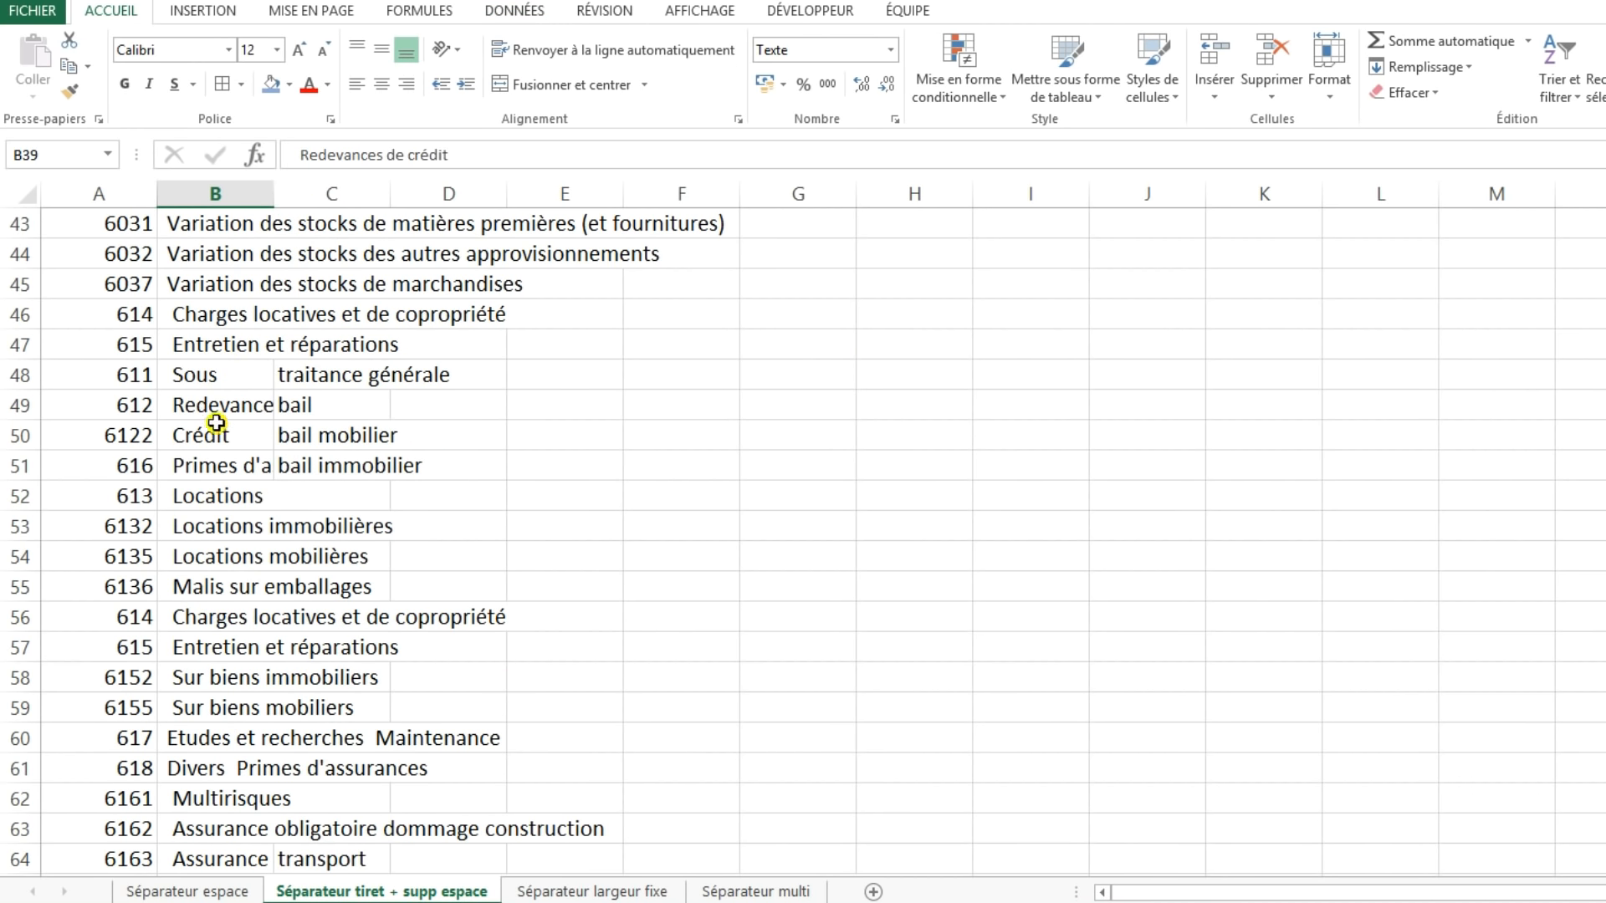
scroll(207, 641, "down", 3)
scroll(225, 598, "down", 3)
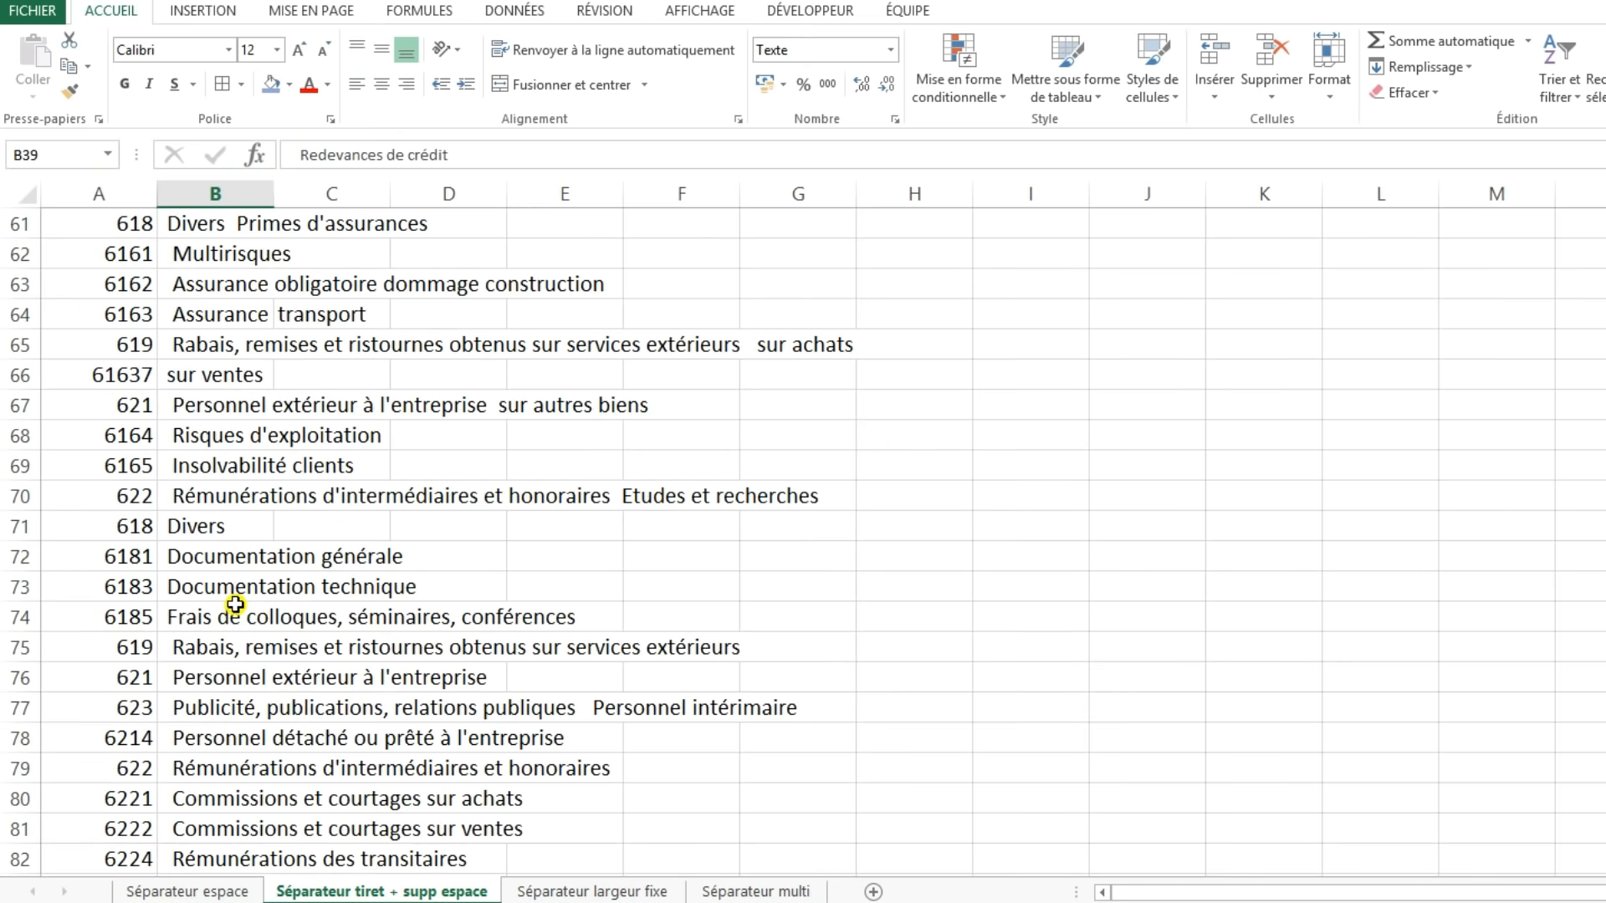
scroll(226, 609, "up", 20)
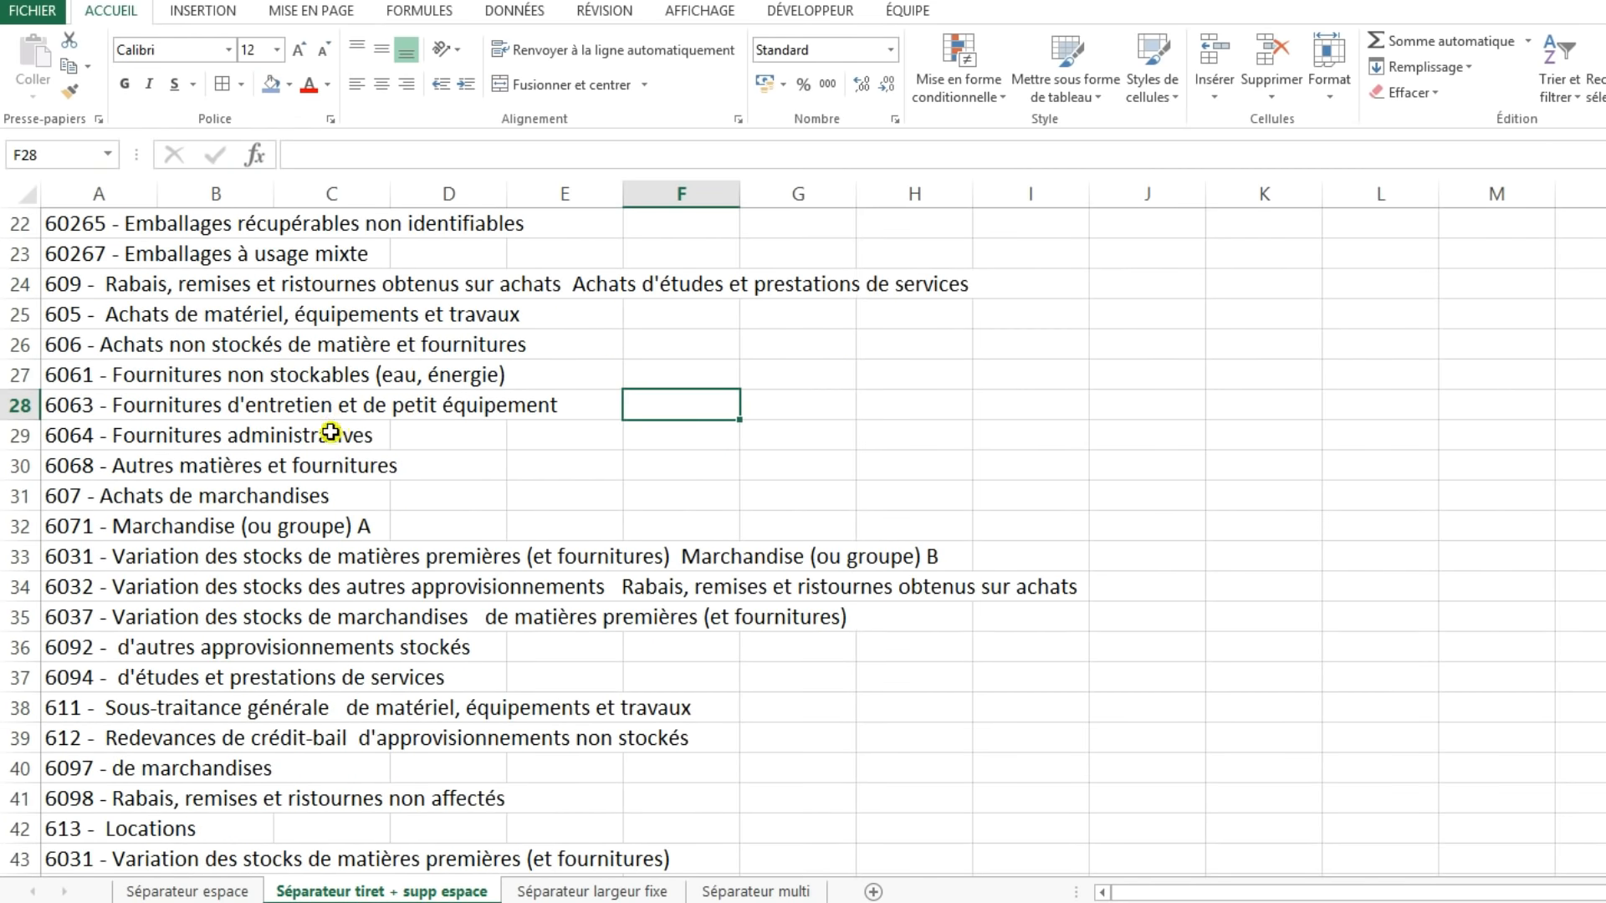
- Replace the dash inside "Sous-traitance" in cell A38 with a space
scroll(329, 429, "down", 2)
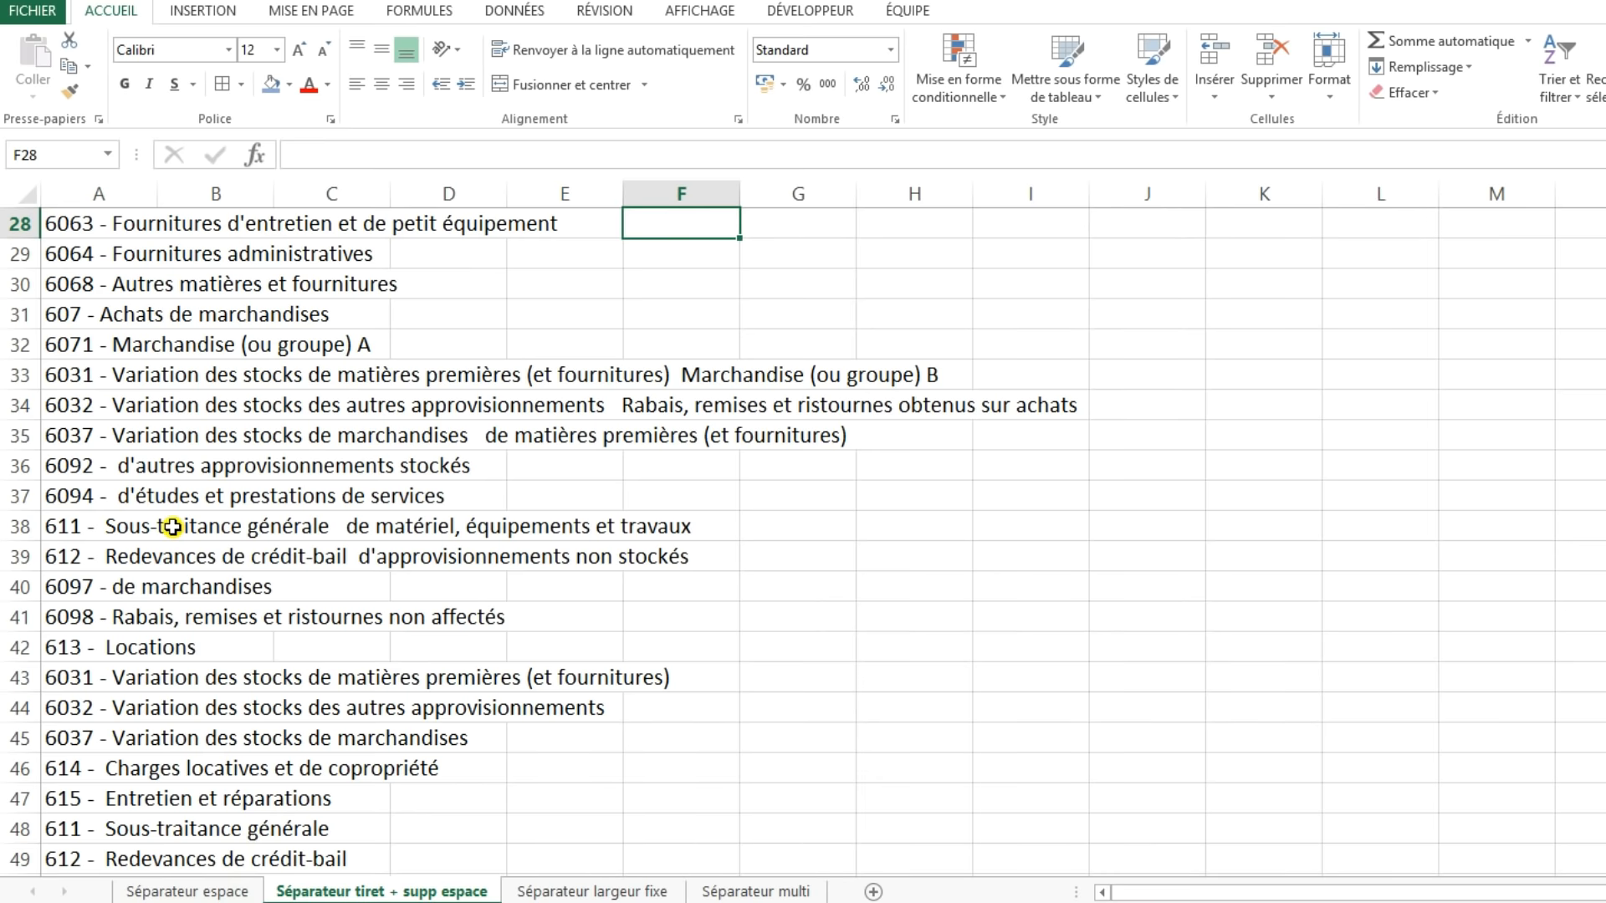
left_click(171, 526)
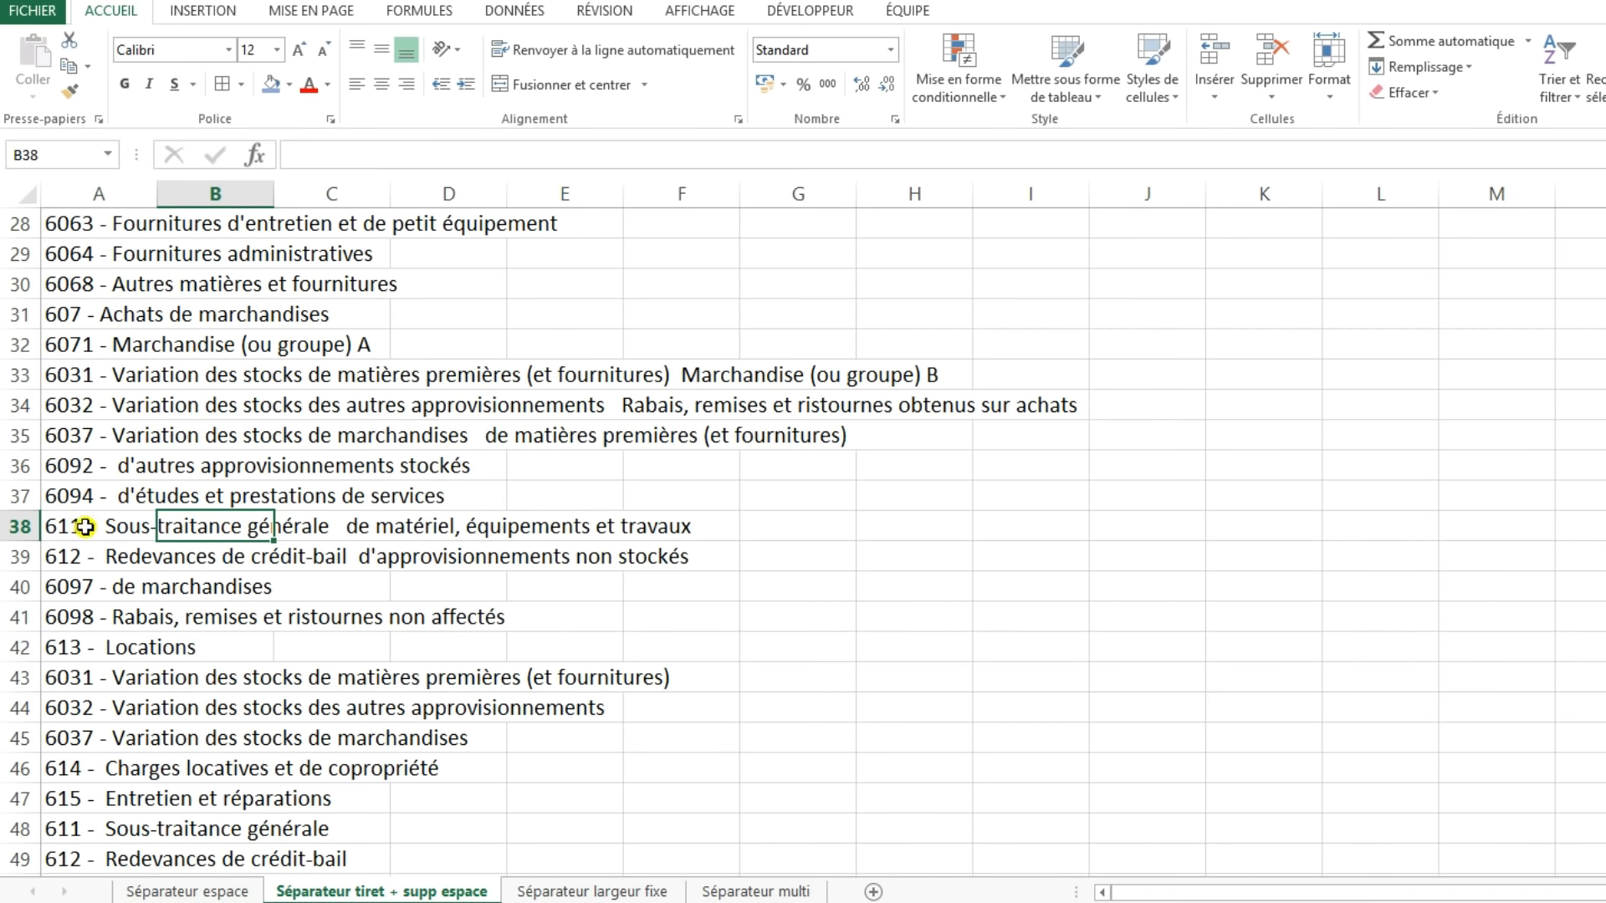
left_click(54, 527)
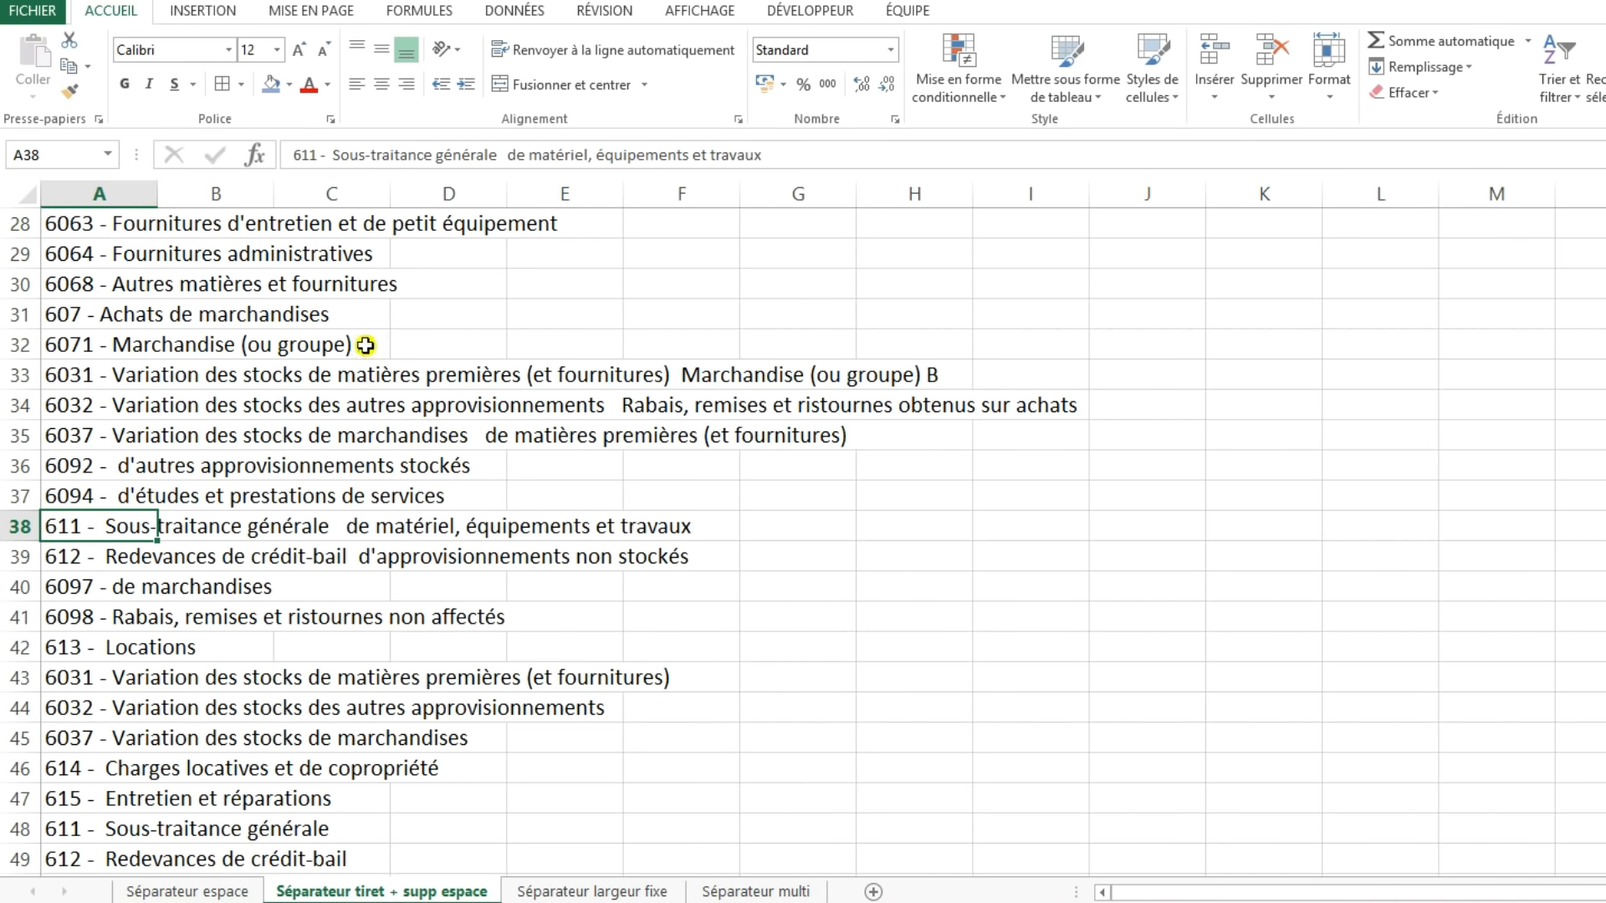
left_click(369, 154)
key("BackSpace")
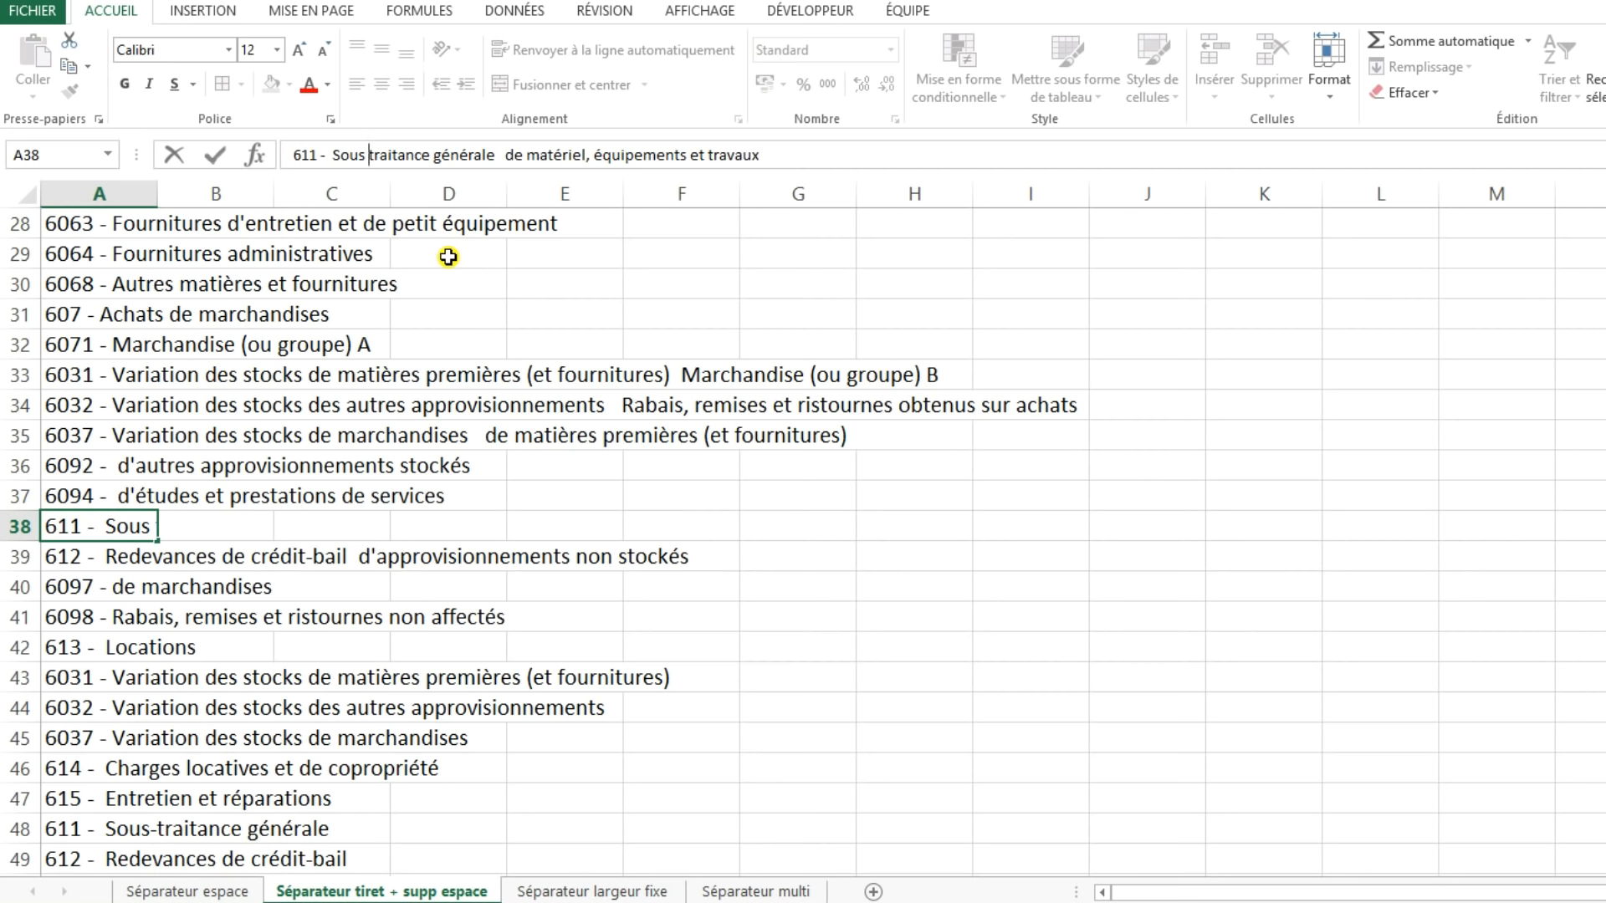
key("Return")
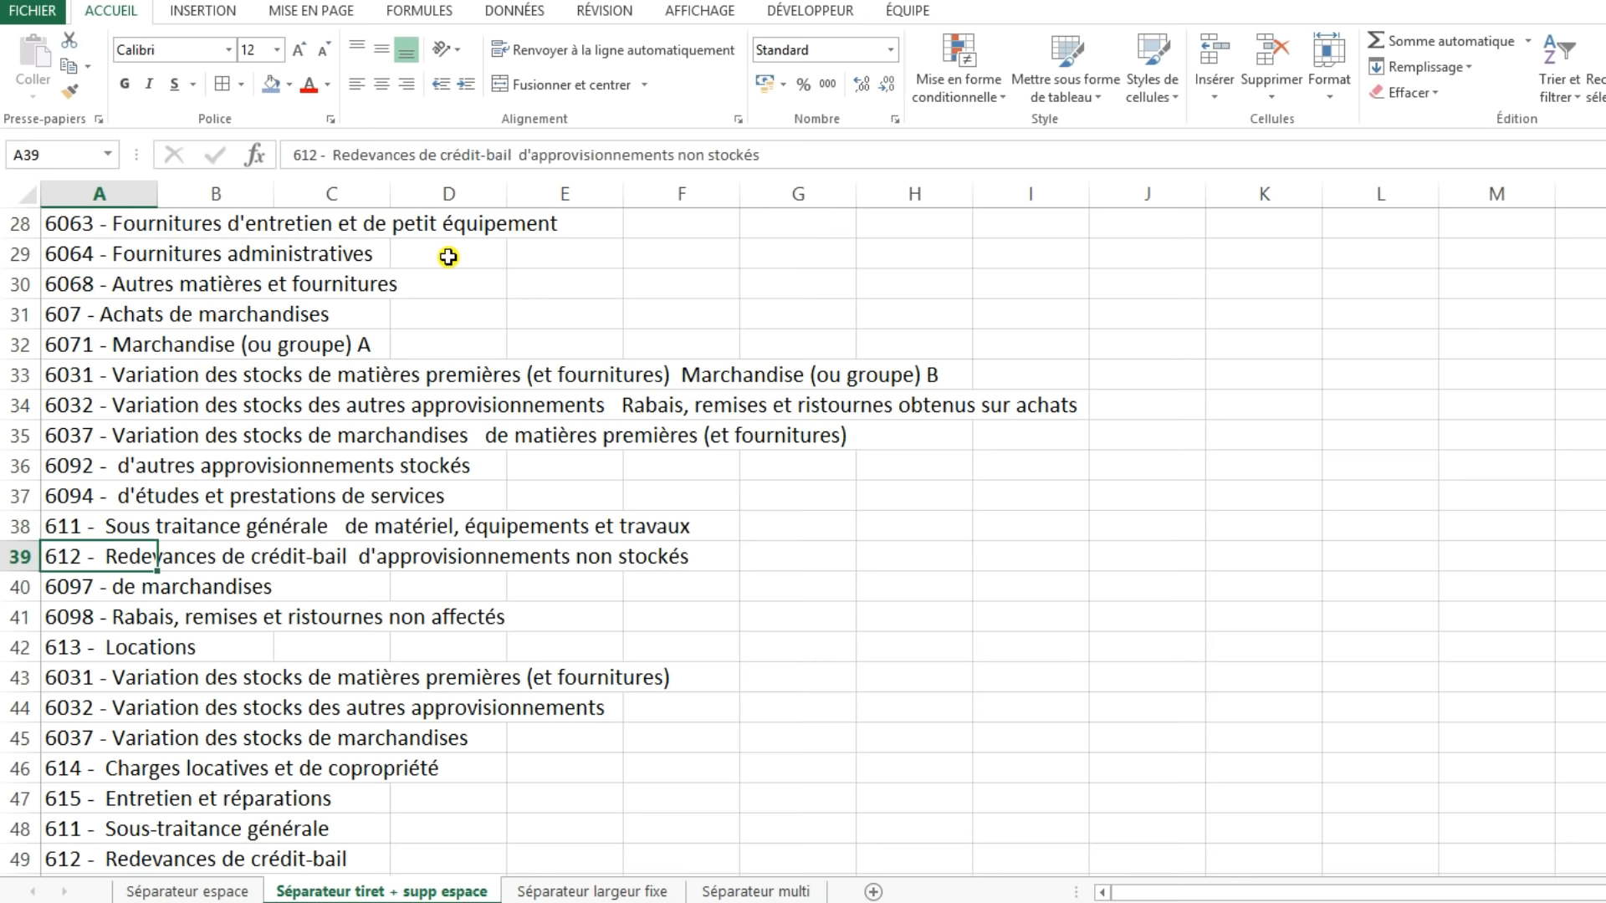
- Replace every "-" in column A with "%" and leave Find and Replace
left_click(93, 196)
key("ctrl+h")
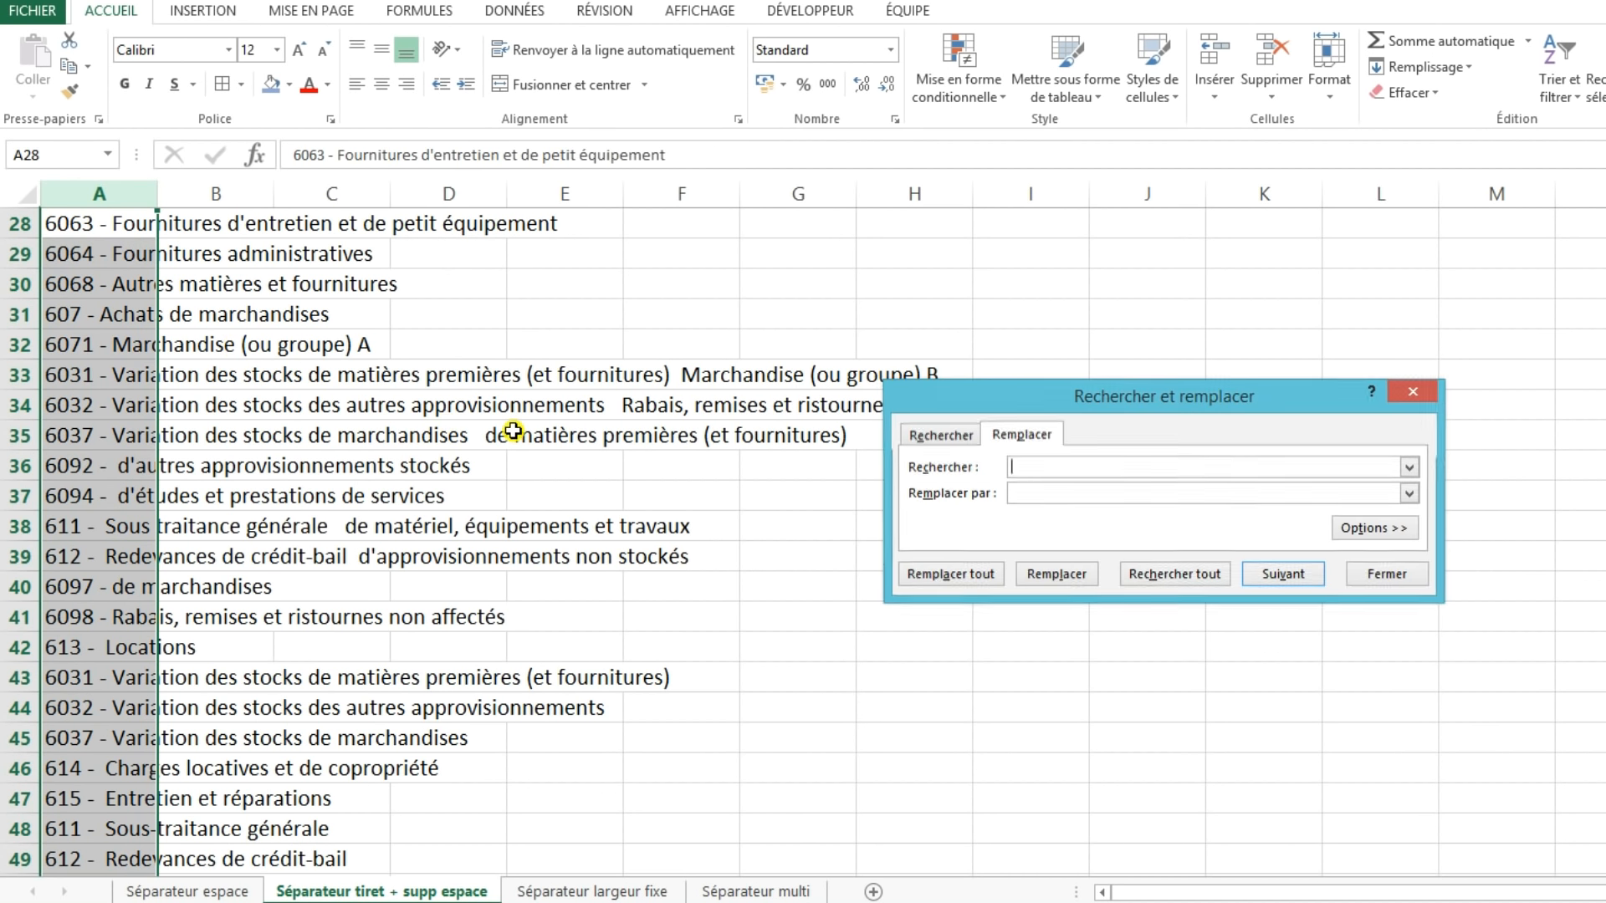
type("-")
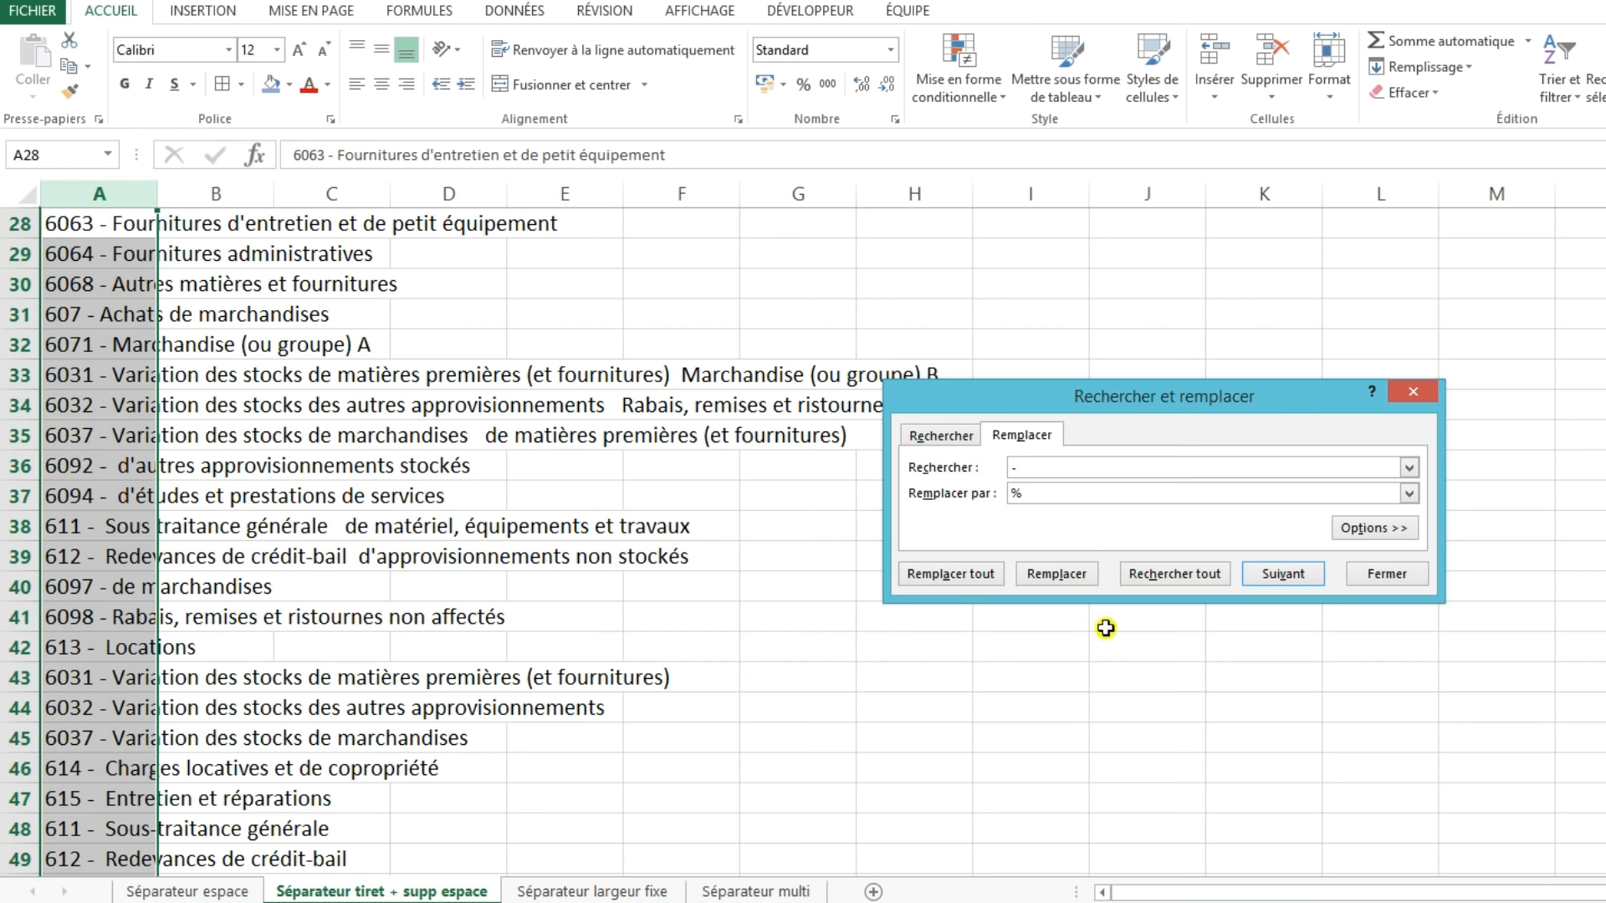
left_click(962, 577)
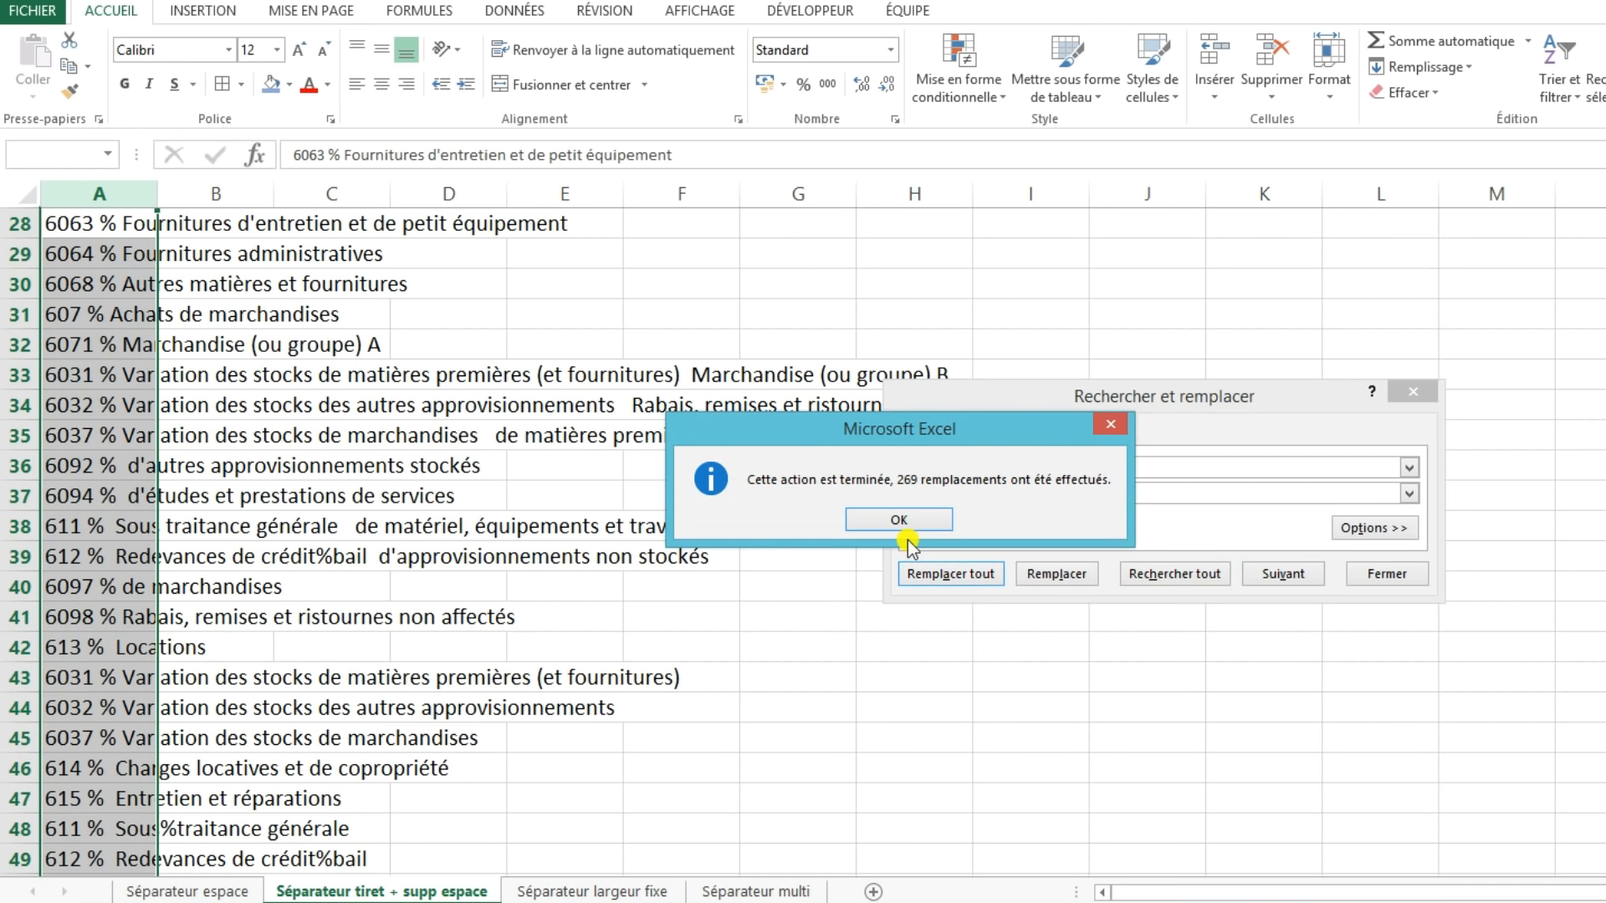
left_click(903, 514)
key("Escape")
- Change the "%" inside "crédit%bail" in cell A39 back to a dash, keeping the one after 612
scroll(284, 491, "down", 1)
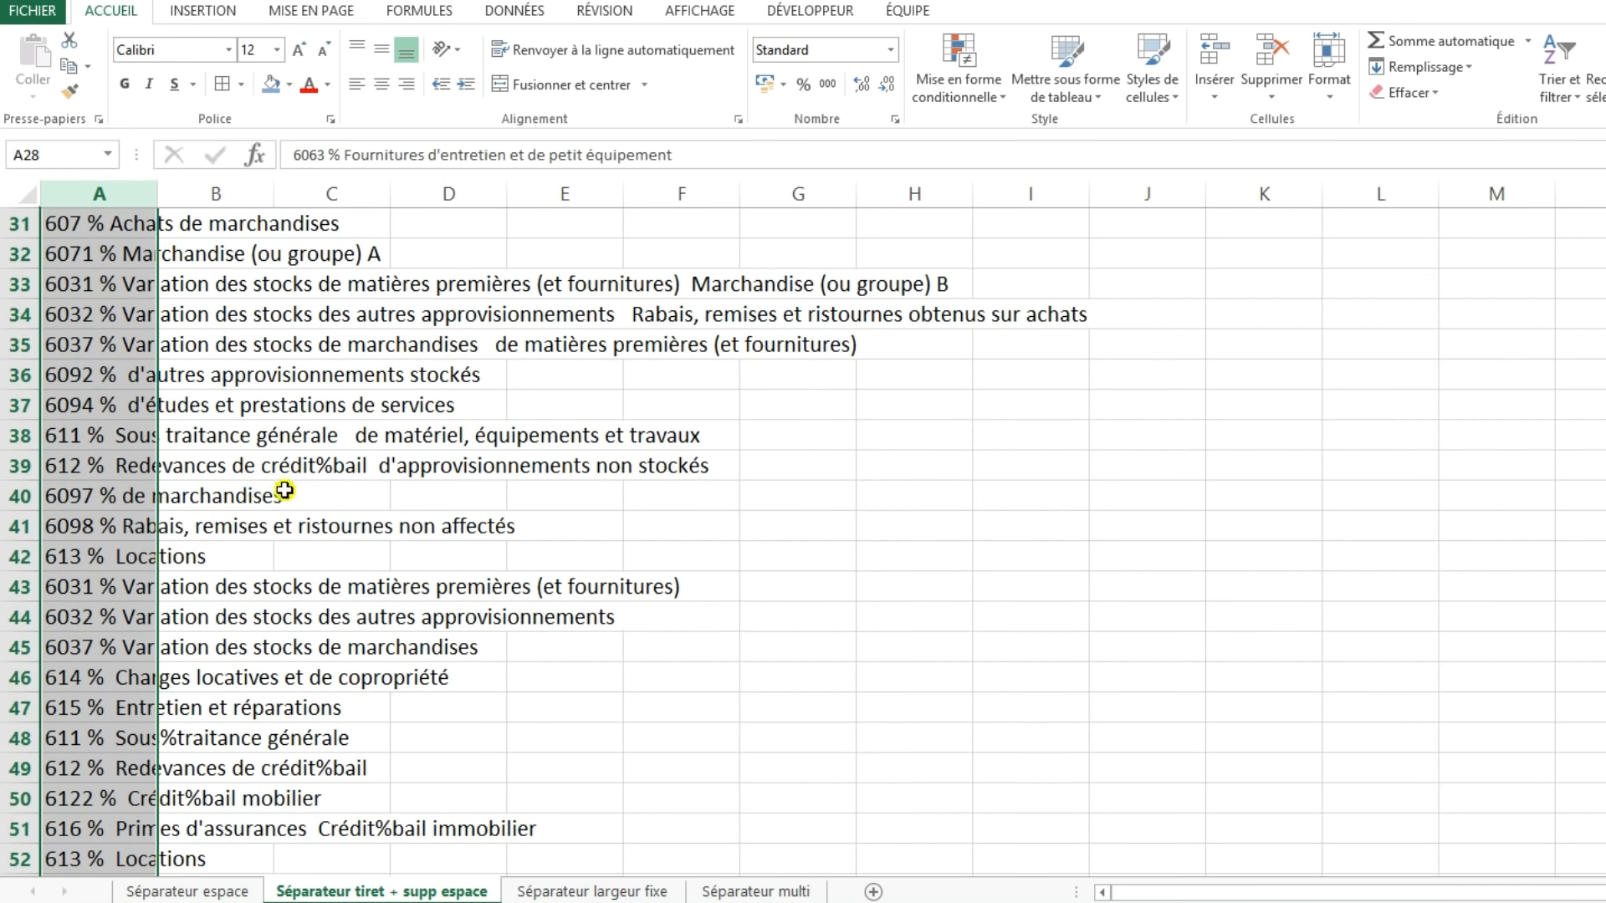
left_click(219, 466)
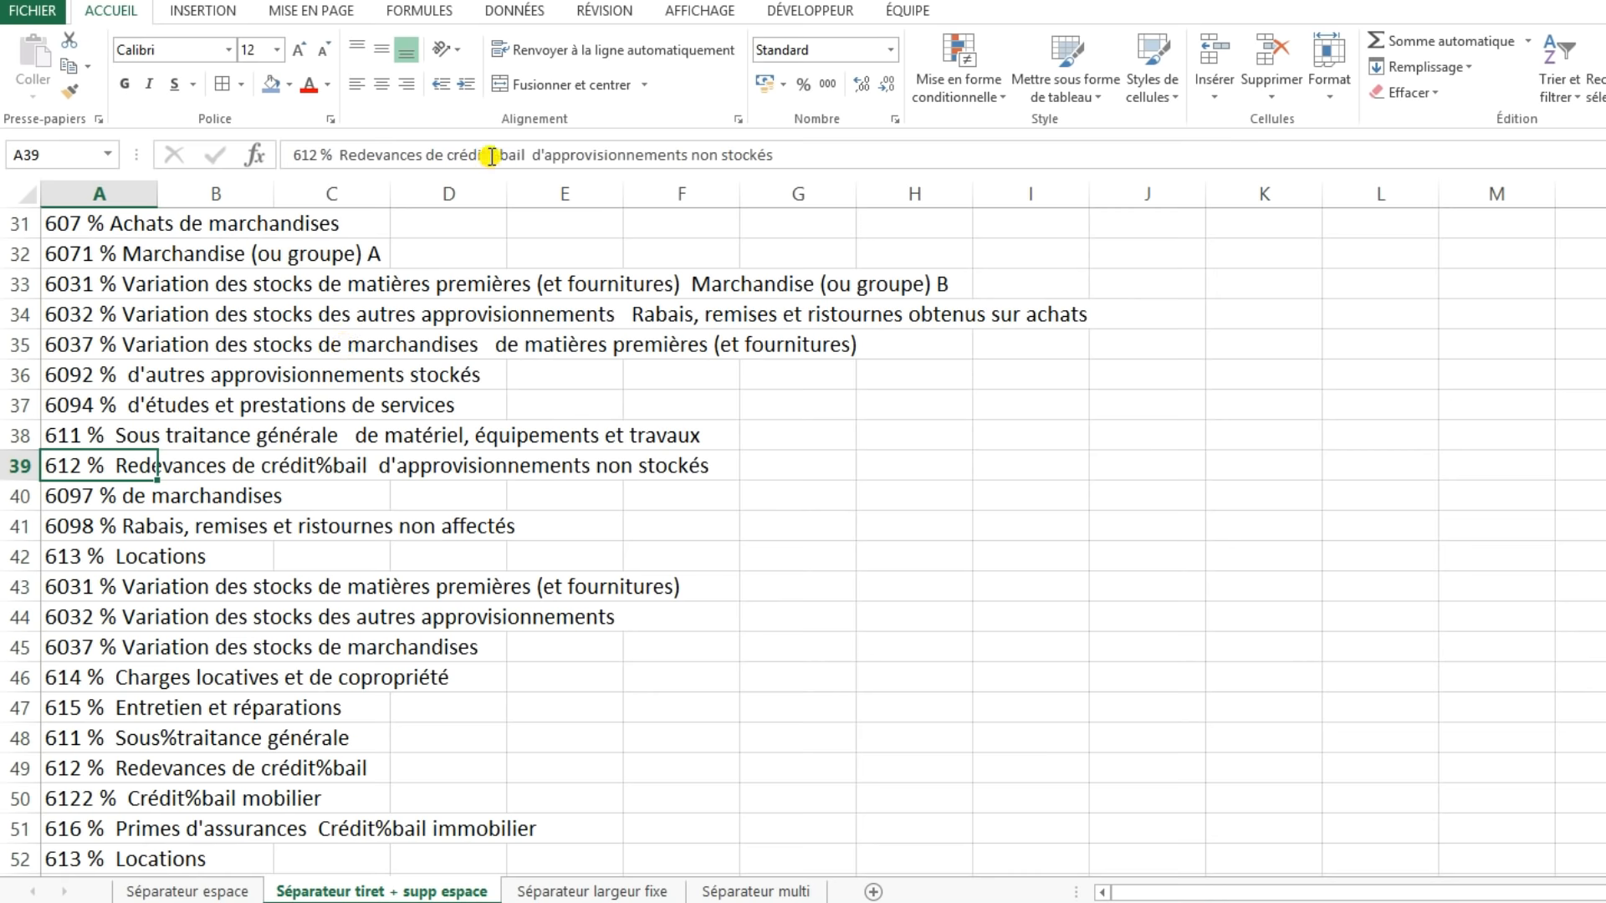
left_click(491, 156)
left_click_drag(487, 156, 500, 156)
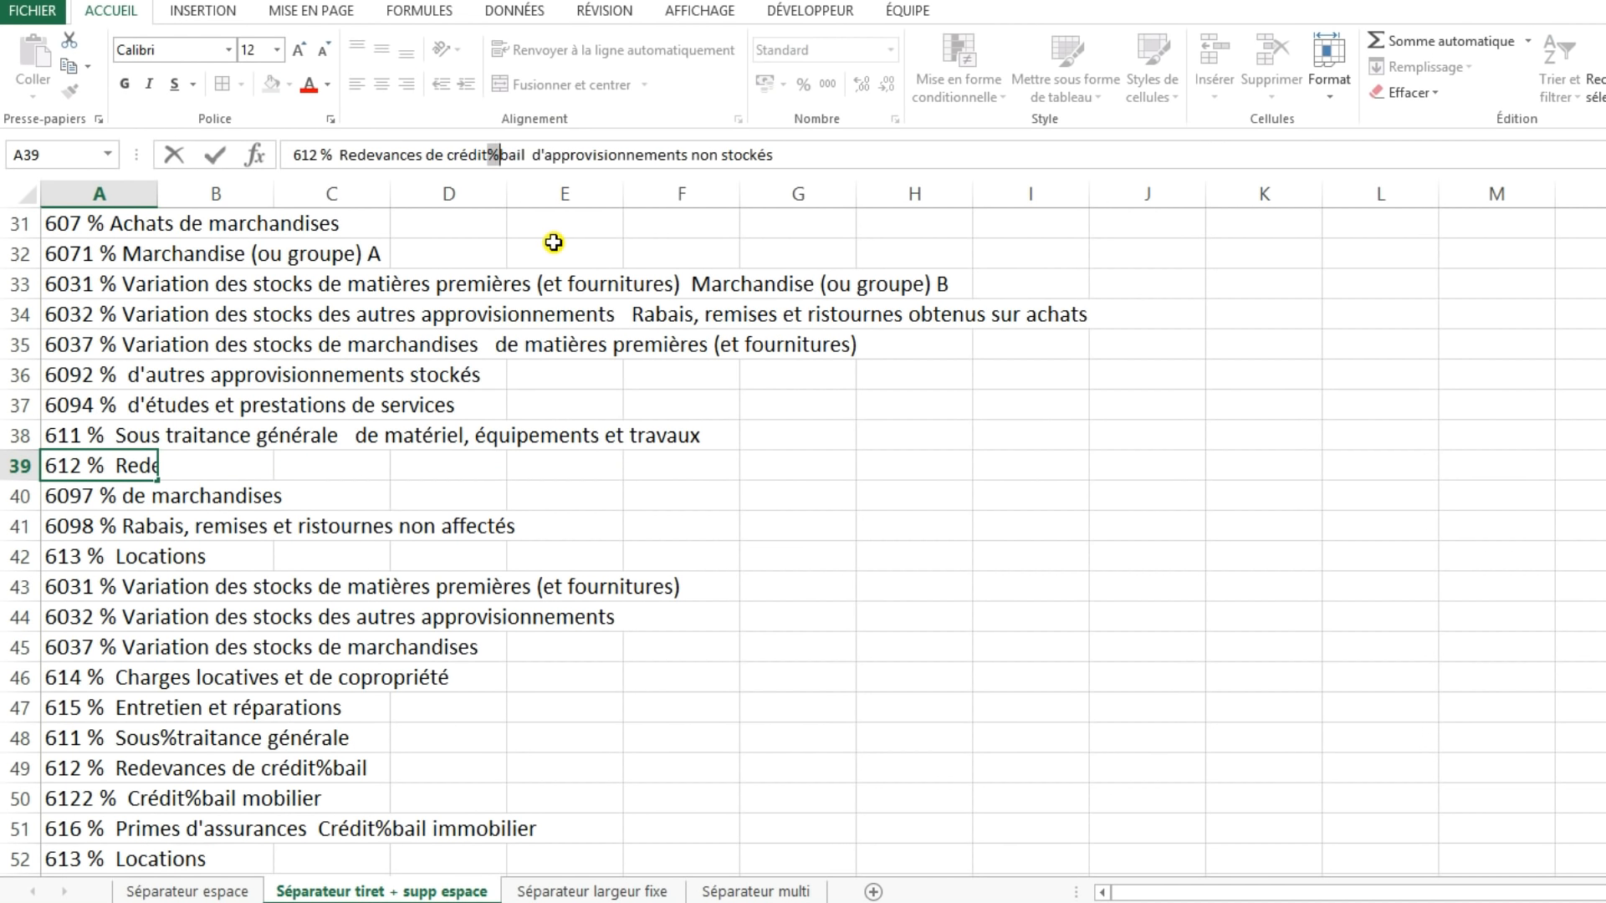
key("Delete")
type("-")
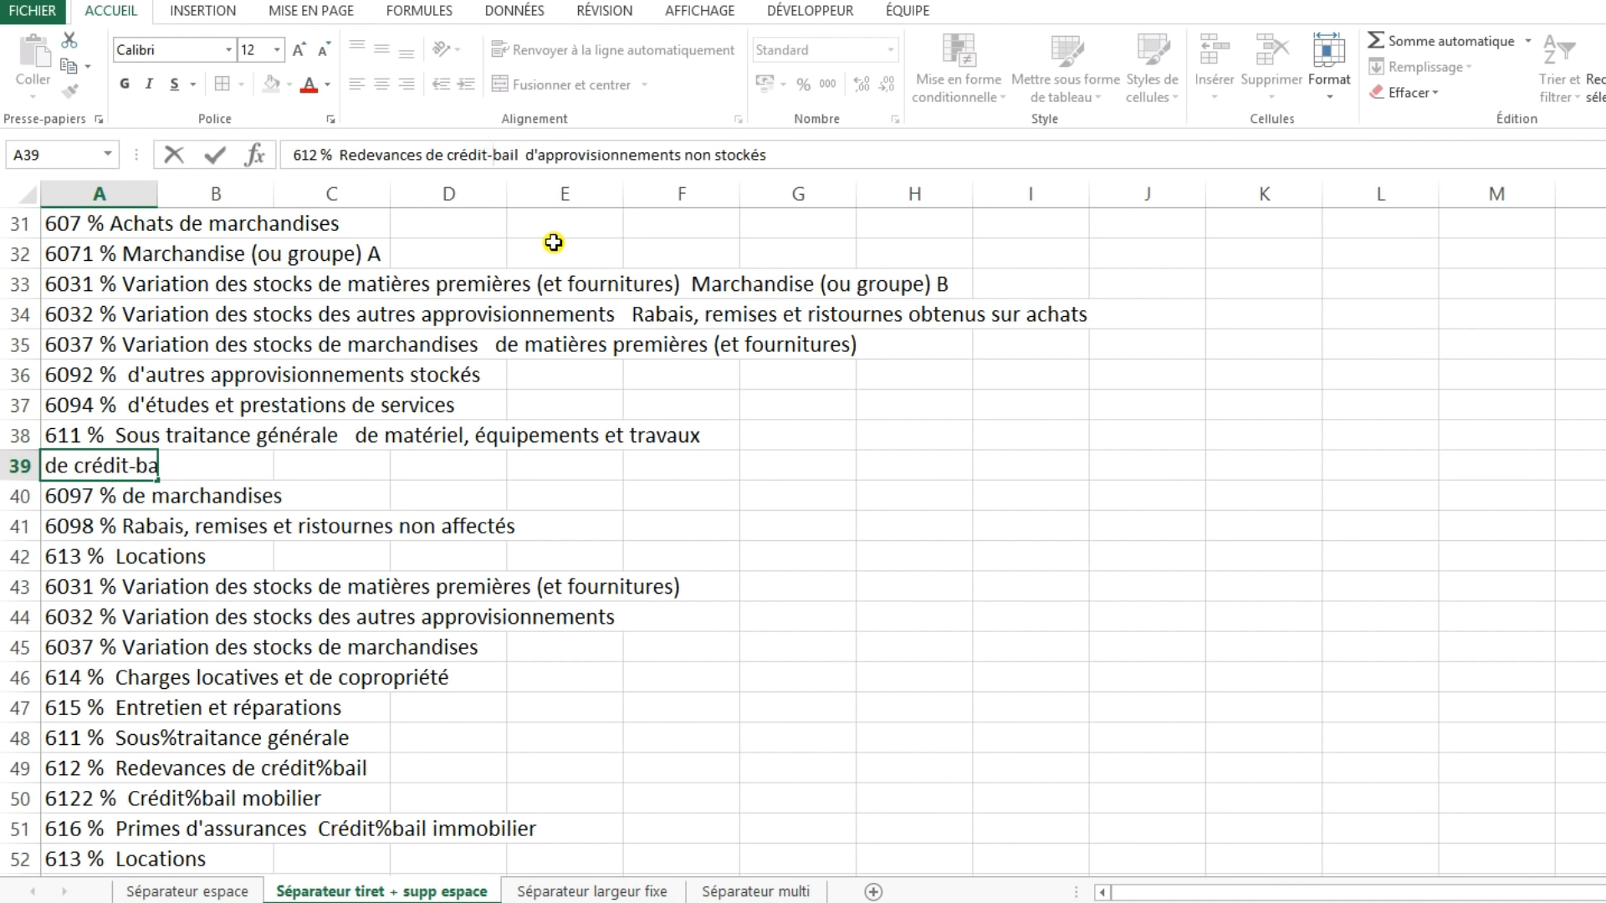
key("Return")
- Correct "Sous%traitance générale" in cell A48 to "Sous-traitance générale"
scroll(211, 466, "down", 1)
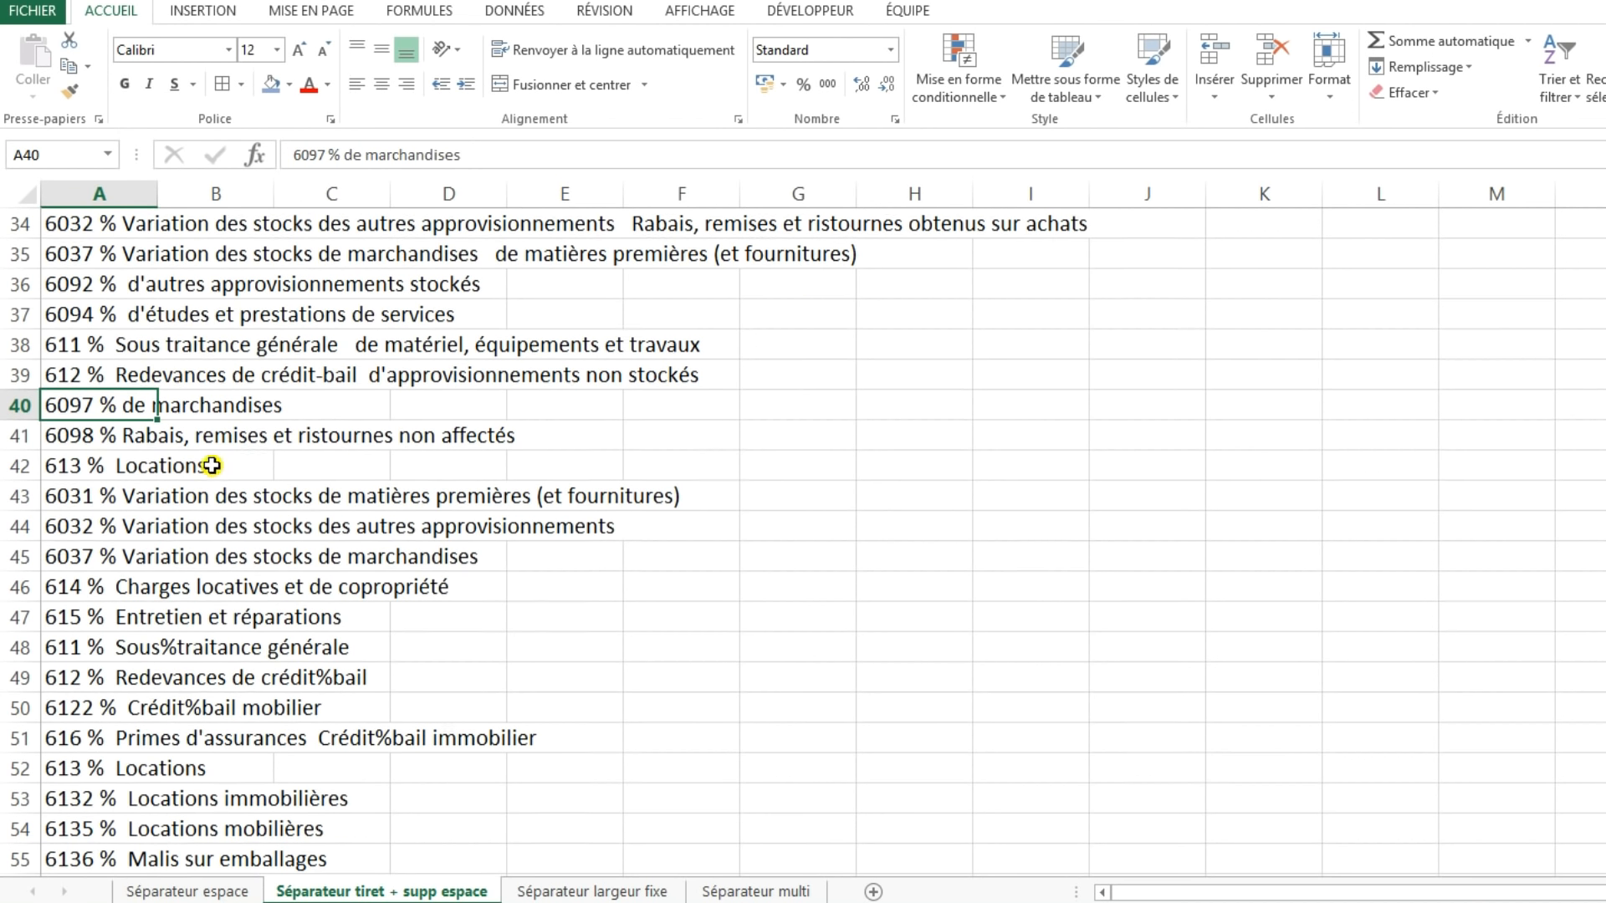
left_click(69, 648)
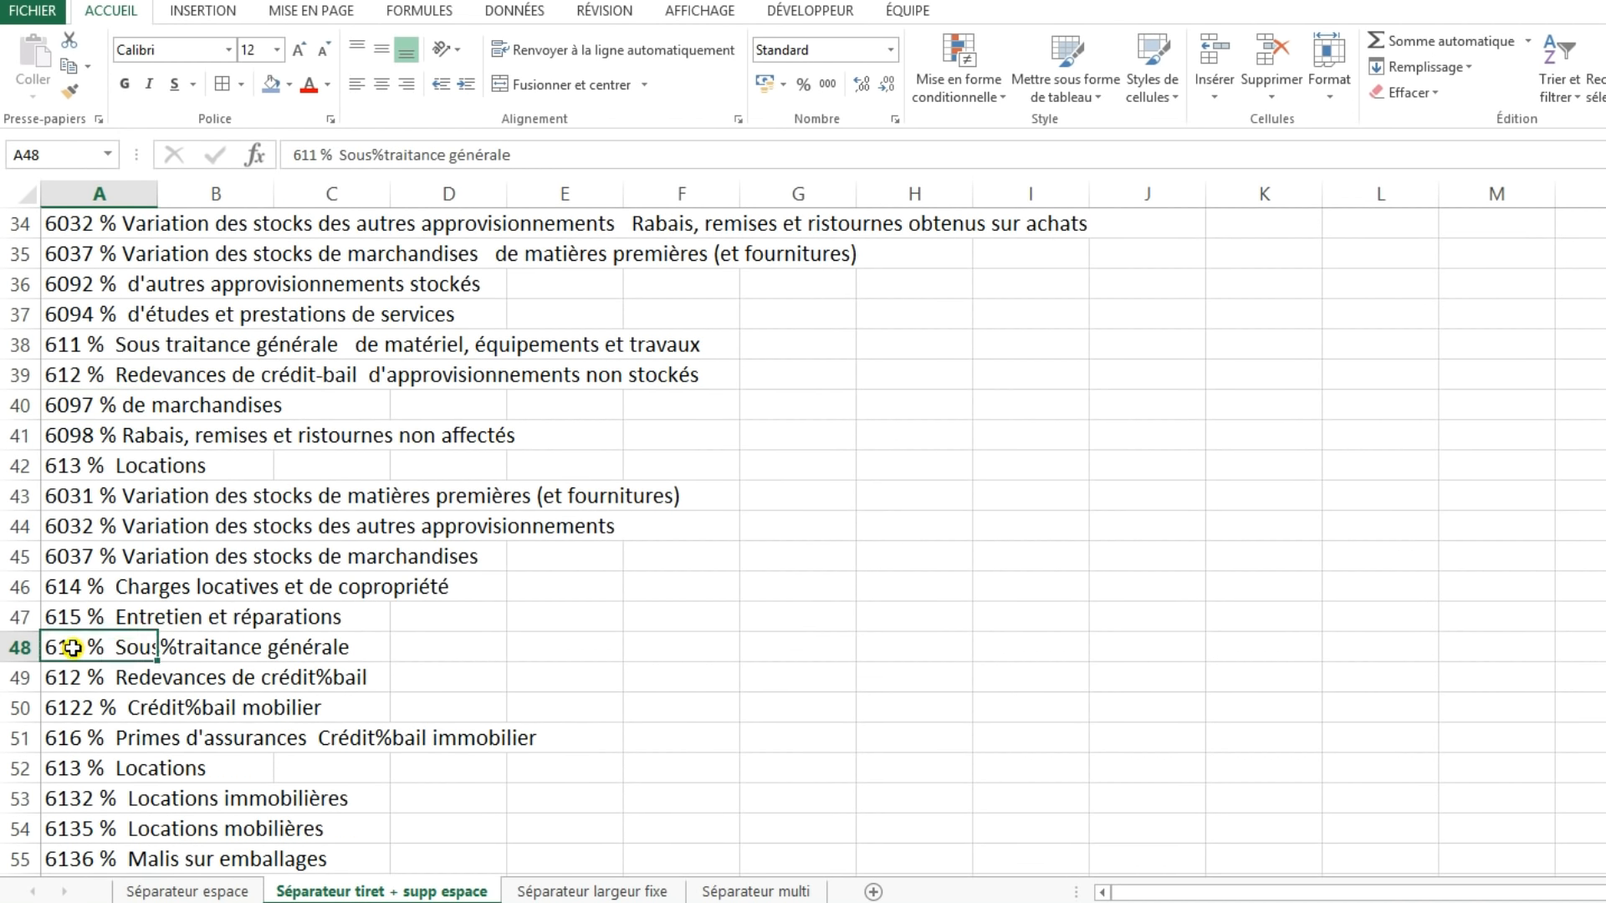
left_click(385, 155)
key("BackSpace")
type("-")
key("Return")
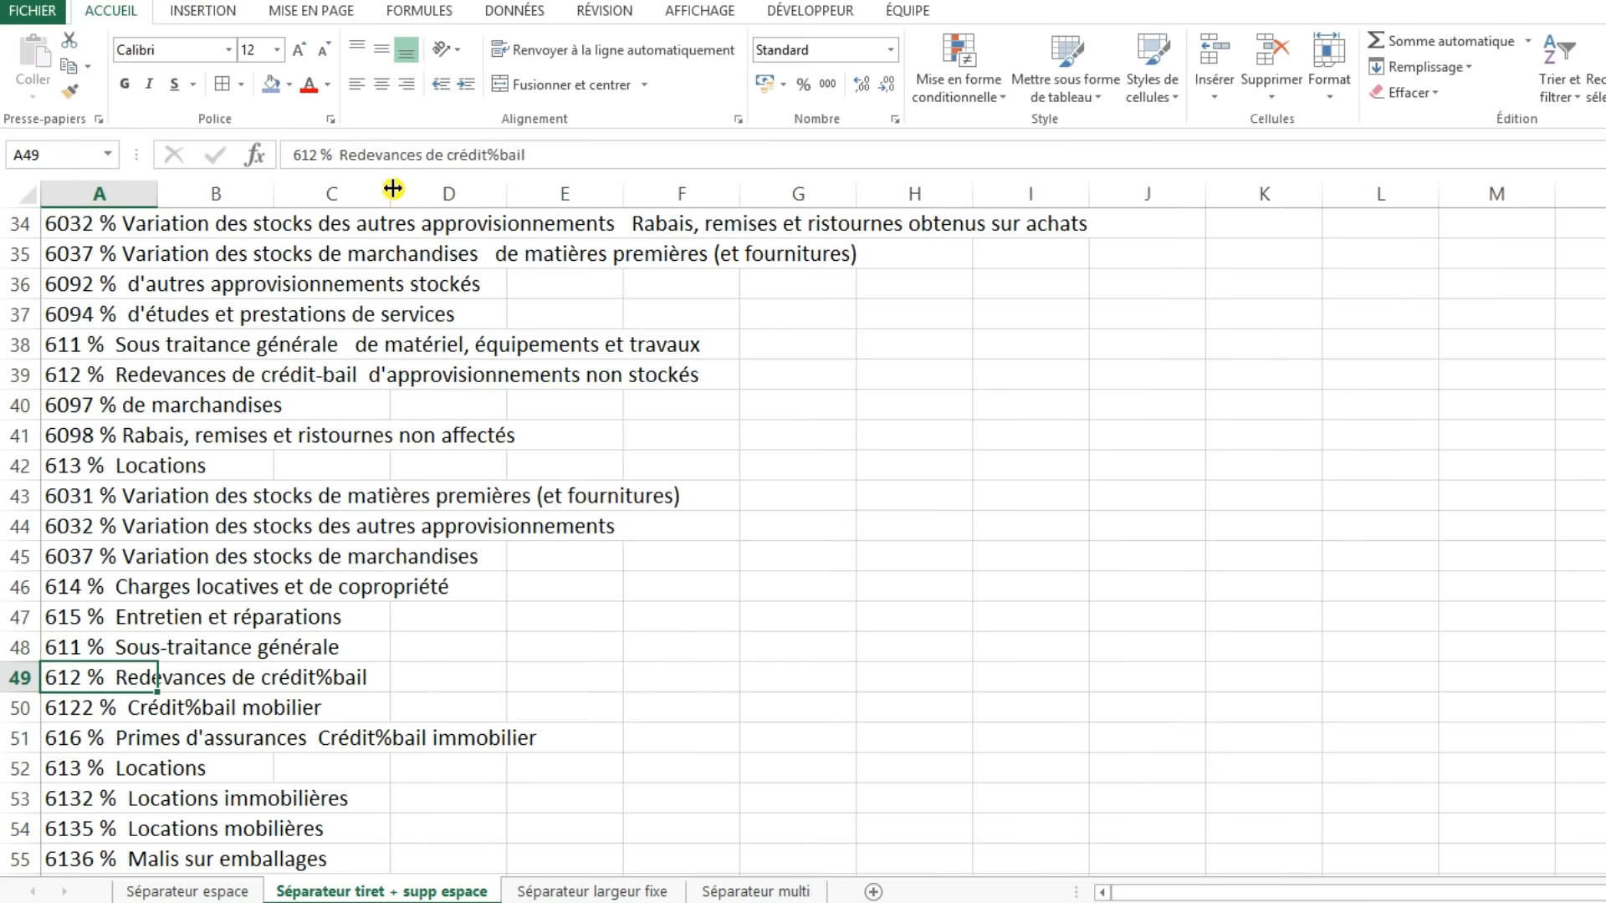
- Set up a delimited conversion of column A with "%" as the custom Autre separator
scroll(312, 405, "down", 1)
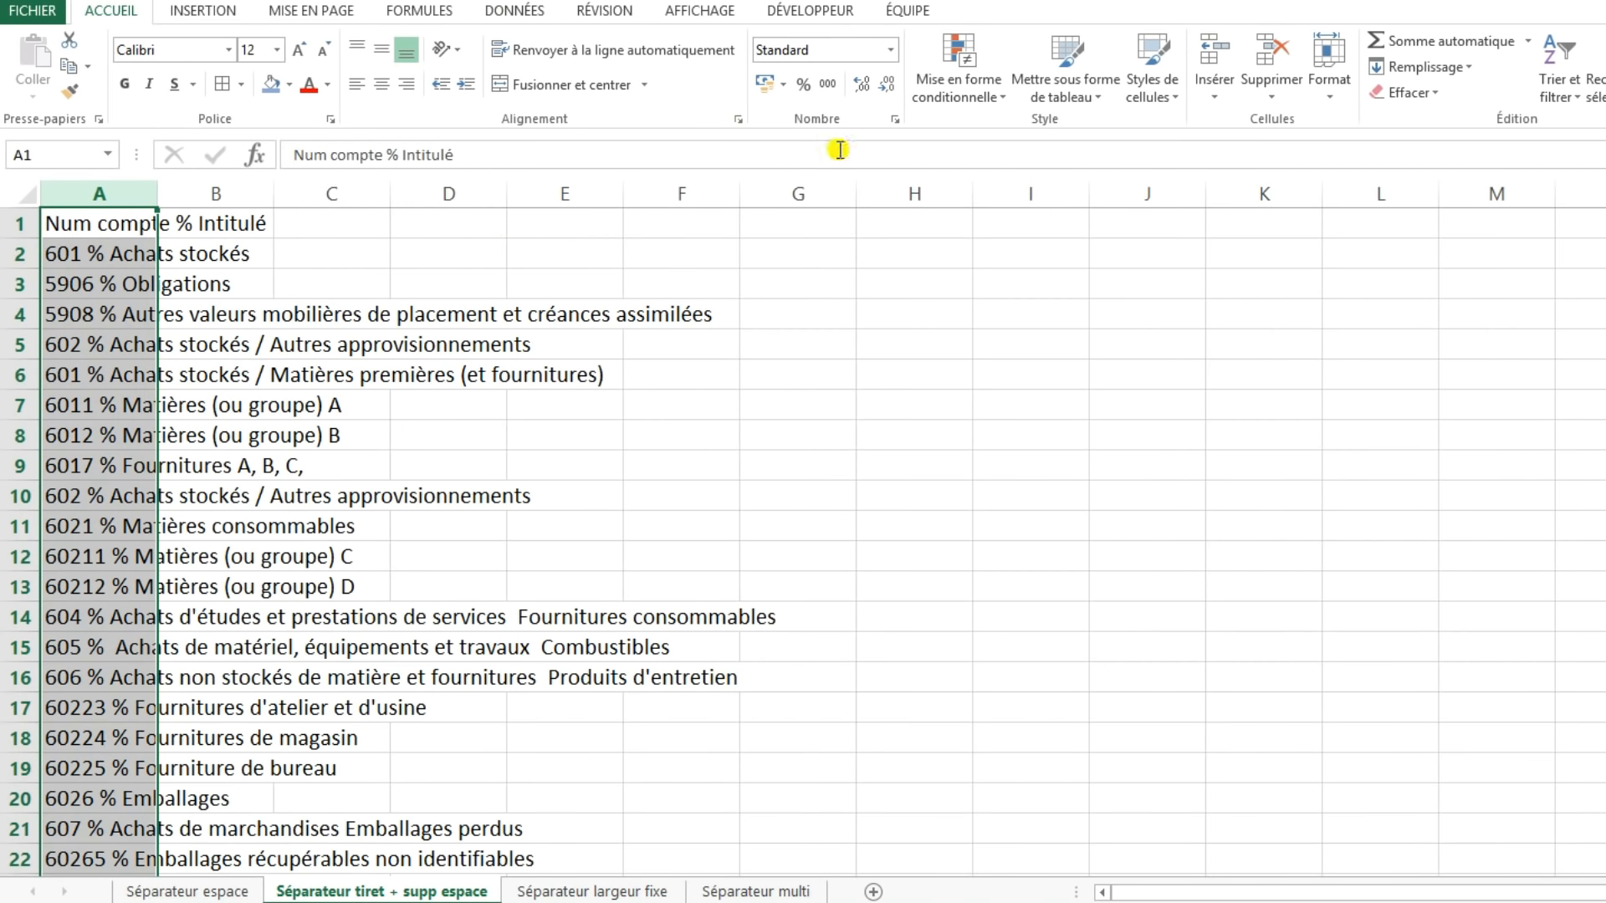
left_click(515, 11)
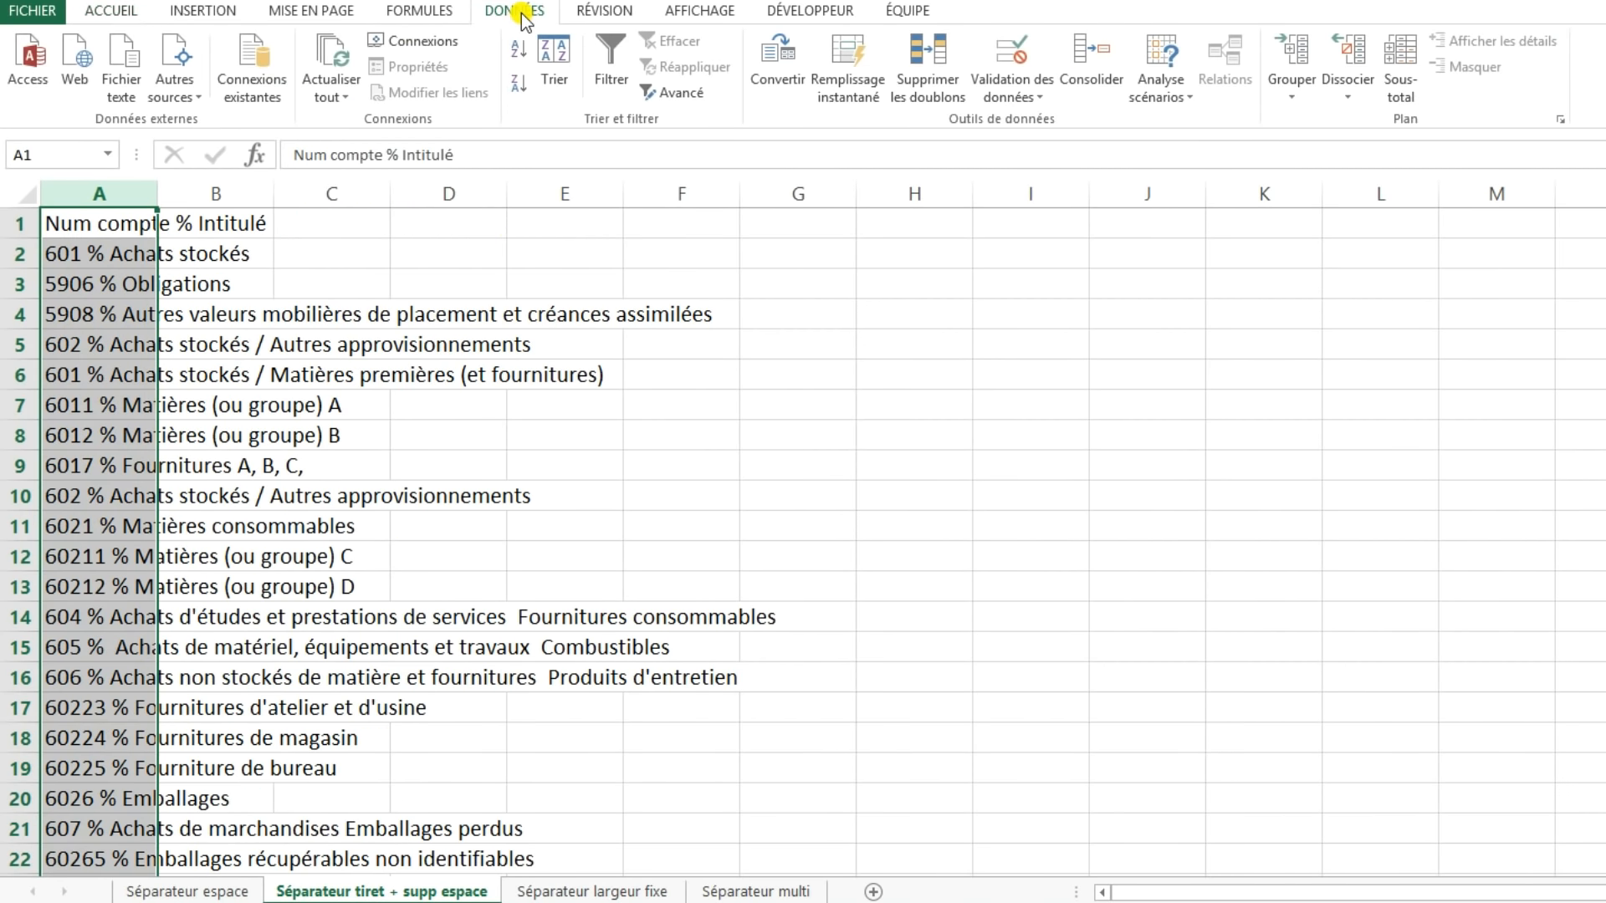
left_click(778, 65)
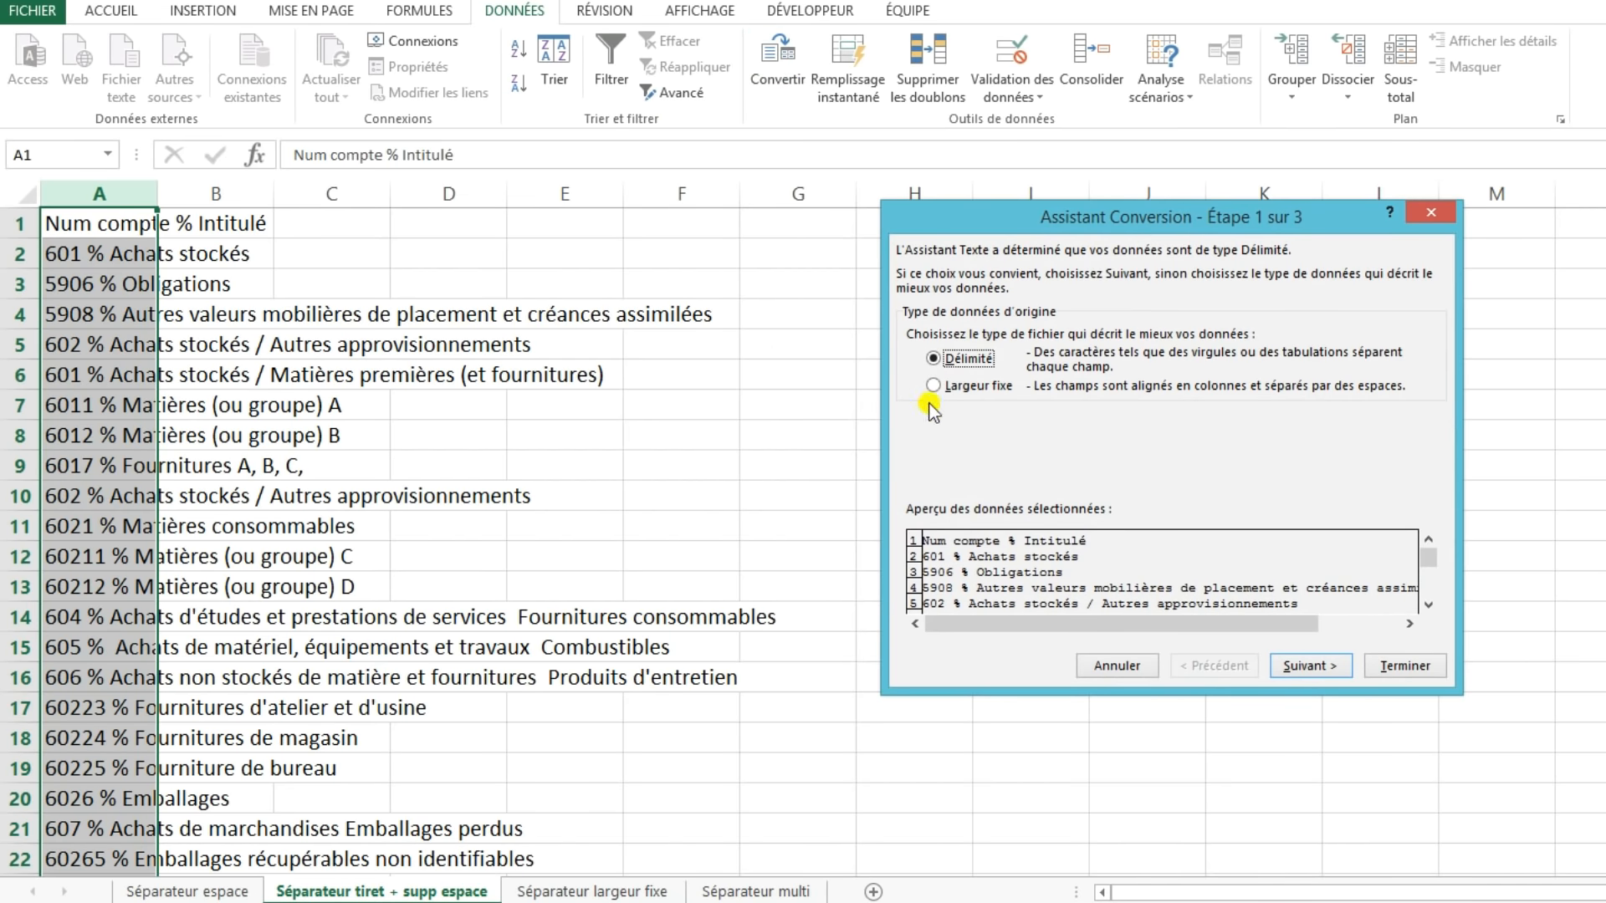
left_click(1311, 665)
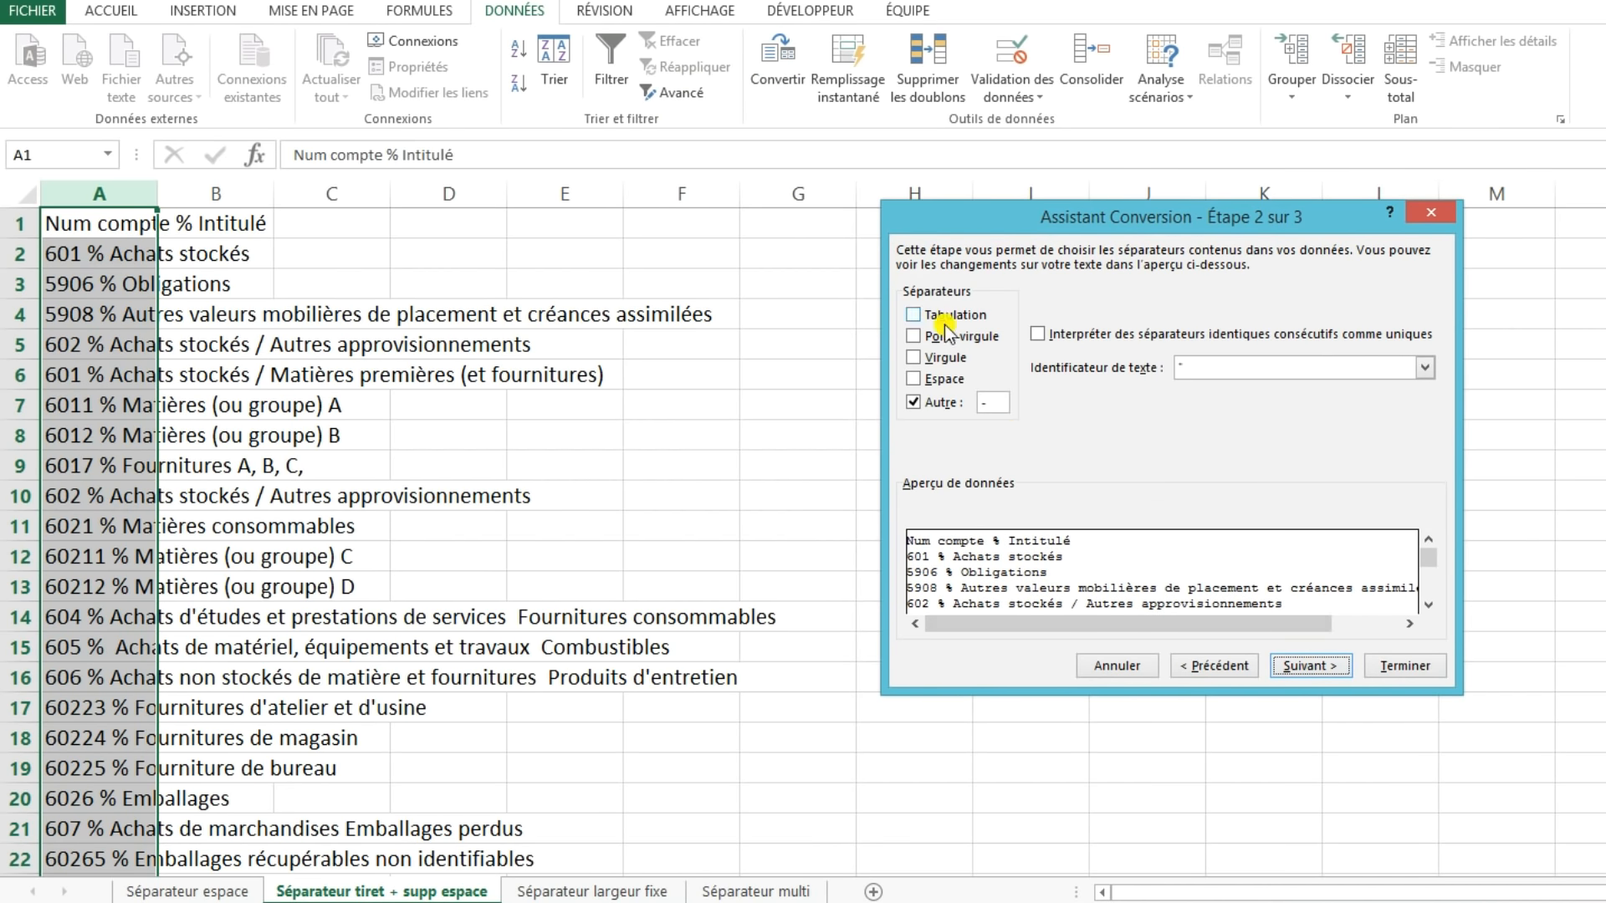
left_click(985, 406)
type("-")
type("%")
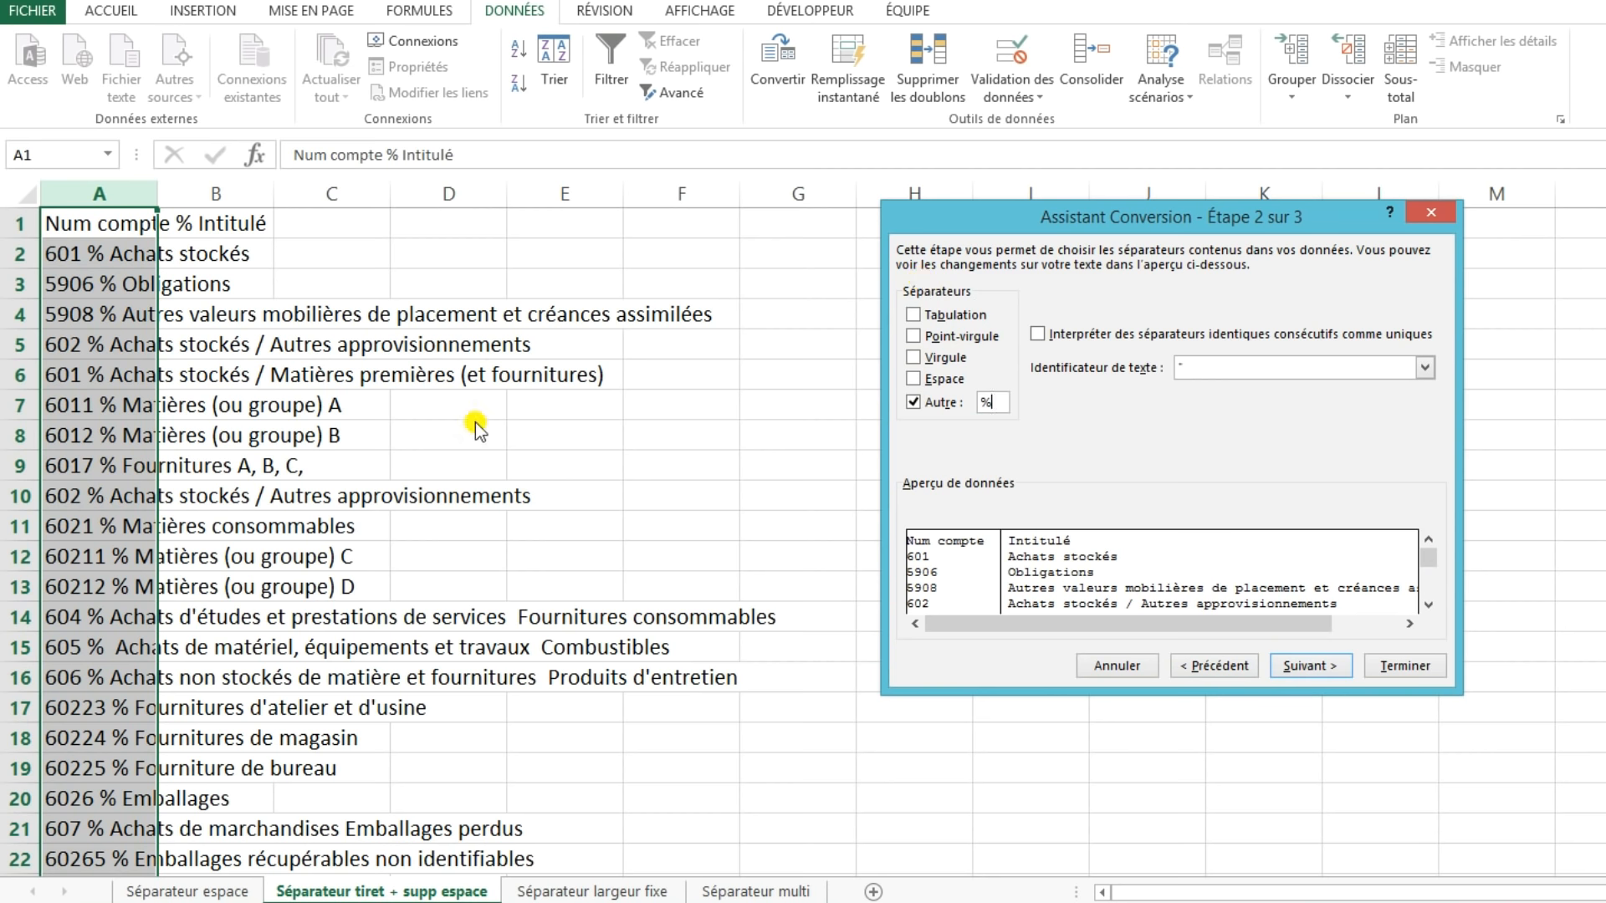
- Finish the conversion of column A with Standard data format and destination $A$1, and check the split titles around row 48
left_click(1339, 667)
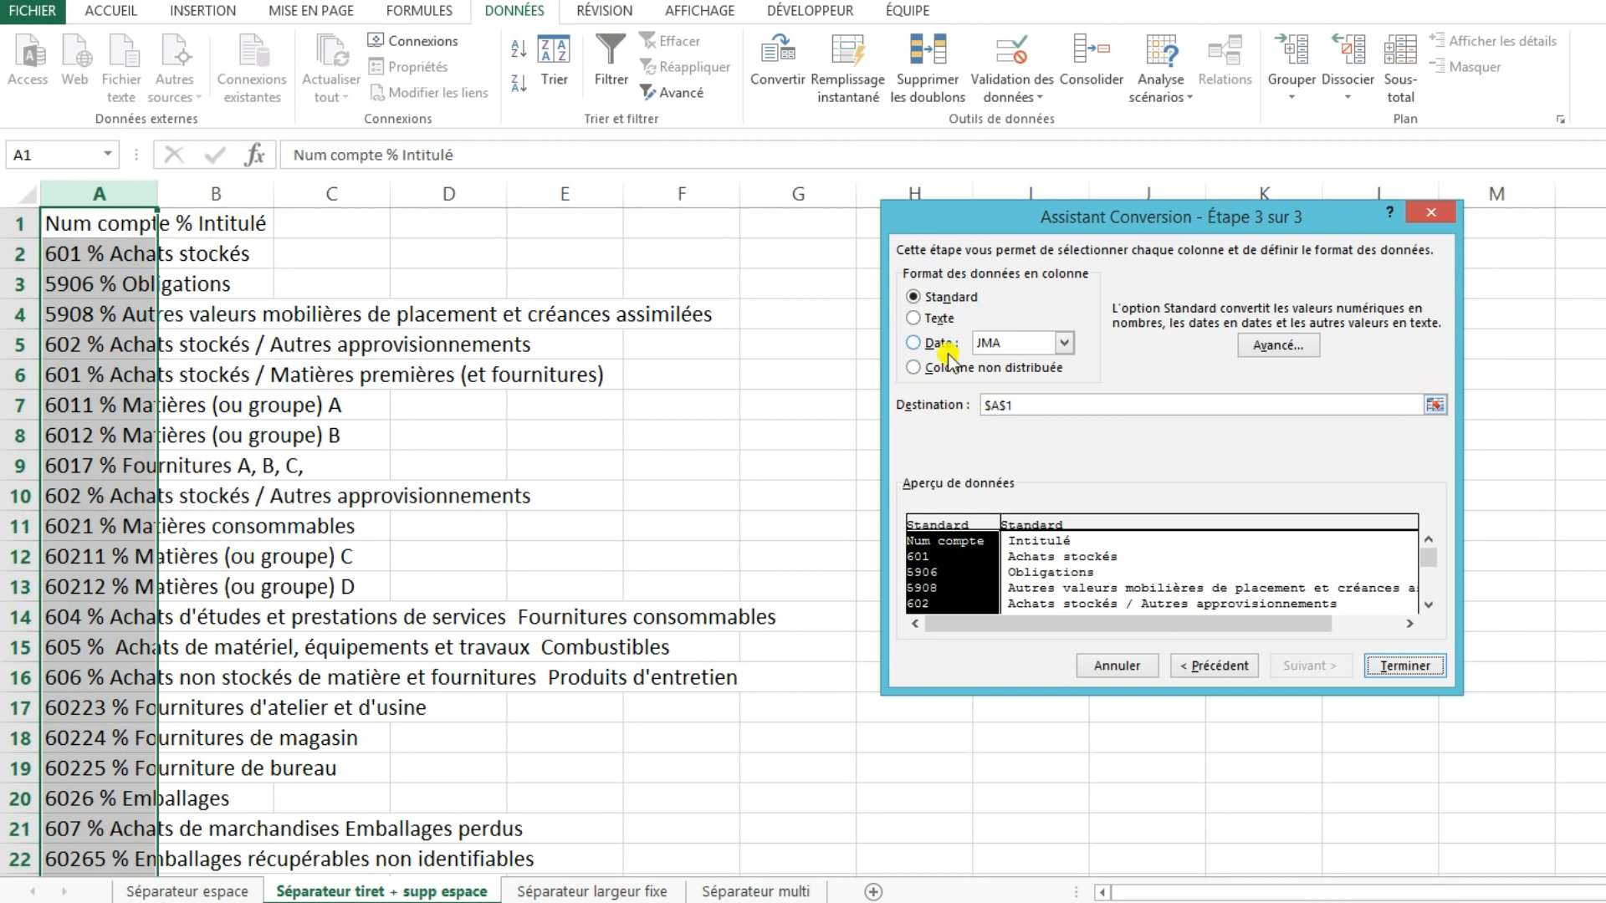
key("Return")
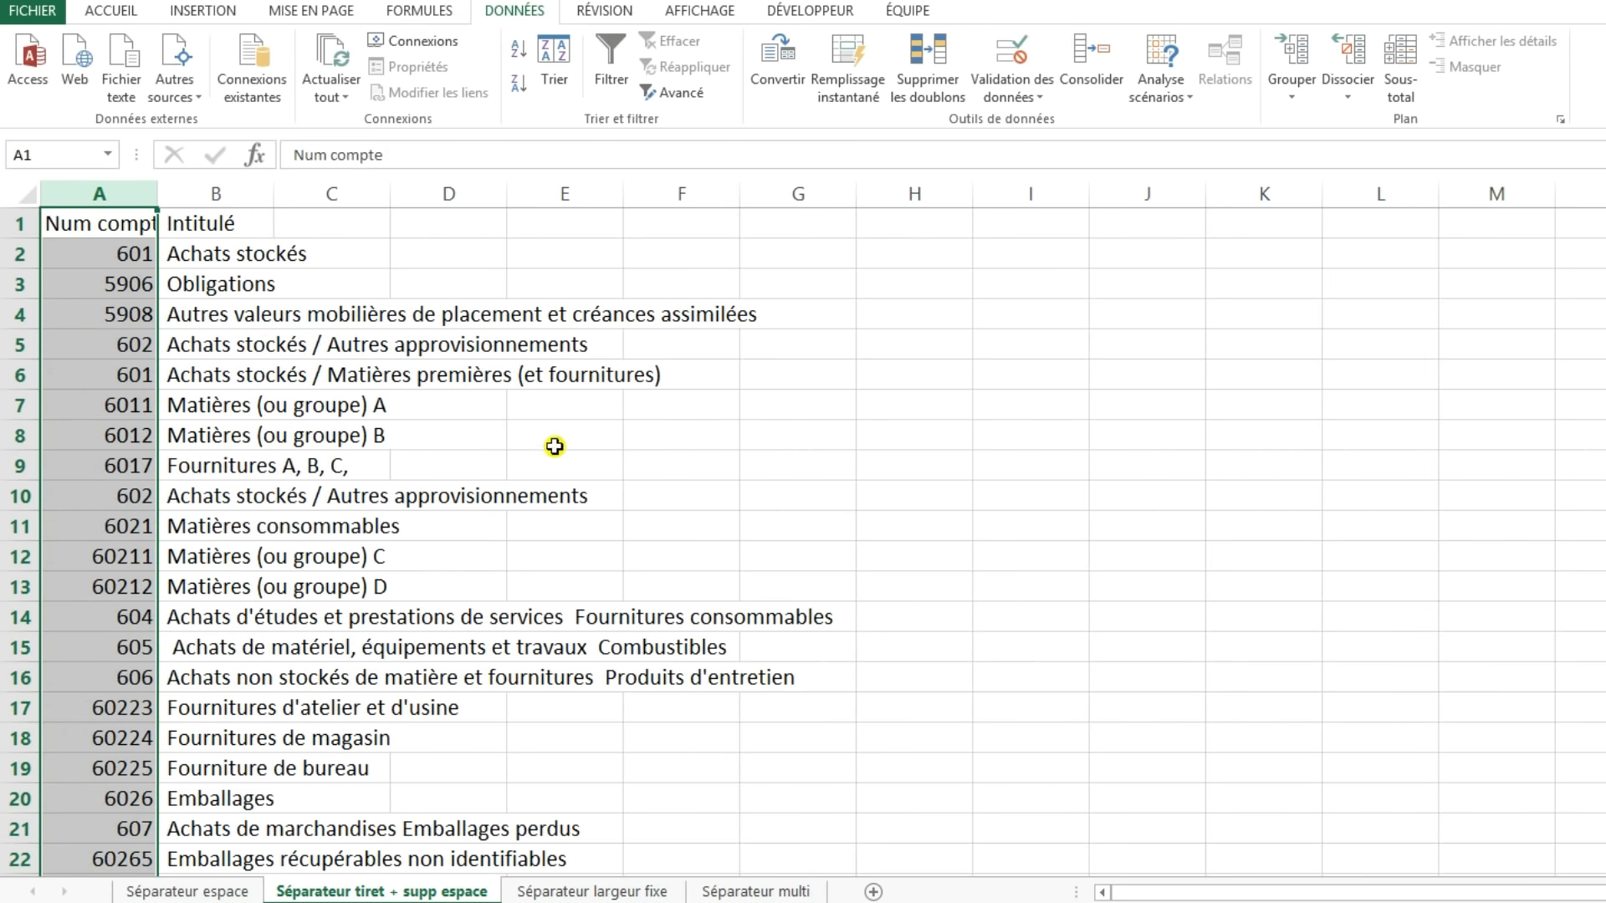
scroll(358, 405, "down", 9)
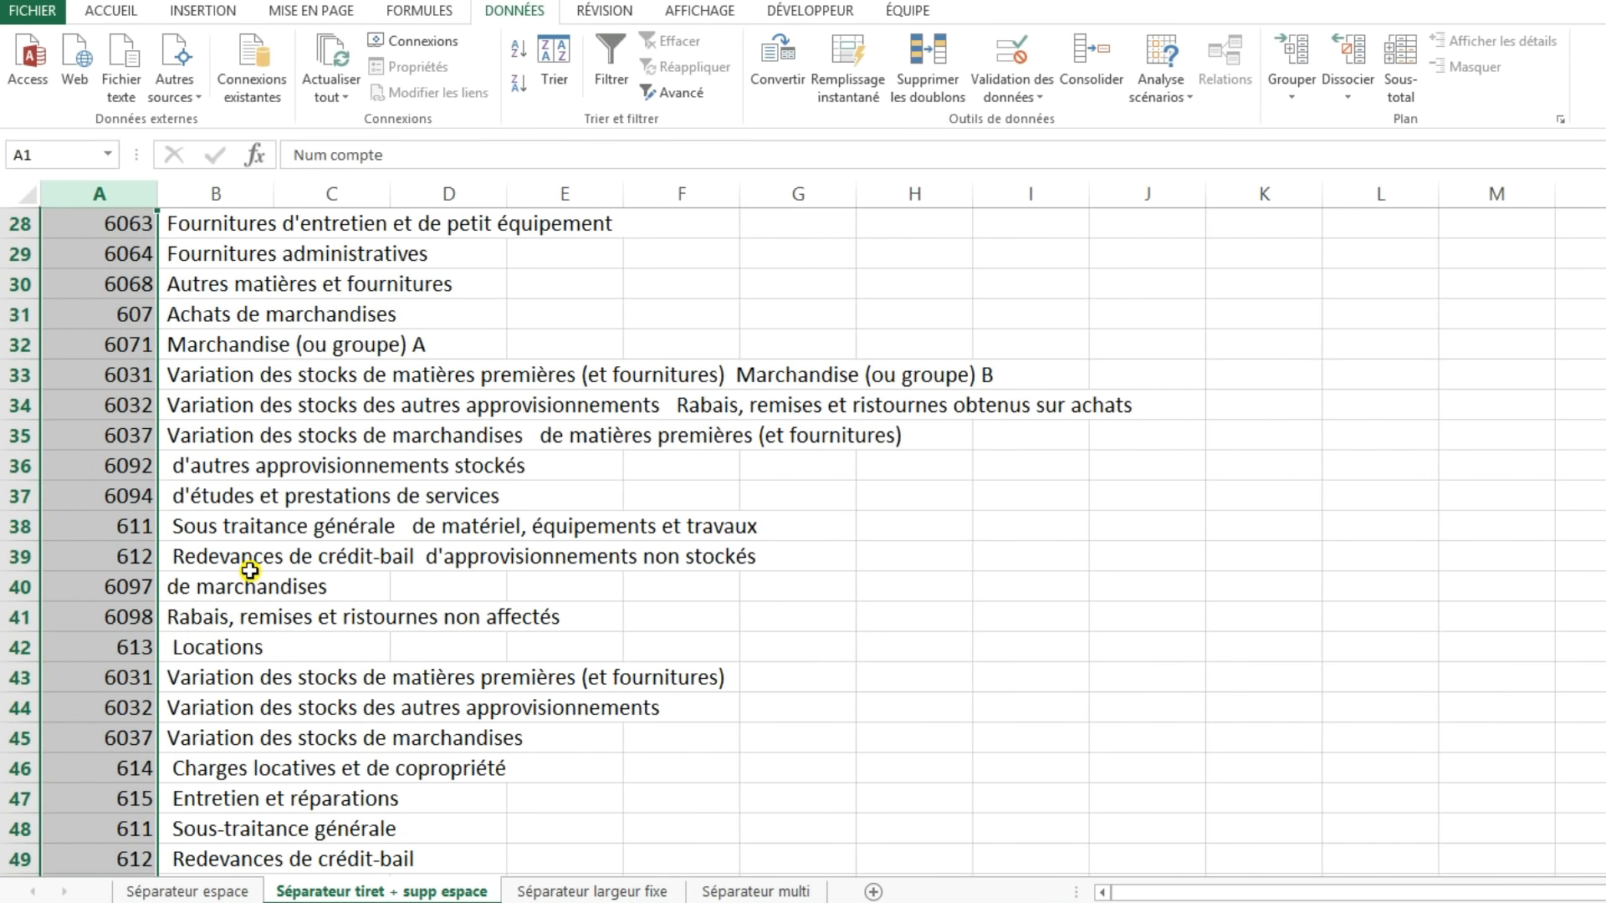
left_click(285, 769)
left_click_drag(183, 830, 361, 826)
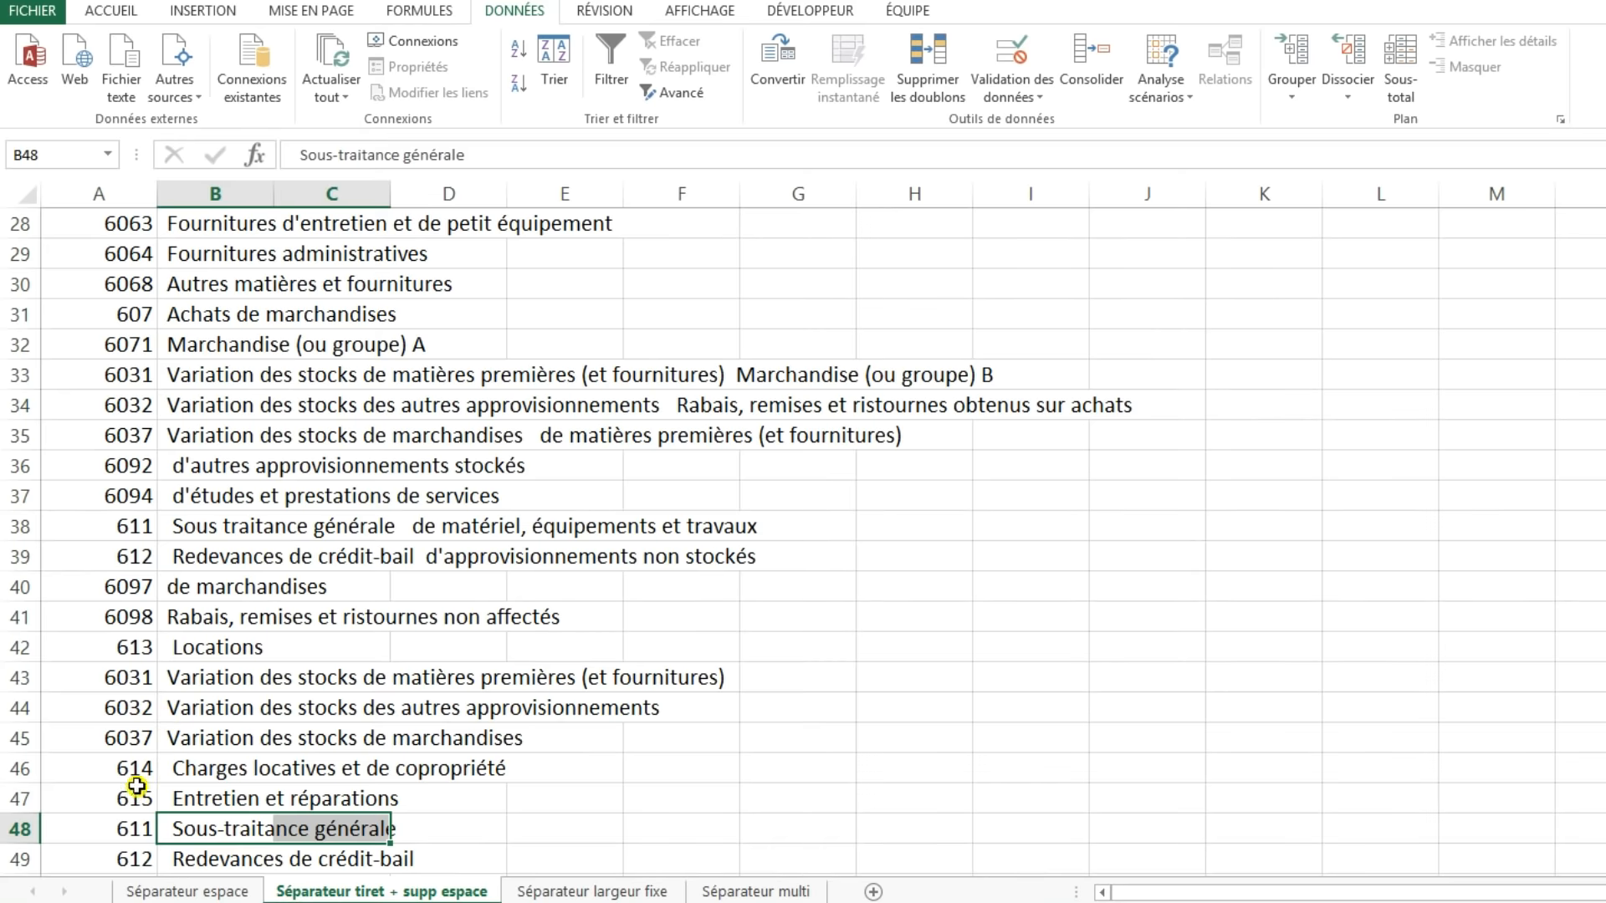
scroll(137, 786, "down", 2)
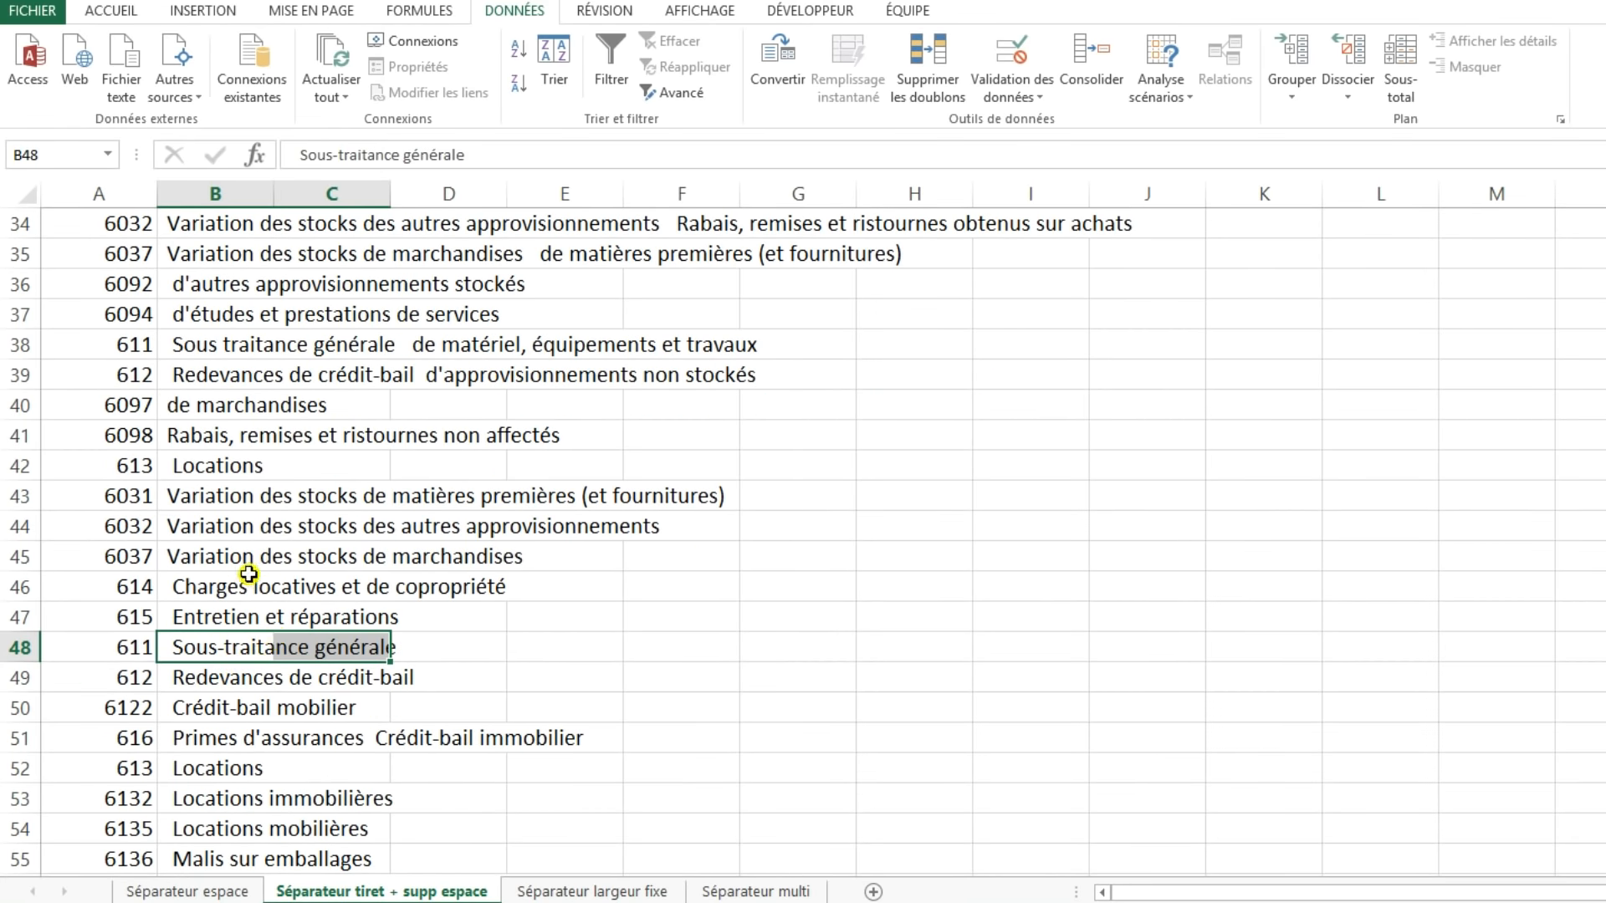
scroll(249, 574, "up", 11)
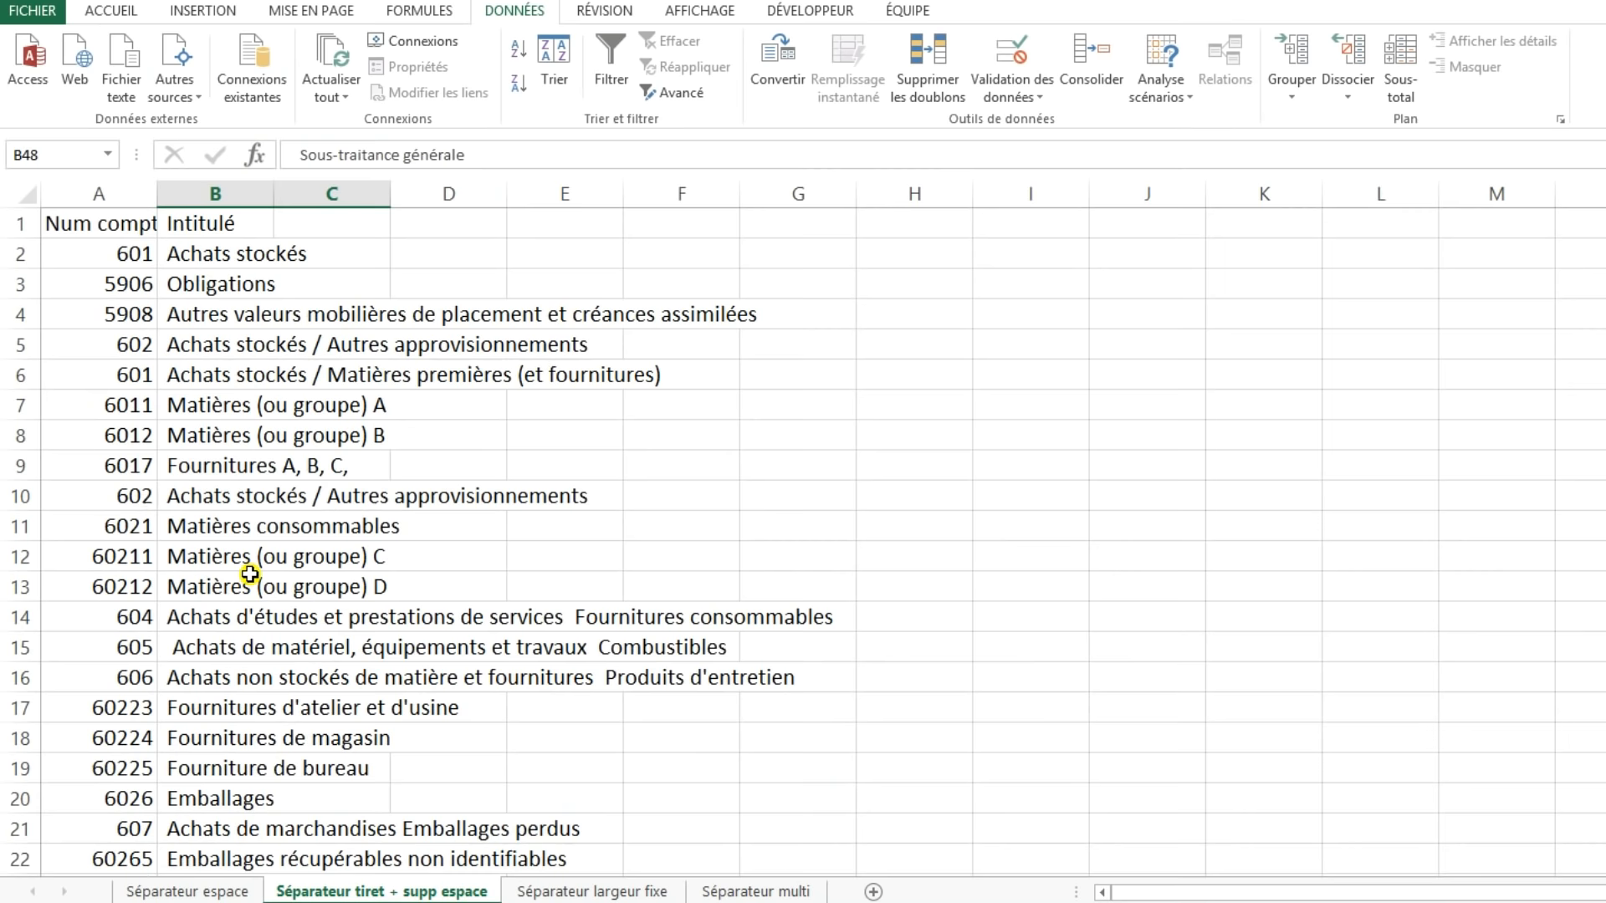
- Autofit the width of column A to its contents and undo that width change
double_click(164, 195)
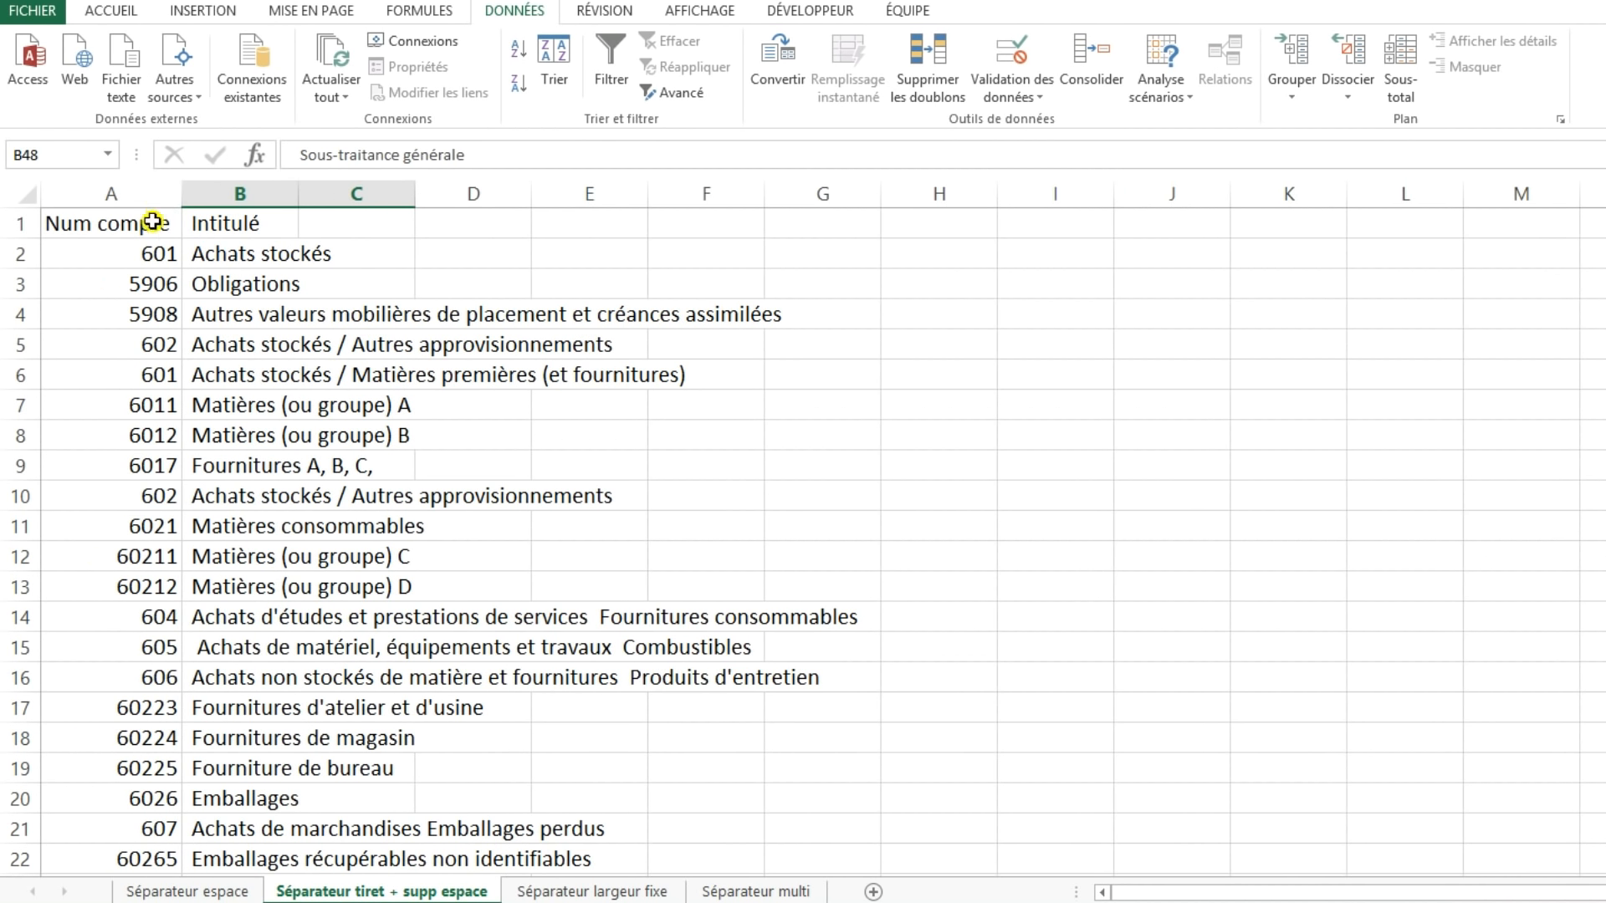
left_click(244, 255)
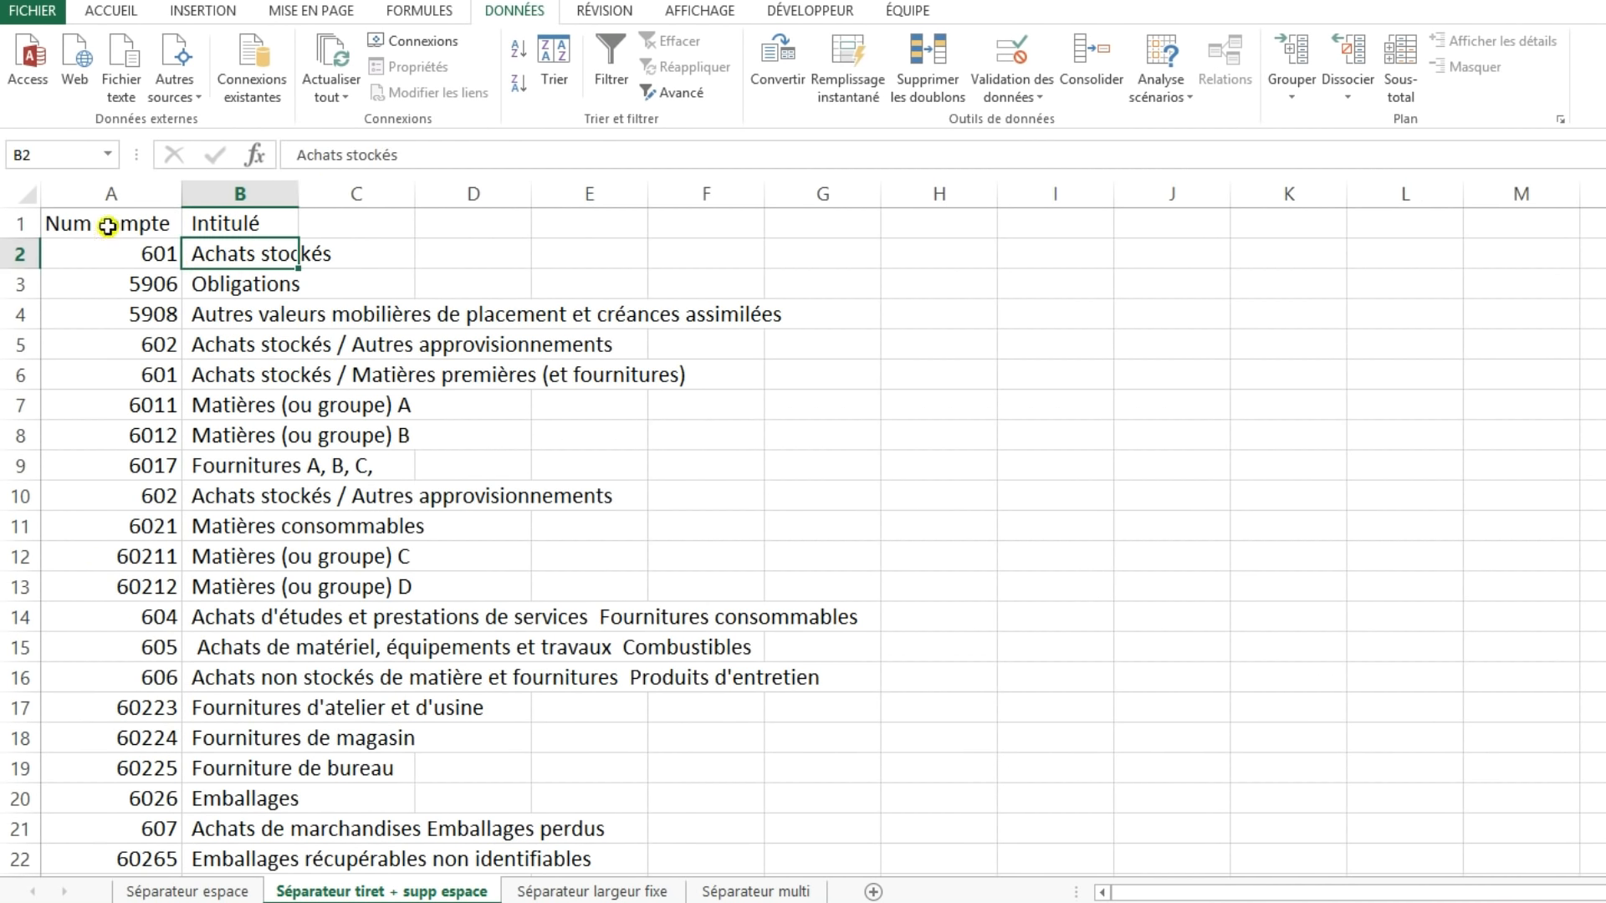
key("ctrl+z")
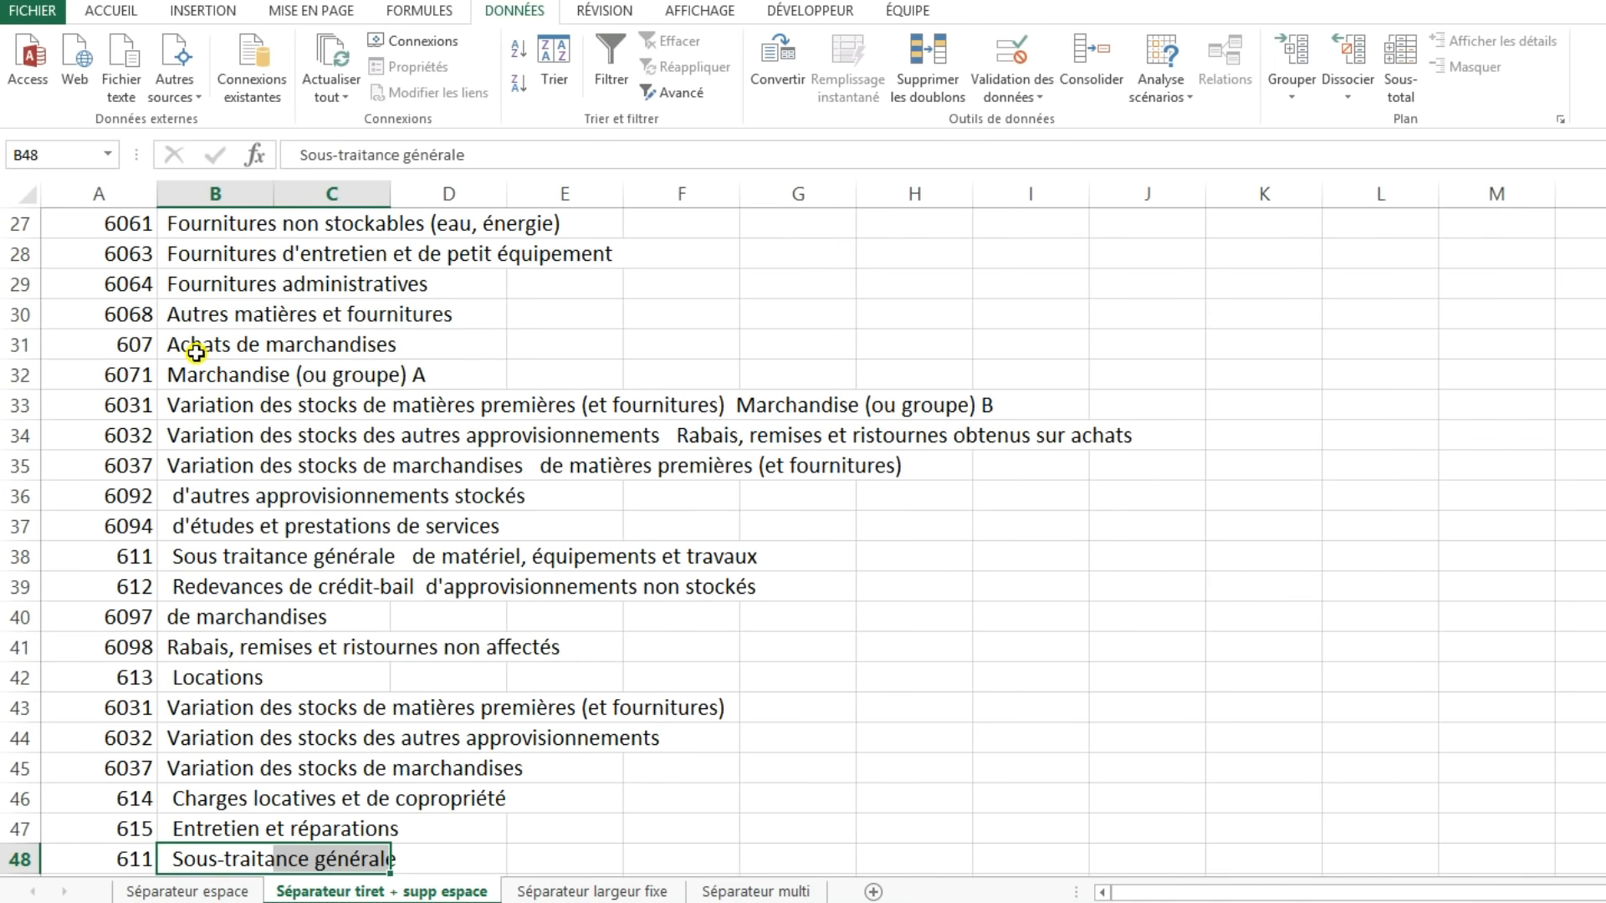
- Undo the conversion to view the combined text in A2, and redo the conversion
key("ctrl+z")
left_click(107, 254)
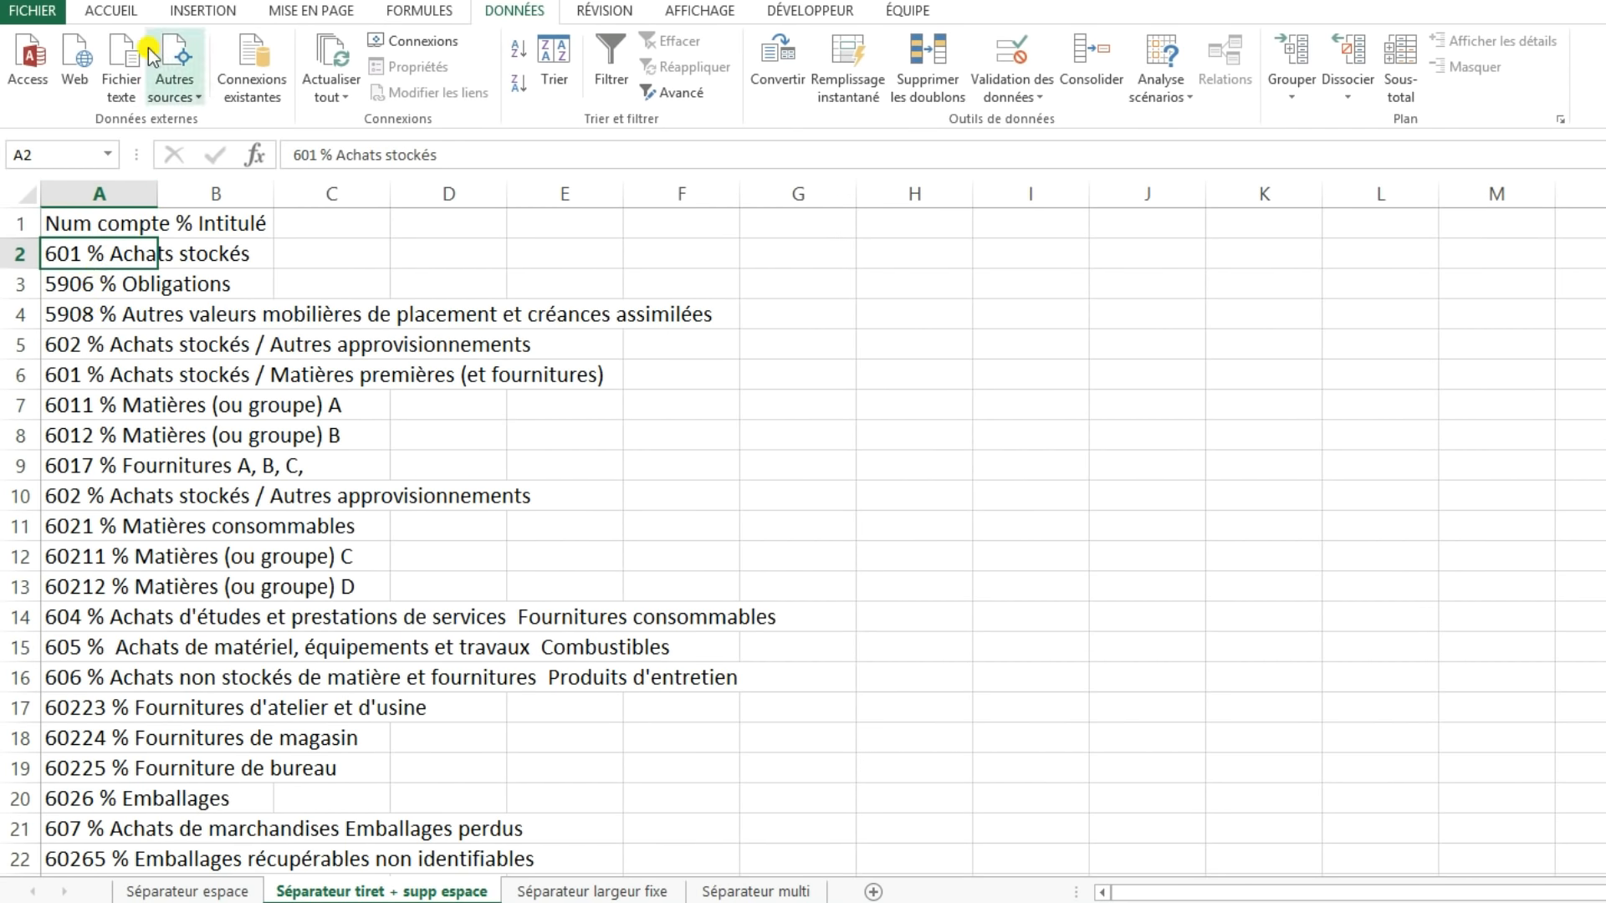
key("ctrl+y")
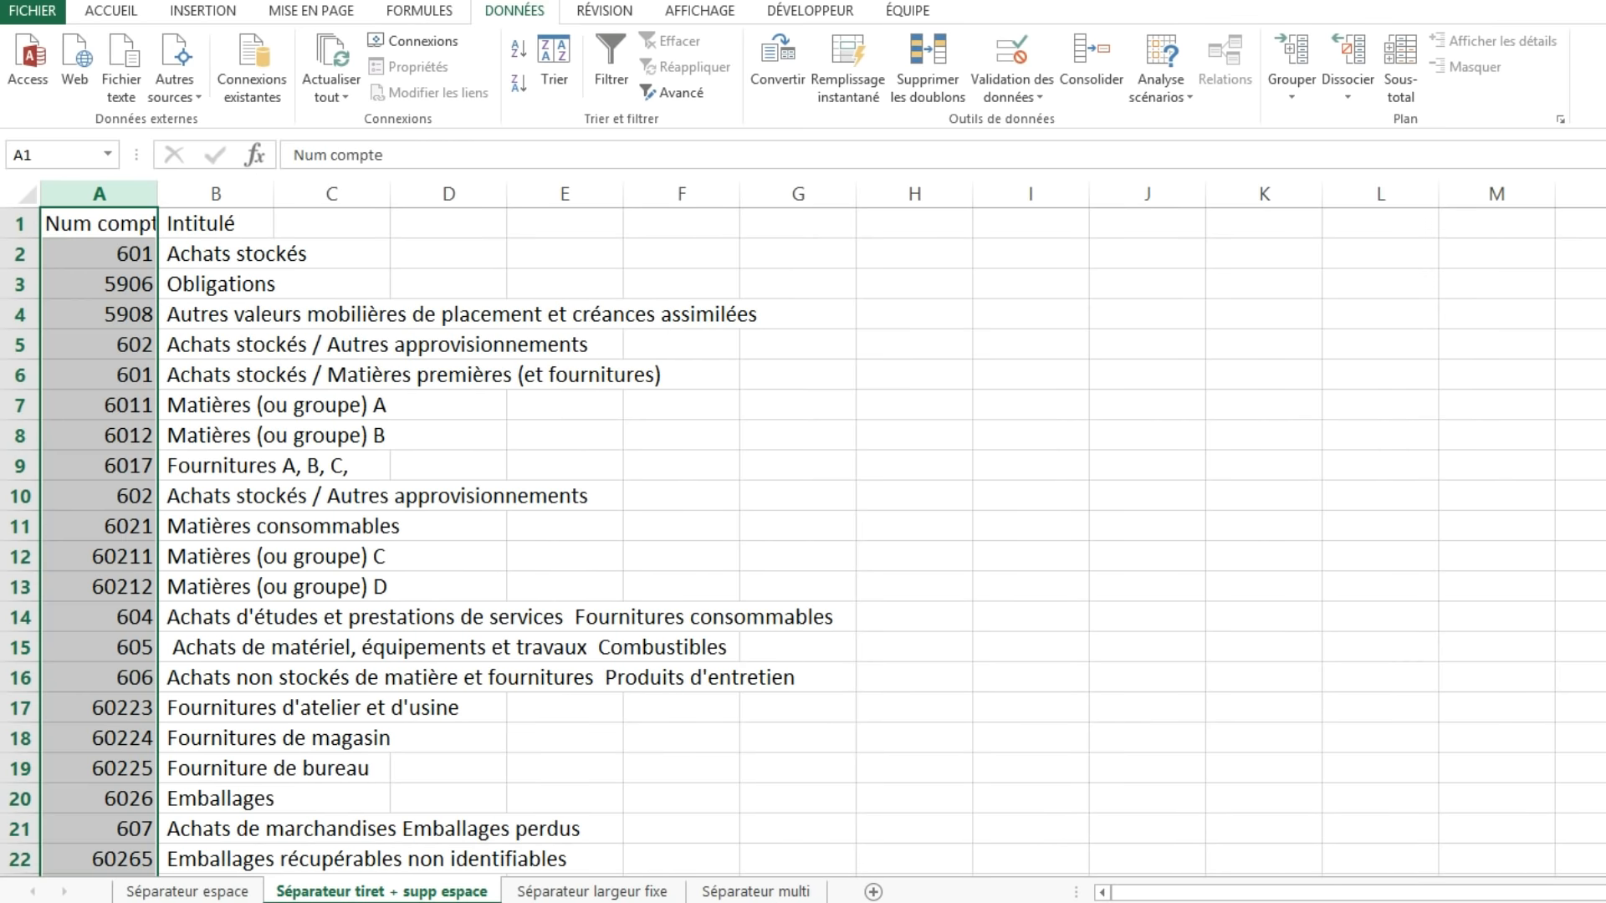
- Inspect the account number in A2 for trailing spaces, and select the title in B2
left_click(125, 255)
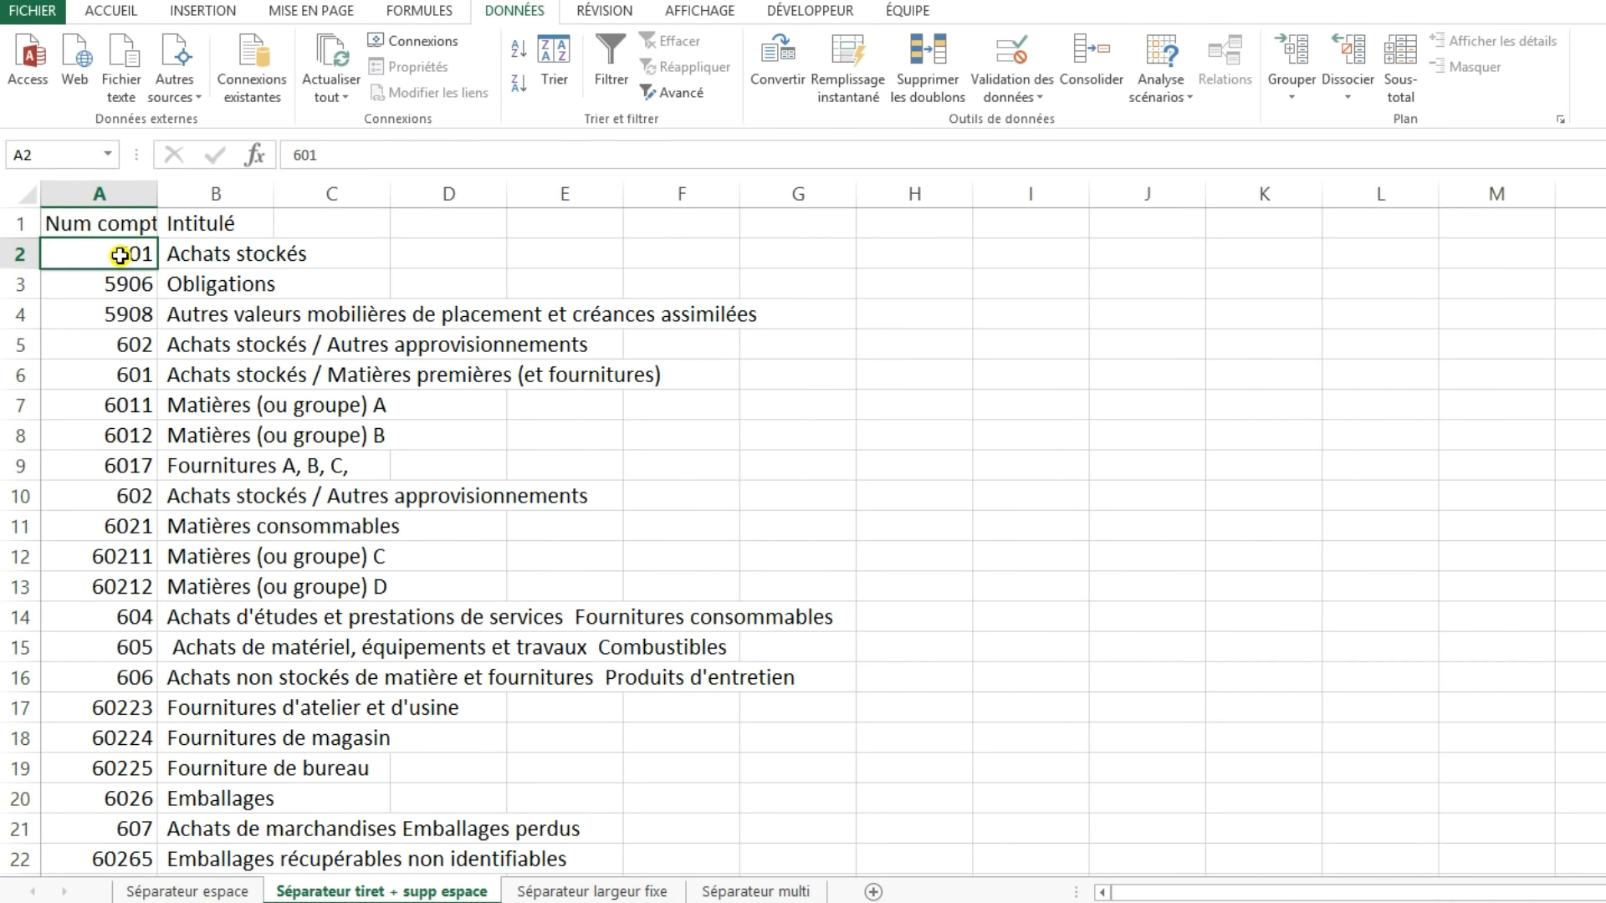
left_click(338, 158)
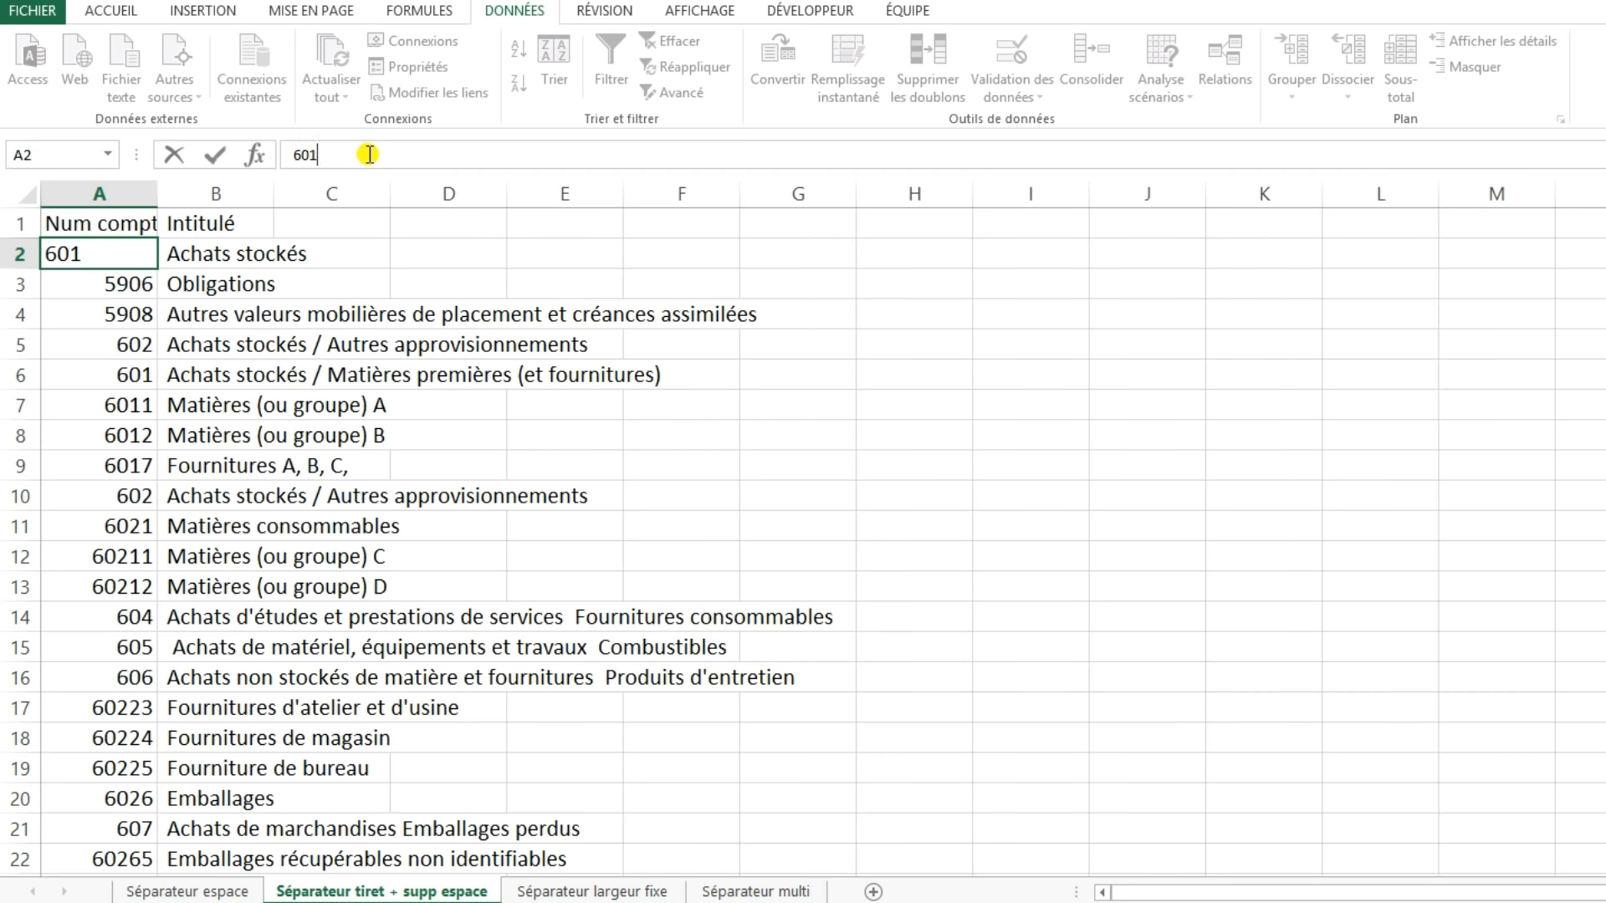
key("Return")
left_click(219, 255)
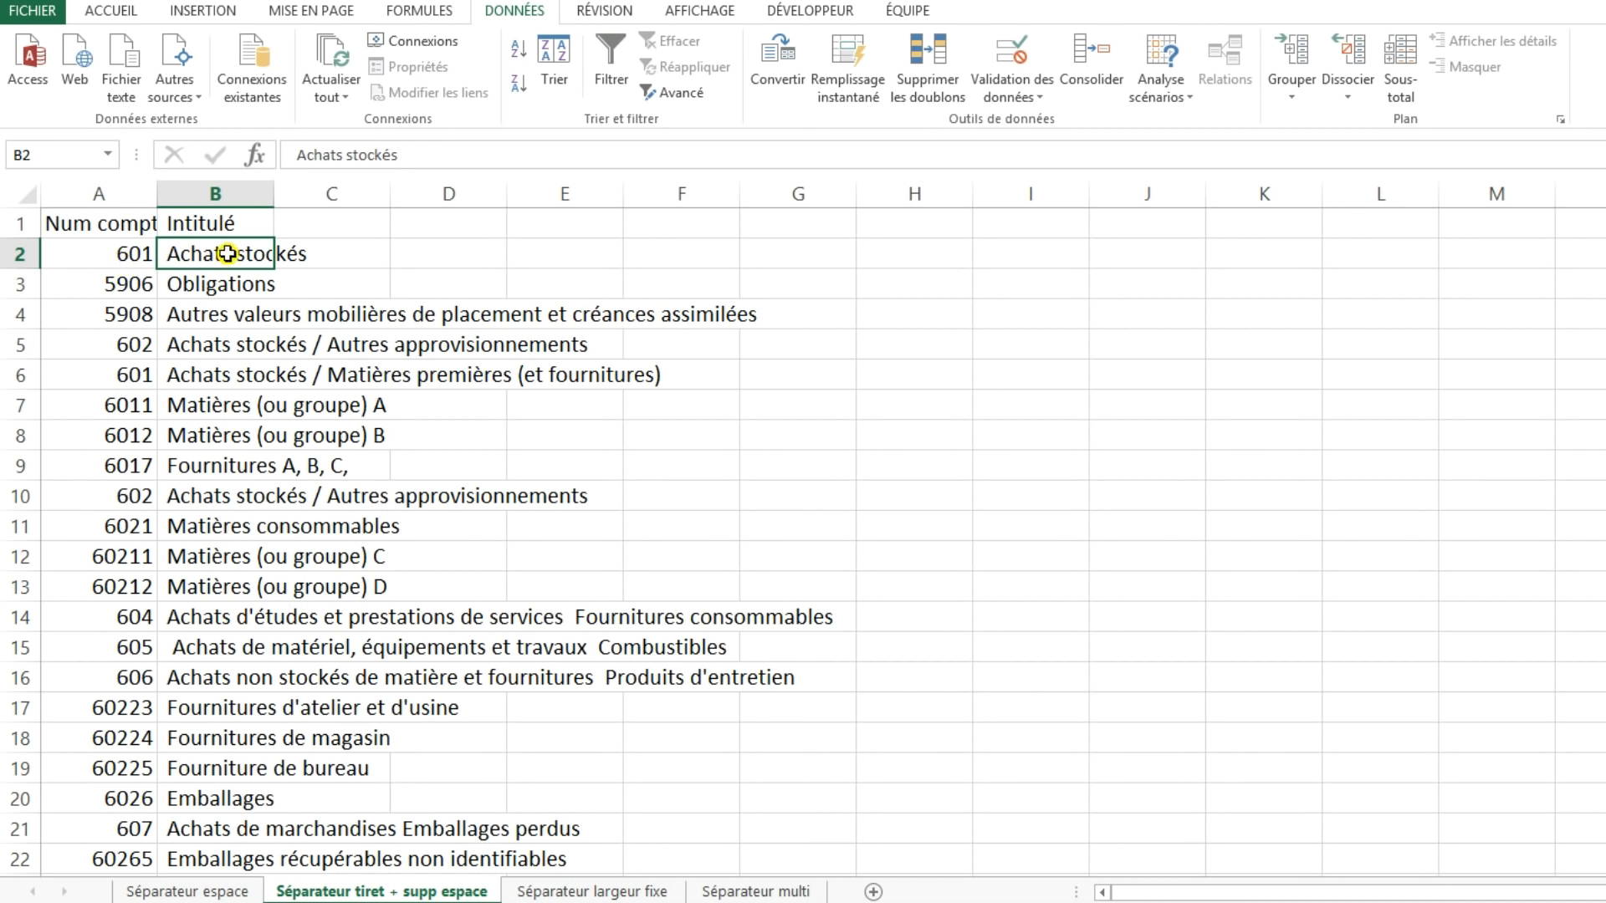
- Enter the formula =SUPPRESPACE(B2) in H2 to strip extra spaces from the first title
left_click(925, 259)
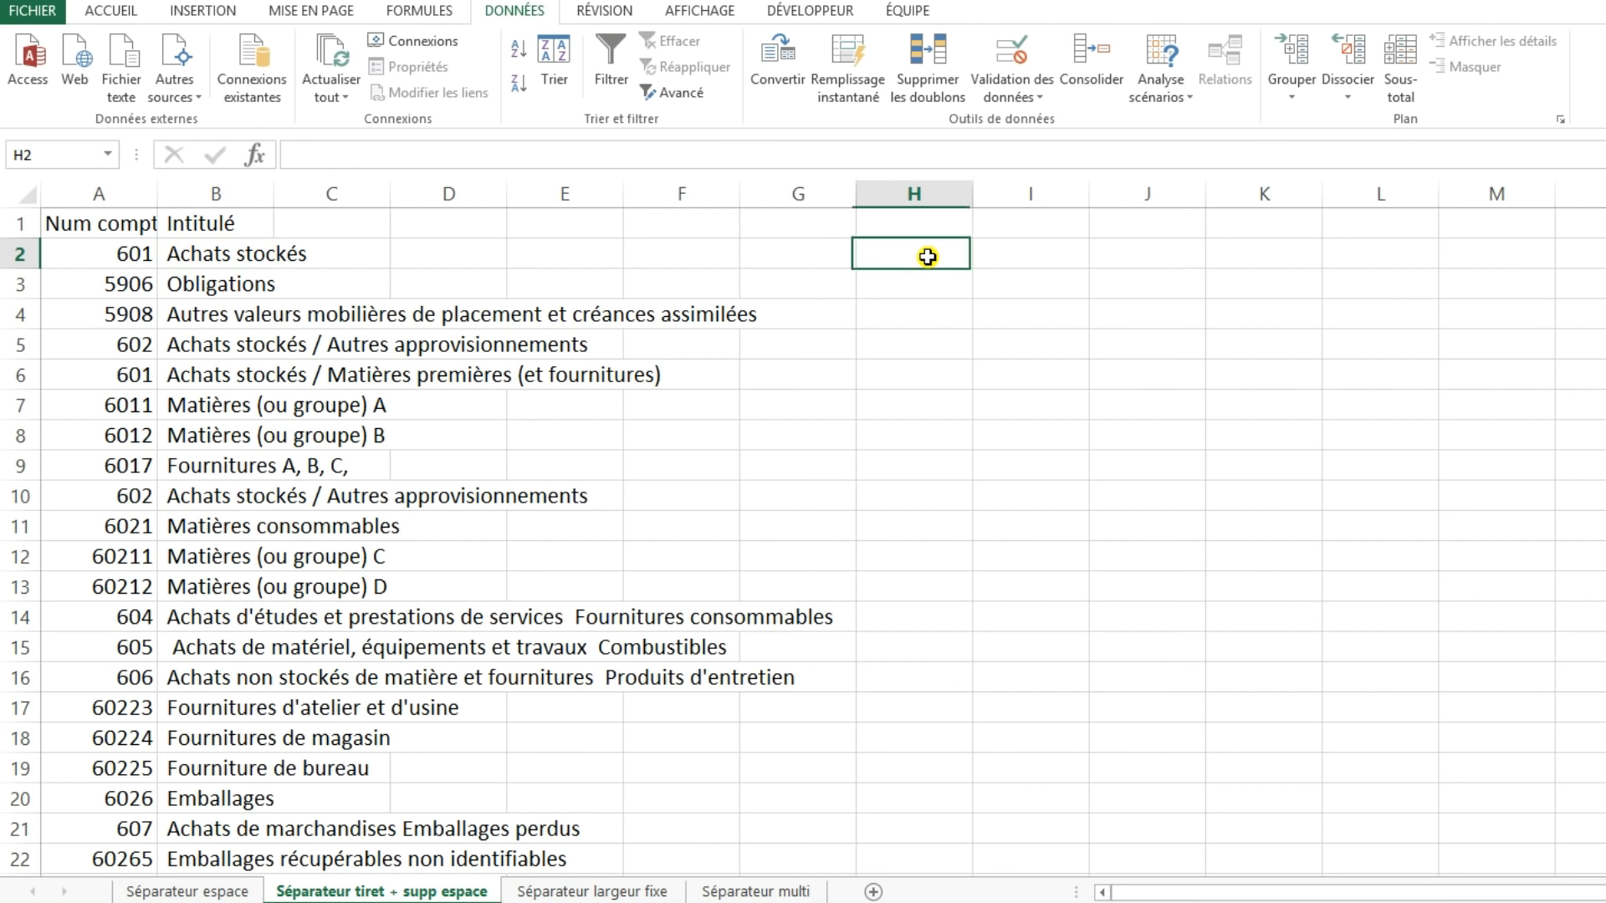
type("=SU")
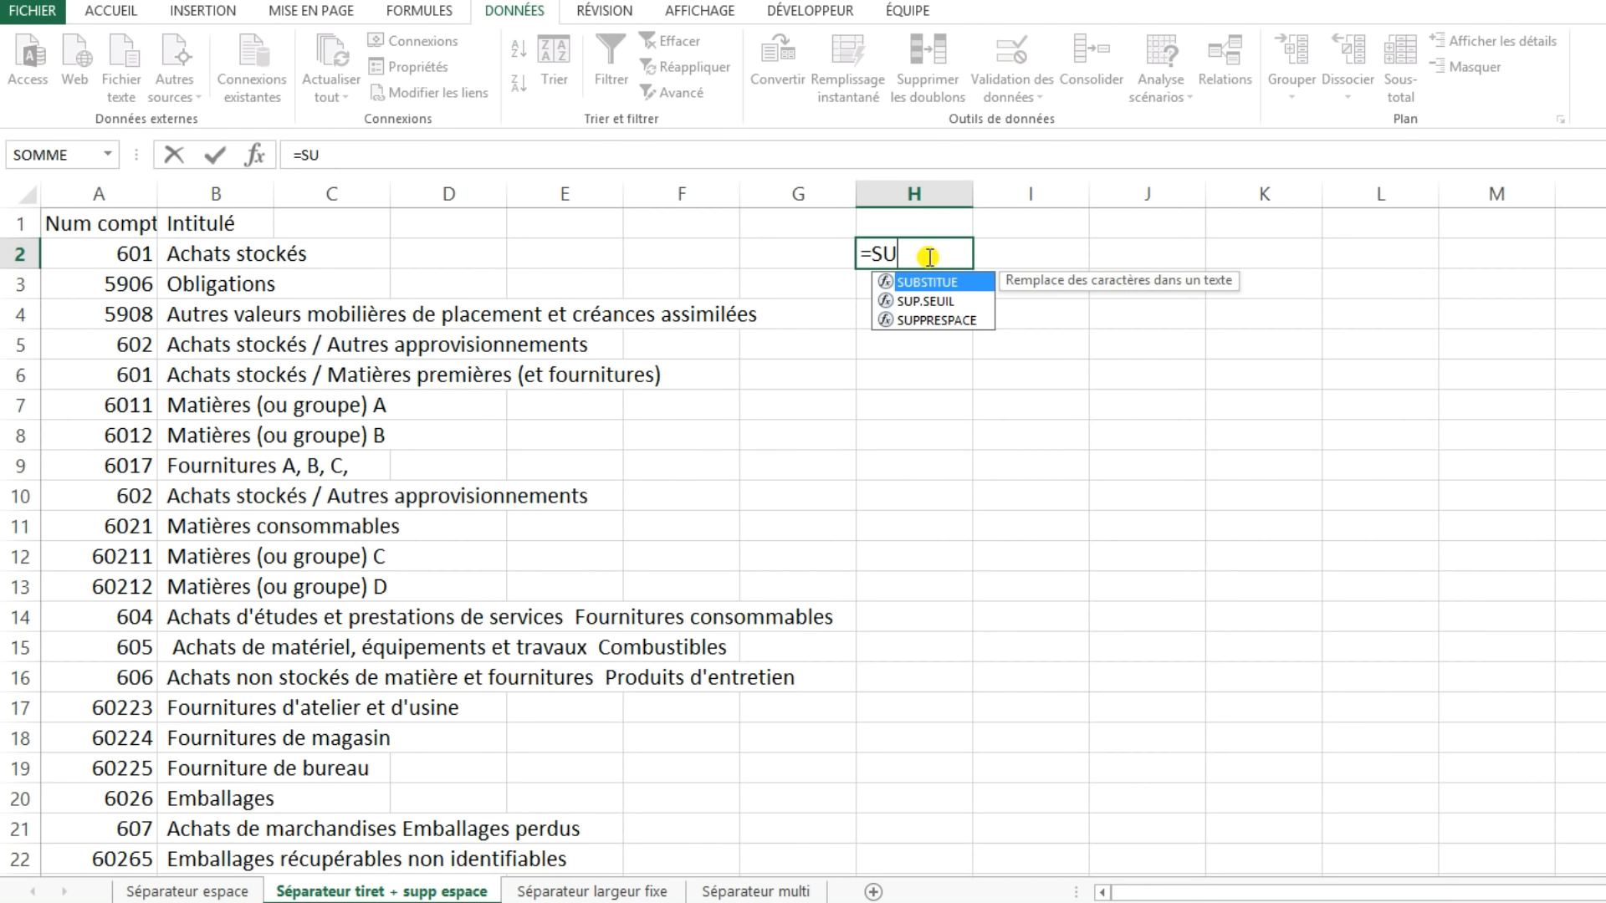
left_click(931, 324)
double_click(932, 325)
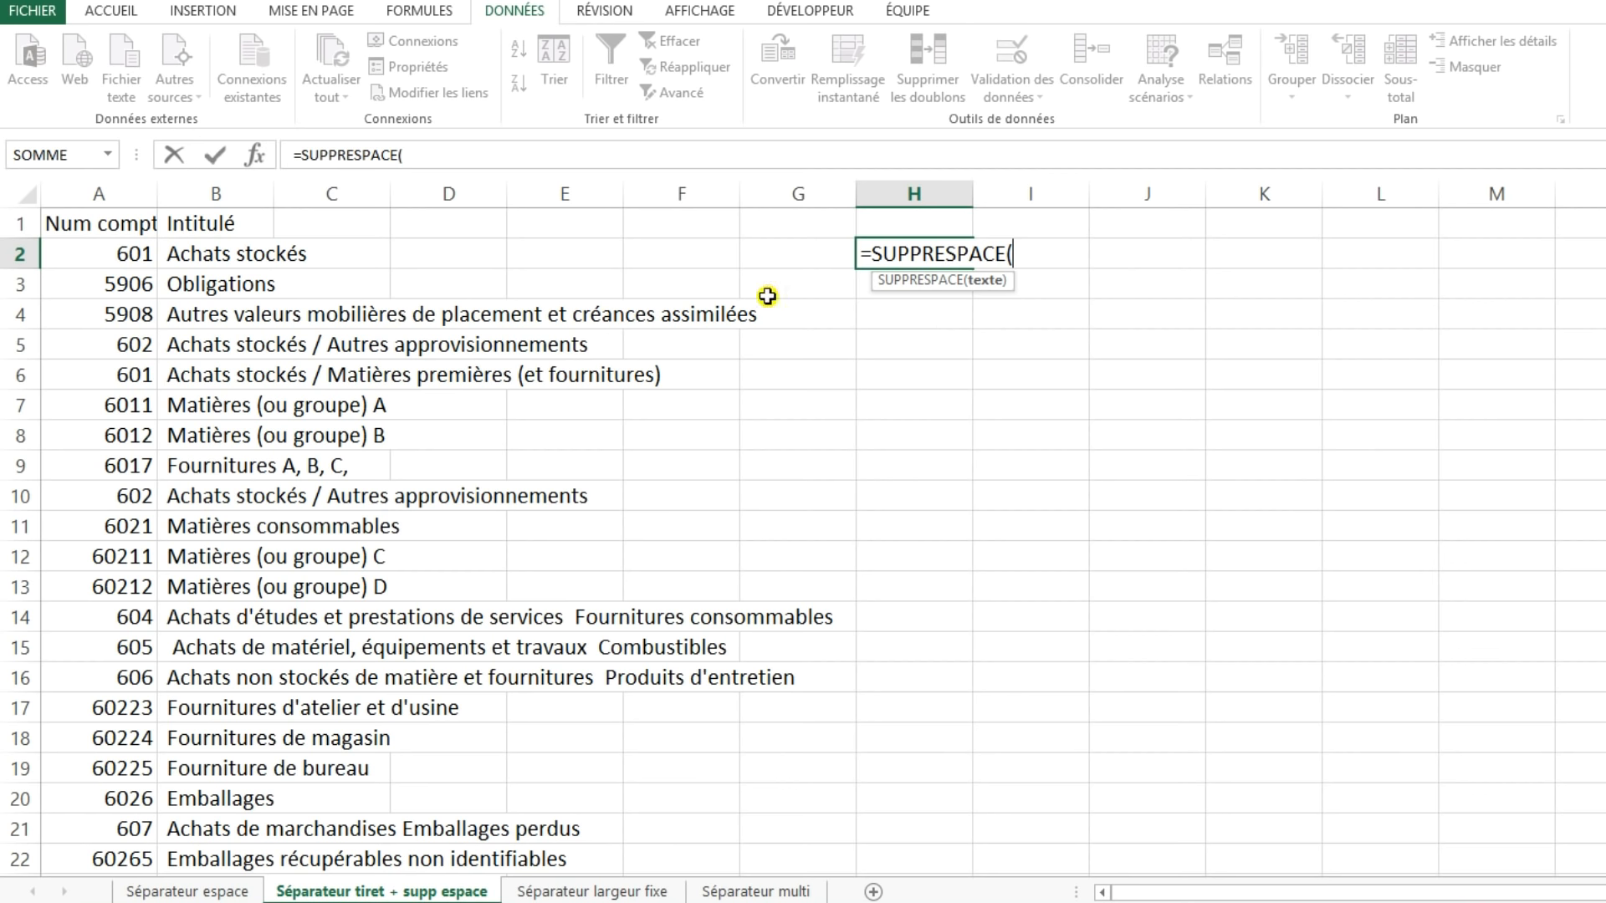
left_click(214, 255)
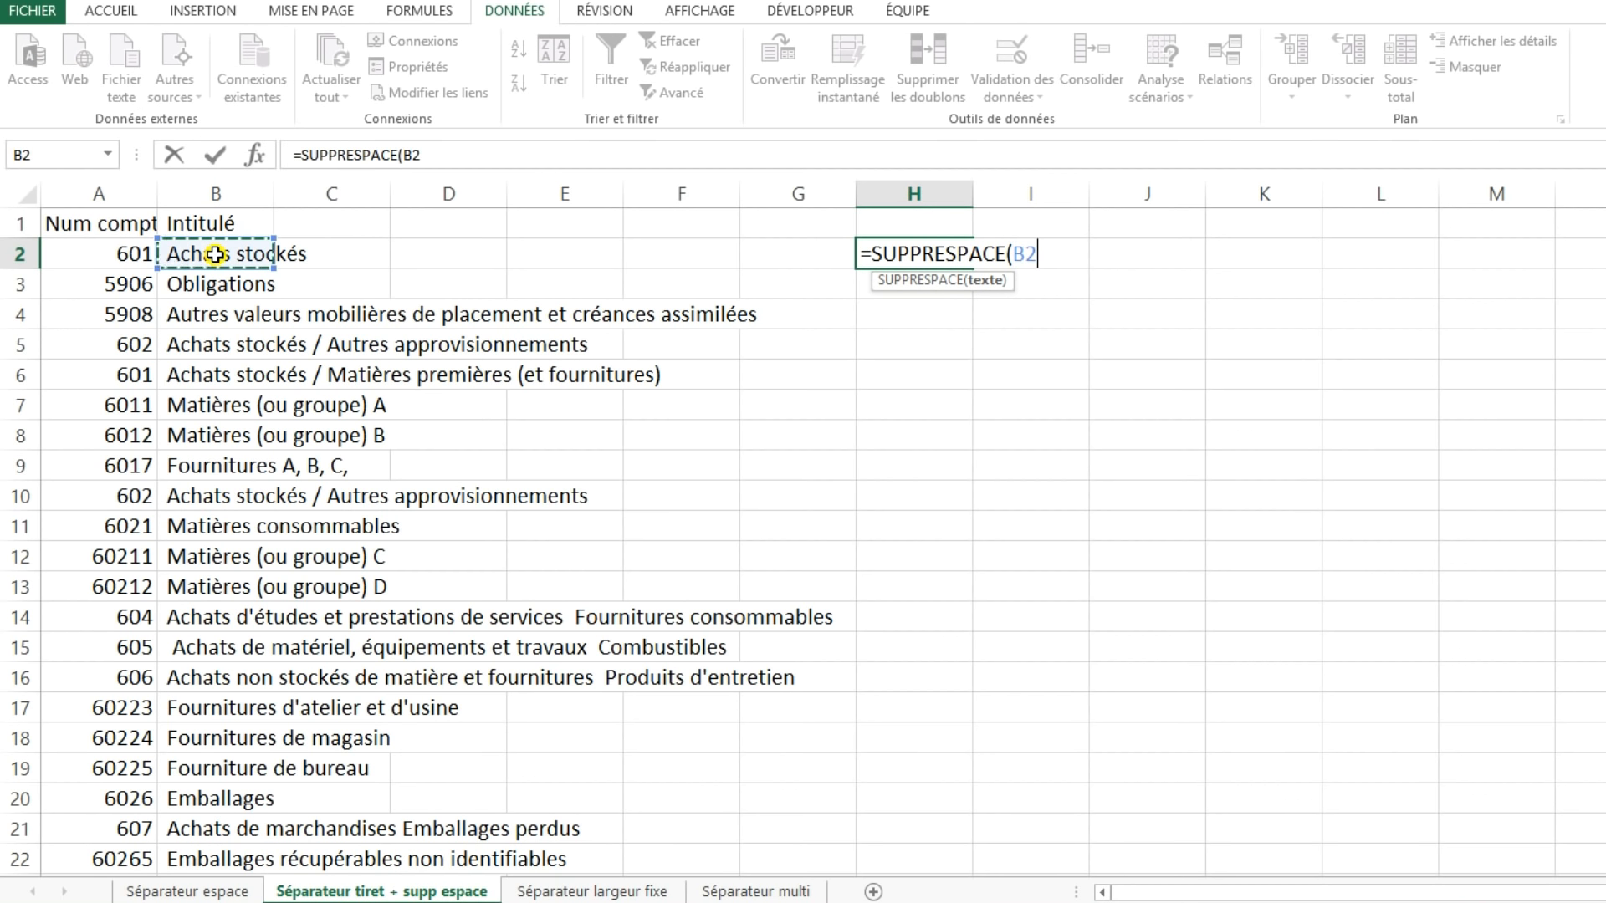
type(")")
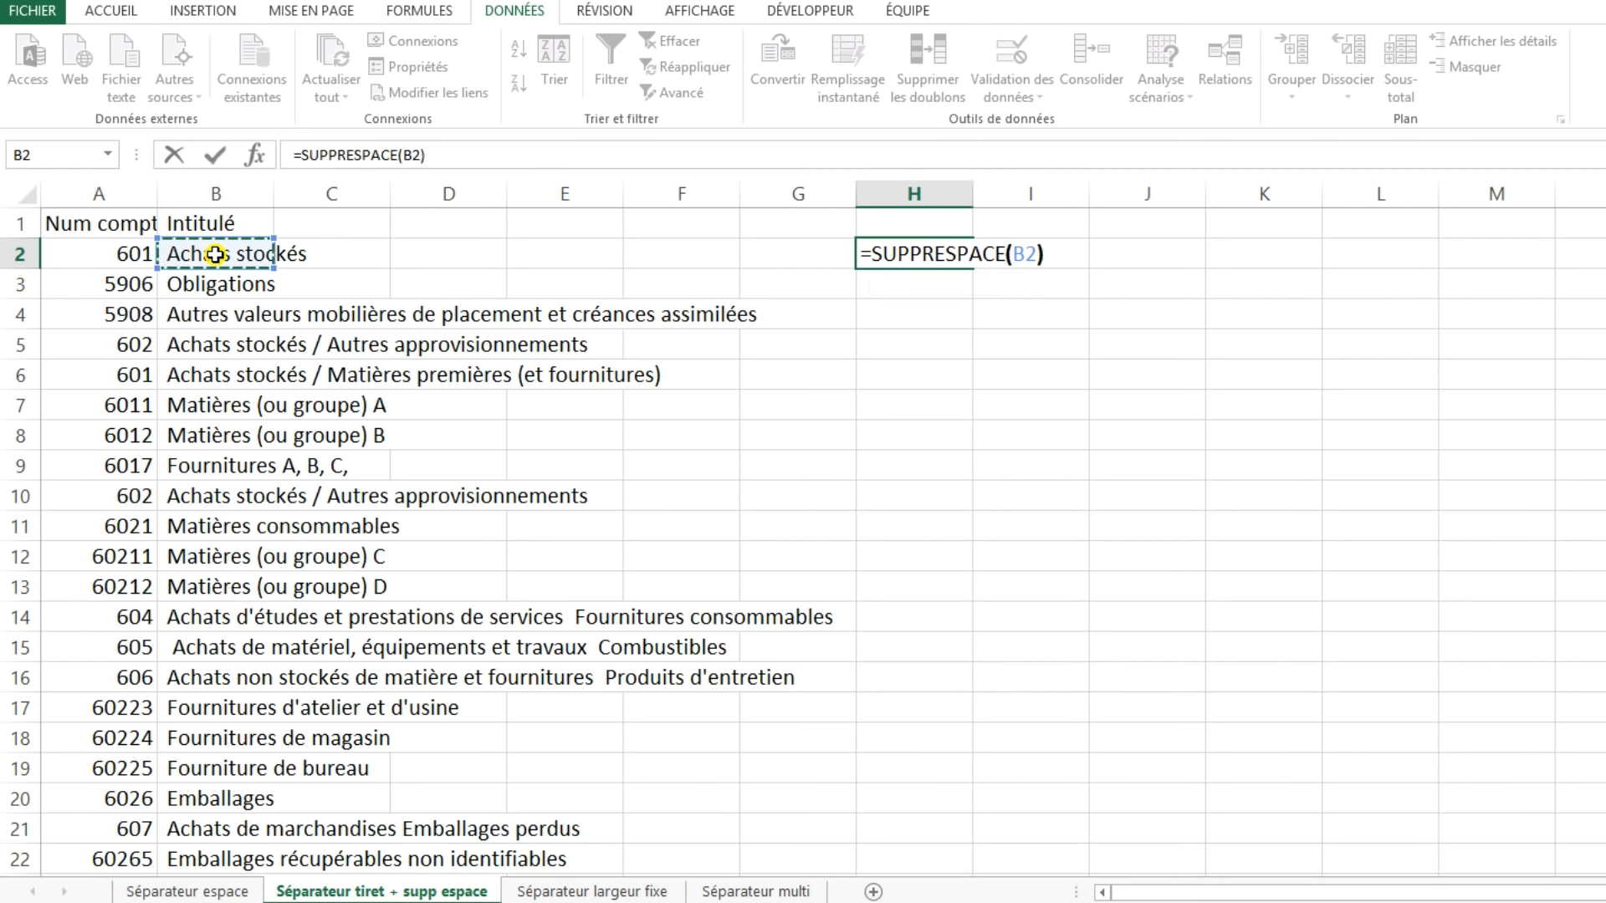
key("Return")
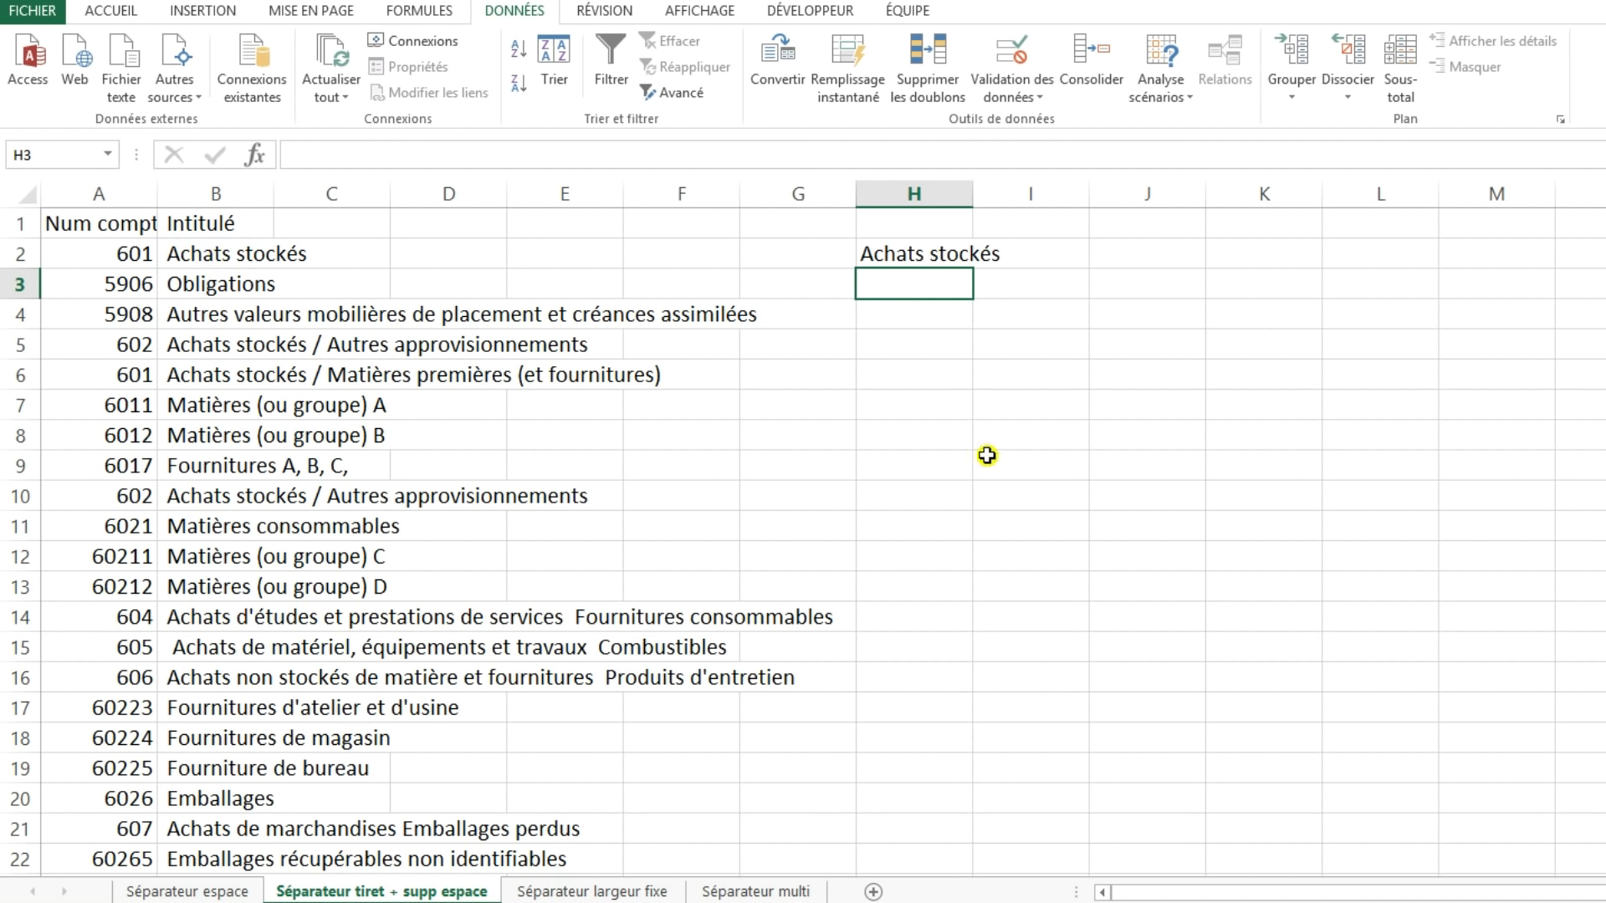
- Check the trimmed result in H2 against the source text in B2, looking for extra spaces around the title
left_click(932, 255)
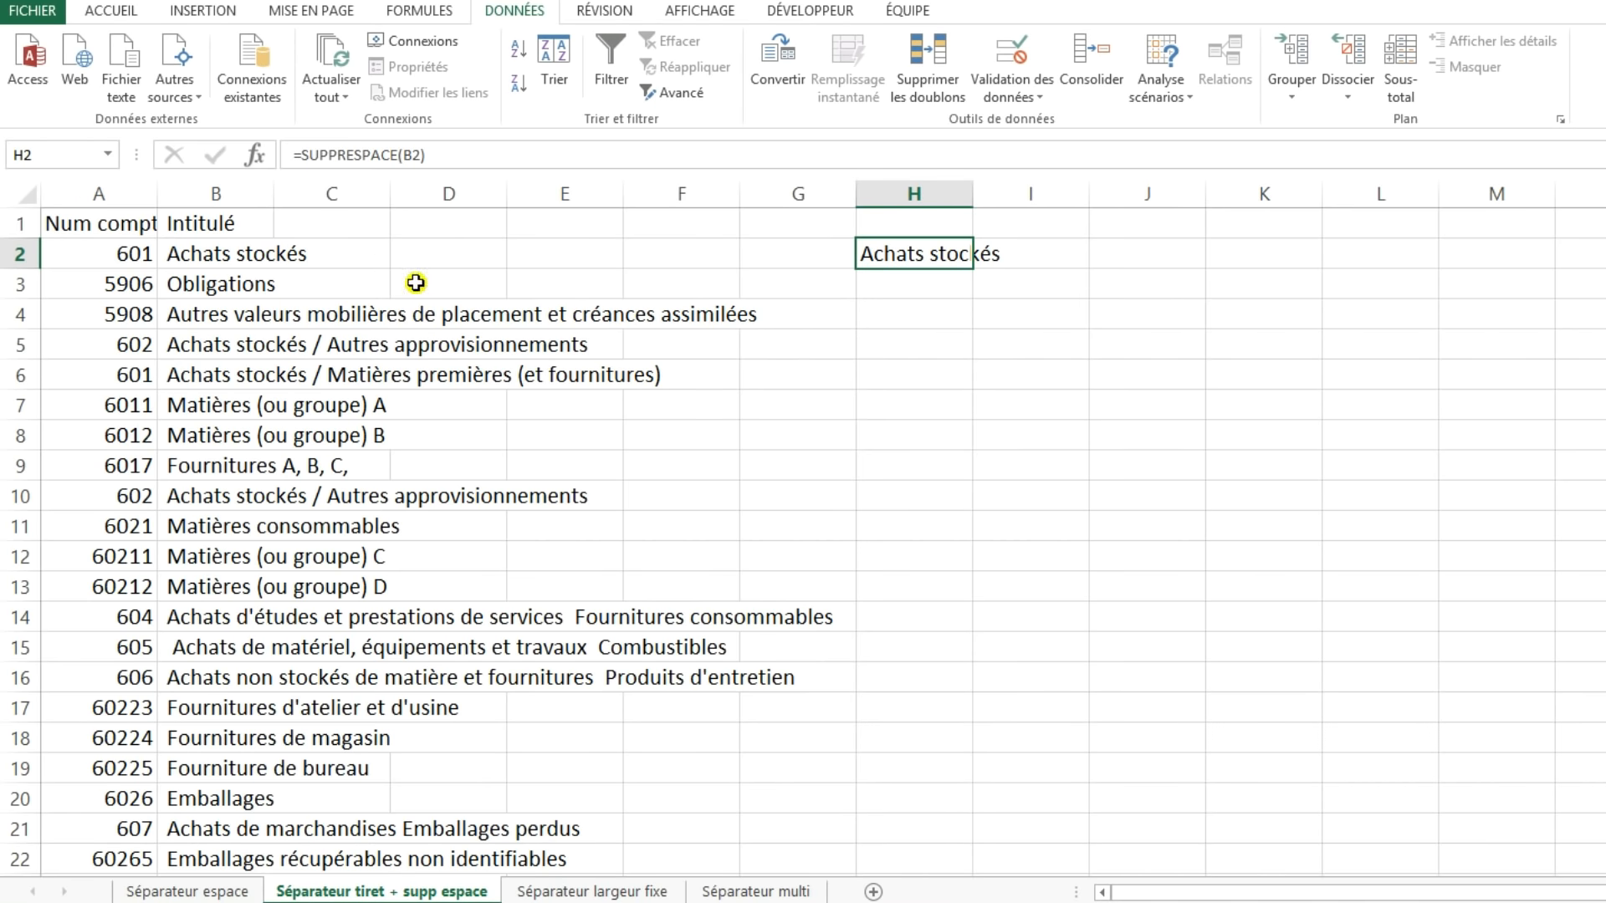
key("Down")
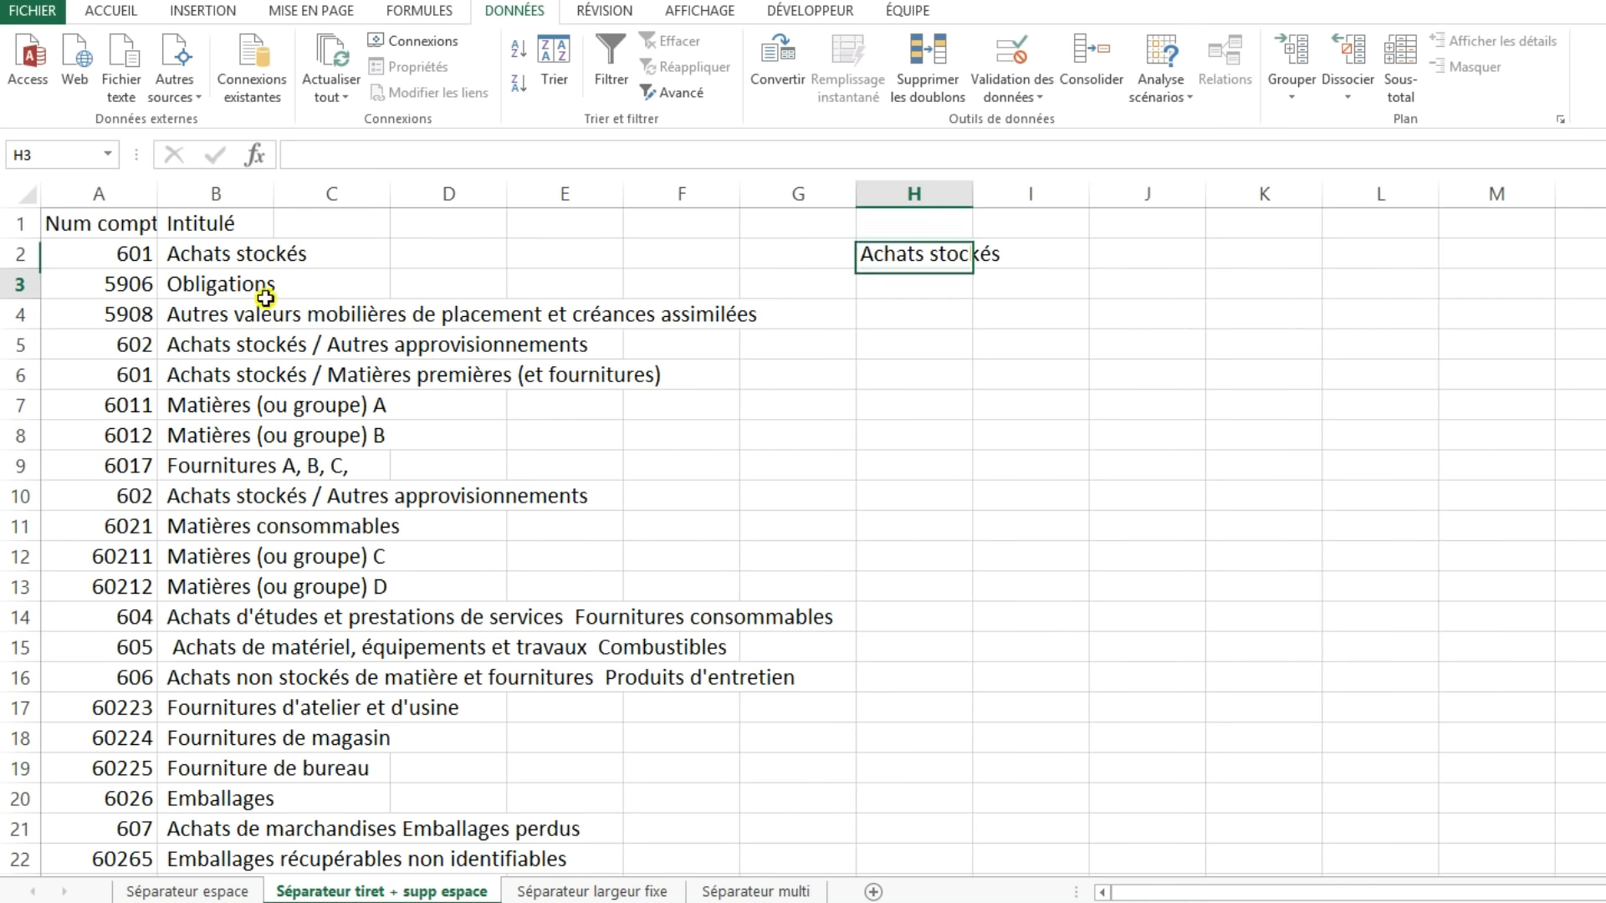
left_click(208, 251)
left_click(458, 153)
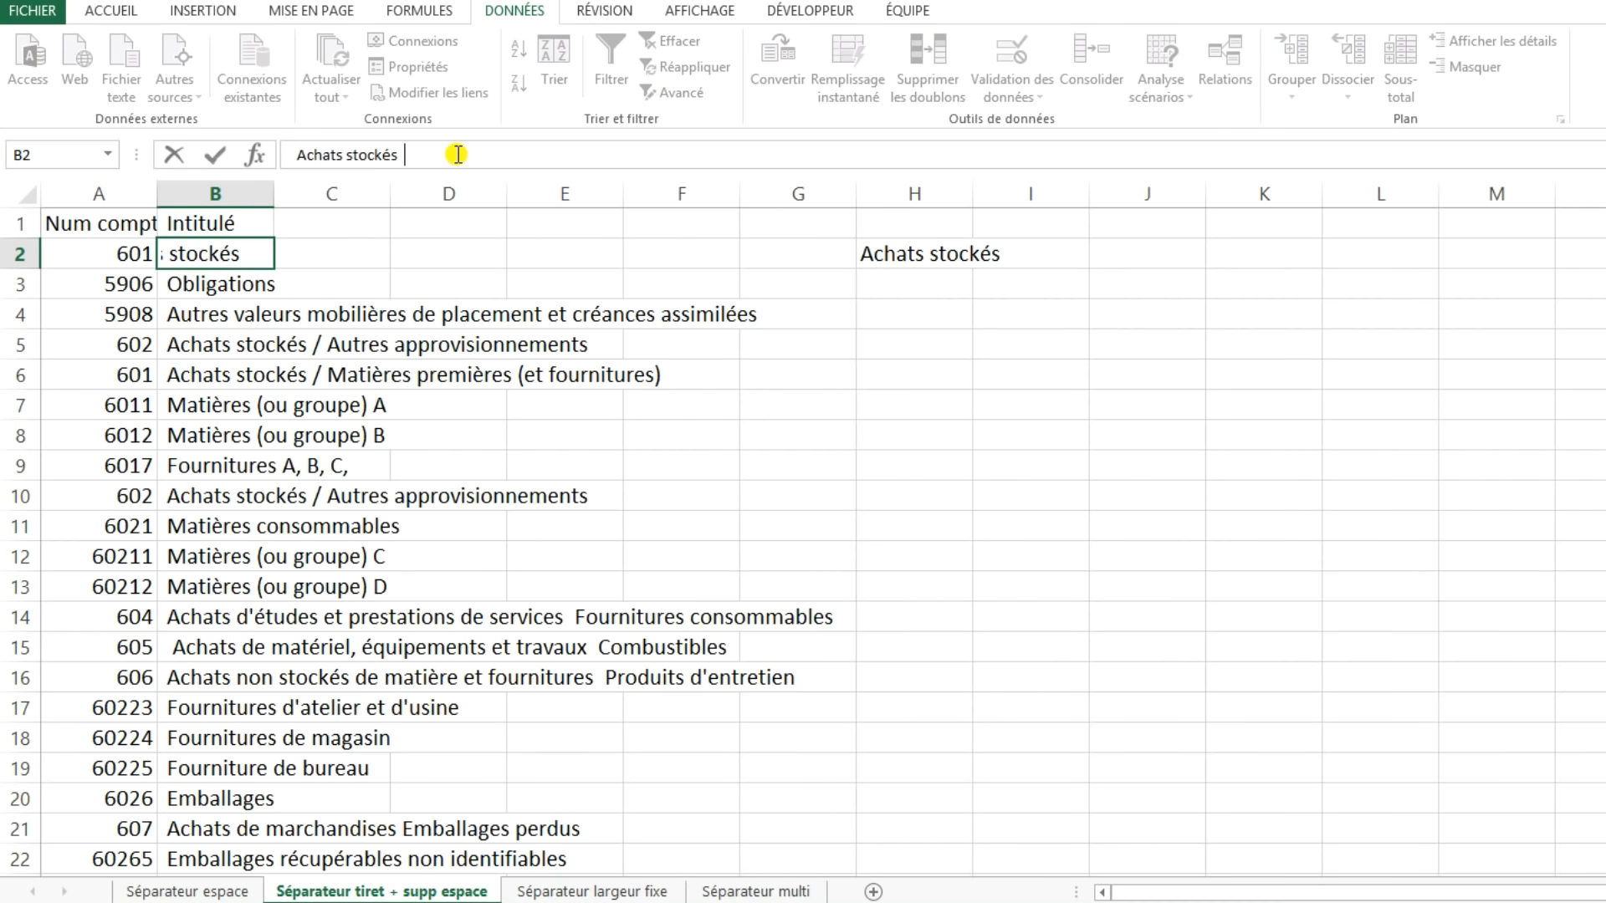
key("Return")
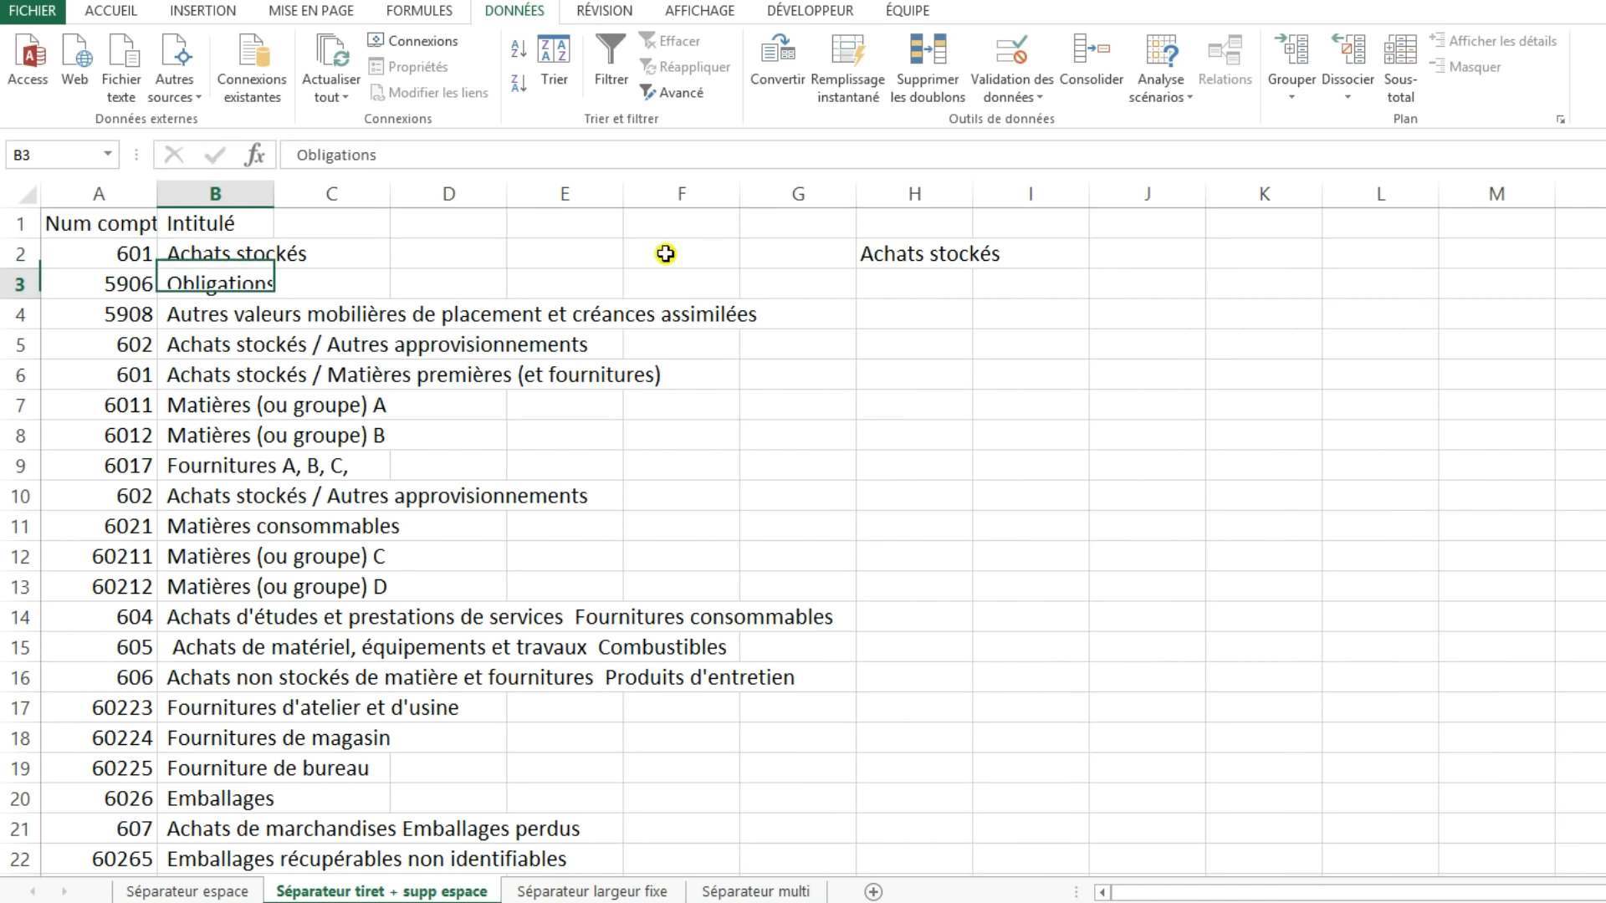
- Place =SUPPRESPACE(B1) in G1 and fill it down column G alongside the titles
left_click(937, 259)
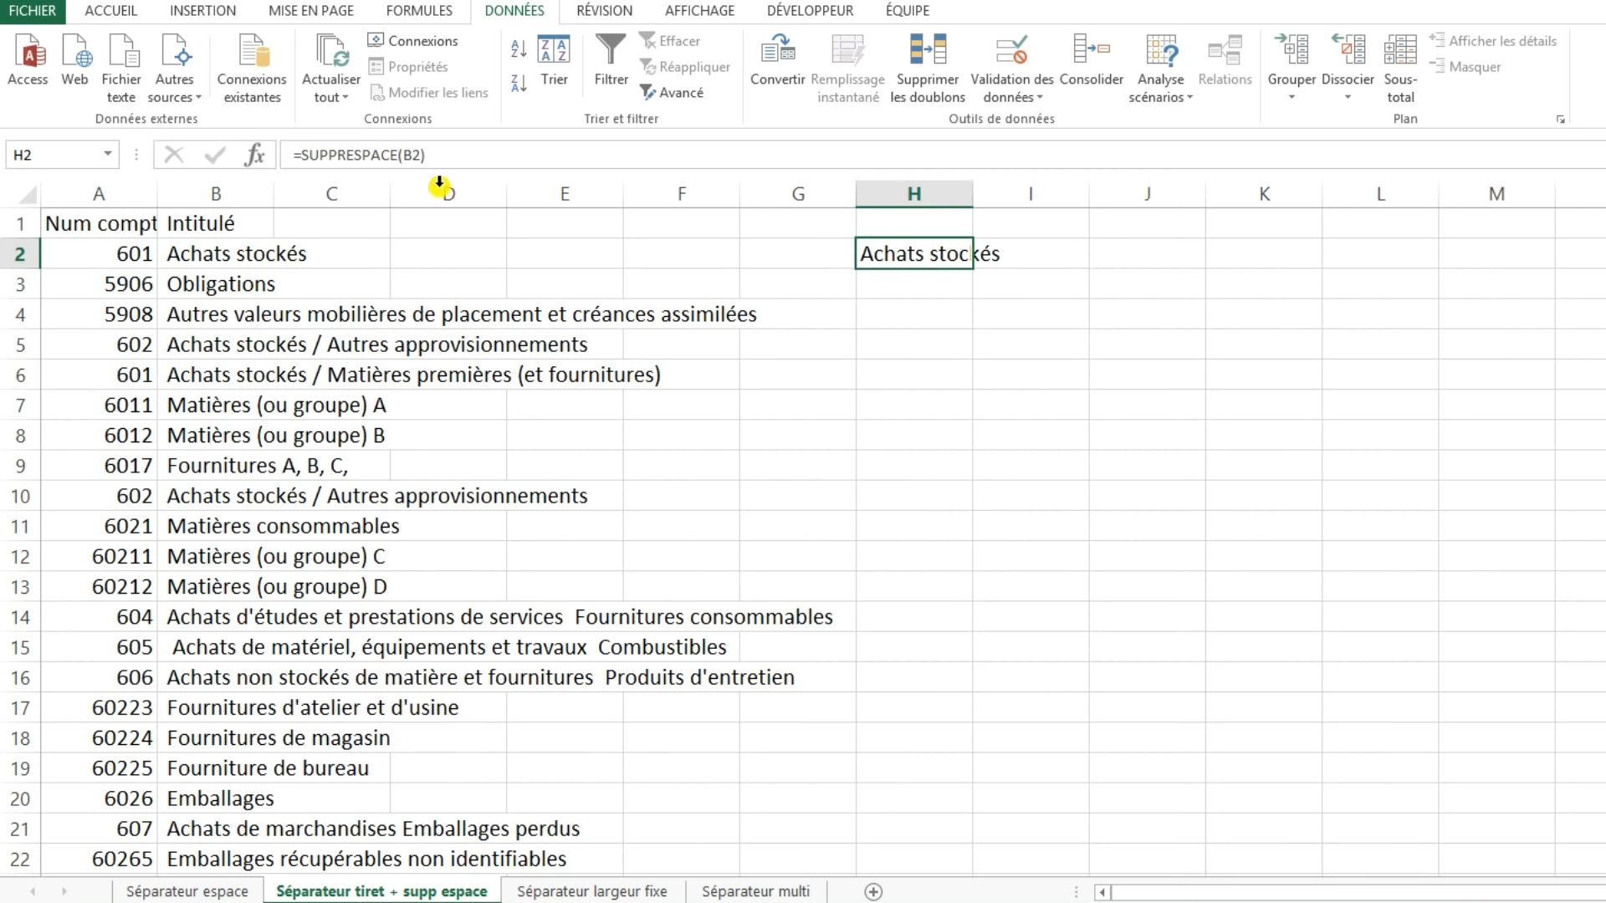
left_click_drag(972, 270, 987, 870)
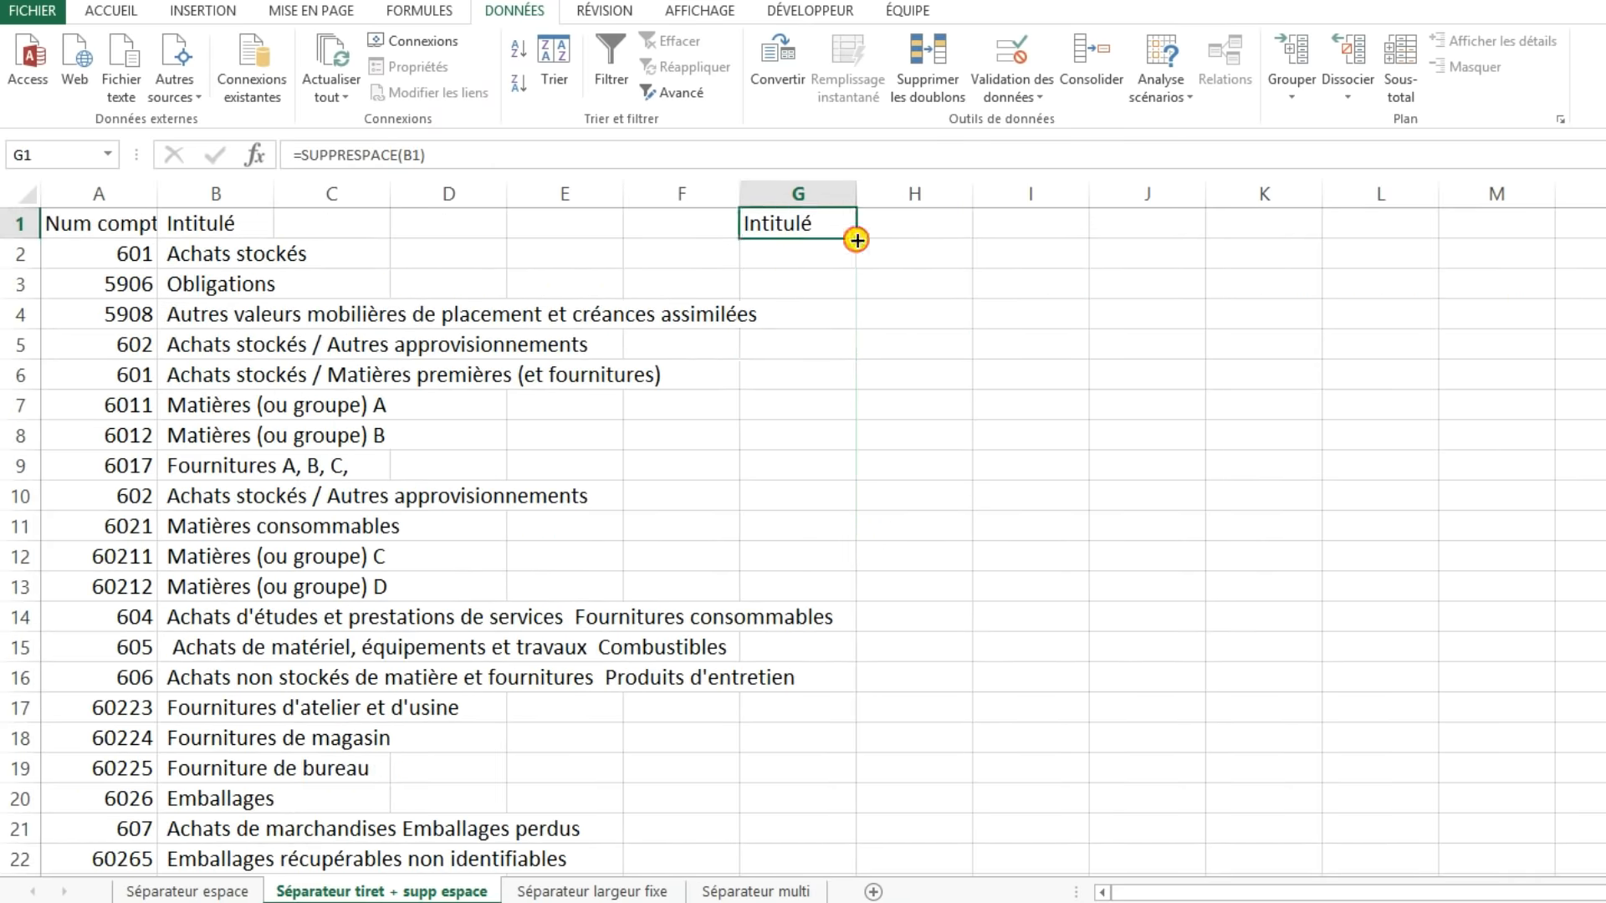
left_click_drag(857, 240, 888, 579)
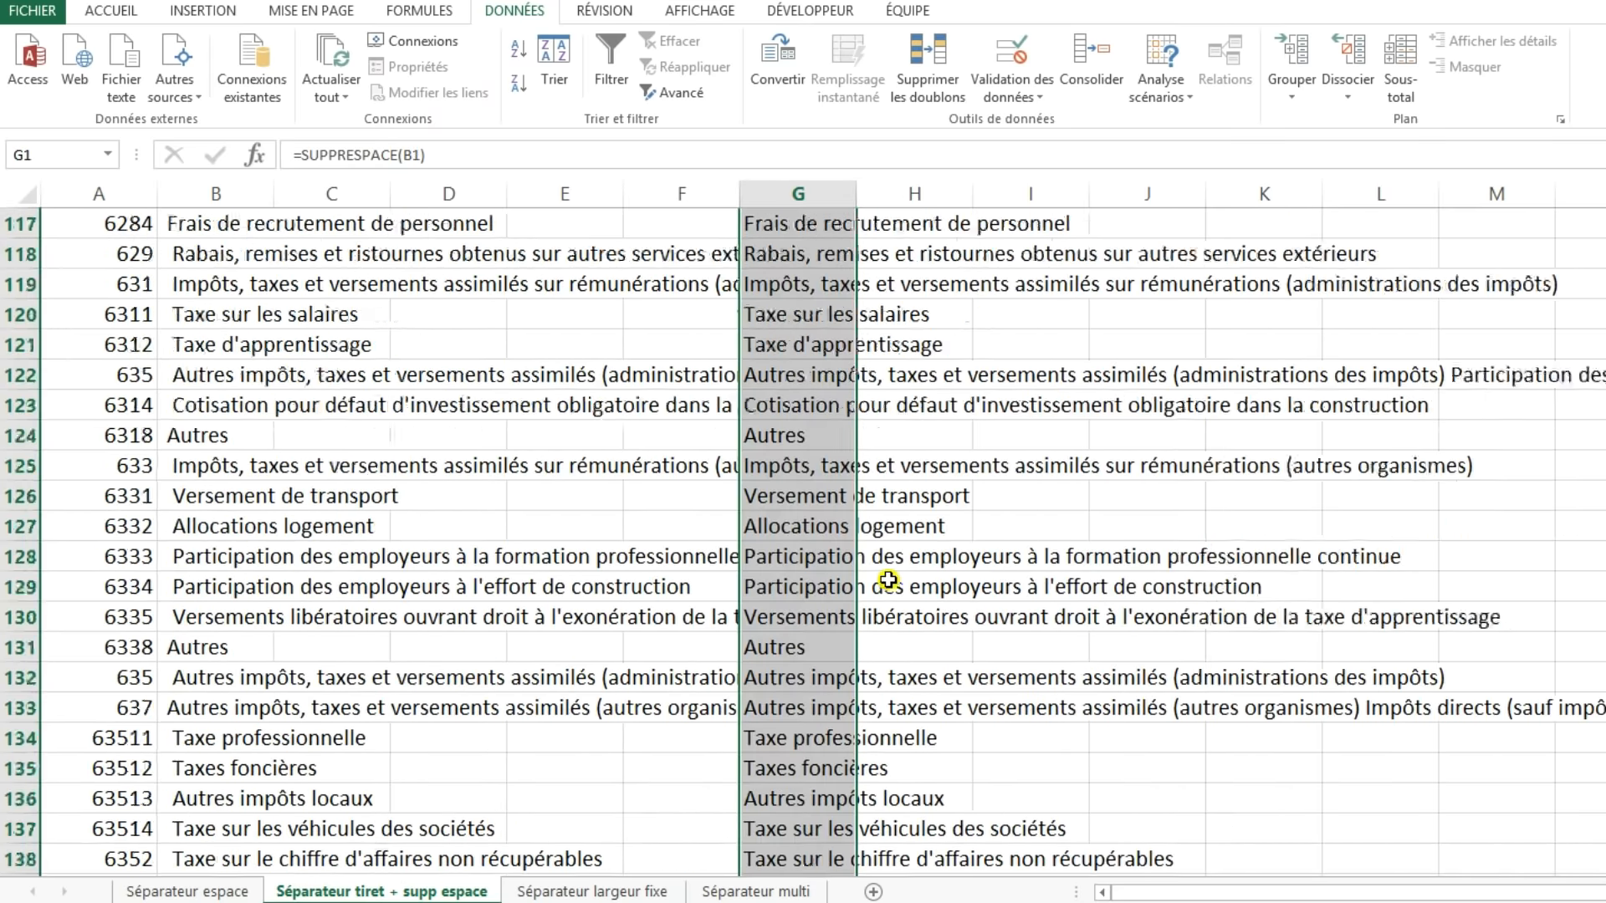
scroll(888, 579, "up", 20)
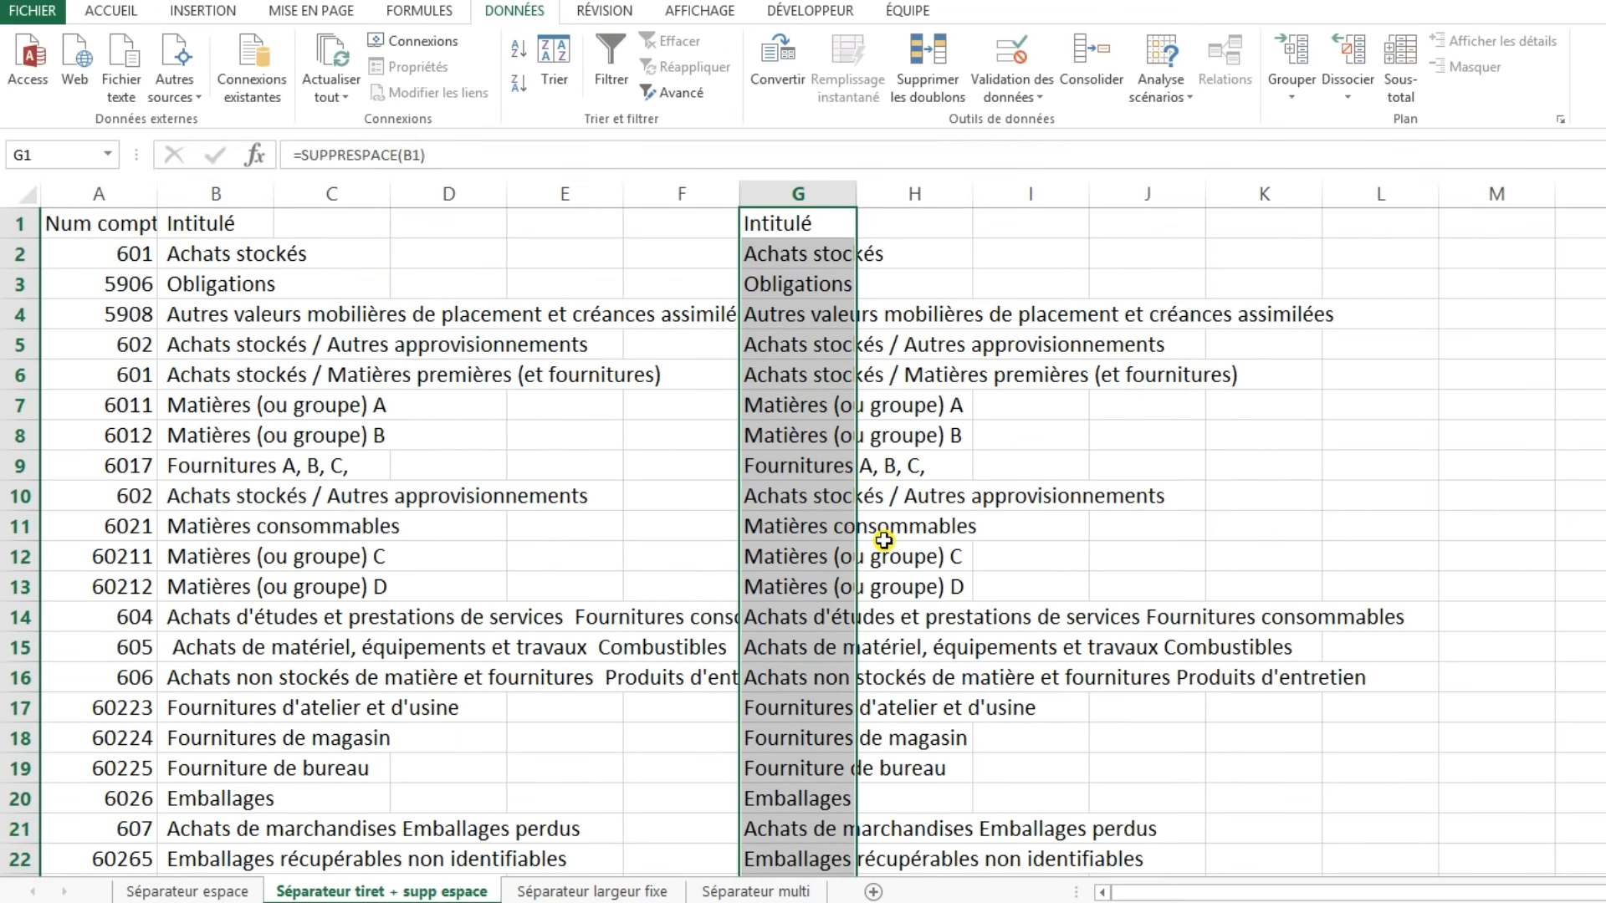
left_click(899, 466)
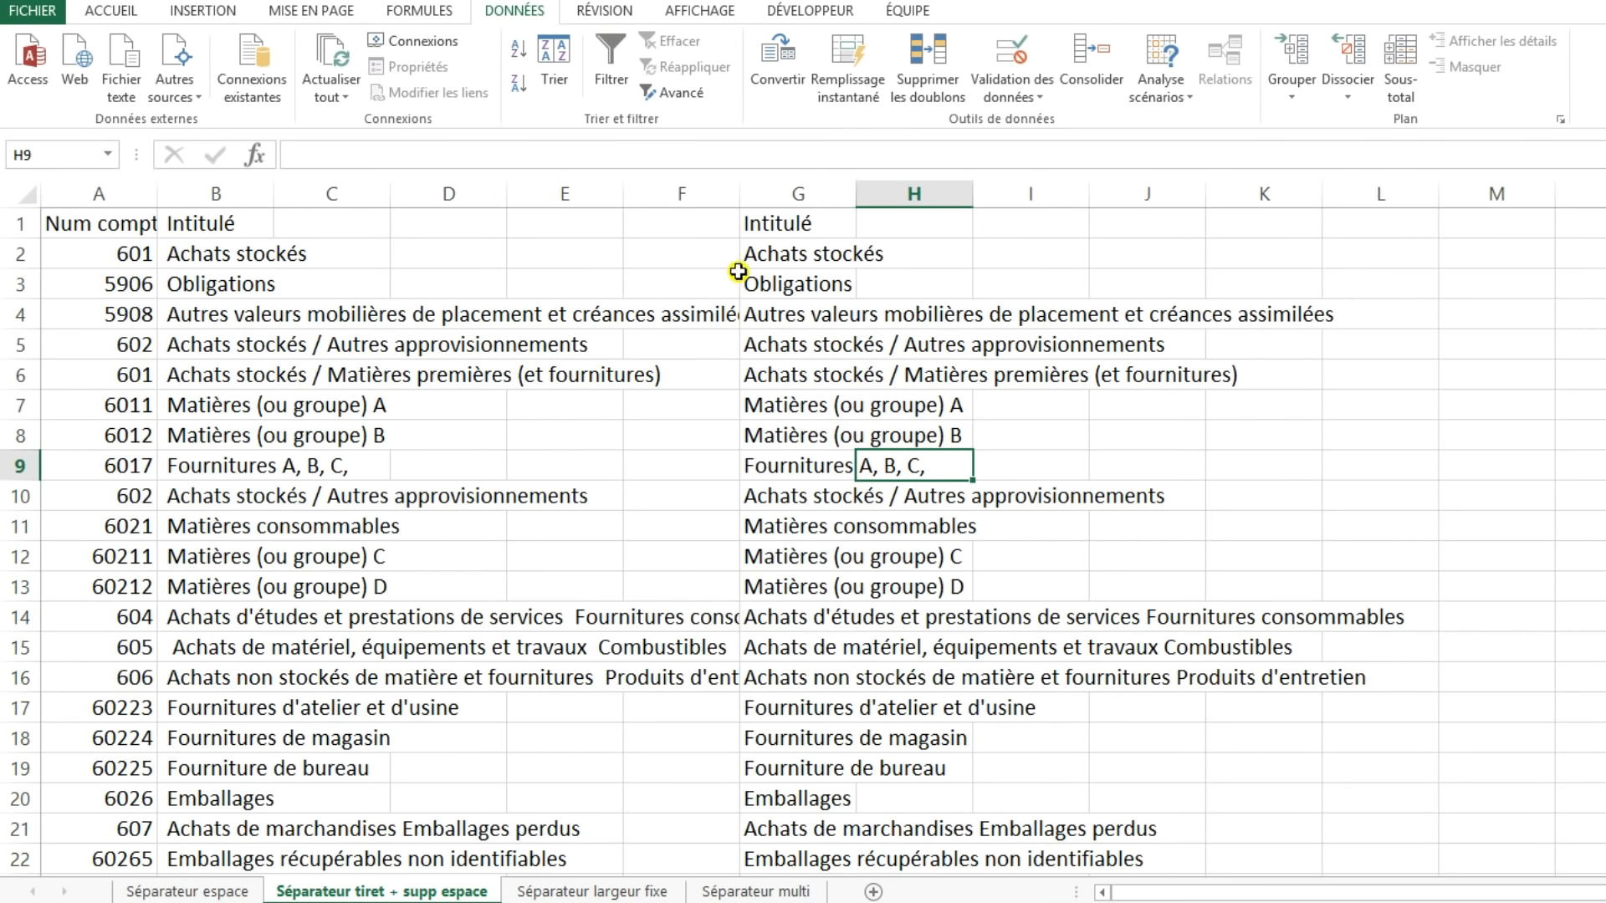
- Copy column G and paste it over column B as values only
left_click(816, 192)
key("ctrl+c")
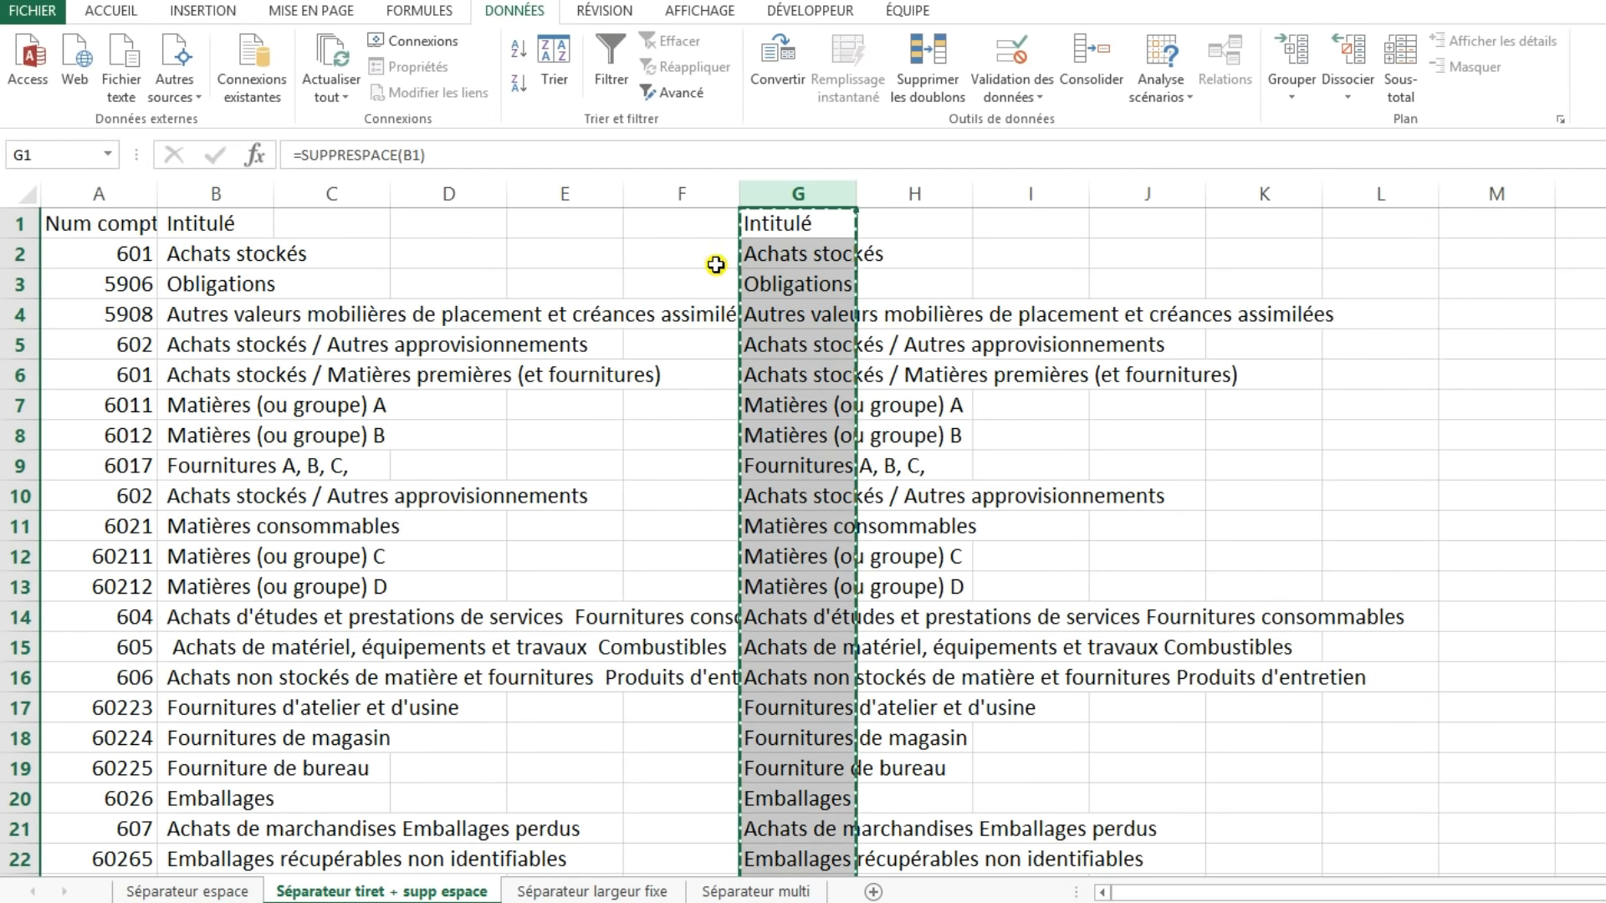
left_click(234, 194)
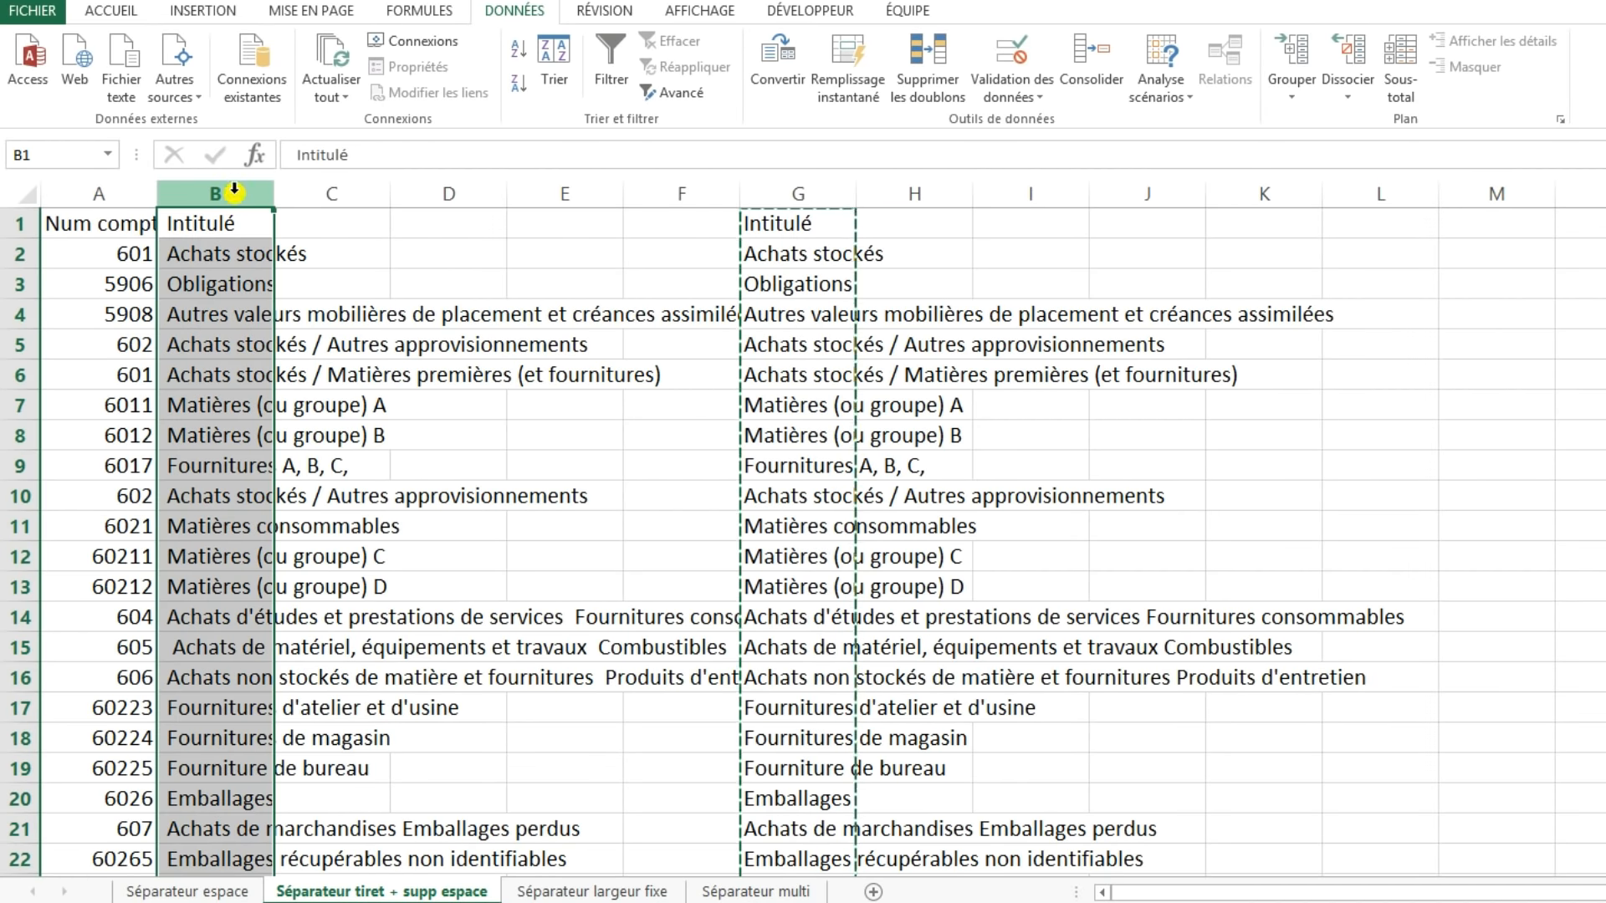
right_click(246, 201)
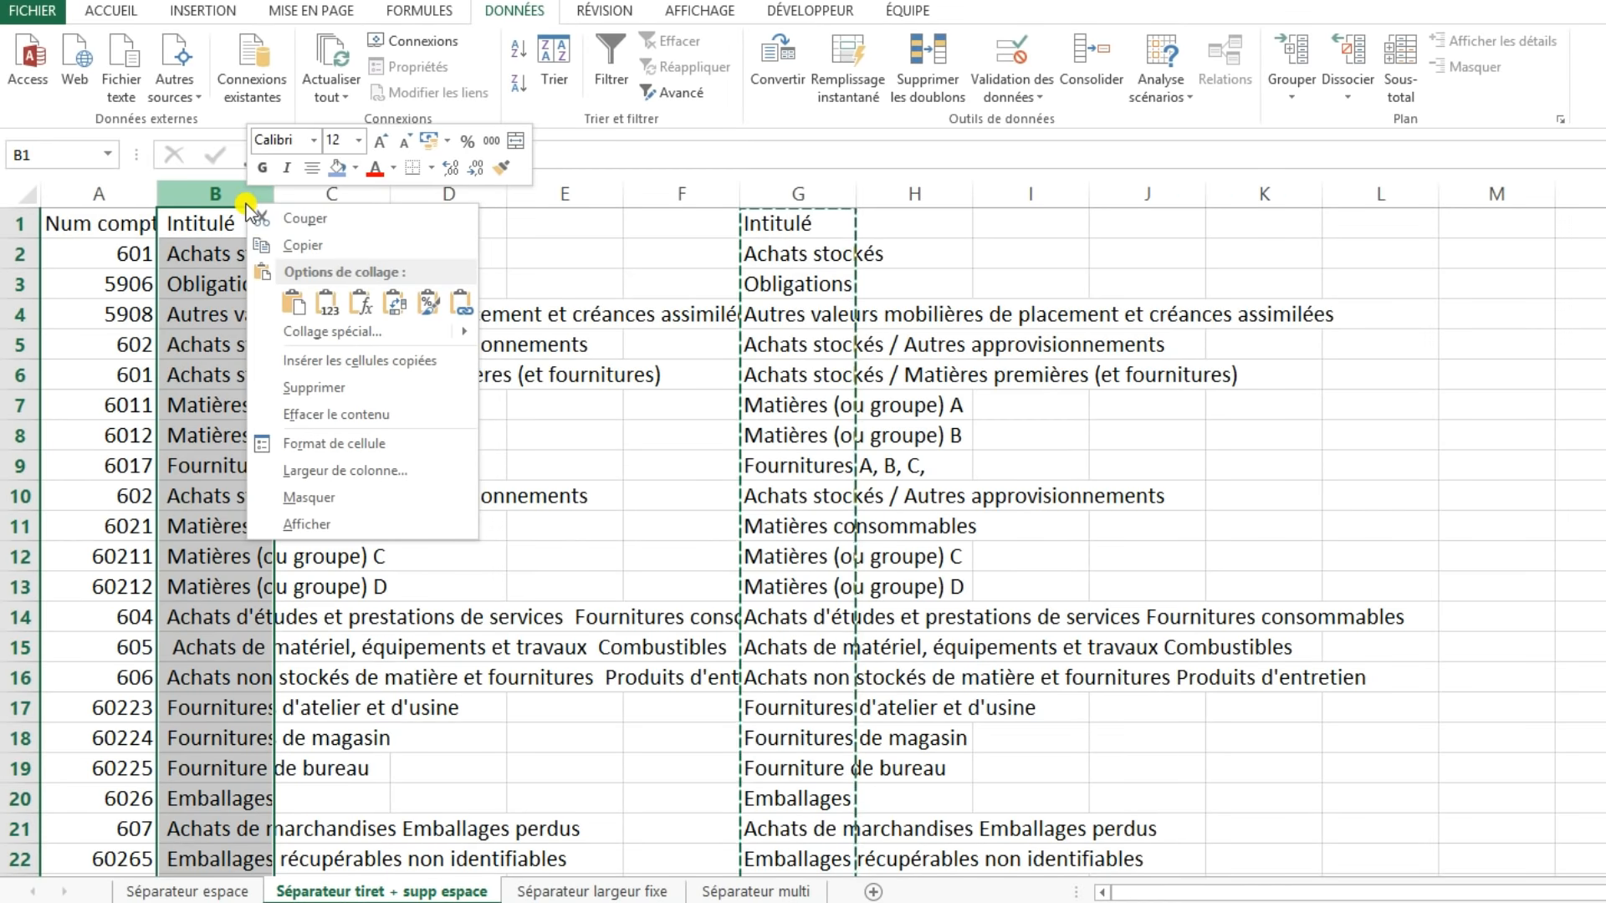
left_click(327, 303)
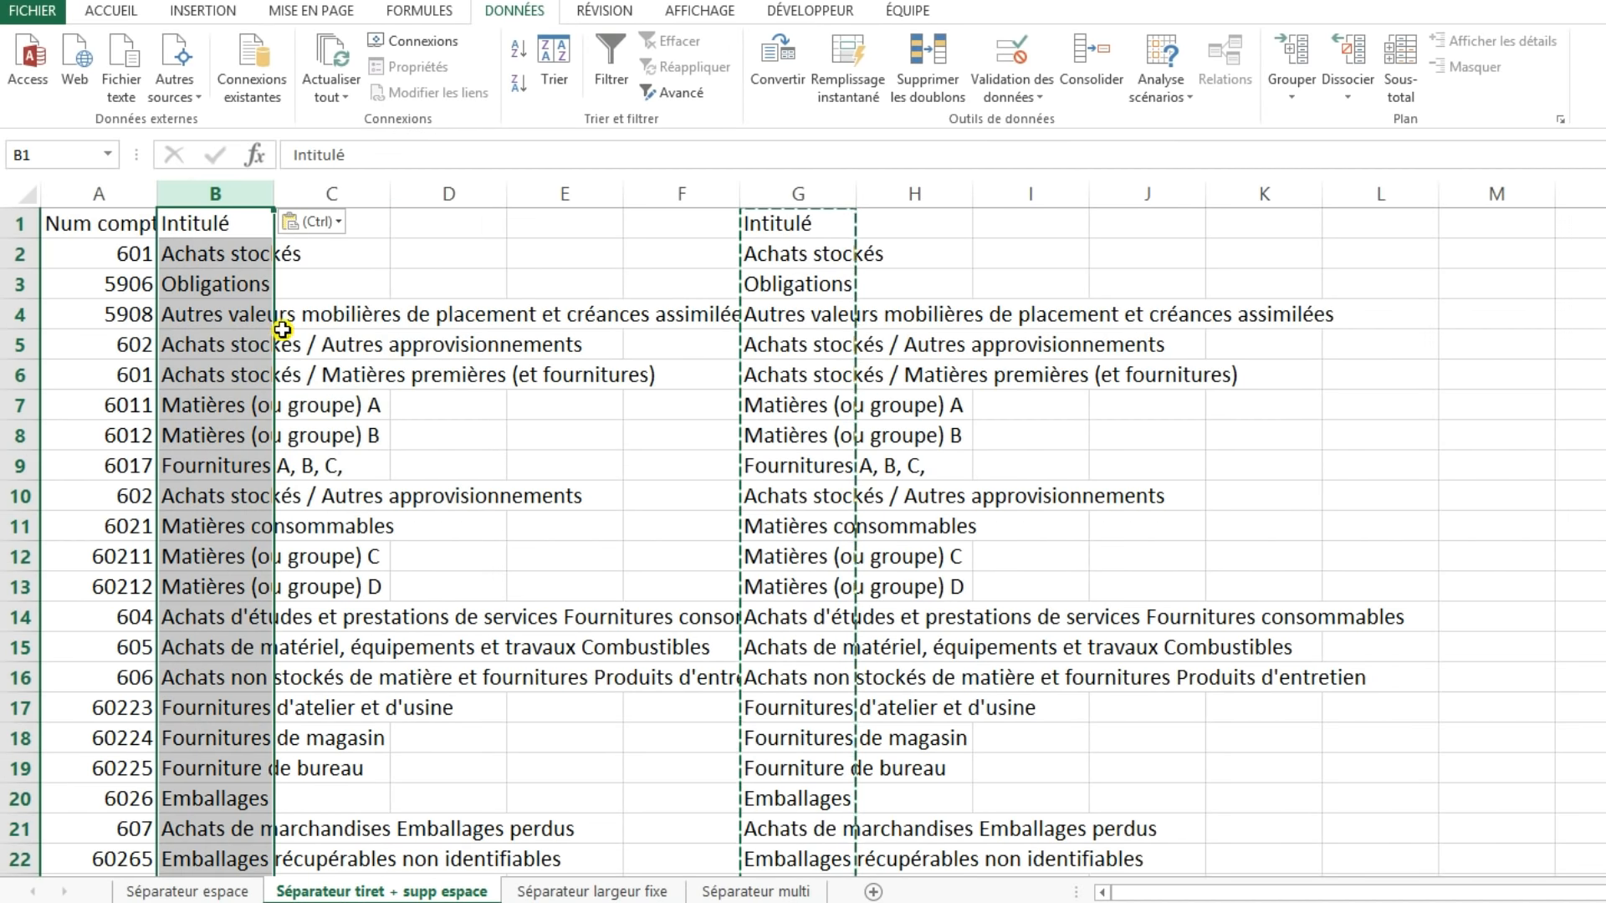
left_click(395, 314)
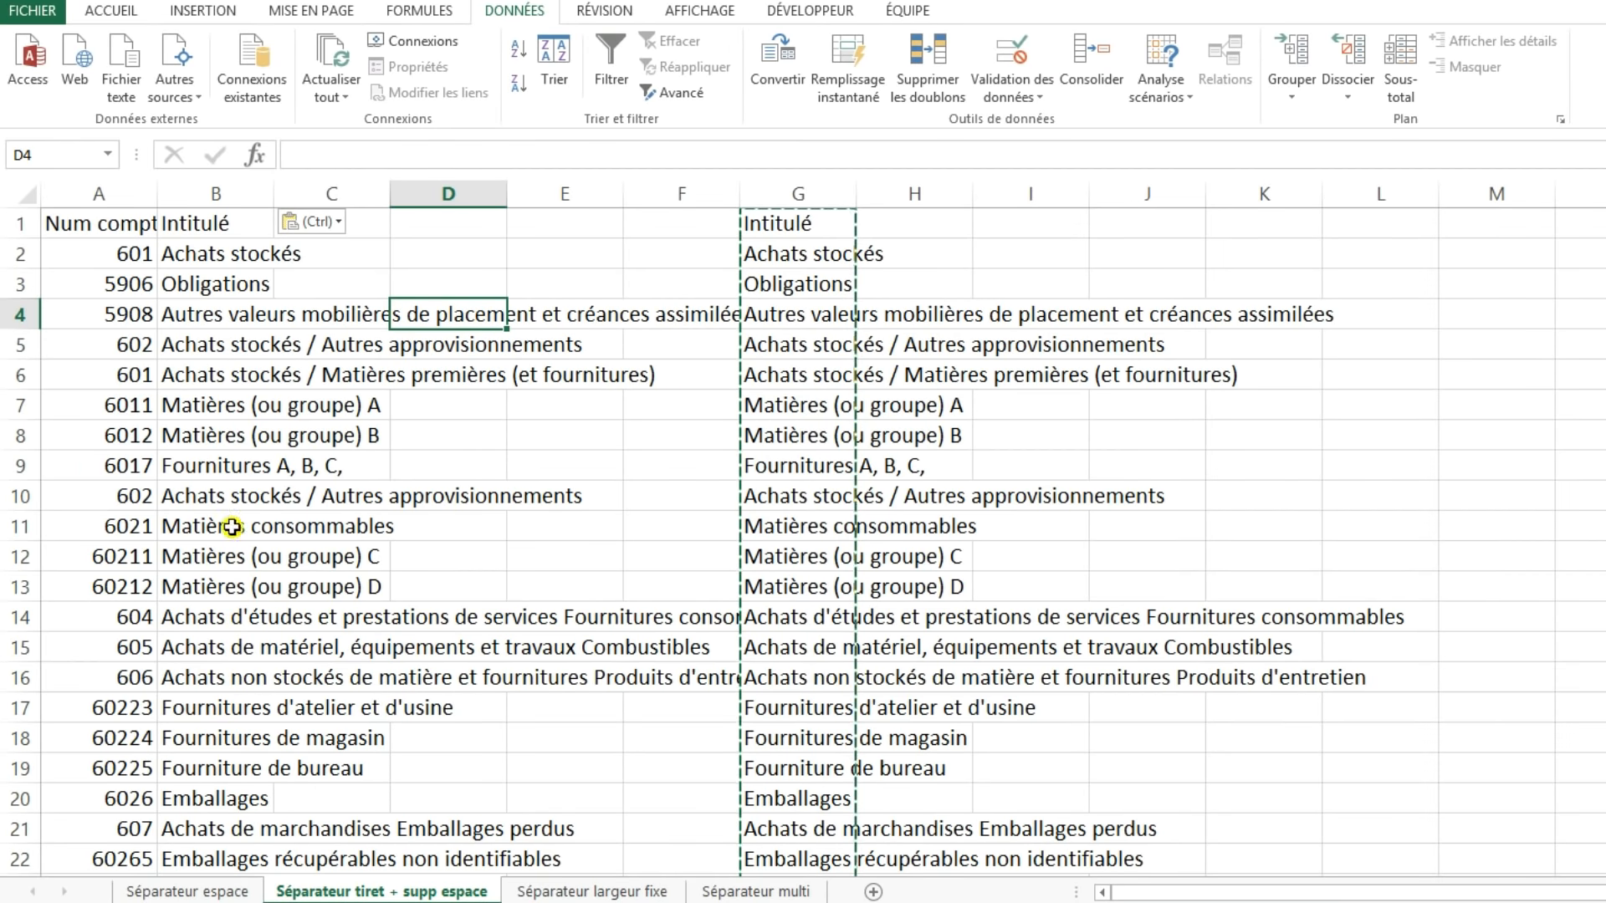
- Delete the helper column G and open the Séparateur largeur fixe sheet
right_click(780, 195)
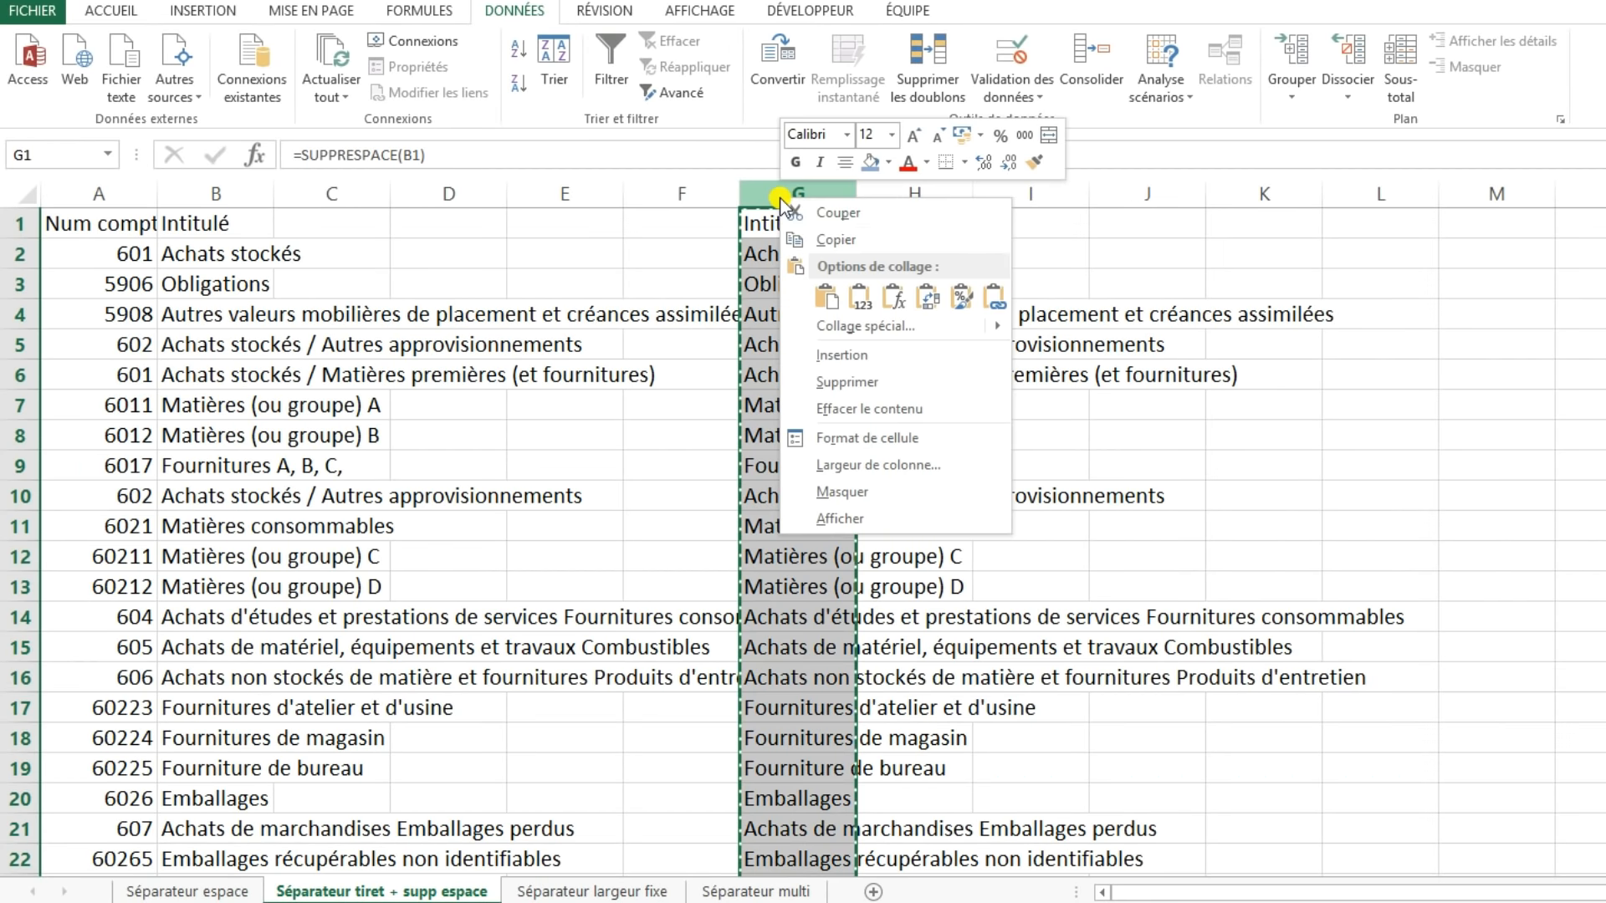
left_click(878, 383)
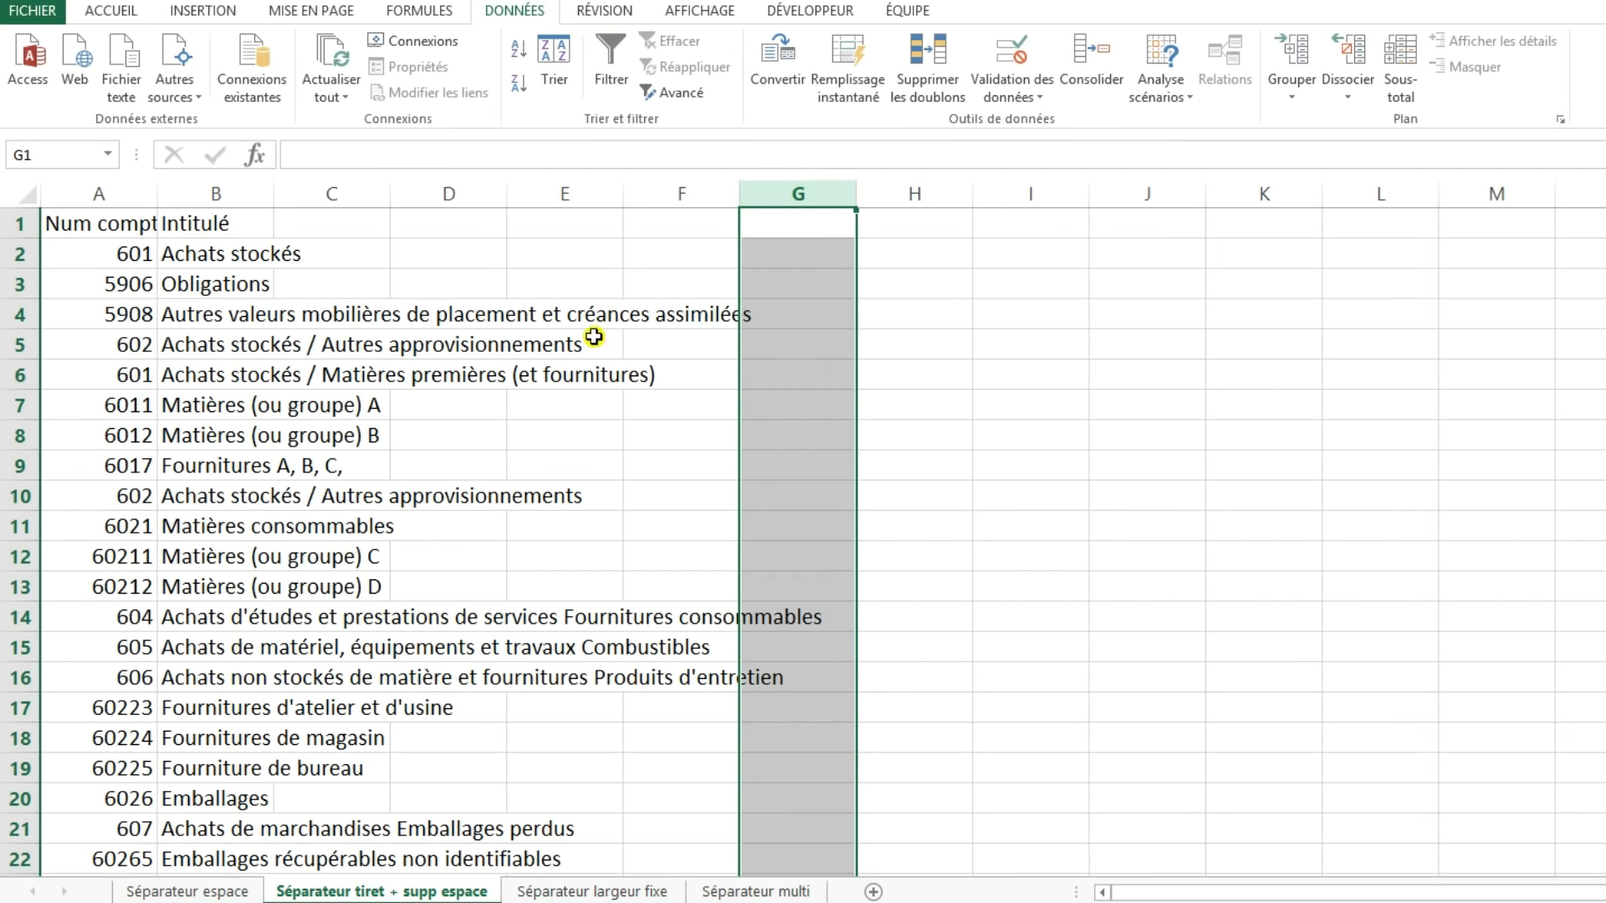
left_click(585, 375)
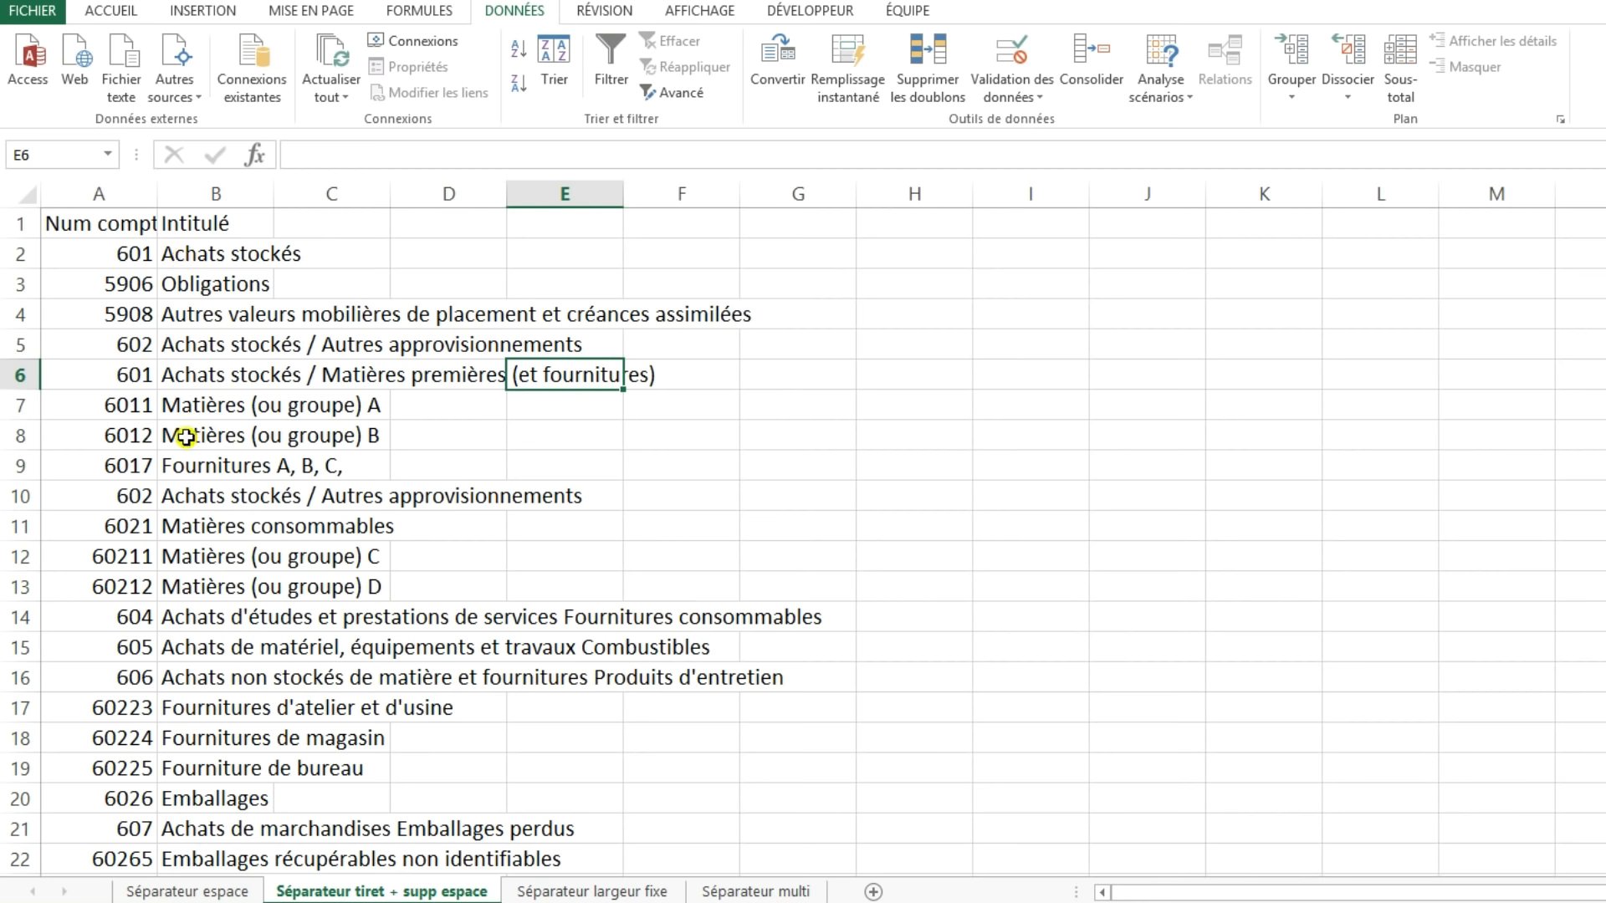
left_click(519, 891)
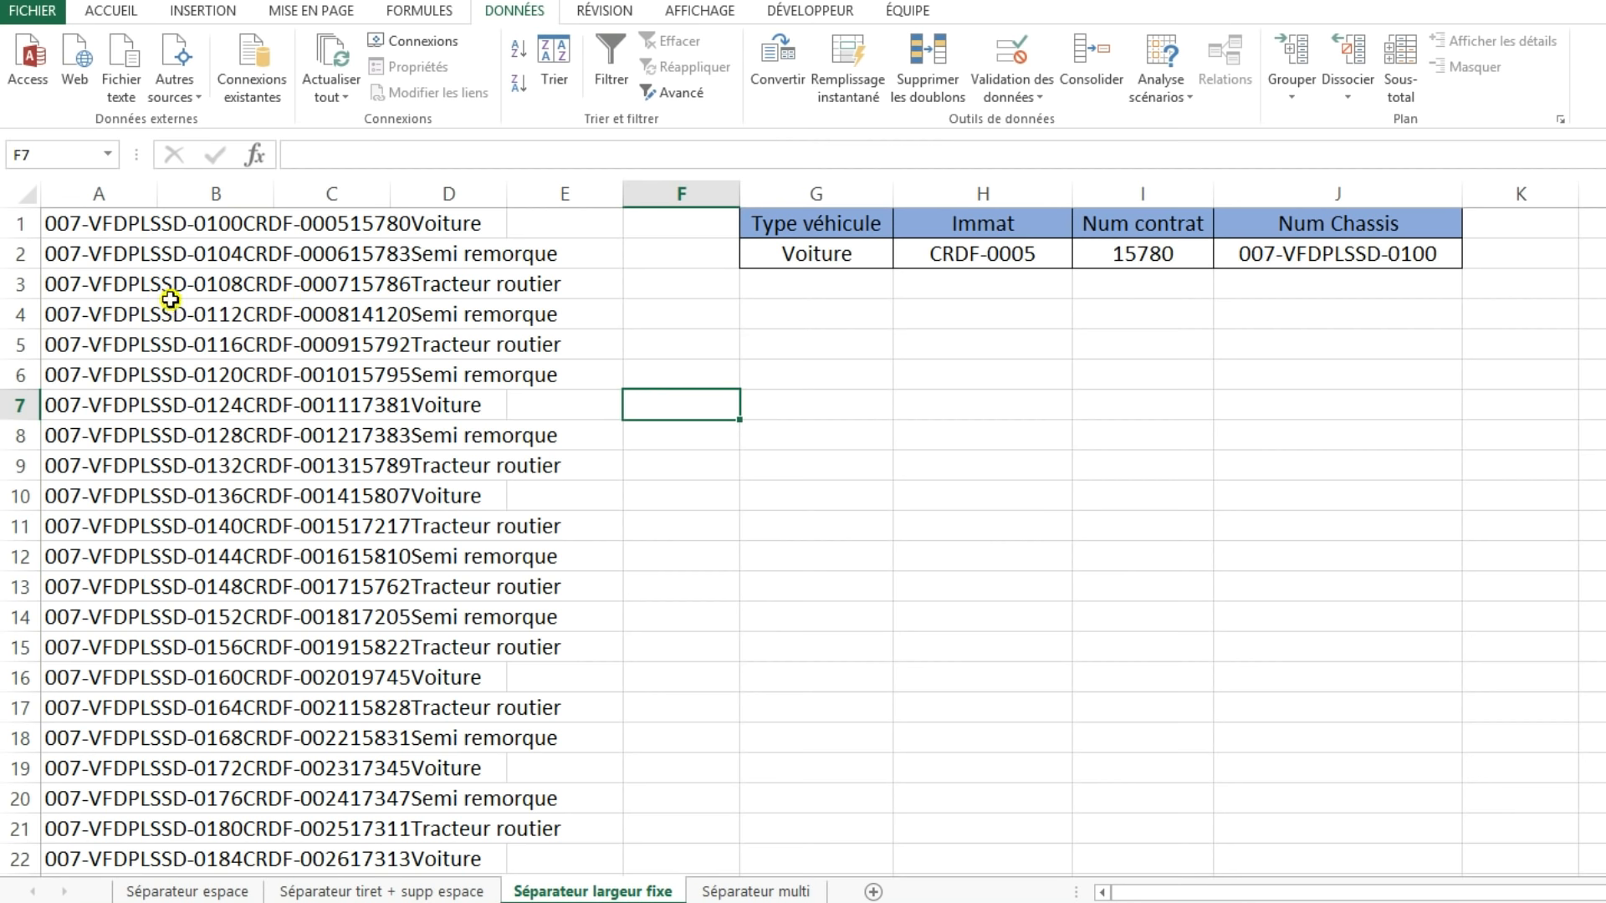
left_click(95, 194)
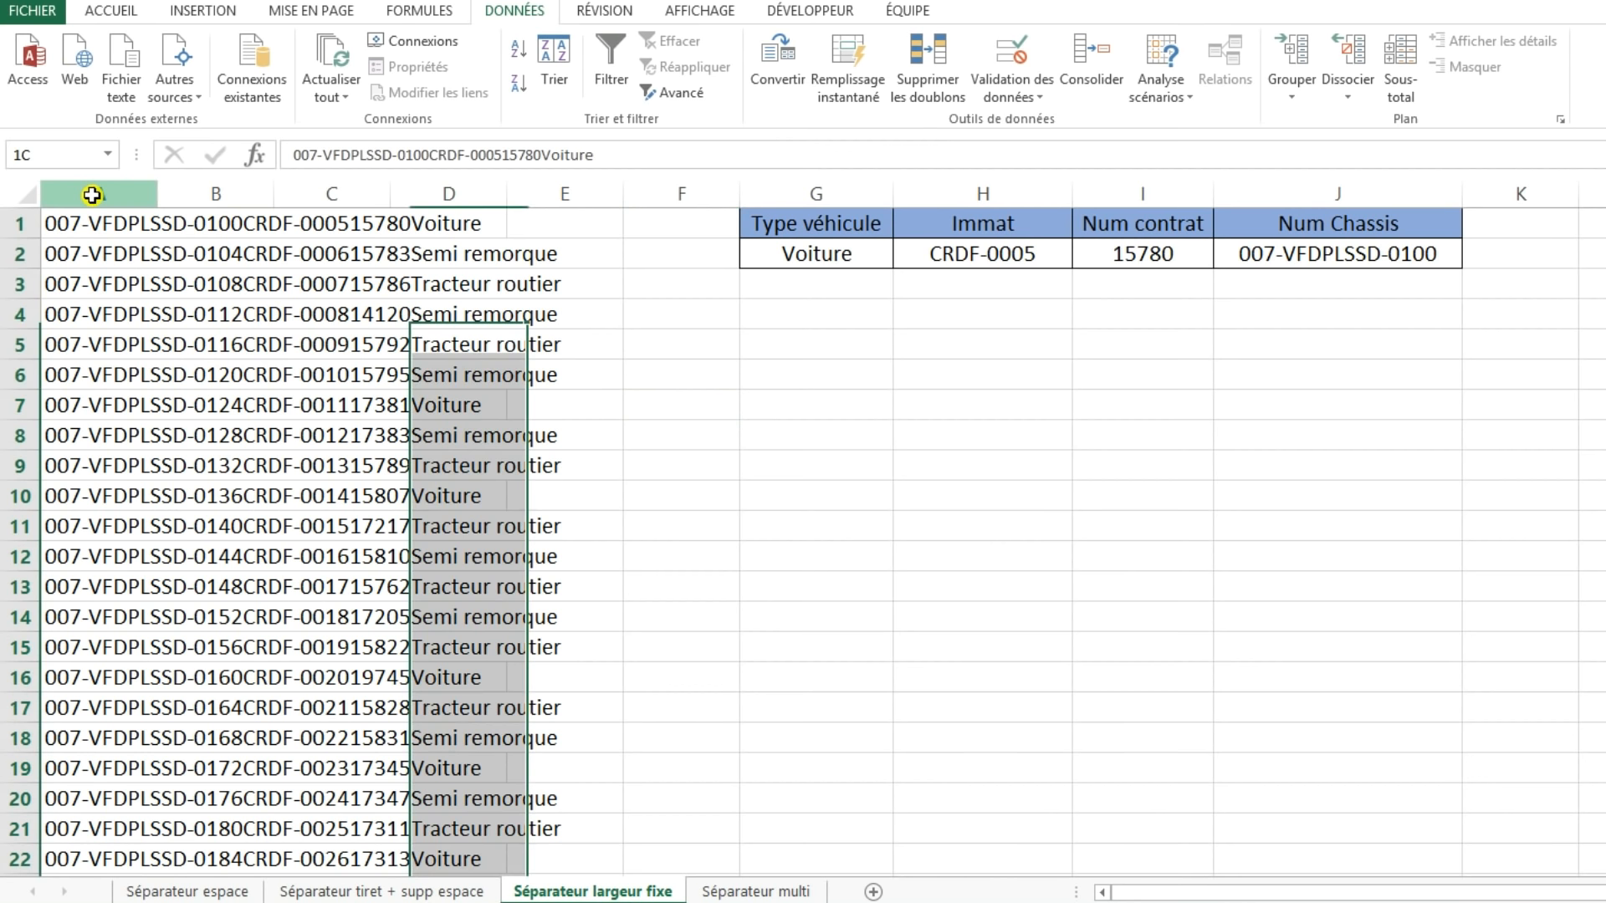
left_click(767, 73)
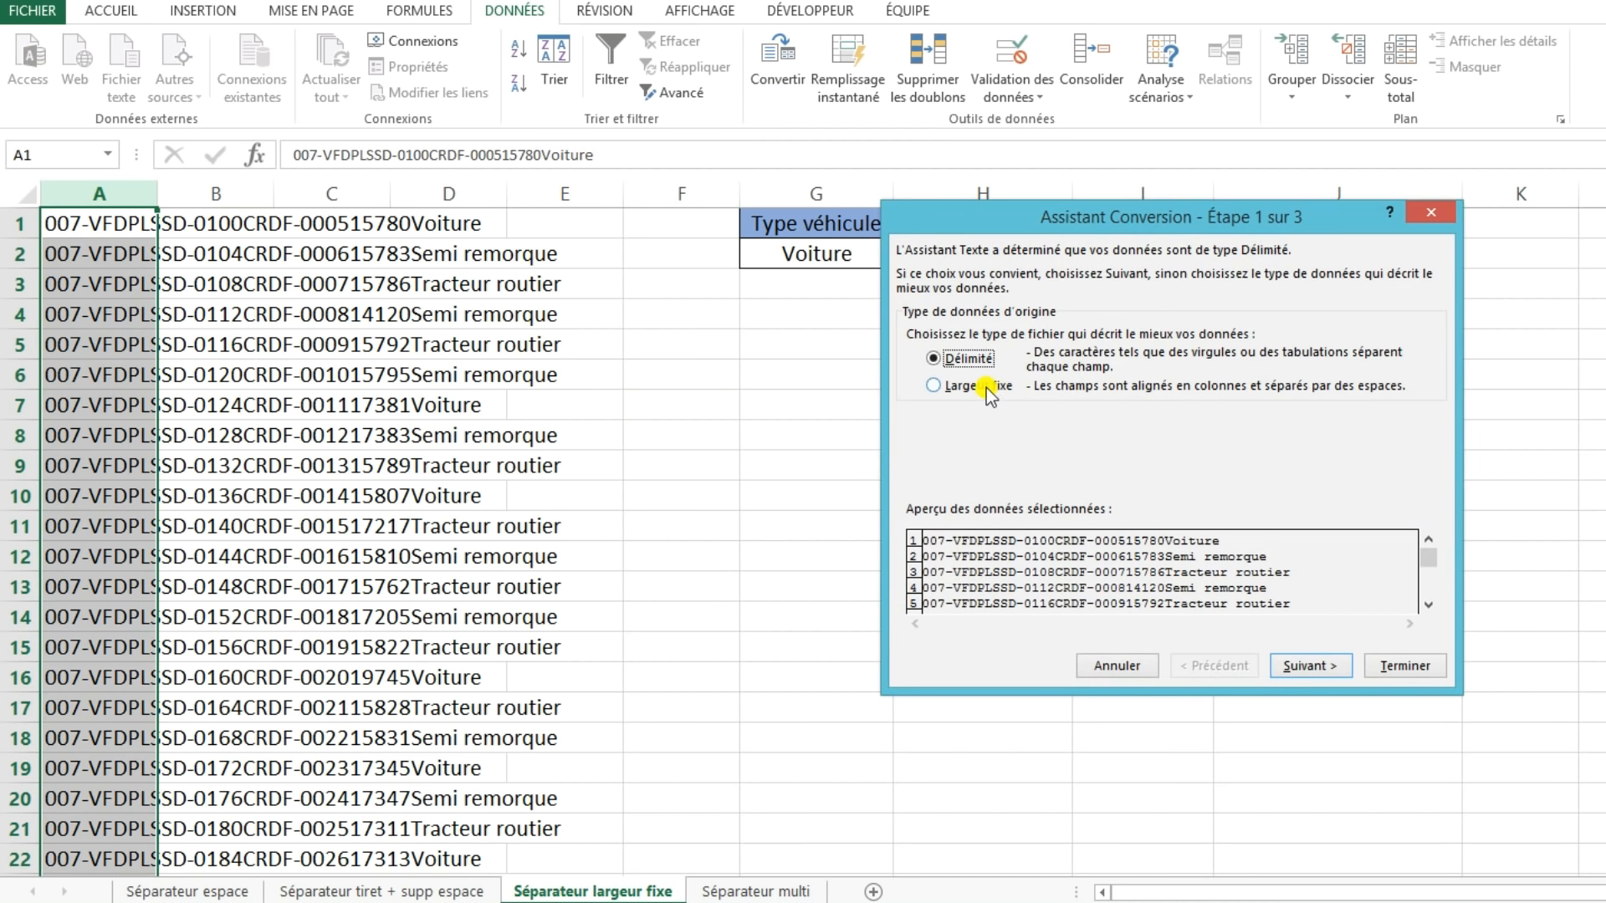
left_click(941, 386)
left_click_drag(1116, 227, 1093, 335)
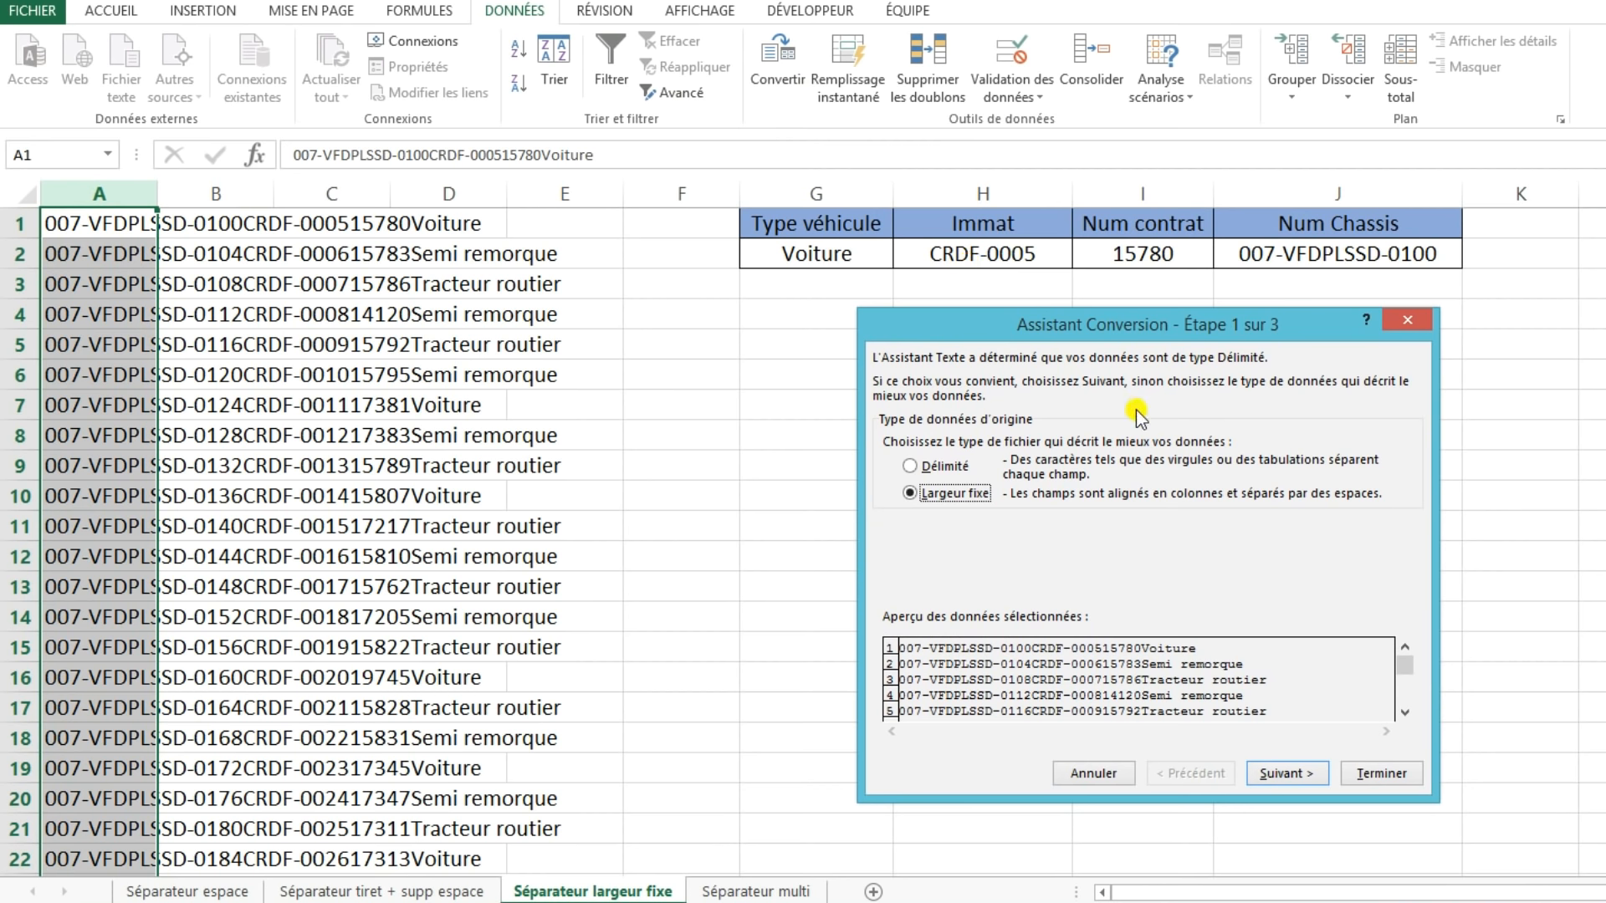
left_click_drag(1198, 331, 1187, 315)
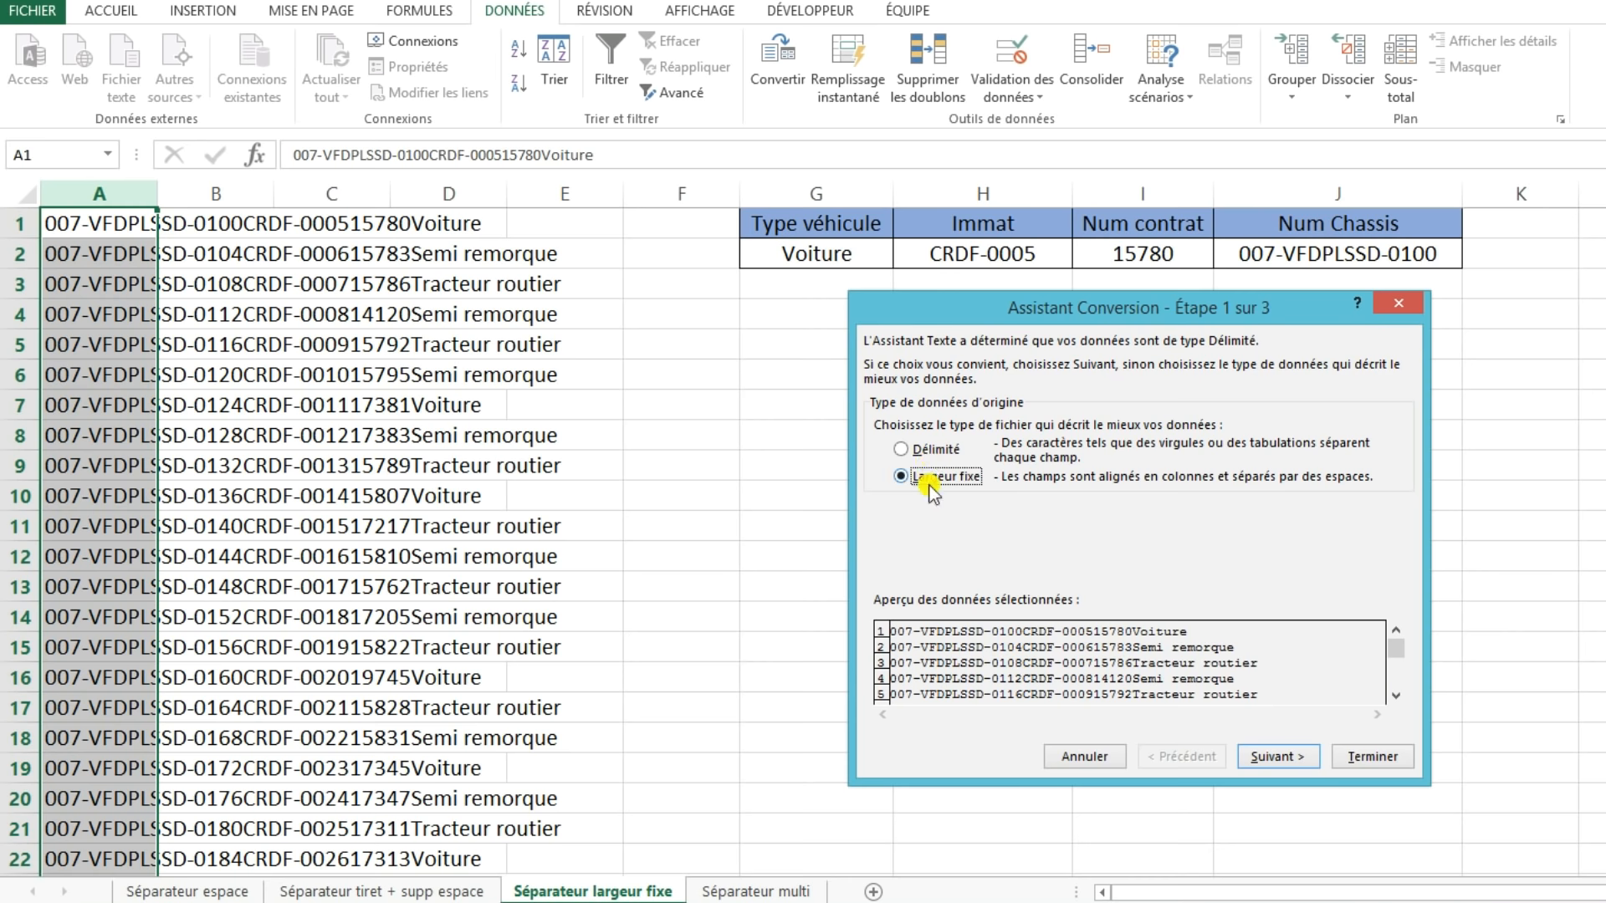
left_click(1273, 757)
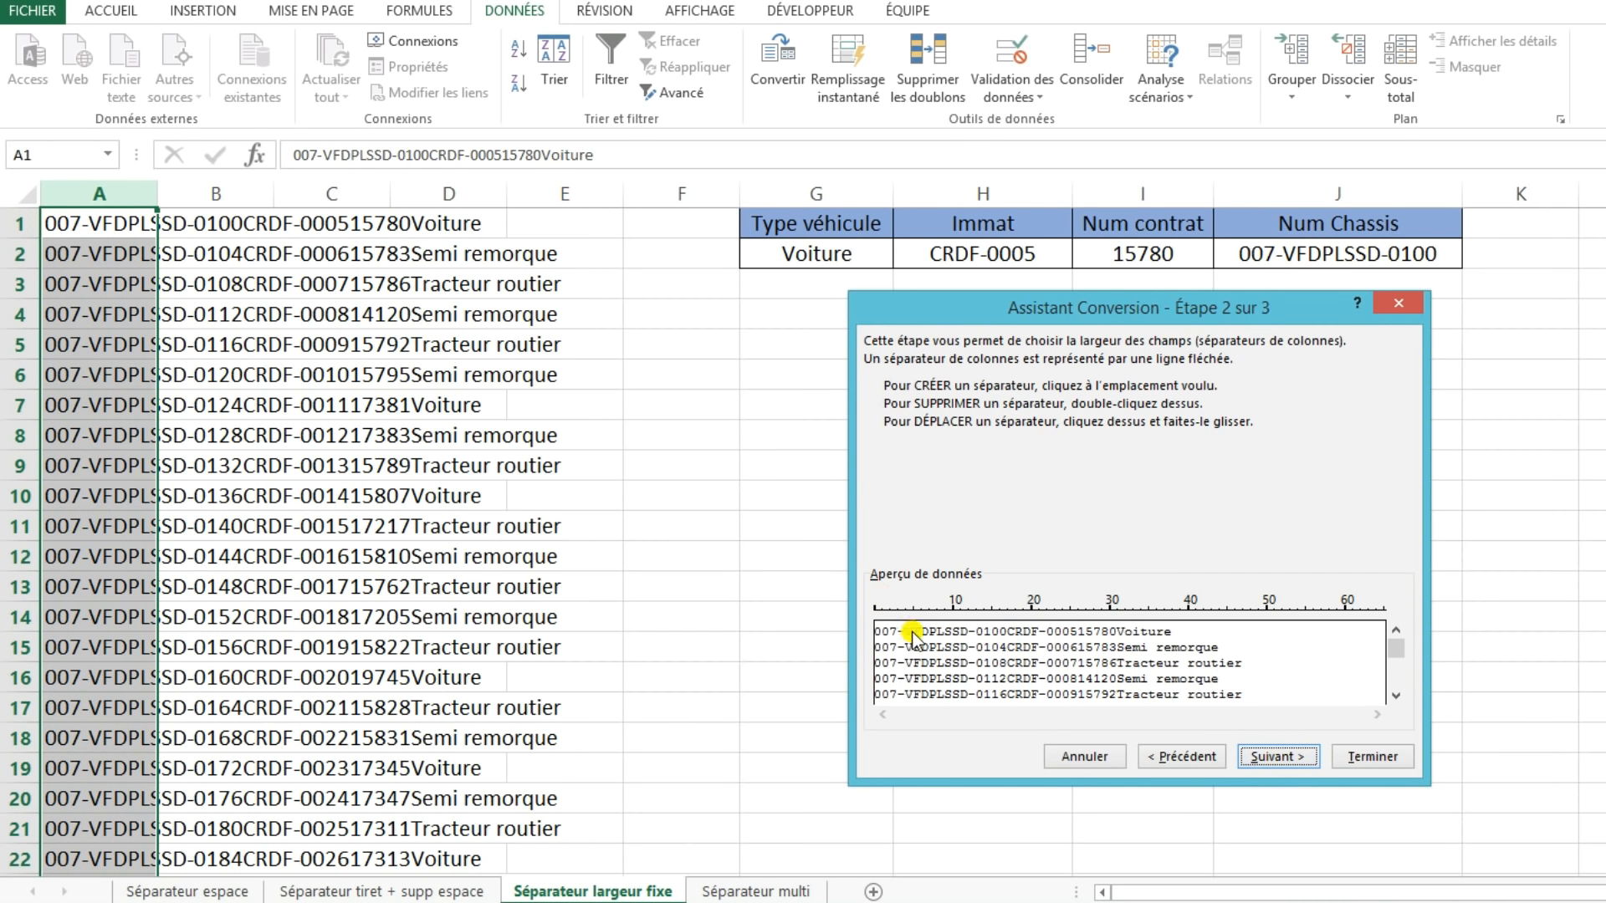
left_click(937, 624)
left_click(992, 617)
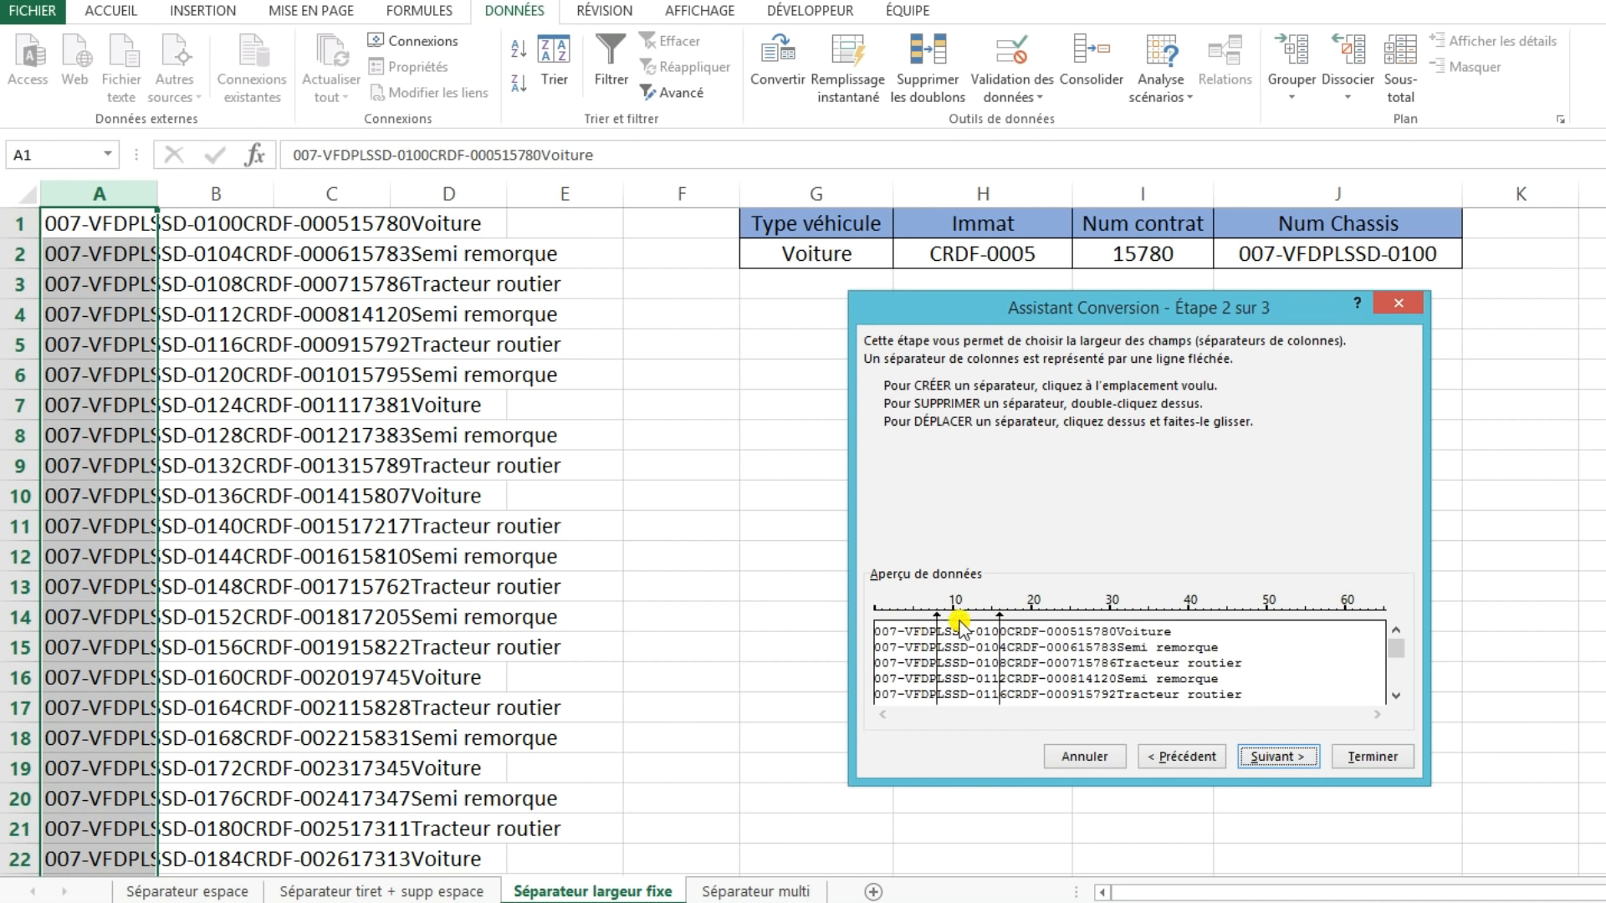
left_click_drag(1001, 619, 860, 655)
left_click_drag(938, 619, 858, 621)
left_click(1398, 303)
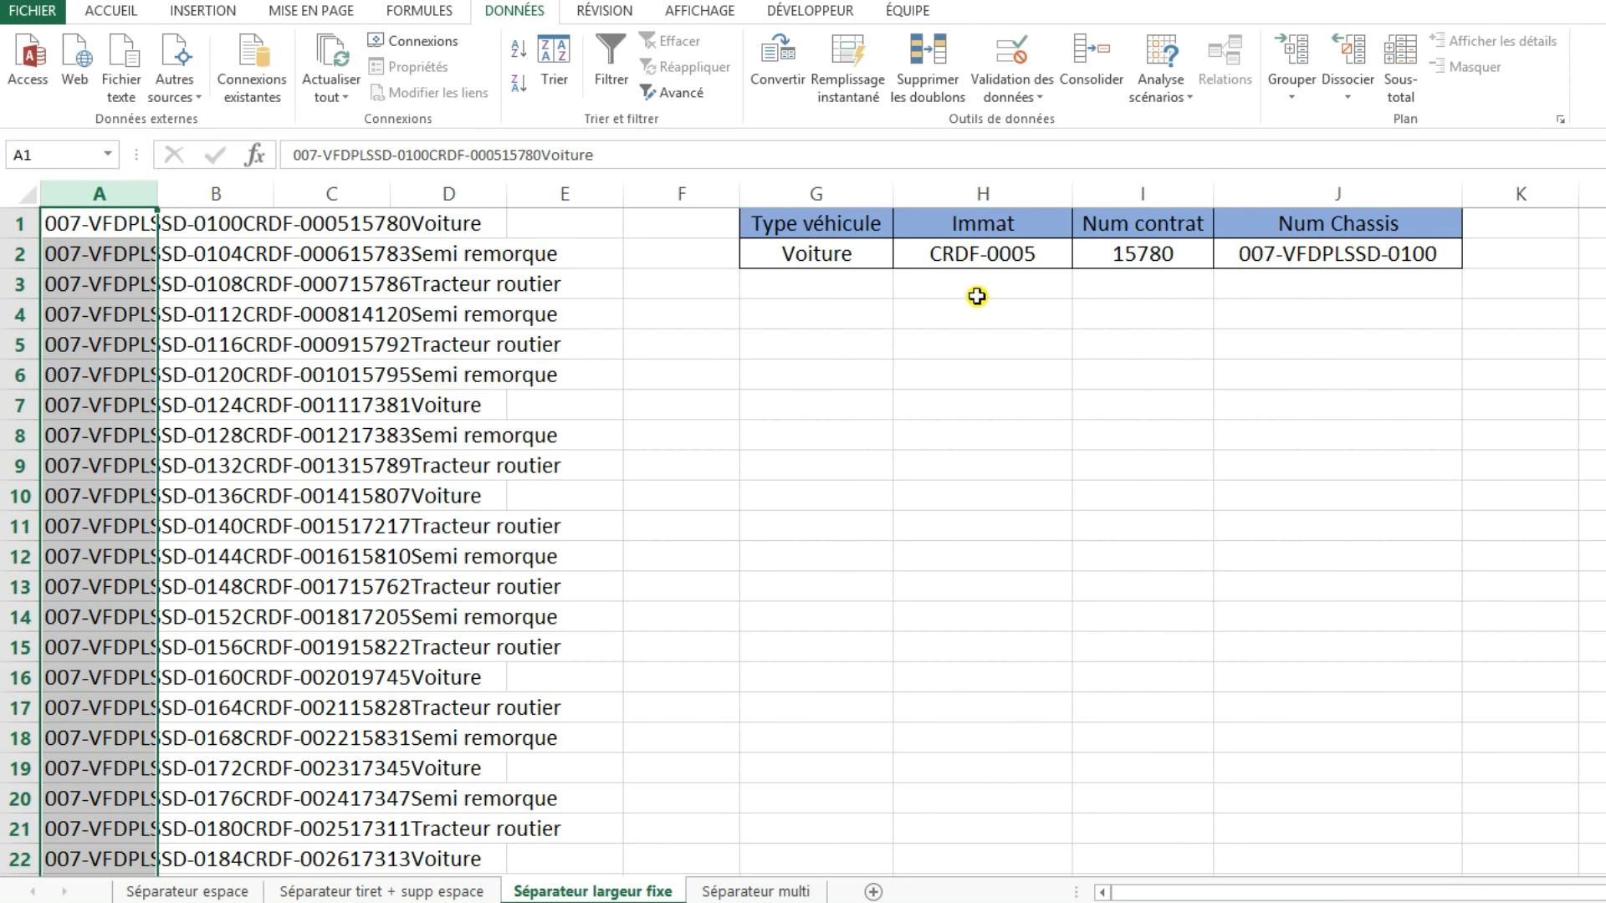
- Enter =NBCAR(H2) in H3 to count the characters of the sample Immat value
left_click(981, 286)
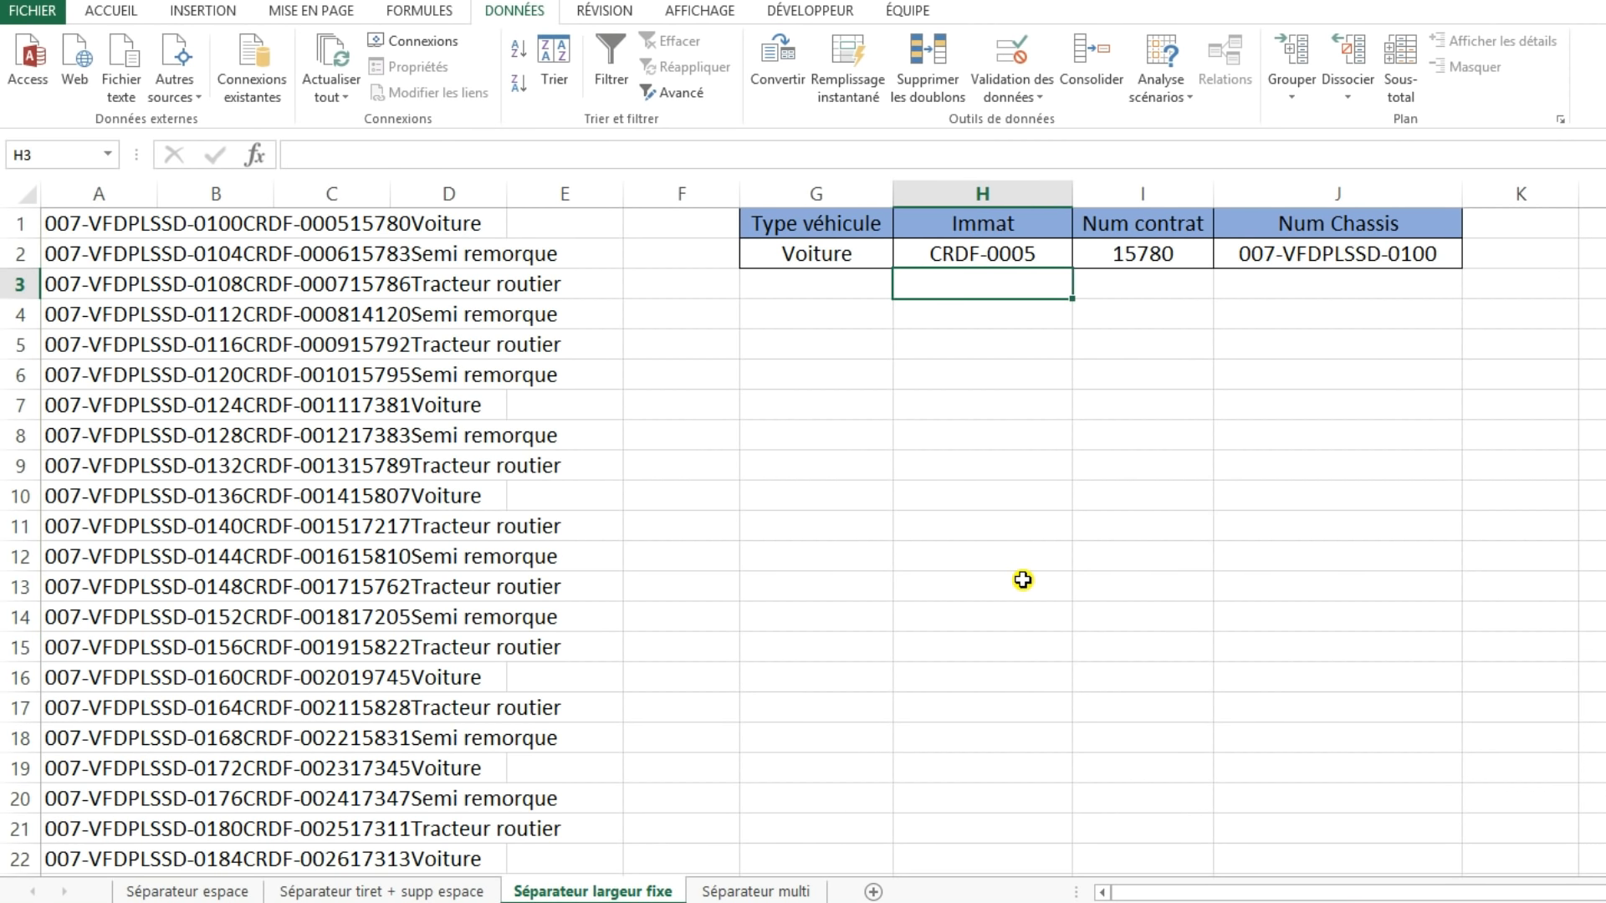
type("=NB")
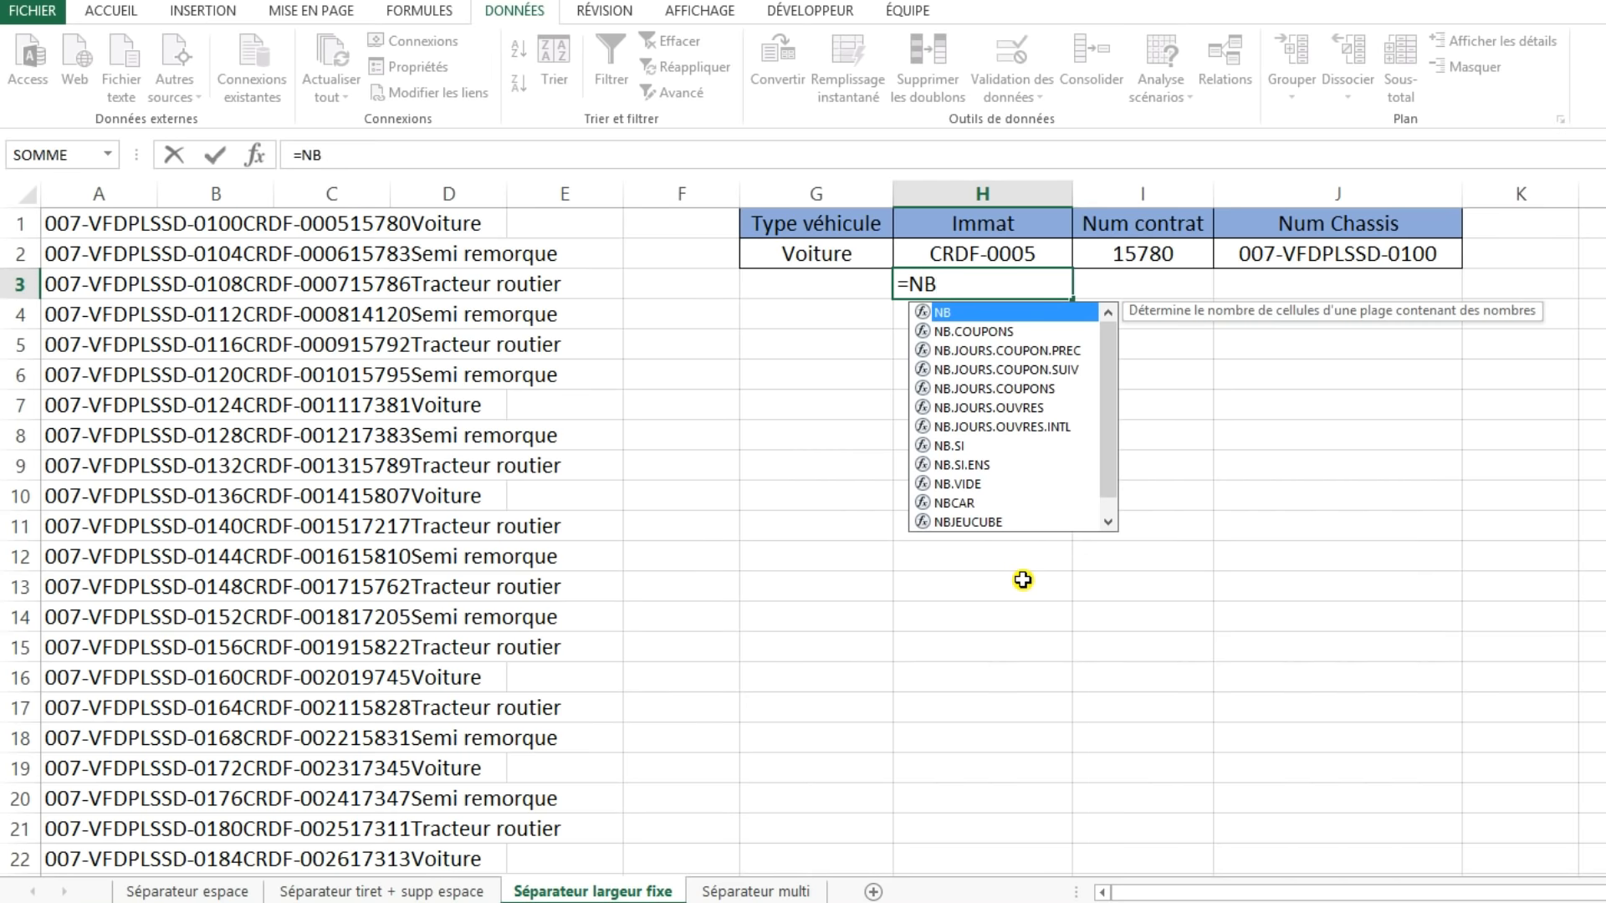
double_click(992, 503)
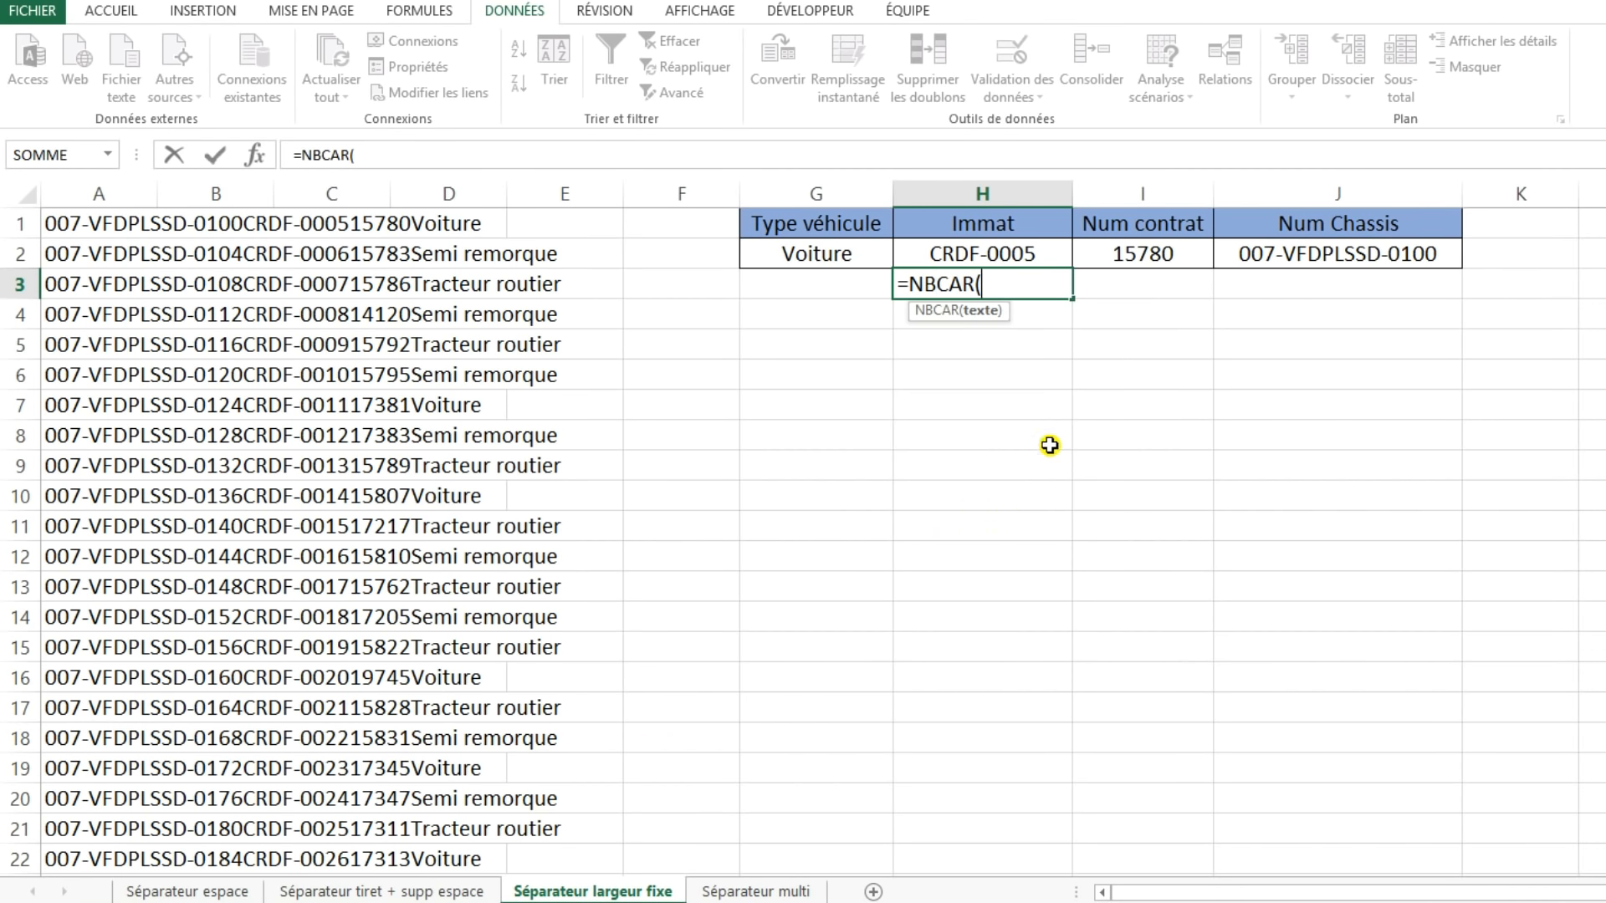
left_click(1011, 254)
type(")")
key("Return")
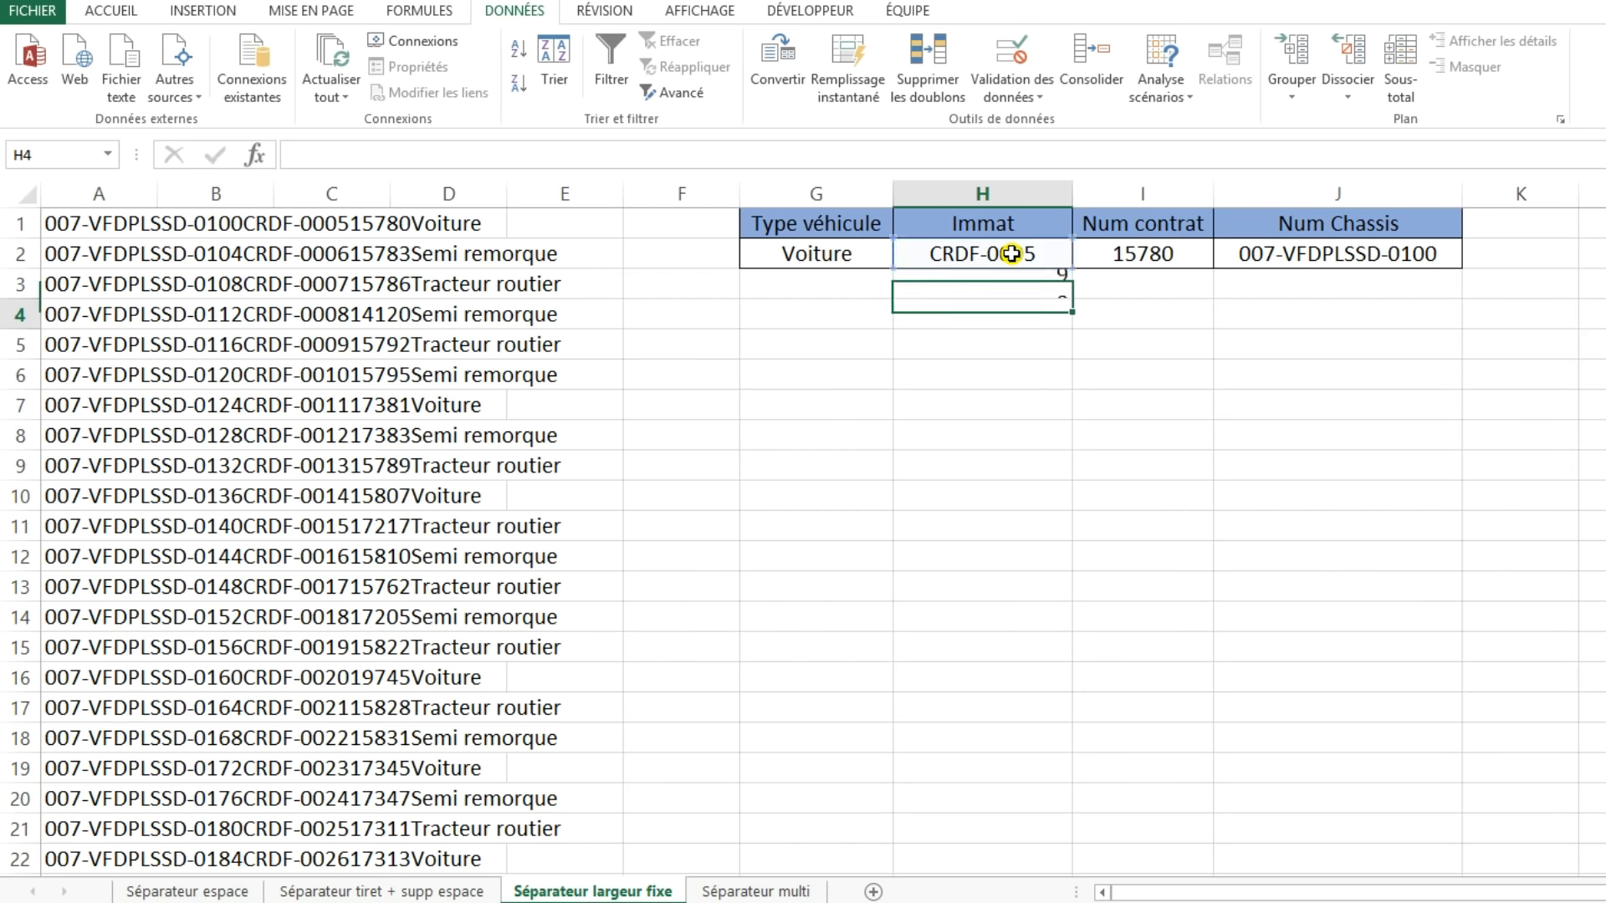
- Test the NBCAR count by adding a trailing space to the Immat value in H2 and removing it again
left_click(1011, 253)
left_click(536, 159)
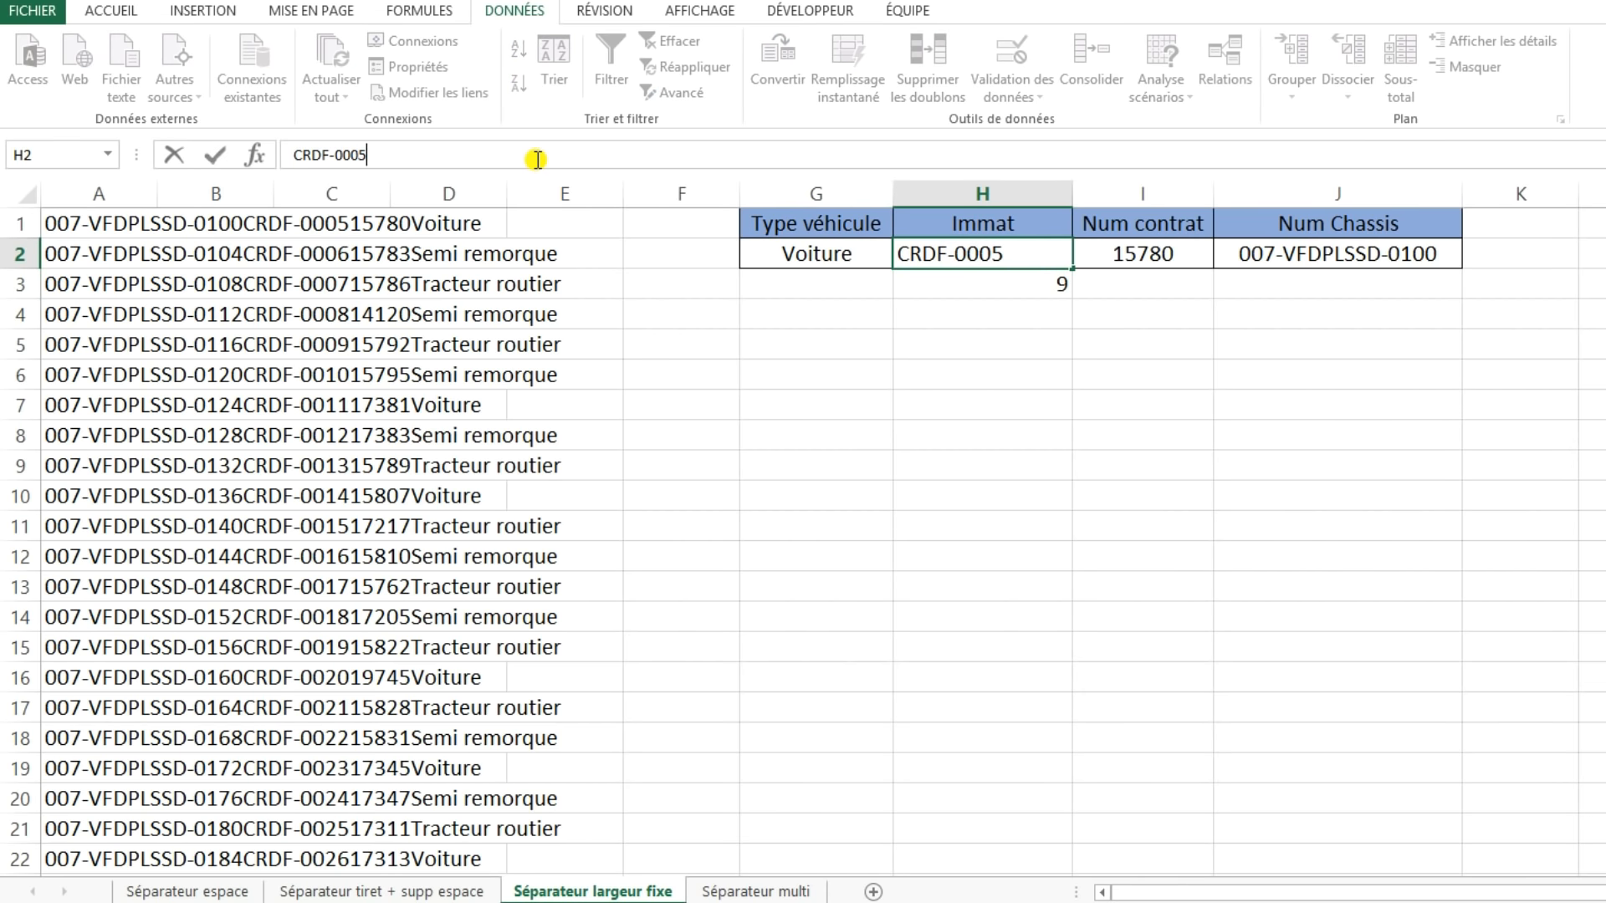
key("Return")
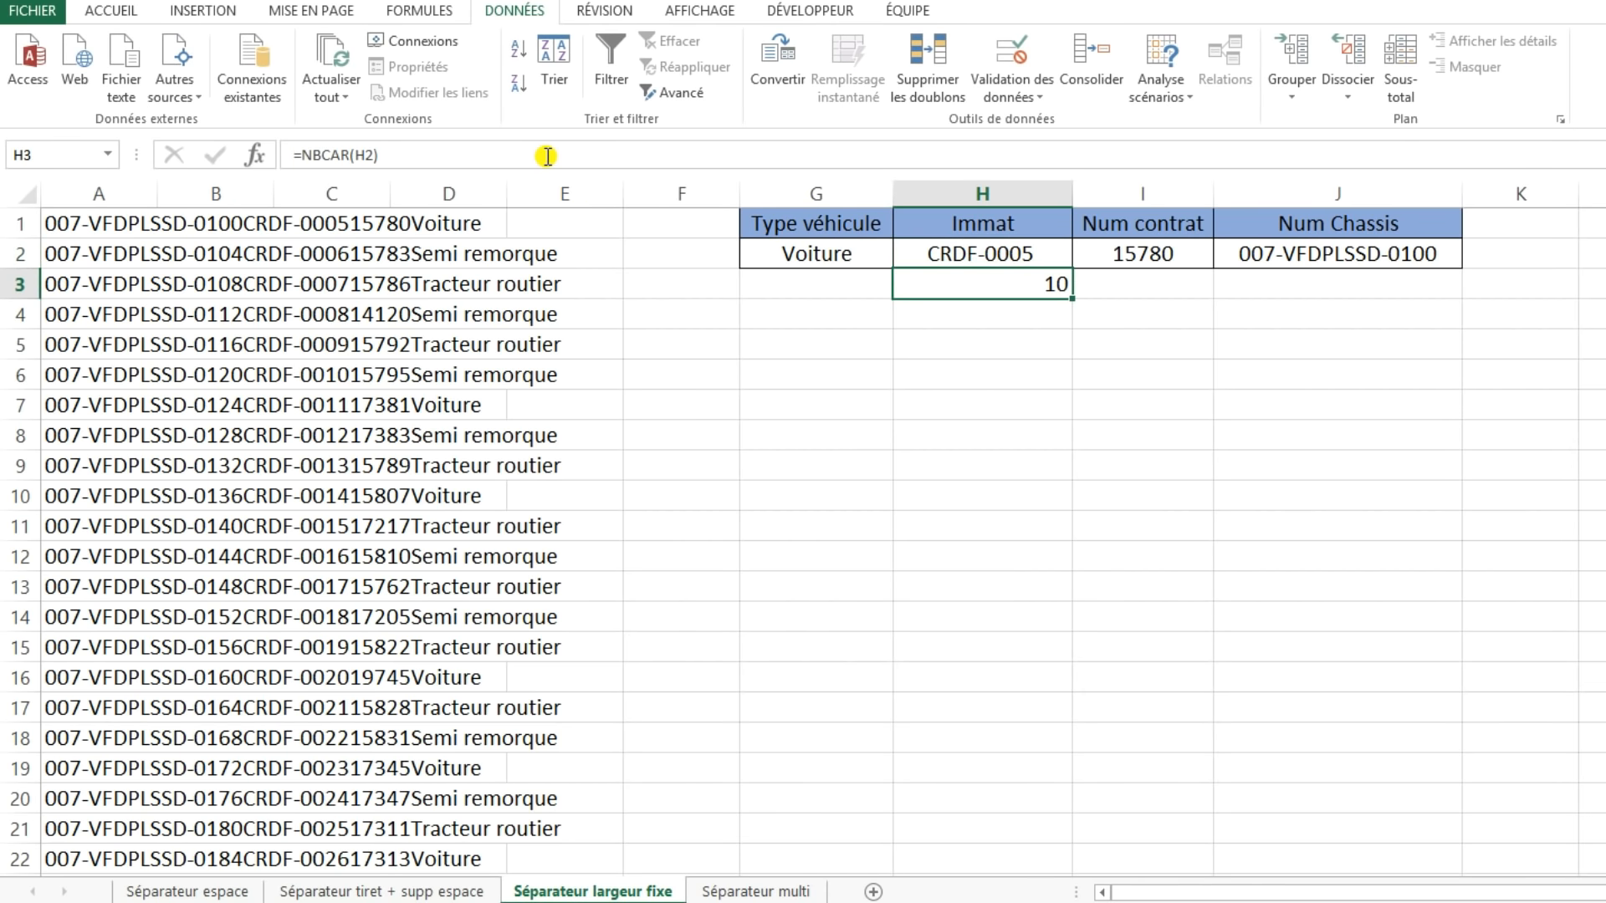
left_click(1059, 260)
left_click(439, 156)
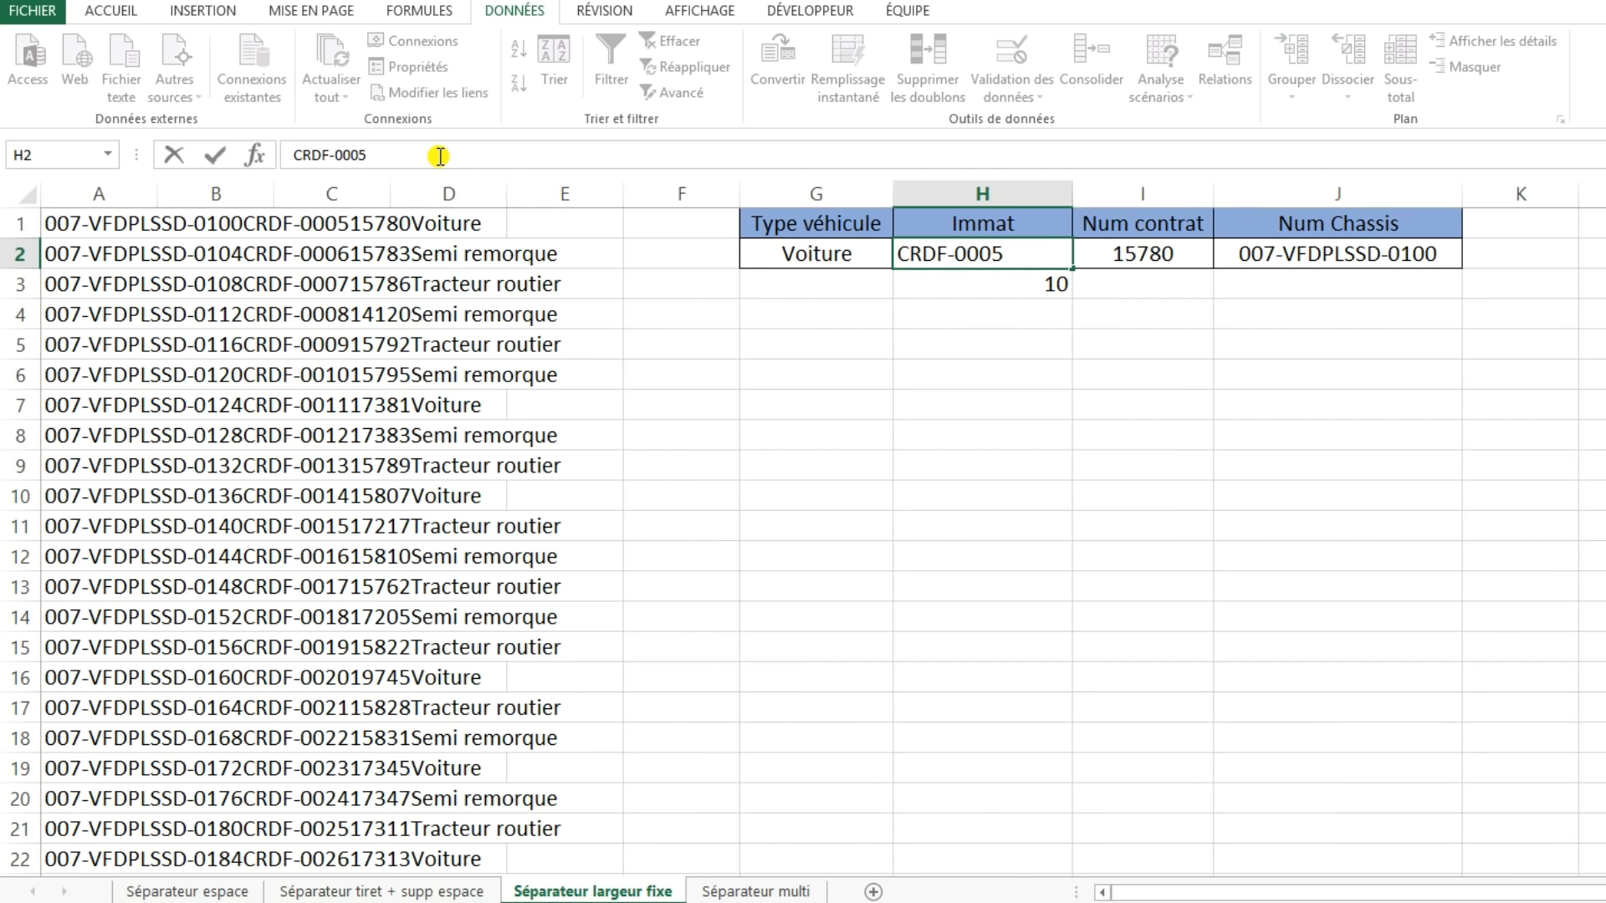
key("BackSpace")
key("Return")
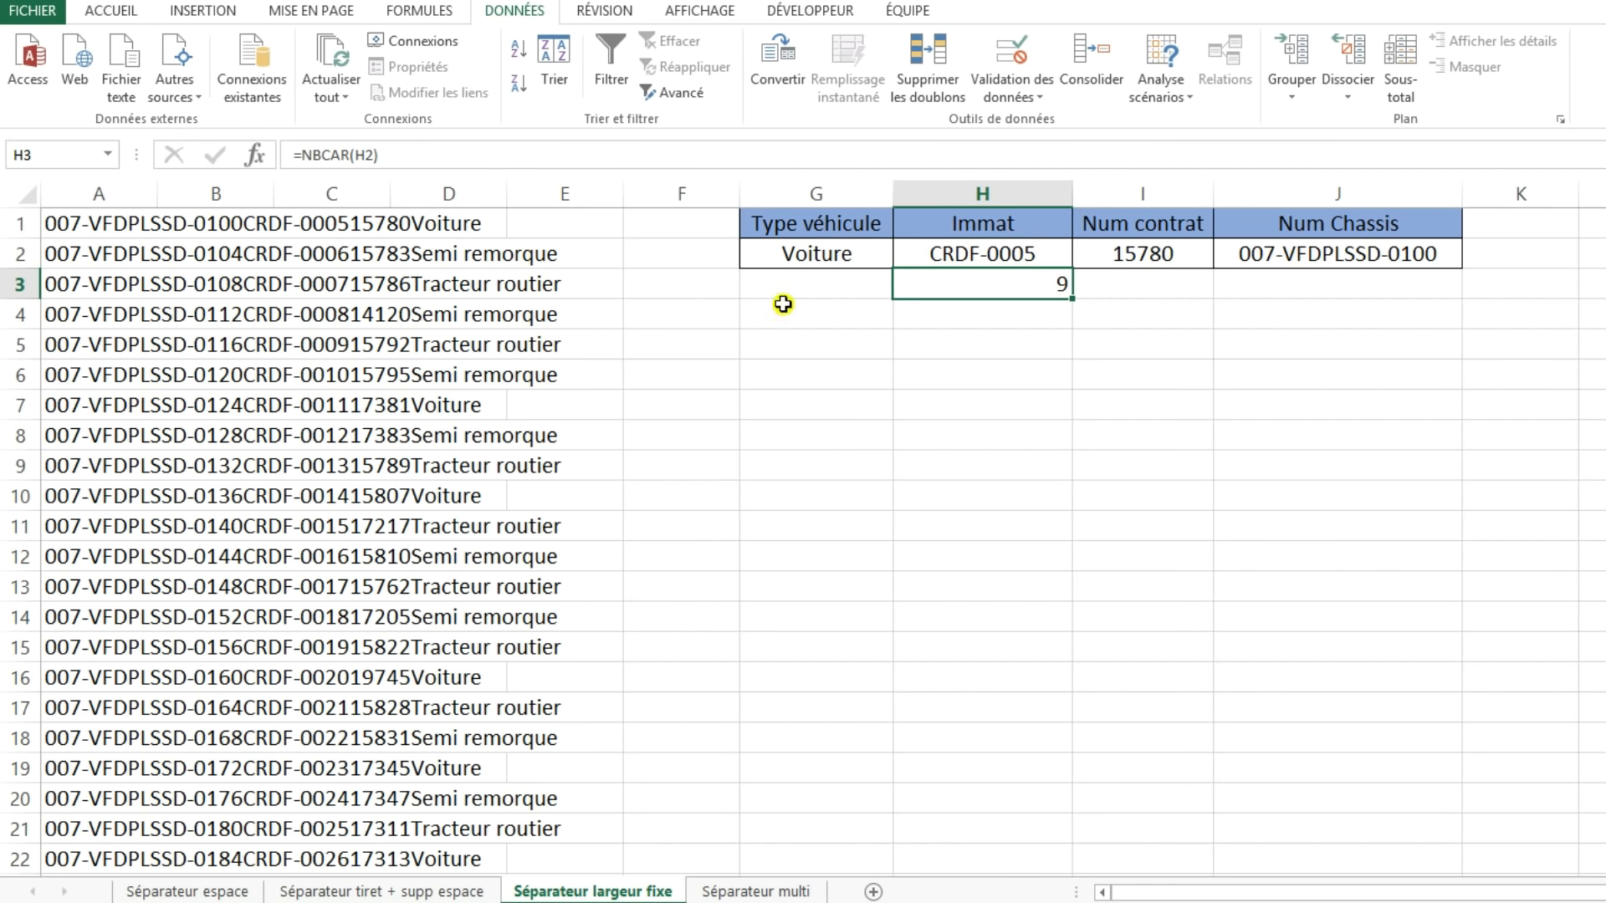
- Check the contract number in I2 for stray trailing characters and extend the NBCAR formula from H3 across to J3
left_click(1154, 251)
left_click(380, 160)
key("Return")
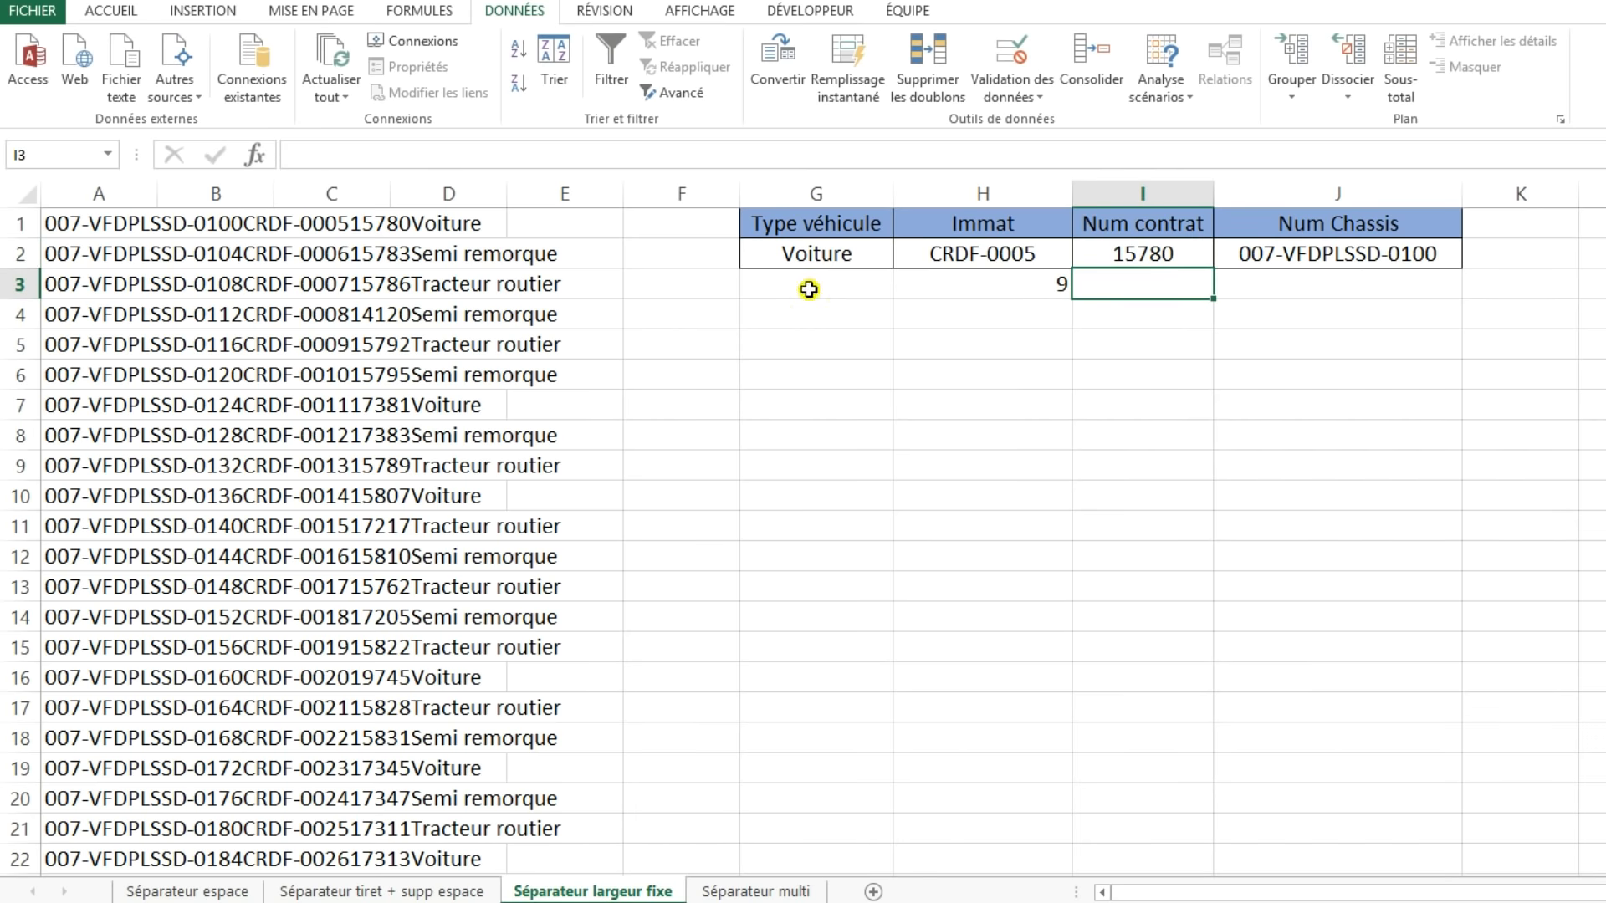
left_click(1054, 292)
left_click_drag(1070, 297, 1258, 287)
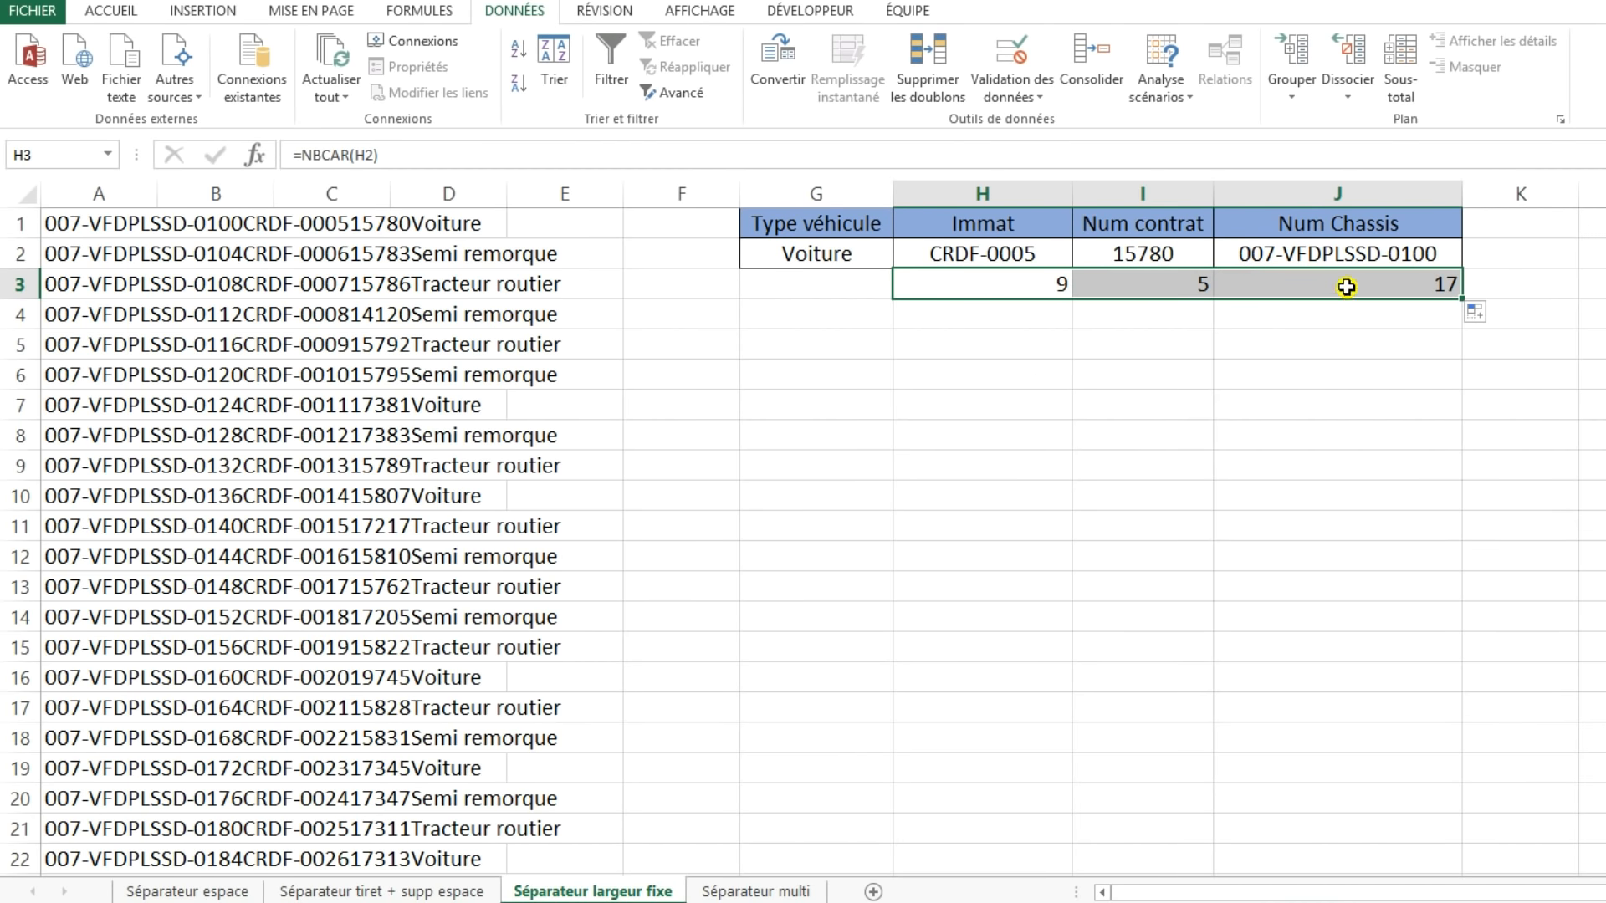
left_click(1342, 289)
left_click(1162, 289)
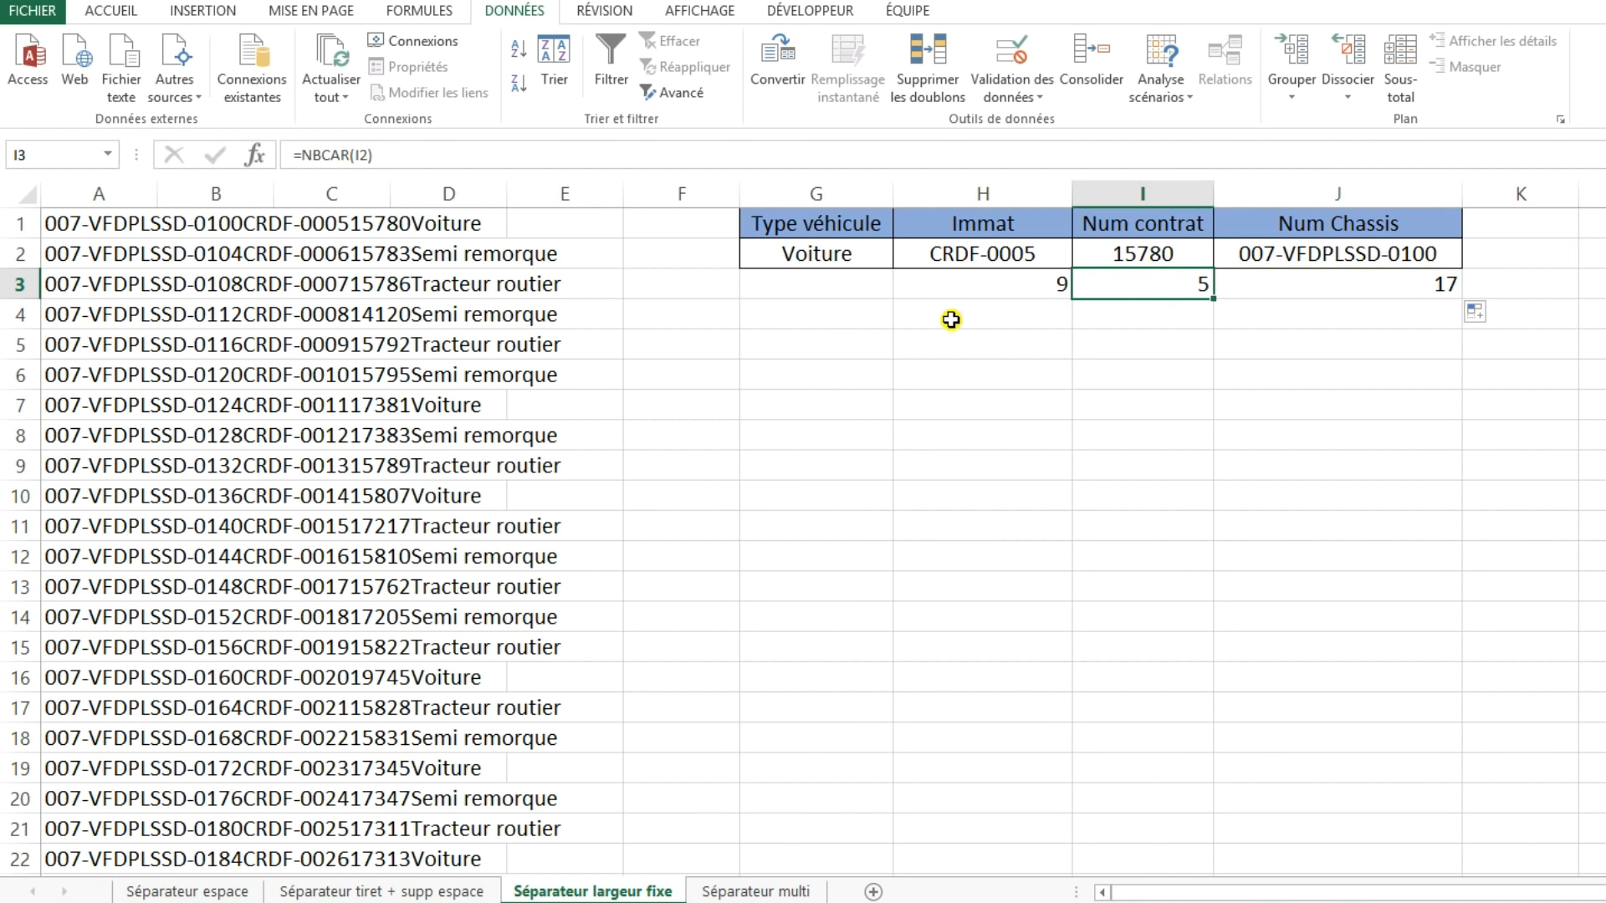
left_click(956, 289)
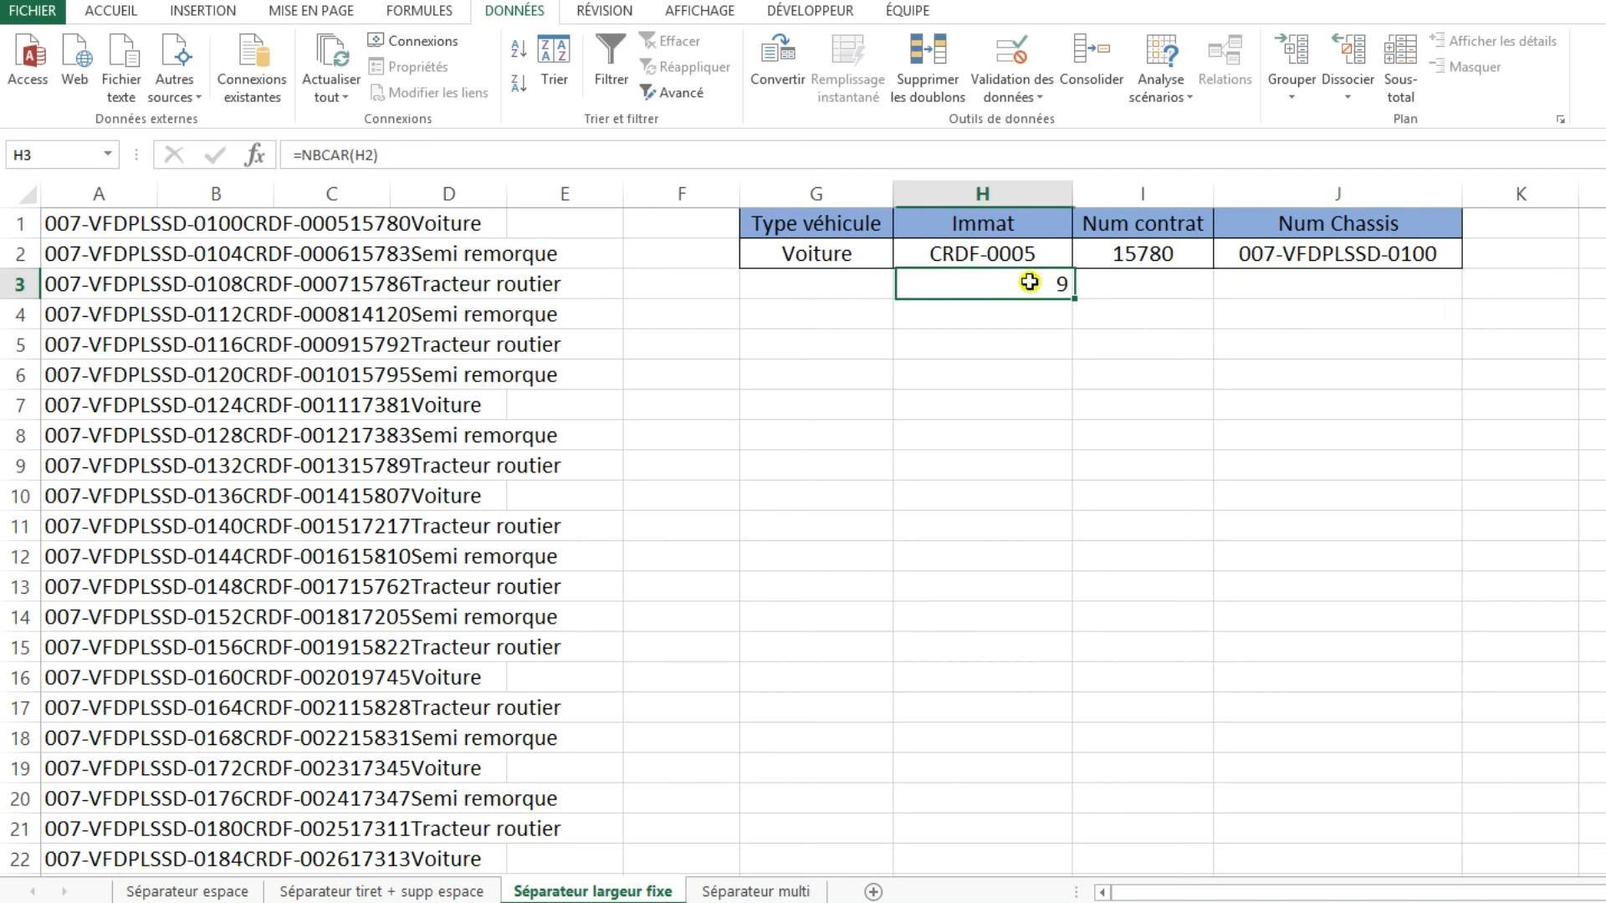
left_click(452, 651)
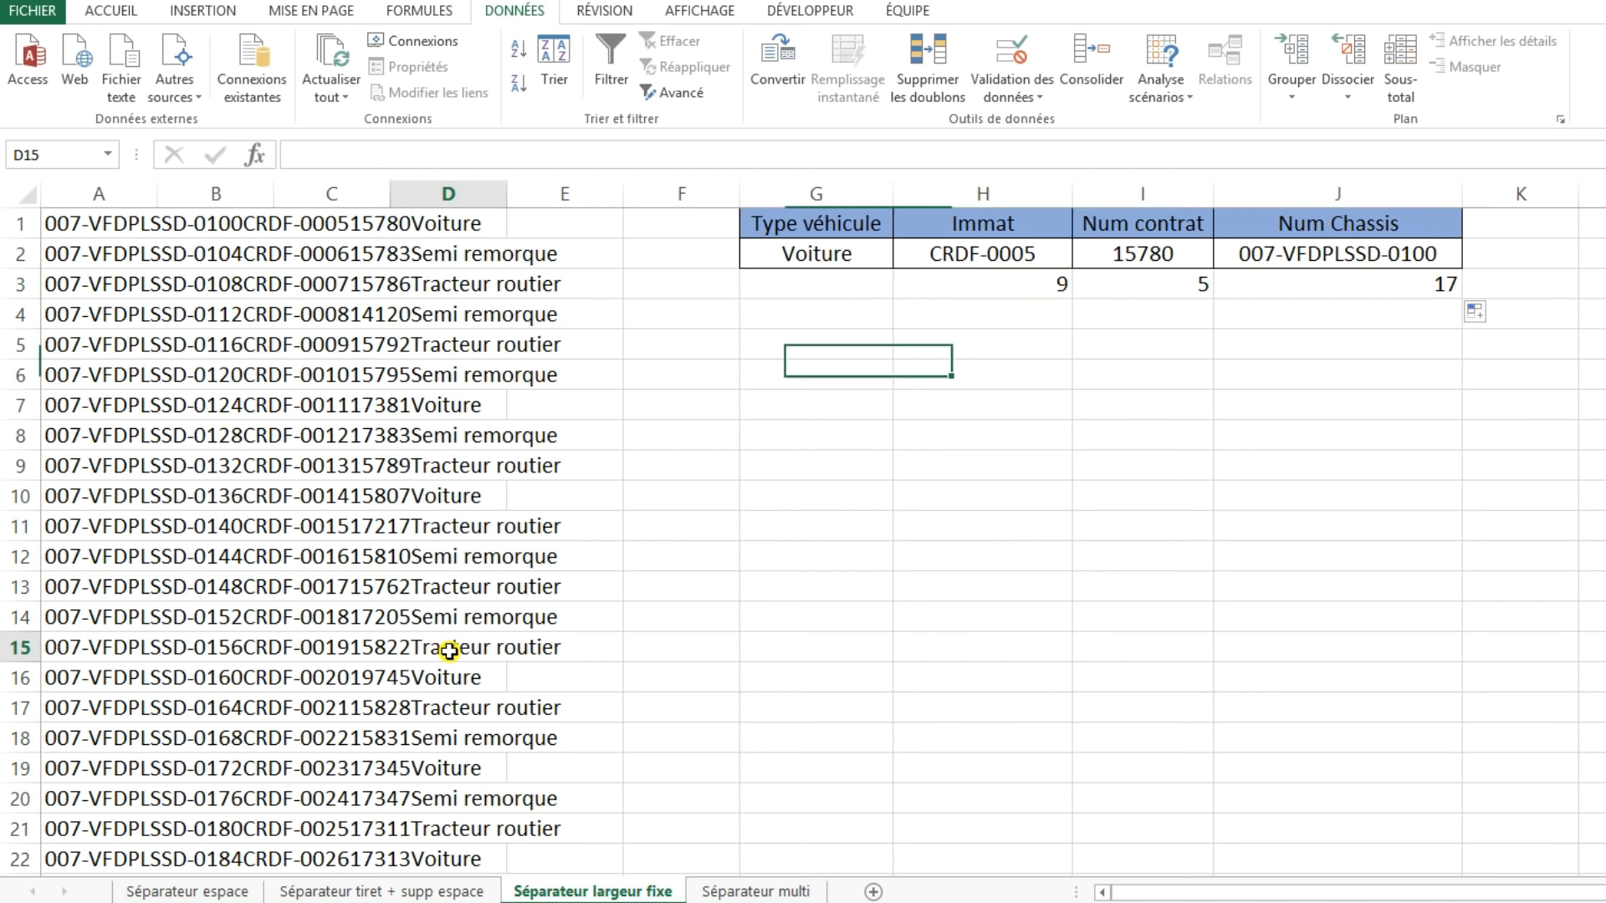
left_click(512, 586)
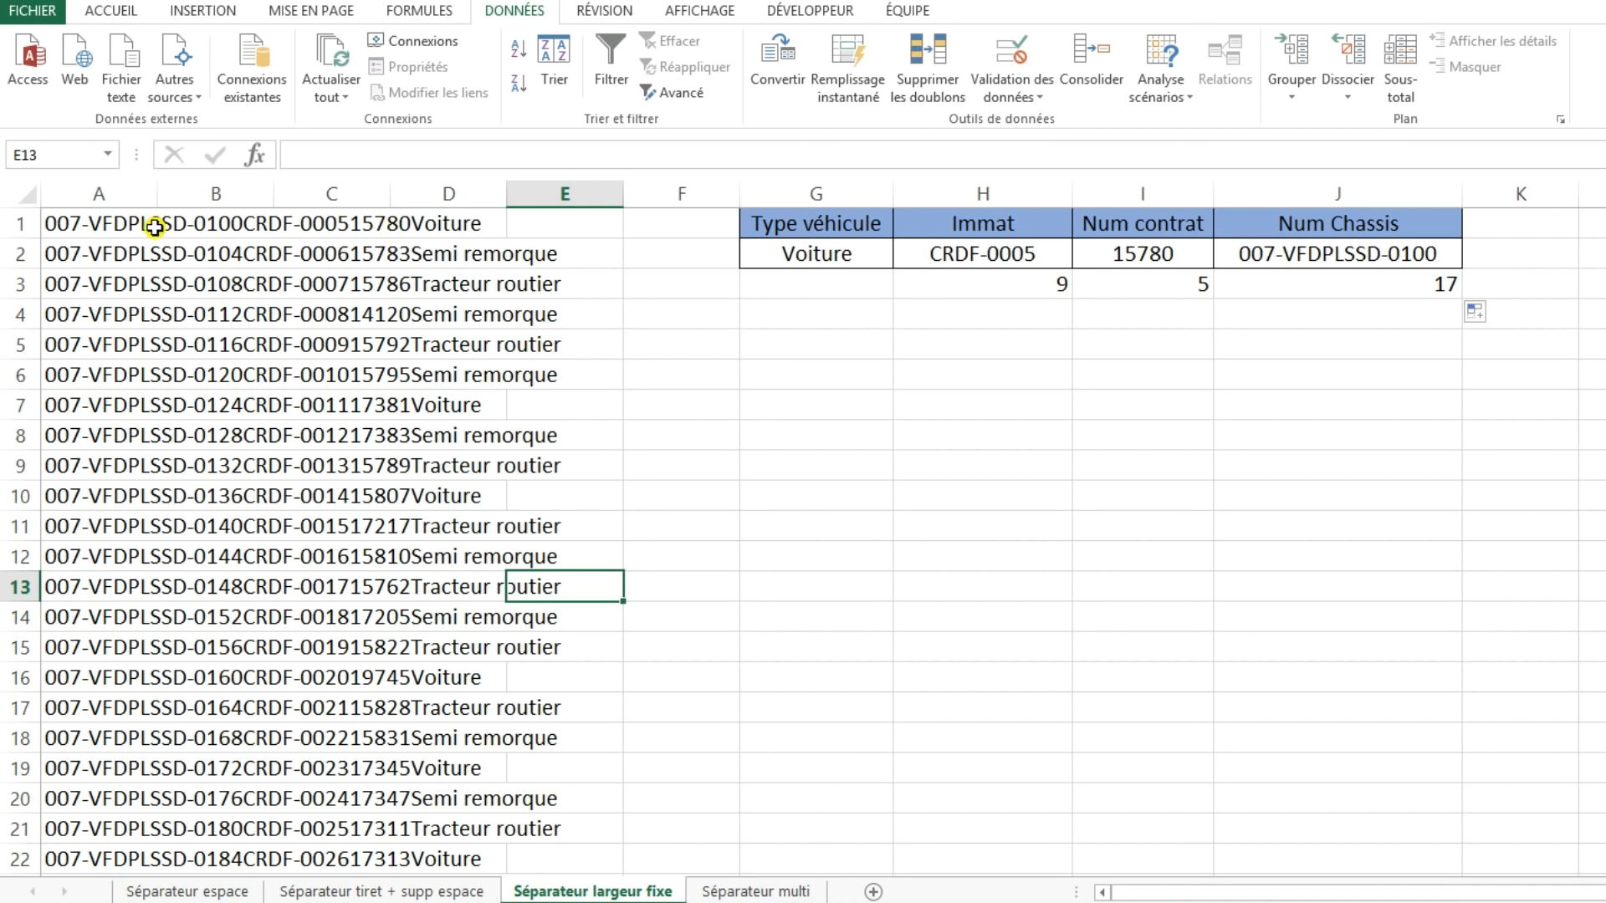
- Start the Convert wizard on column A with the Largeur fixe data type and advance to the field-width stage
left_click(98, 194)
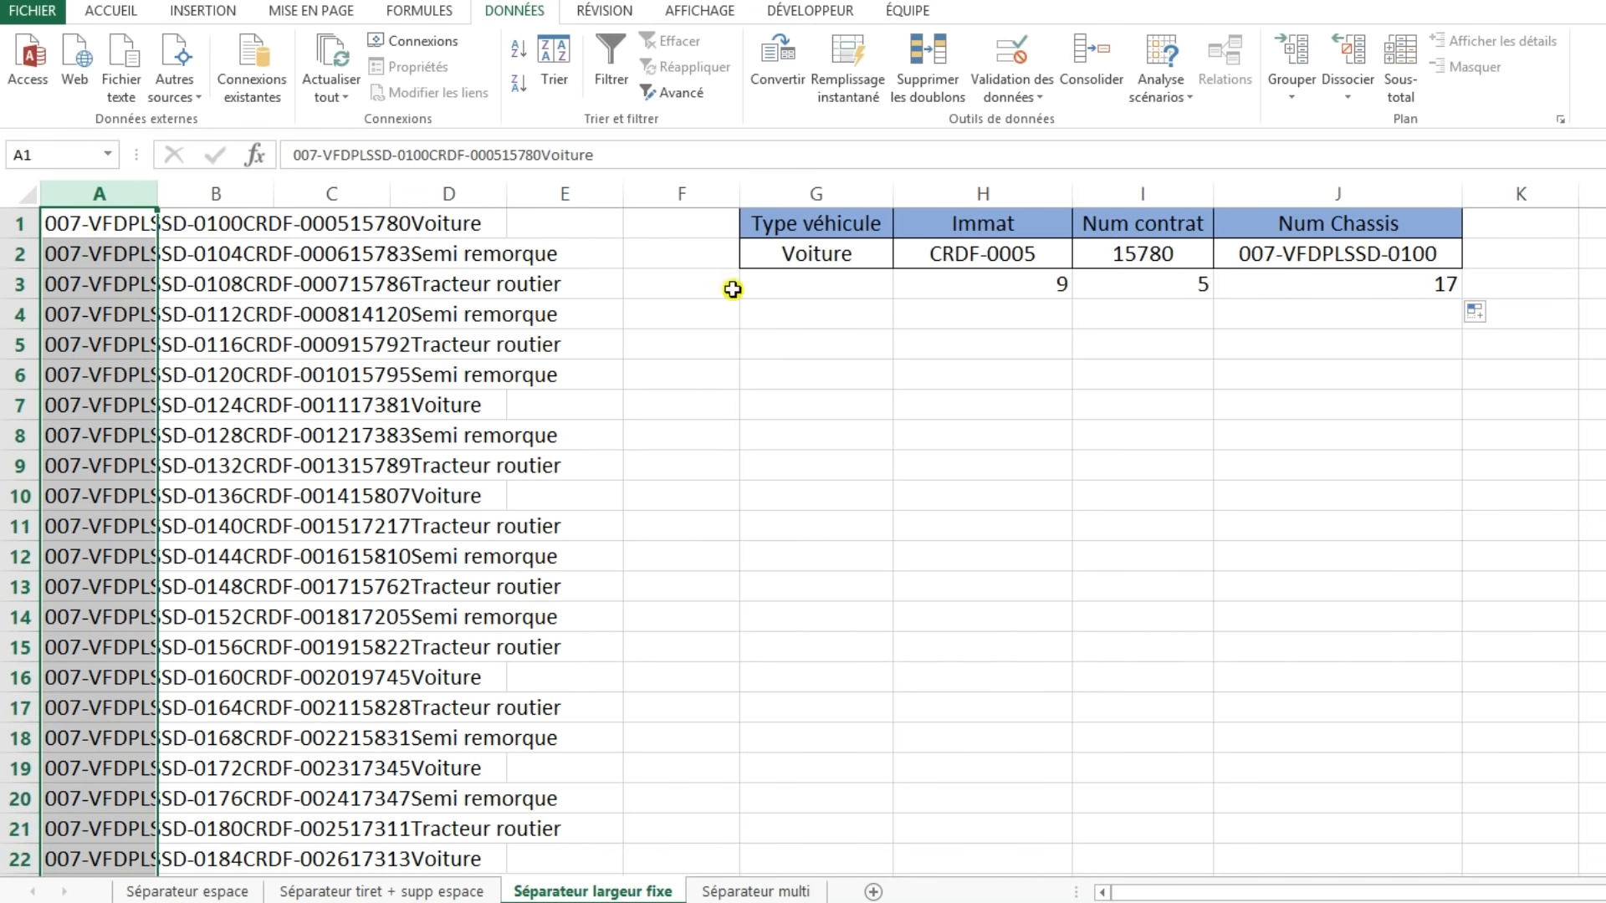
left_click(775, 59)
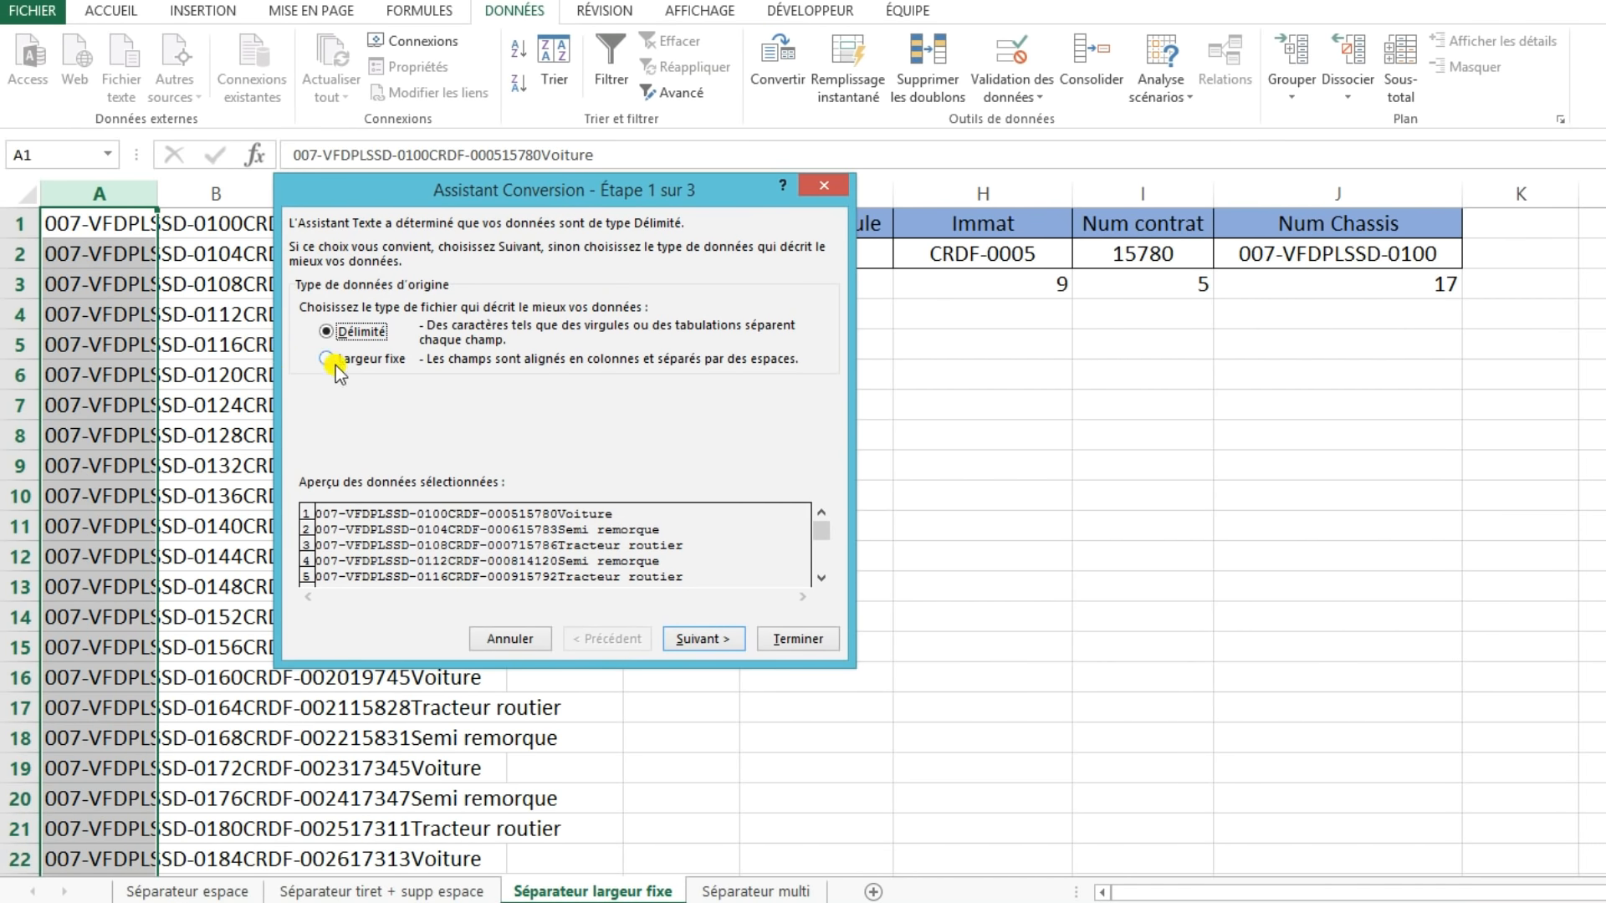
left_click(328, 360)
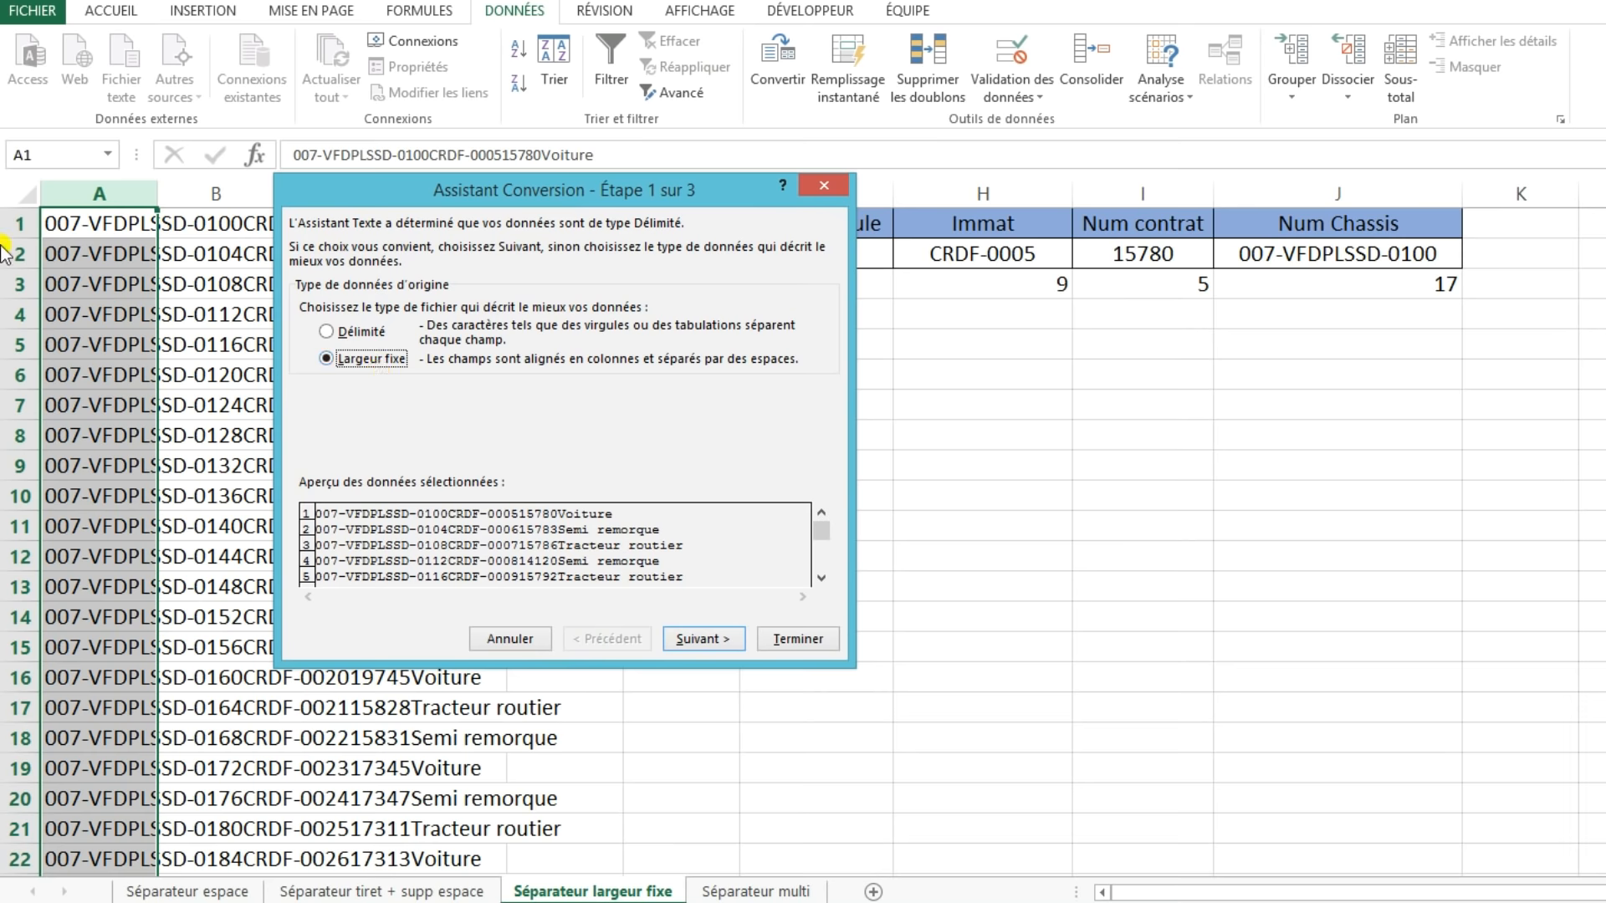
left_click(713, 643)
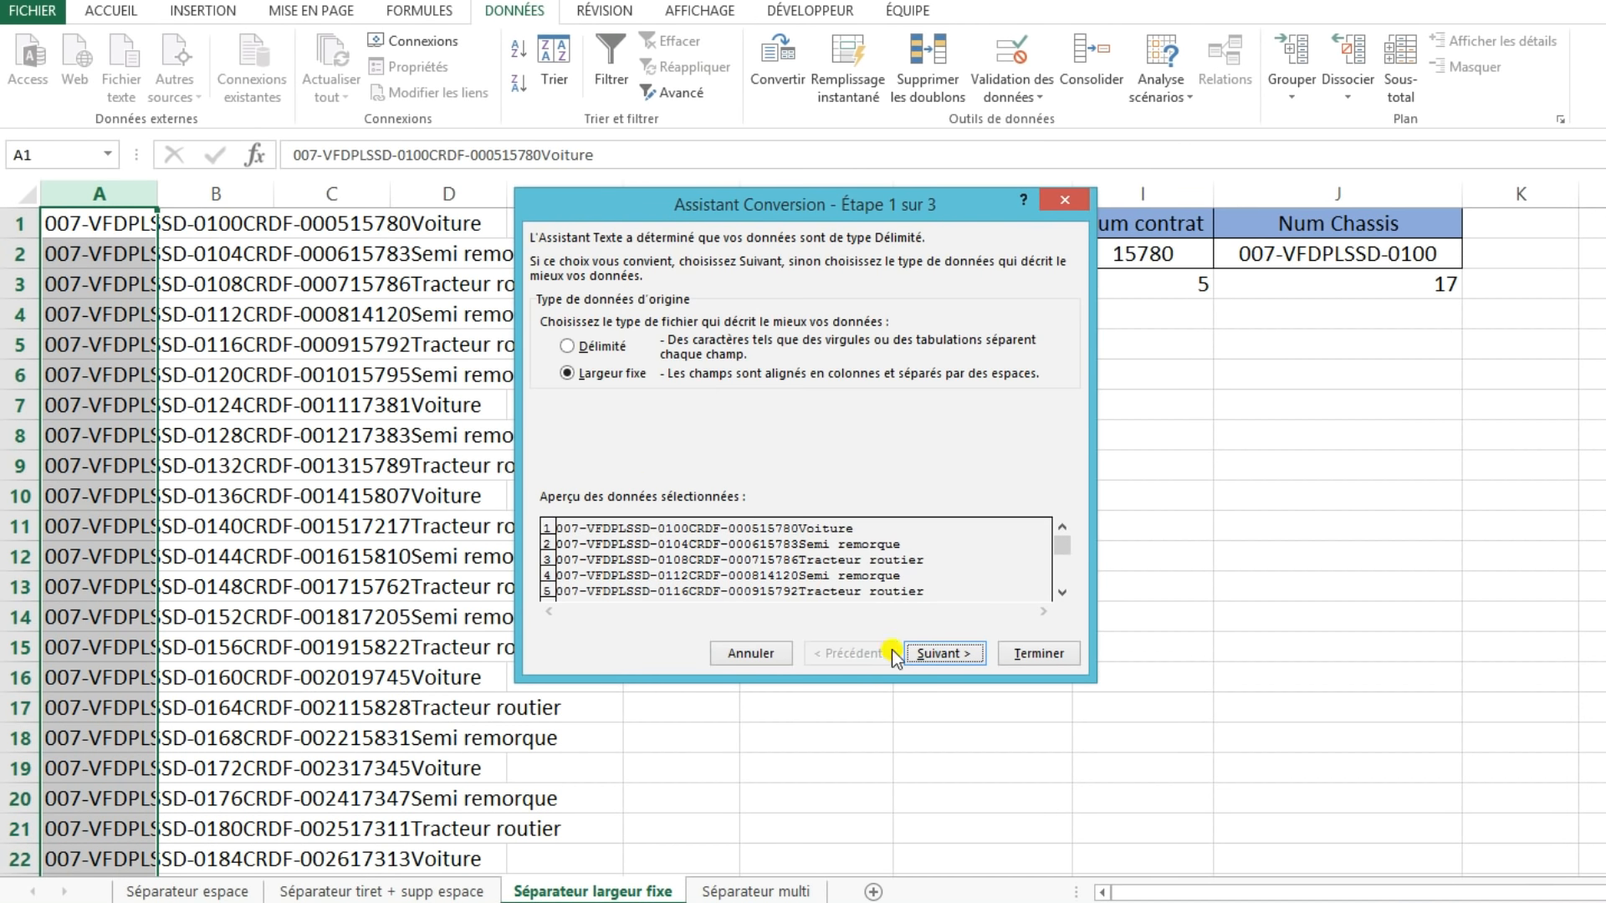
left_click(941, 654)
left_click_drag(835, 213, 1167, 334)
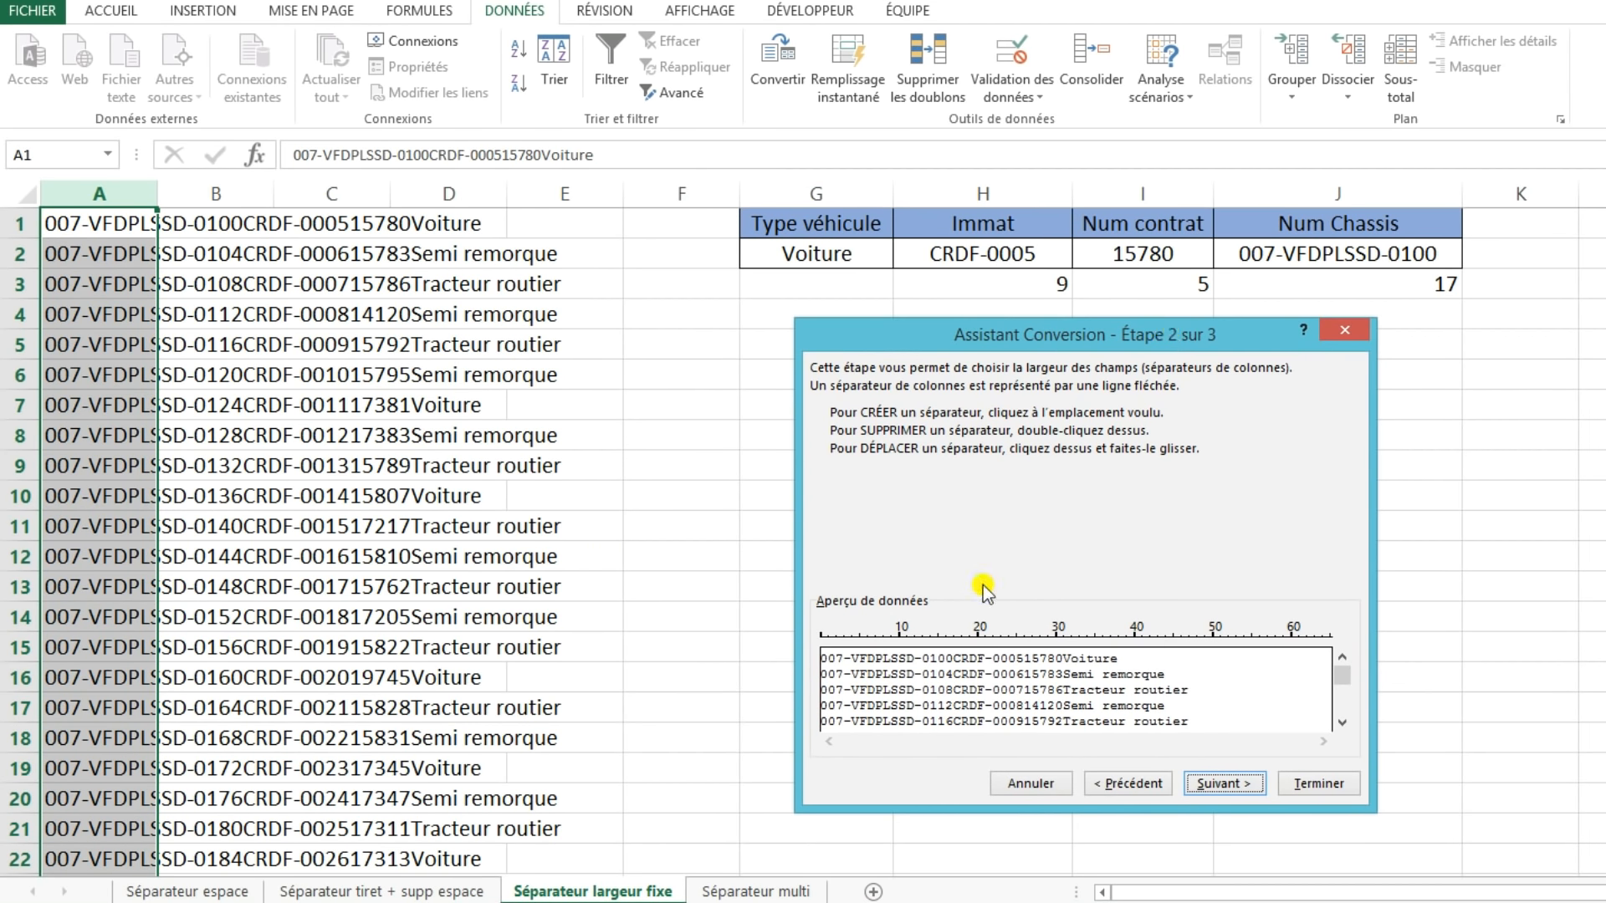
- Place column breaks after characters 17, 26 and 31 in the data preview and advance to the column format stage
left_click(958, 636)
left_click_drag(959, 637, 954, 639)
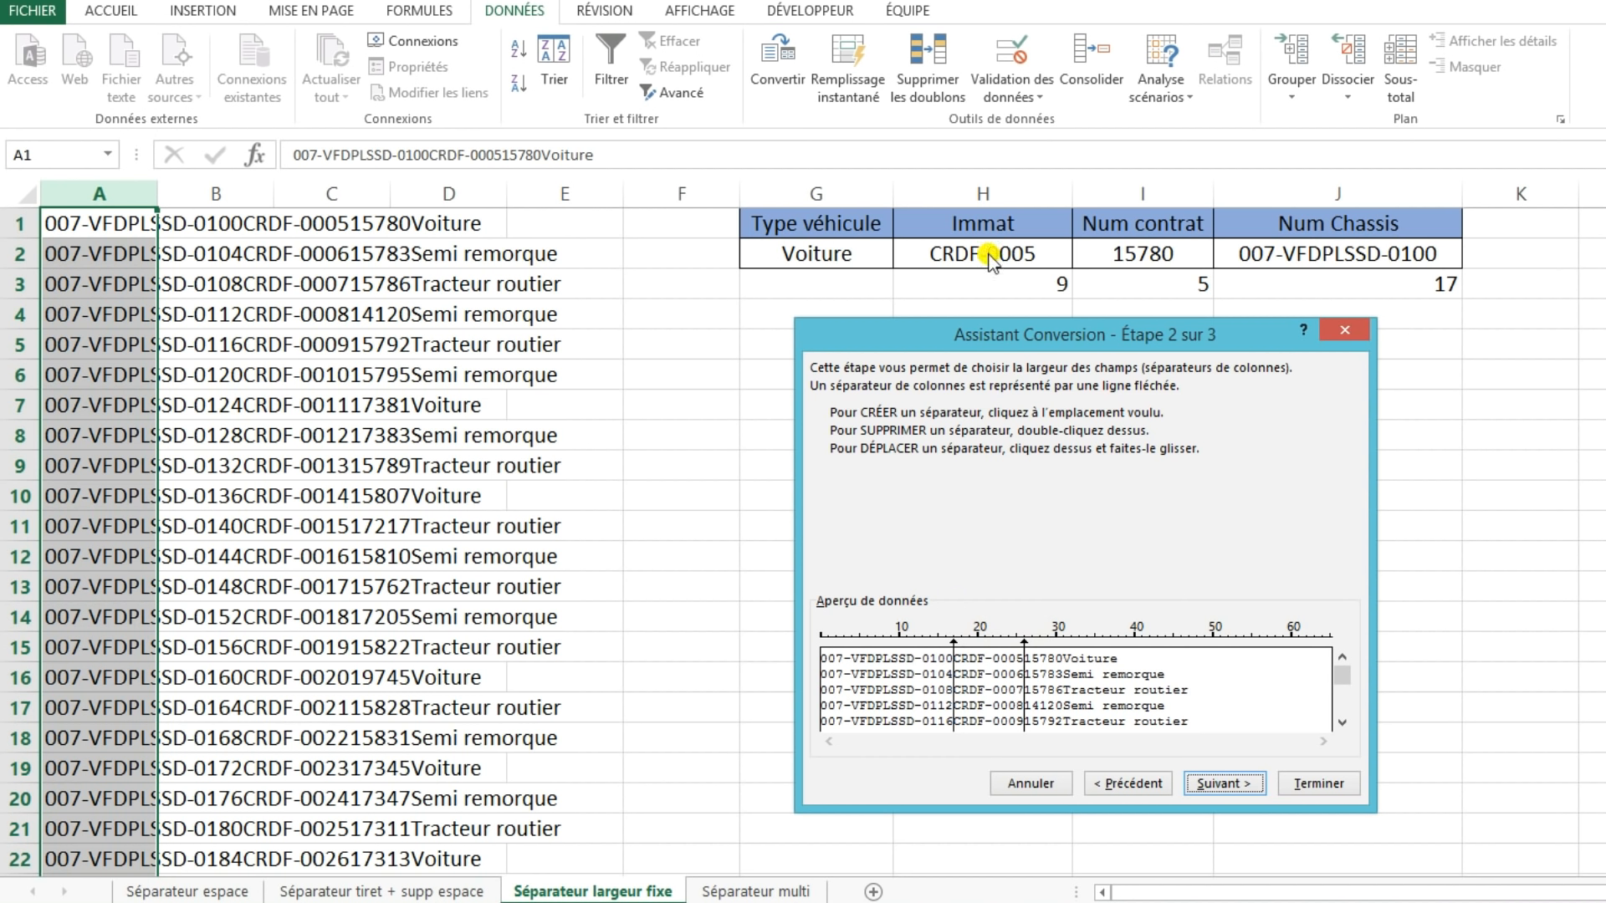
left_click(1062, 636)
left_click(1229, 783)
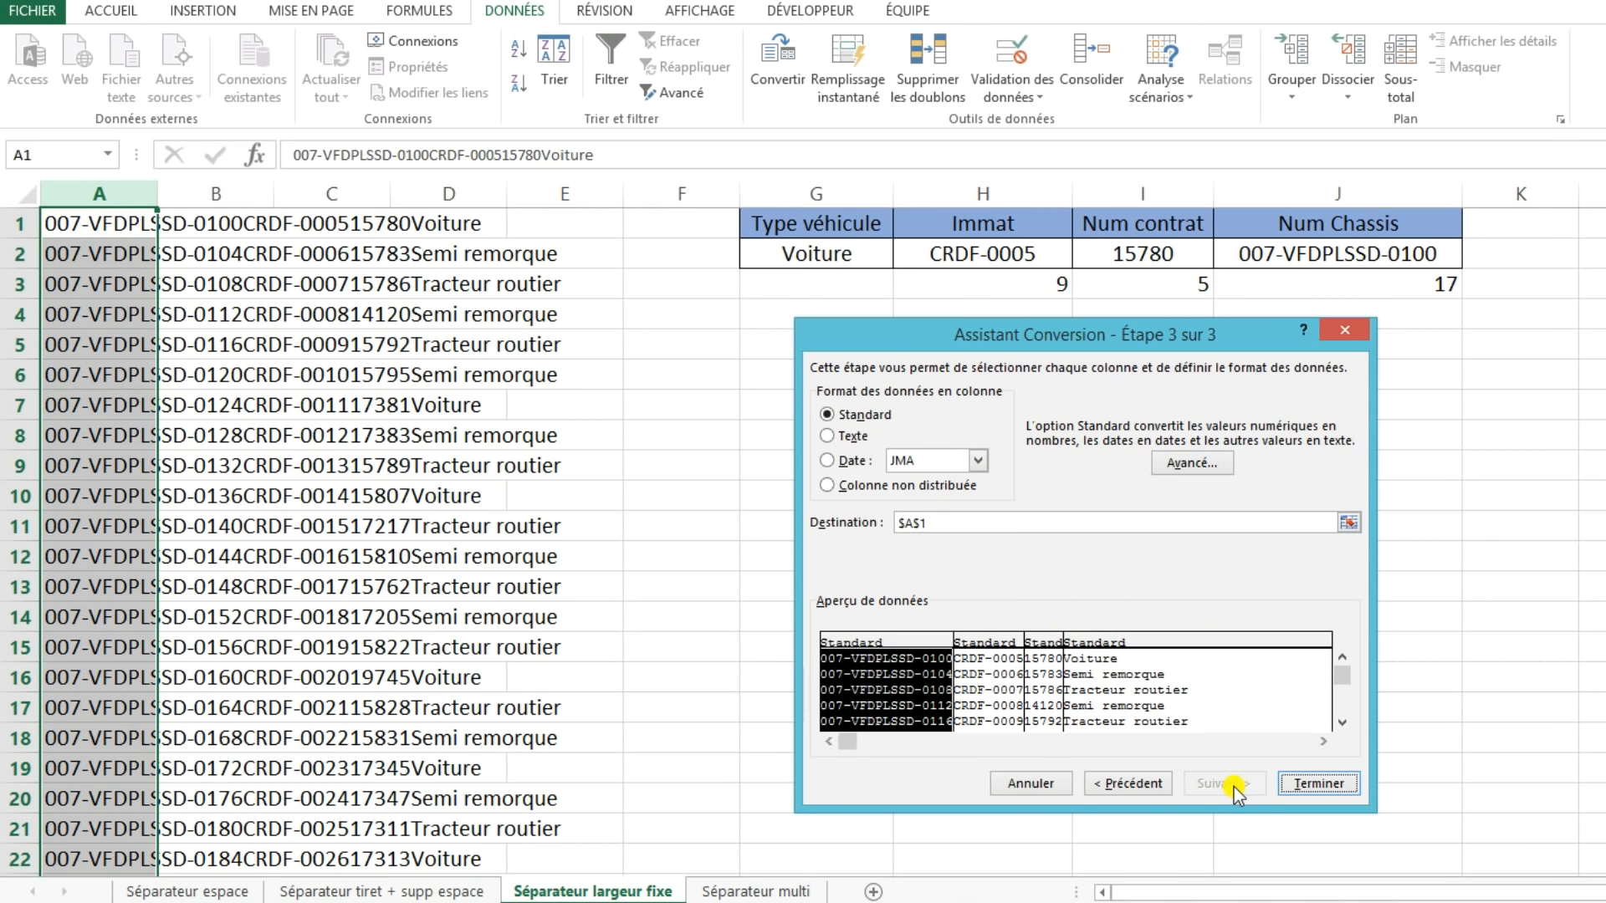
- Review the four fixed-width fields in the wizard preview, finish the conversion and fit column A to its contents
left_click(963, 690)
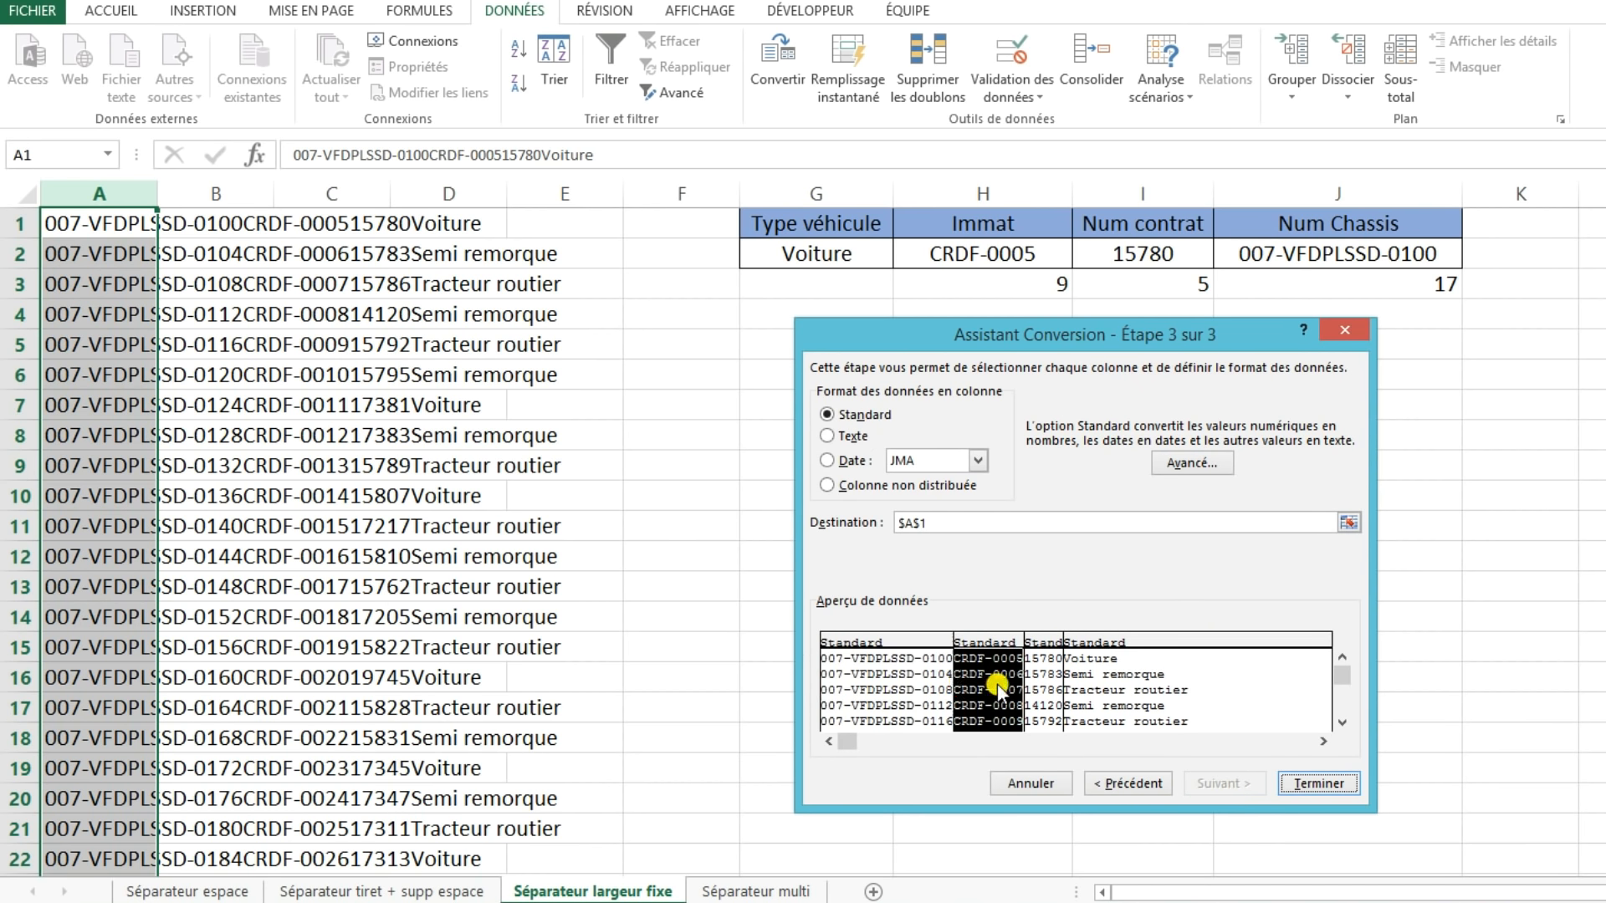
left_click(880, 688)
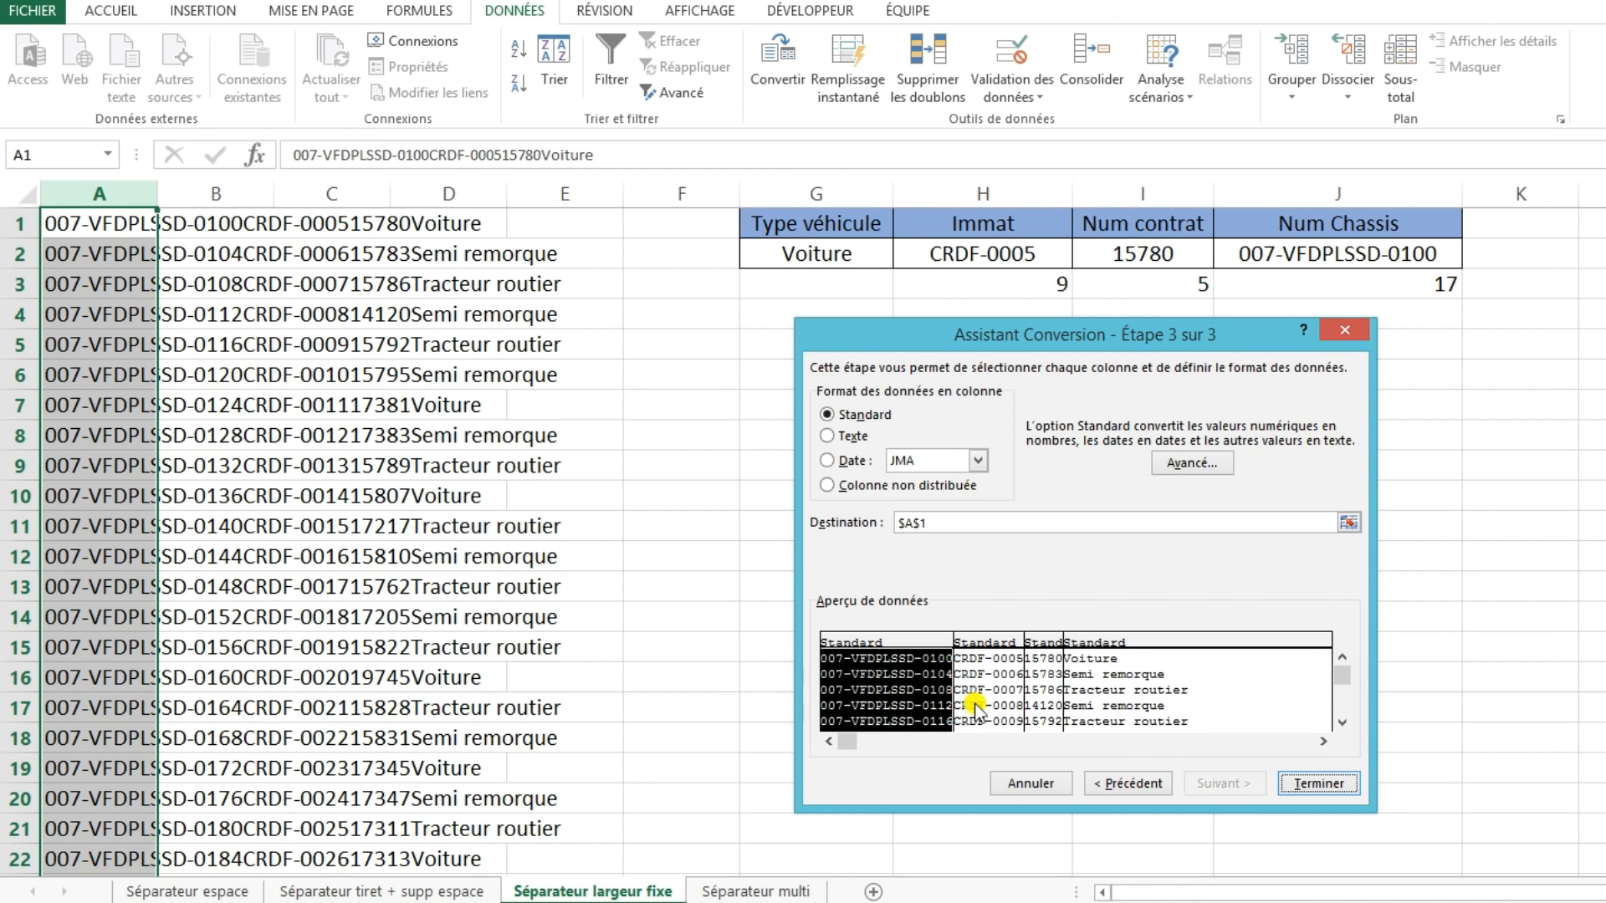
left_click(993, 691)
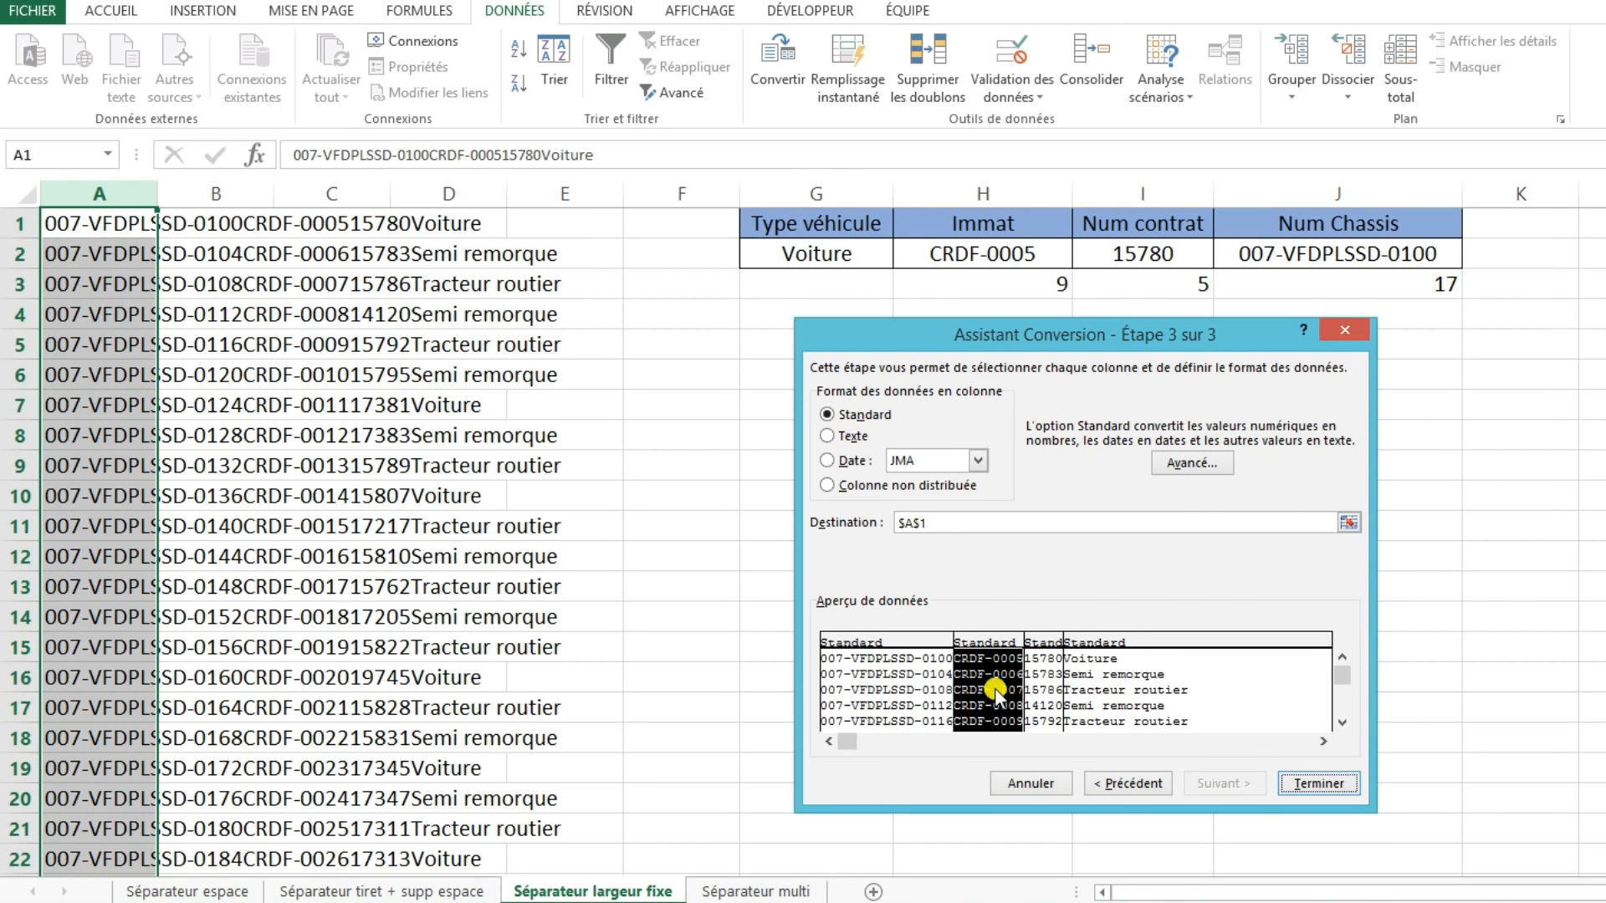
left_click(1052, 685)
left_click(1133, 694)
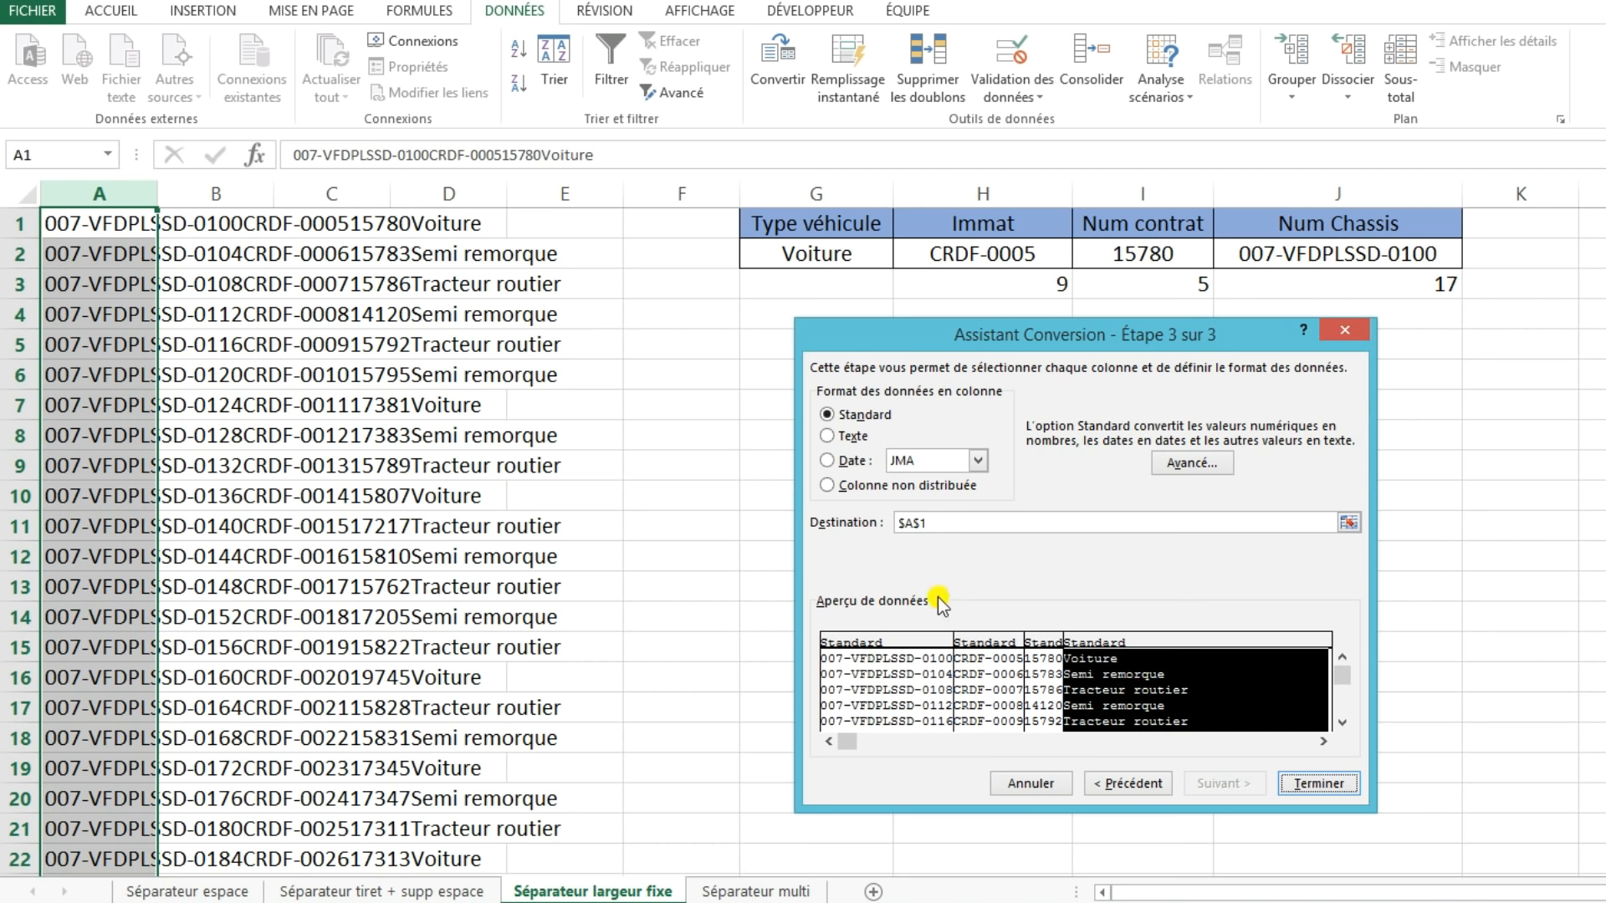
left_click(986, 692)
left_click(1171, 694)
left_click(1316, 785)
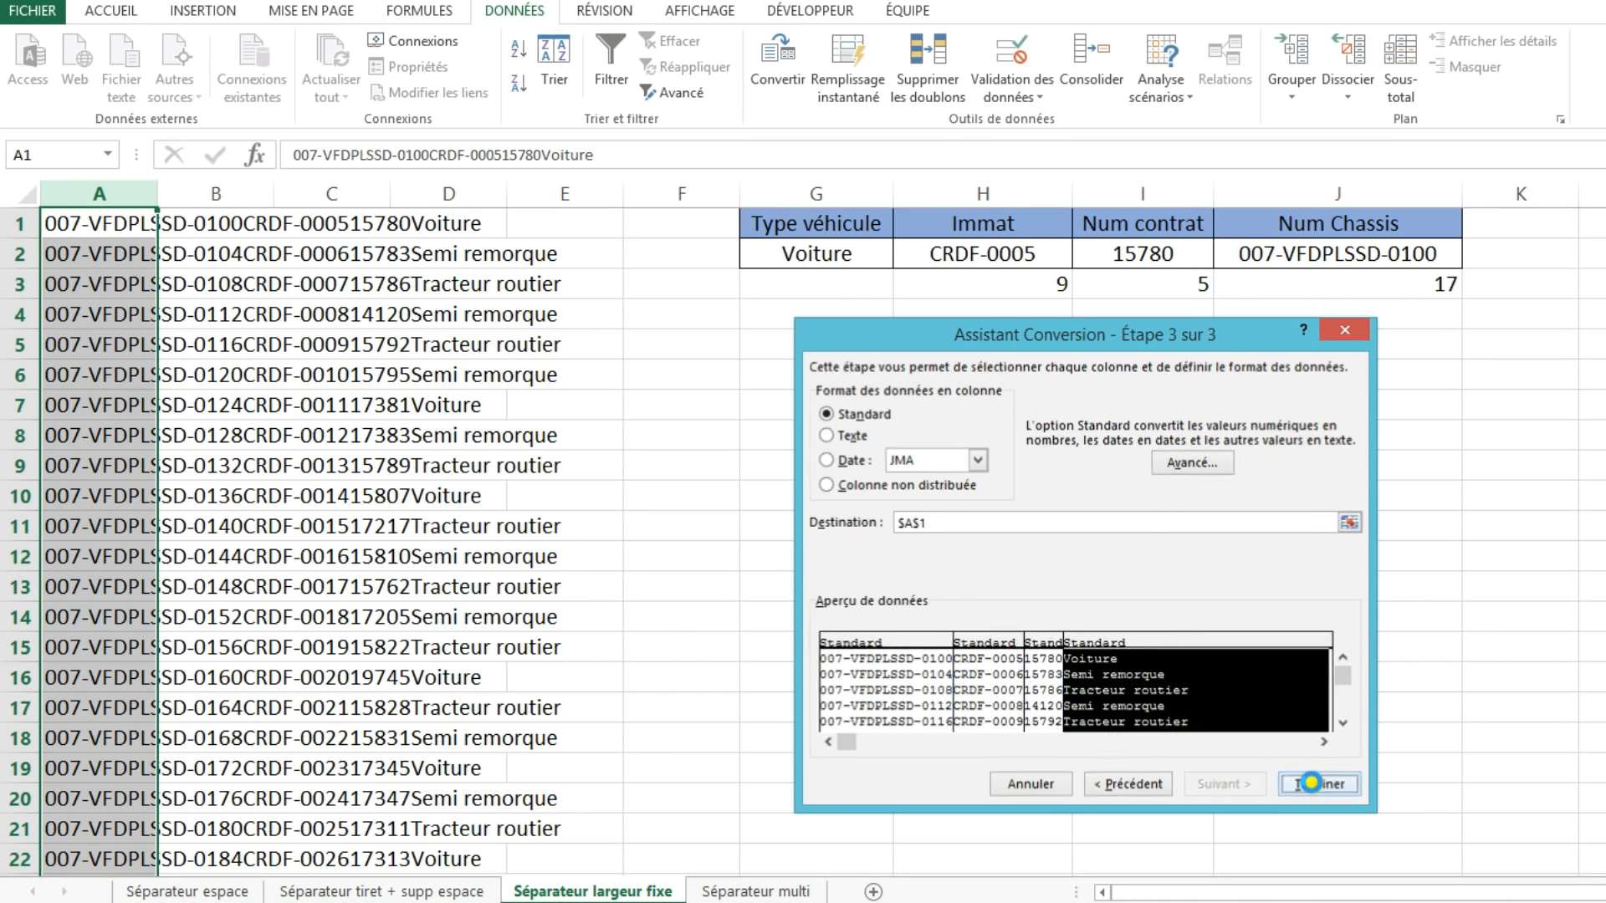
double_click(158, 199)
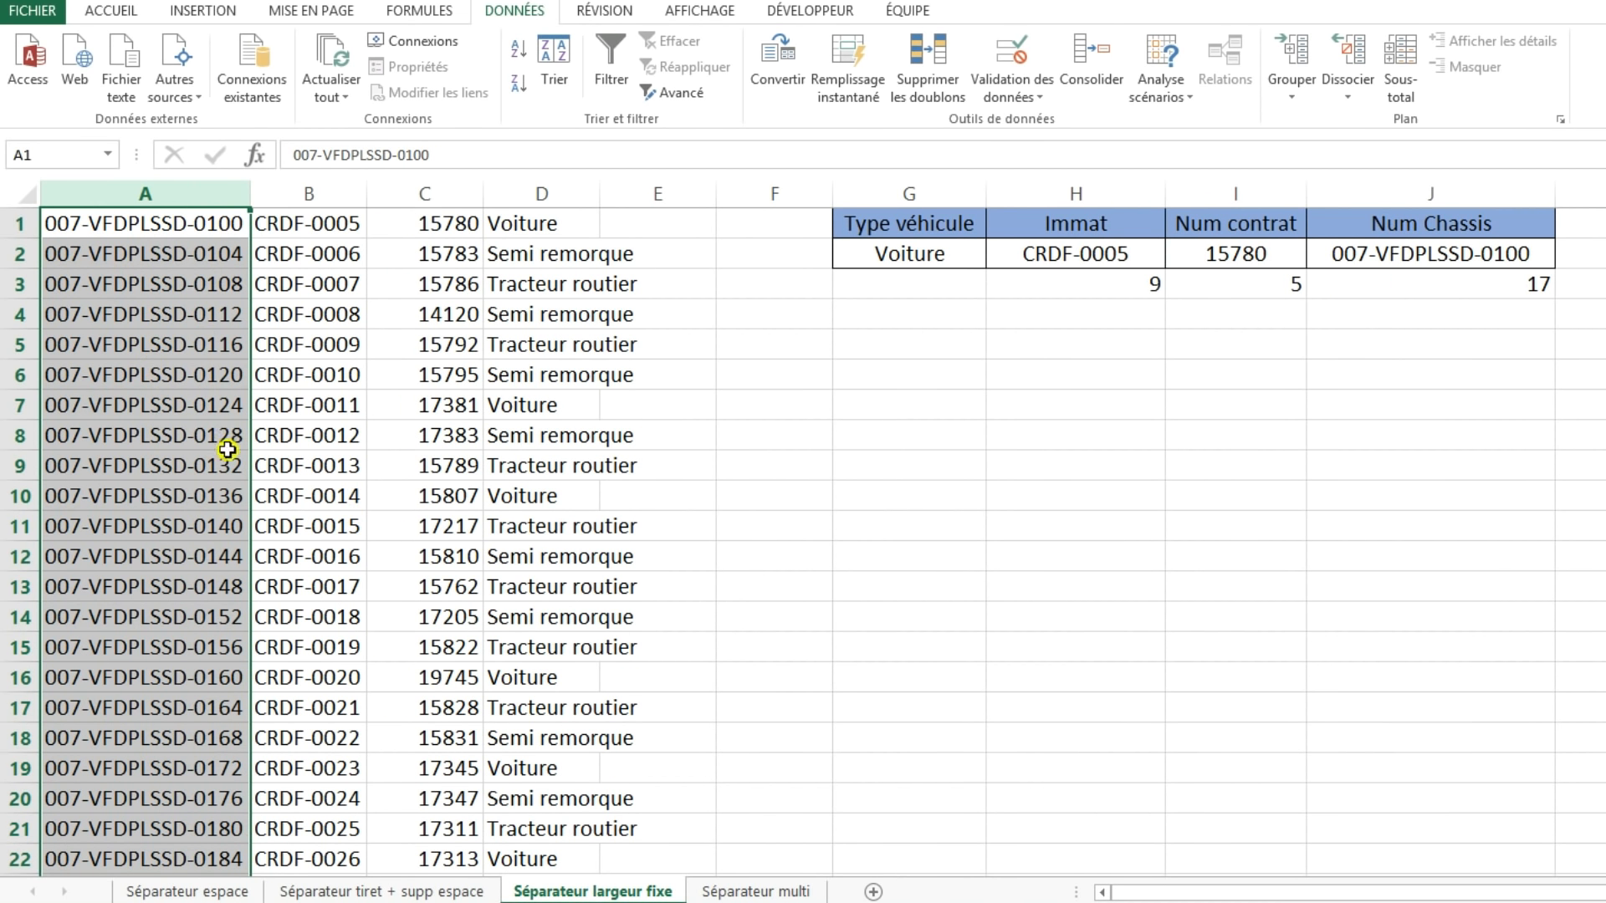
left_click(604, 392)
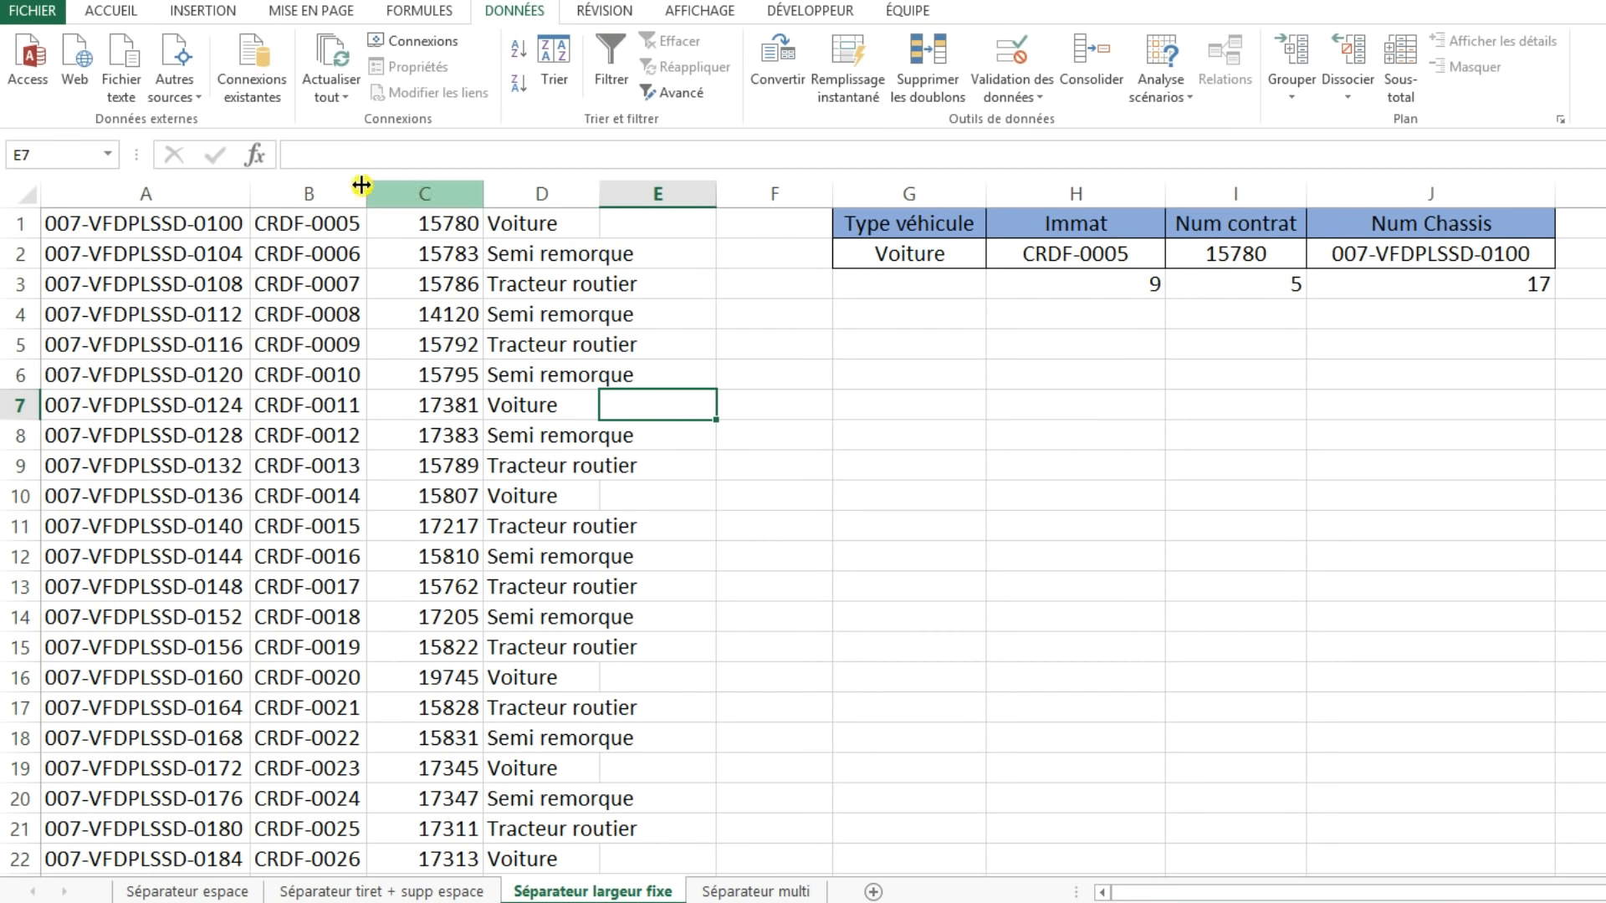
- Move the vehicle type column from D to the front of the table, before the chassis numbers in column A
left_click(108, 193)
right_click(94, 199)
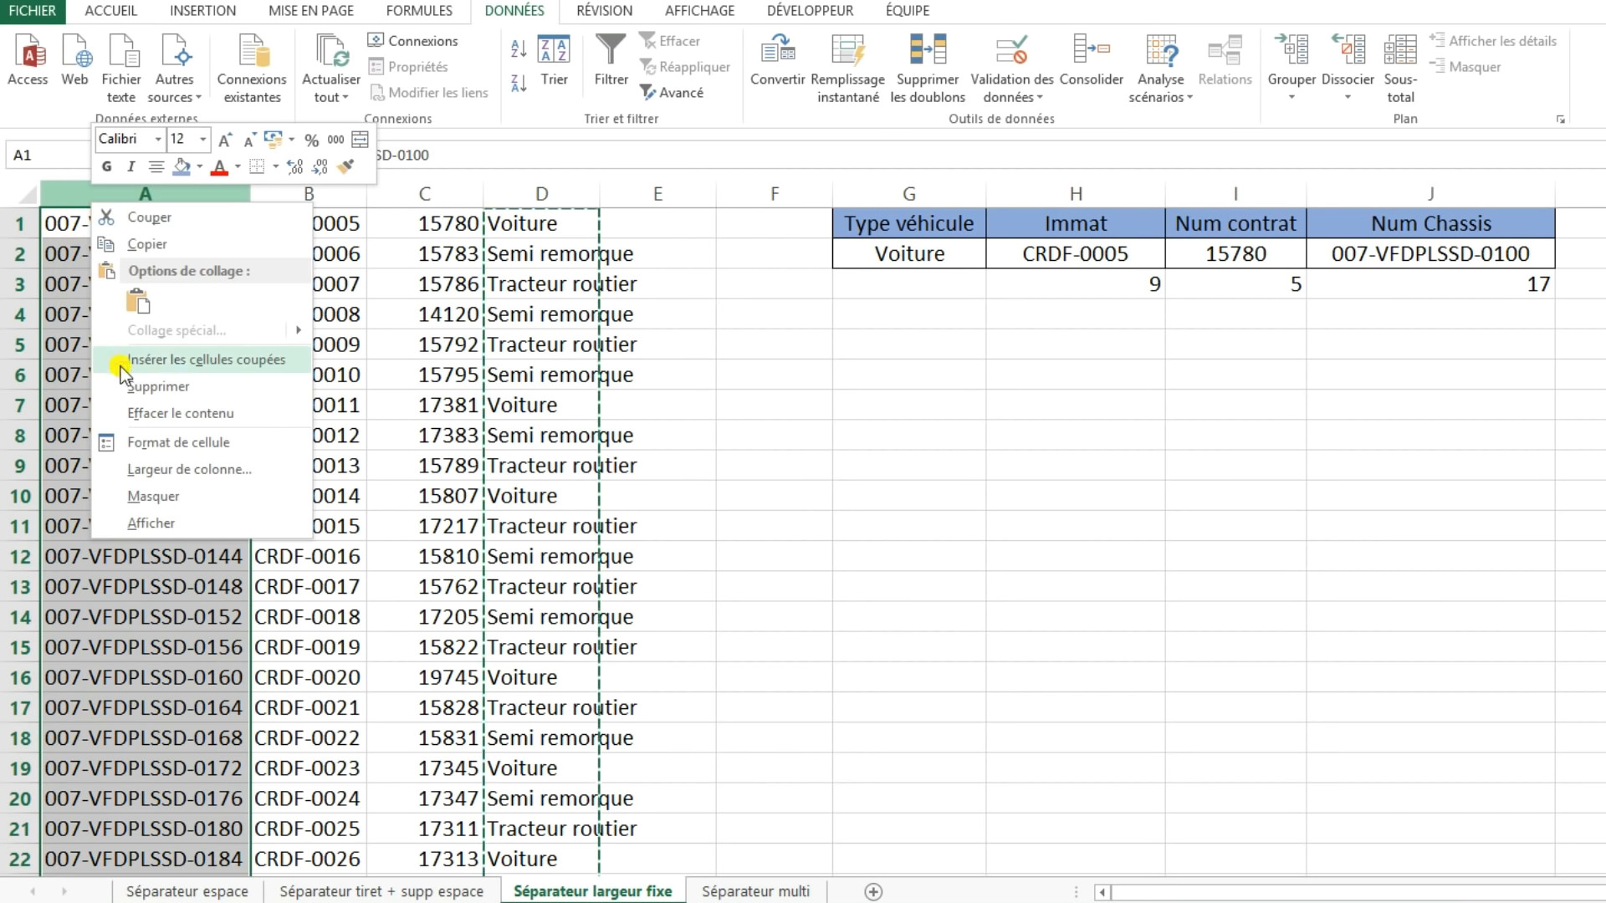
left_click(177, 360)
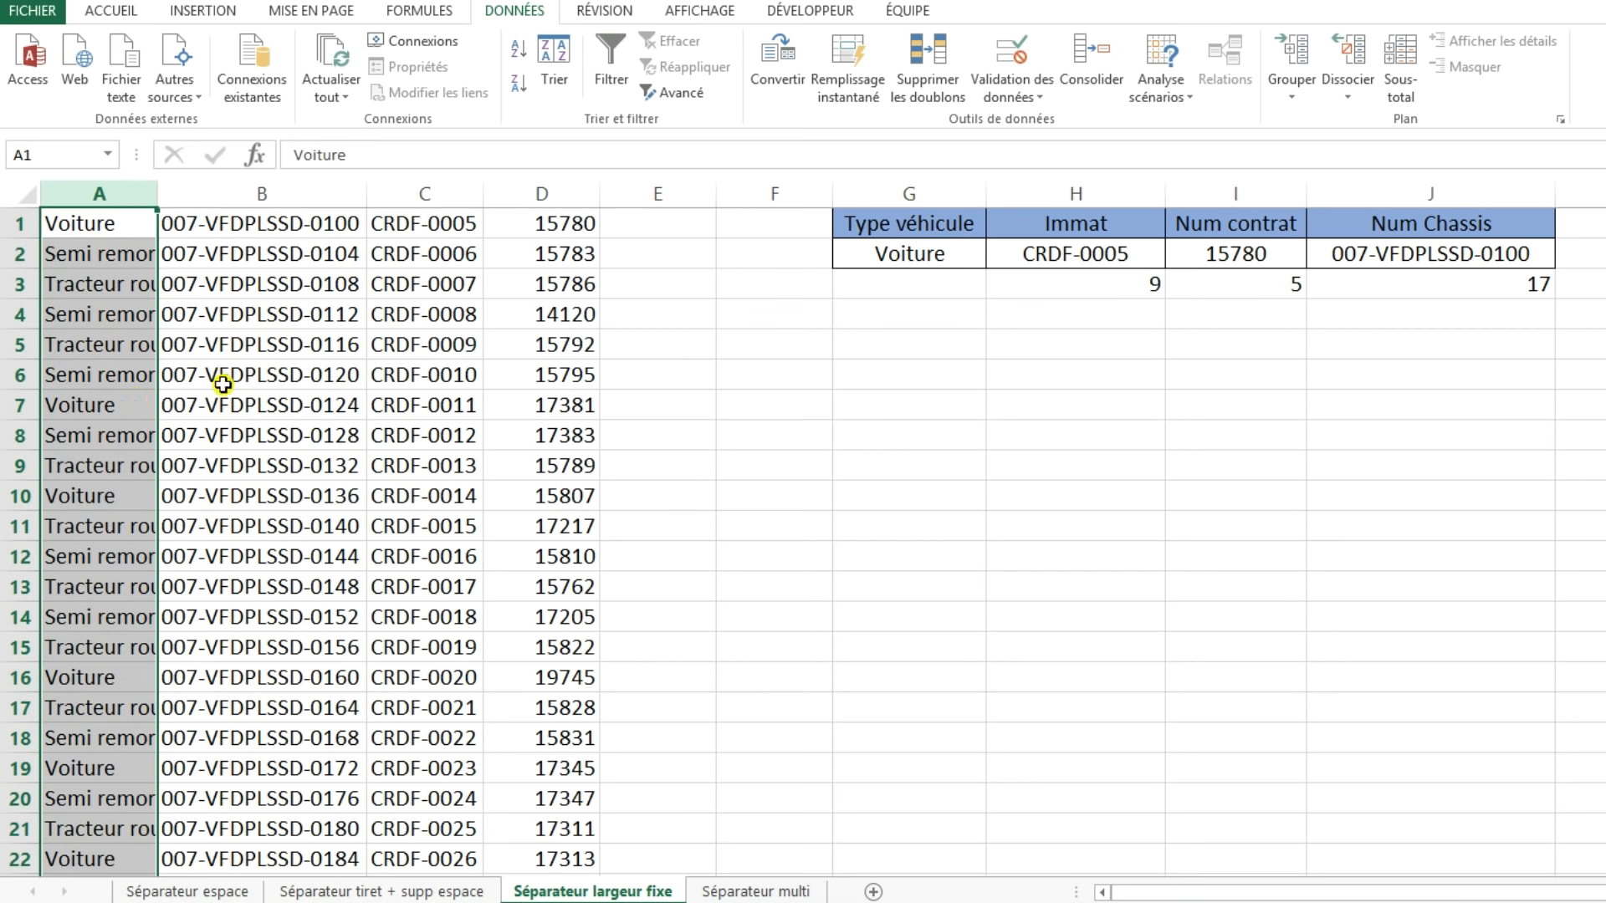
- Move the registration column from C to before the chassis number column B
left_click(432, 195)
key("ctrl+x")
left_click(208, 195)
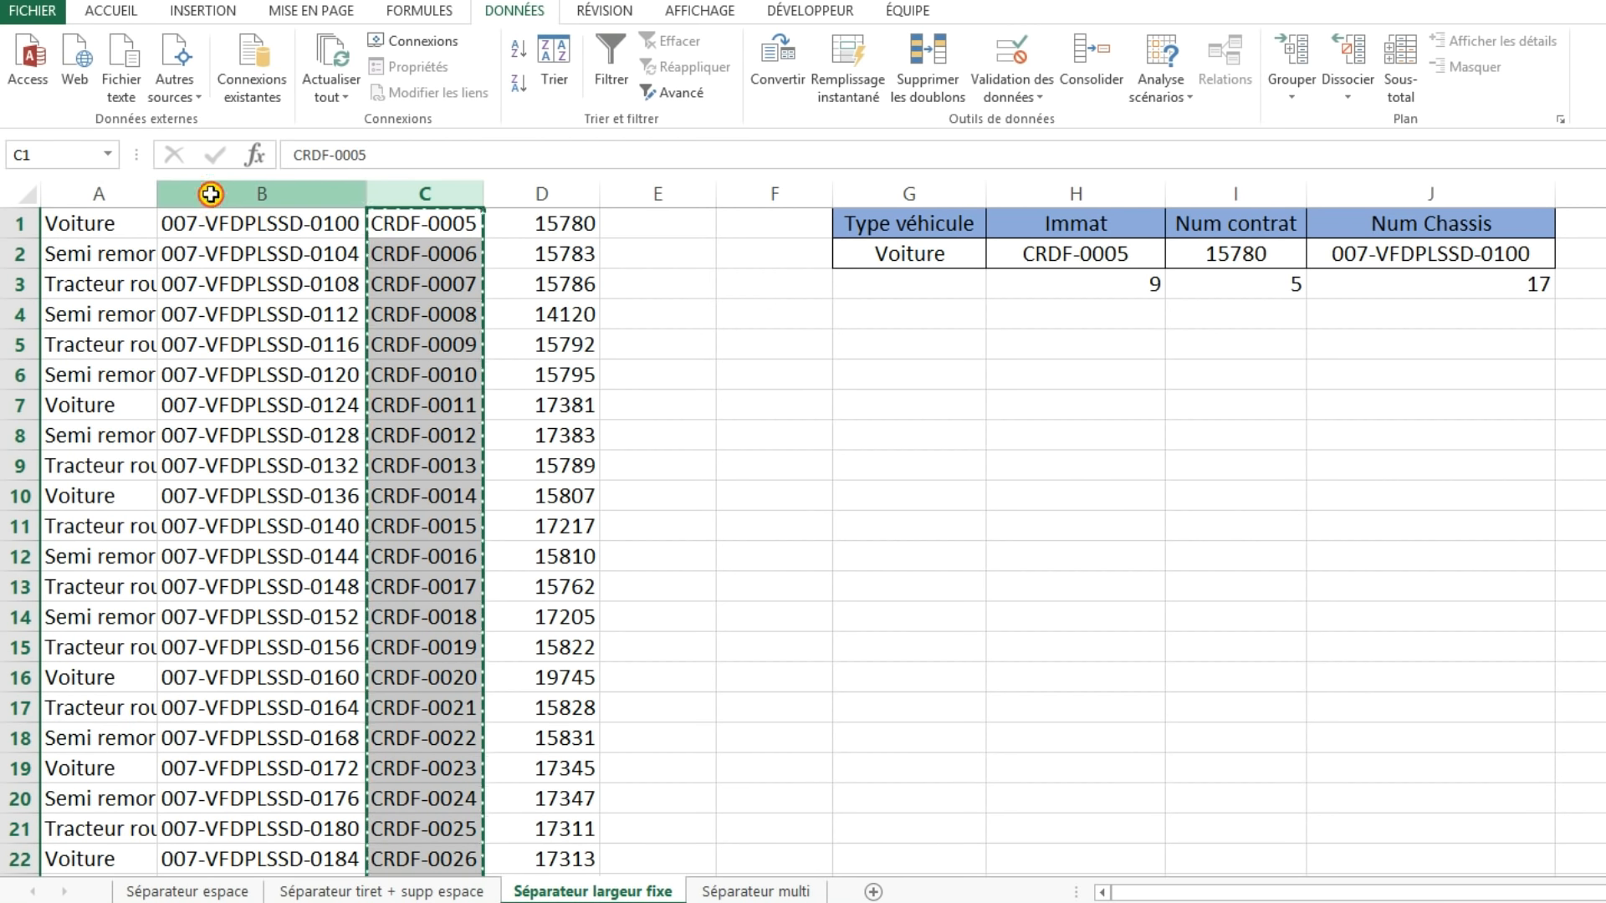
right_click(209, 198)
left_click(297, 359)
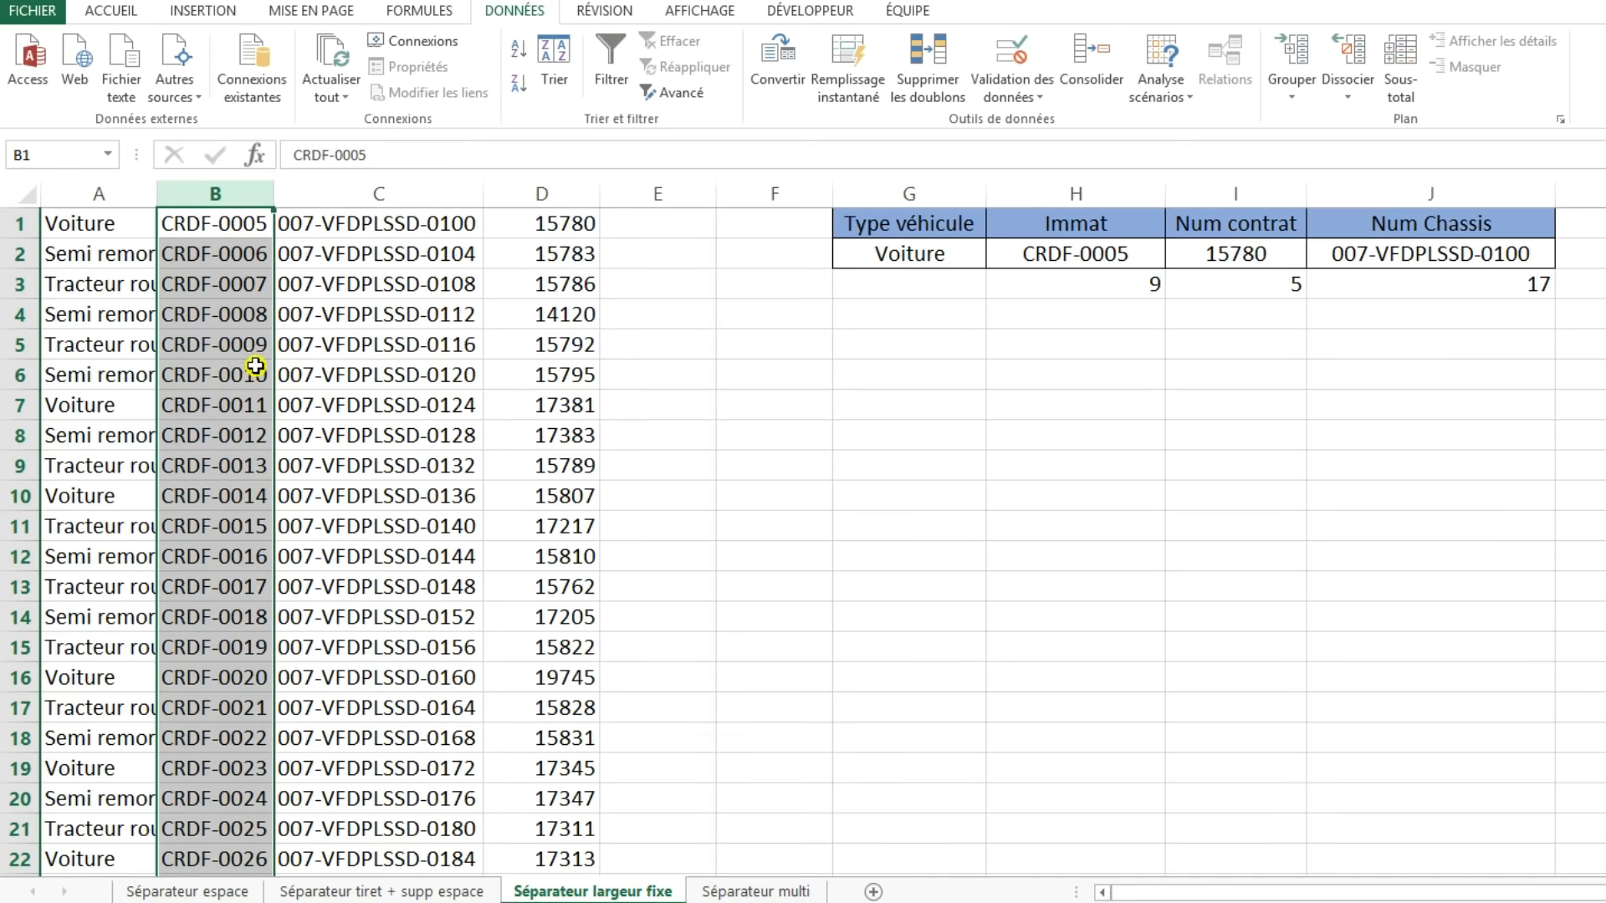
- Move the contract number column from D to before the chassis number column C
left_click(563, 195)
key("ctrl+x")
left_click(337, 197)
right_click(335, 200)
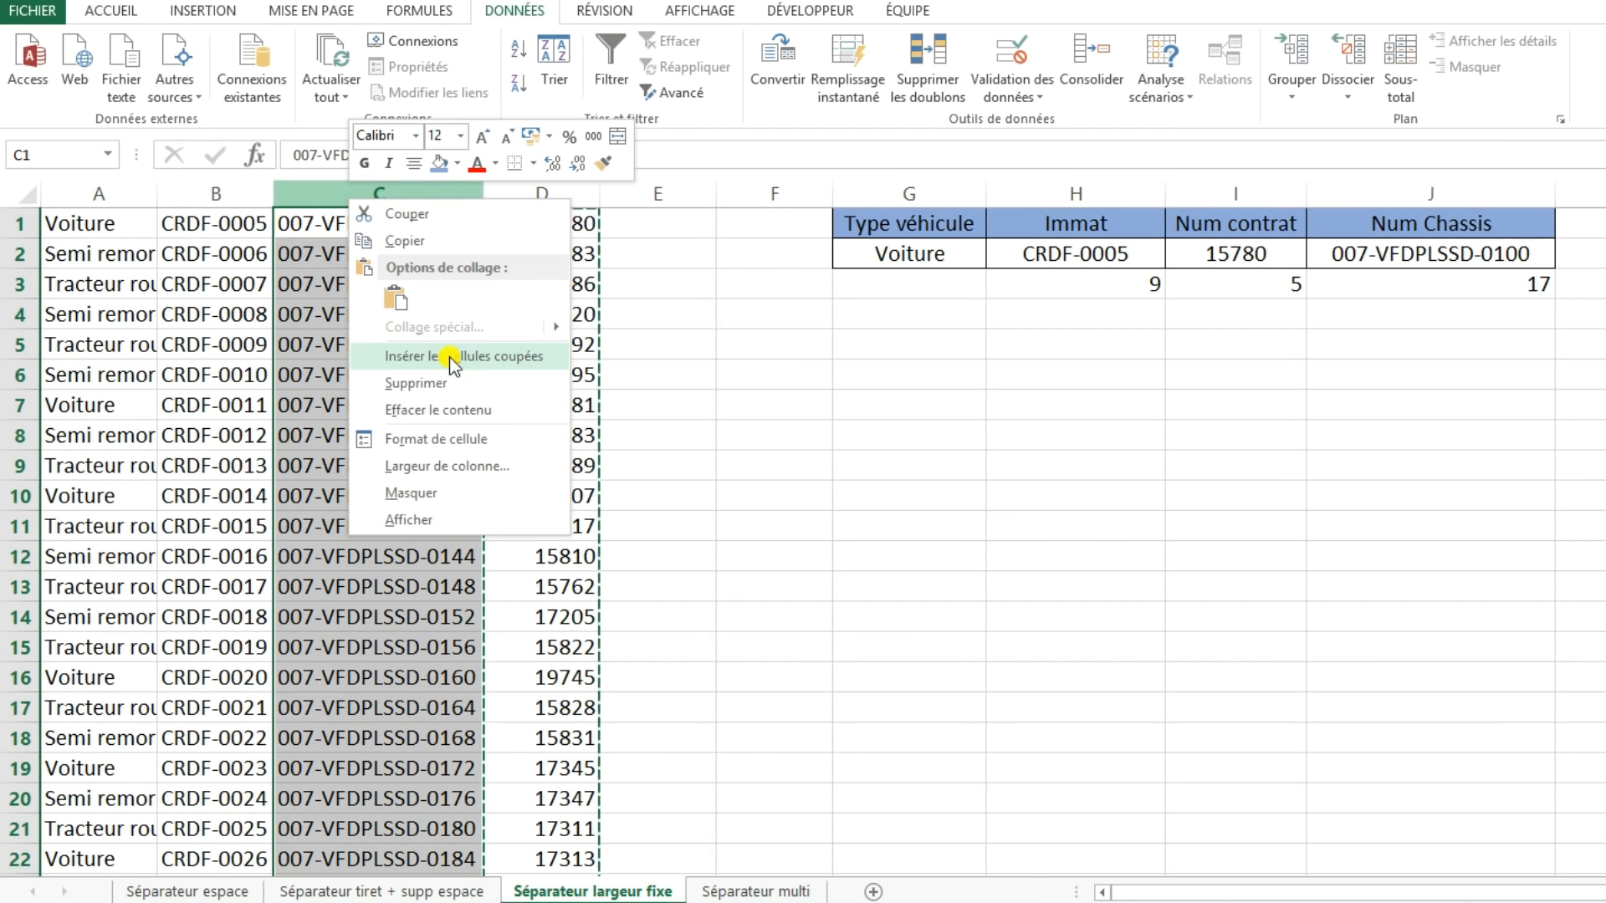
left_click(405, 357)
left_click(769, 439)
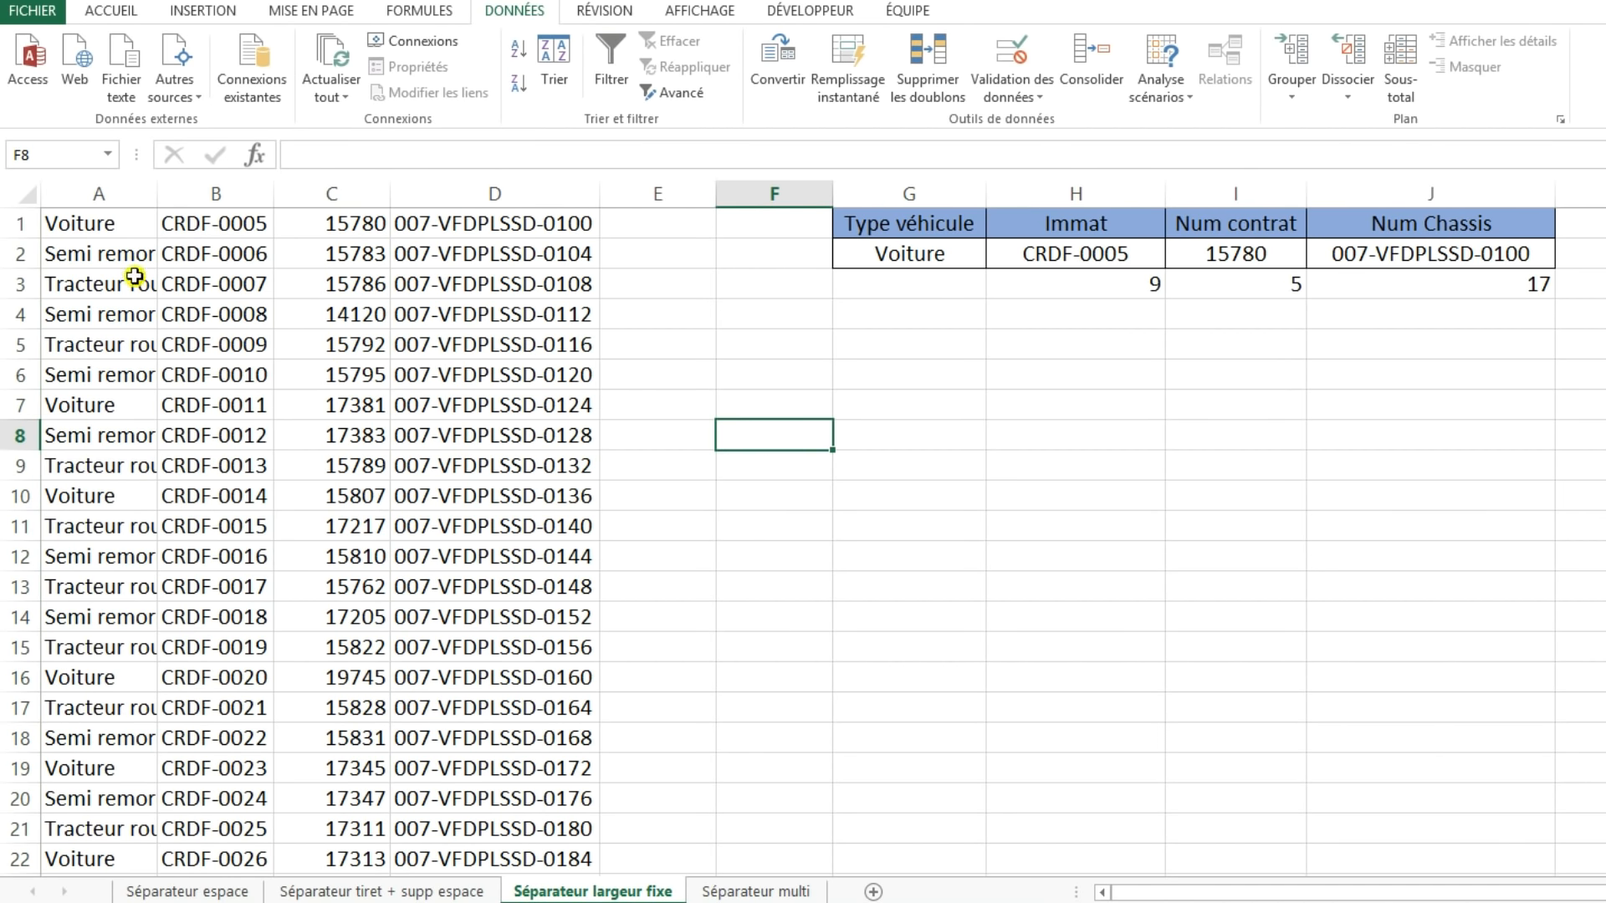
- Insert an empty row above row 1 and copy the headers from G2:J2 into it starting at A1
right_click(12, 224)
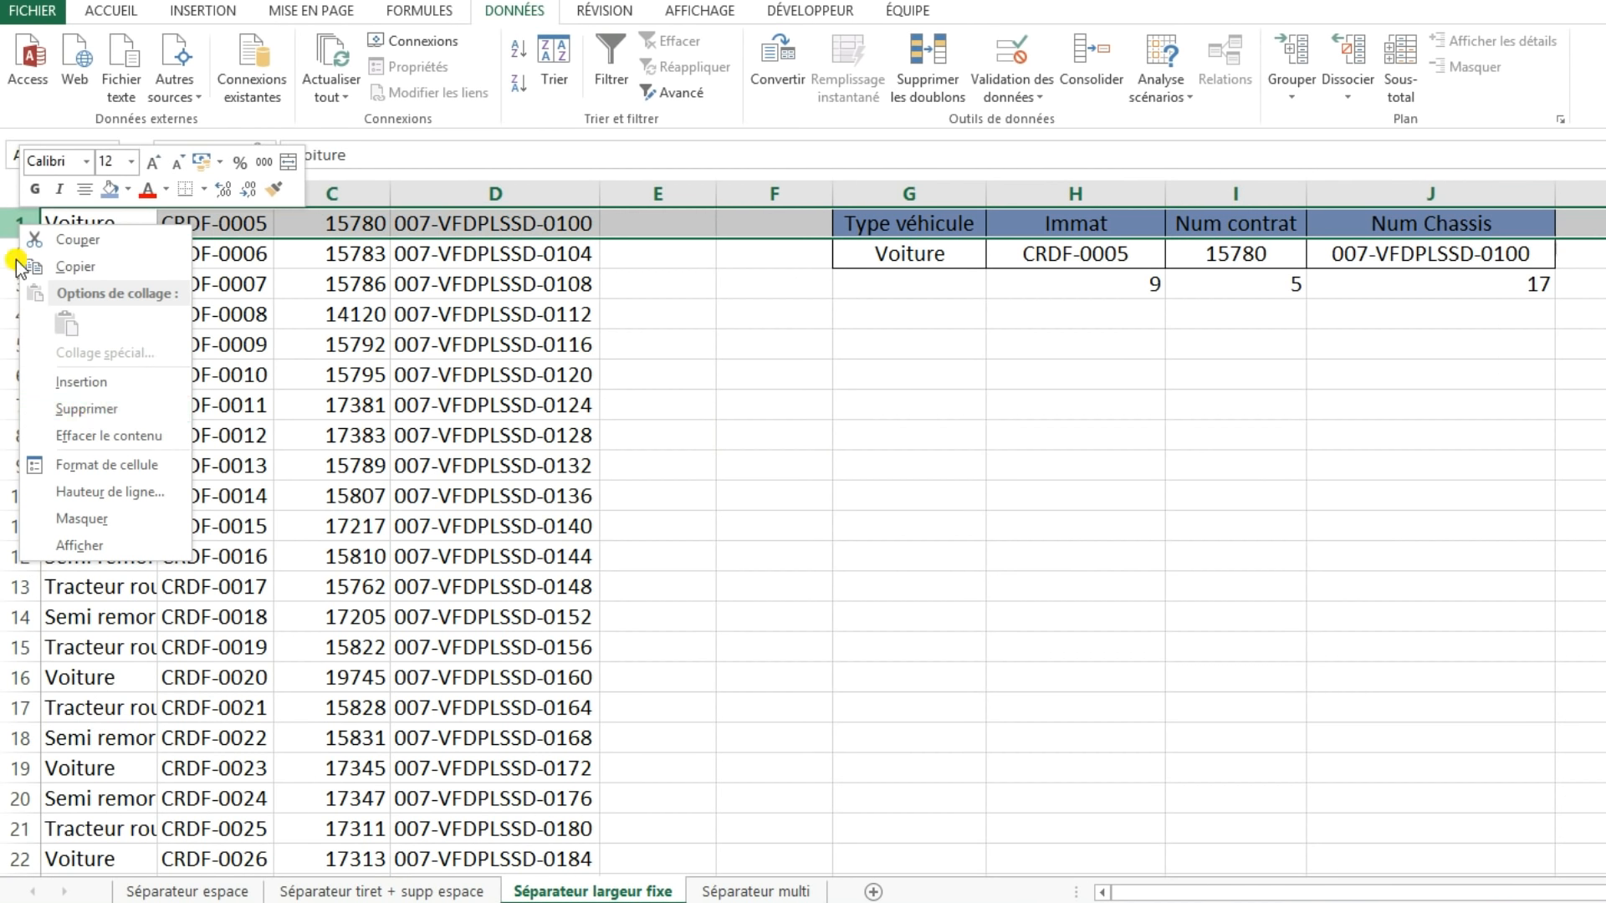
left_click(99, 389)
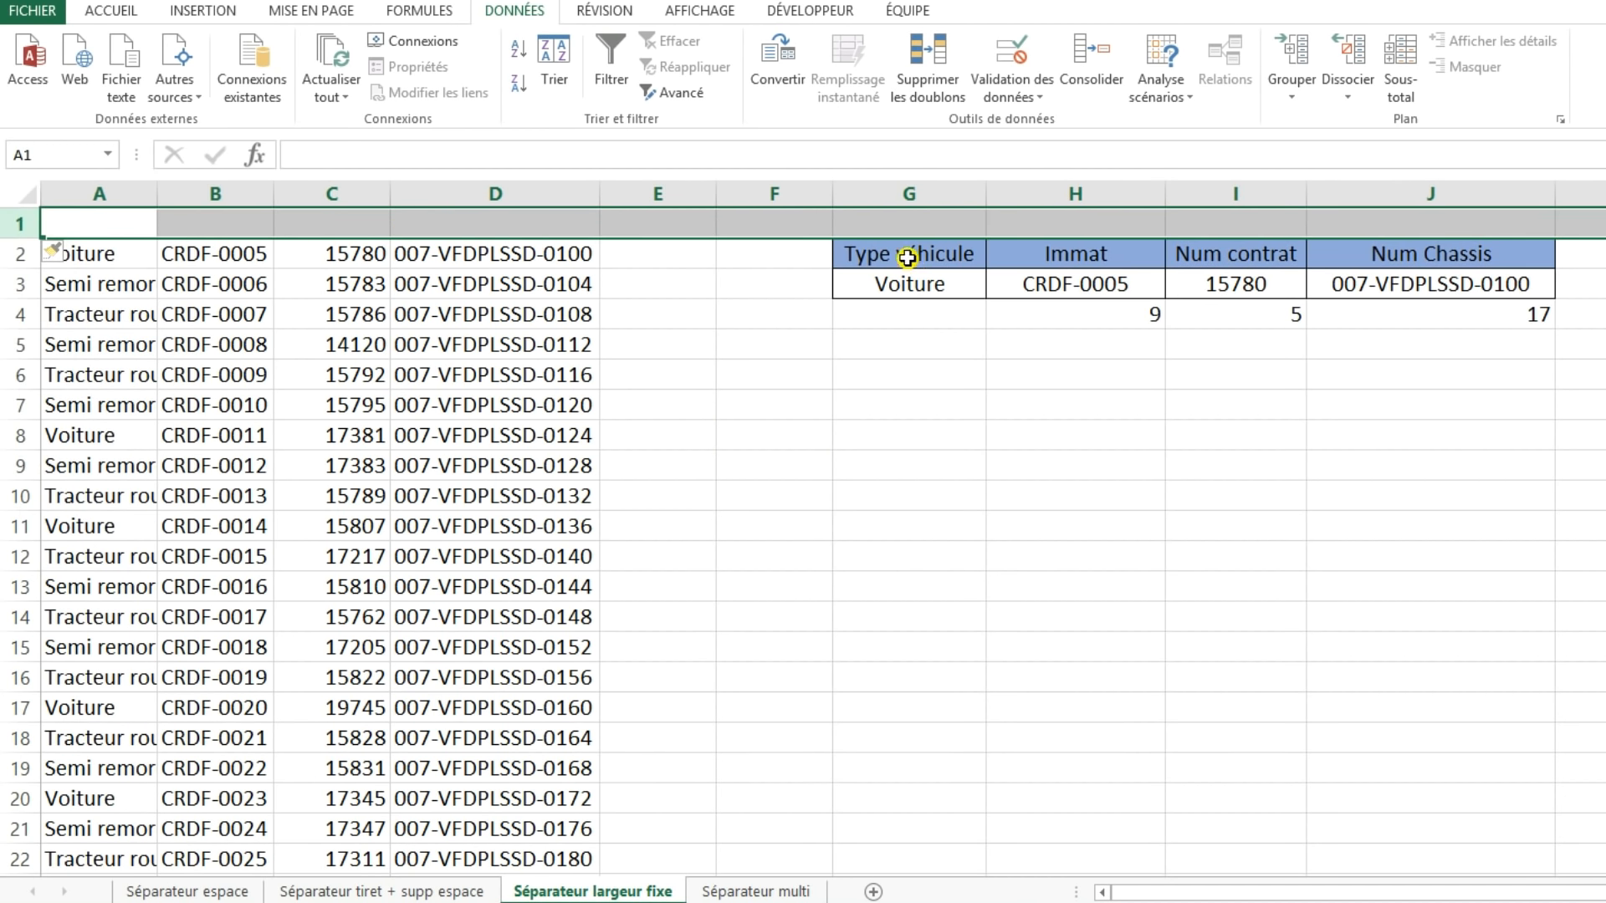
left_click_drag(908, 259, 1510, 262)
key("ctrl+c")
left_click(71, 234)
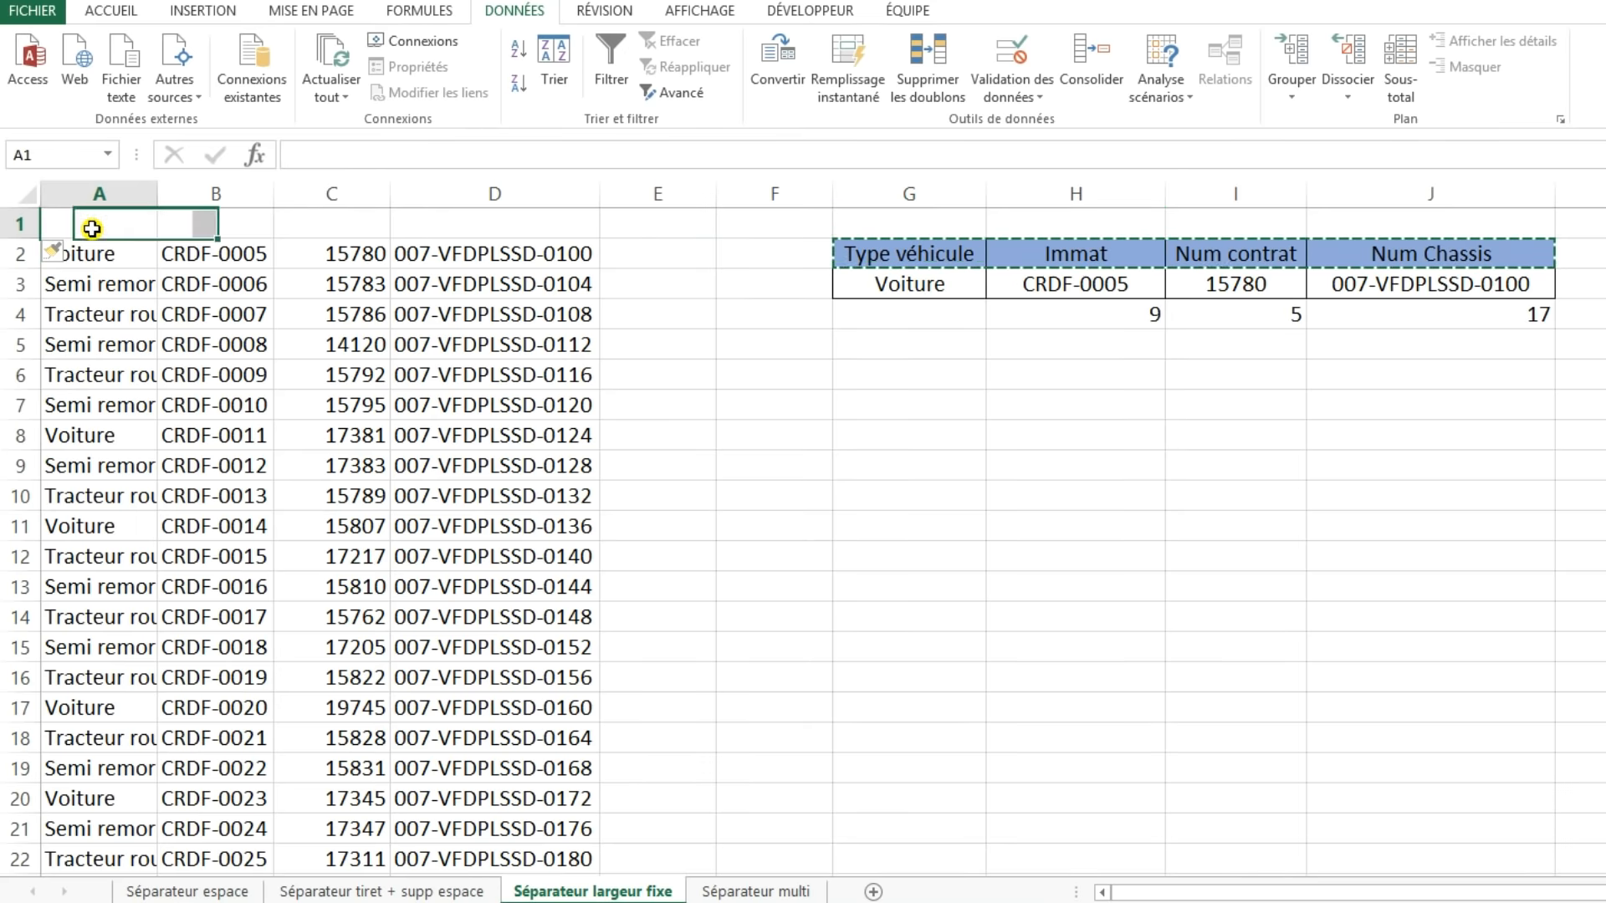
key("ctrl+v")
- Fit columns A to D to their contents, left-align the table and add borders around all its cells
left_click(770, 462)
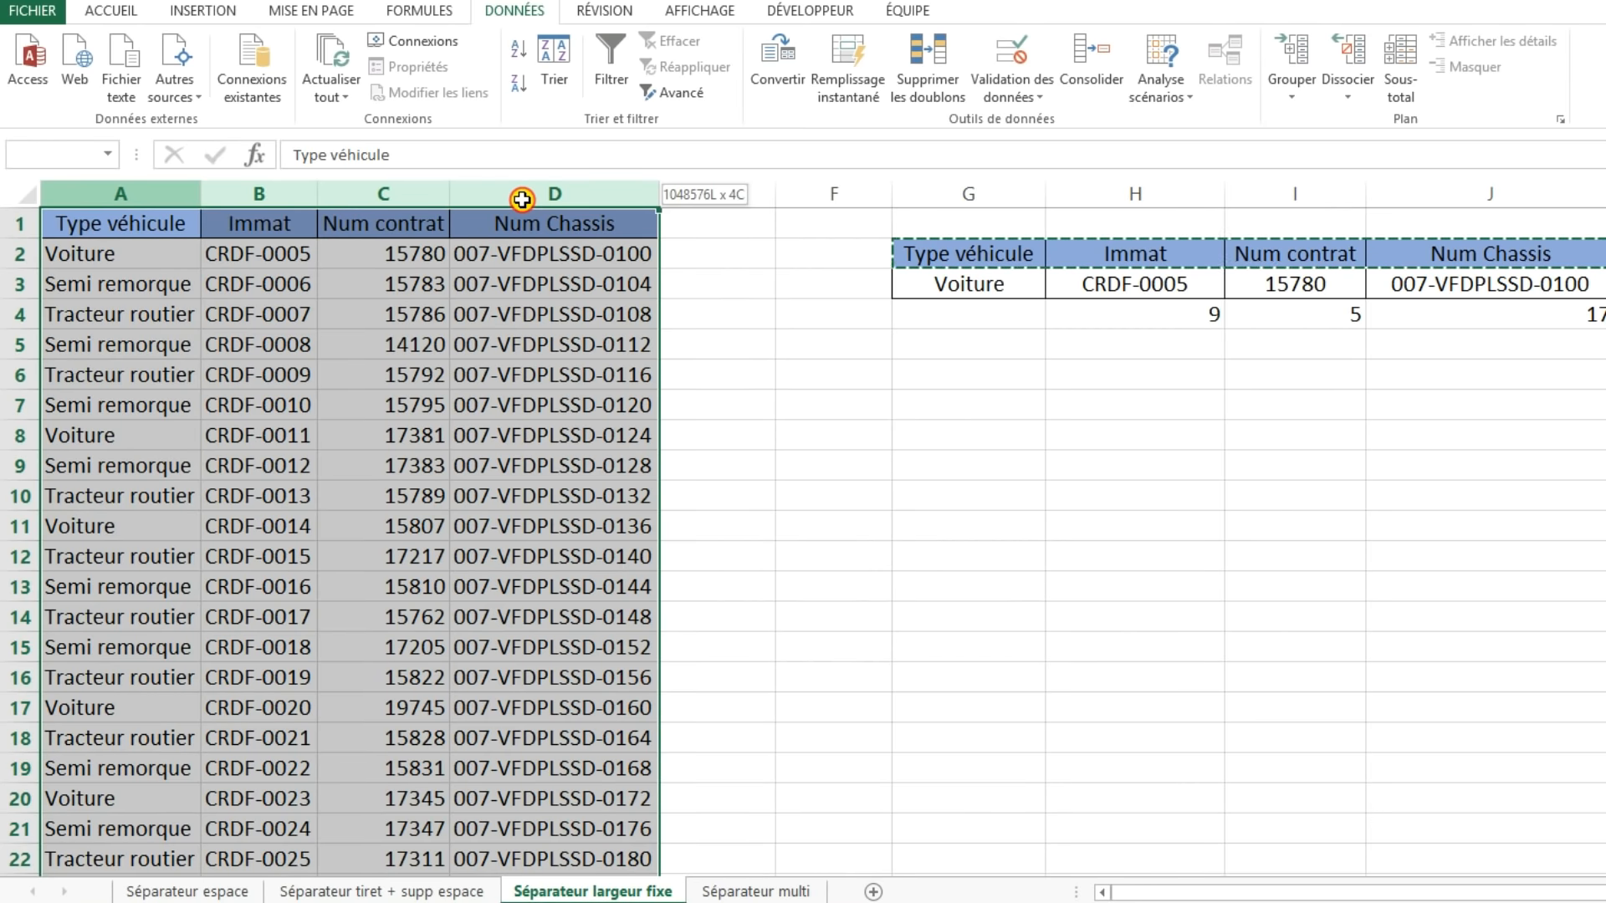
left_click(111, 10)
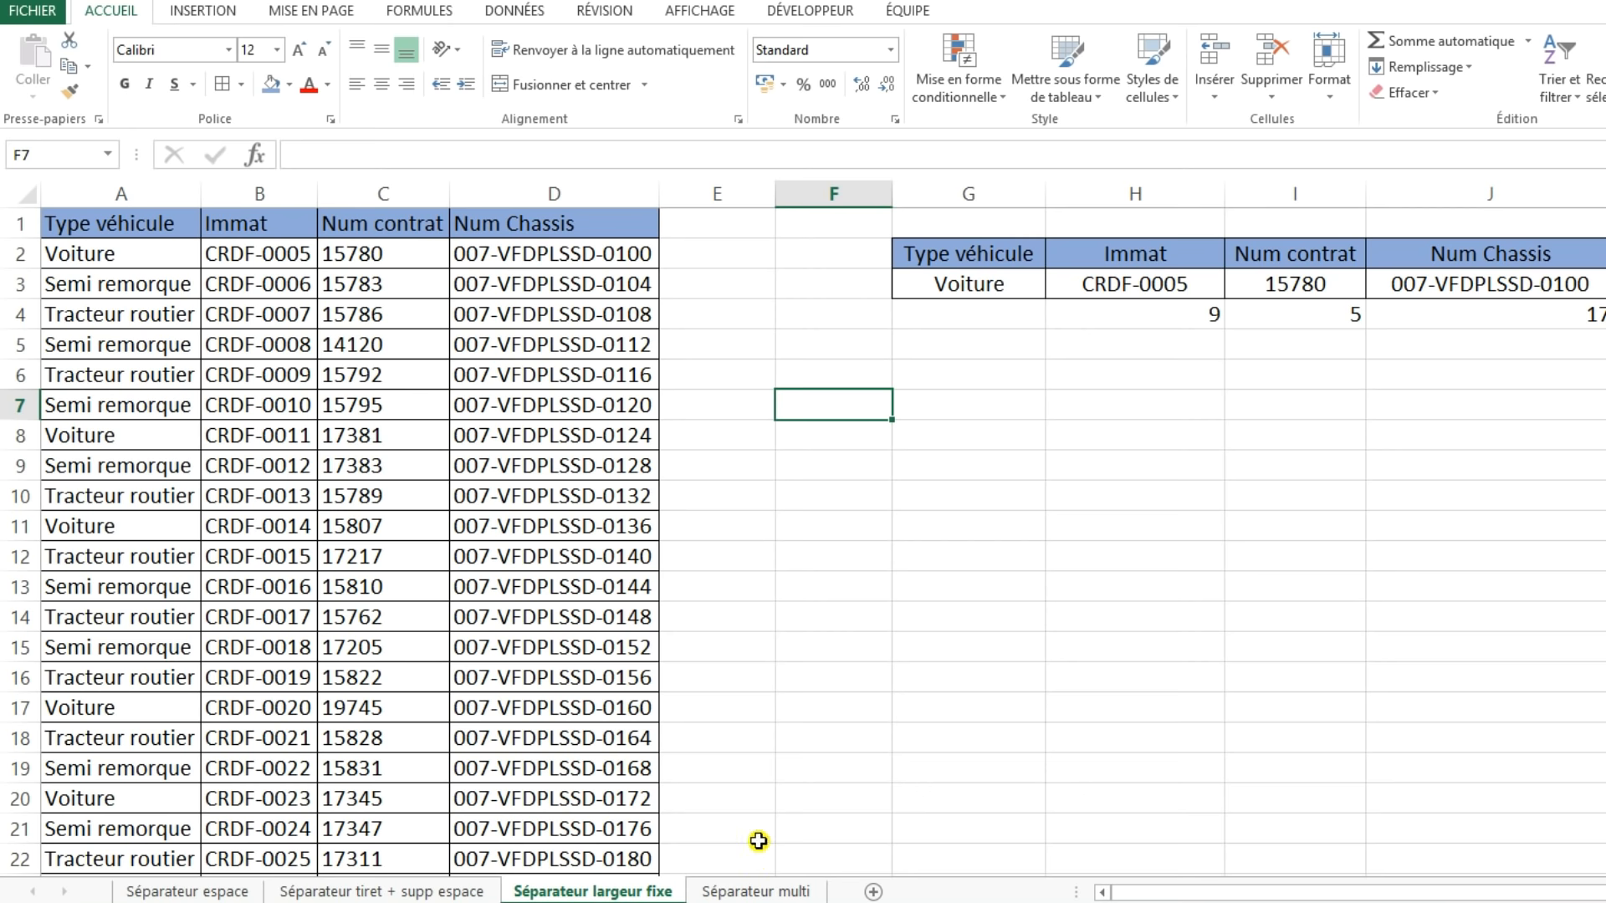
- On the Séparateur multi sheet, start the Convert wizard on column A with the Délimité data type and advance to the separator stage
left_click(764, 892)
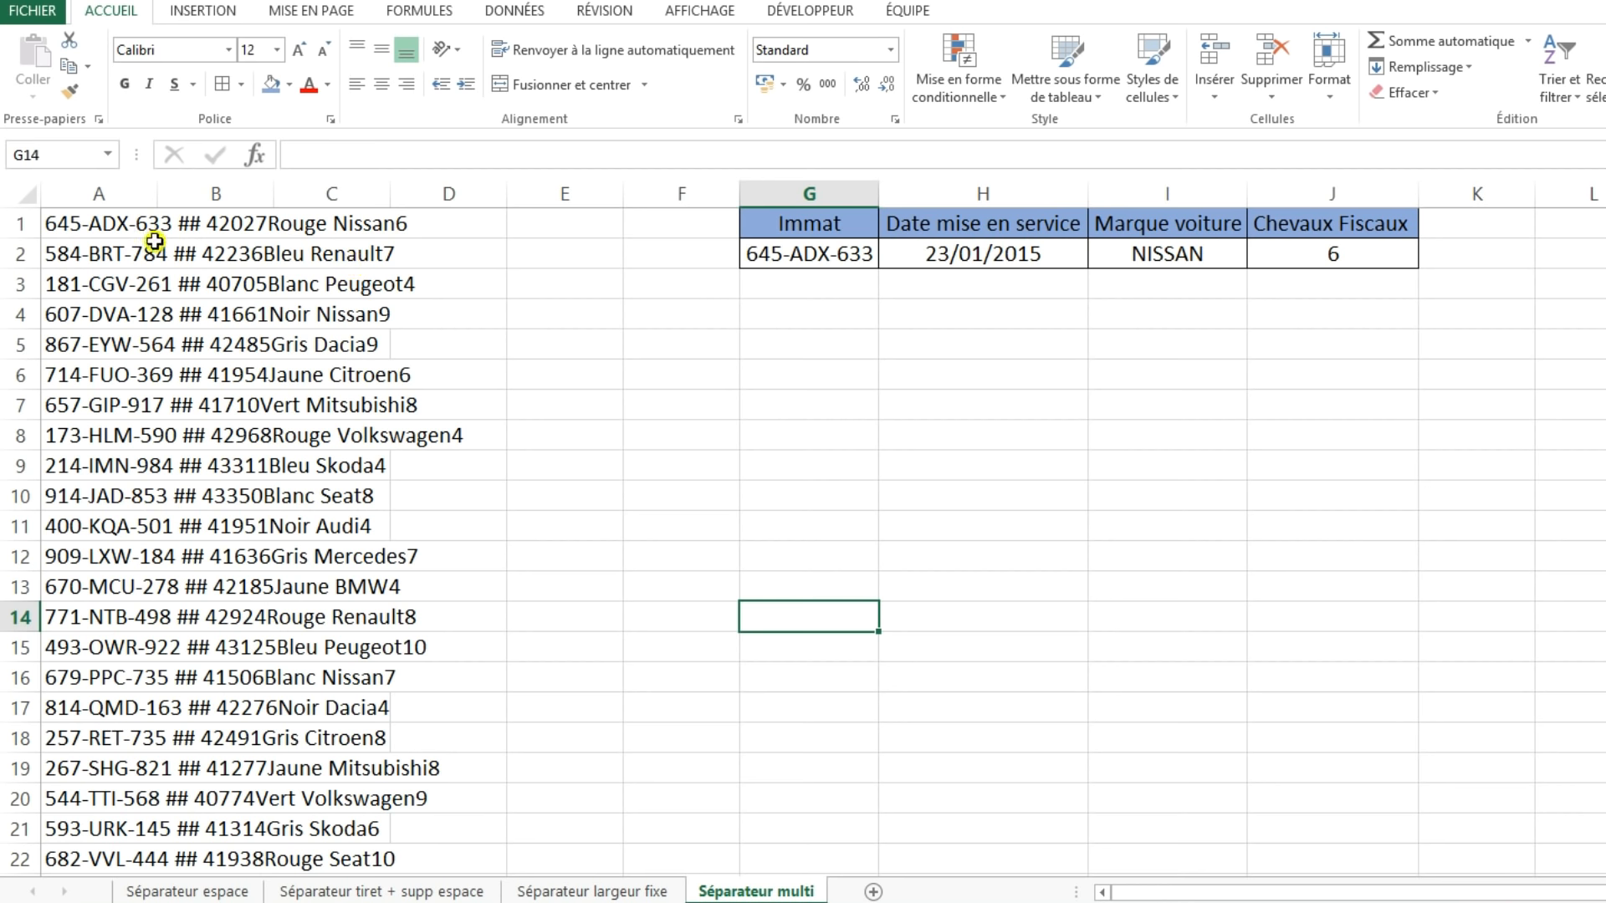
left_click(87, 225)
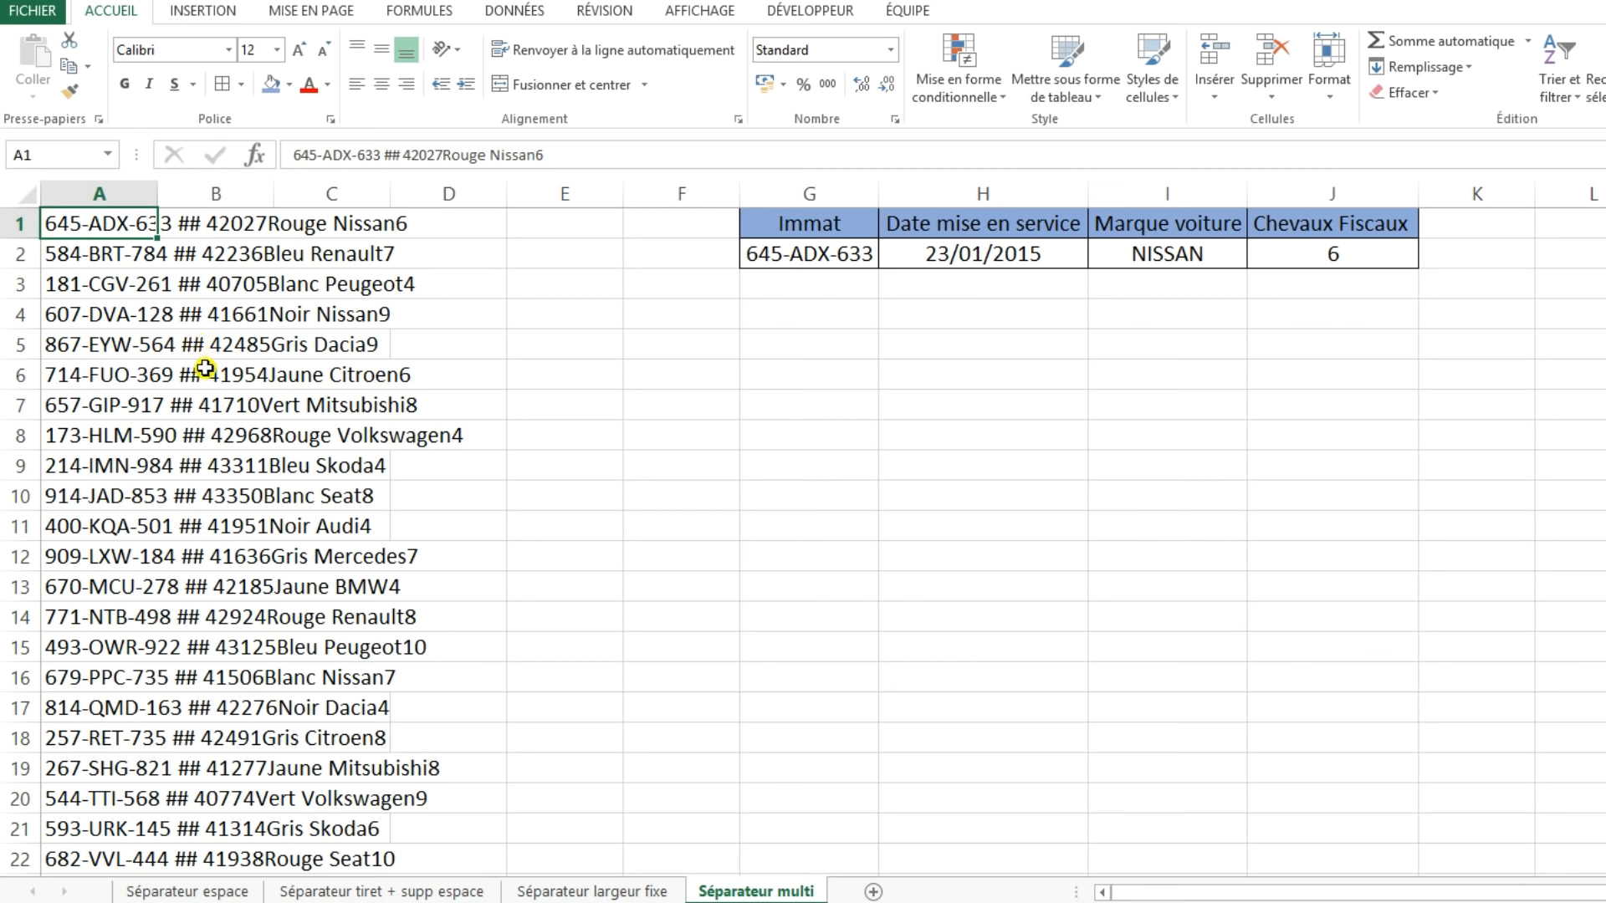
left_click(85, 194)
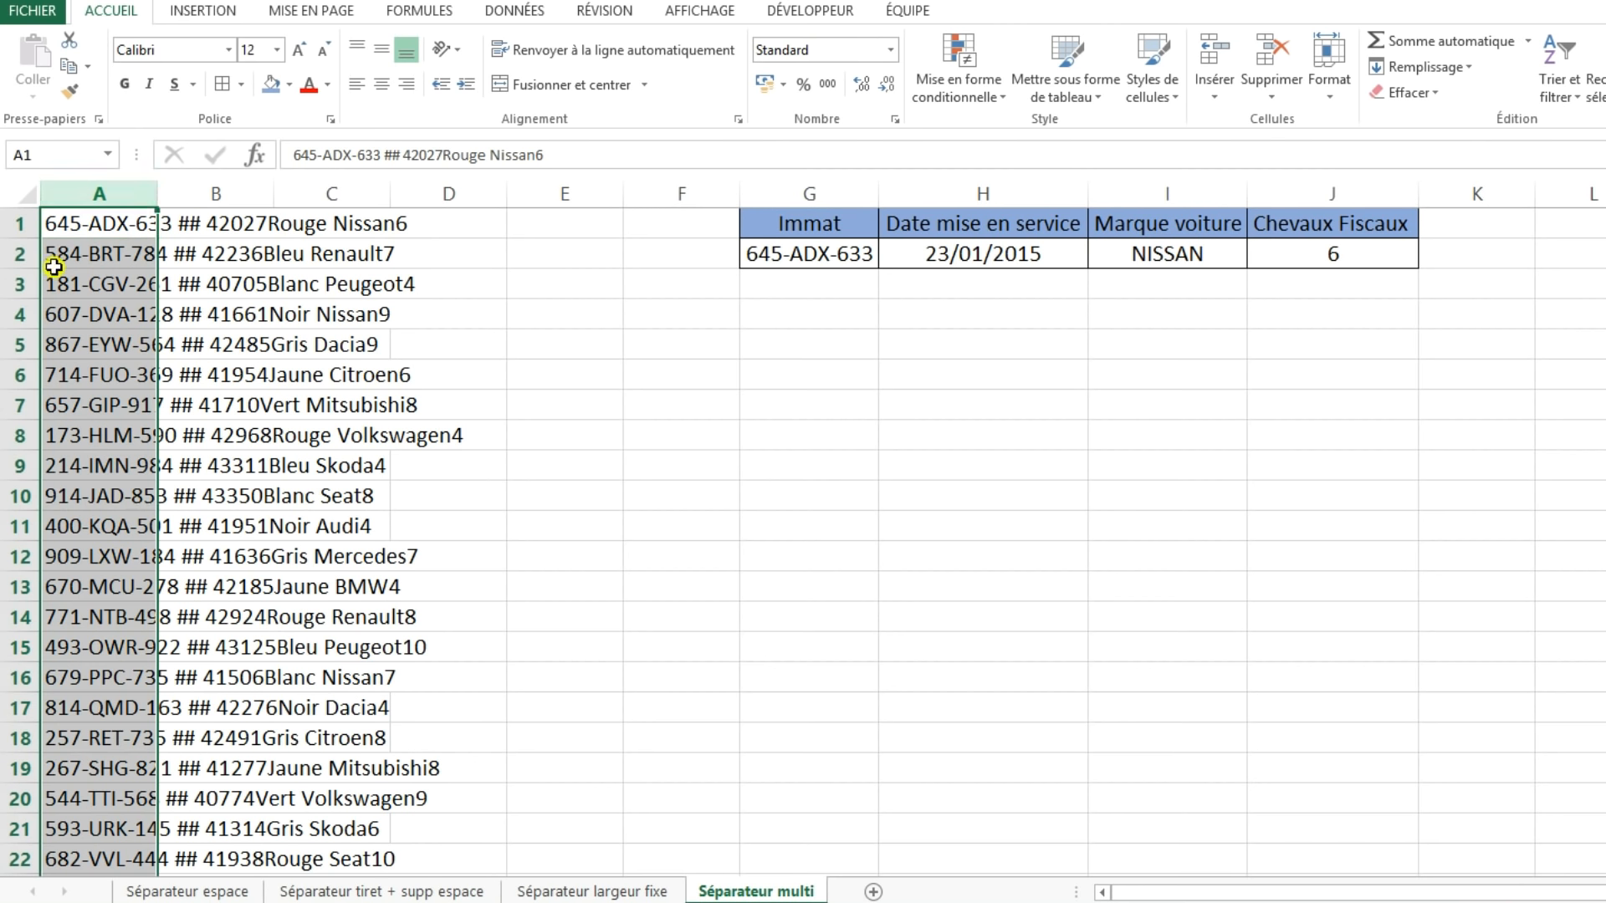
left_click(542, 12)
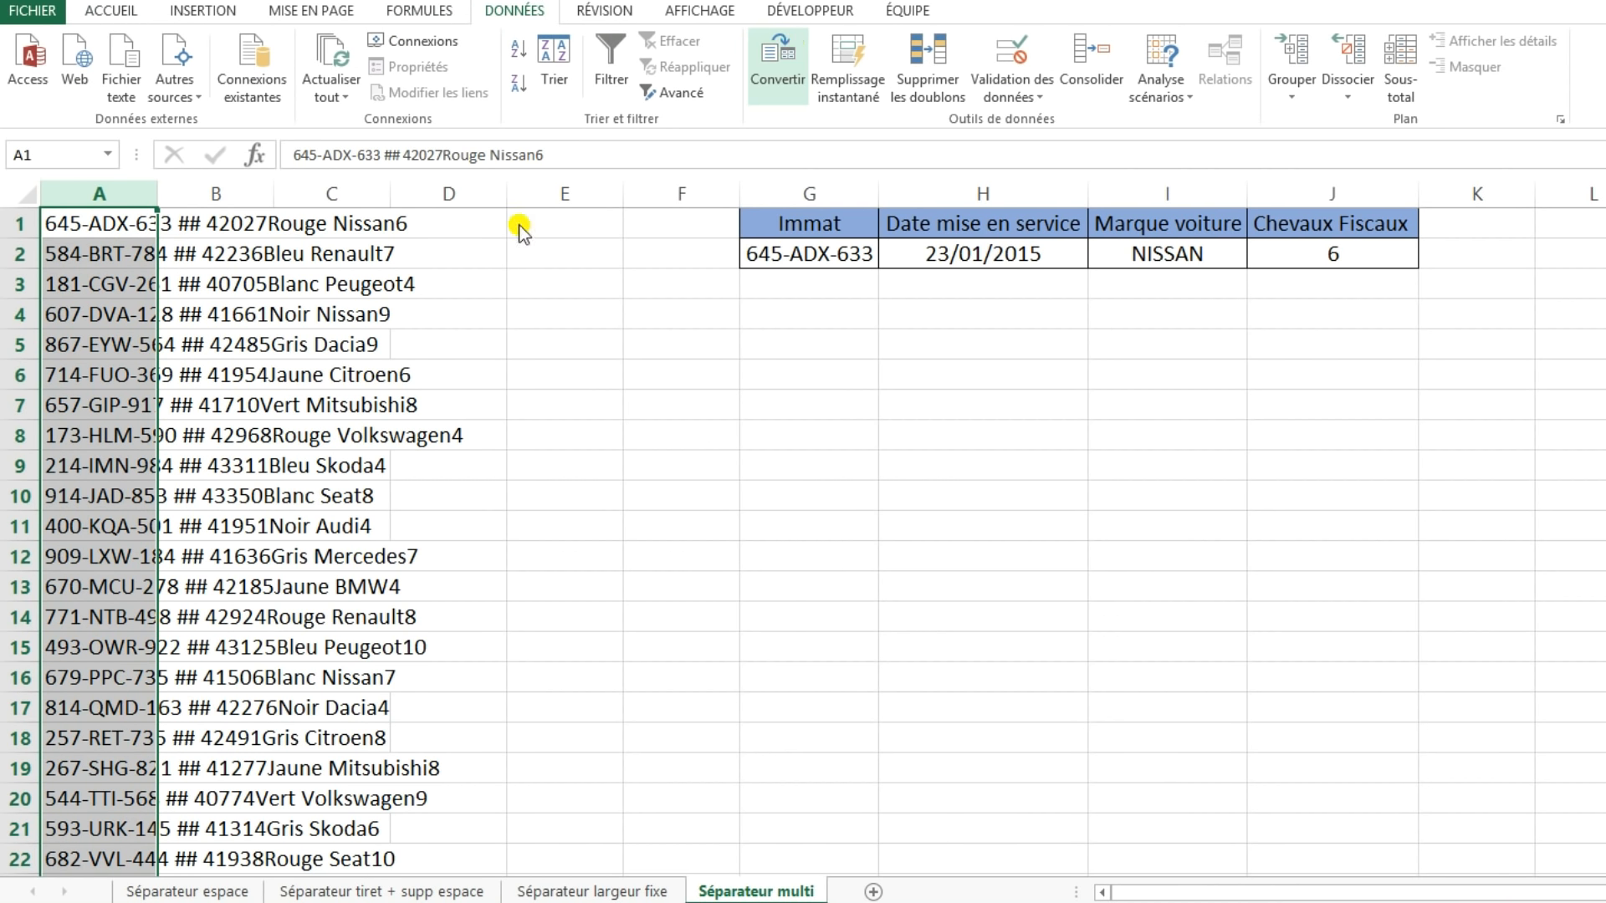
left_click_drag(995, 335, 803, 355)
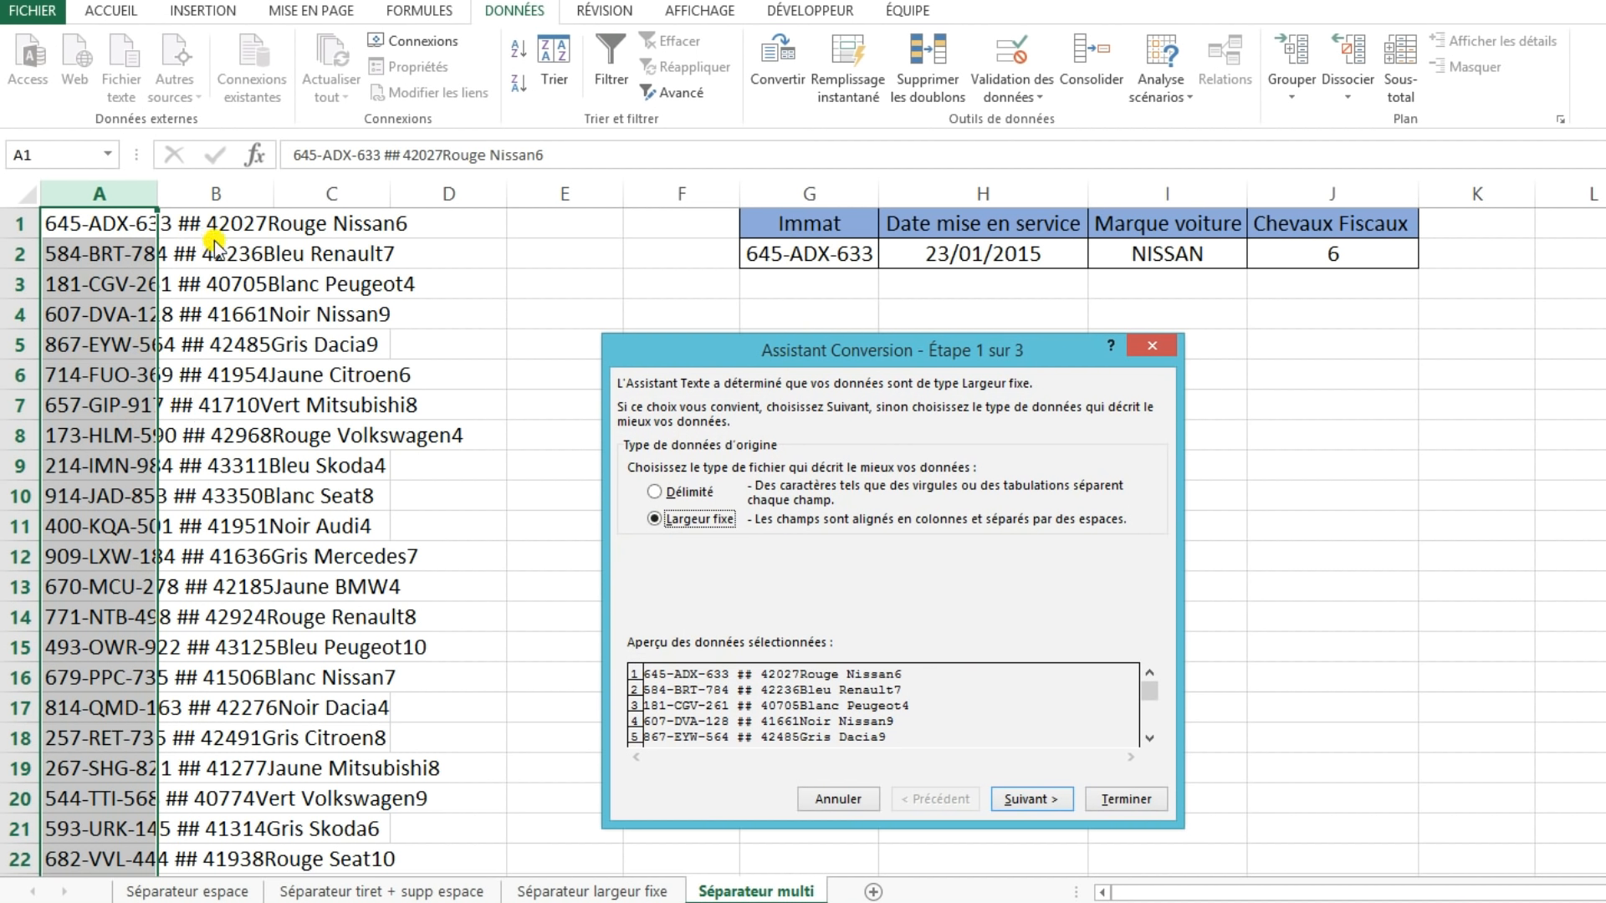
left_click(655, 494)
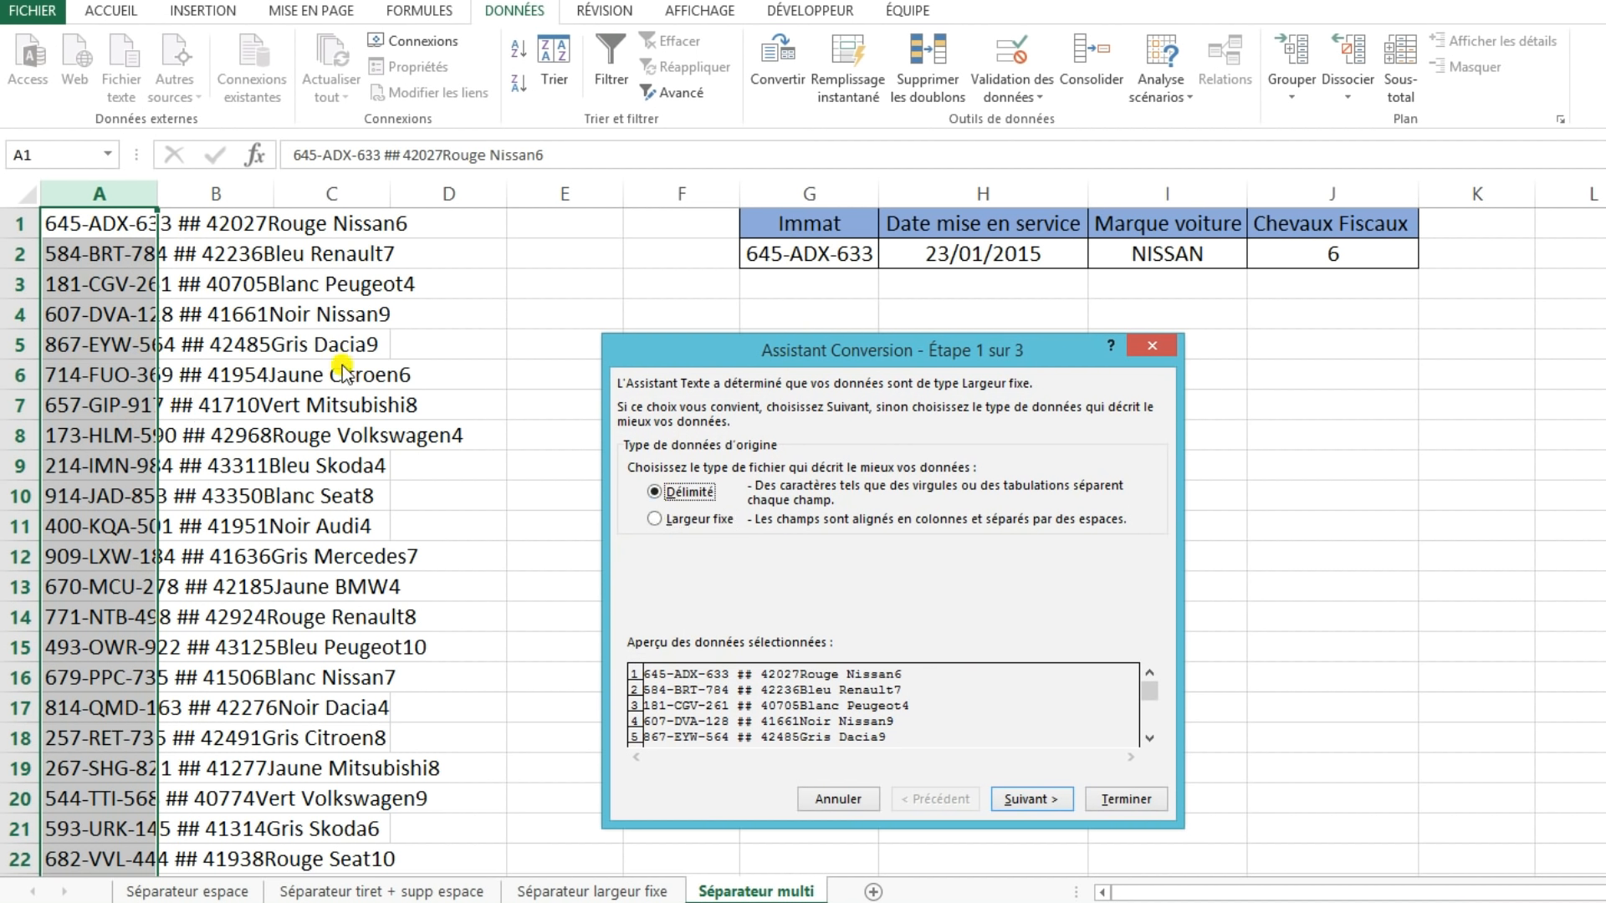
left_click(1048, 801)
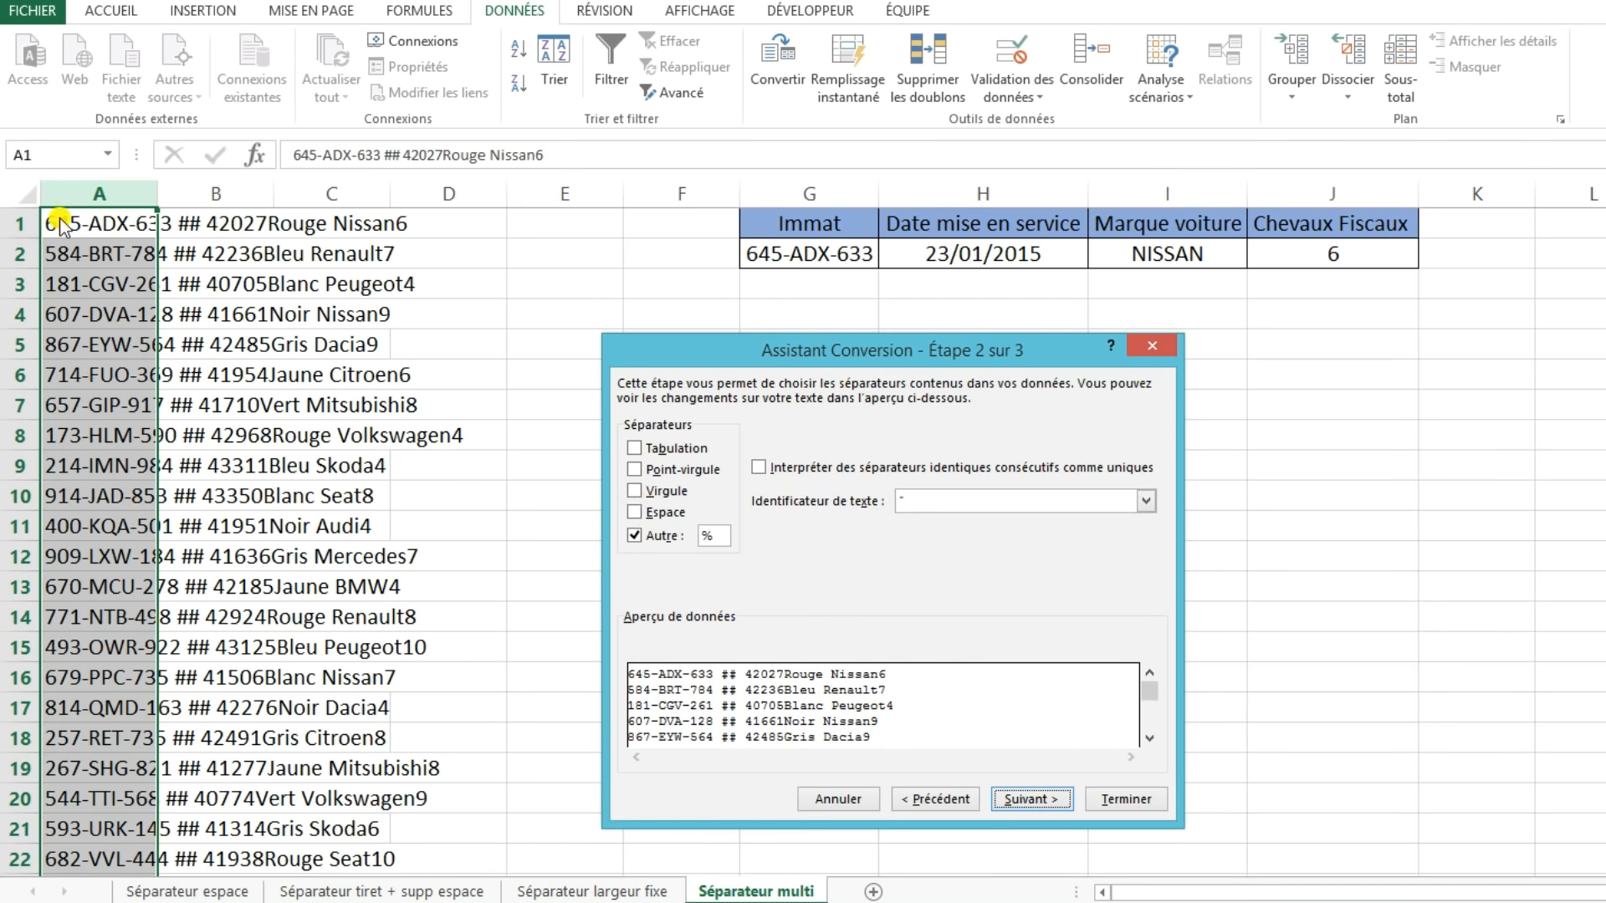
- Set the Autre separator to # and enable treating consecutive identical separators as one, comparing the preview with and without it
left_click(709, 537)
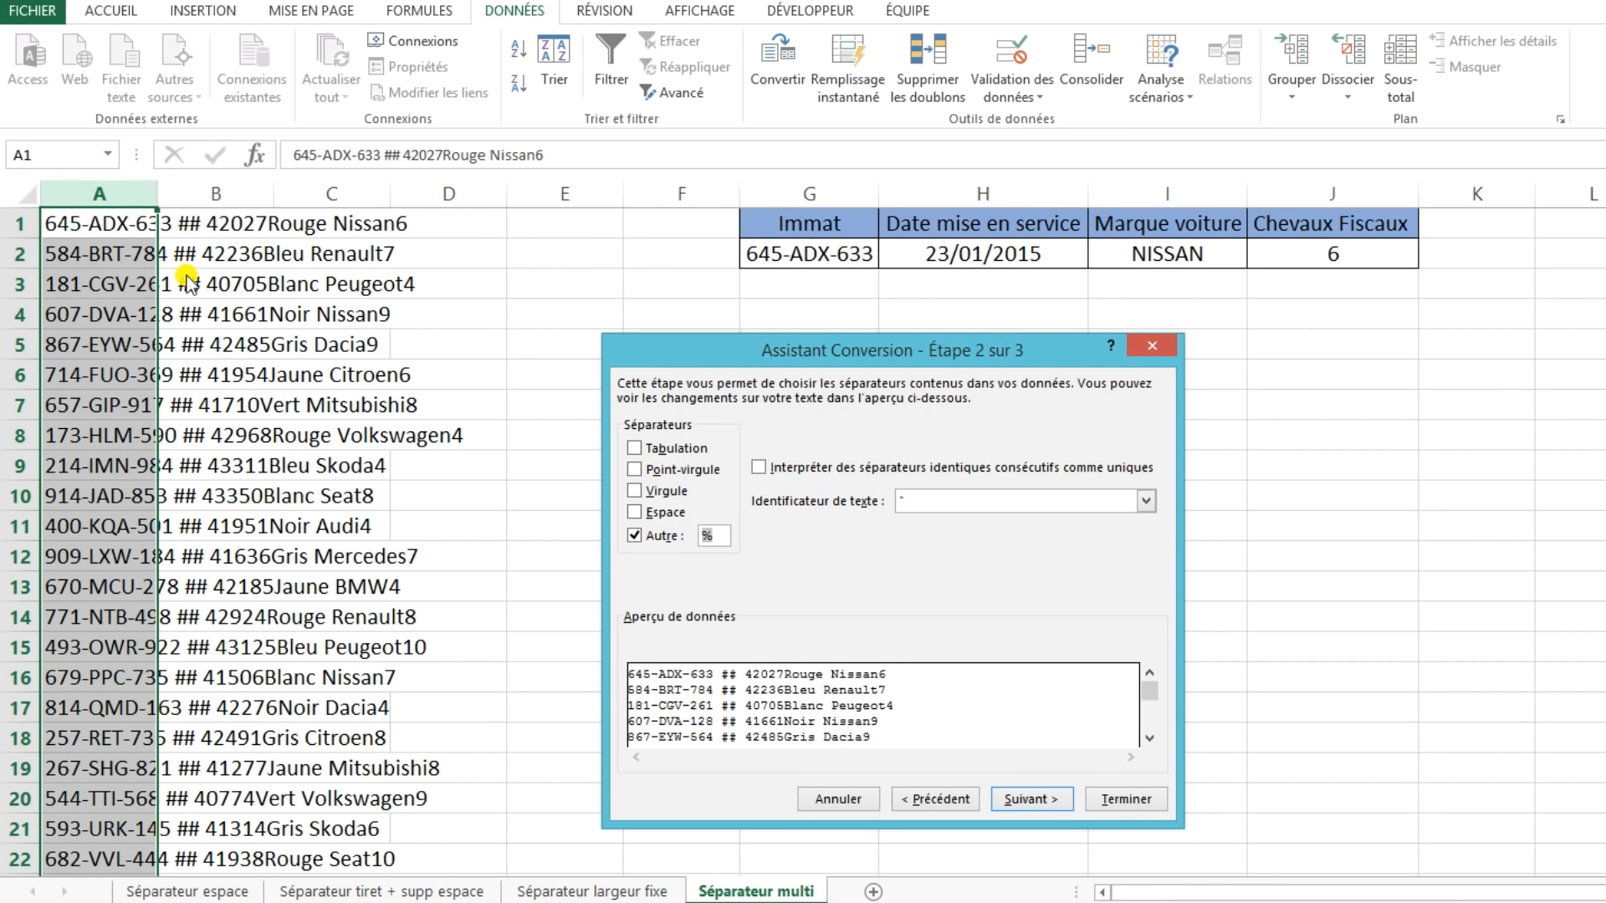
key("BackSpace")
type("#")
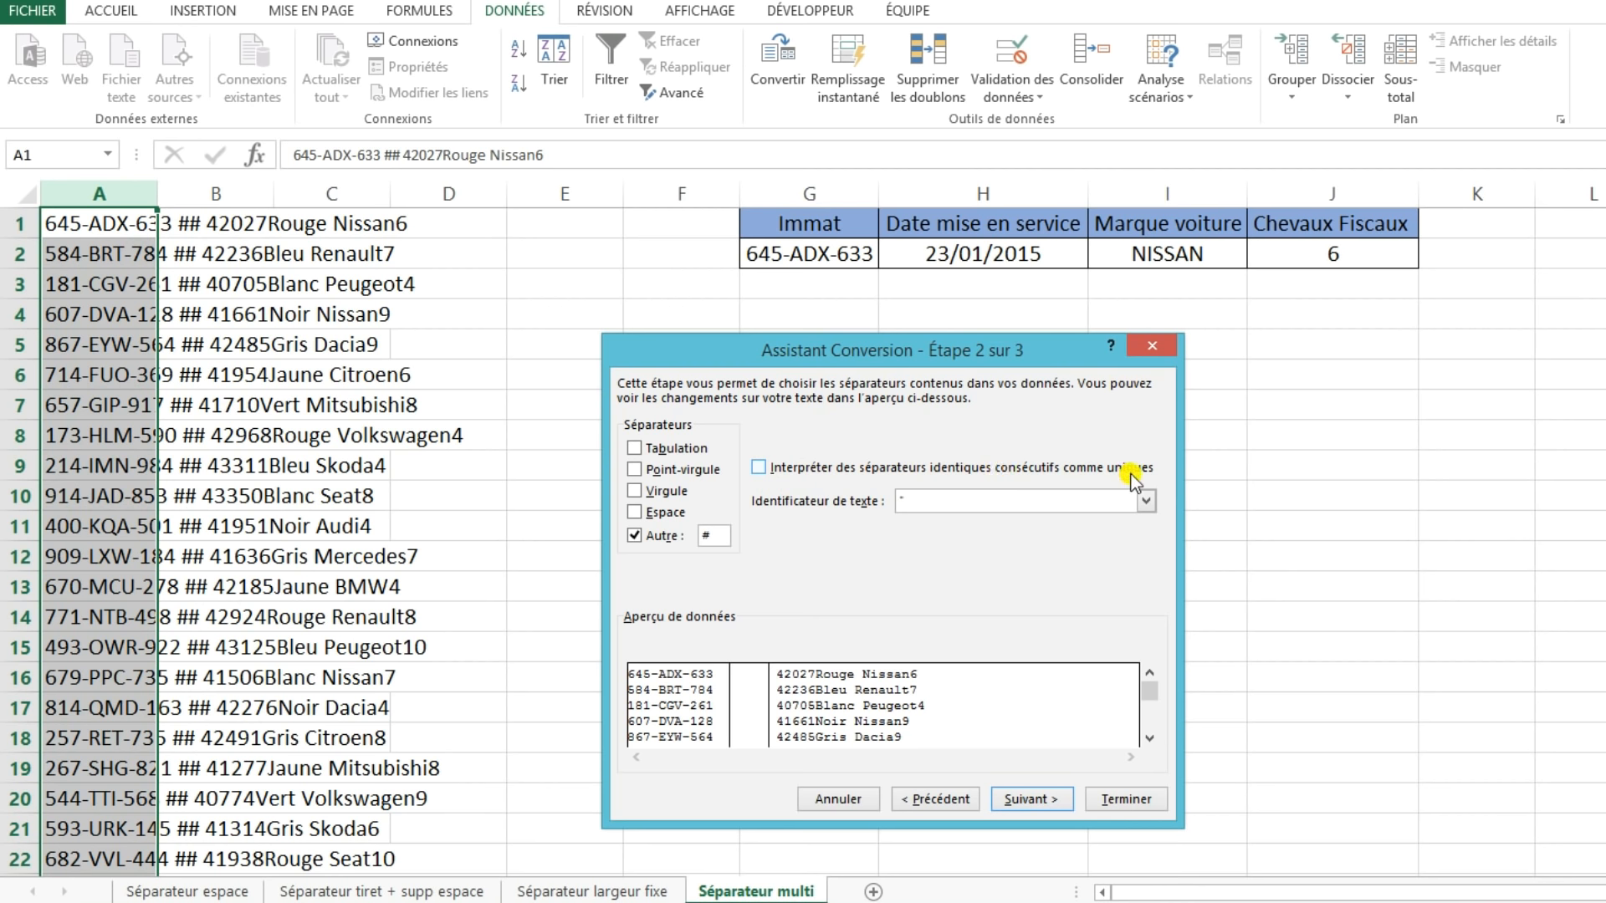
left_click(760, 468)
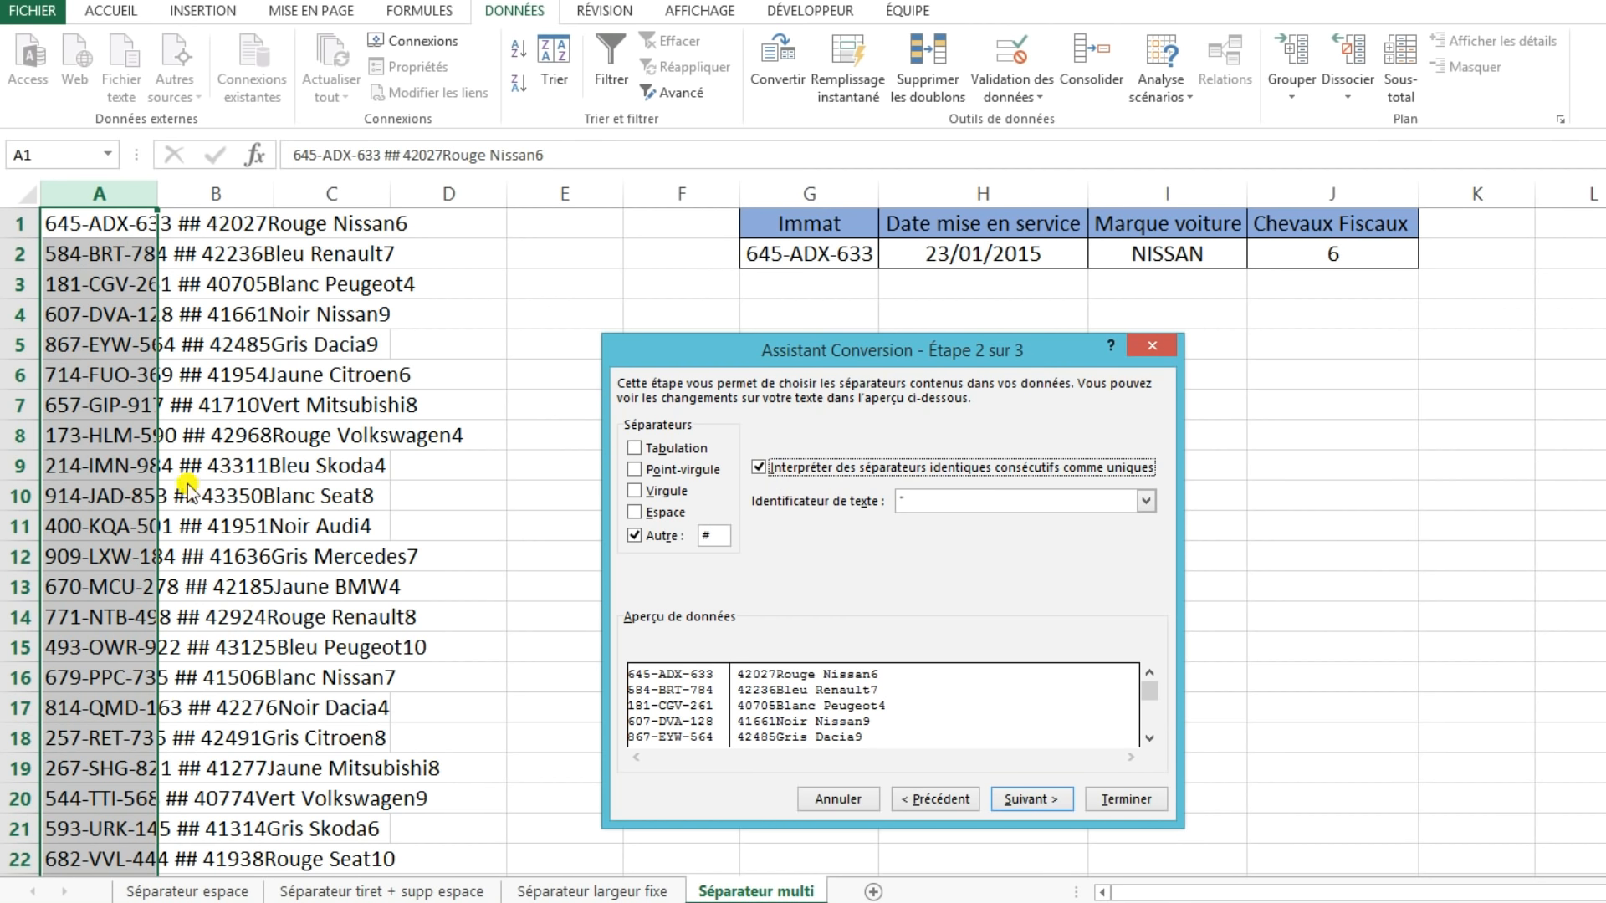
left_click(758, 467)
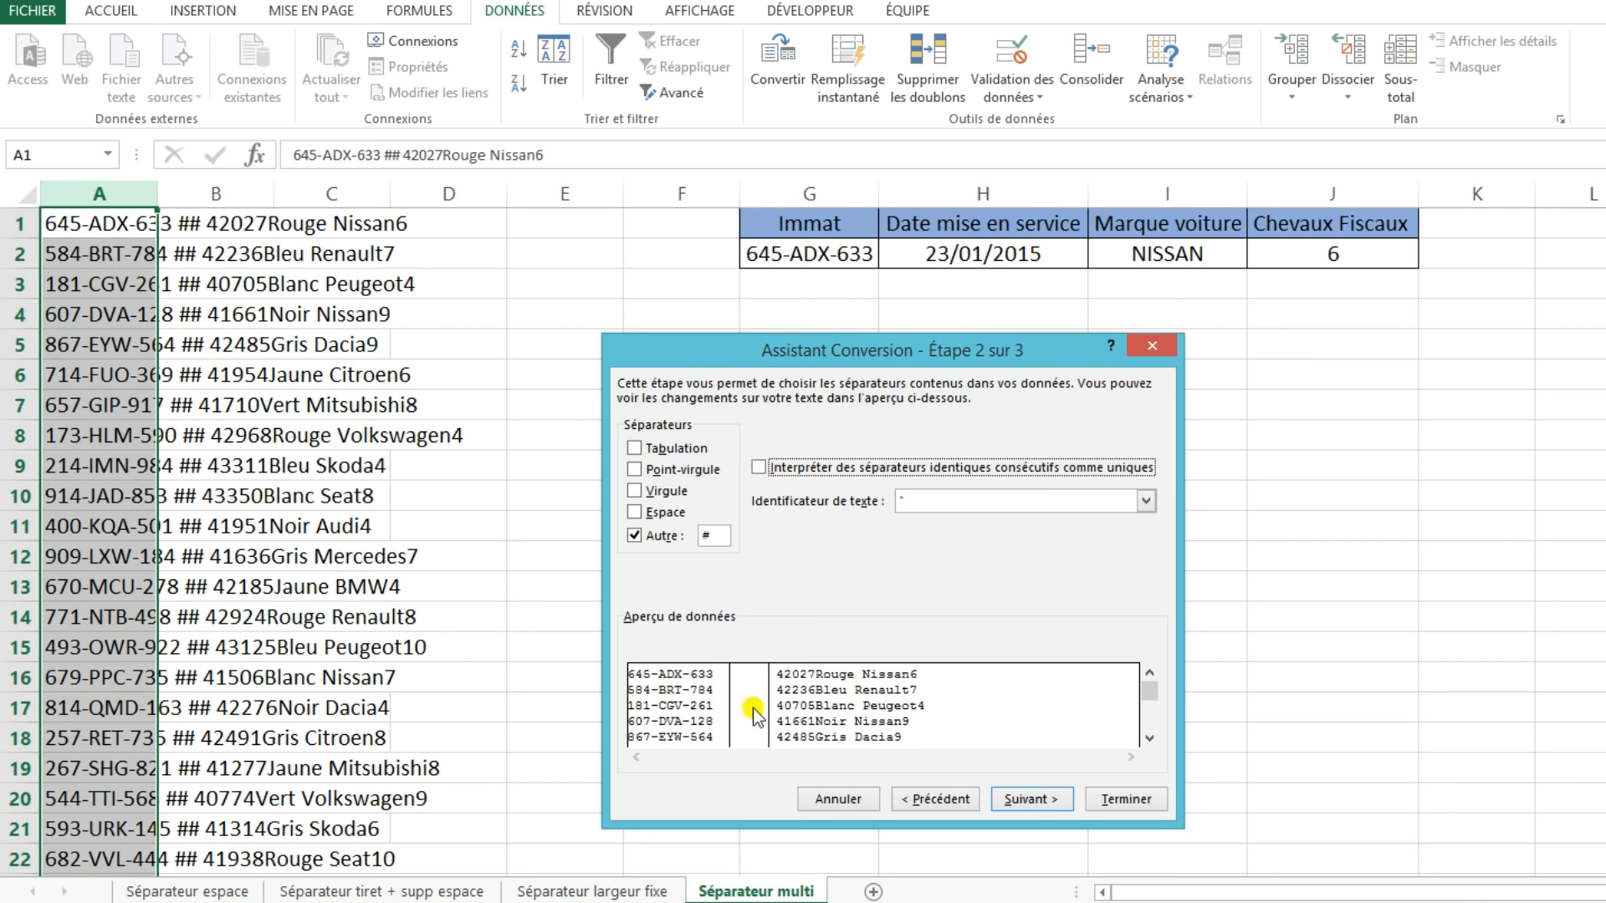
left_click(759, 467)
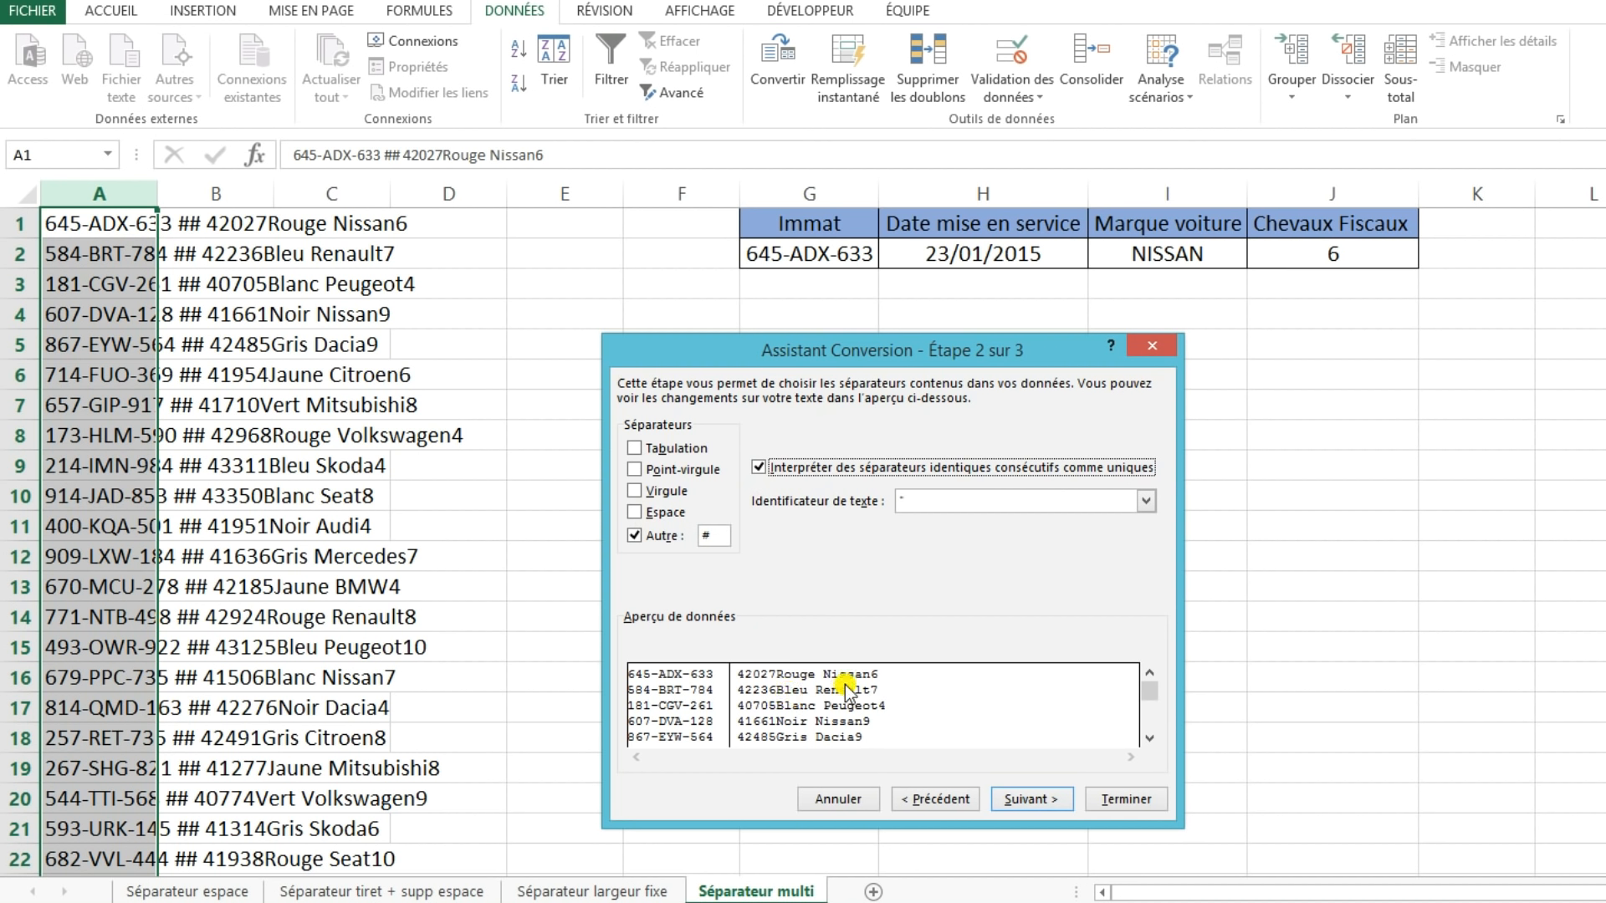
- Add Espace as a second separator and finish the conversion with Standard column formats and destination $A$1
left_click(636, 512)
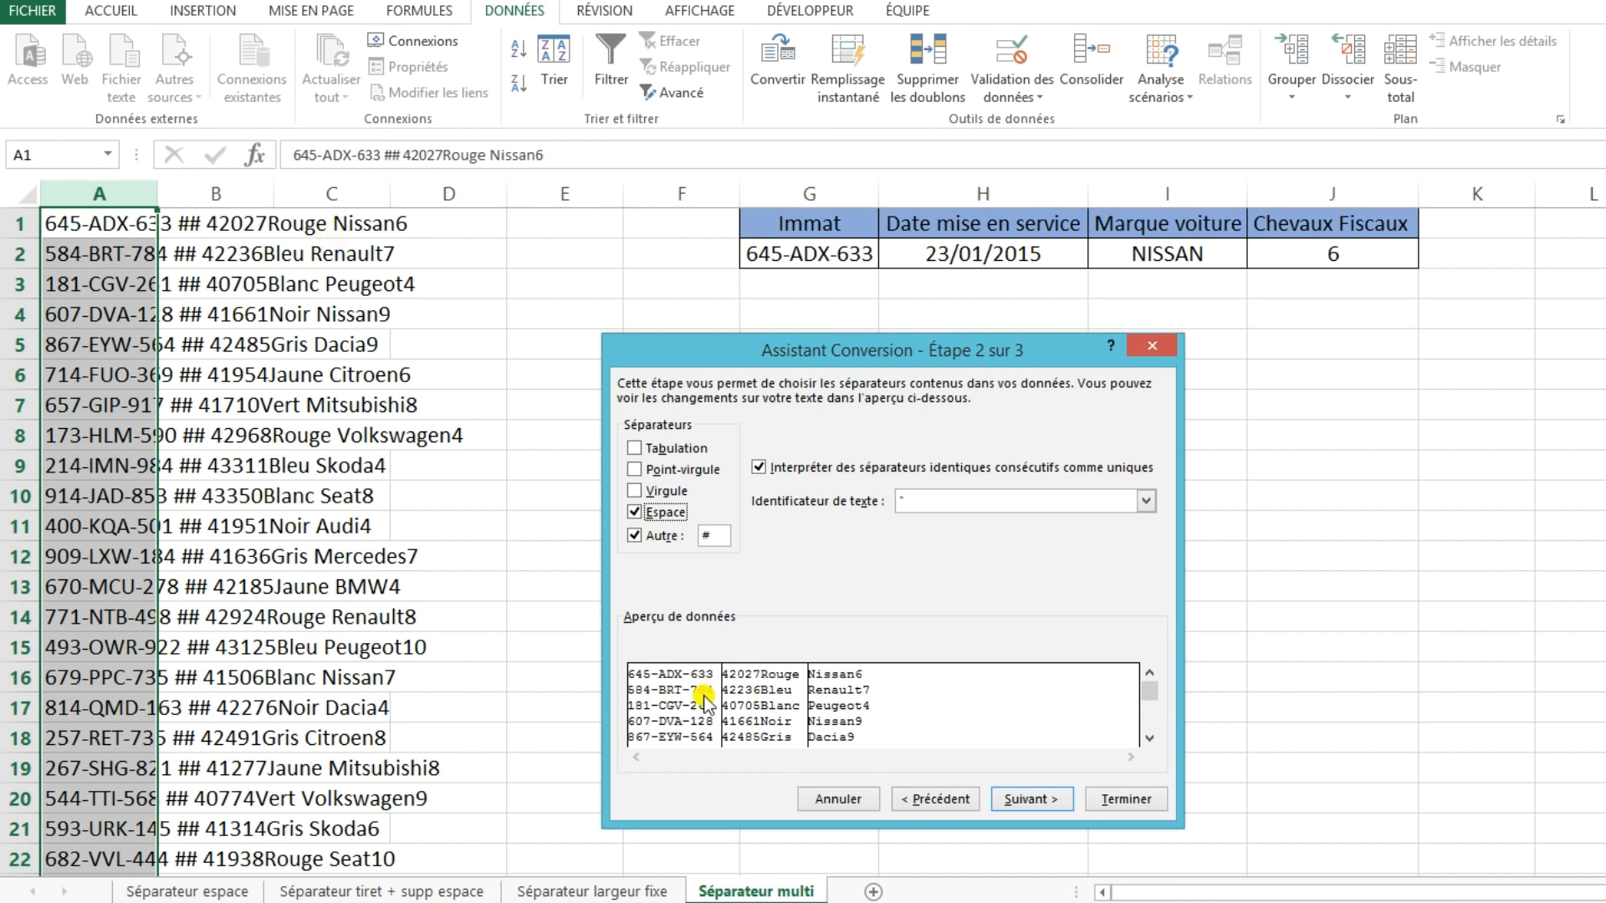
left_click(1023, 805)
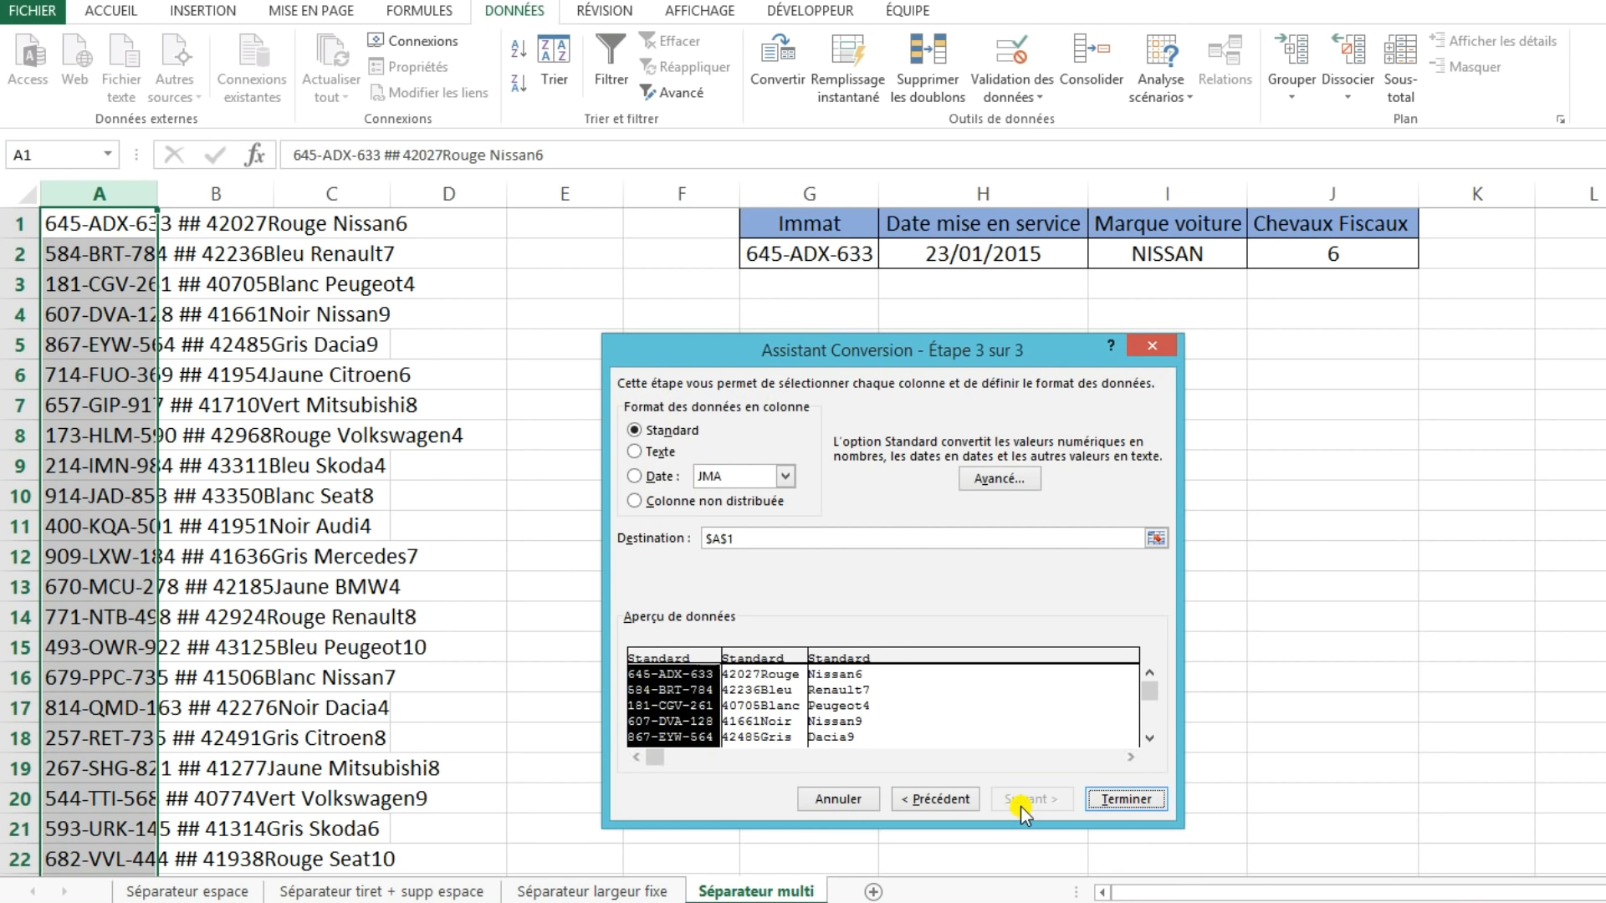
left_click(1126, 801)
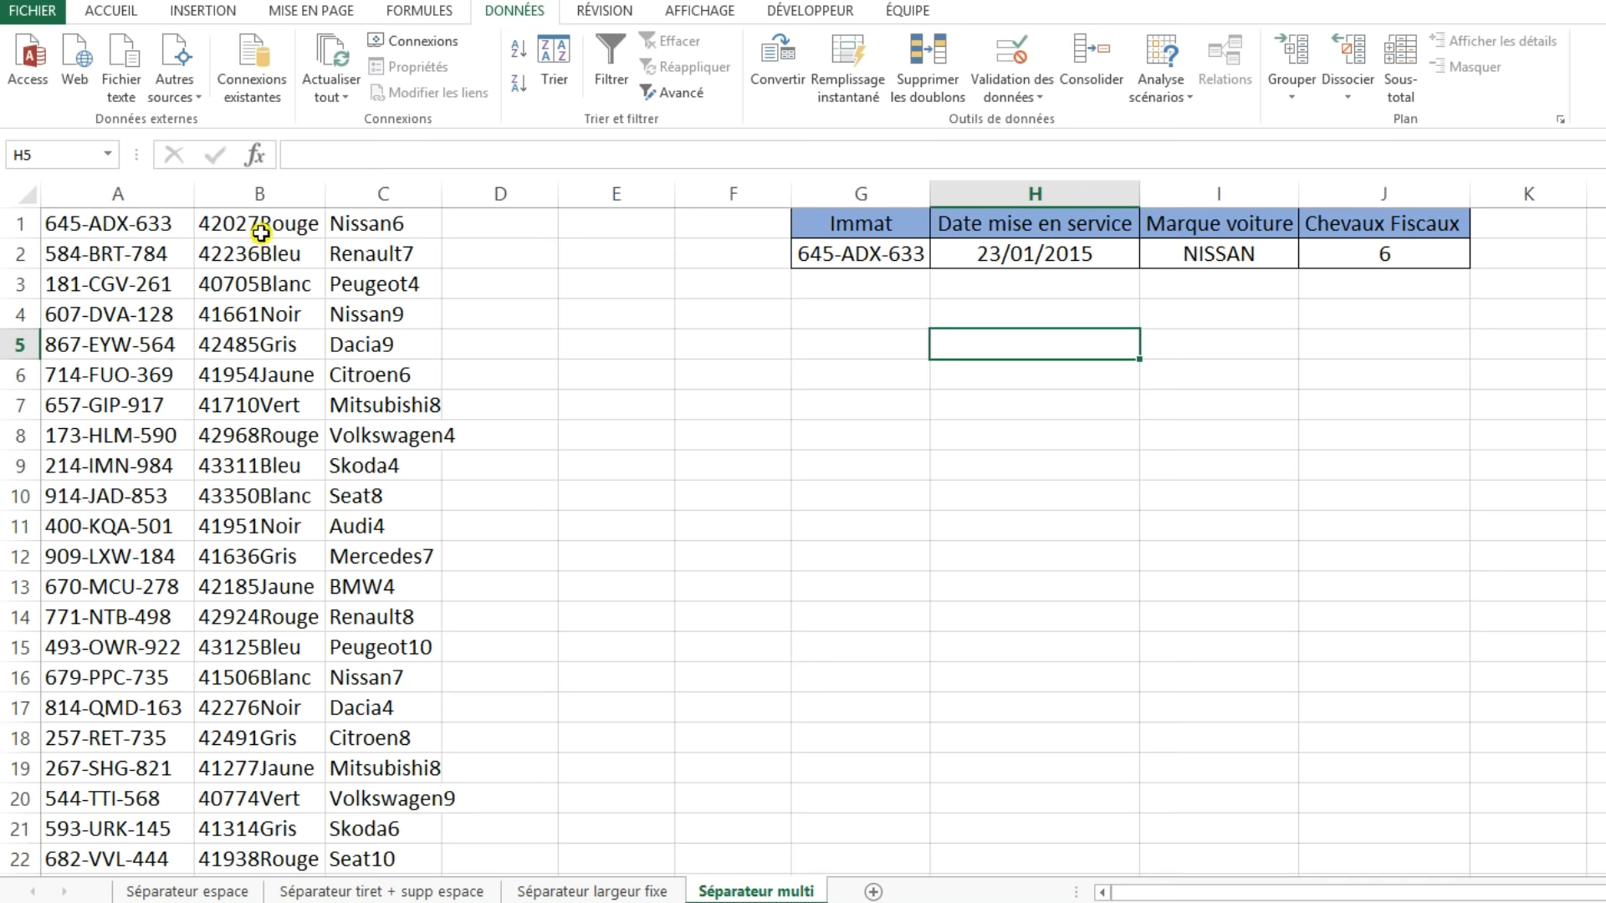
- Start the Convert wizard on column B with the Largeur fixe data type, placing a column break after the fifth character
key("Left")
key("Left")
key("Left")
key("Left")
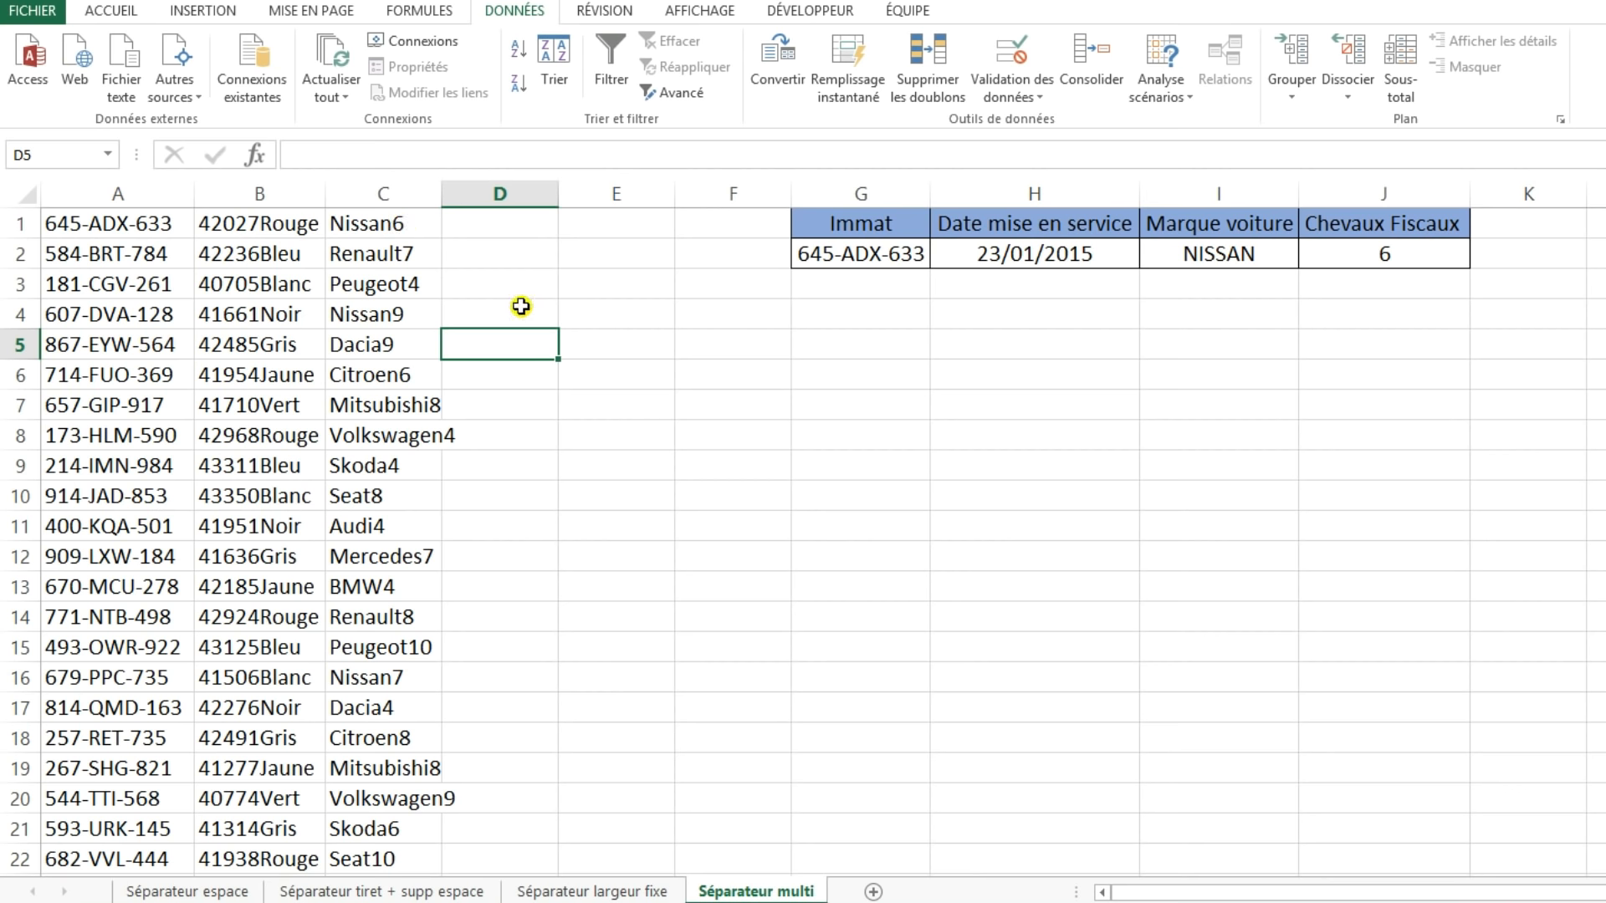
left_click(260, 193)
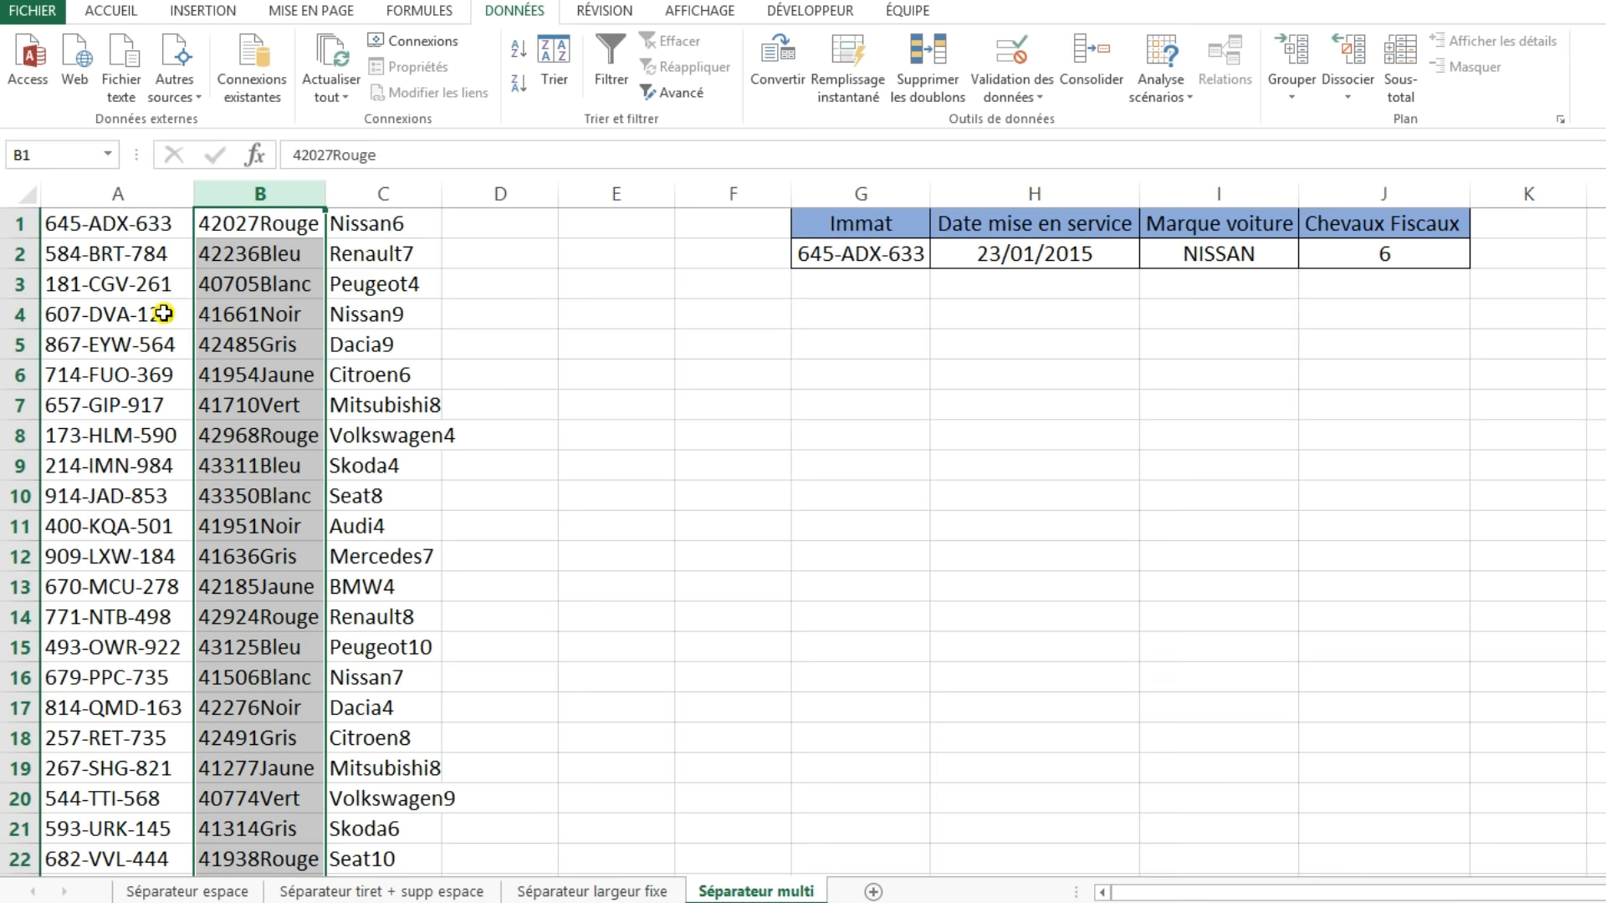
left_click(778, 84)
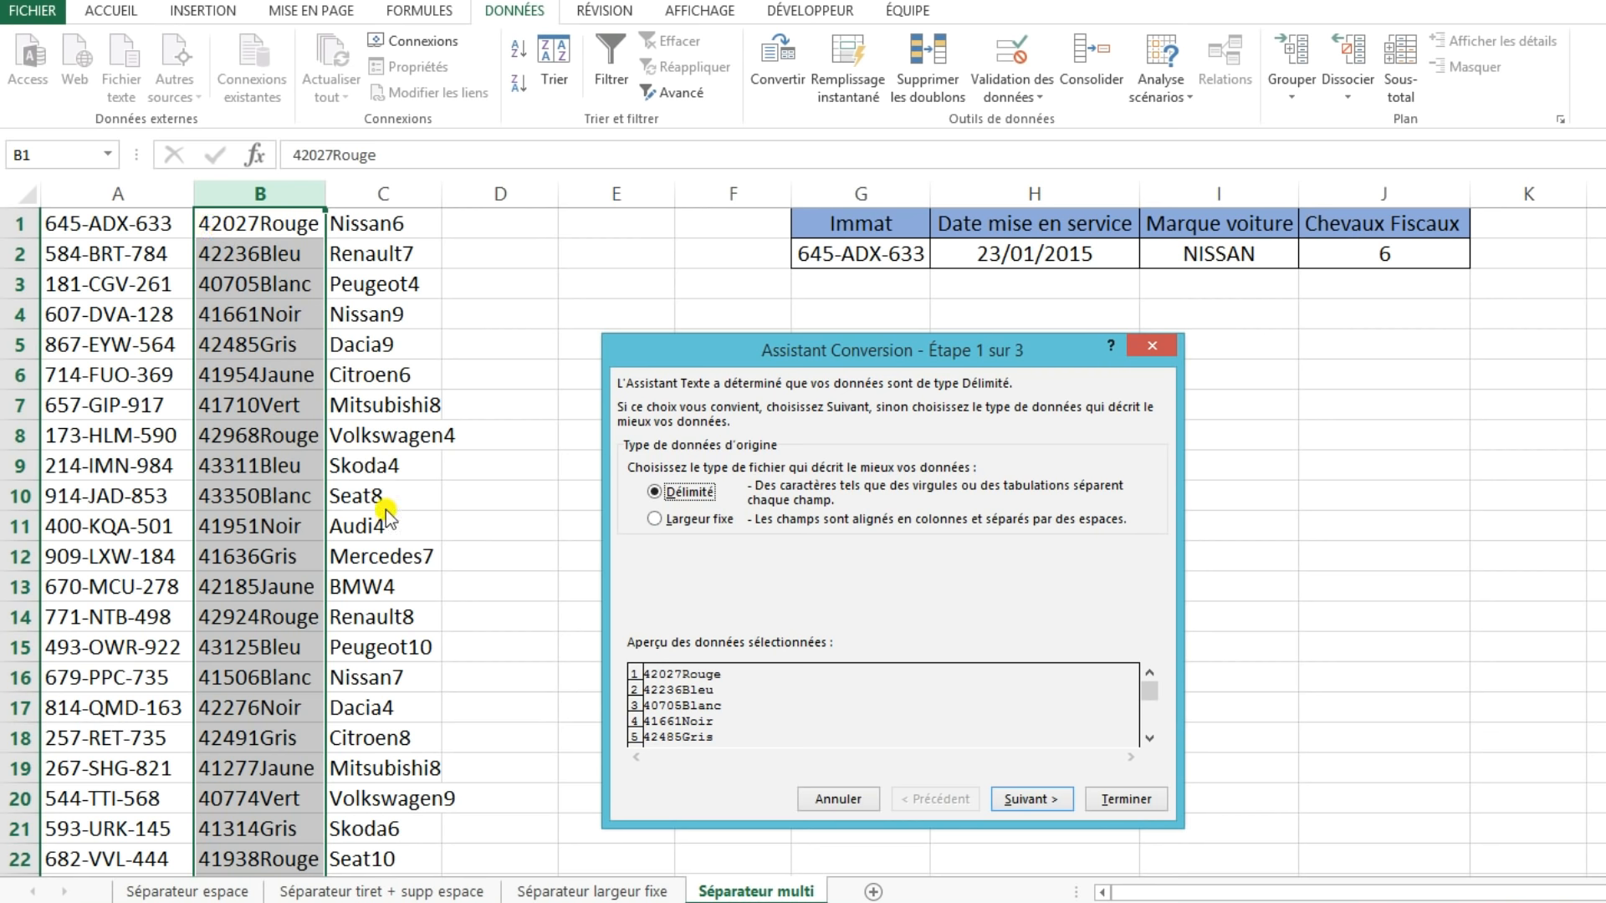
left_click(709, 519)
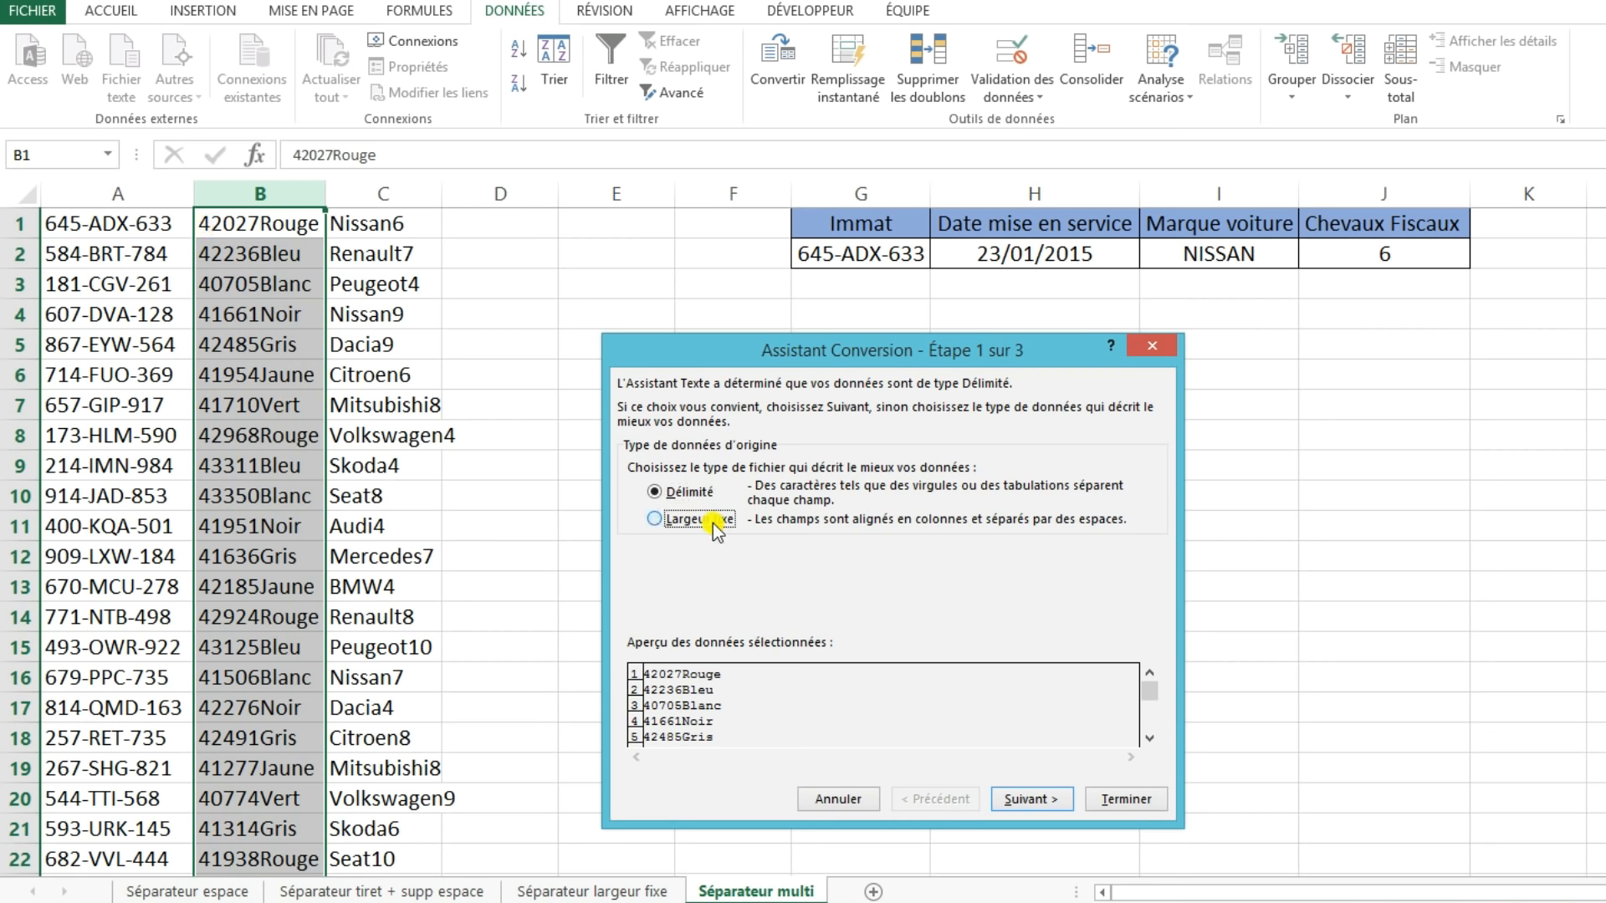
left_click(1016, 801)
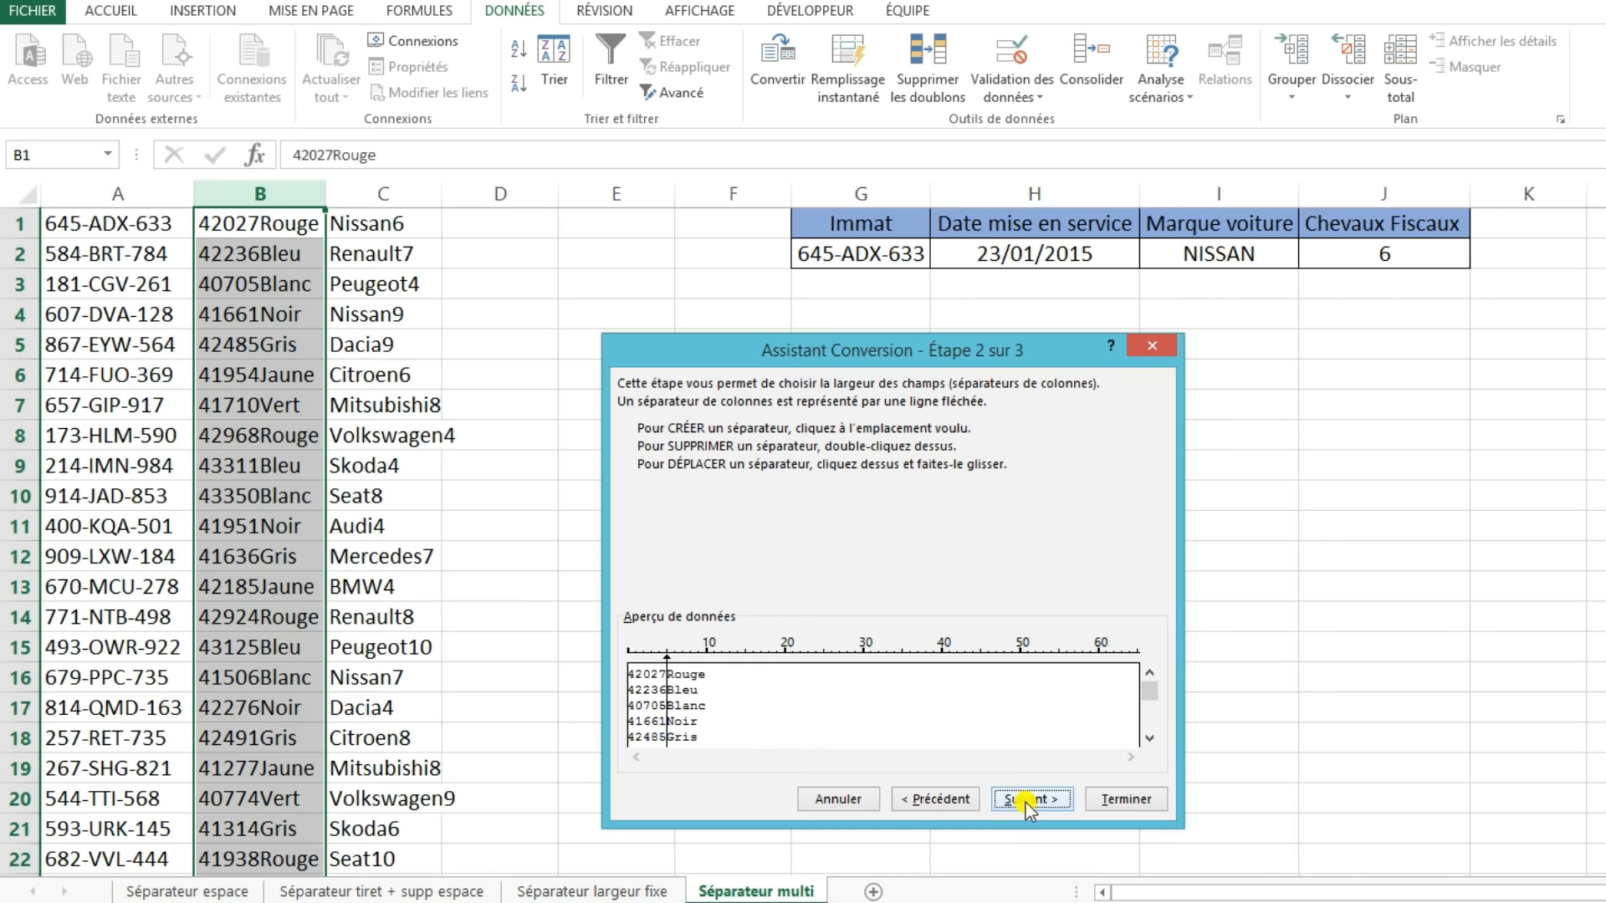
left_click(1026, 801)
- Set the colour column to Colonne non distribuée, finish the conversion at $B$1, and undo it
left_click(686, 655)
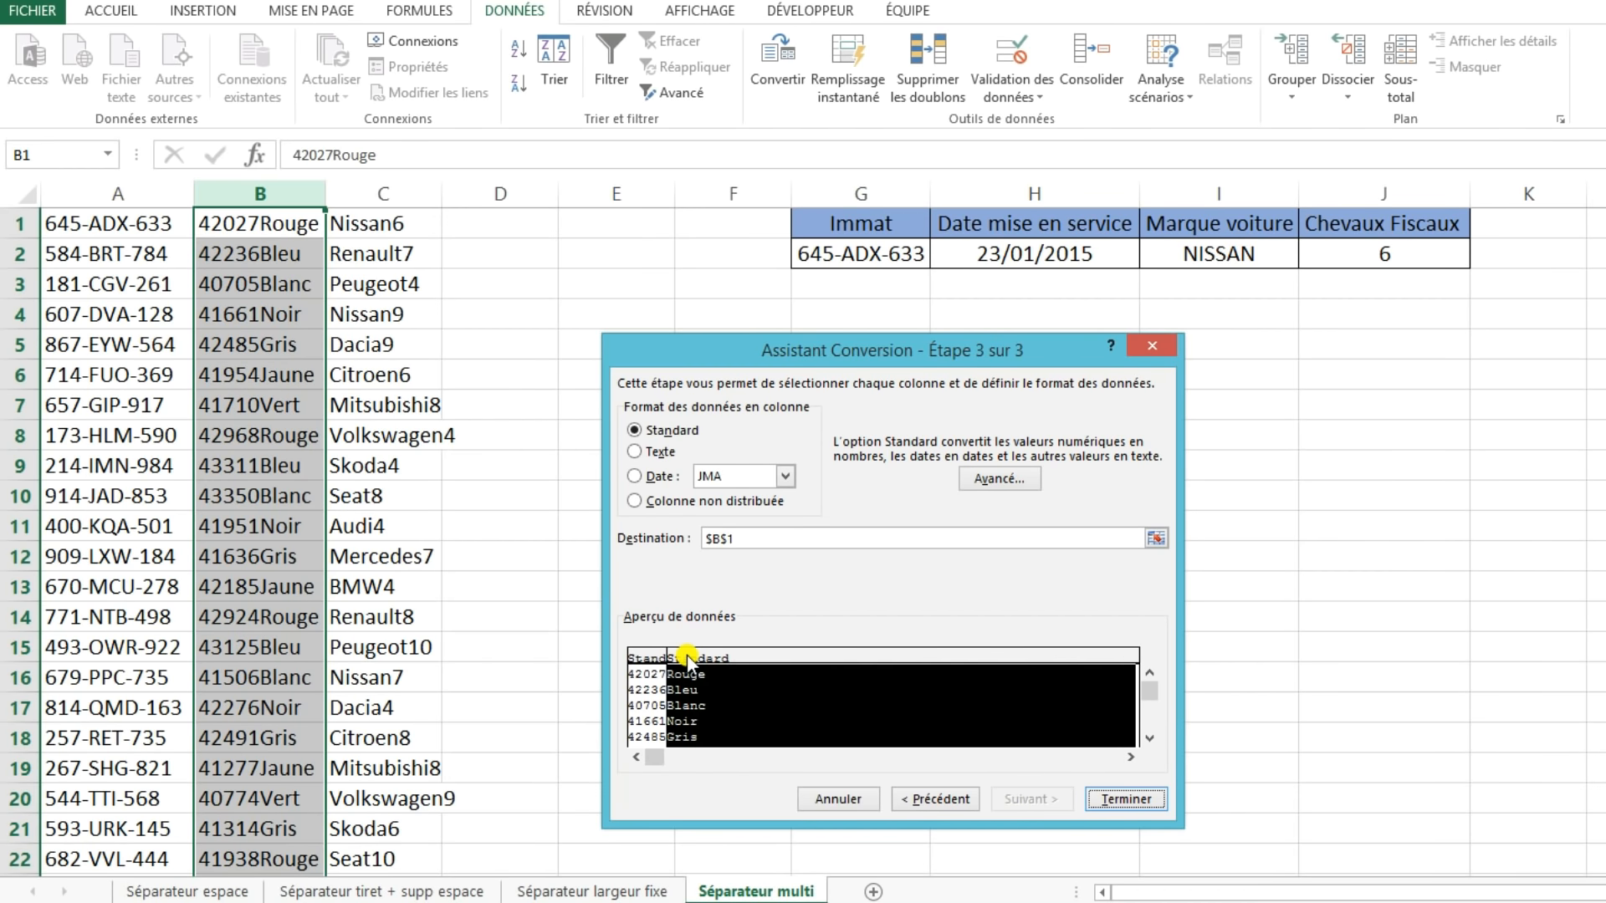
left_click(636, 501)
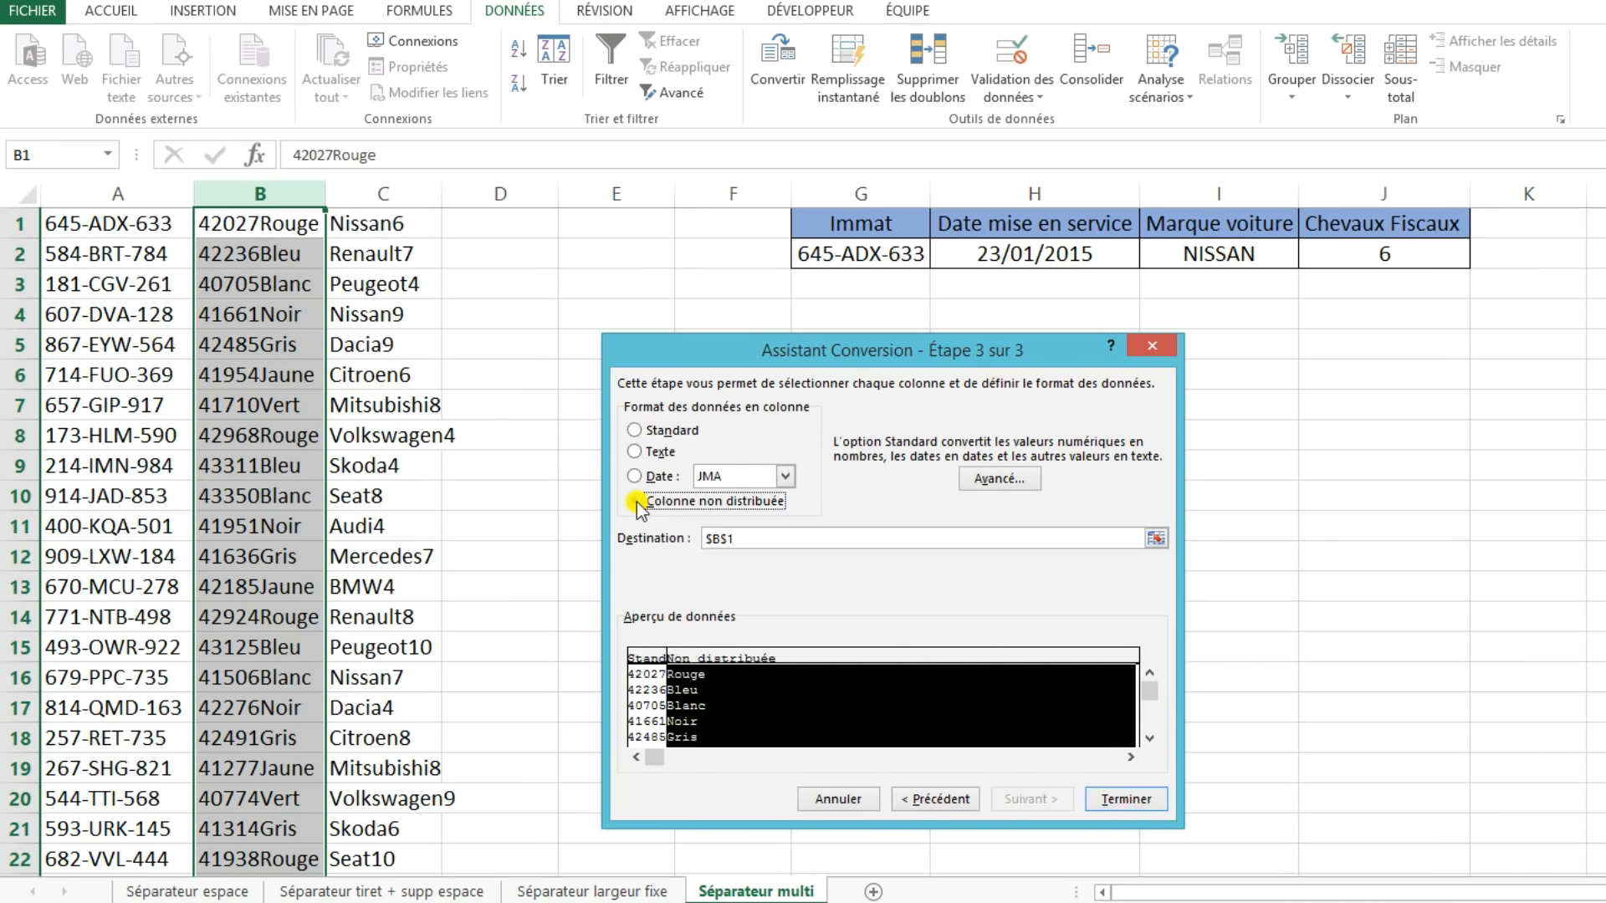
left_click(1123, 799)
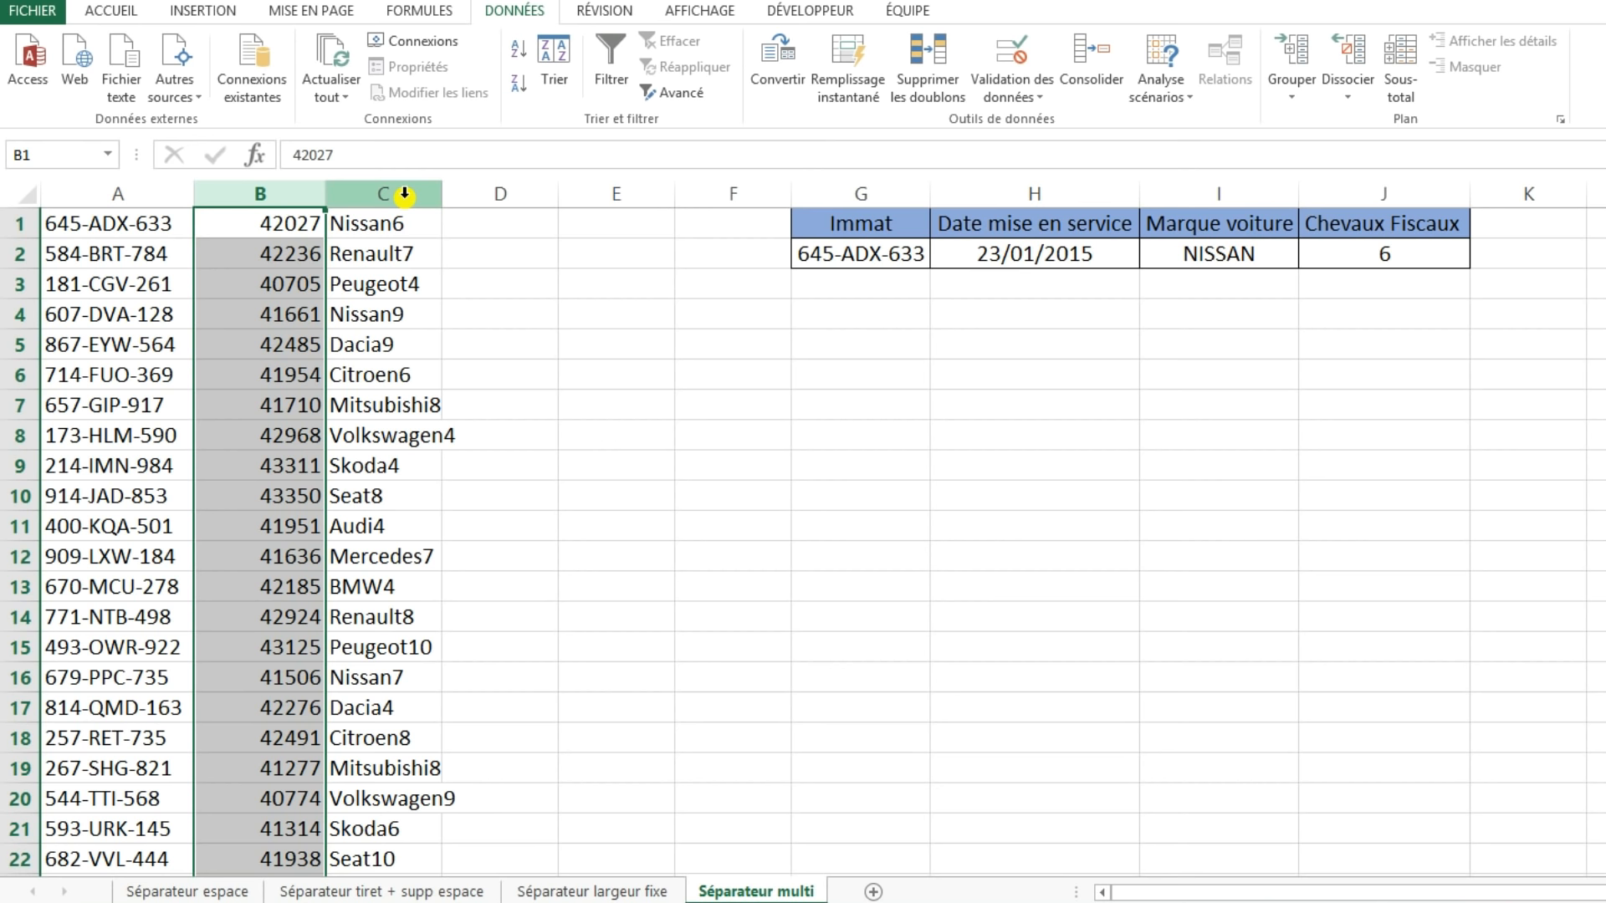
key("ctrl+z")
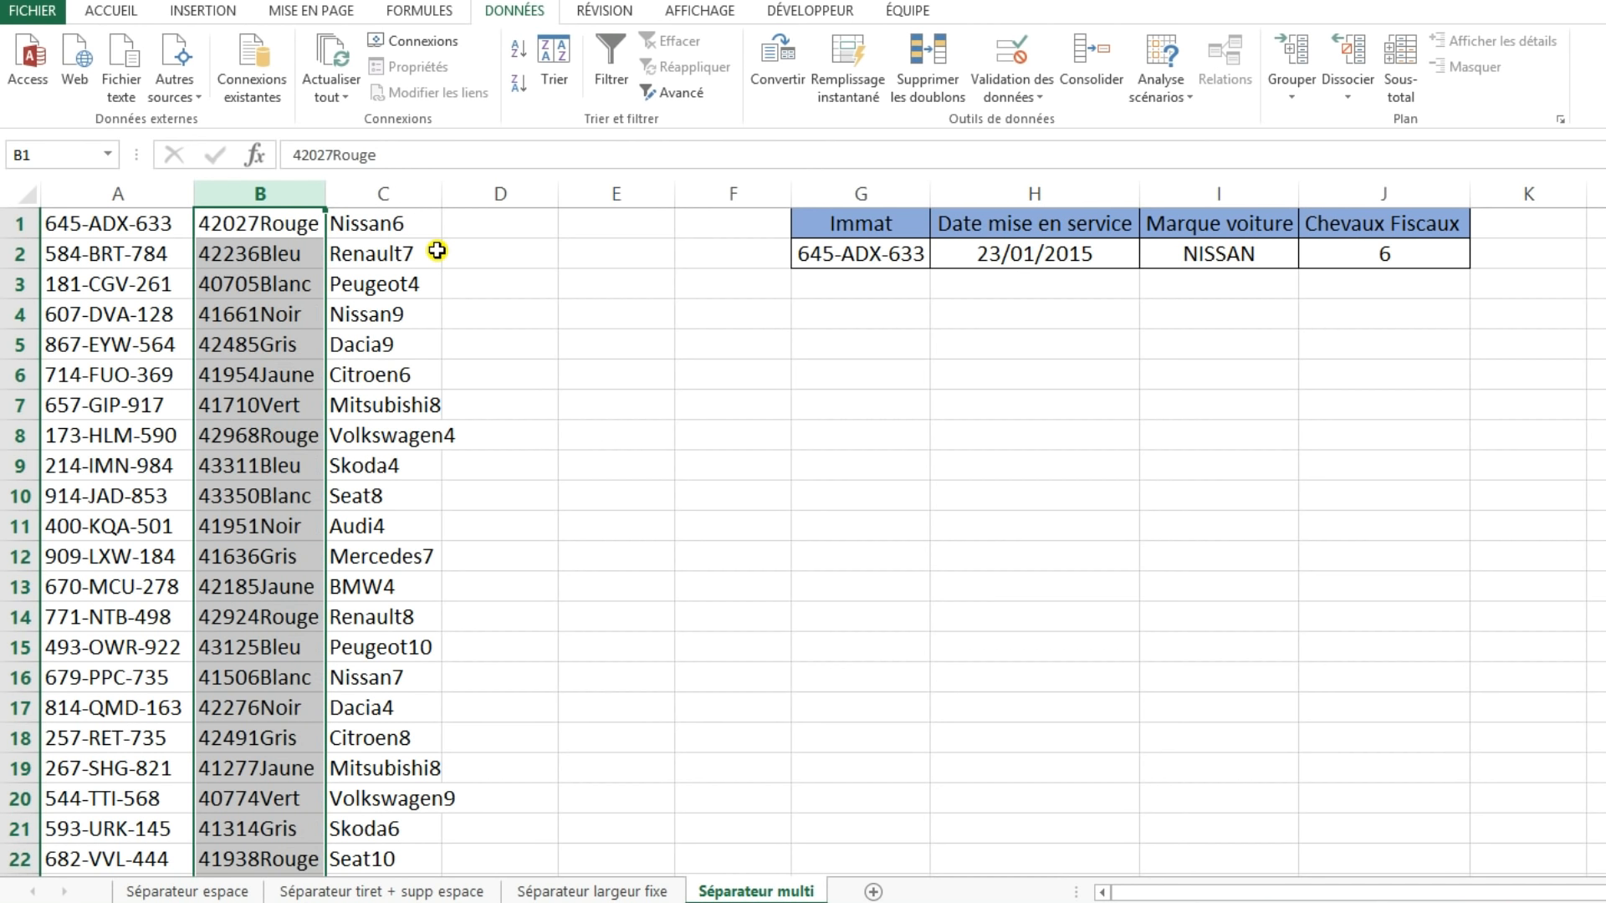
- Try to convert column B as Largeur fixe with the colour column kept, and dismiss the replacement of existing data
left_click(774, 63)
left_click(702, 521)
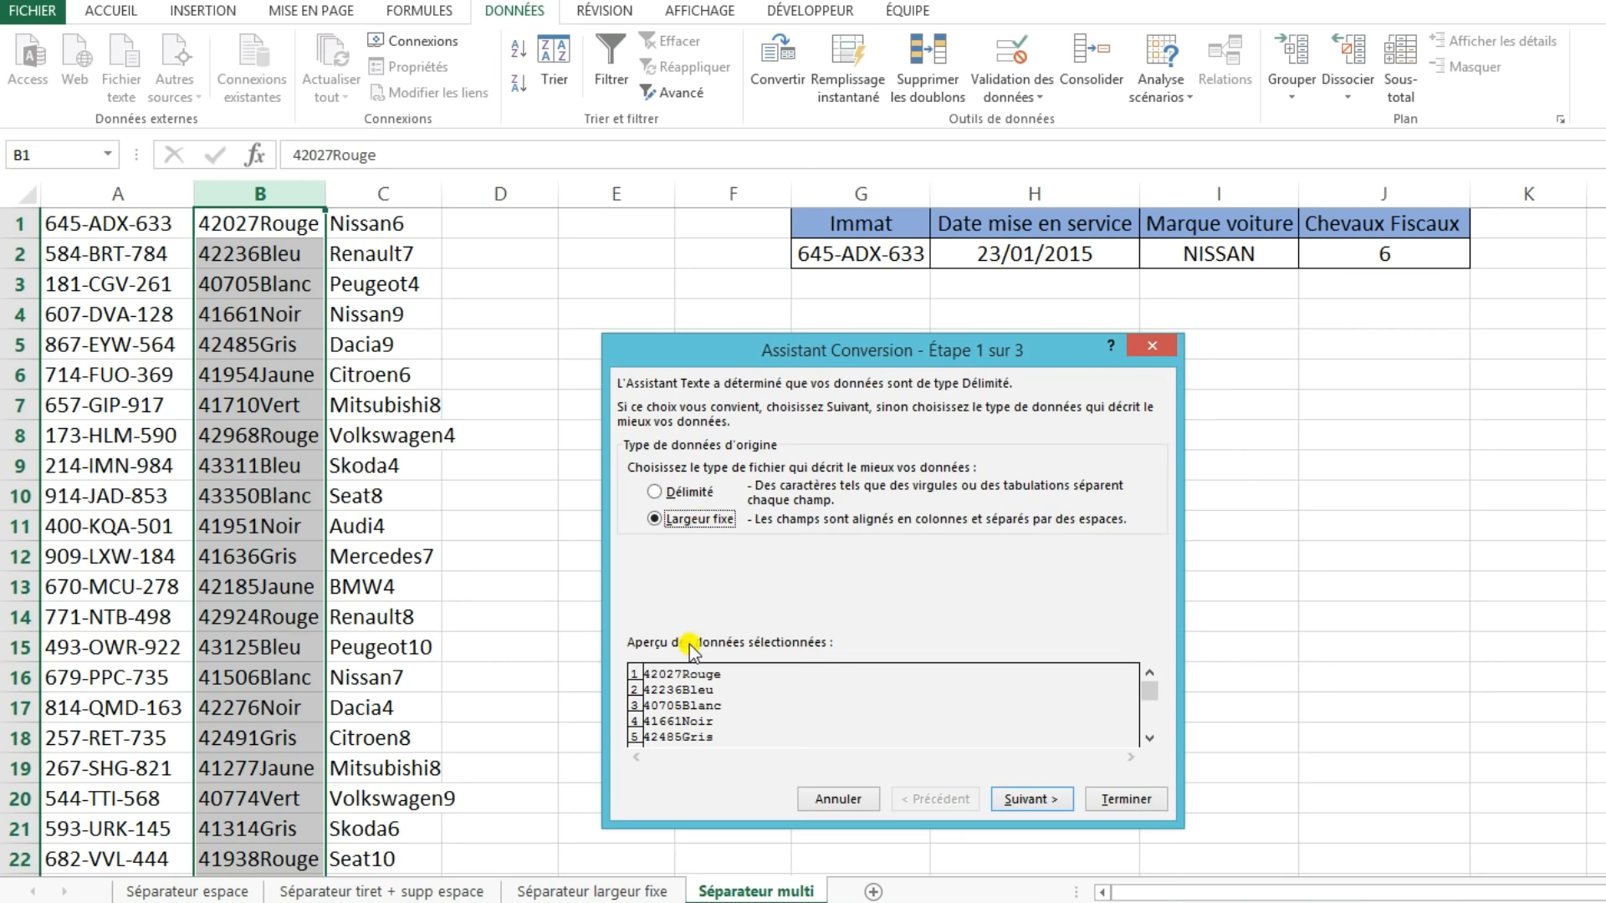
left_click(1017, 800)
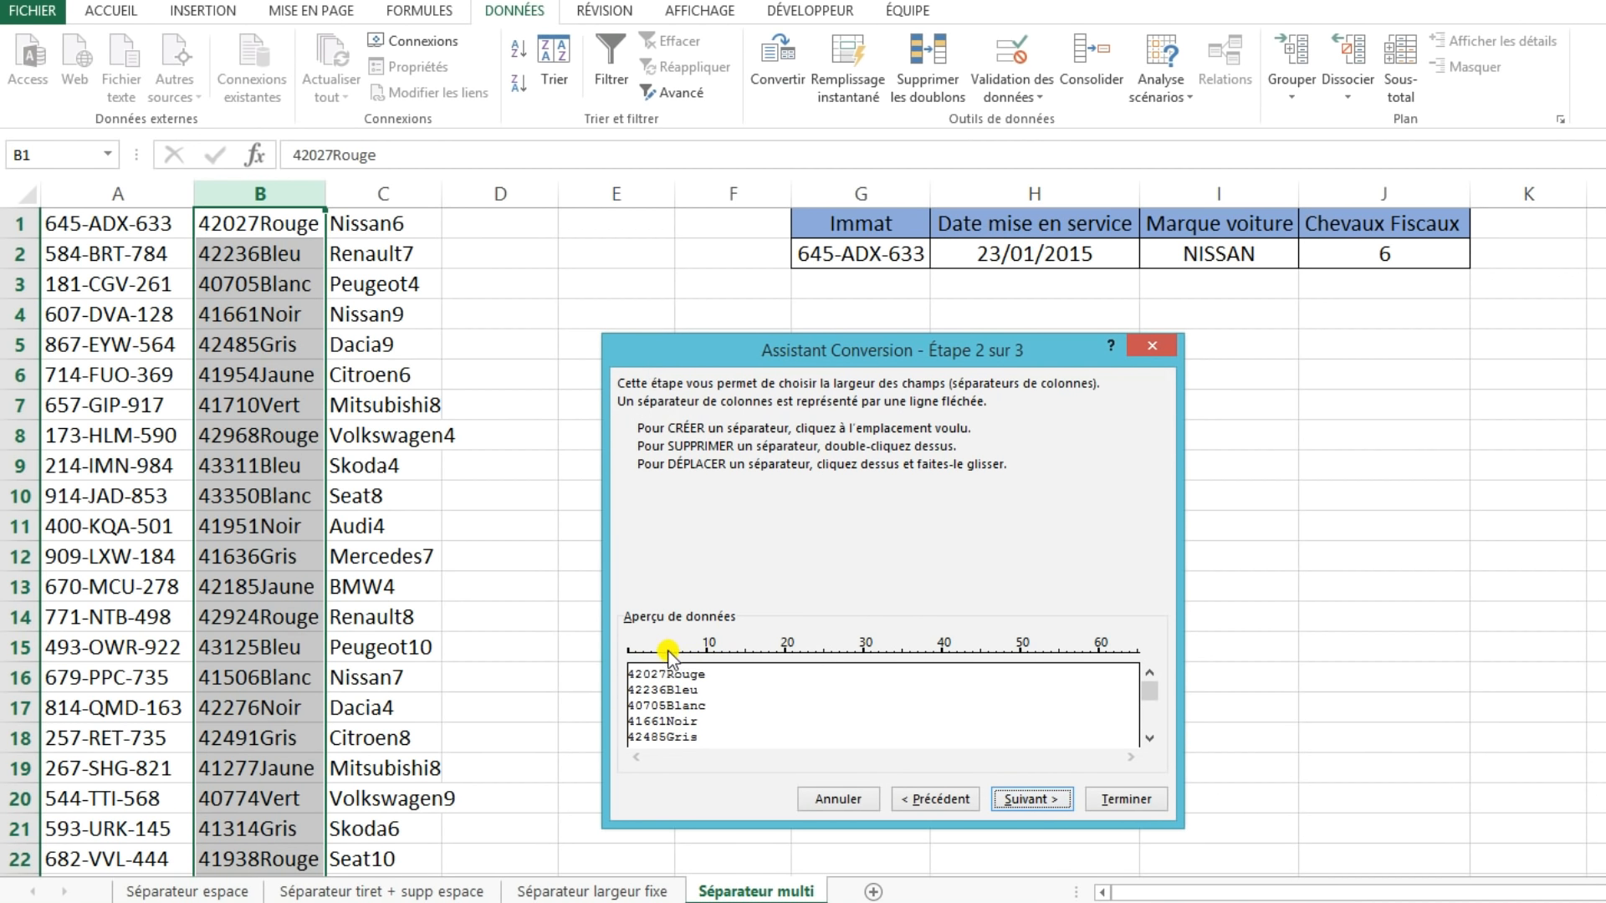
left_click(1030, 799)
left_click(1123, 799)
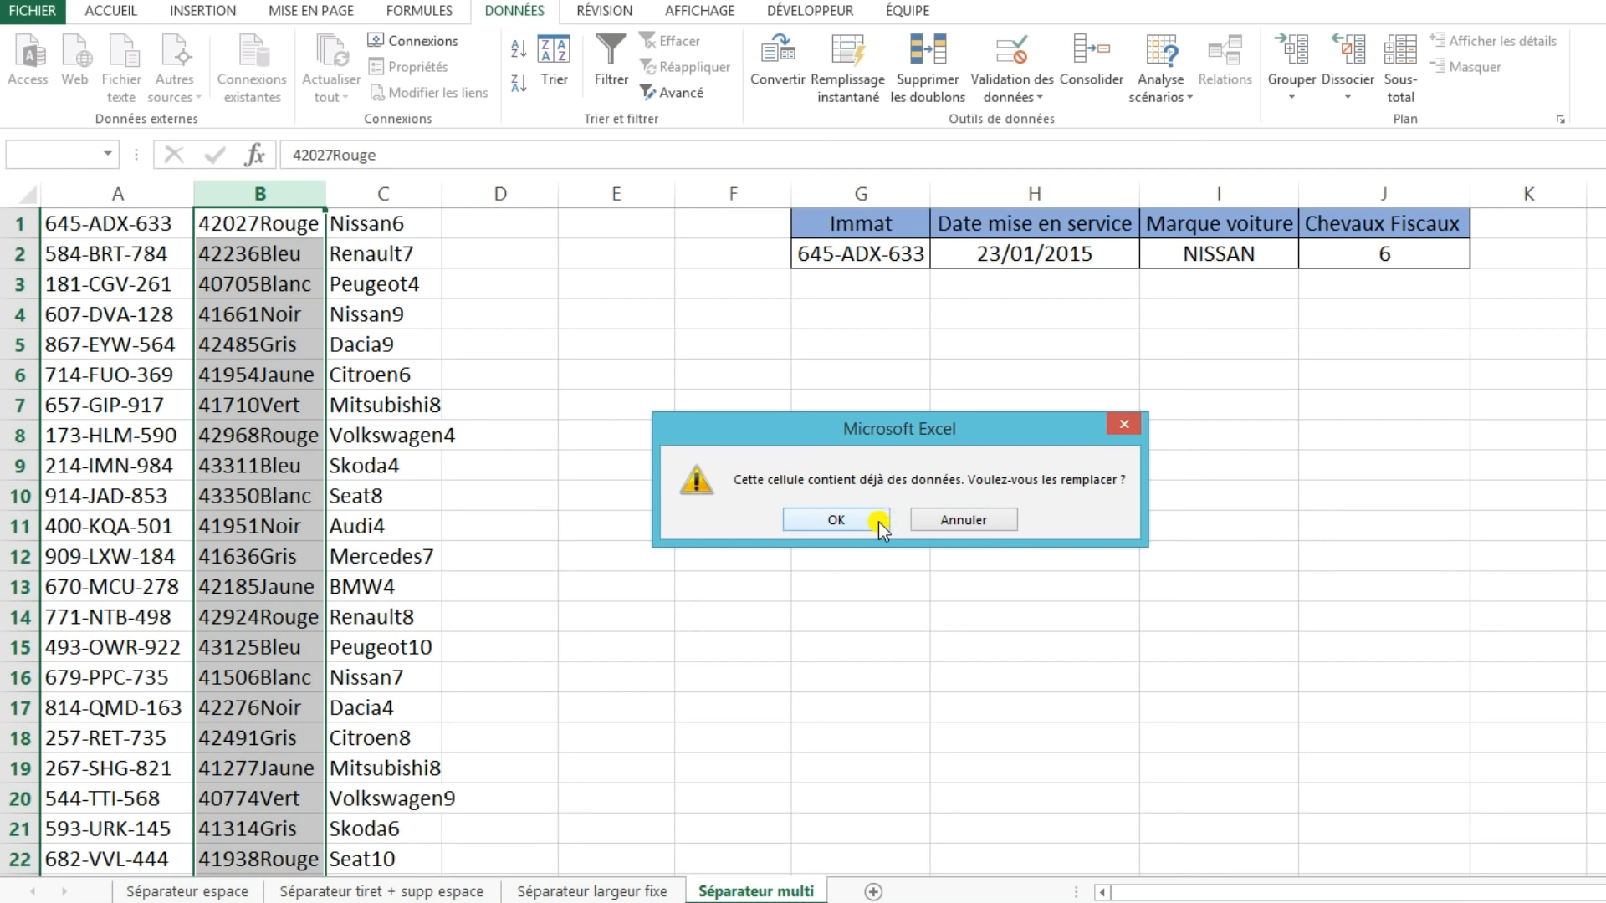
left_click(1124, 424)
- Insert an empty column before the car brand column C, and undo the insertion
right_click(398, 194)
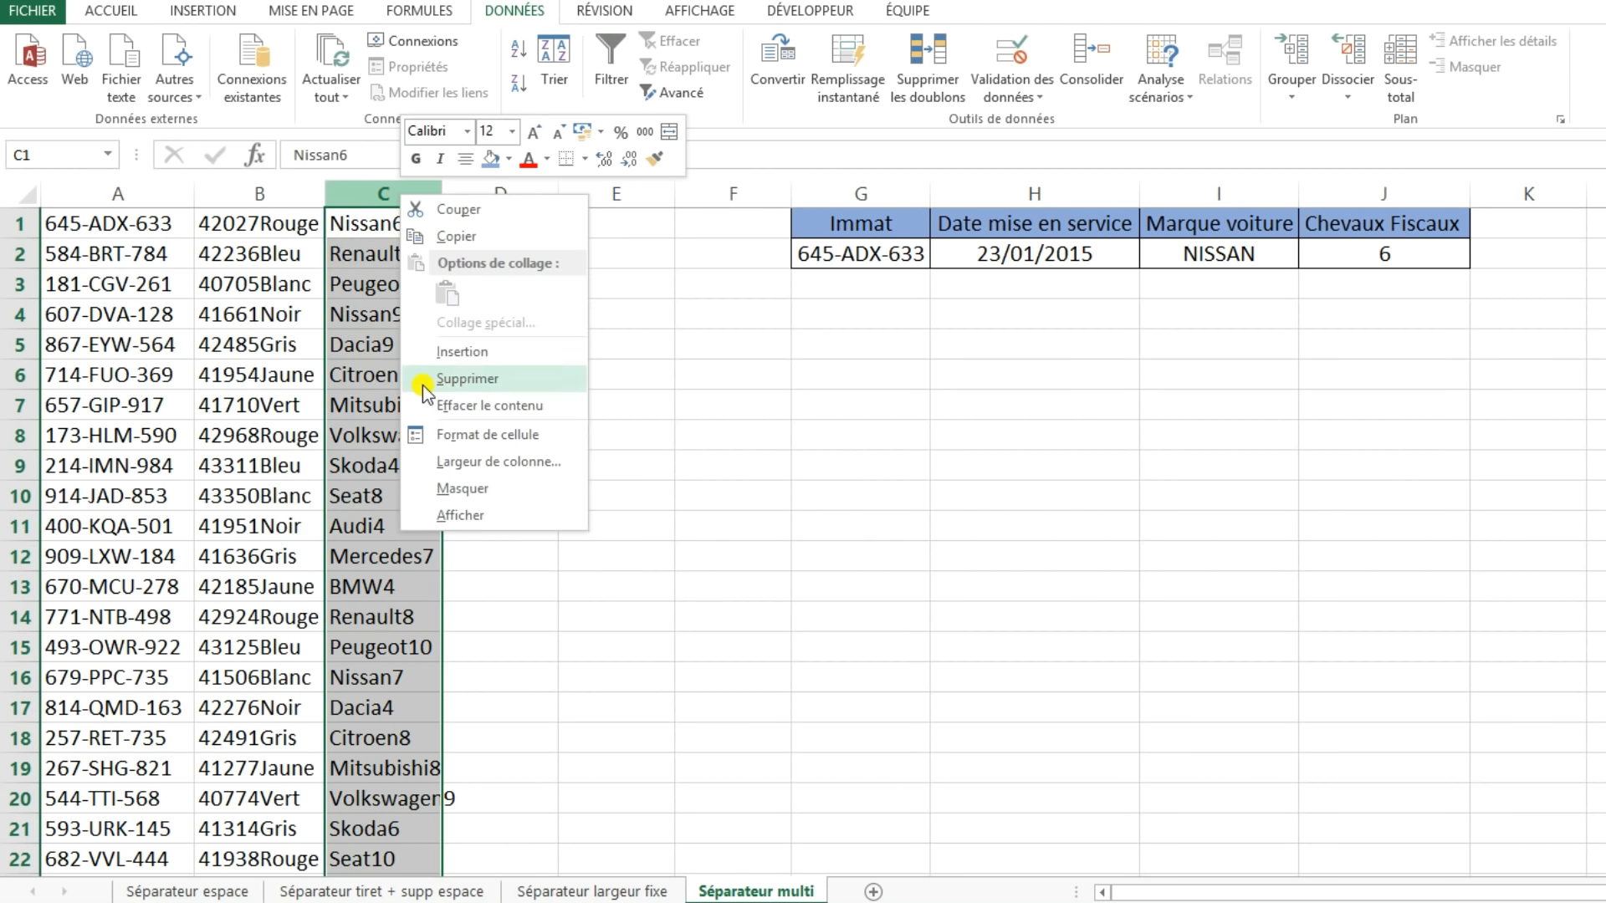
left_click(427, 351)
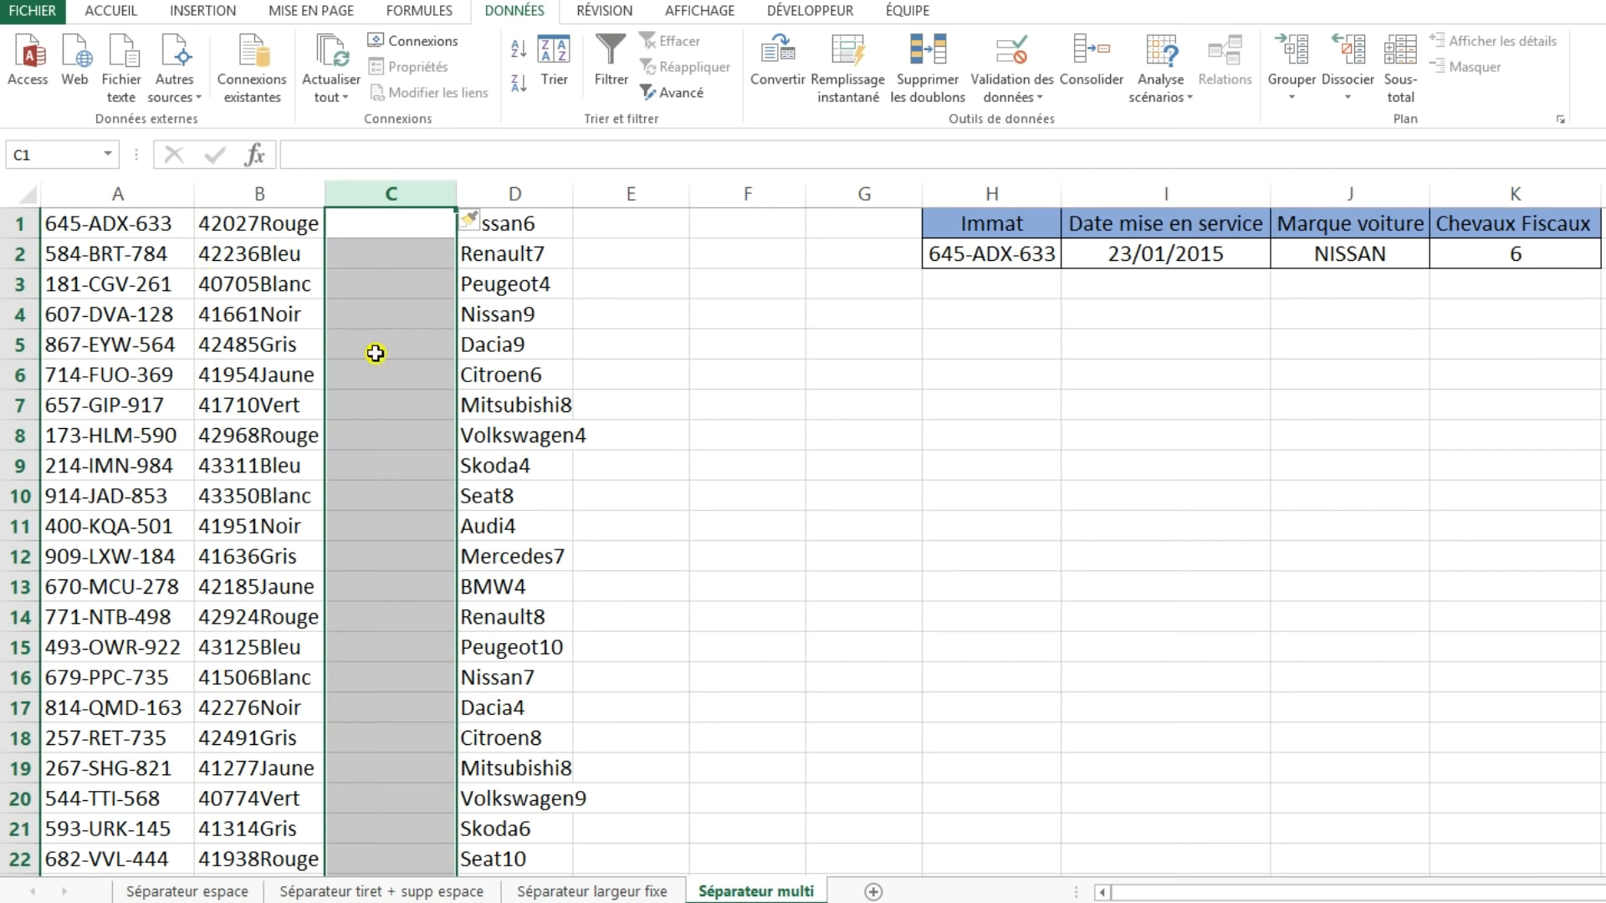
key("ctrl+z")
- Restart the Convert wizard on column B as Largeur fixe and place a column break between the five-digit date number and the colour
left_click(778, 81)
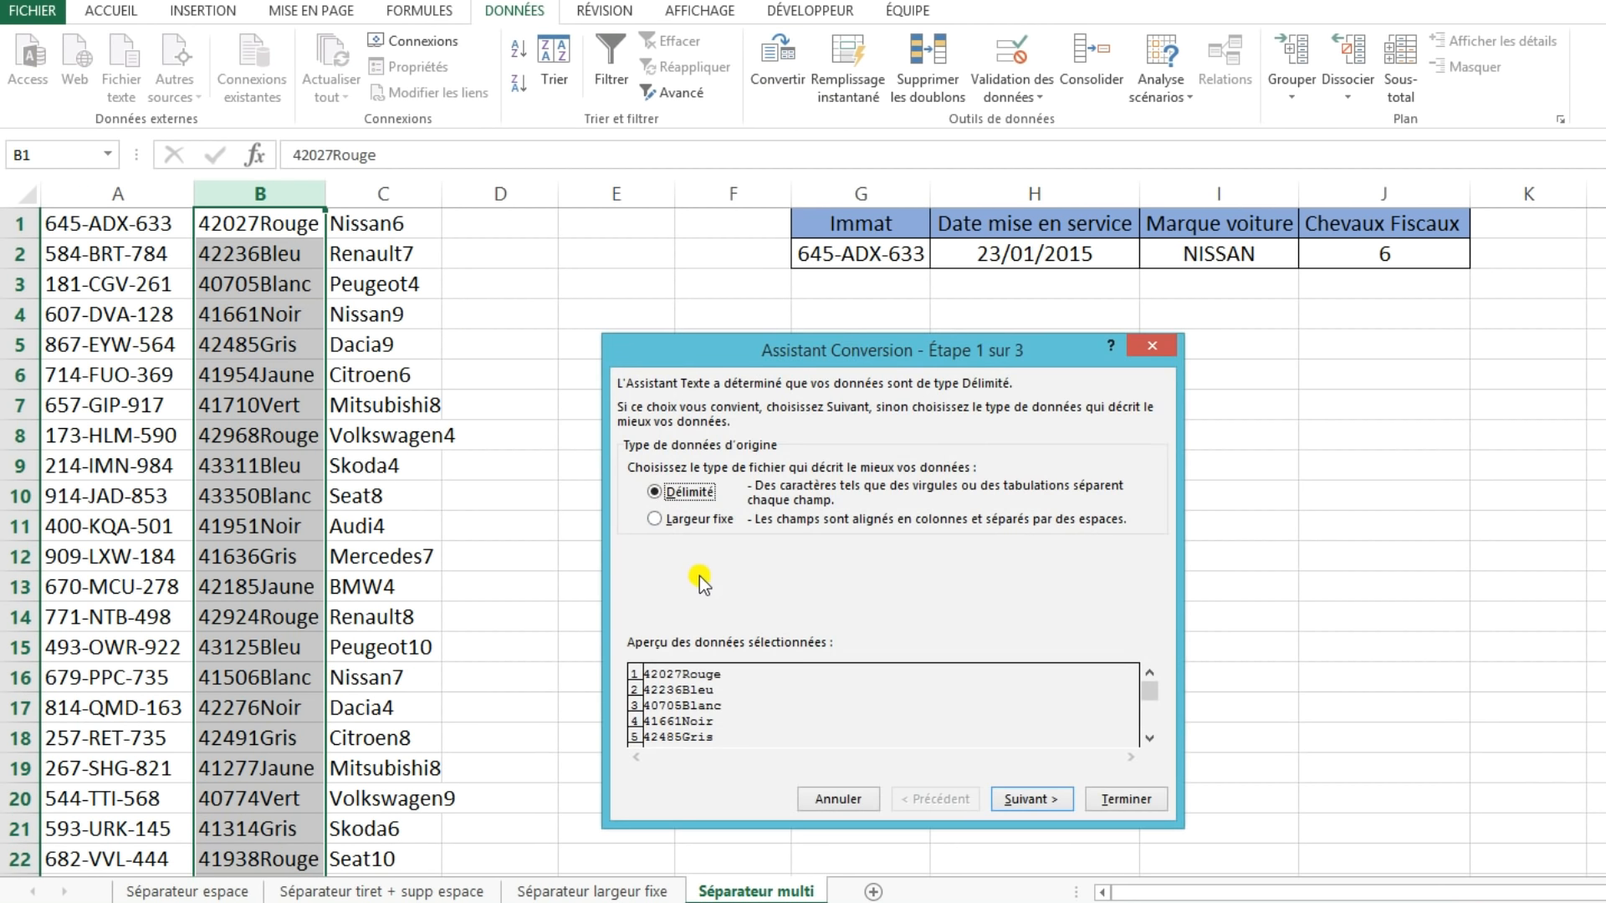
left_click(659, 519)
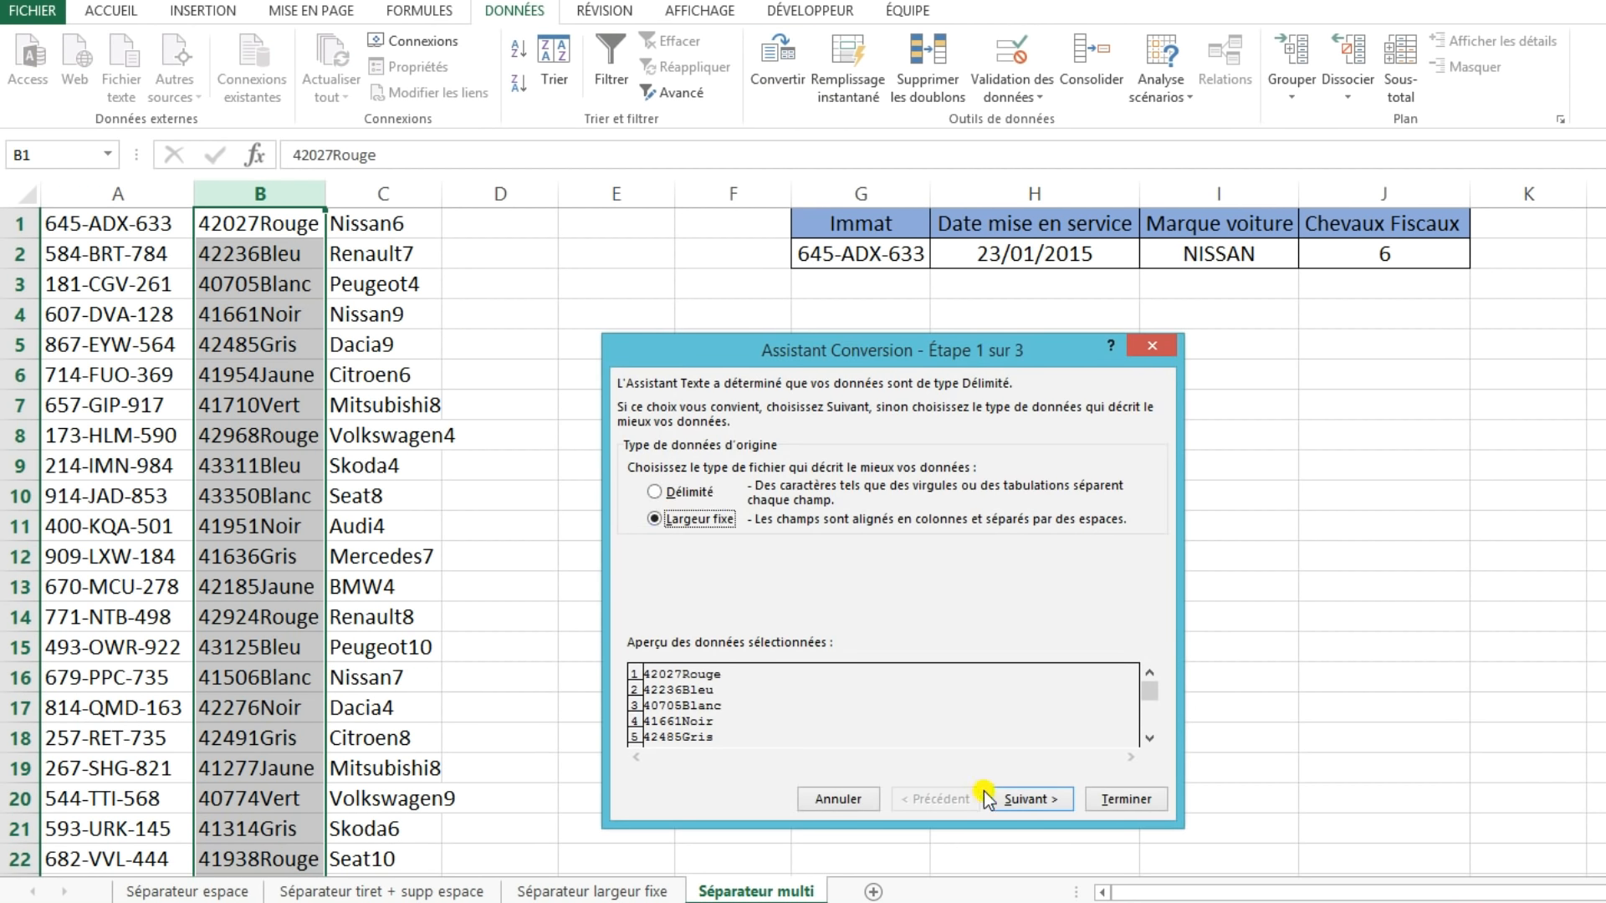
left_click(985, 796)
left_click(667, 649)
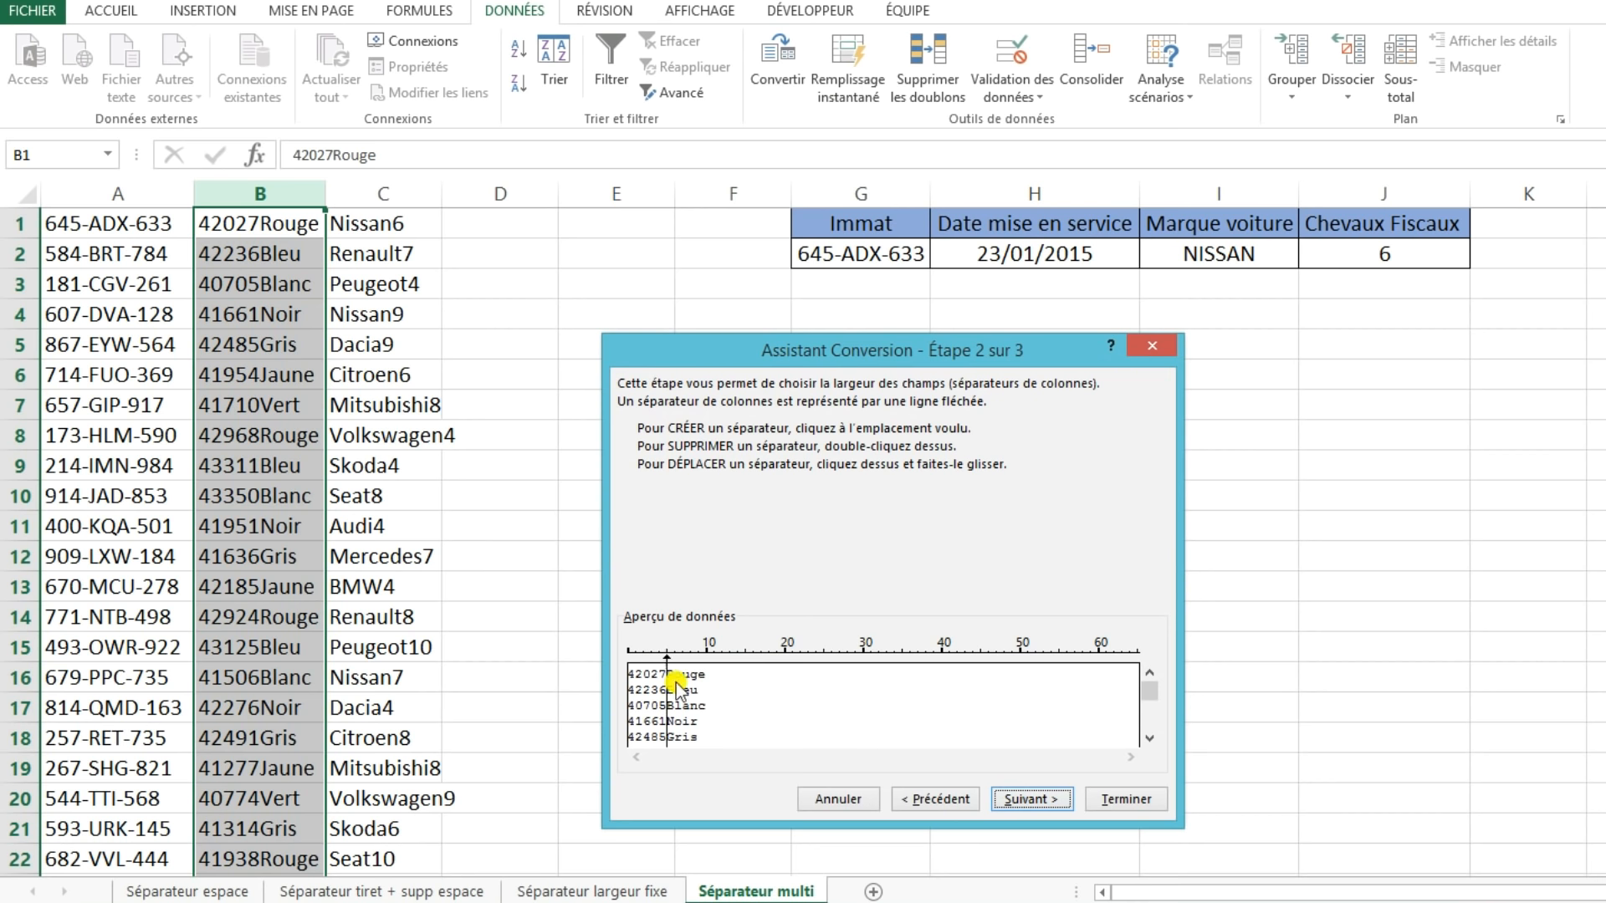
left_click(1031, 798)
- Exclude the colour column with Colonne non distribuée and finish the conversion with destination $B$1
left_click(740, 658)
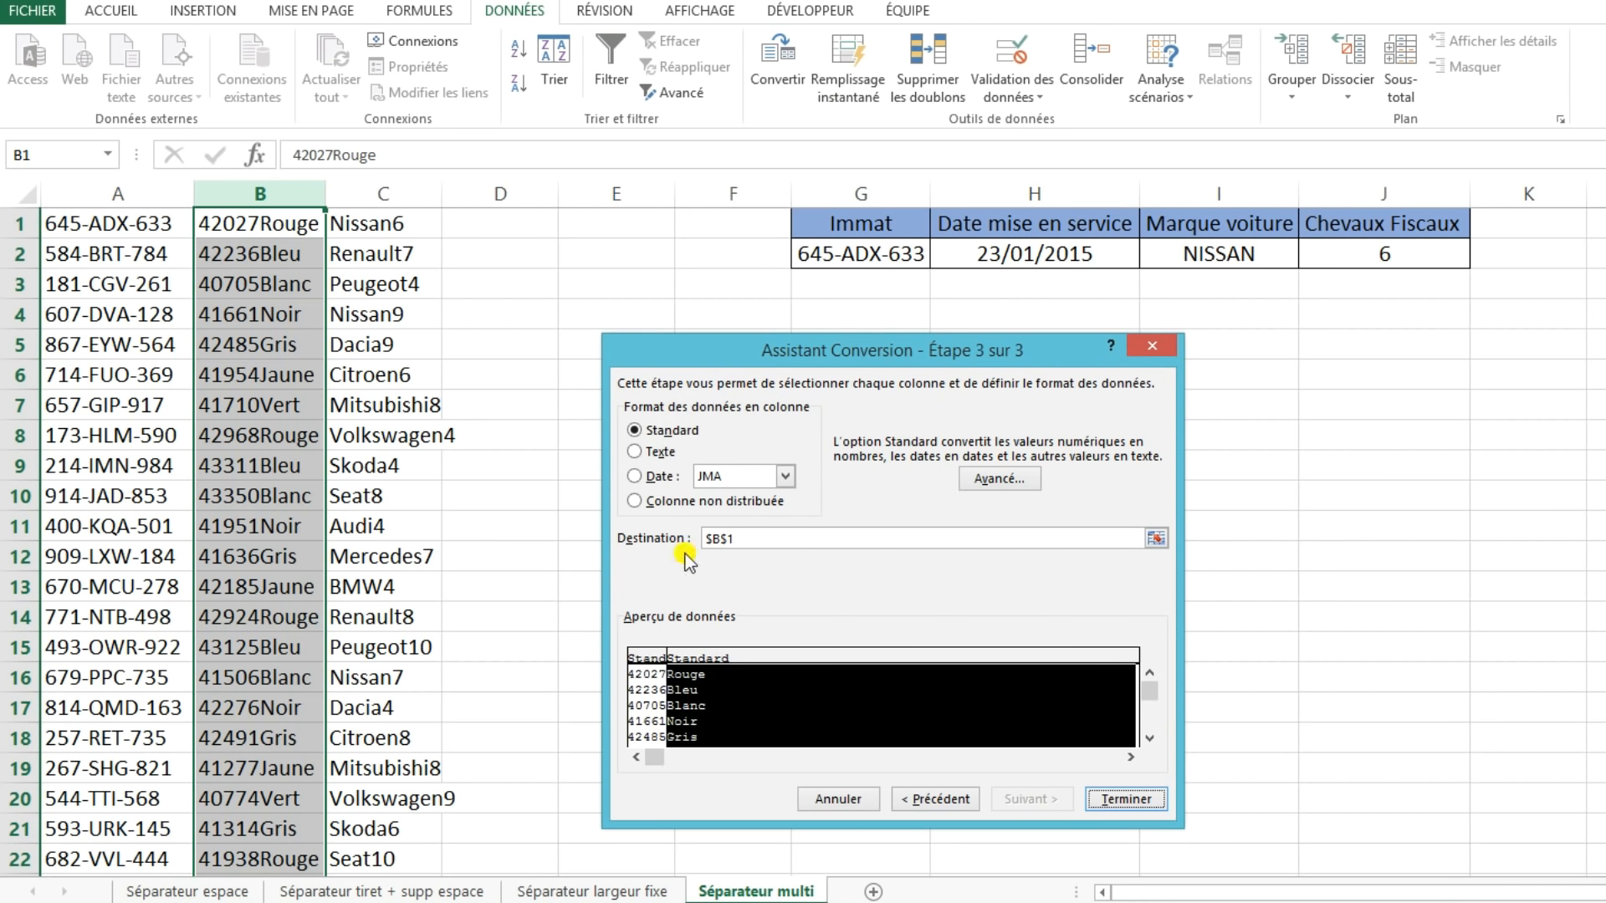
left_click(648, 500)
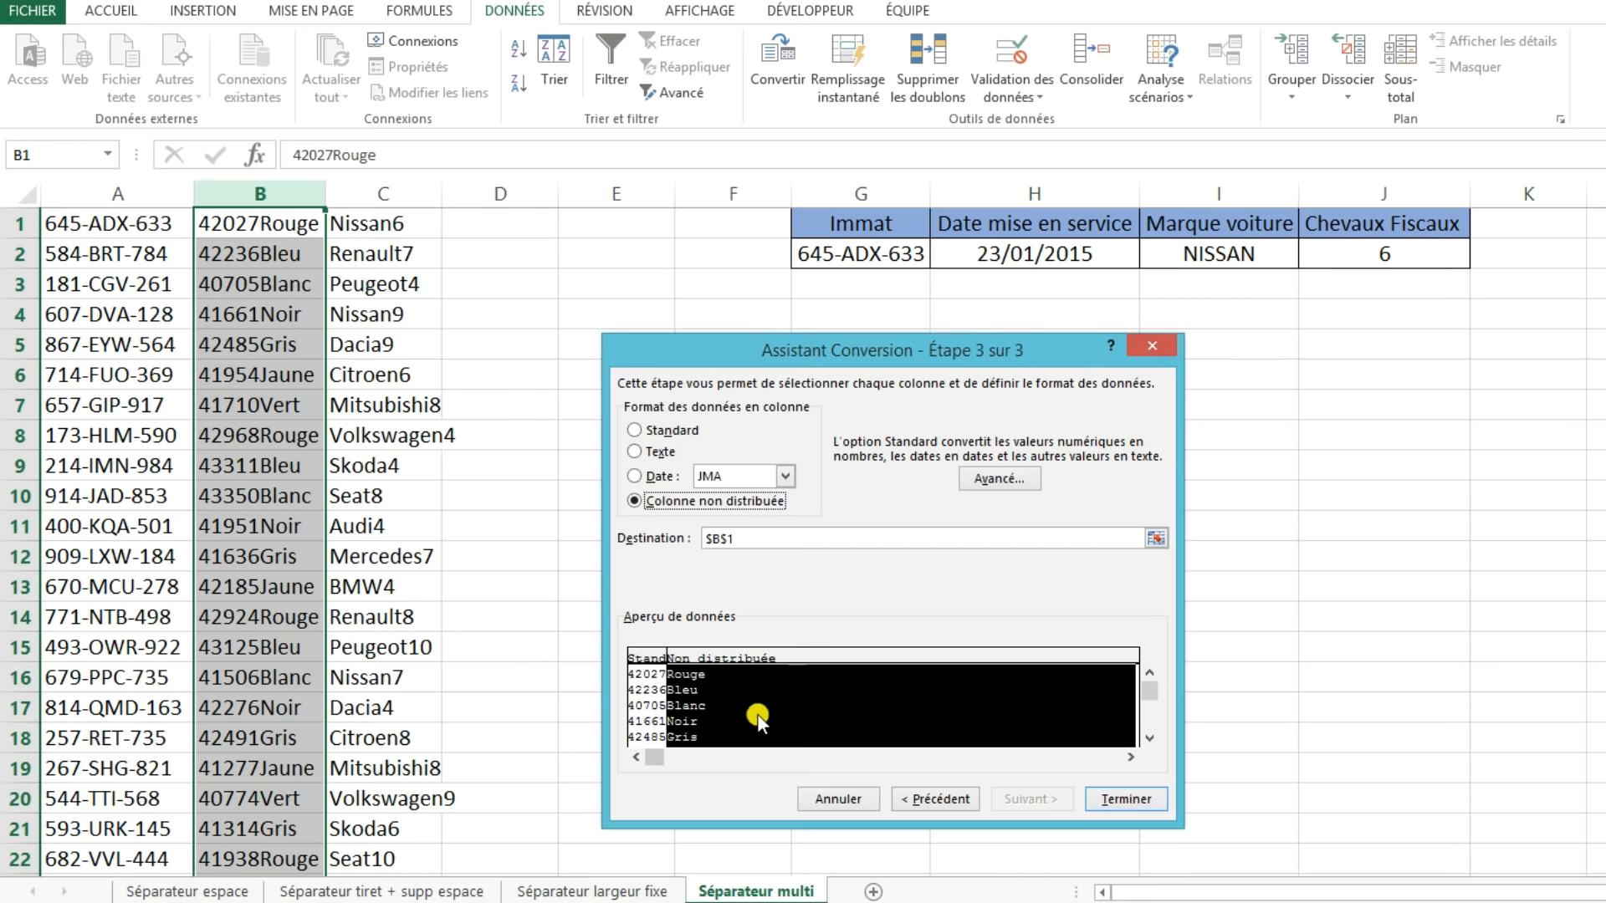
left_click(1136, 801)
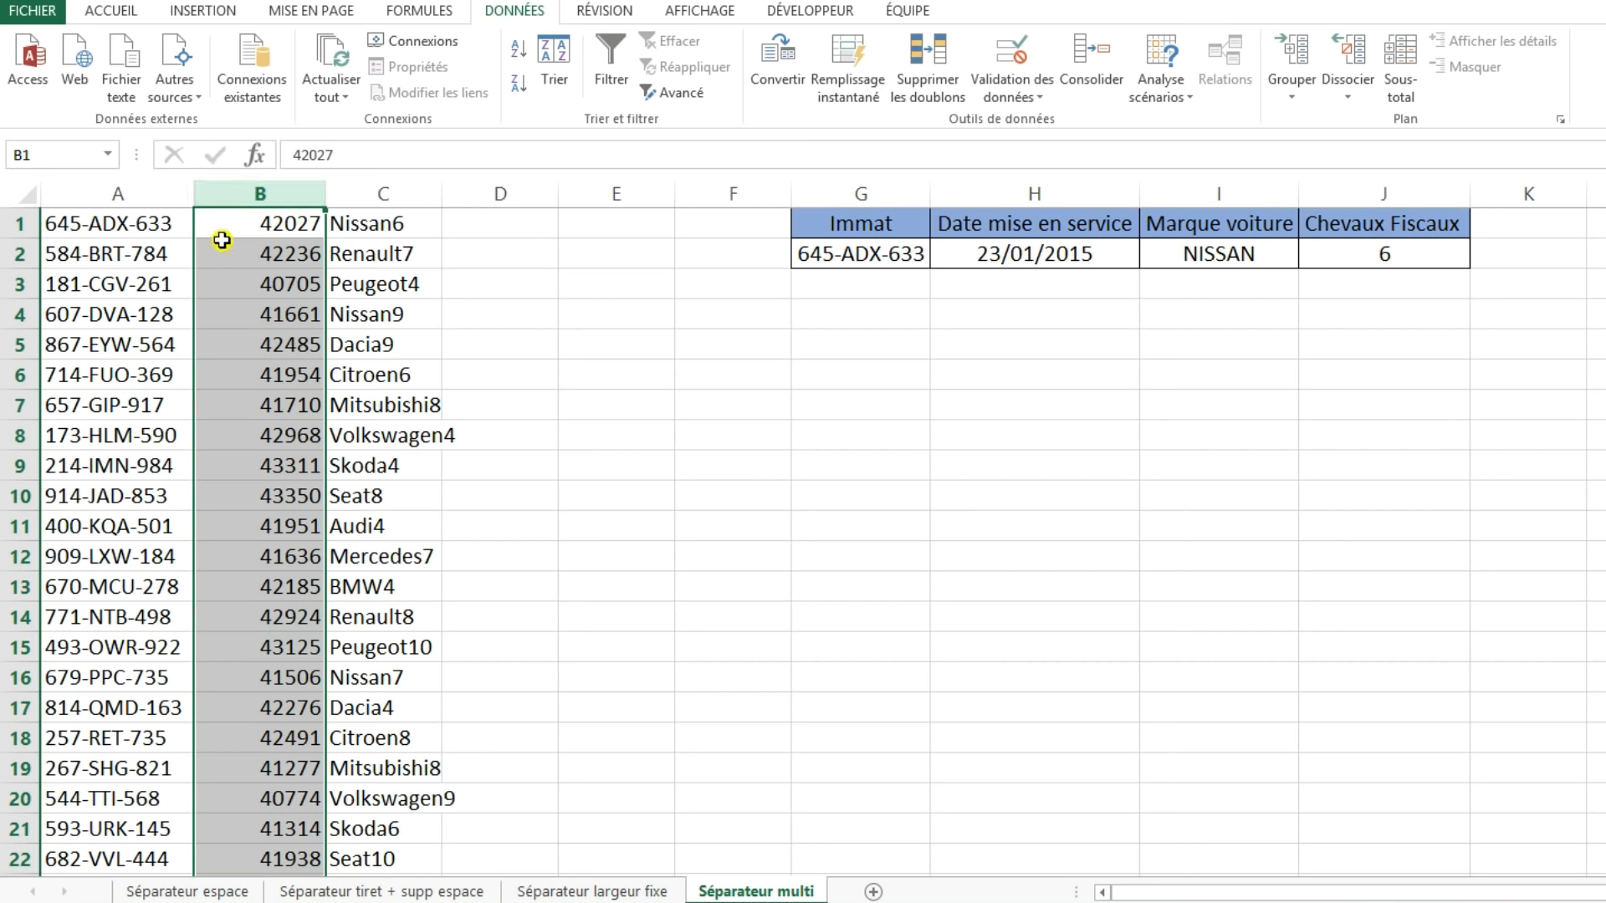
- Format the serial numbers in column B with the Date category and the *14/03/2012 type
right_click(296, 200)
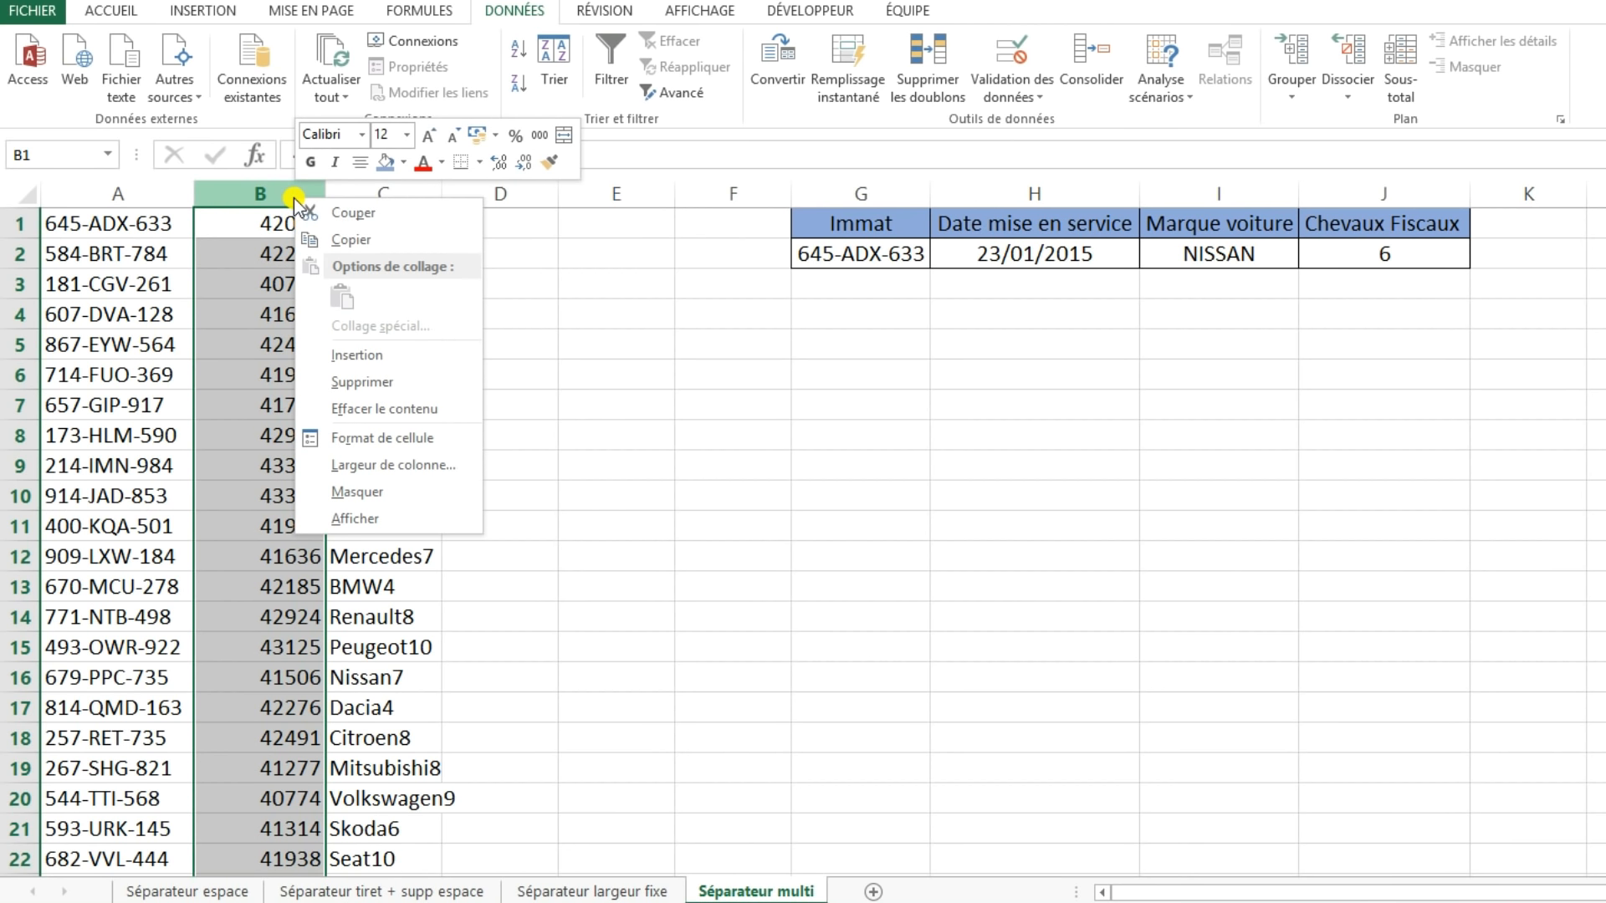
left_click(401, 441)
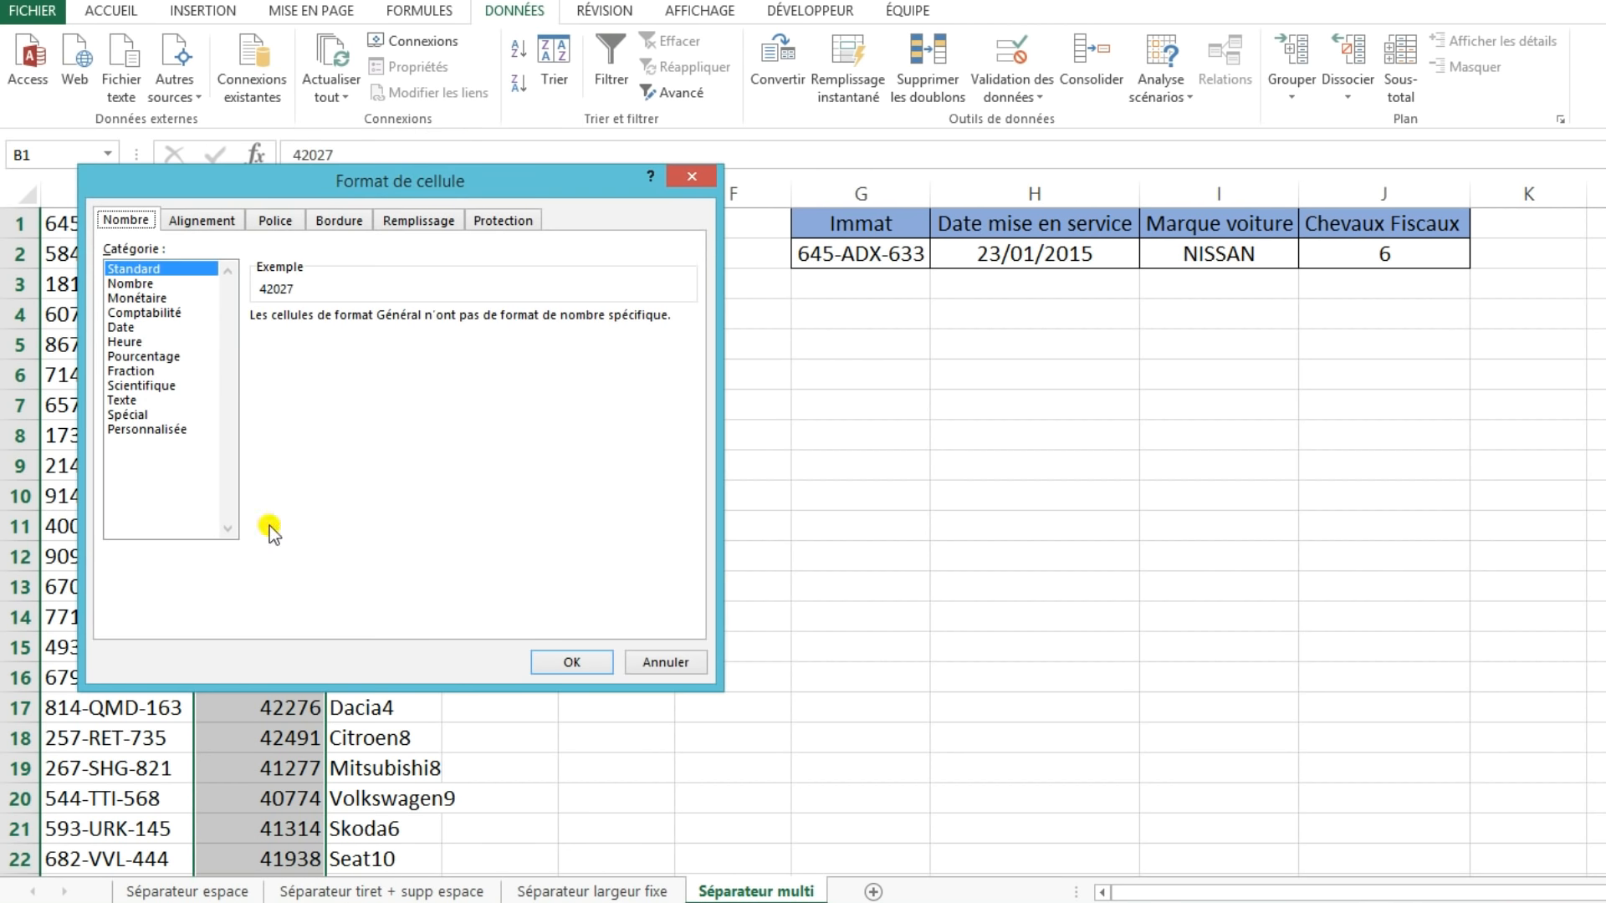
left_click(125, 327)
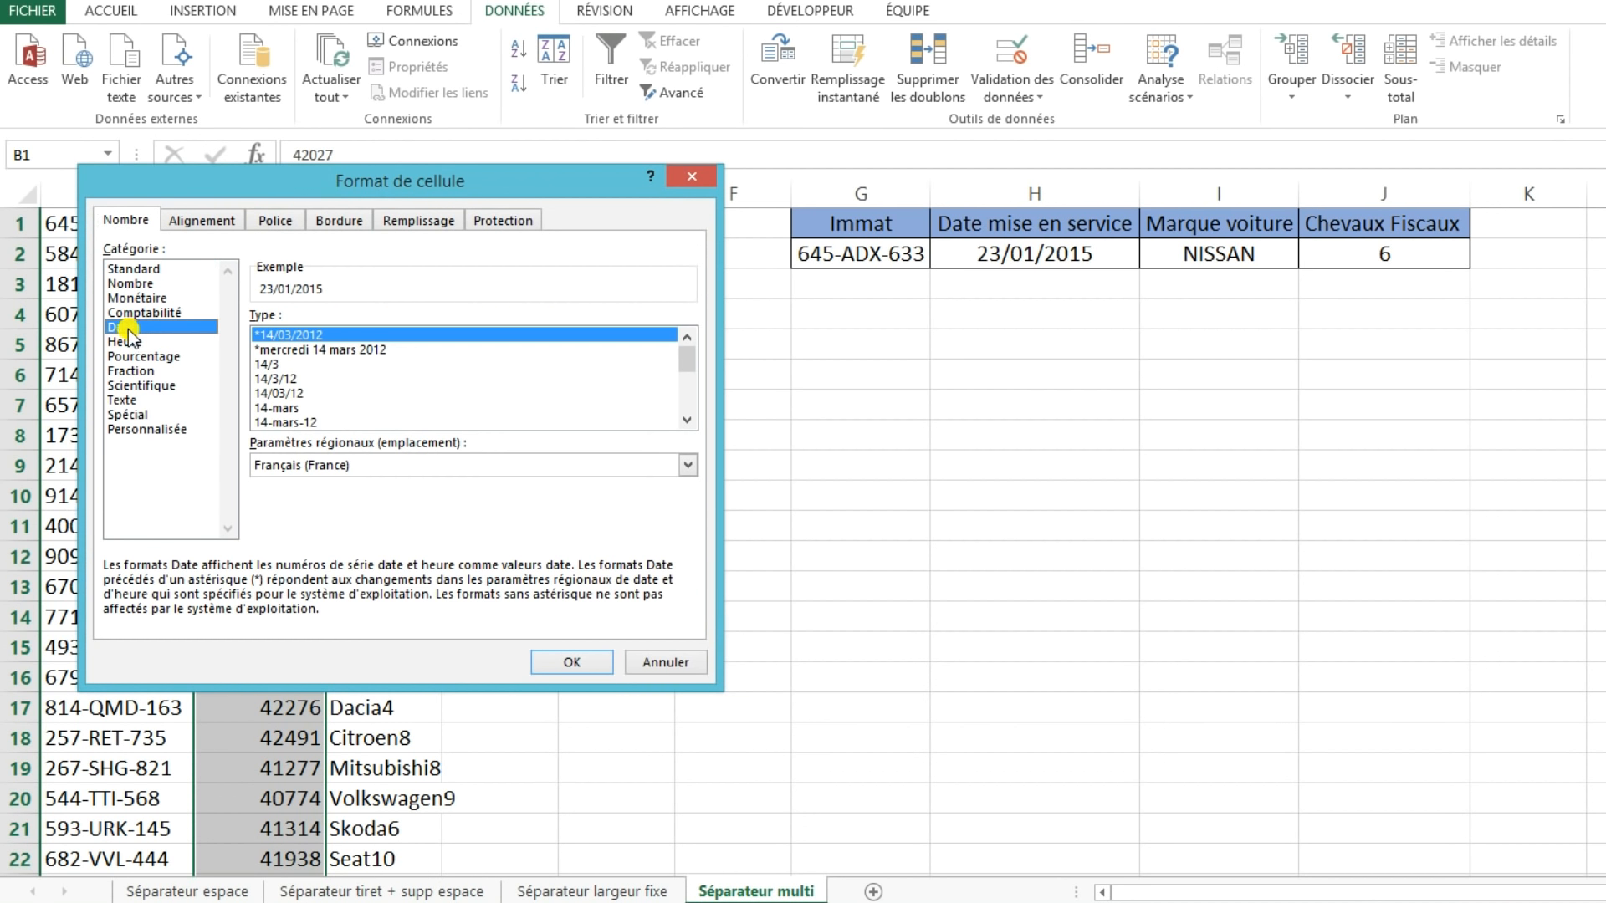
left_click_drag(388, 189, 883, 351)
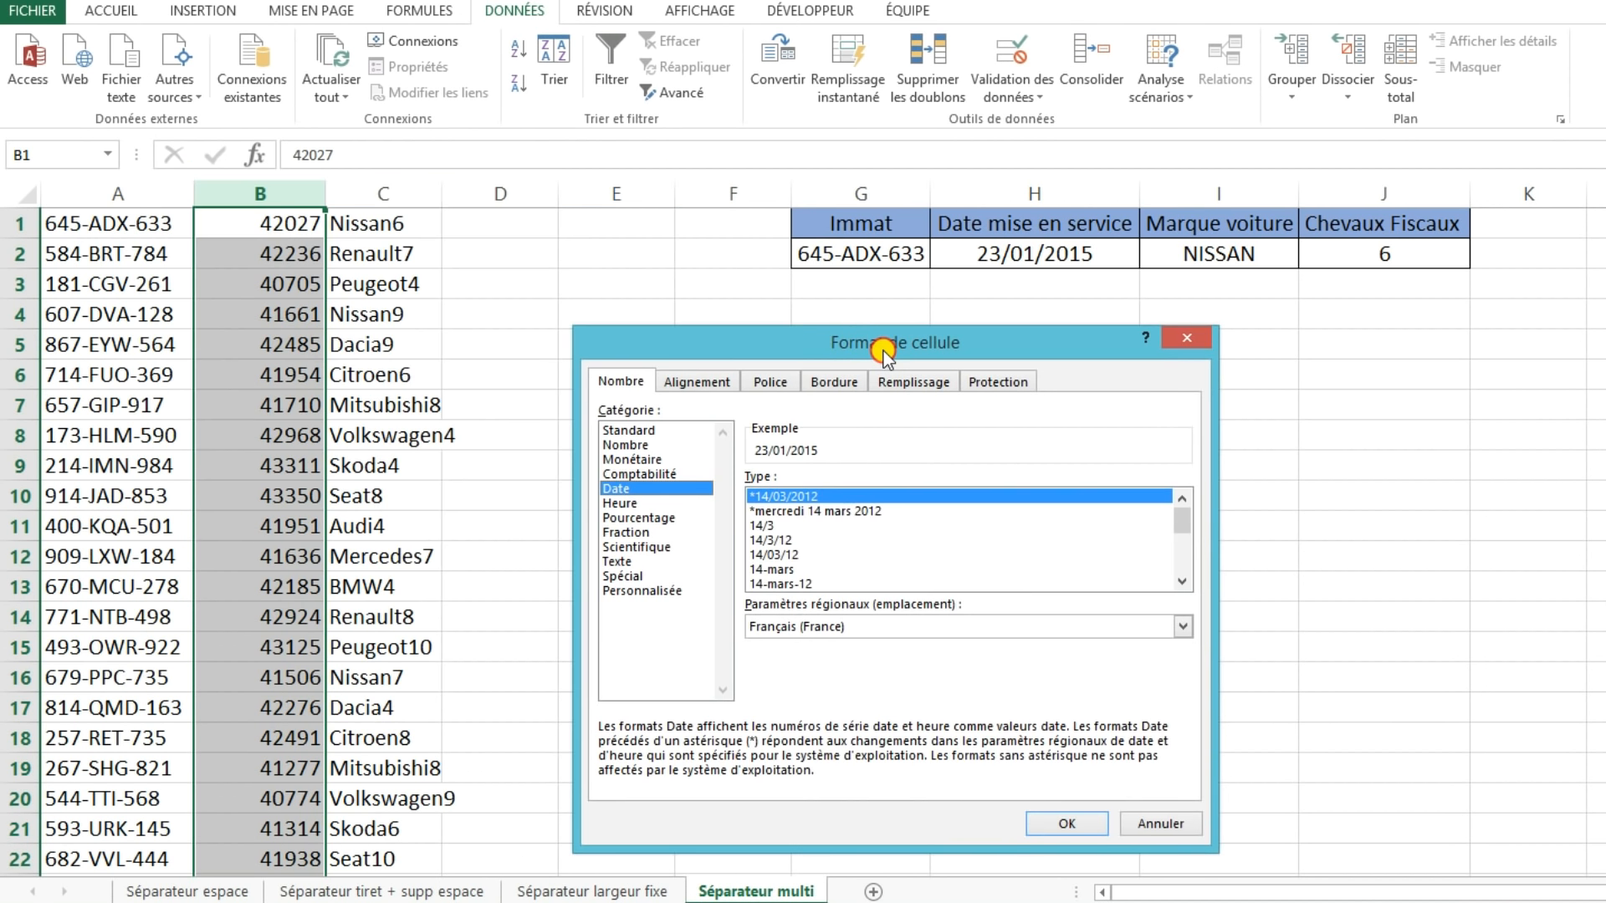
left_click(1067, 824)
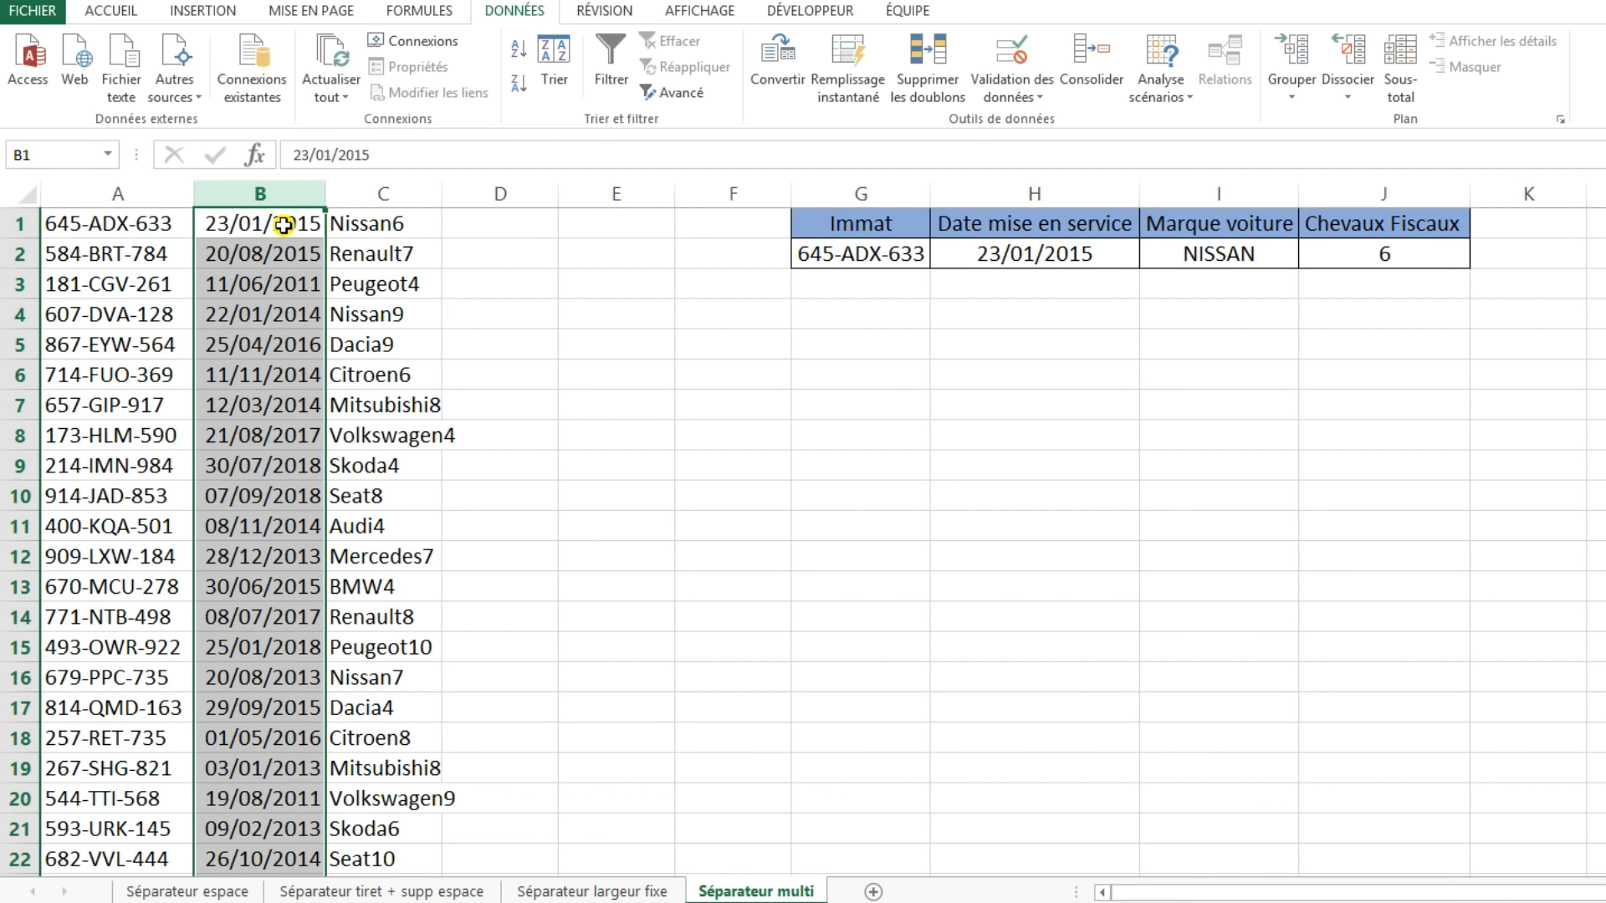
right_click(277, 281)
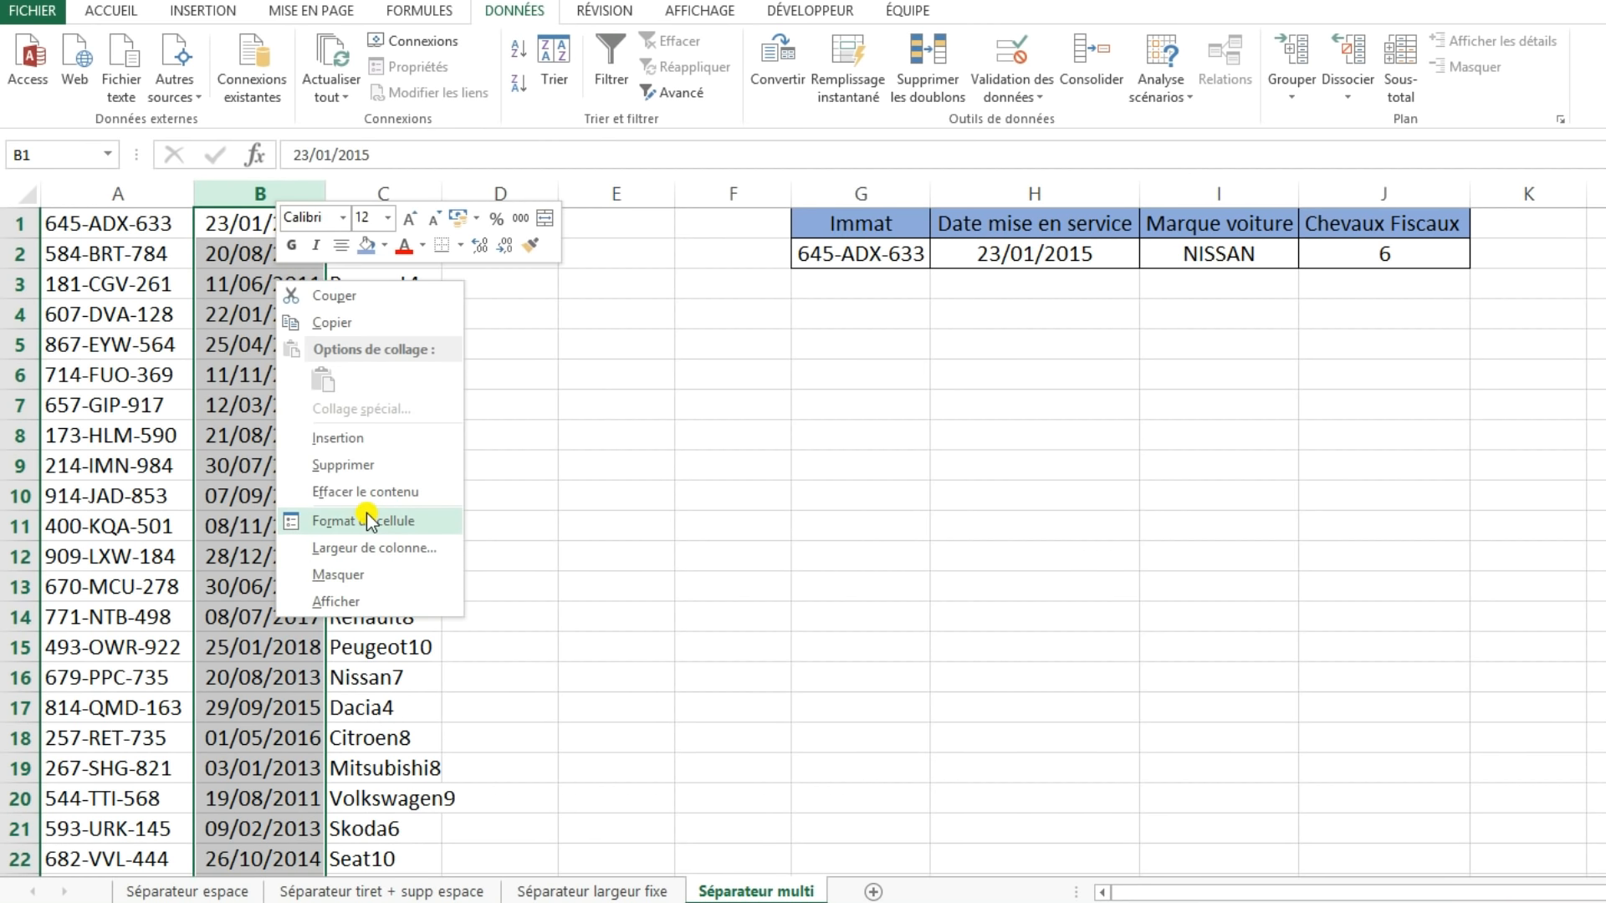
key("Escape")
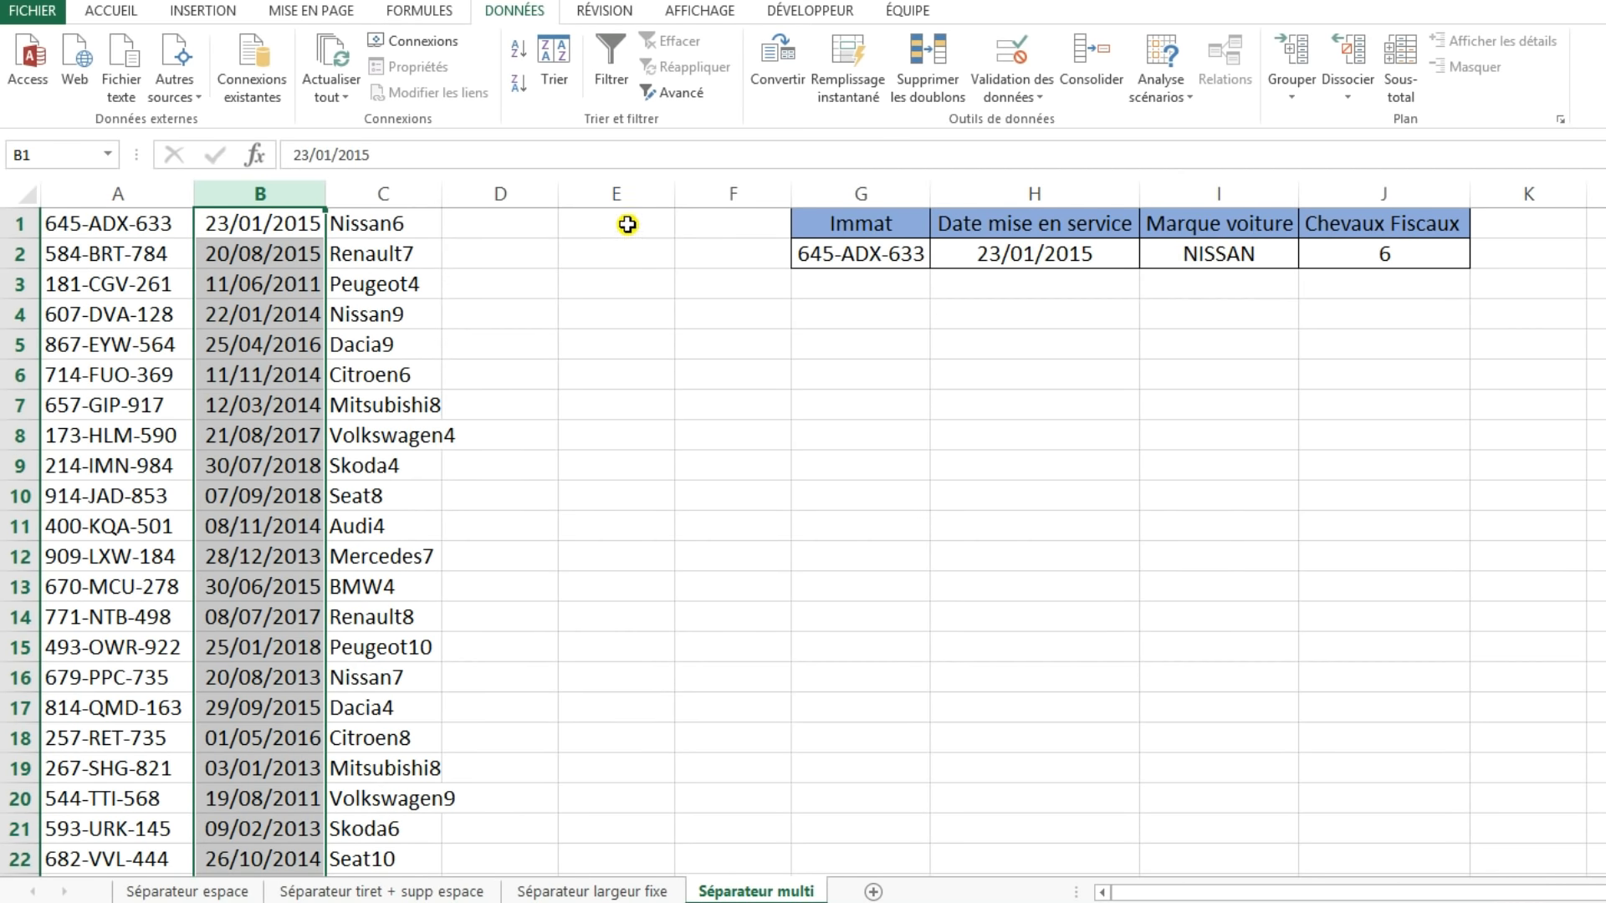
left_click(230, 232)
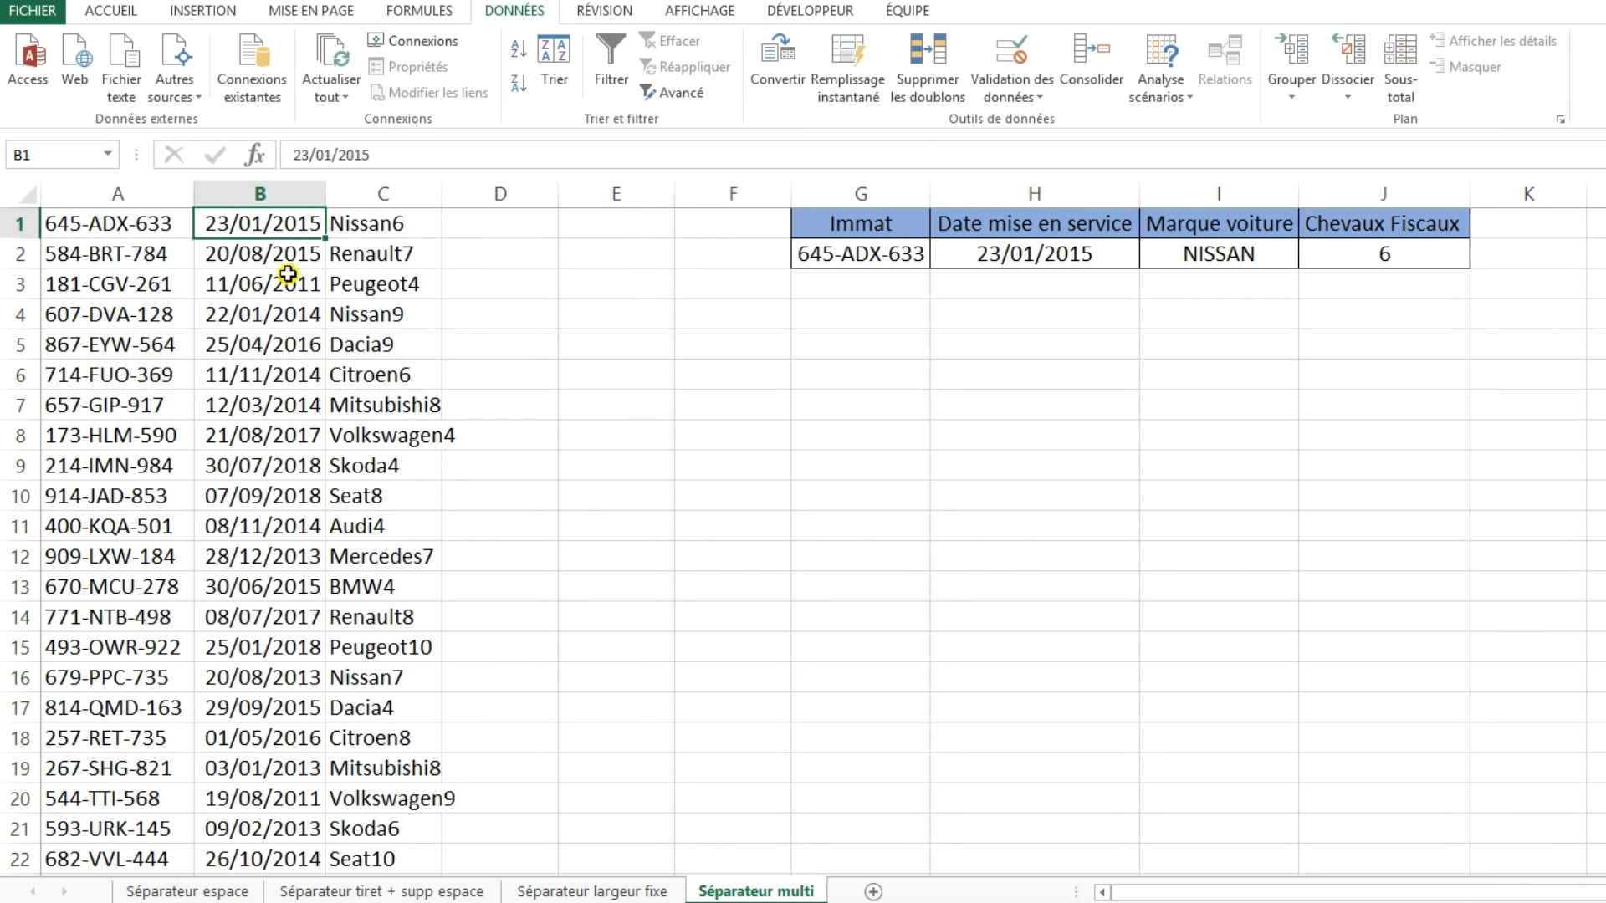
right_click(281, 201)
key("Escape")
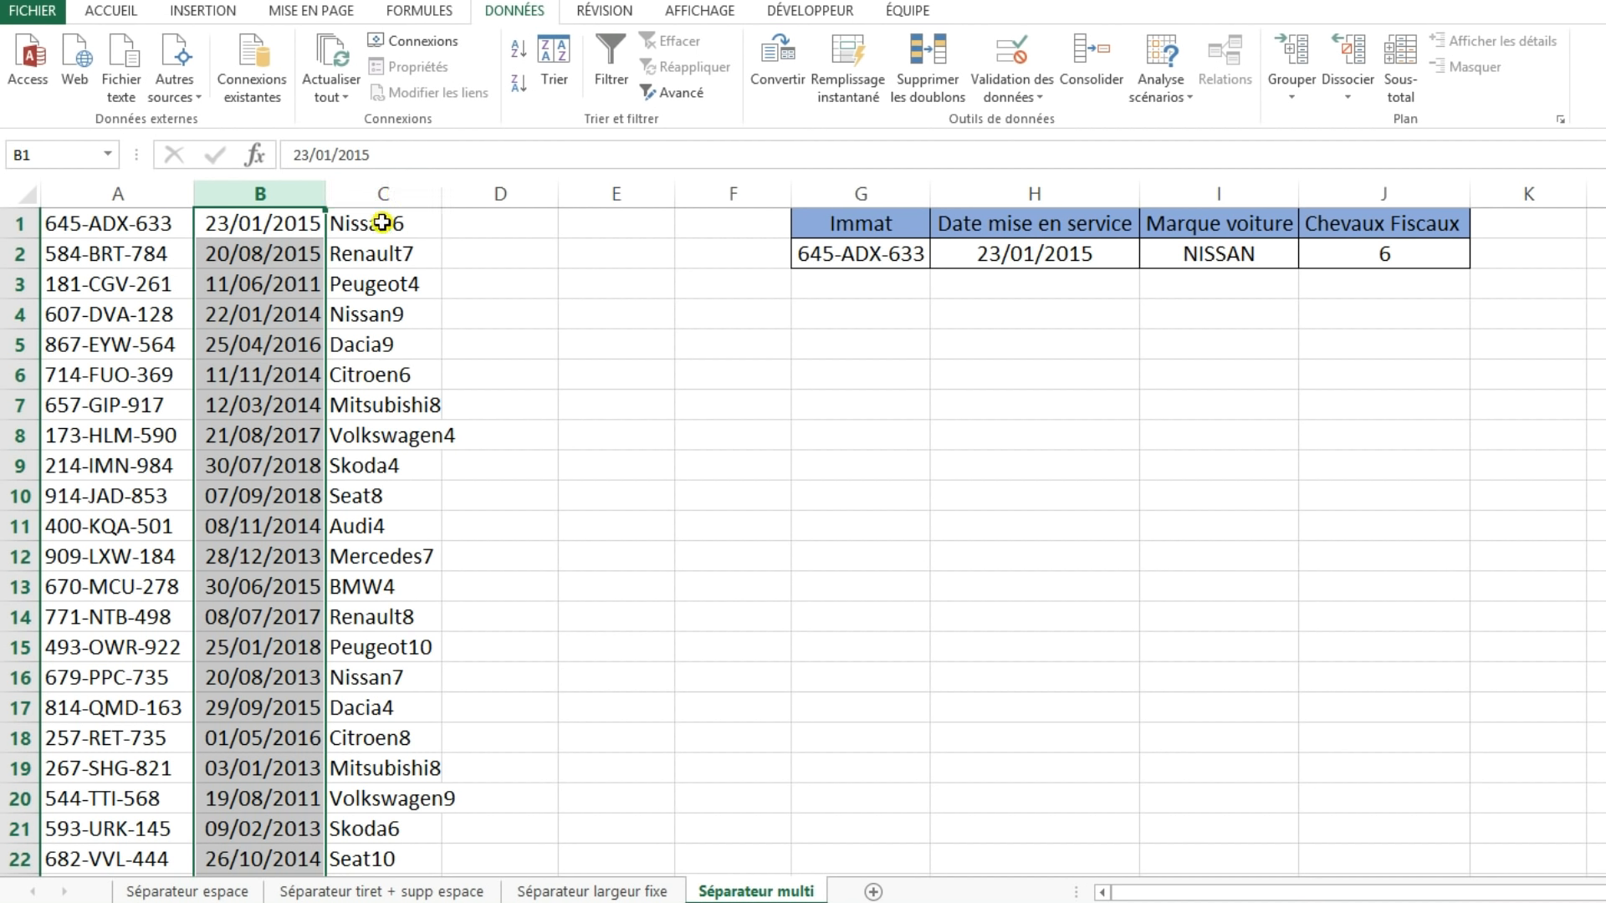
- Review the brand and horsepower entries in column C, and change the entry in cell C3 to Peugeot15
left_click(383, 403)
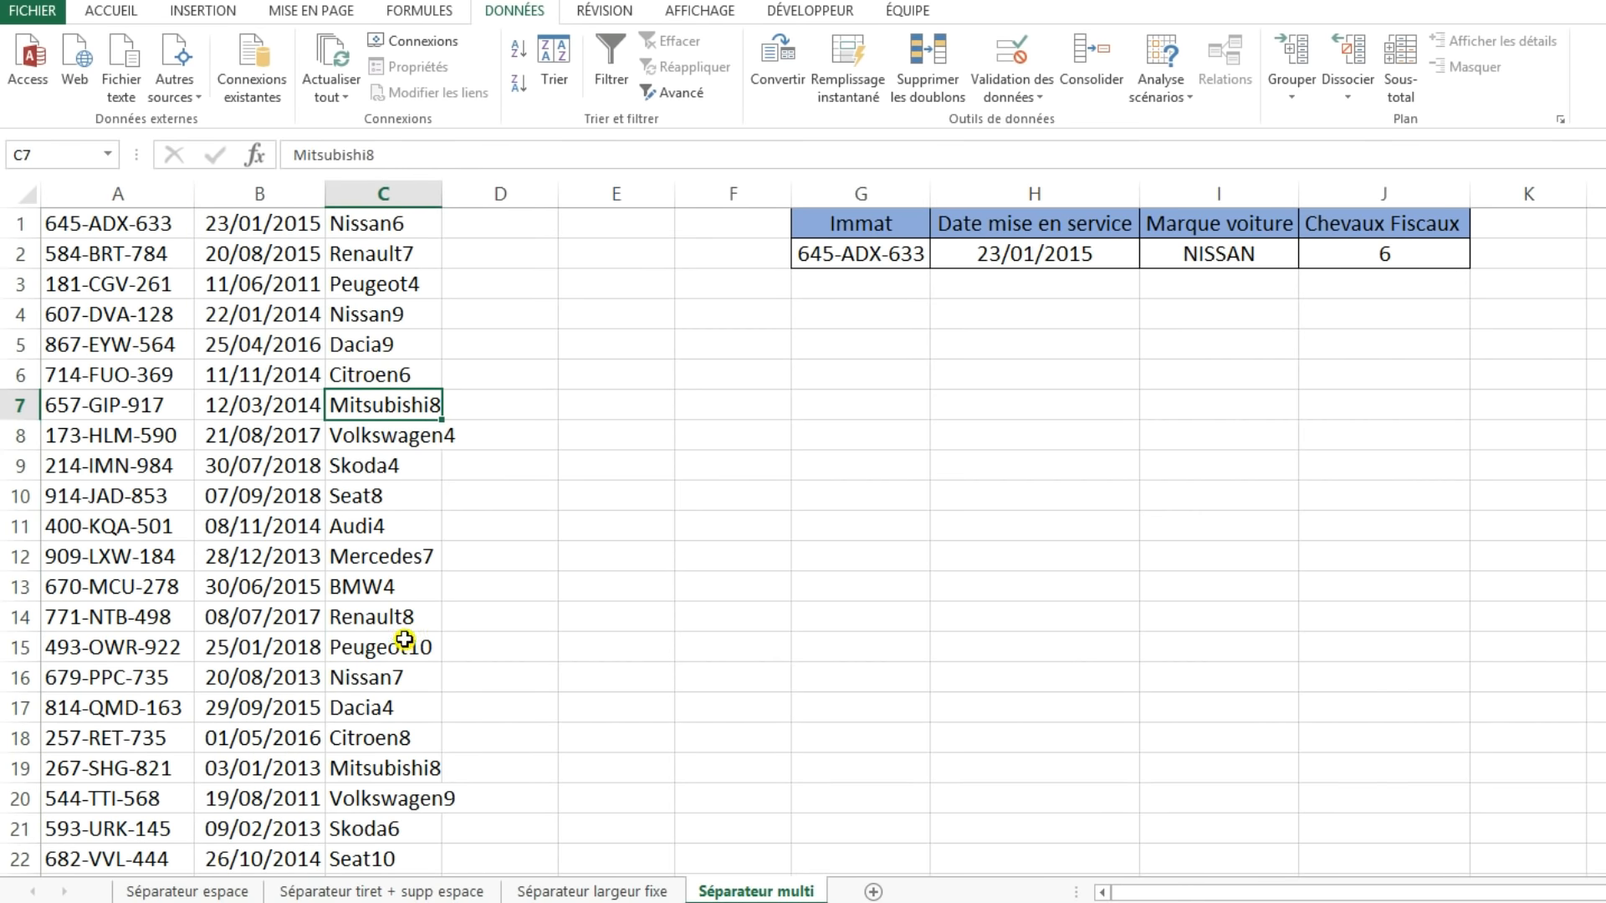
scroll(395, 410, "down", 3)
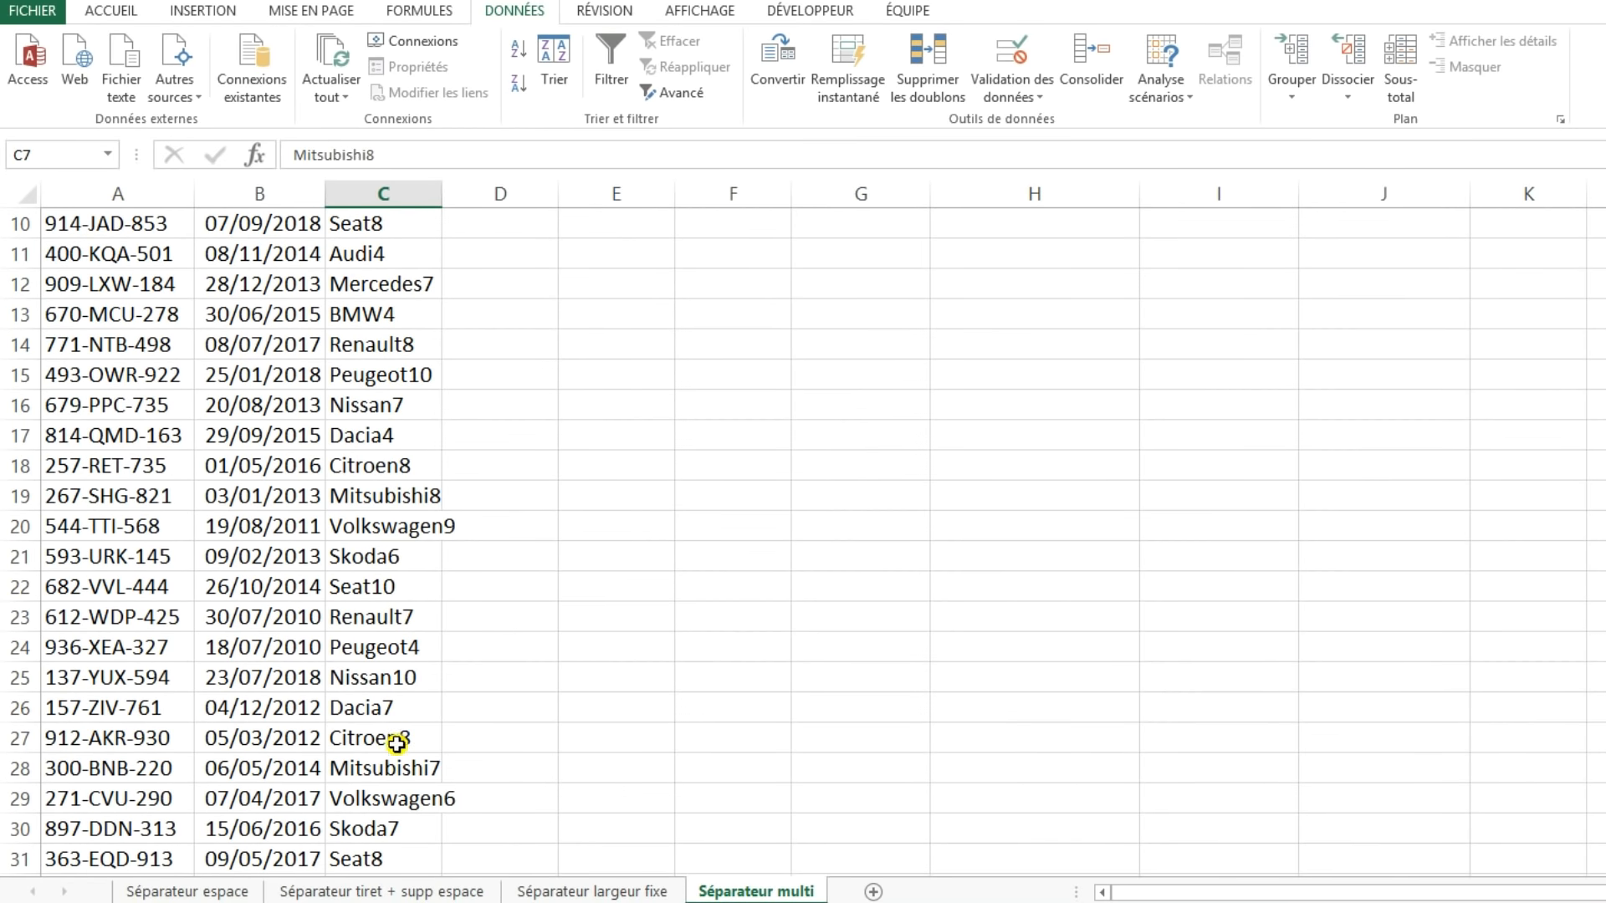
scroll(394, 739, "down", 4)
scroll(397, 677, "up", 7)
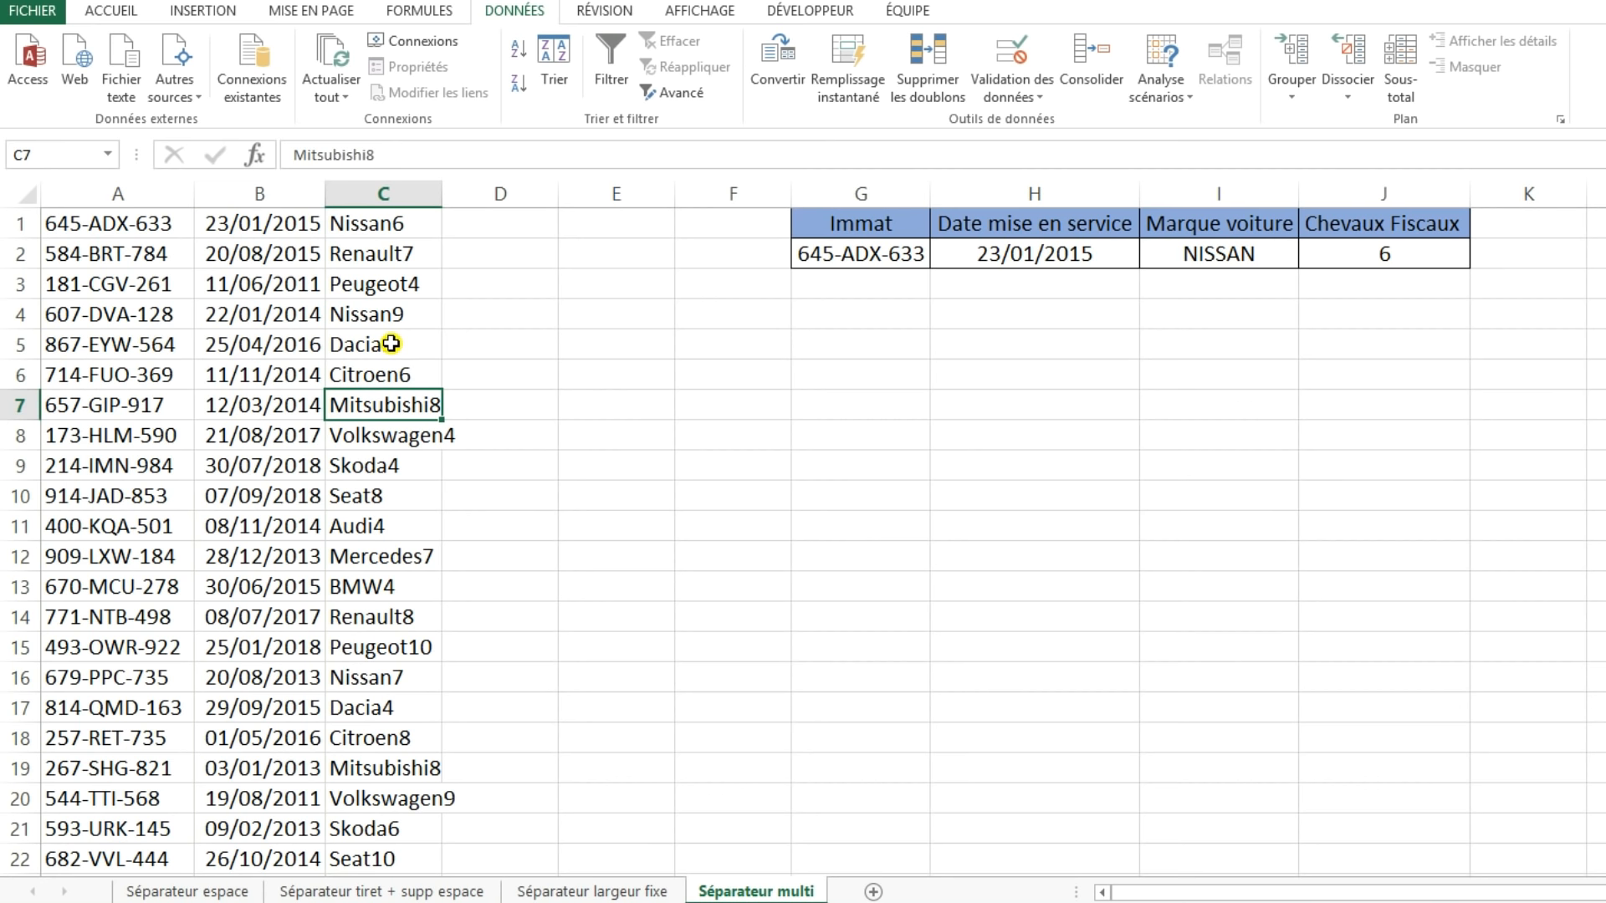
left_click(395, 281)
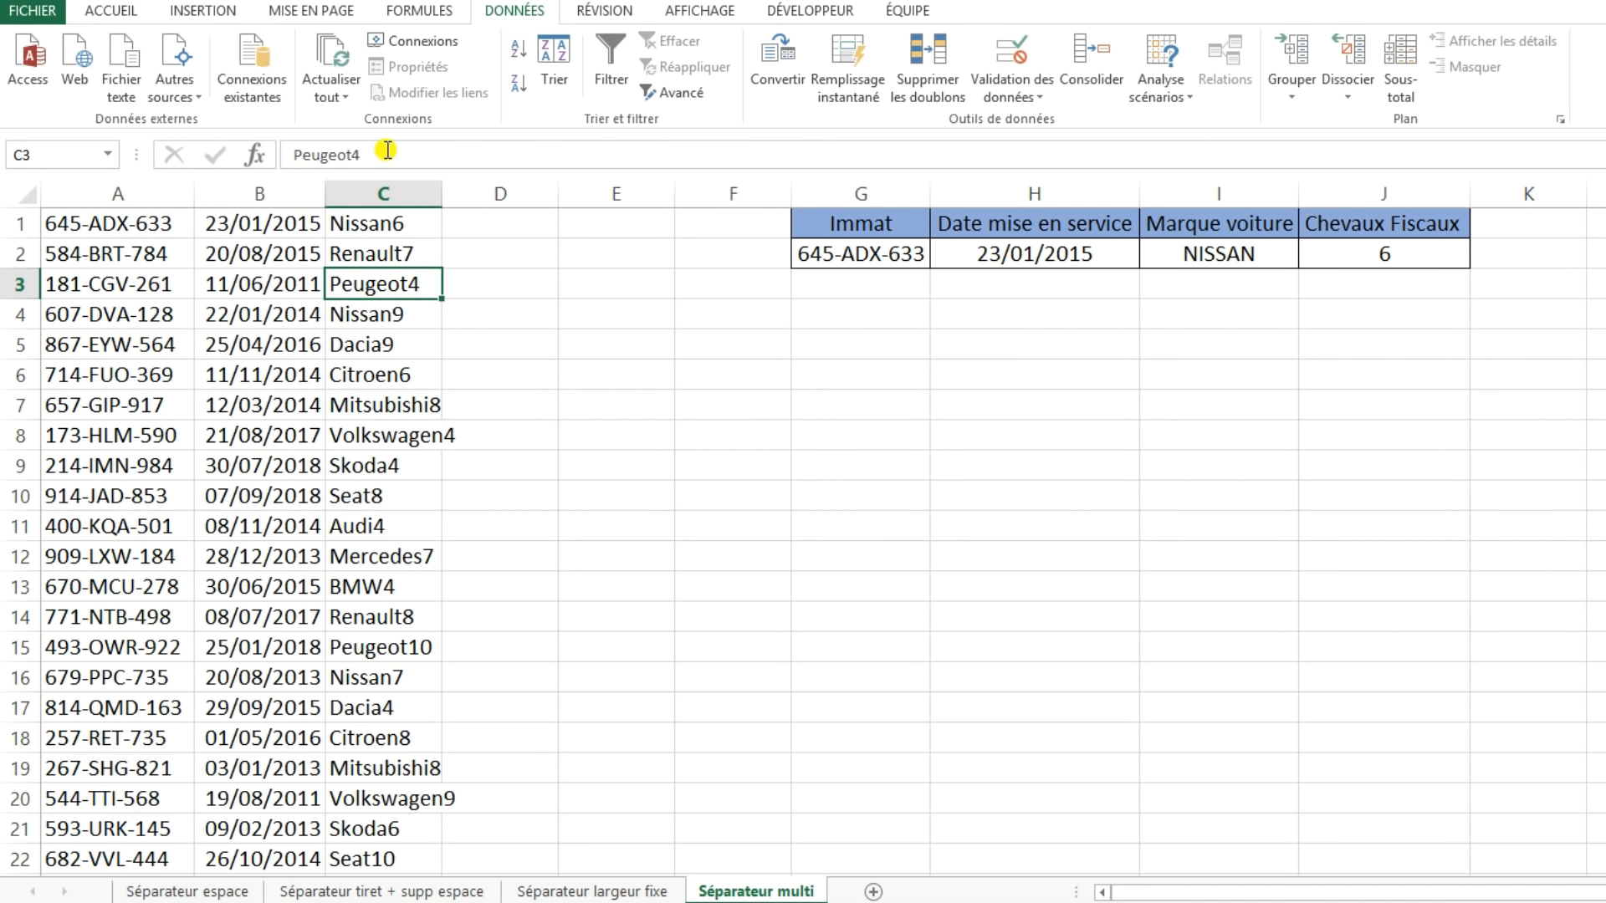
left_click(387, 149)
type("15")
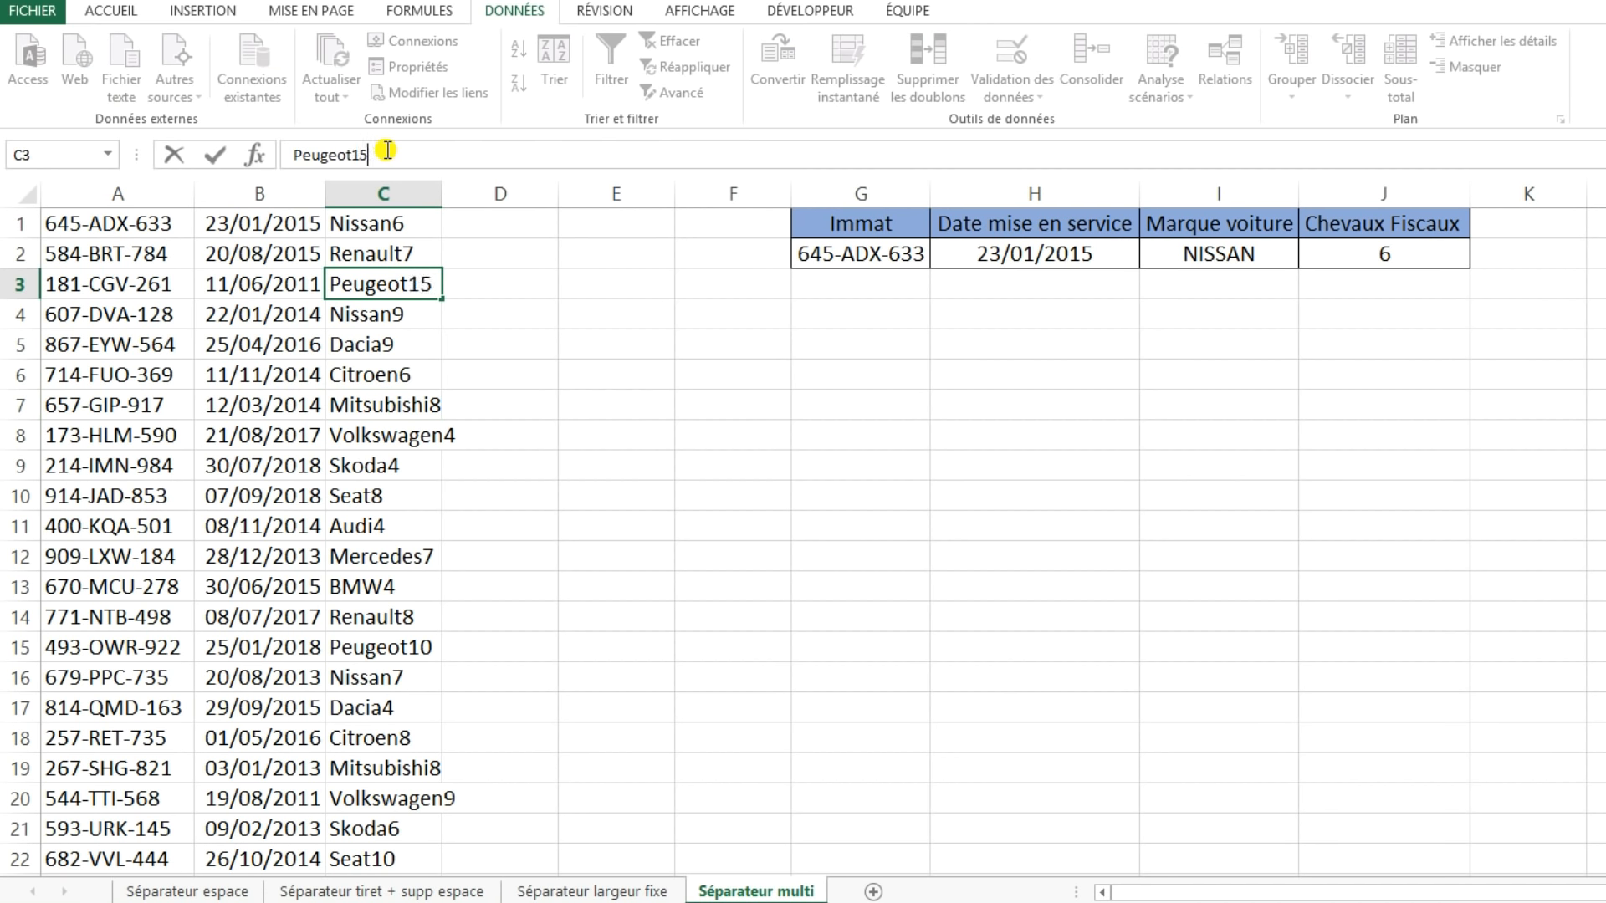
key("Return")
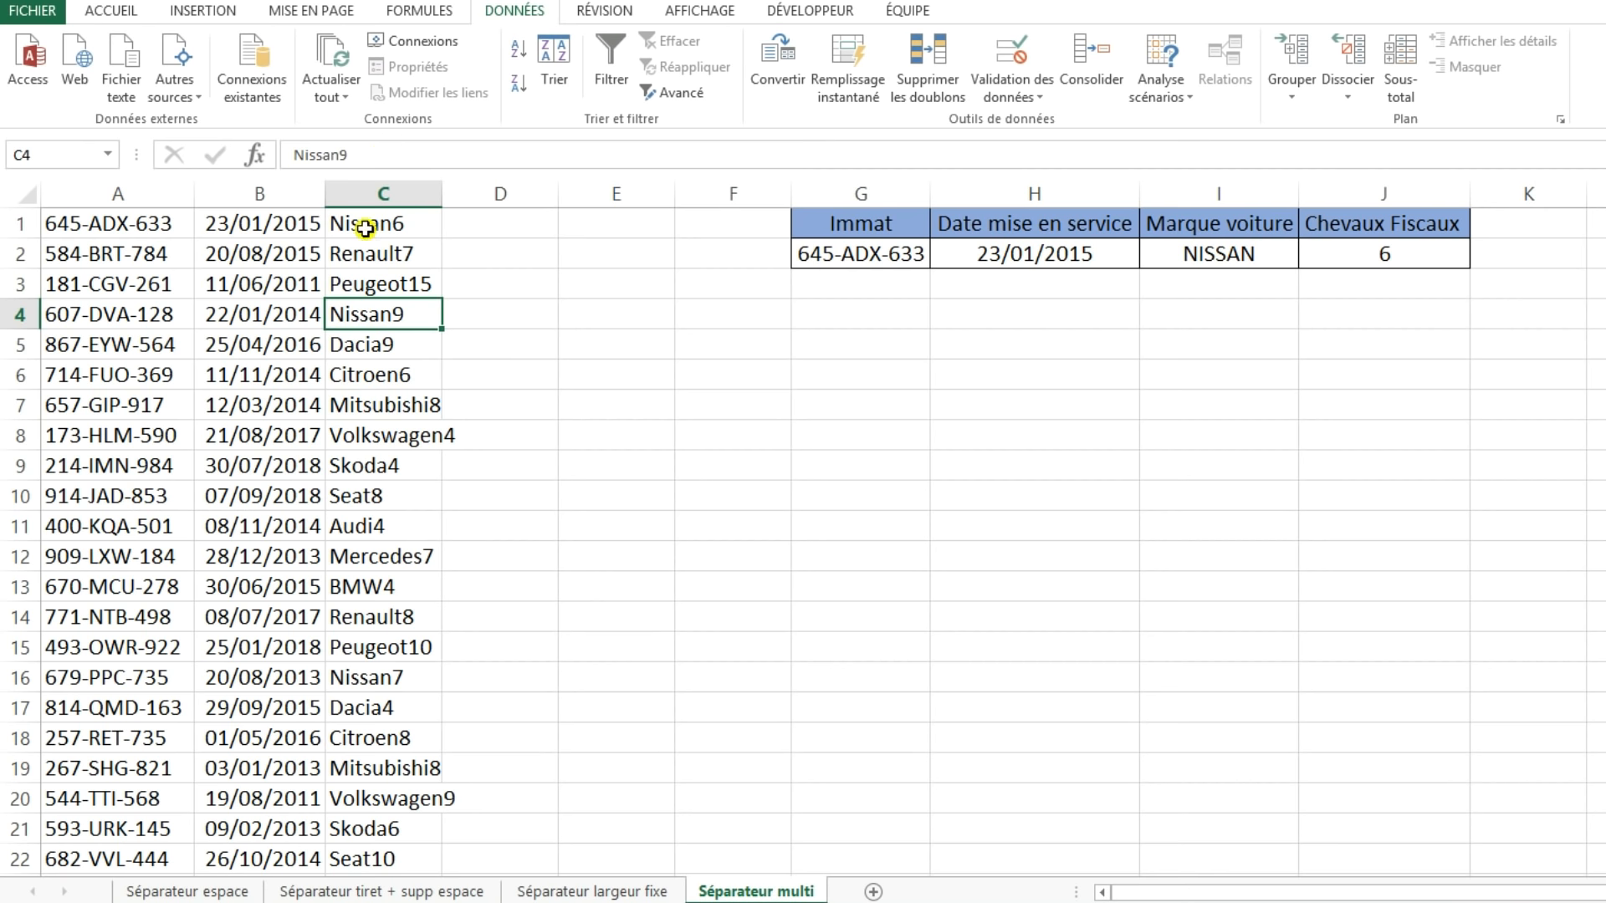
- Try extracting the last character of C1 in cell D1 with the formula =DROITE(C1;1)
left_click(525, 225)
type("=")
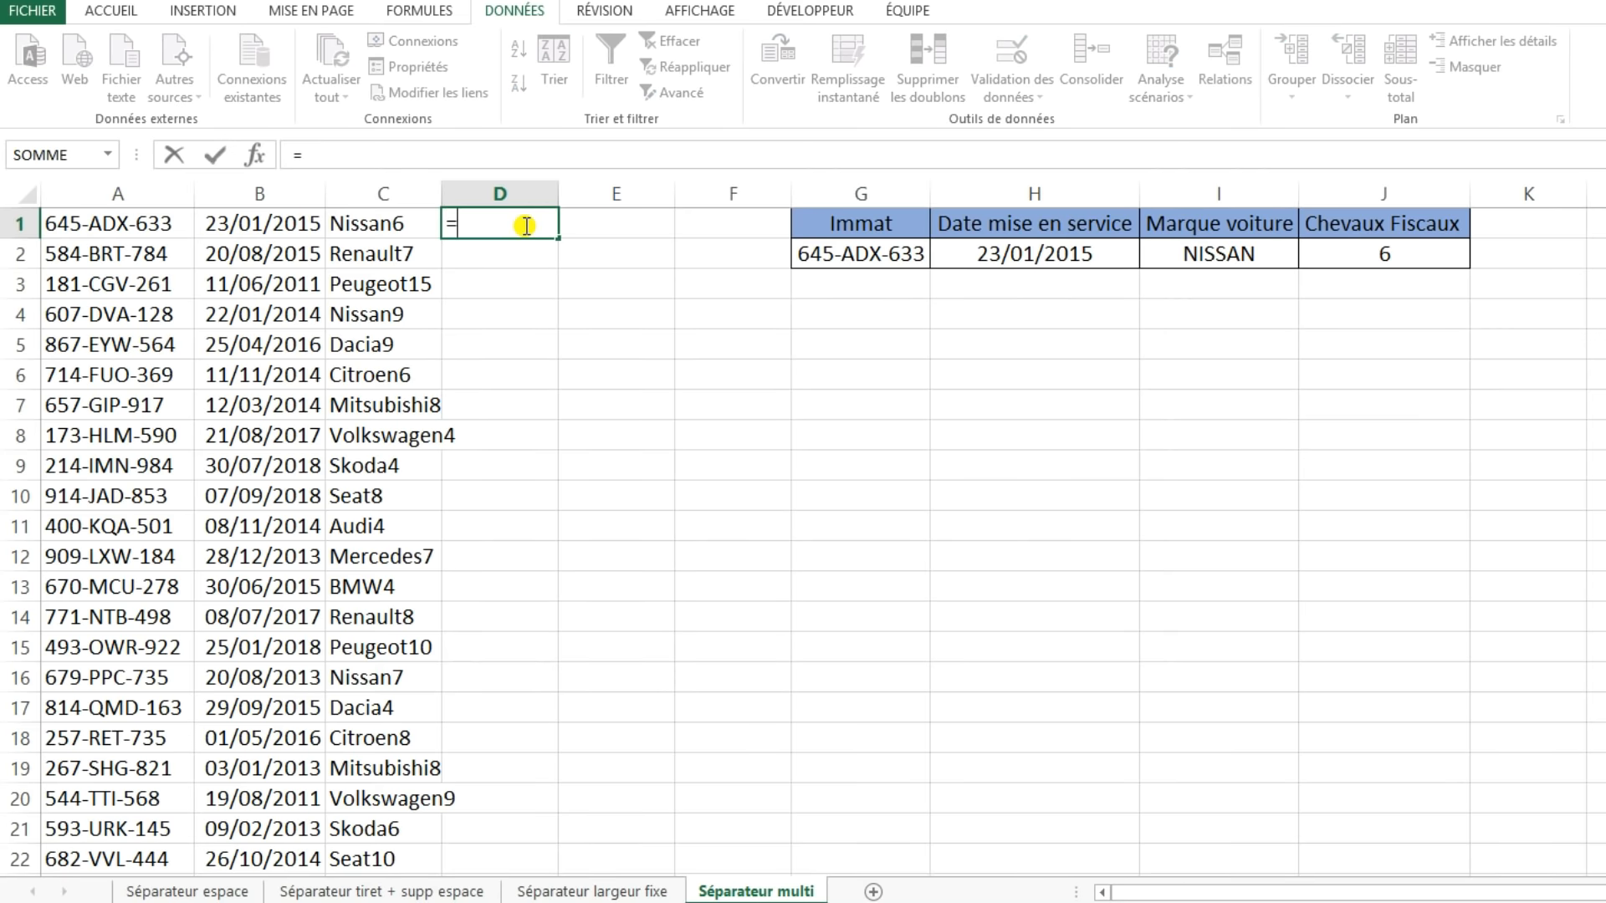
type("DROITE(")
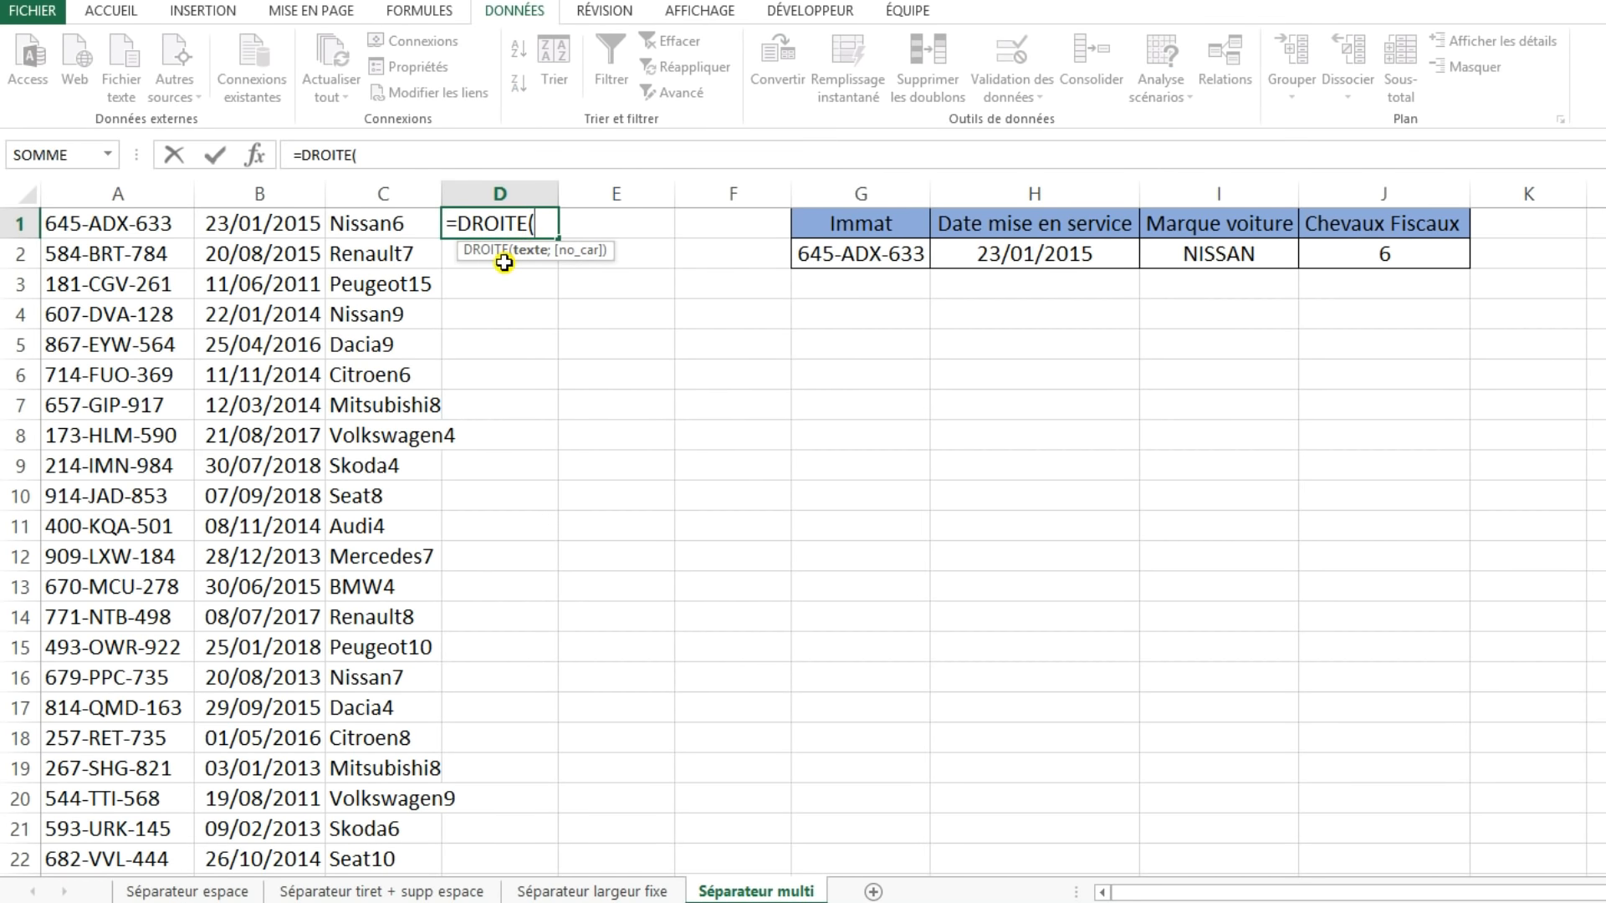
left_click(345, 227)
type(";")
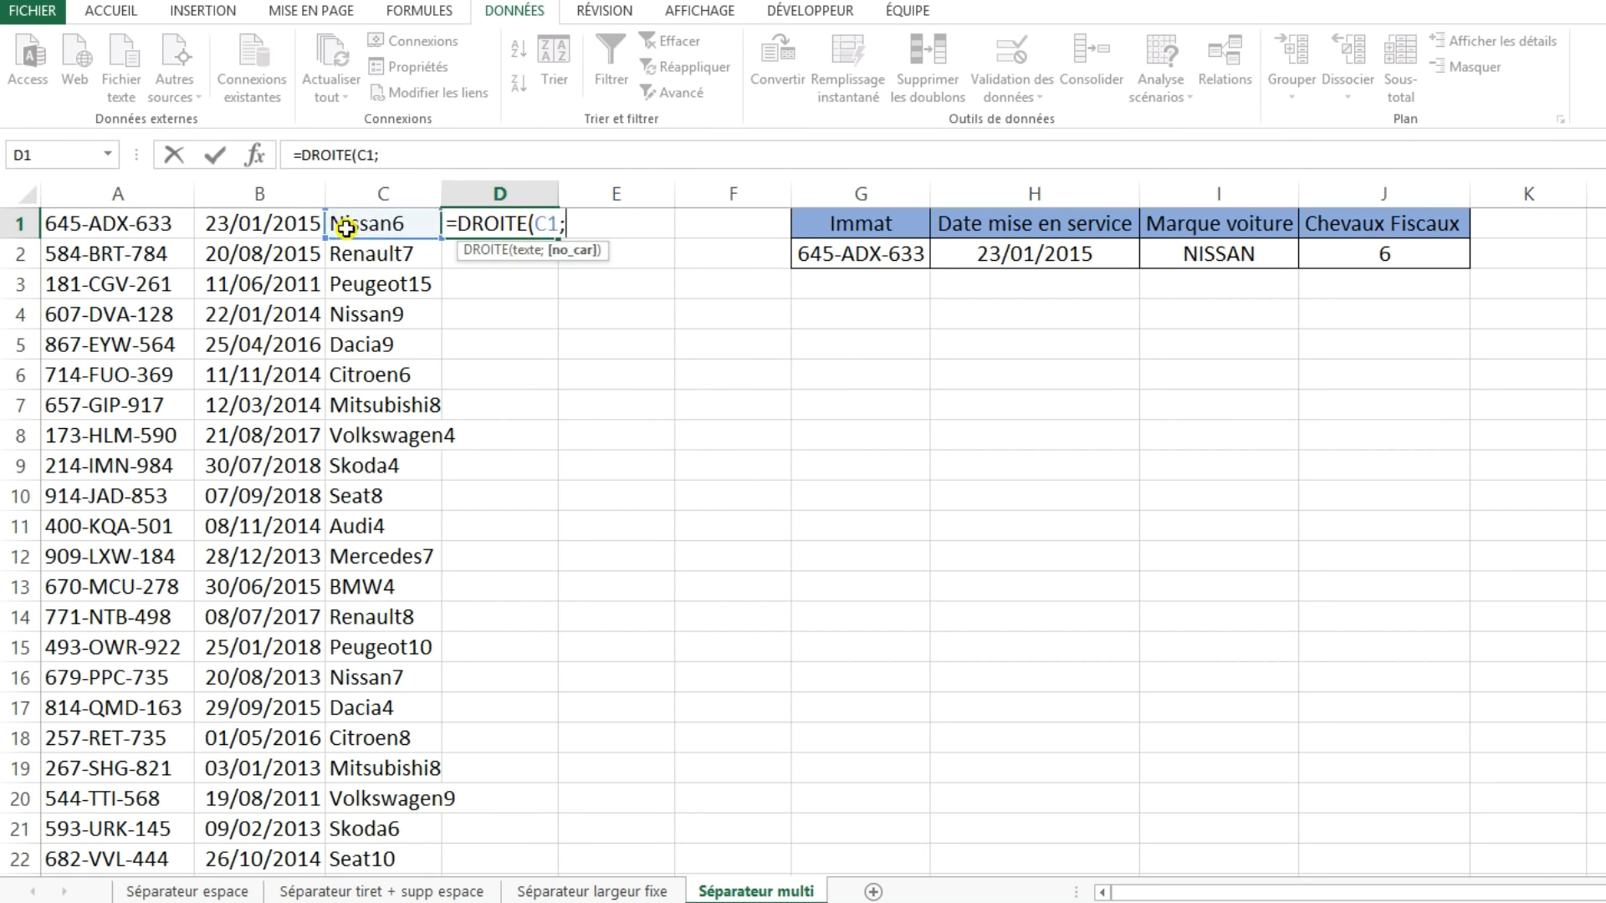
type("1")
key("Return")
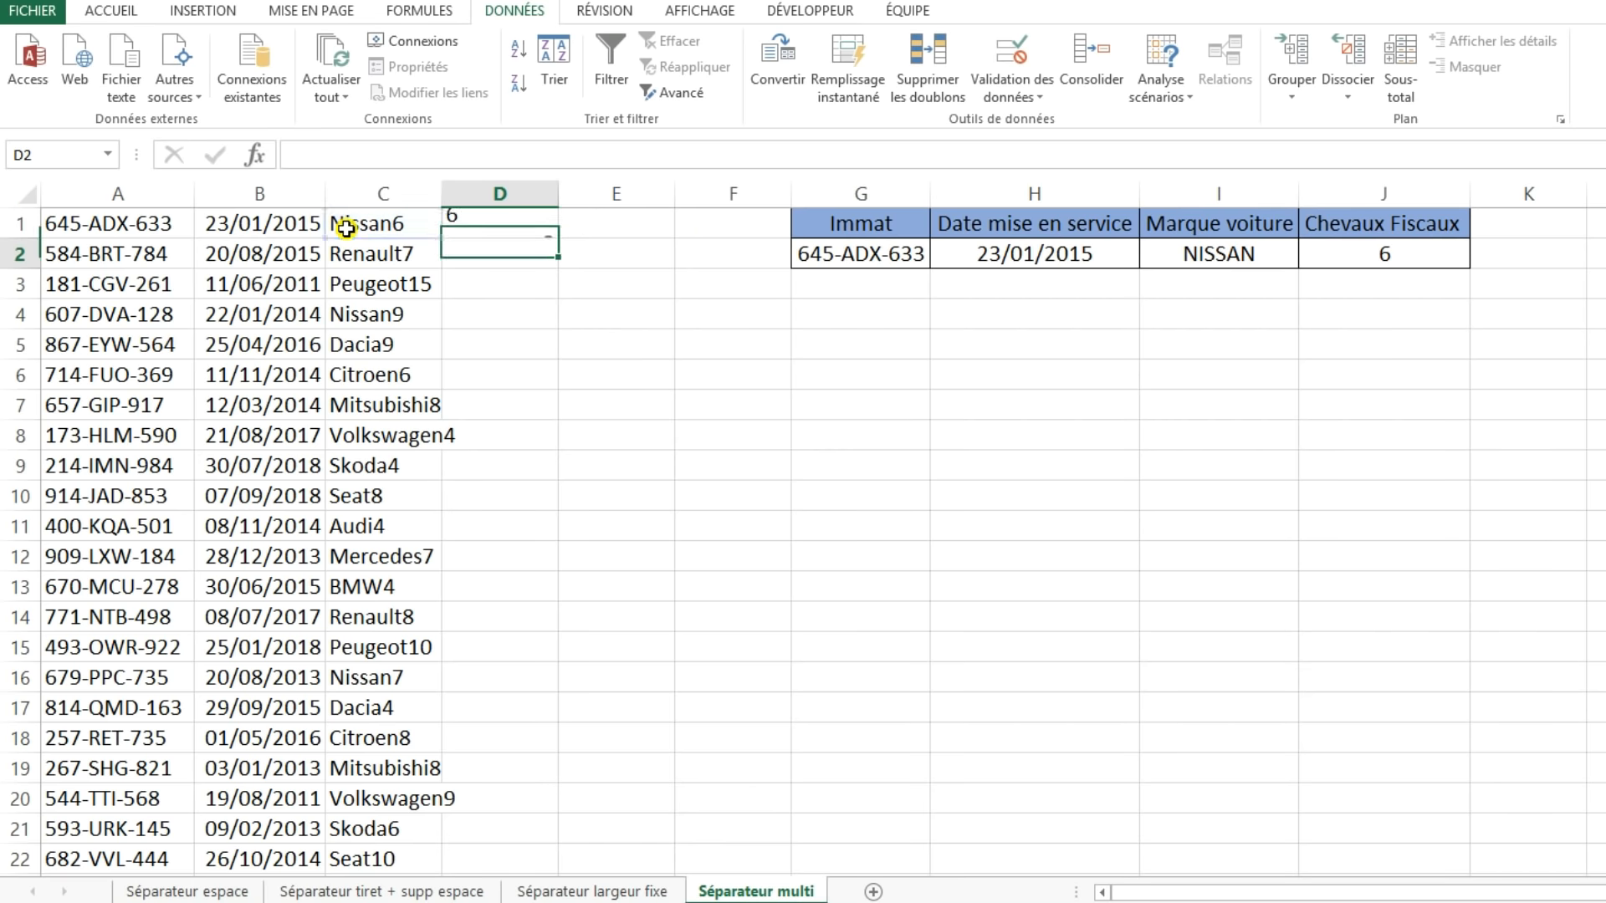
left_click(466, 236)
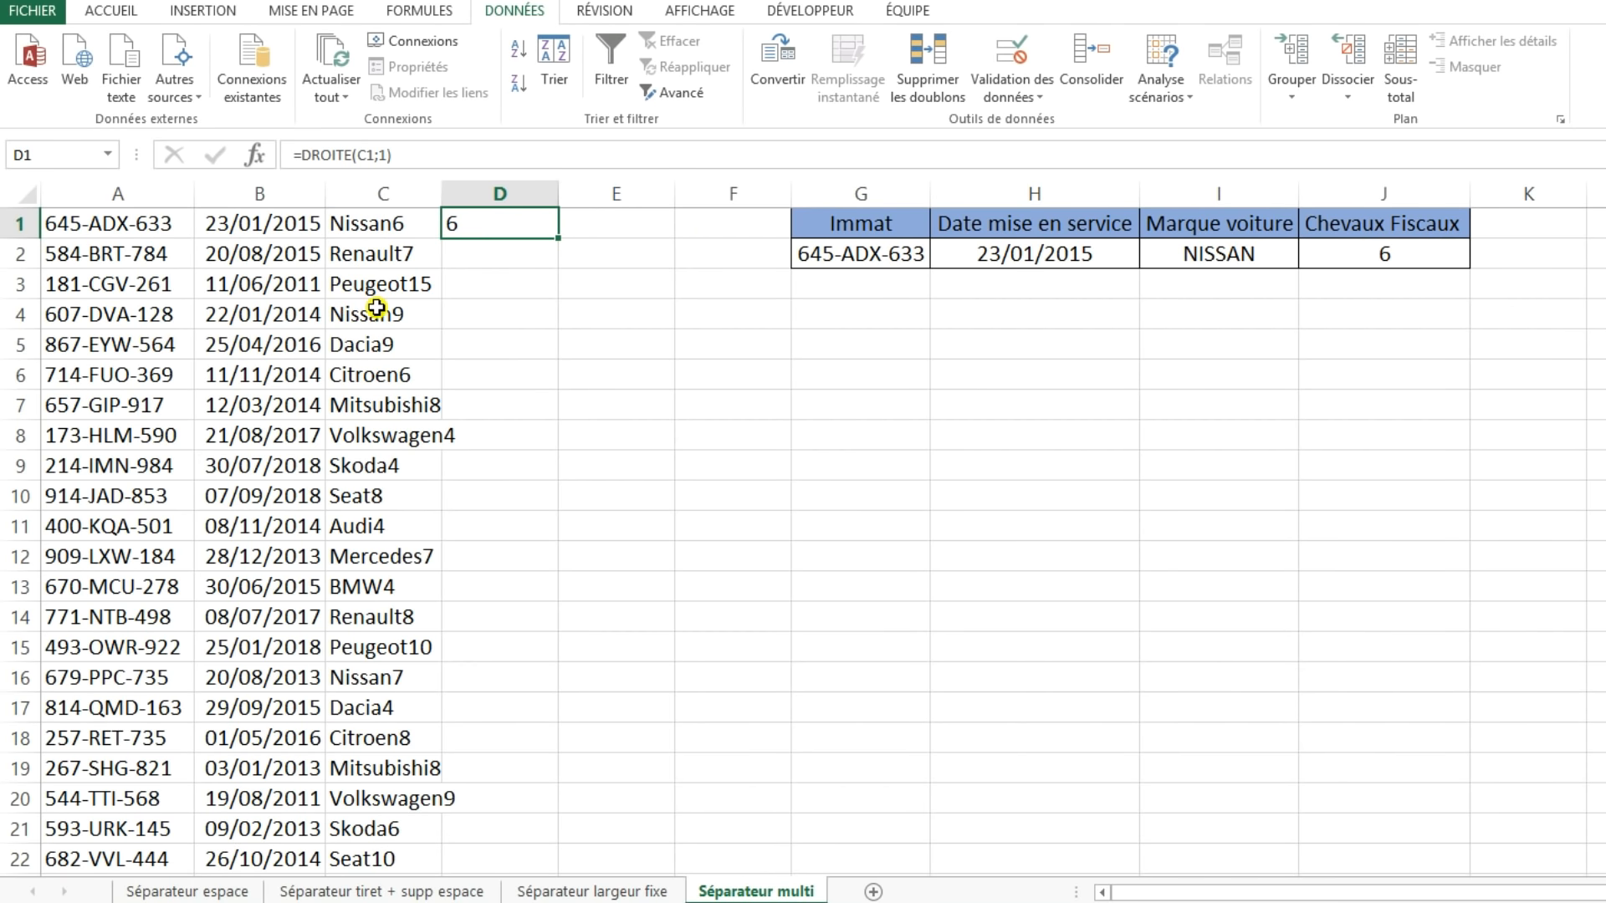
double_click(562, 236)
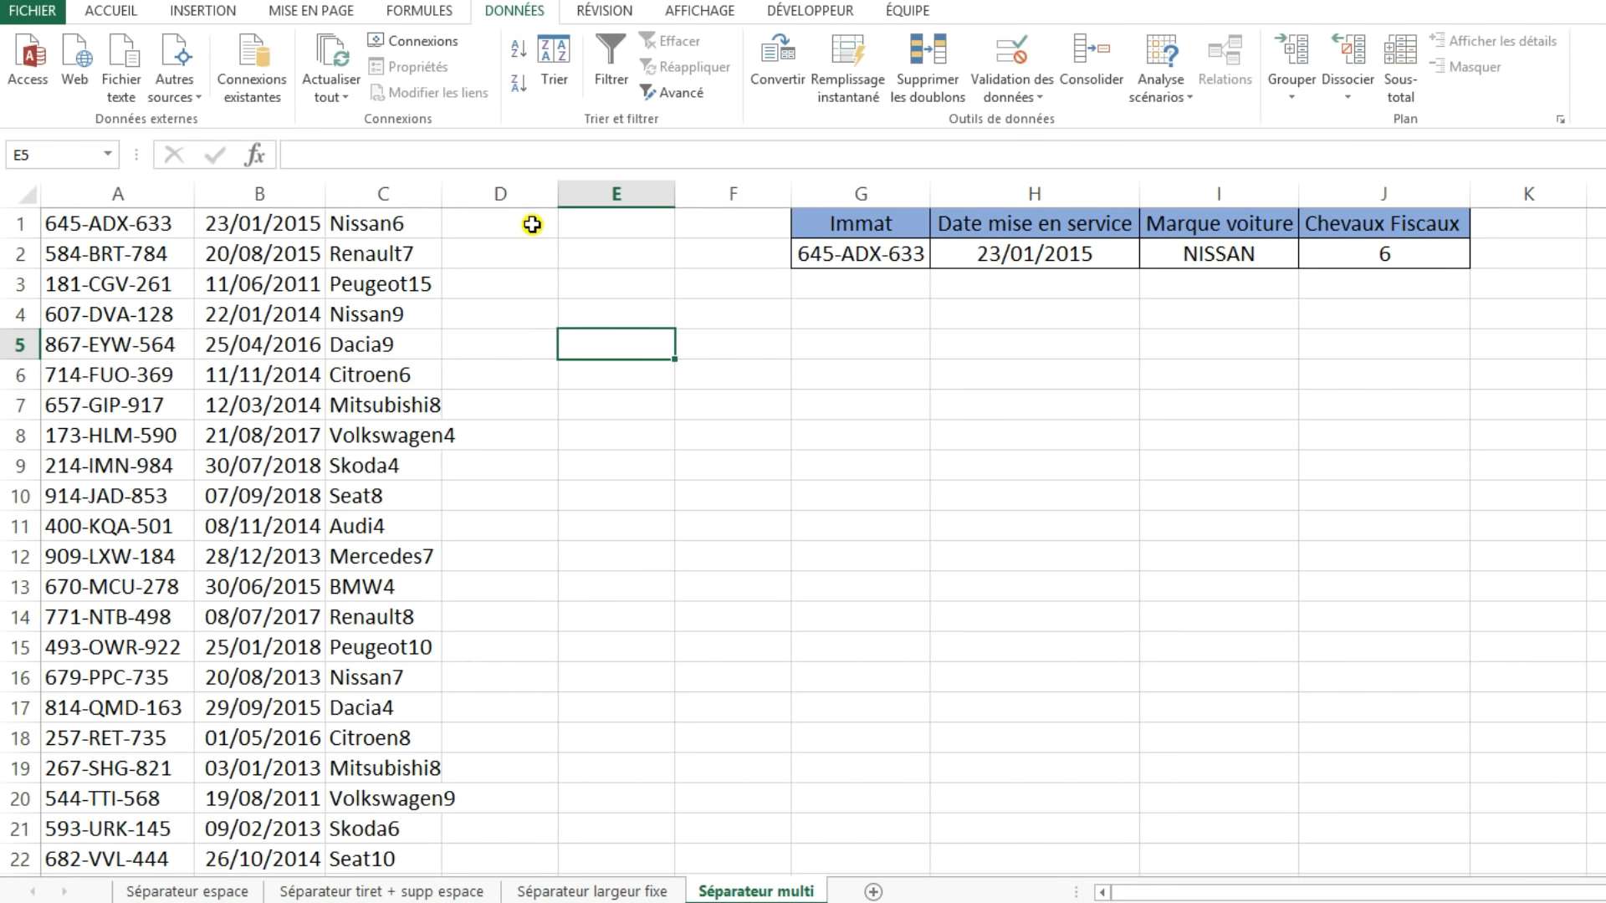
- Widen column C slightly, and enter =CNUM(DROITE(C1;2)) in cell D1 with a copy down to D3
left_click_drag(441, 193, 467, 193)
left_click(518, 231)
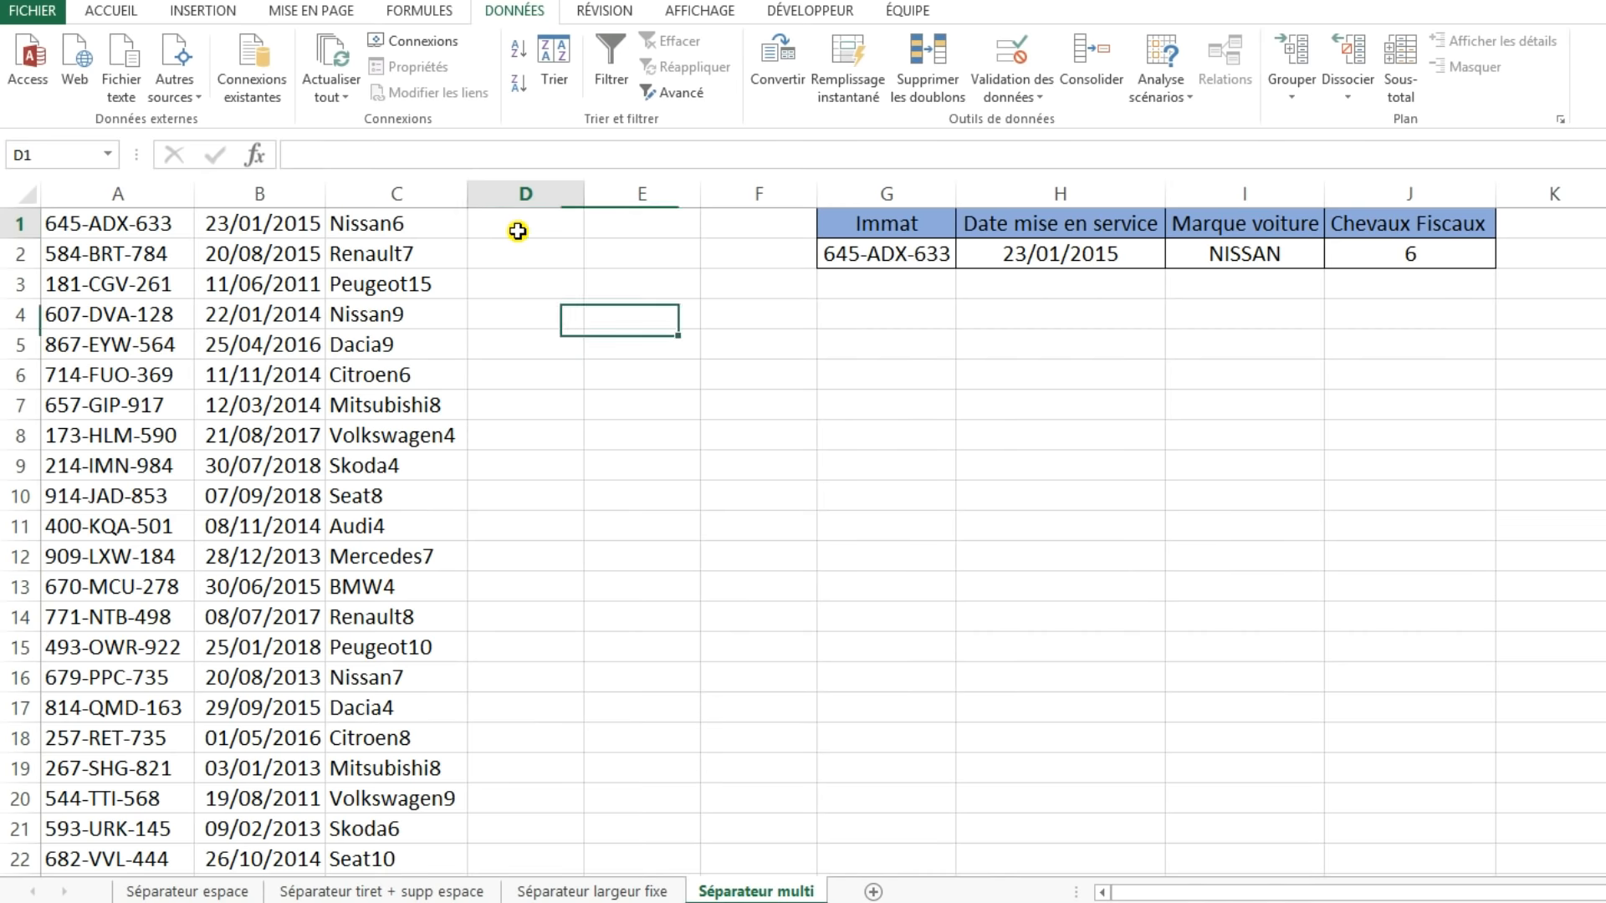
type("=CNUM(")
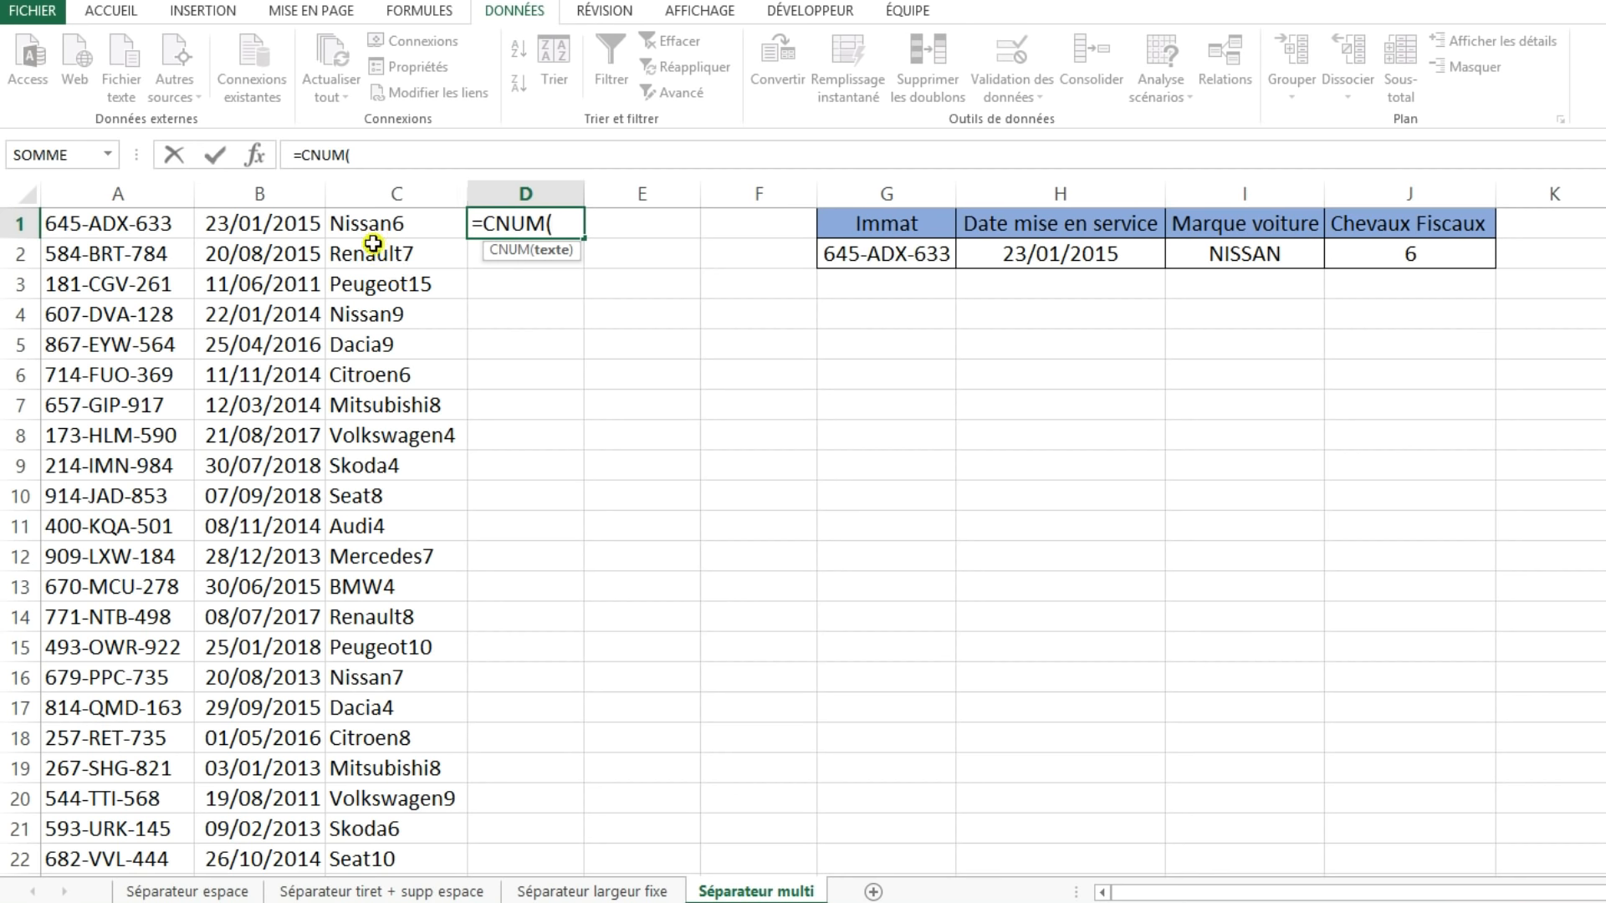
type("D")
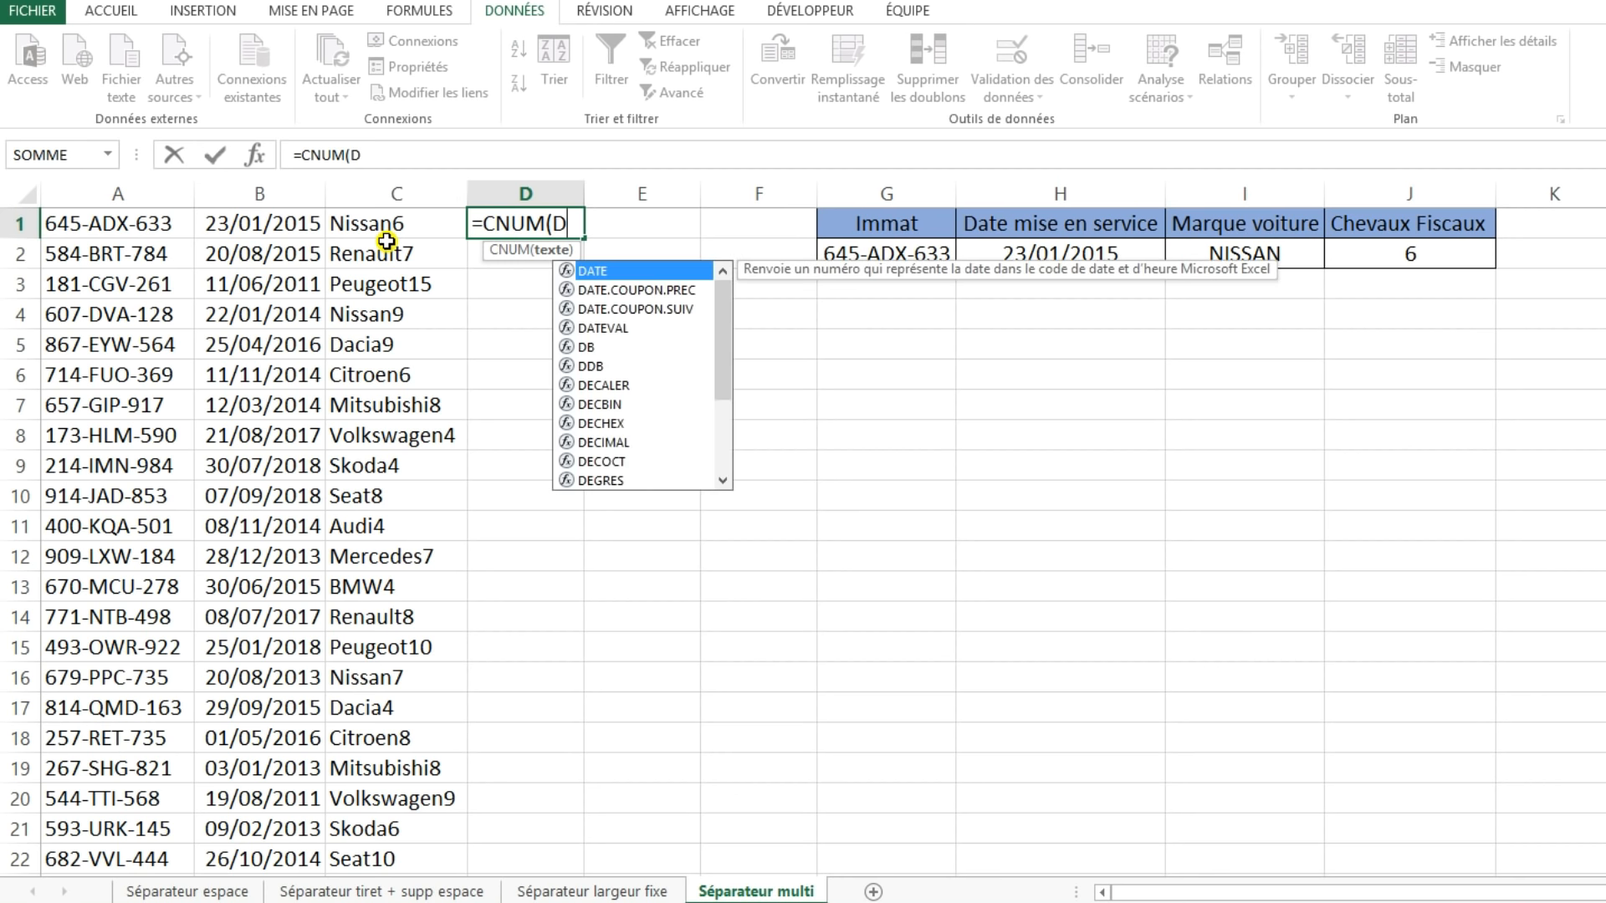
type("ROITE(")
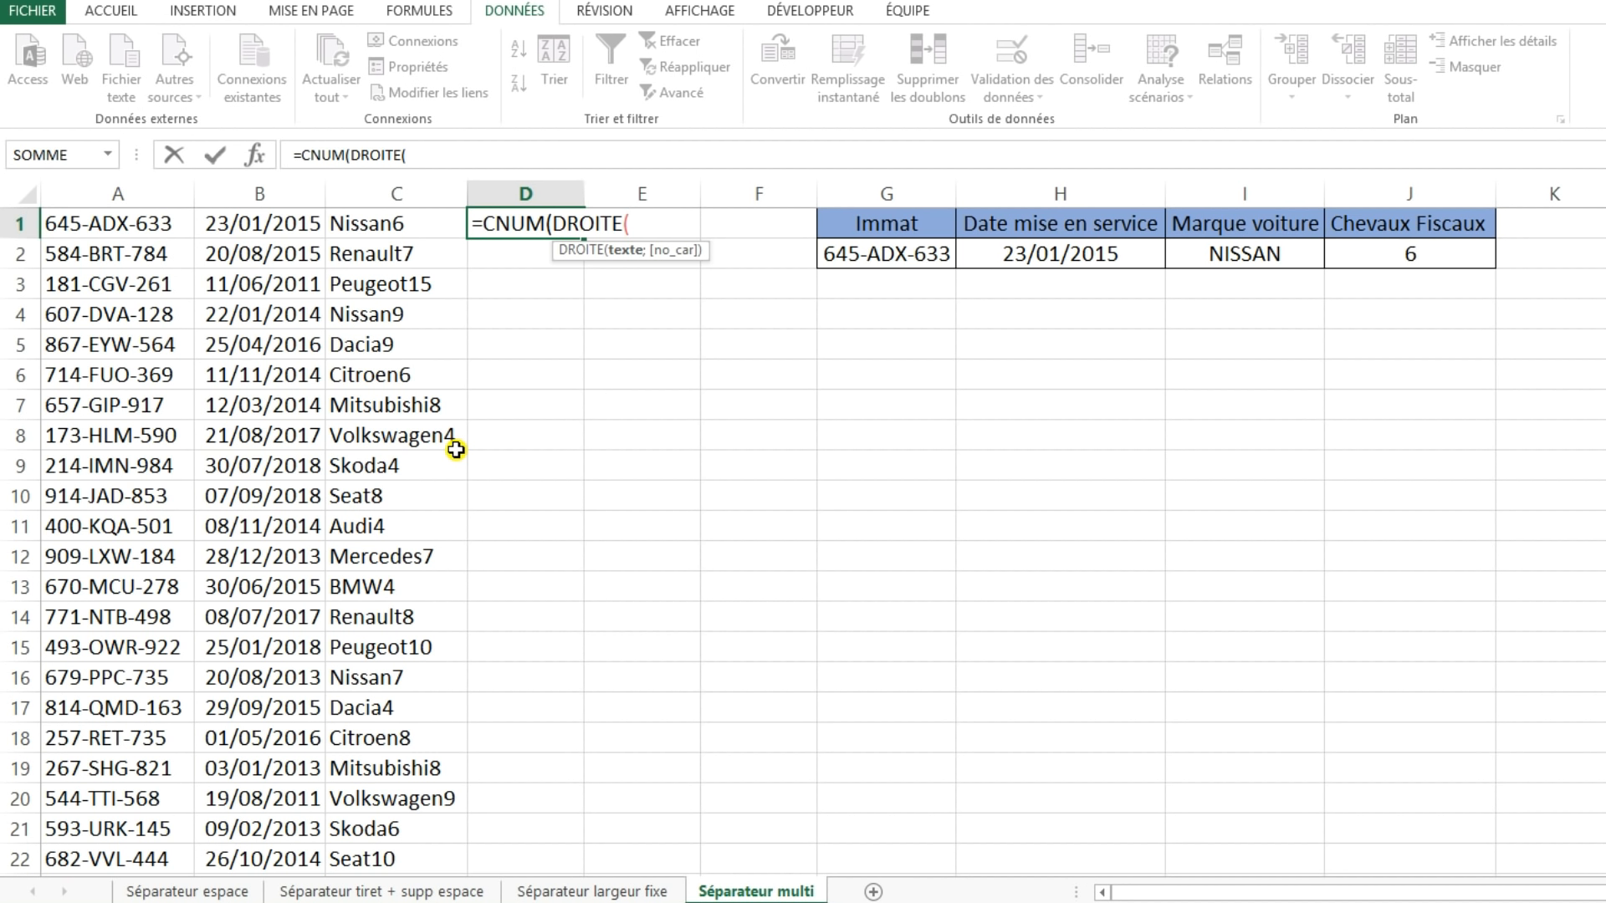
left_click(359, 222)
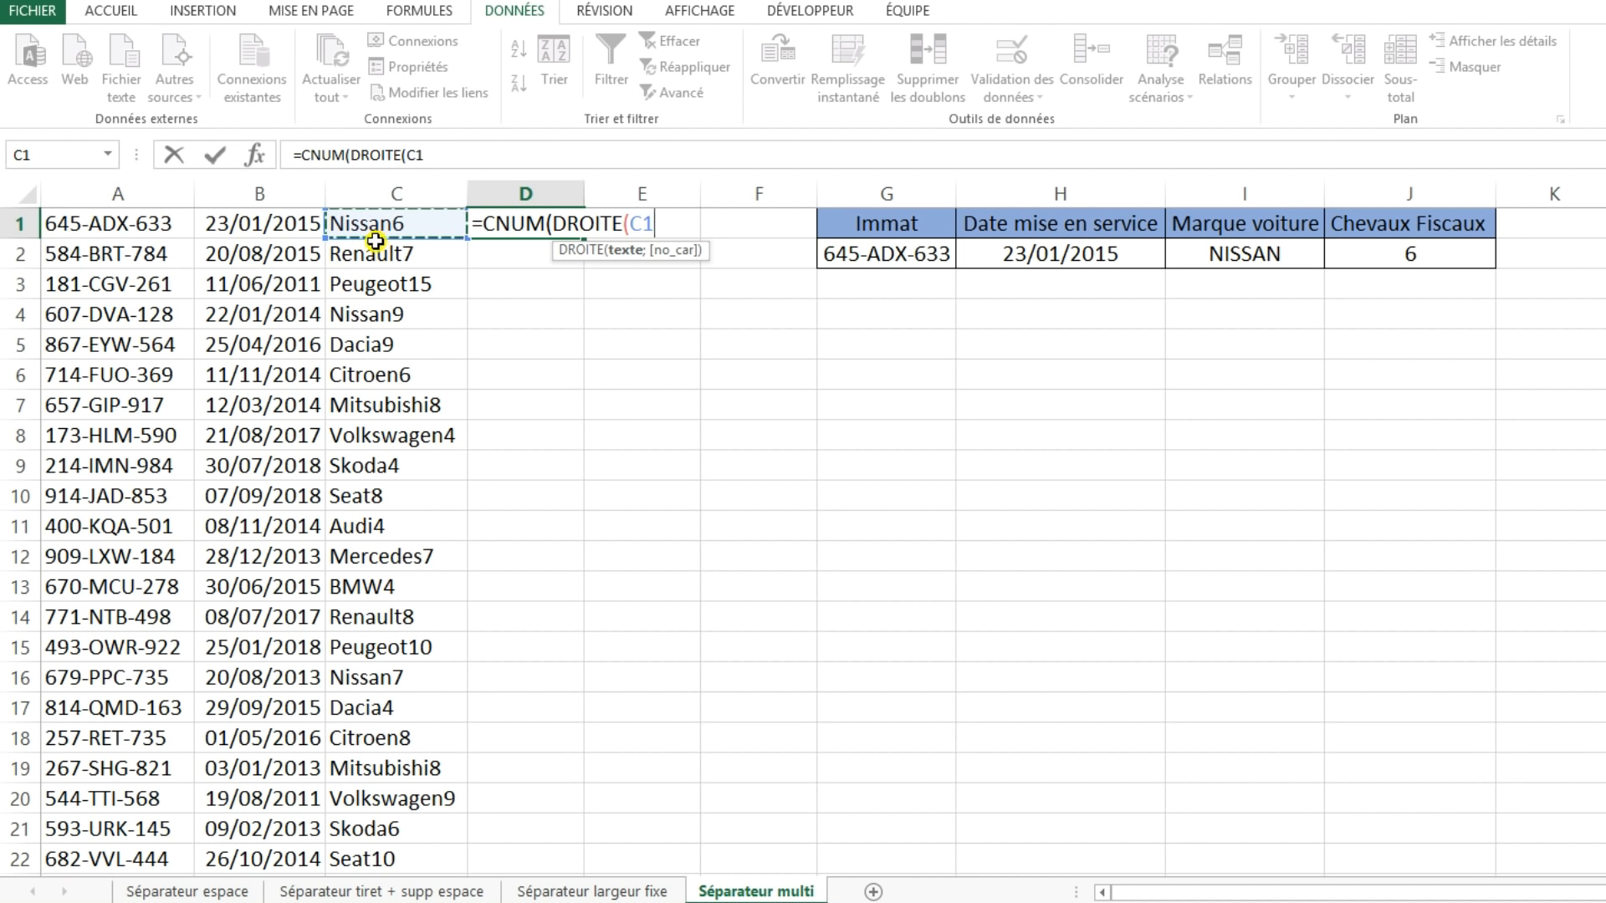
type(";")
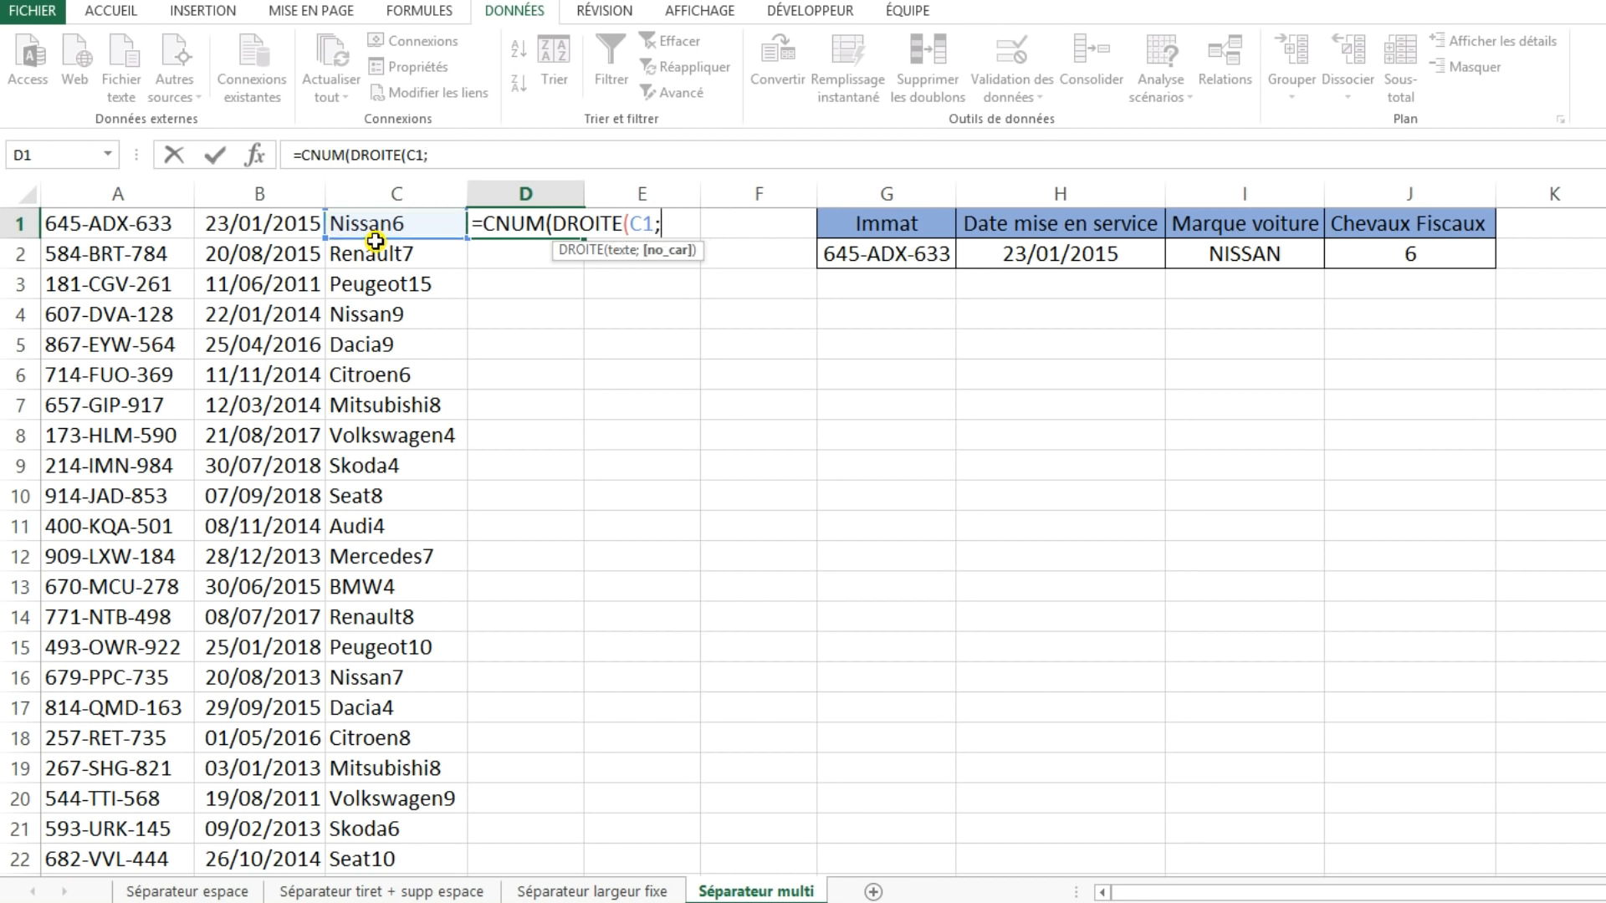
type("2))")
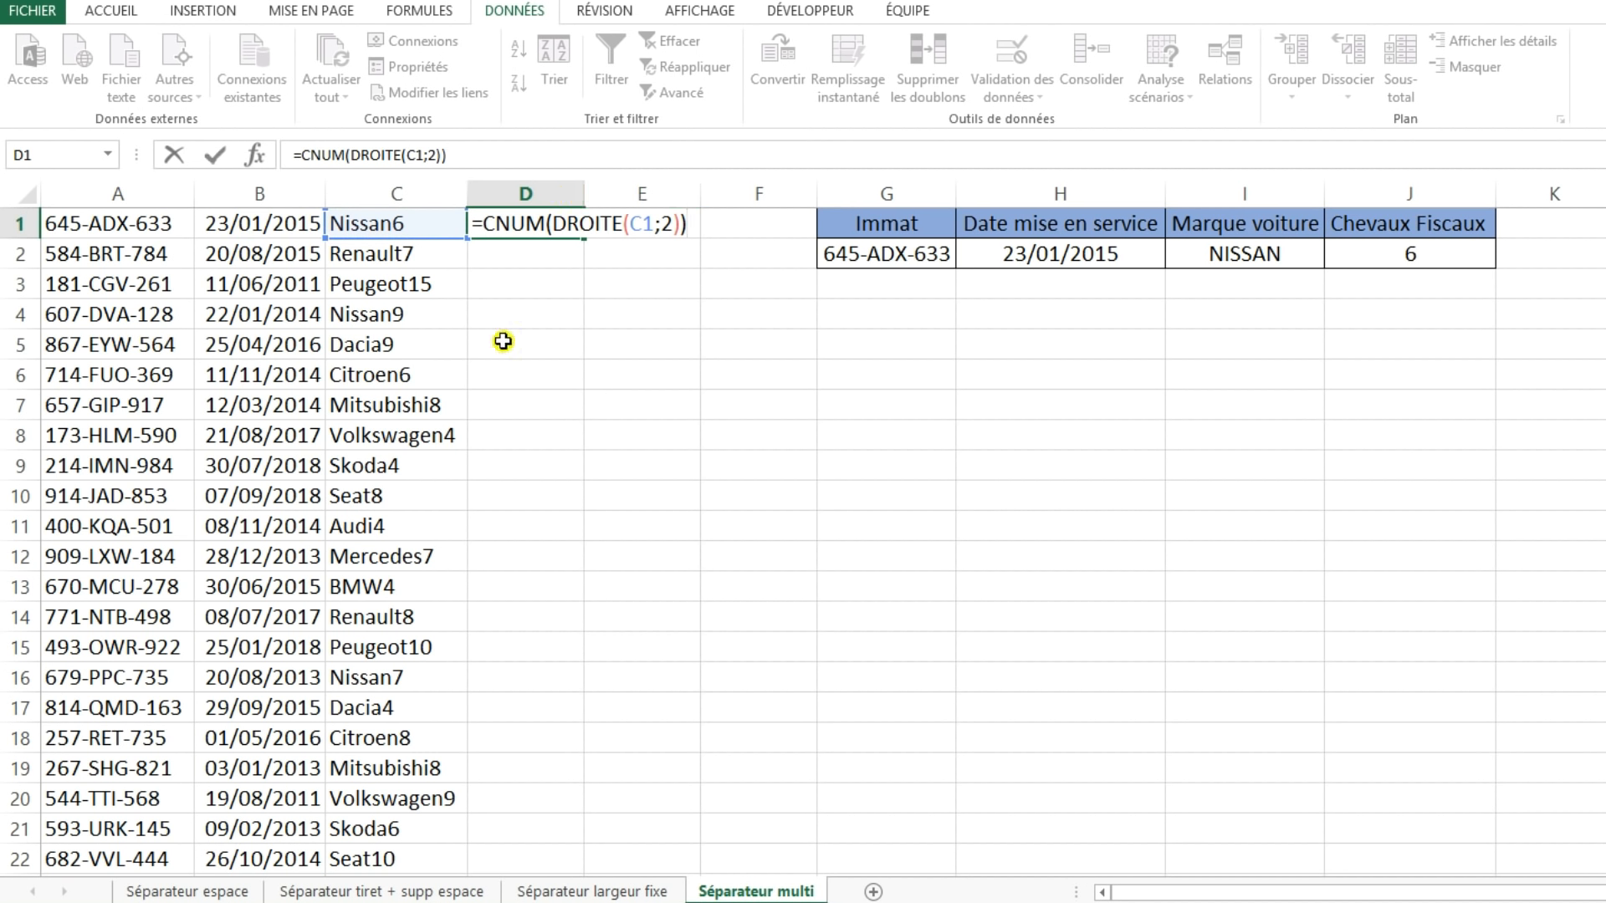
key("Return")
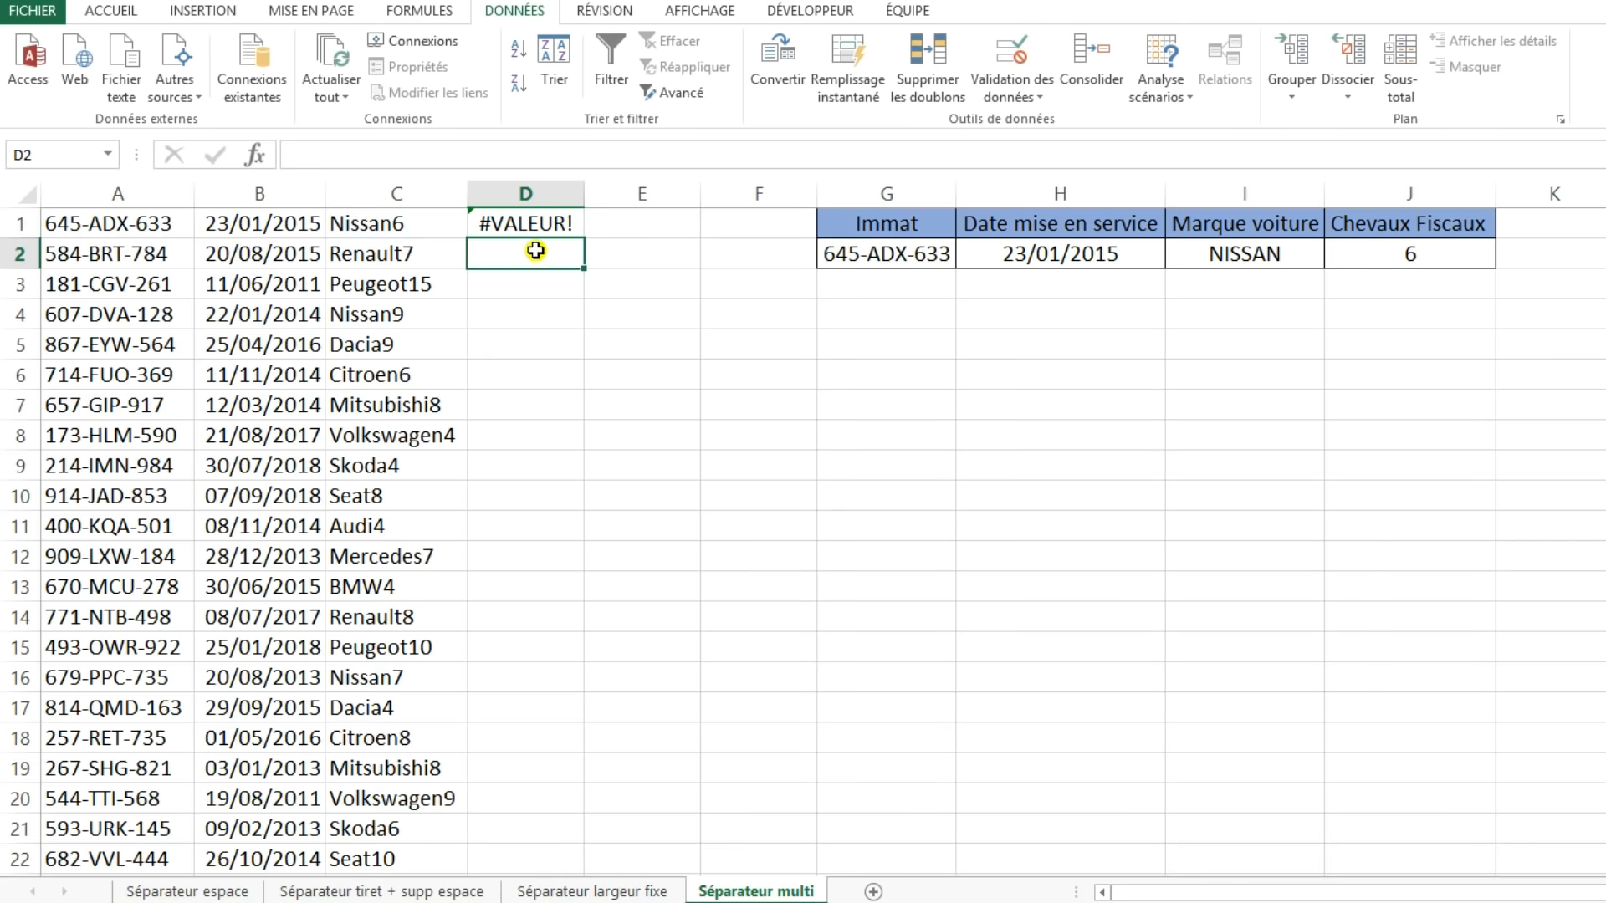
left_click(556, 219)
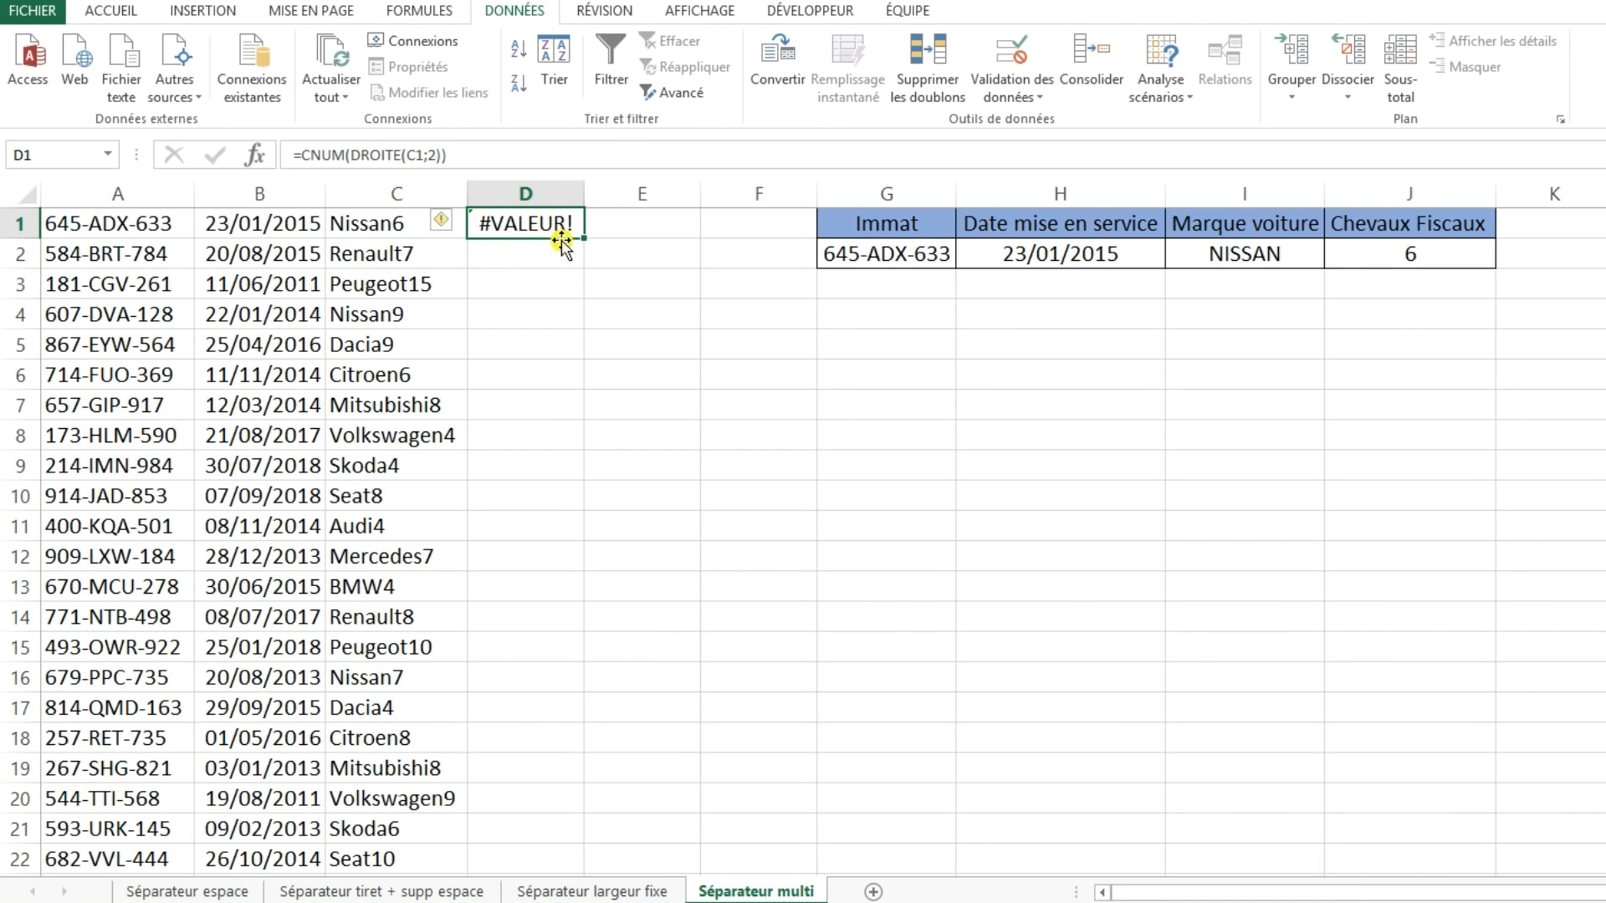
left_click_drag(583, 238, 558, 300)
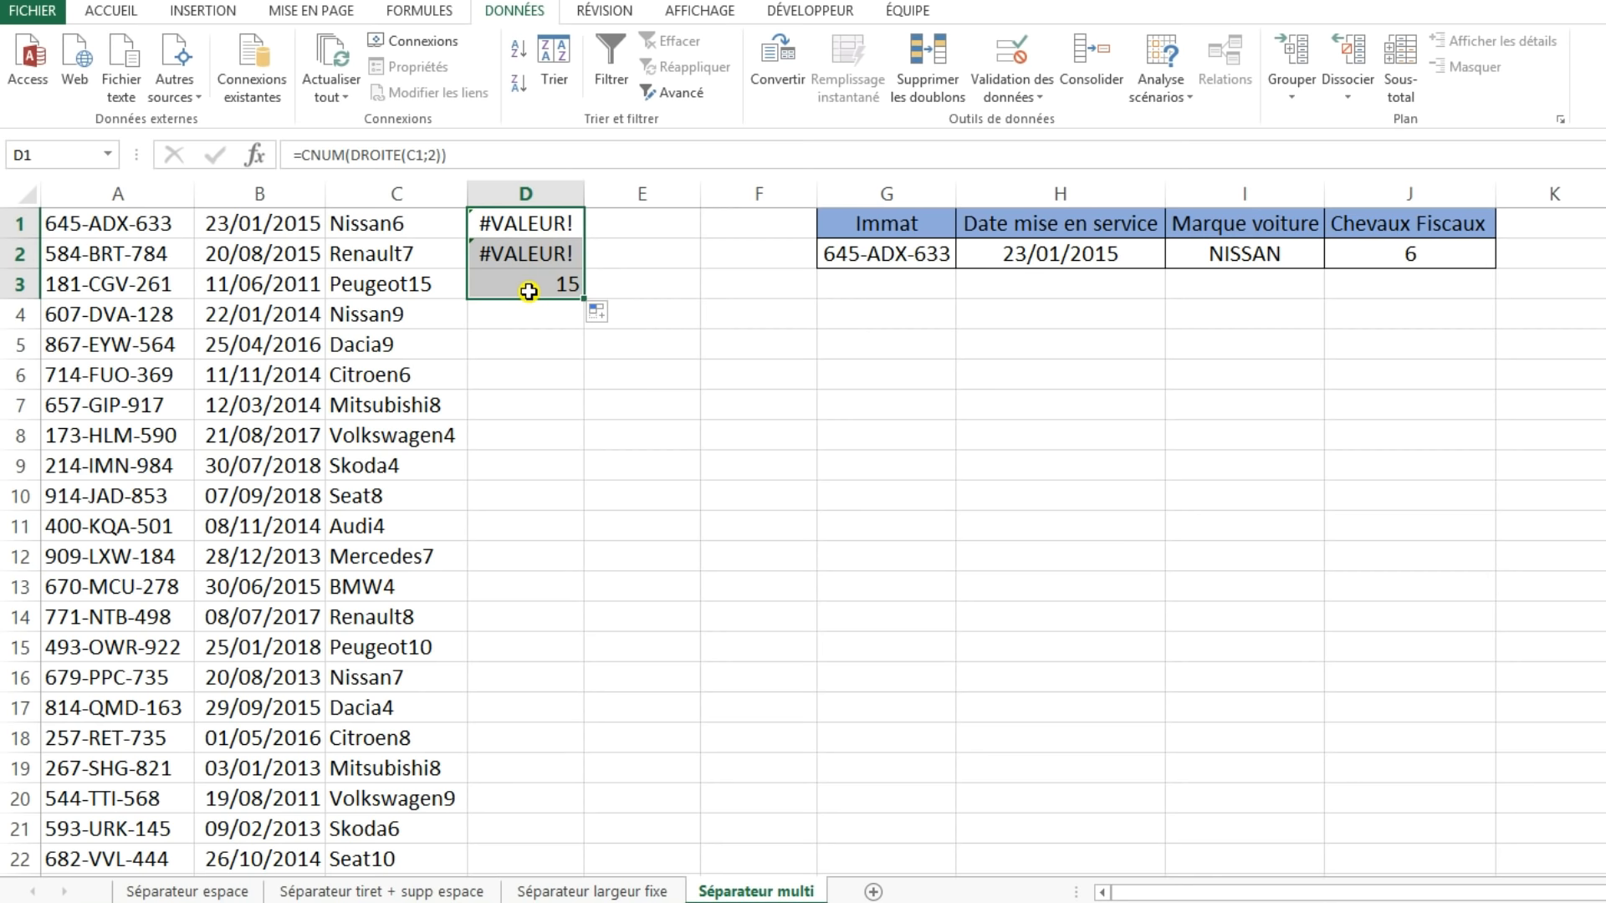
- Change the DROITE character count in D1 to 1 and copy the formula down to D3
left_click(437, 155)
key("BackSpace")
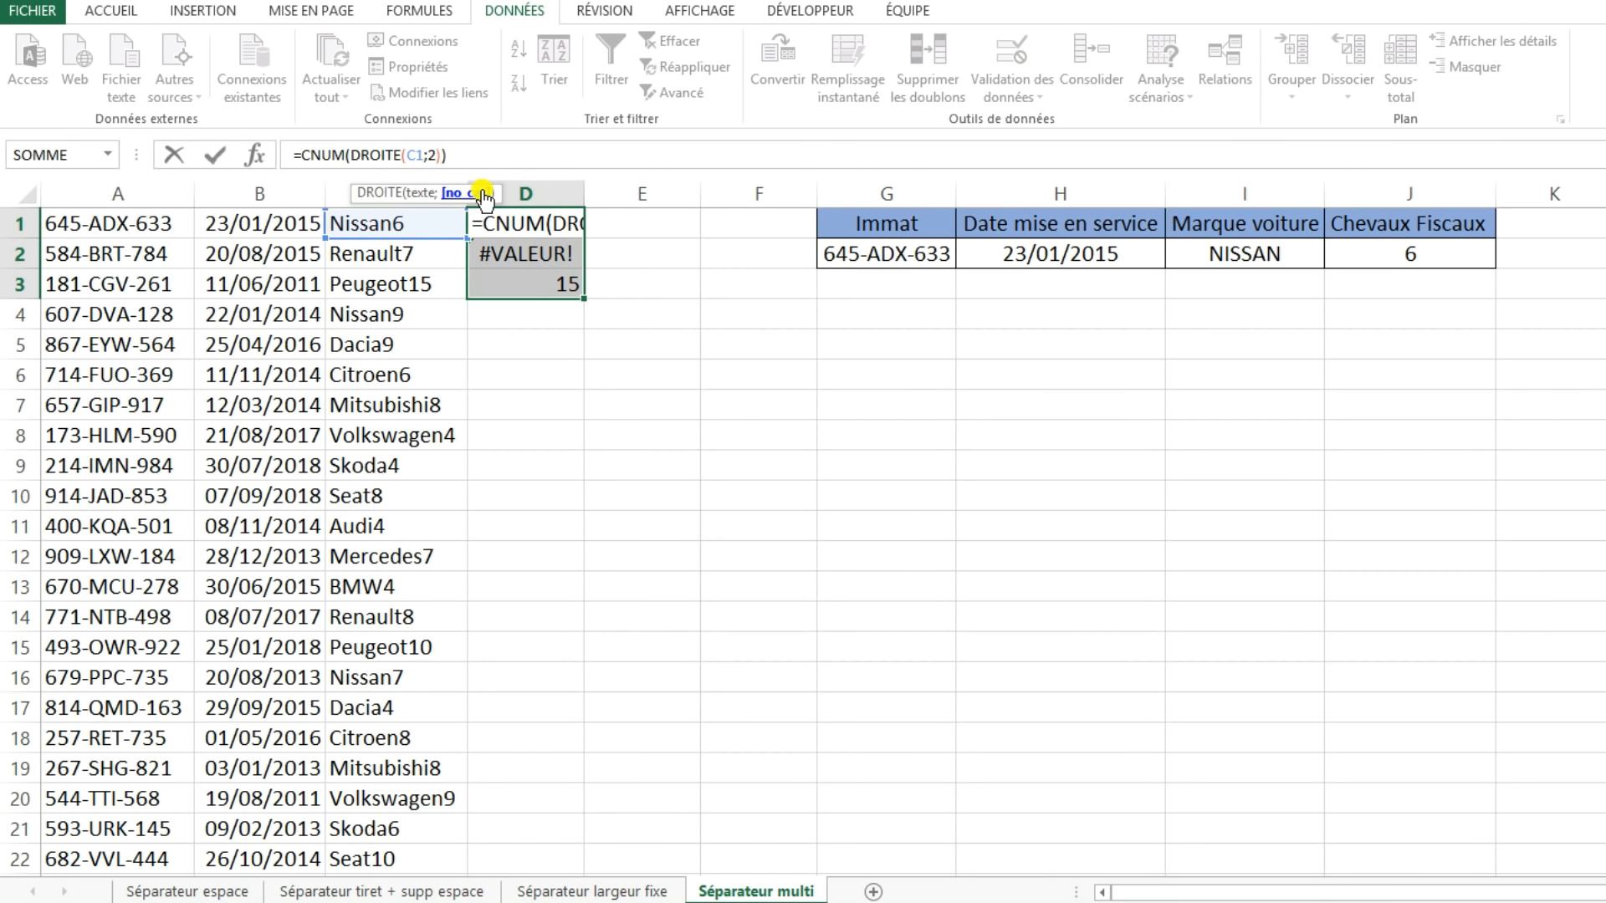
type("1")
key("Return")
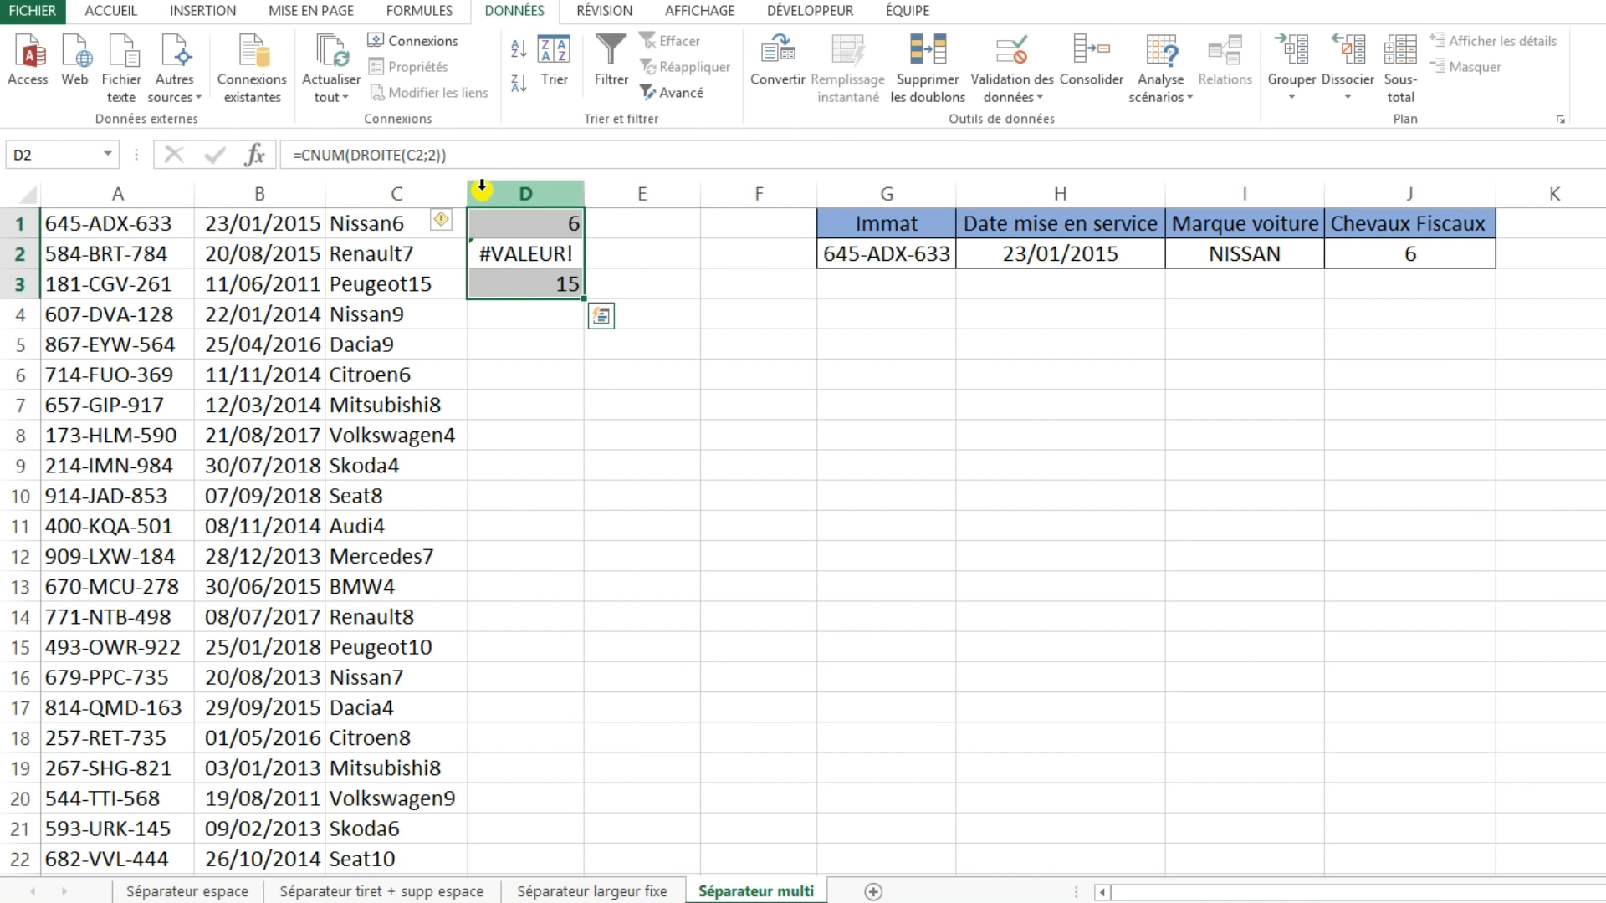
left_click(530, 222)
left_click_drag(581, 239, 556, 312)
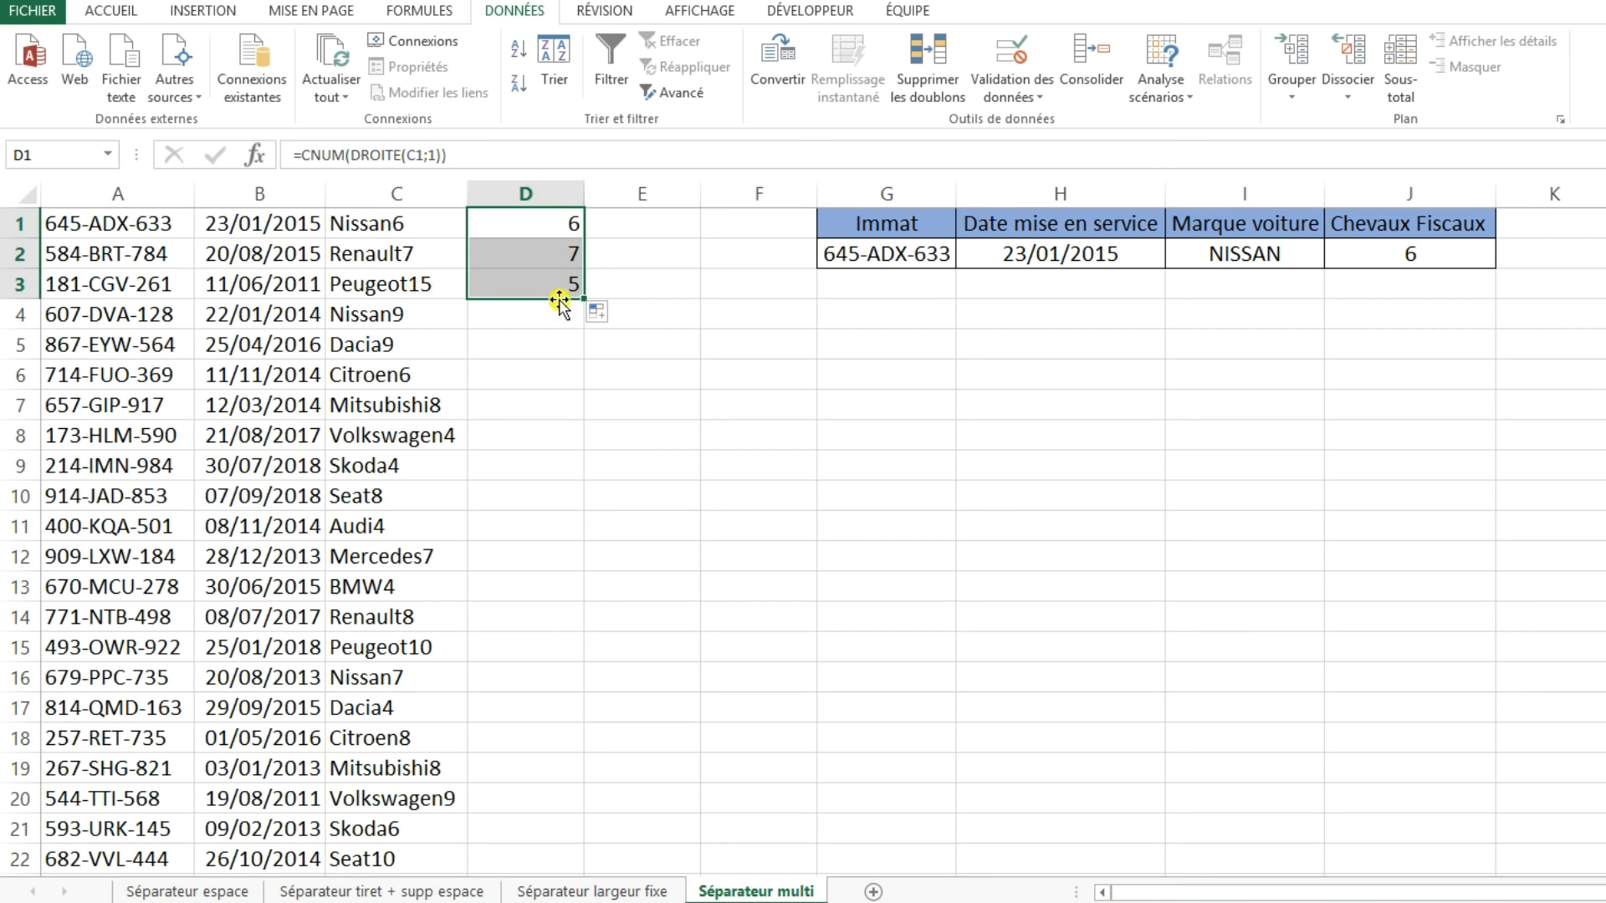
- Set the DROITE character count in the D1 formula back to 2
left_click(555, 226)
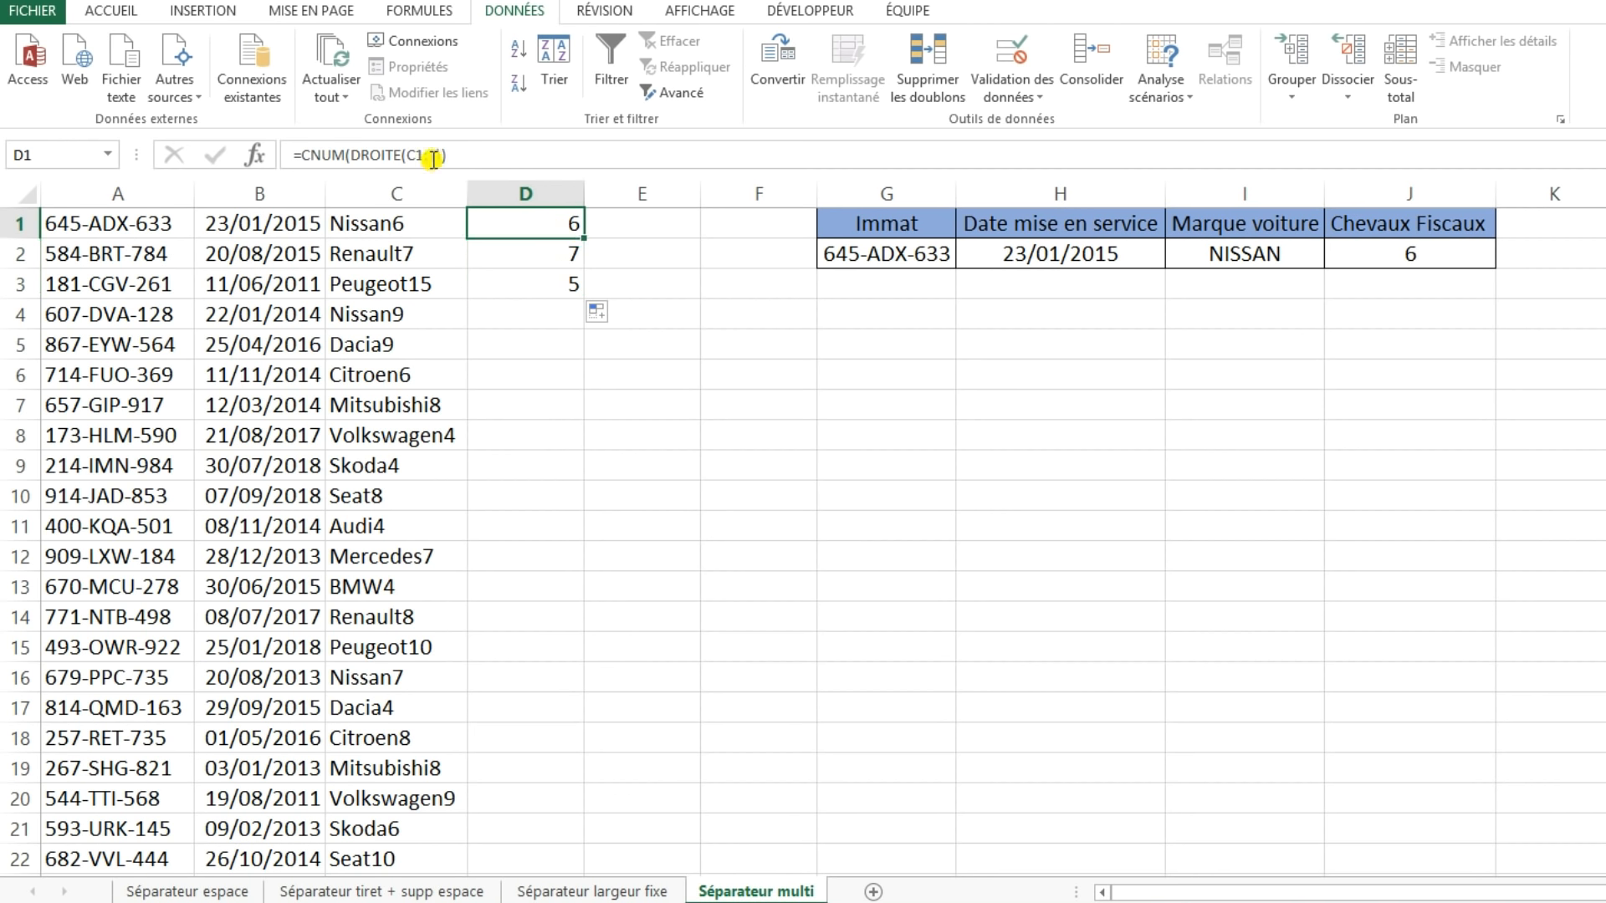
left_click(433, 156)
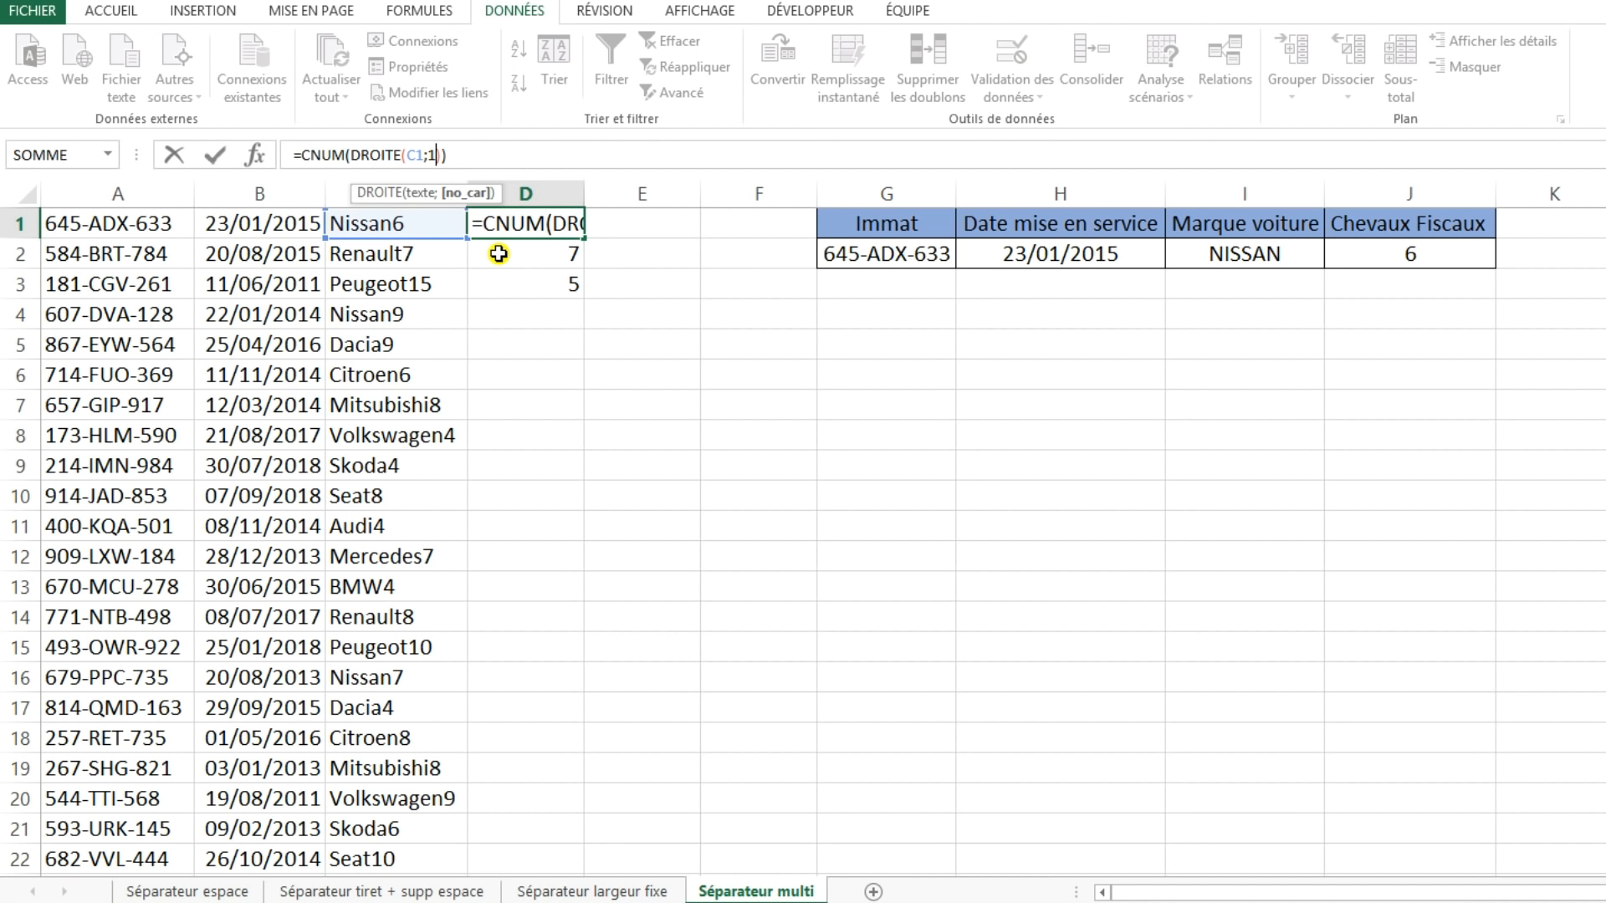
key("BackSpace")
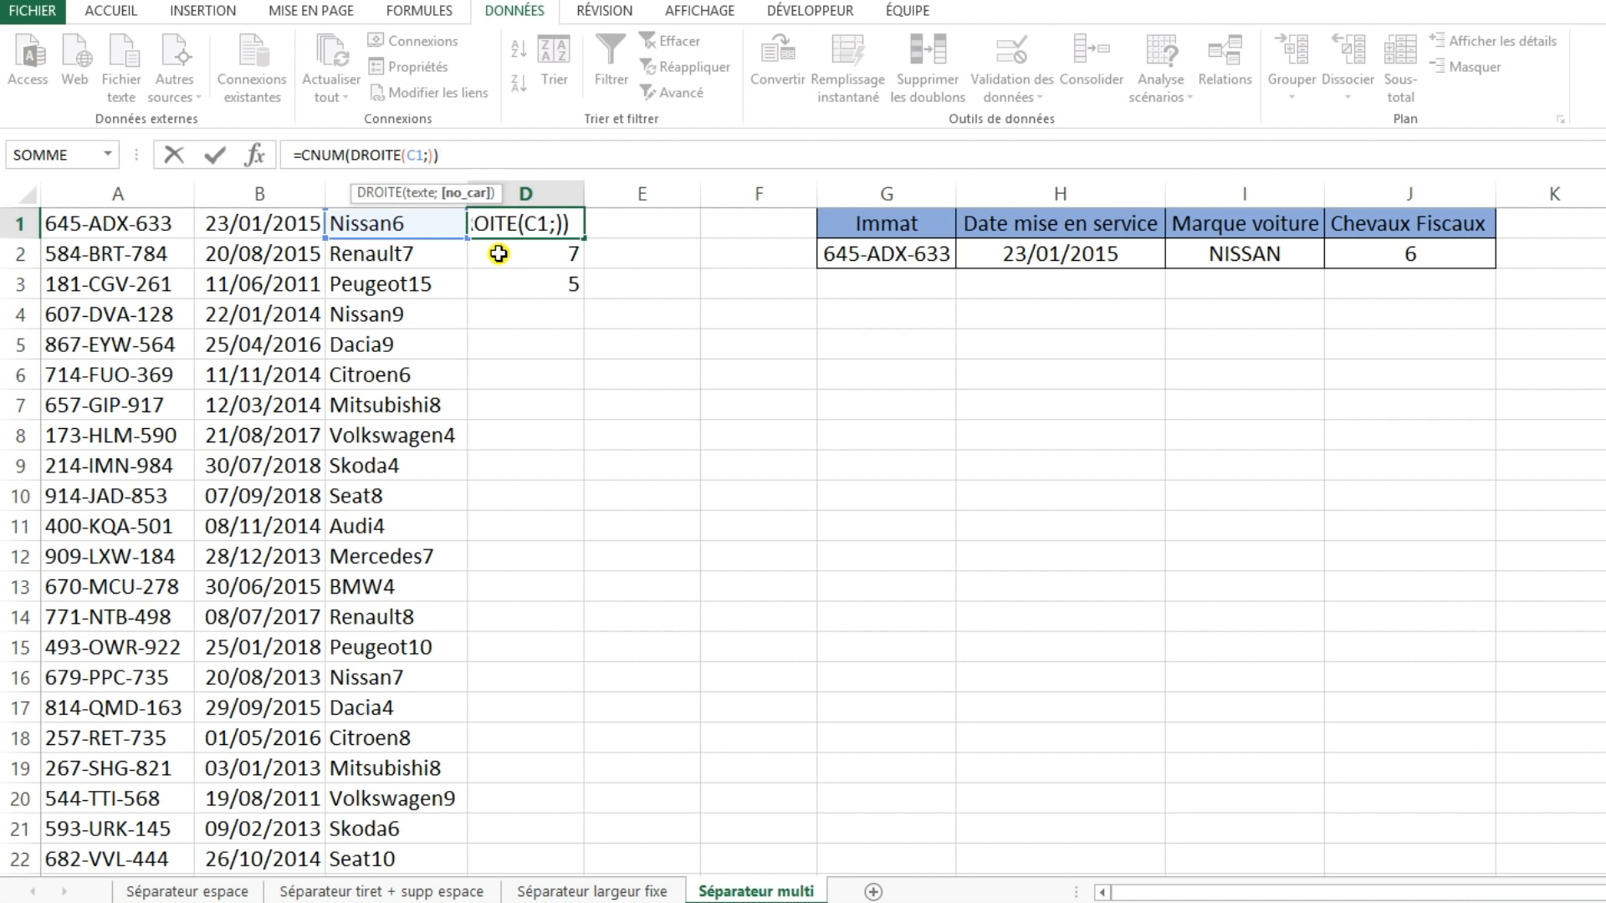
type("2")
key("Return")
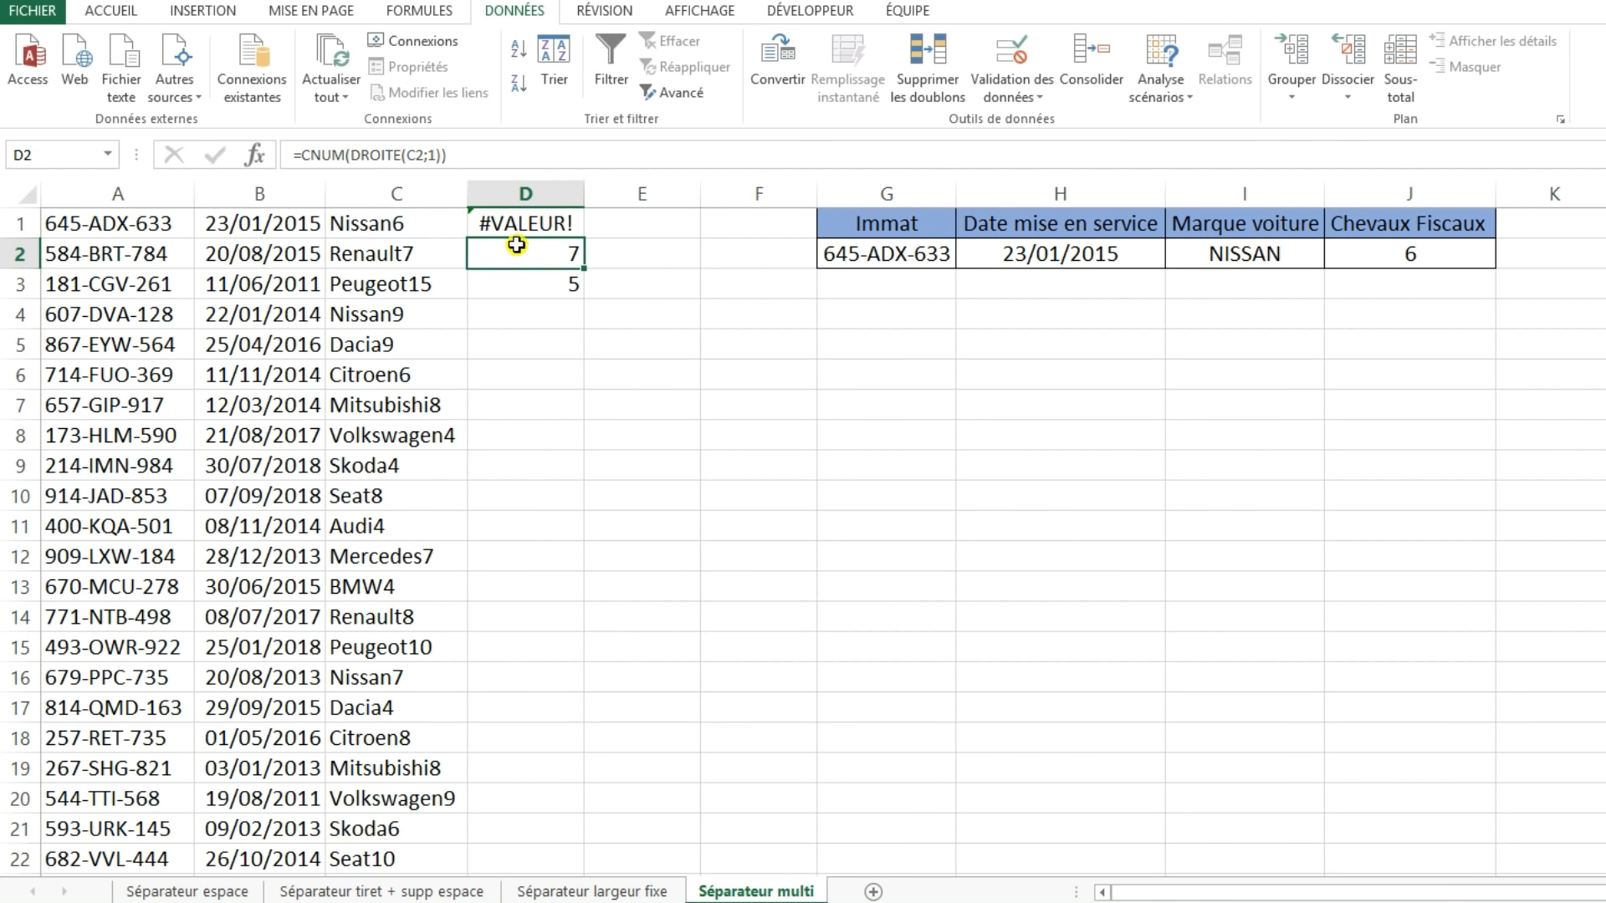
- Wrap the D1 formula in SIERREUR with an empty text fallback, as =SIERREUR(CNUM(DROITE(C1;2));"")
left_click(535, 223)
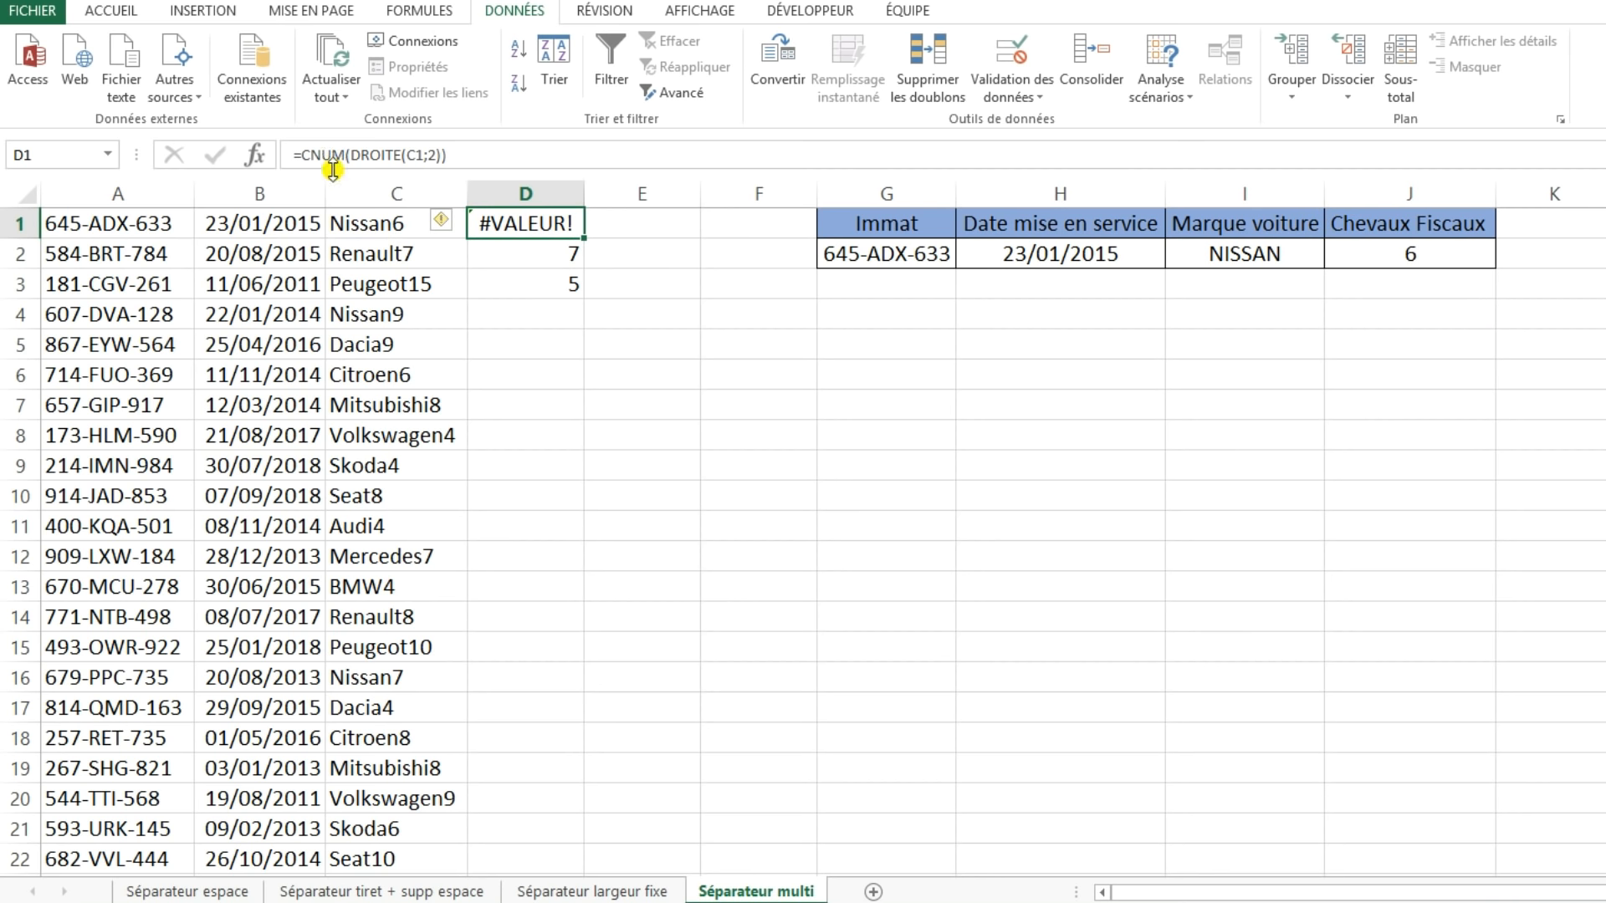
left_click(306, 159)
type("SI")
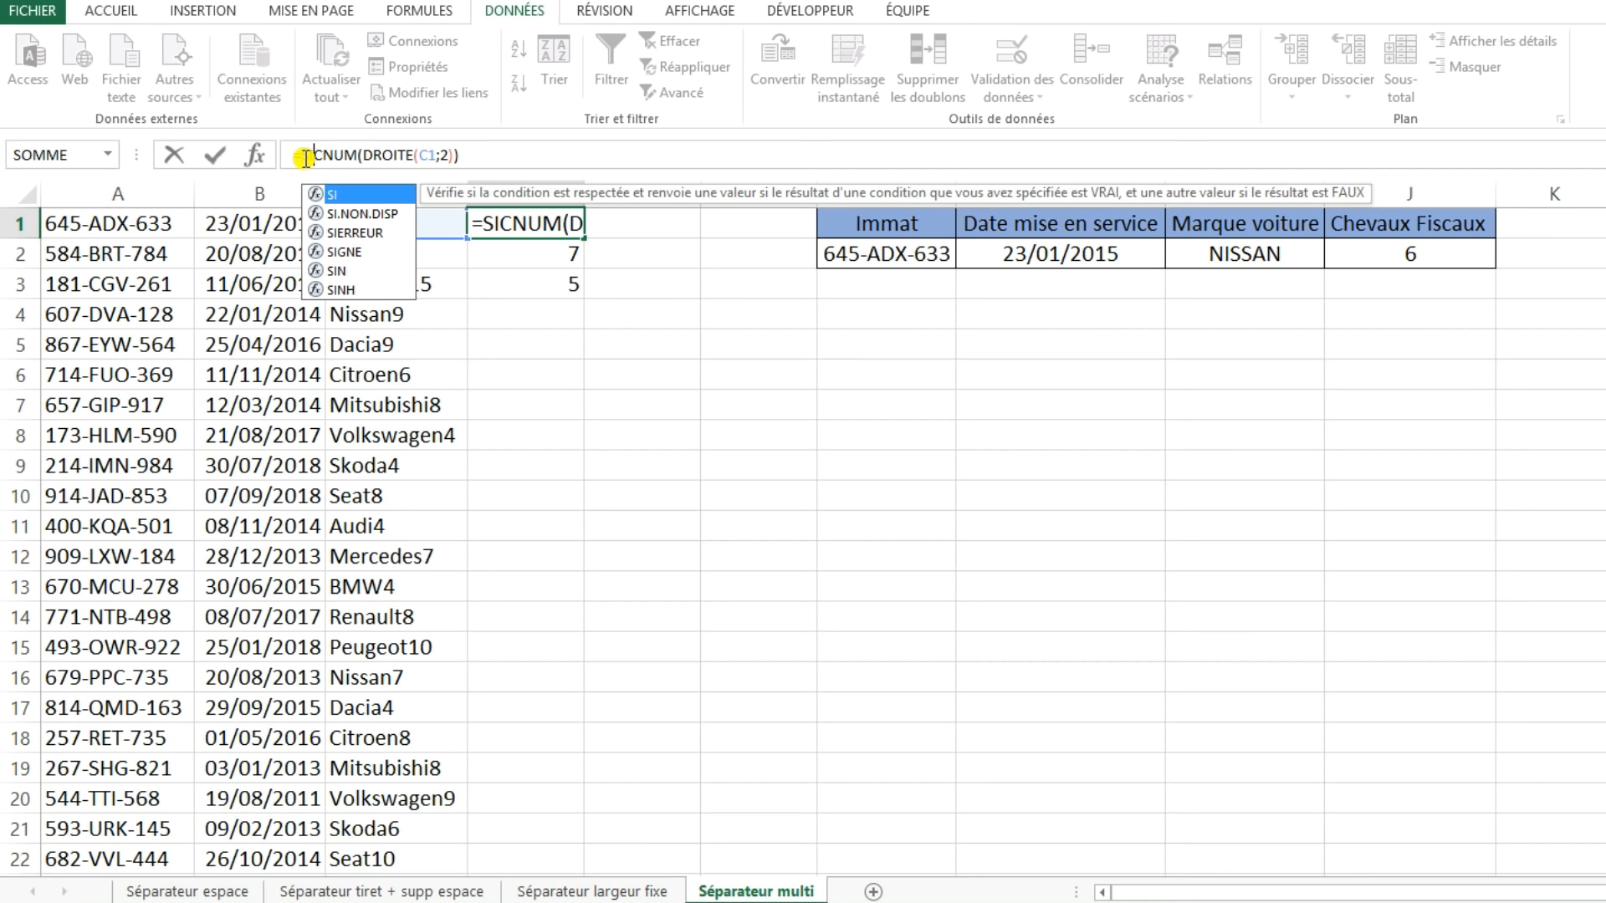
double_click(355, 233)
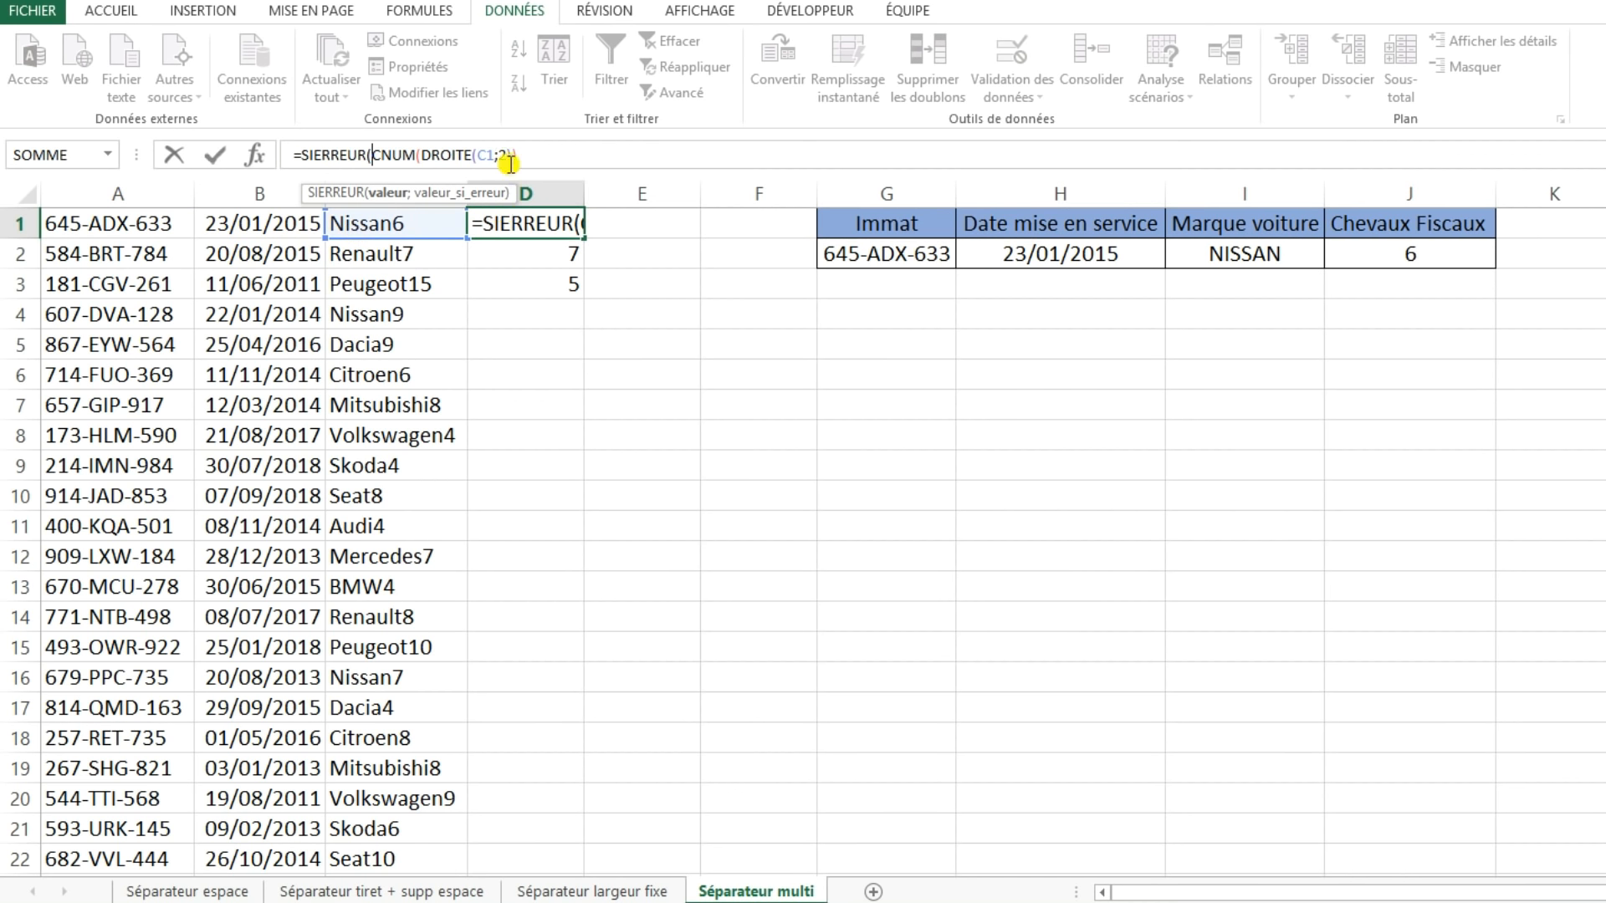
left_click(527, 156)
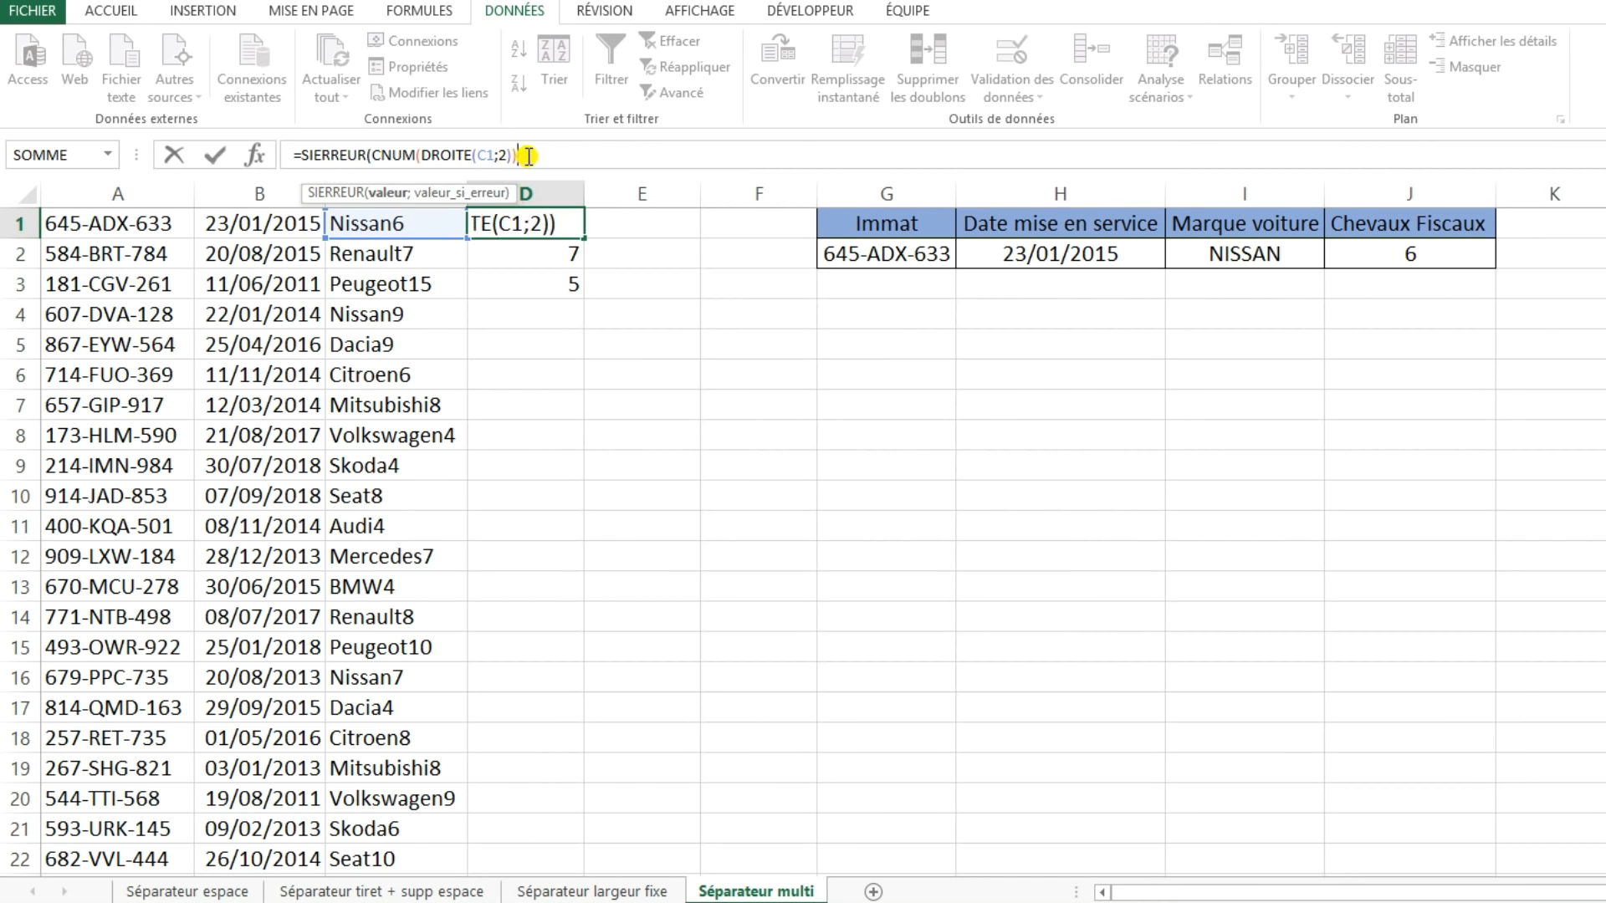
type(";\"\")")
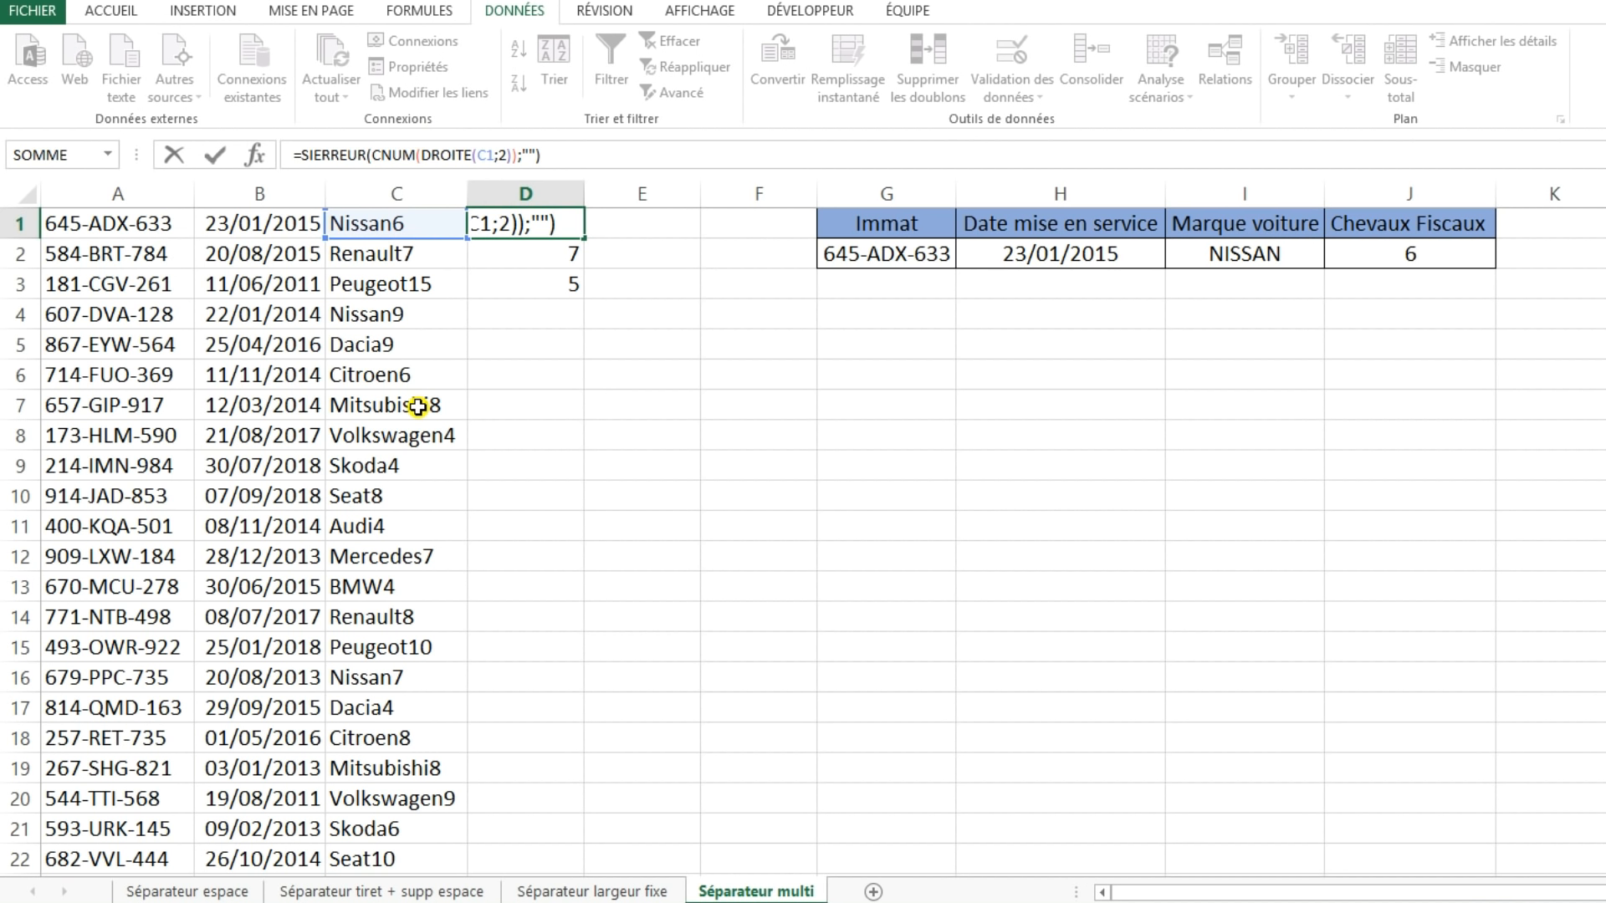
left_click(515, 156)
left_click(521, 159)
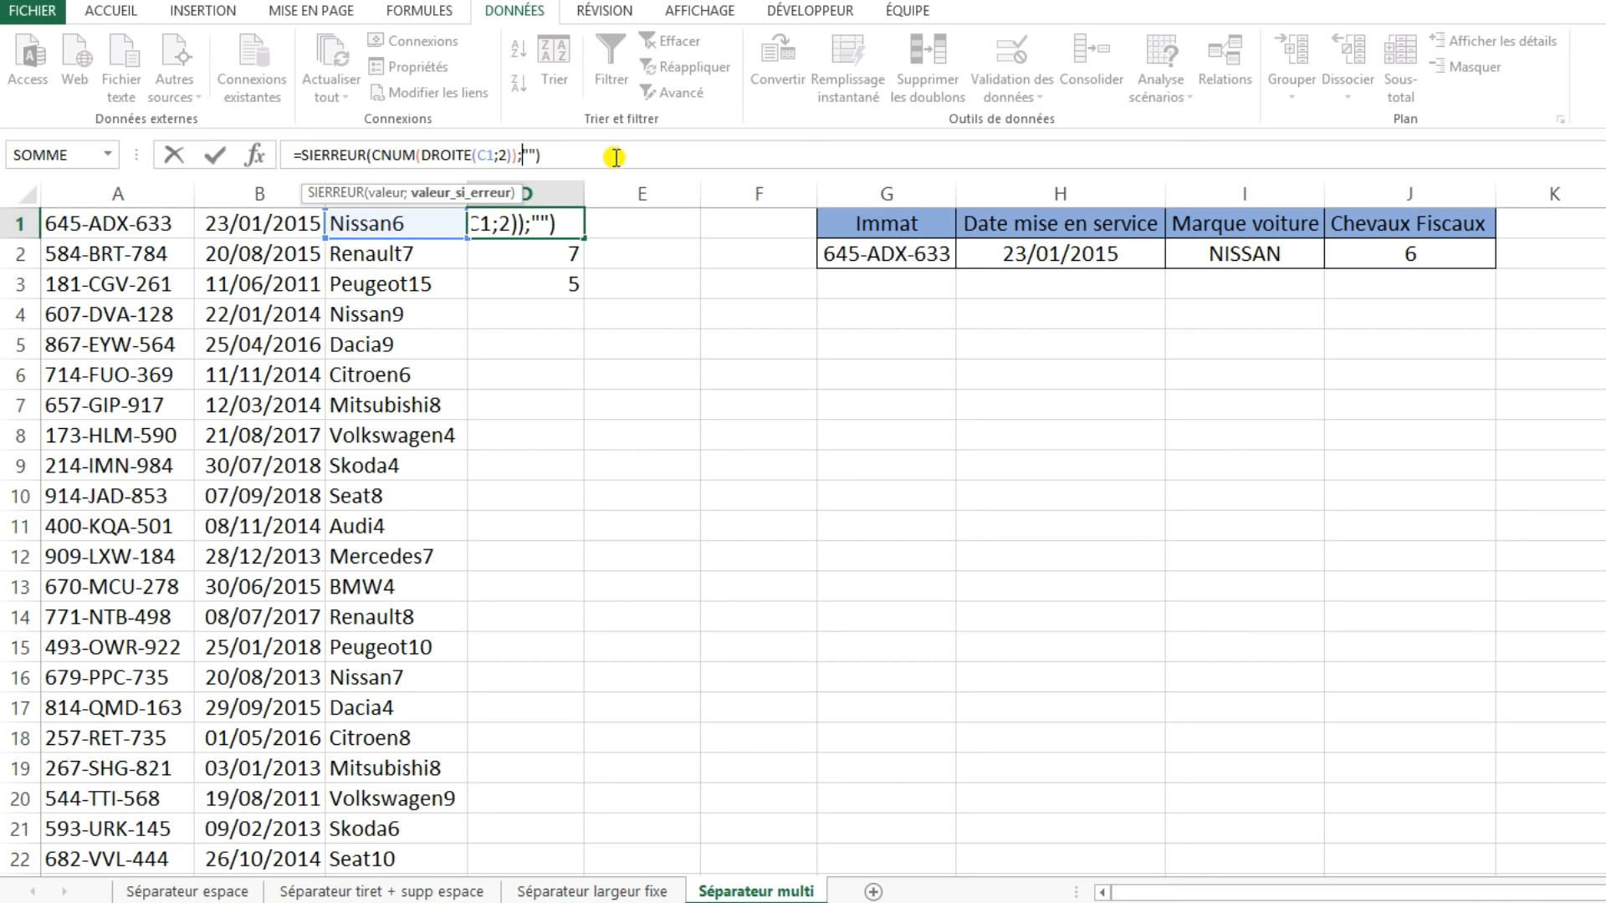
key("Return")
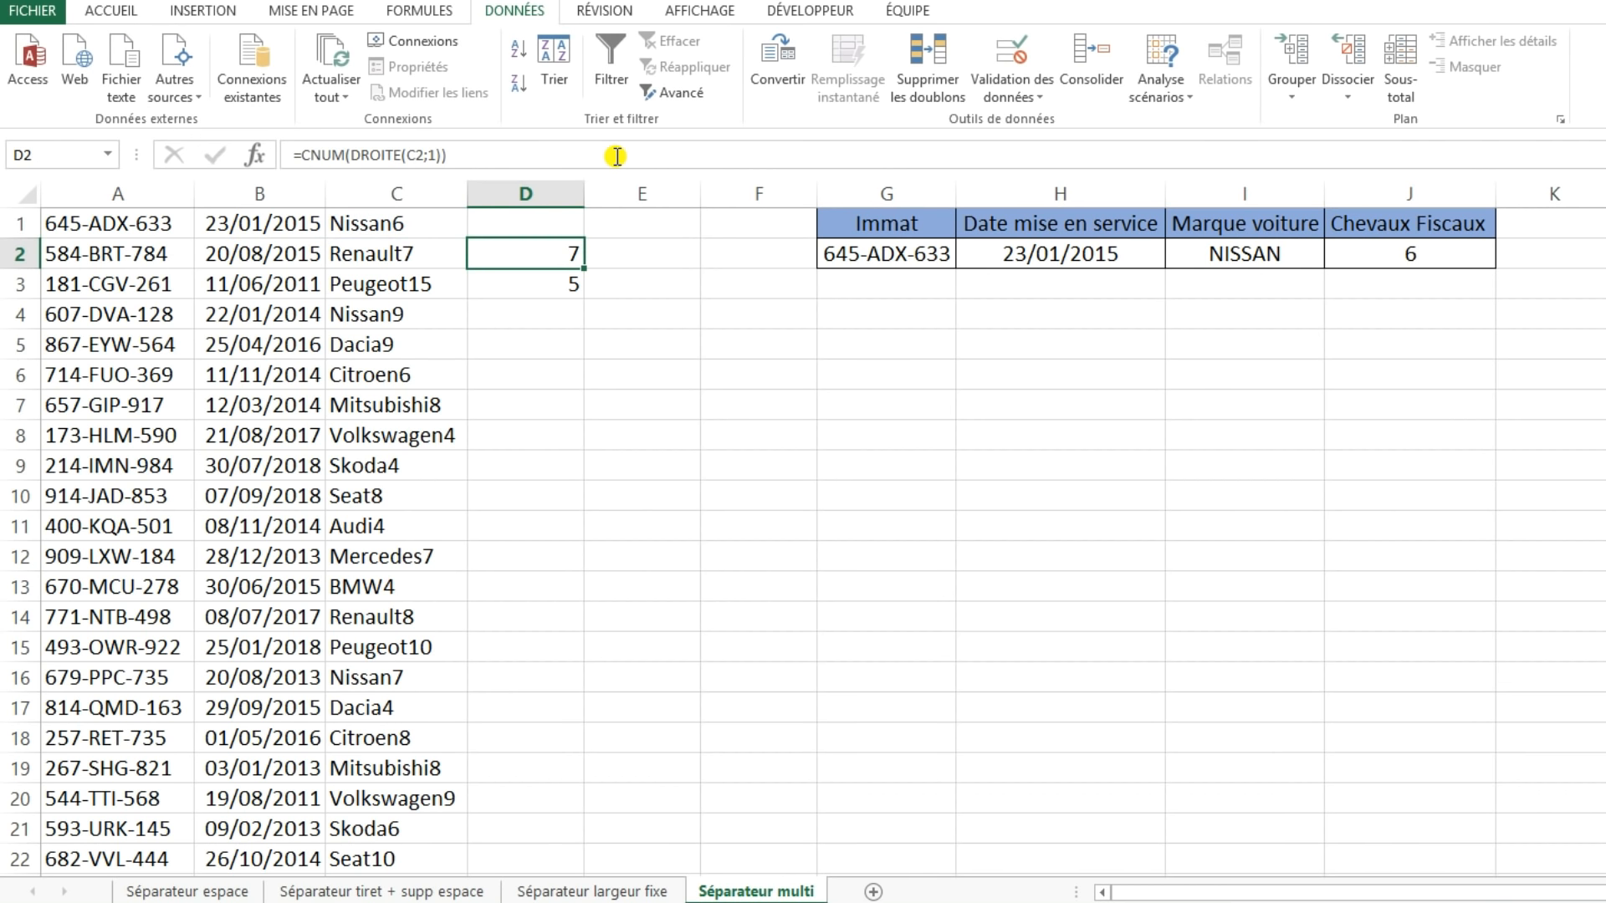
- Copy the SIERREUR formula from D1 down column D for all the car entries
left_click(583, 230)
double_click(585, 238)
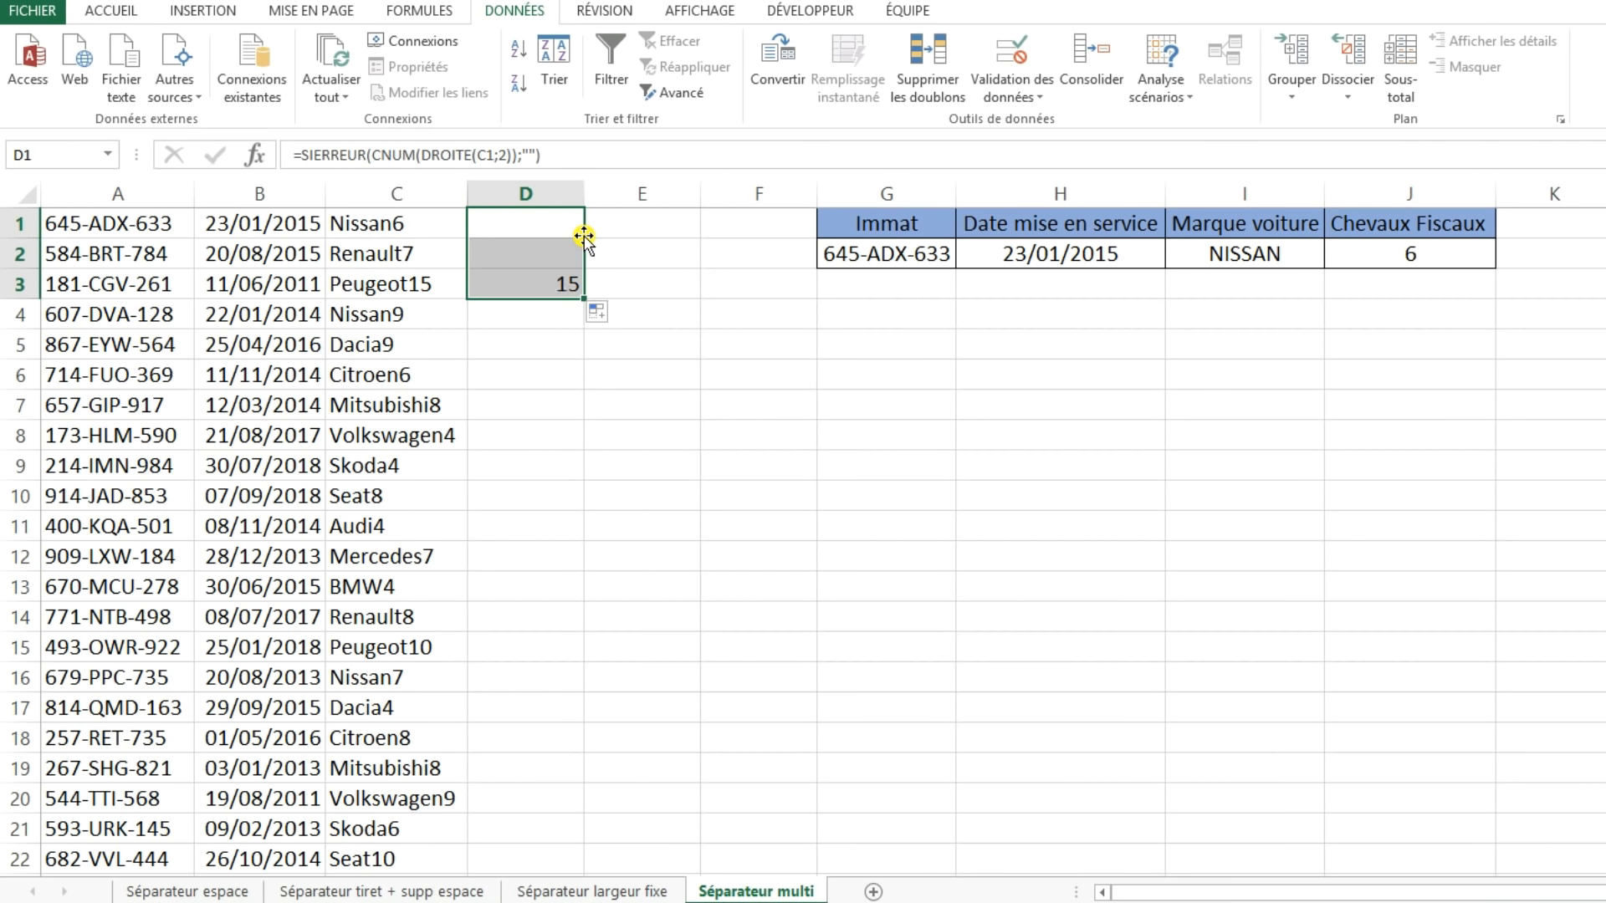
double_click(584, 298)
left_click(544, 345)
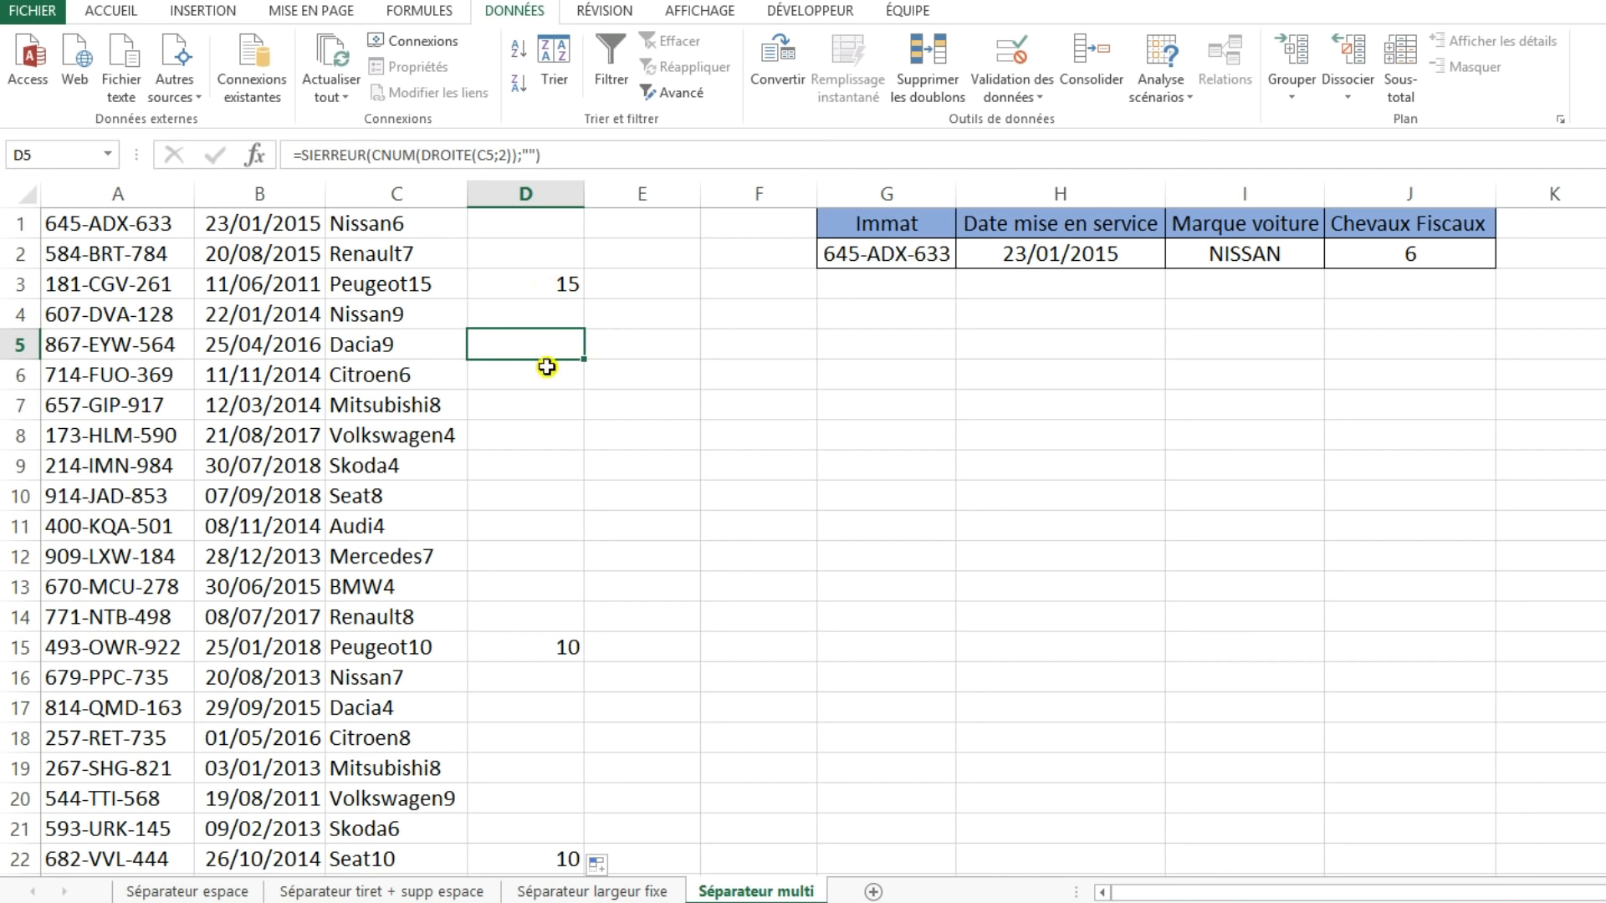
- Enter =CNUM(DROITE(C1;1)) in E1 to extract the last character of the brand text as a number
left_click(639, 230)
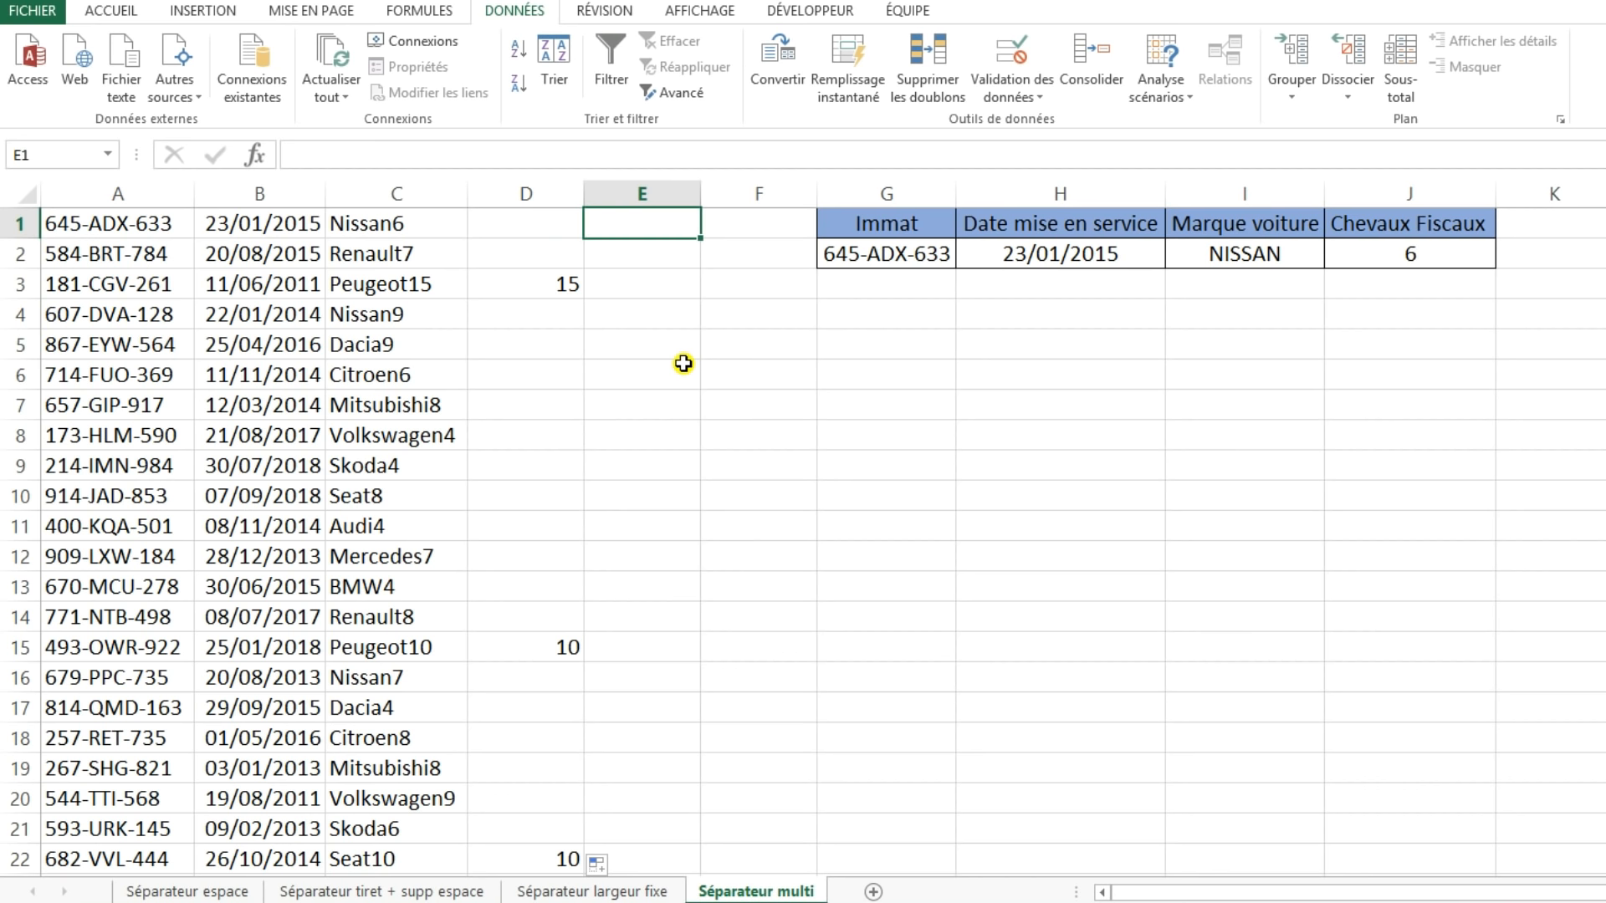
type("=CNUM(DROITE")
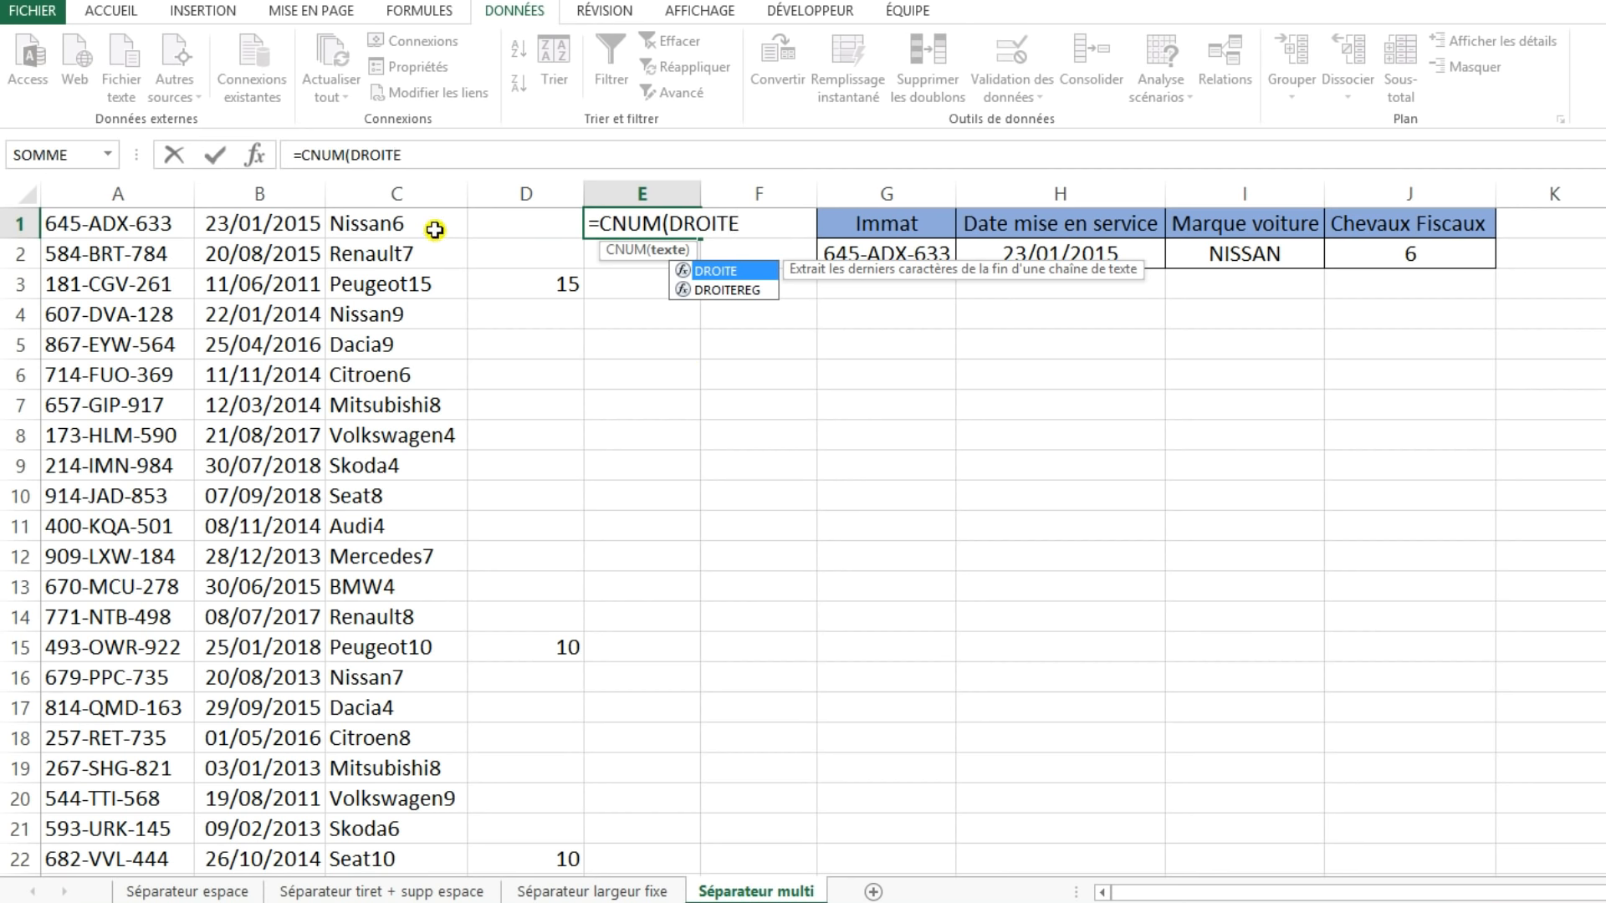
key("Escape")
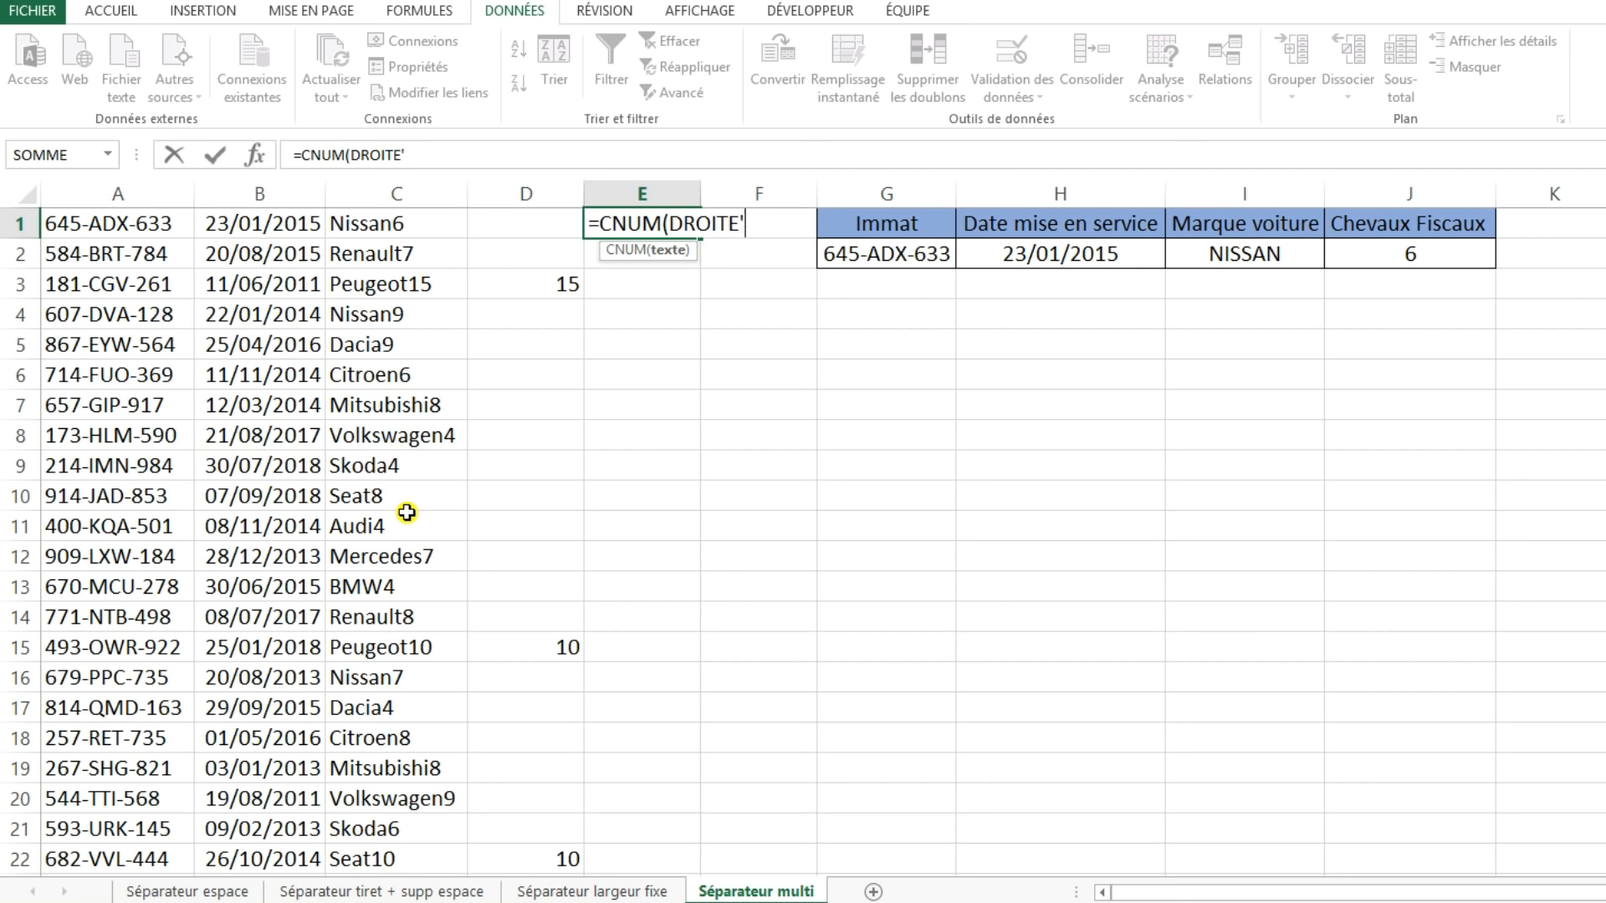
key("BackSpace")
type("(")
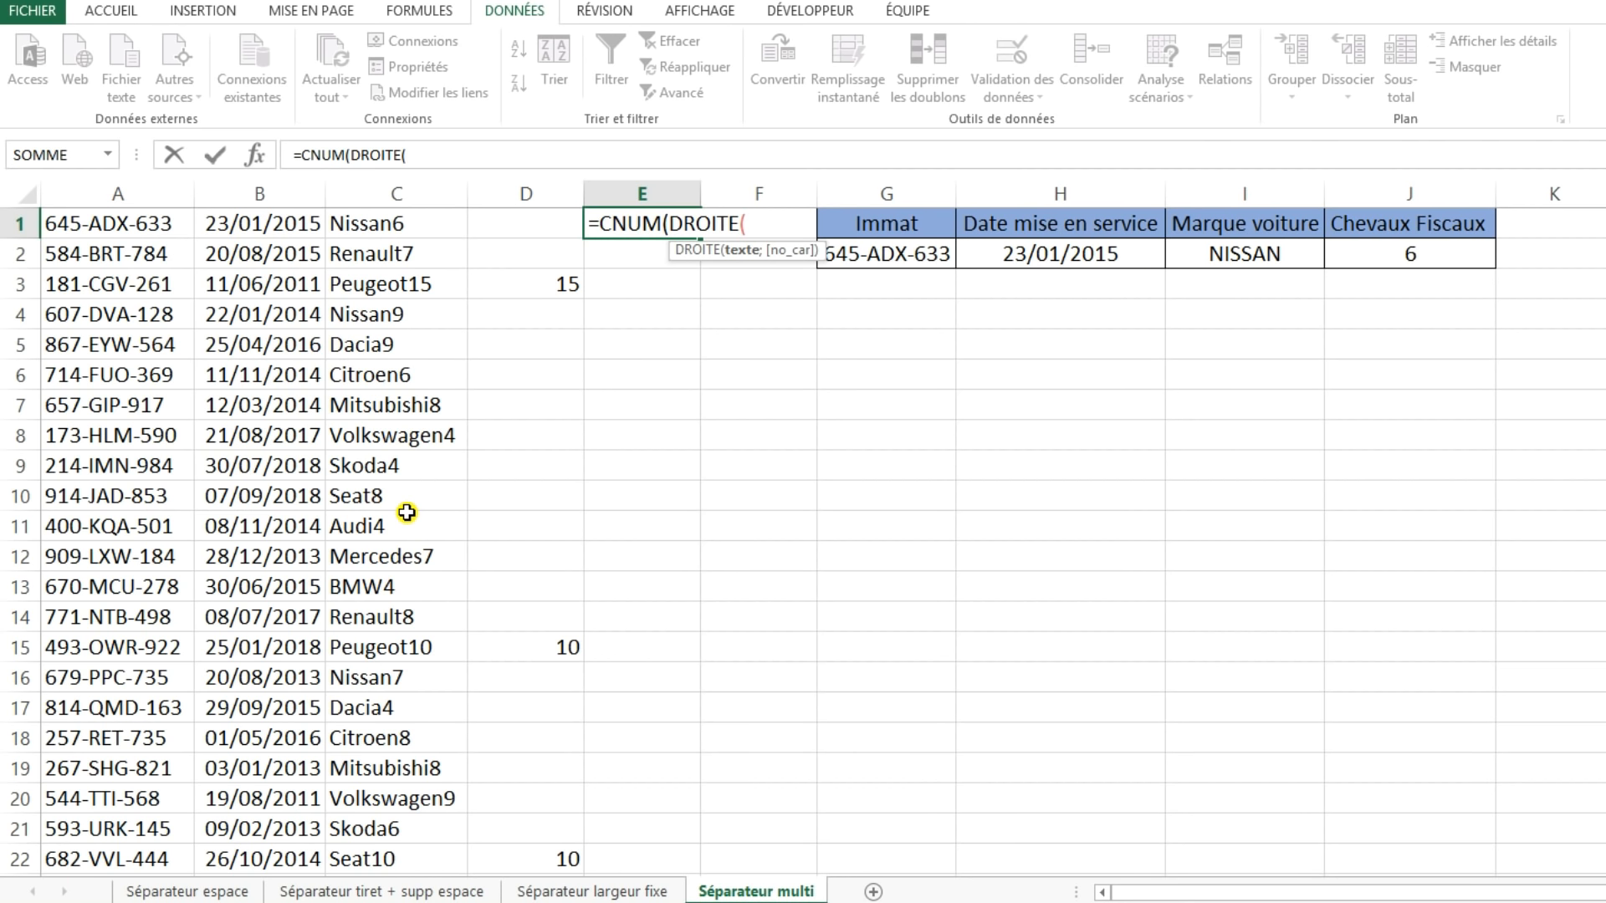
left_click(360, 225)
type(";")
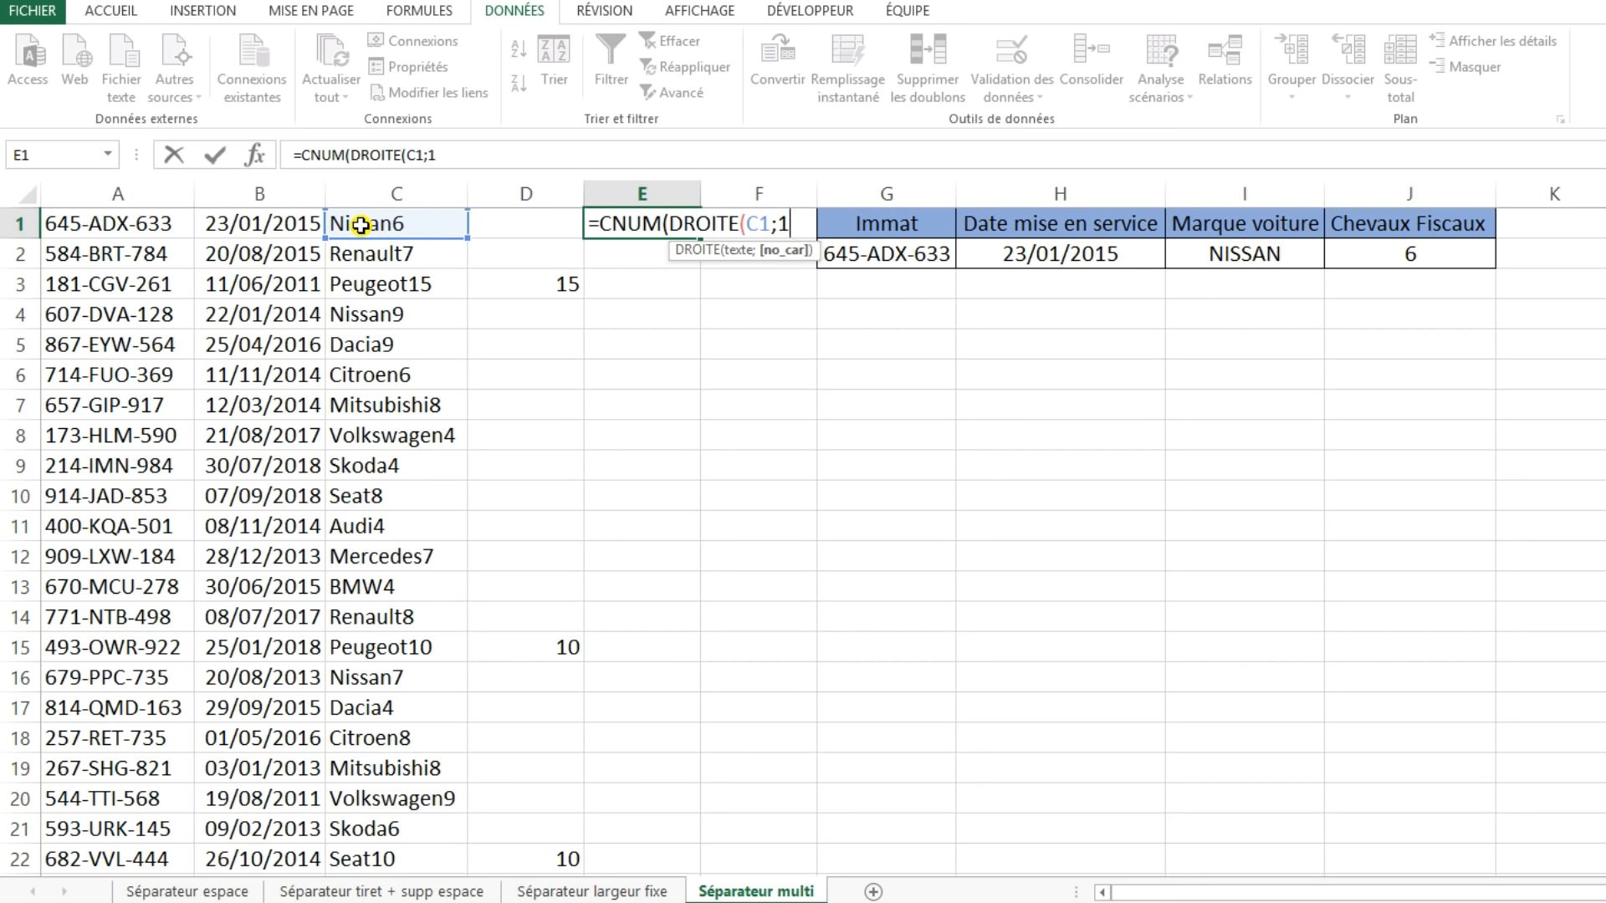
type("1)")
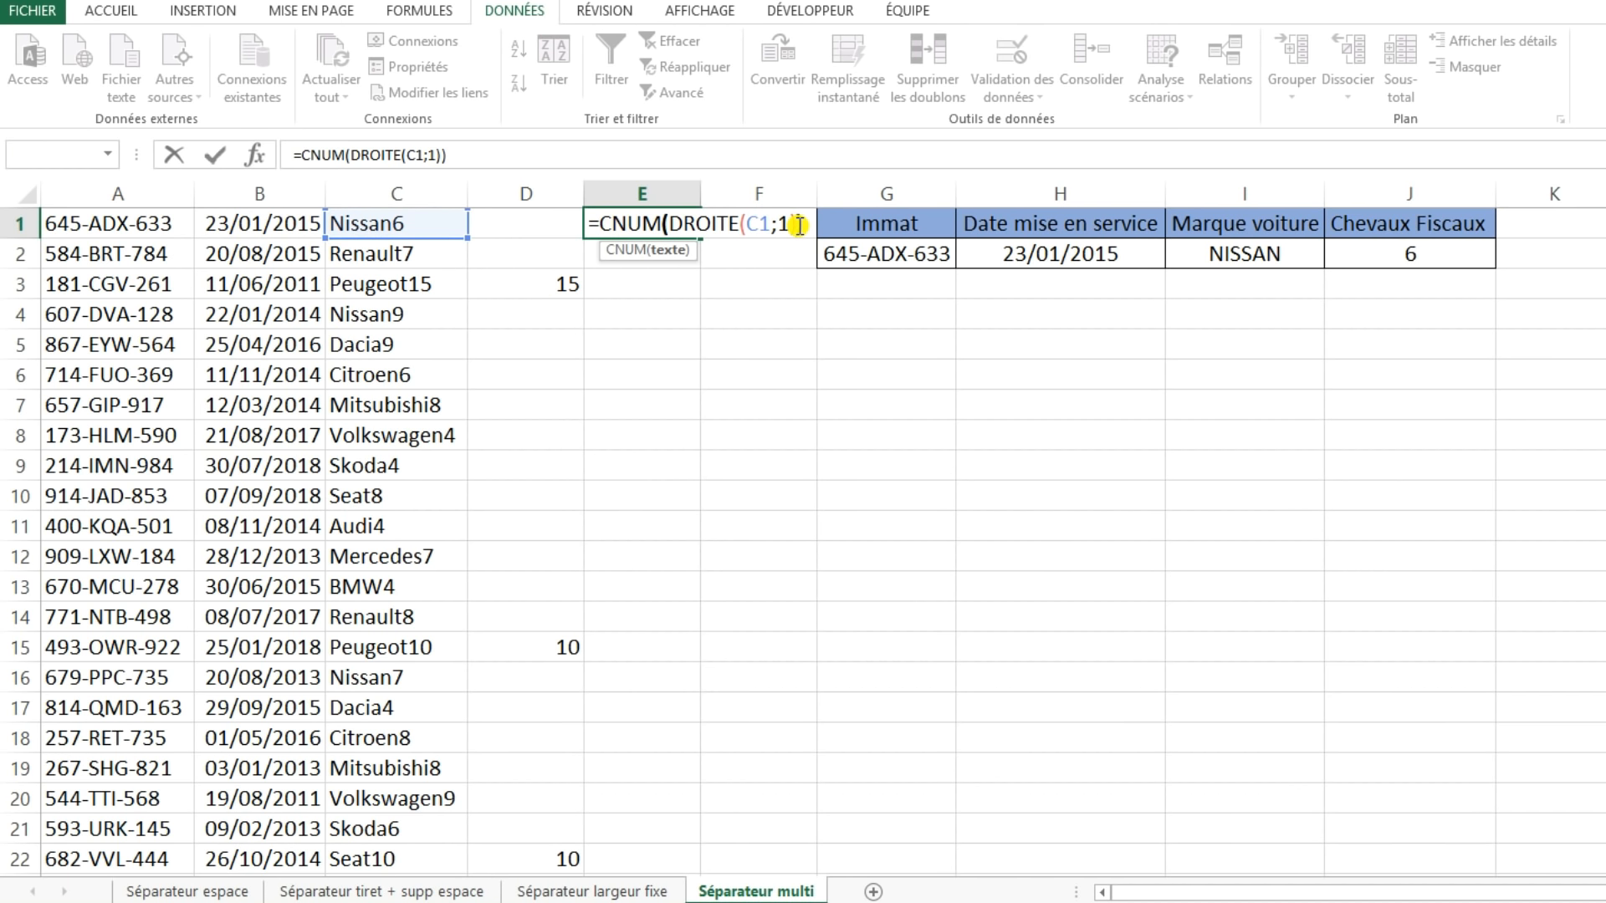
key("Return")
- Copy the CNUM formula from E1 down column E for all the car entries
left_click(686, 232)
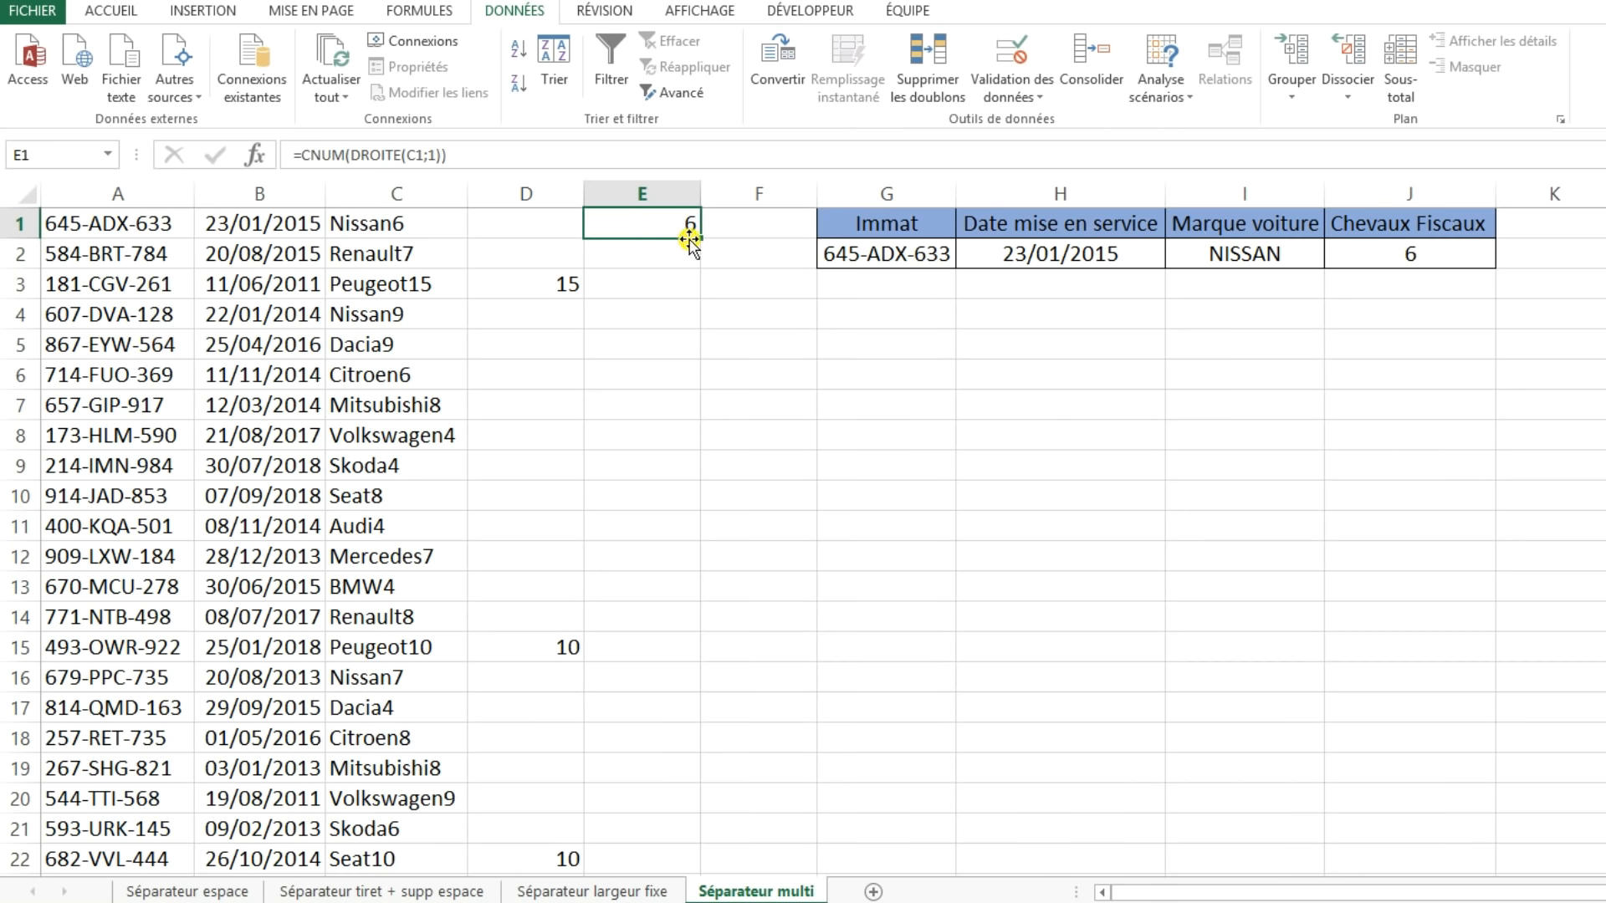
double_click(698, 240)
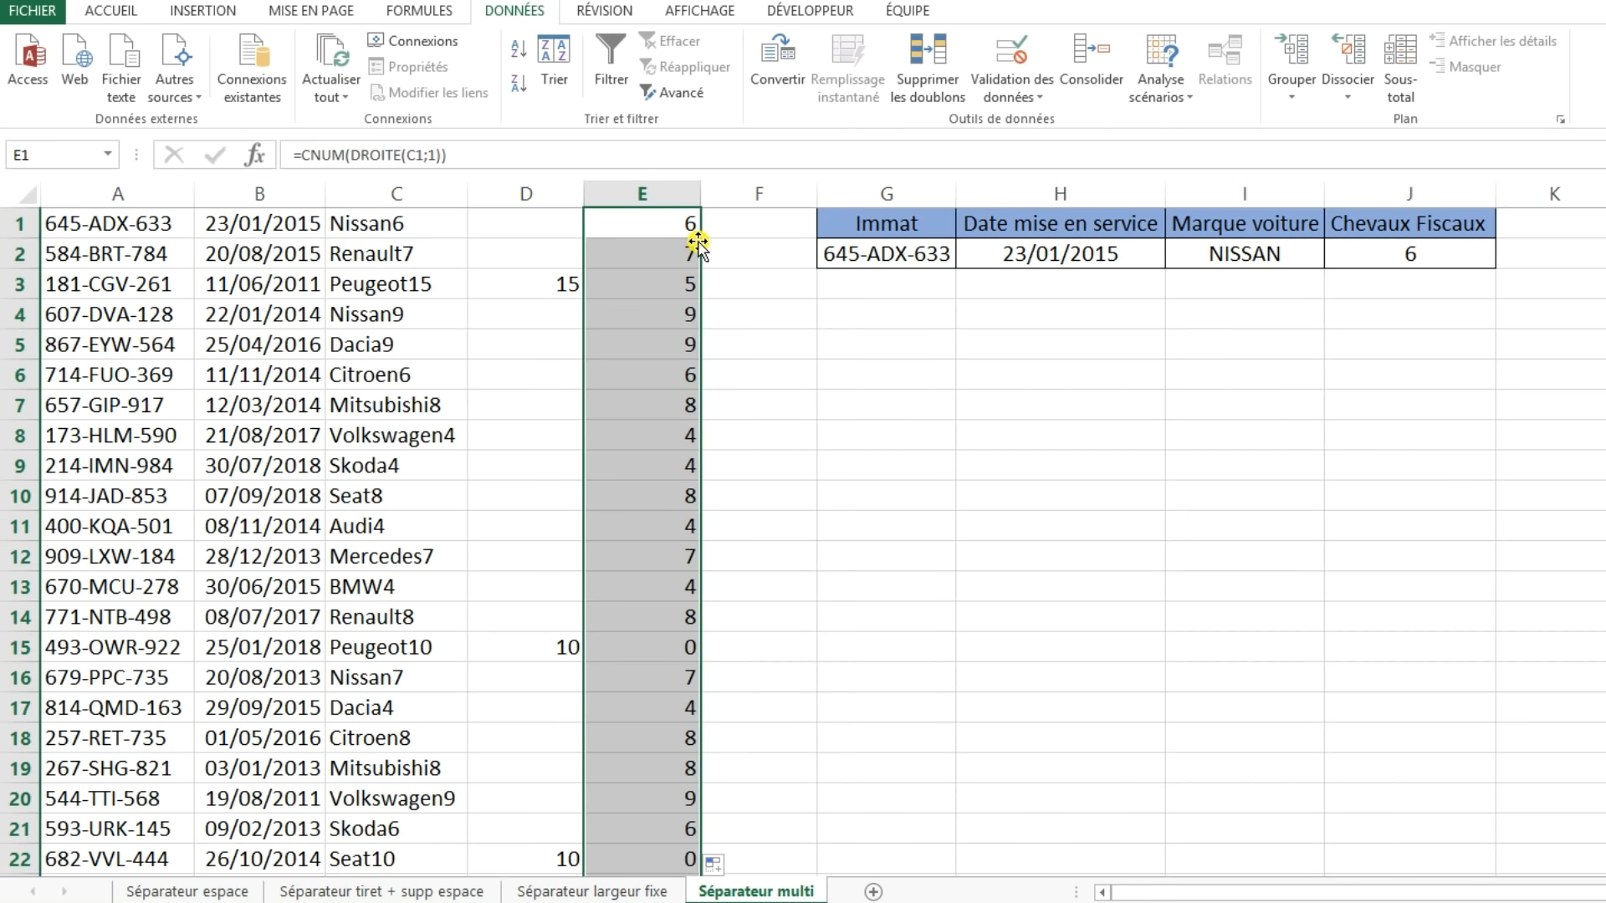
left_click(657, 288)
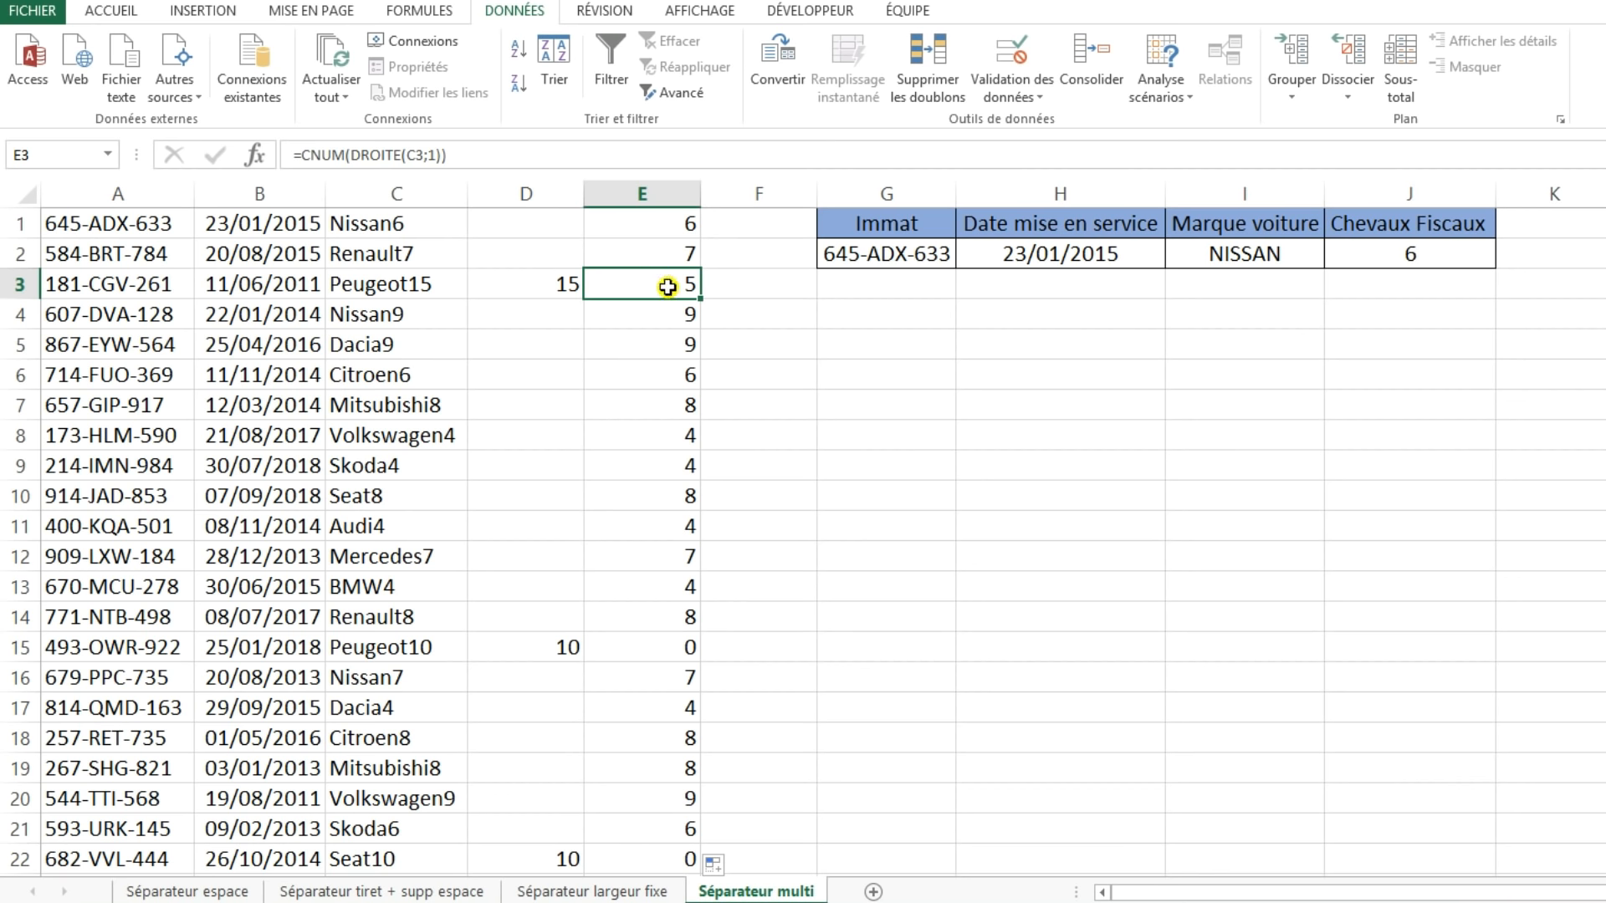
- Enter =SI(D1="";E1;D1) in F1 to choose between the one-digit and two-digit horsepower values
left_click(757, 225)
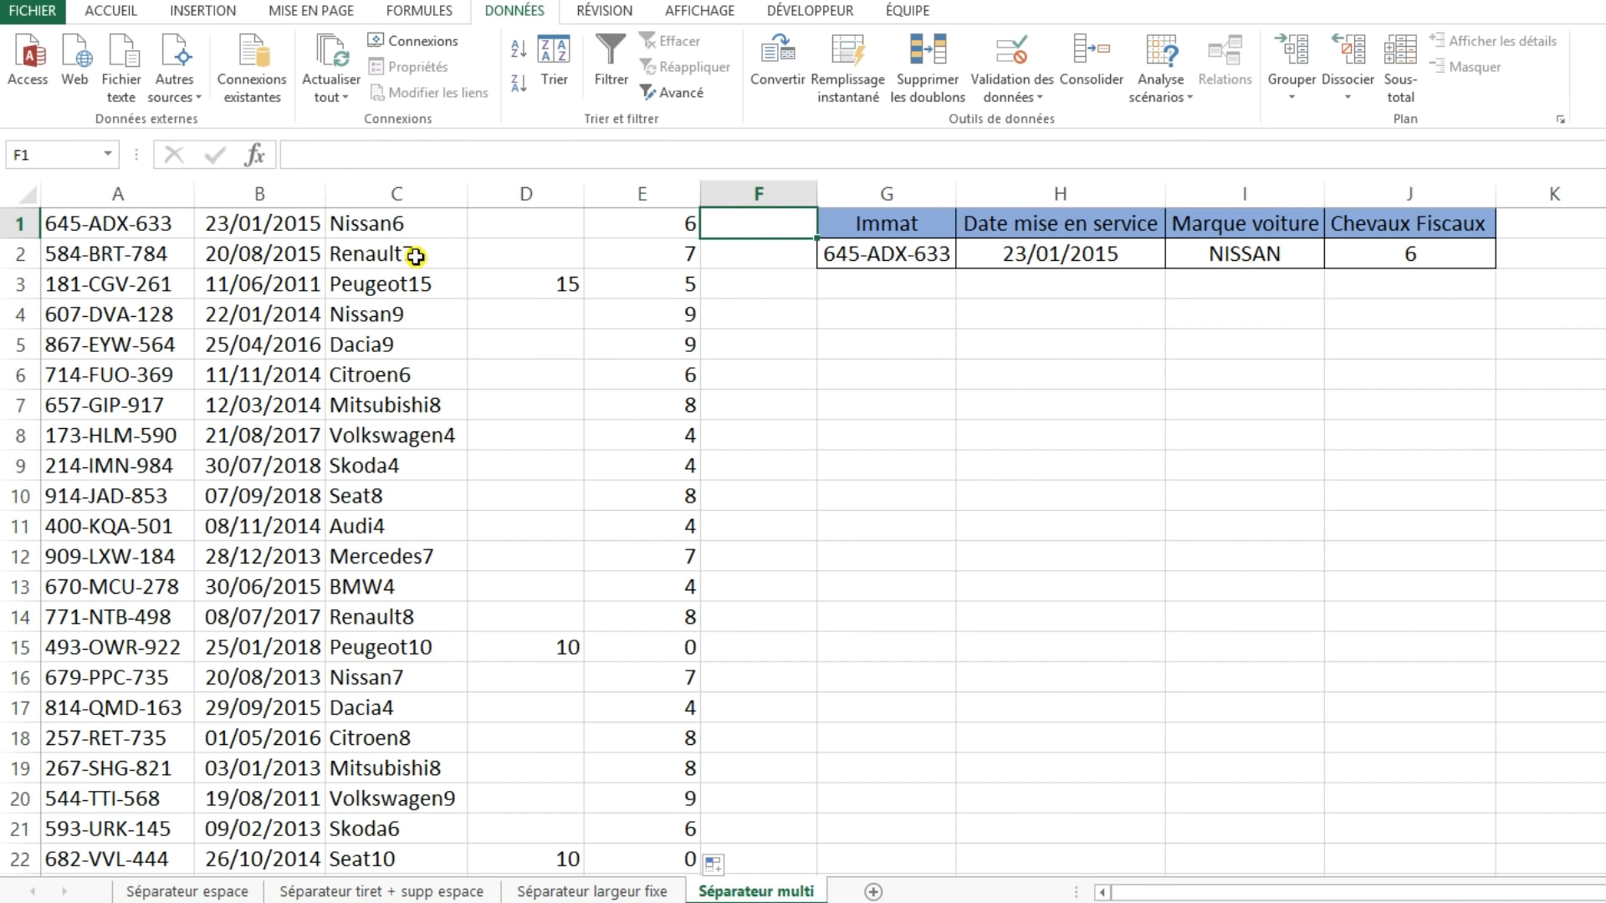
left_click(673, 219)
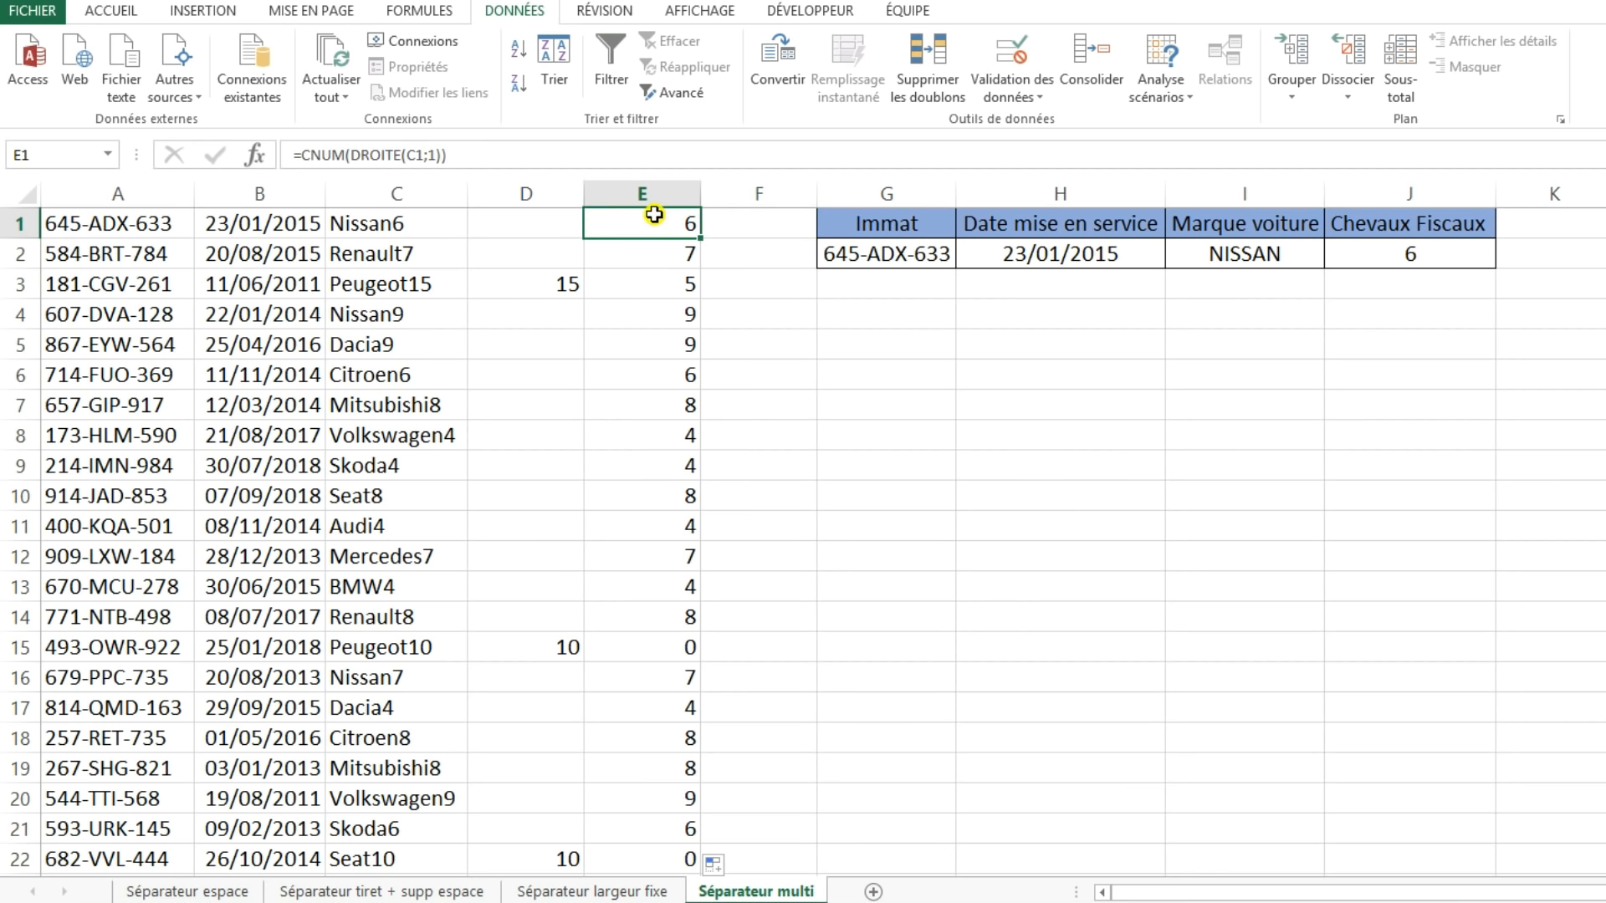
left_click(532, 281)
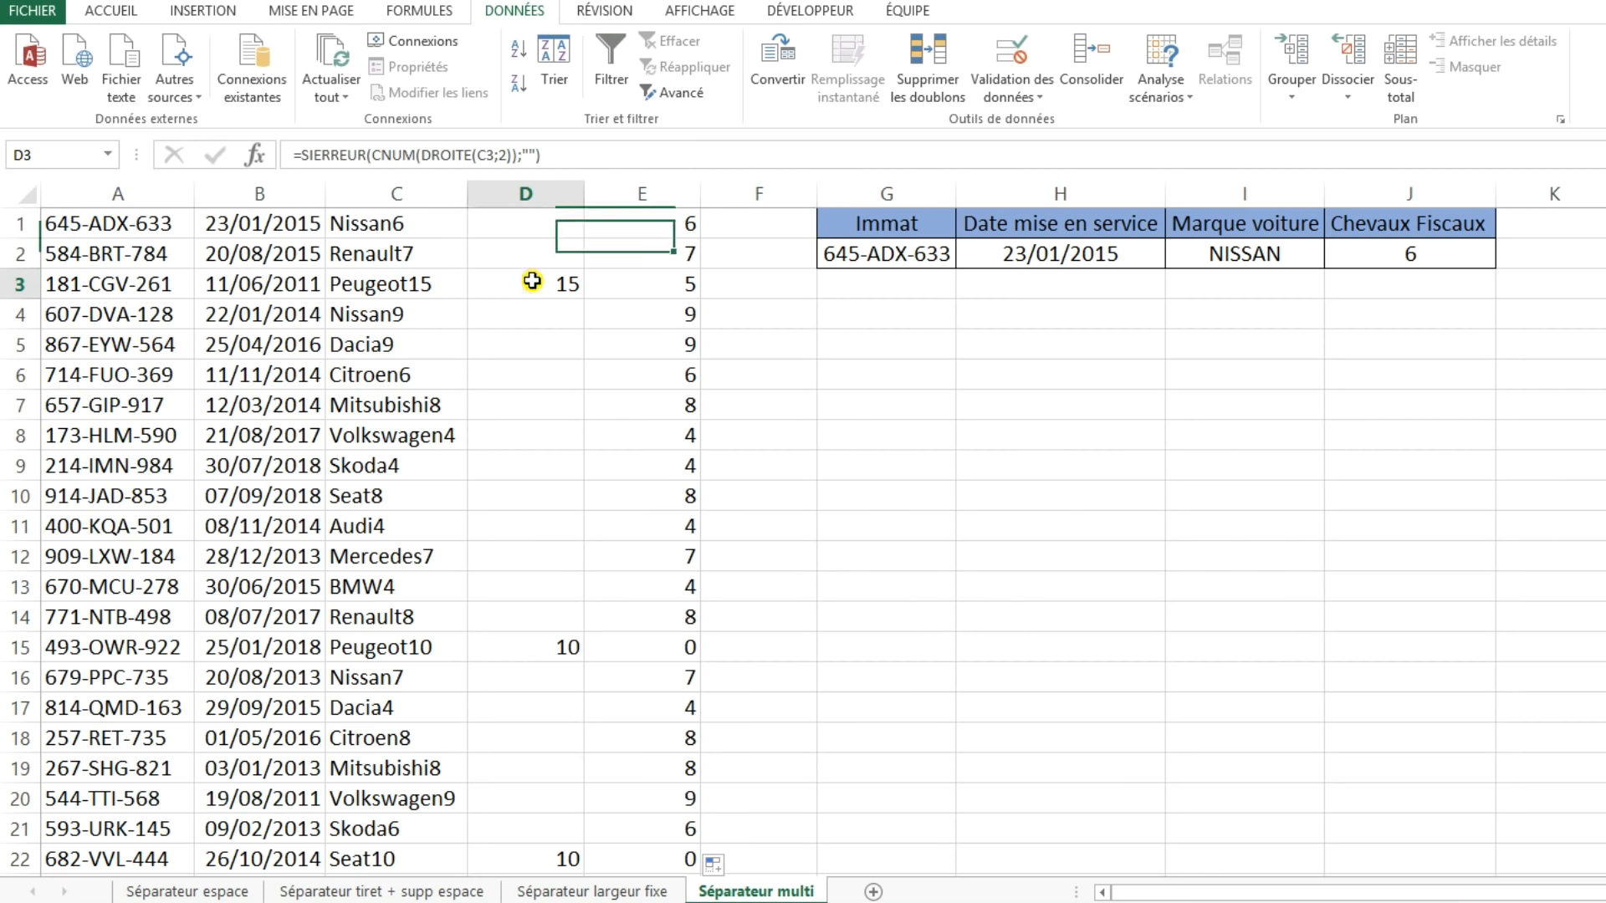
left_click(761, 233)
type("=SI(")
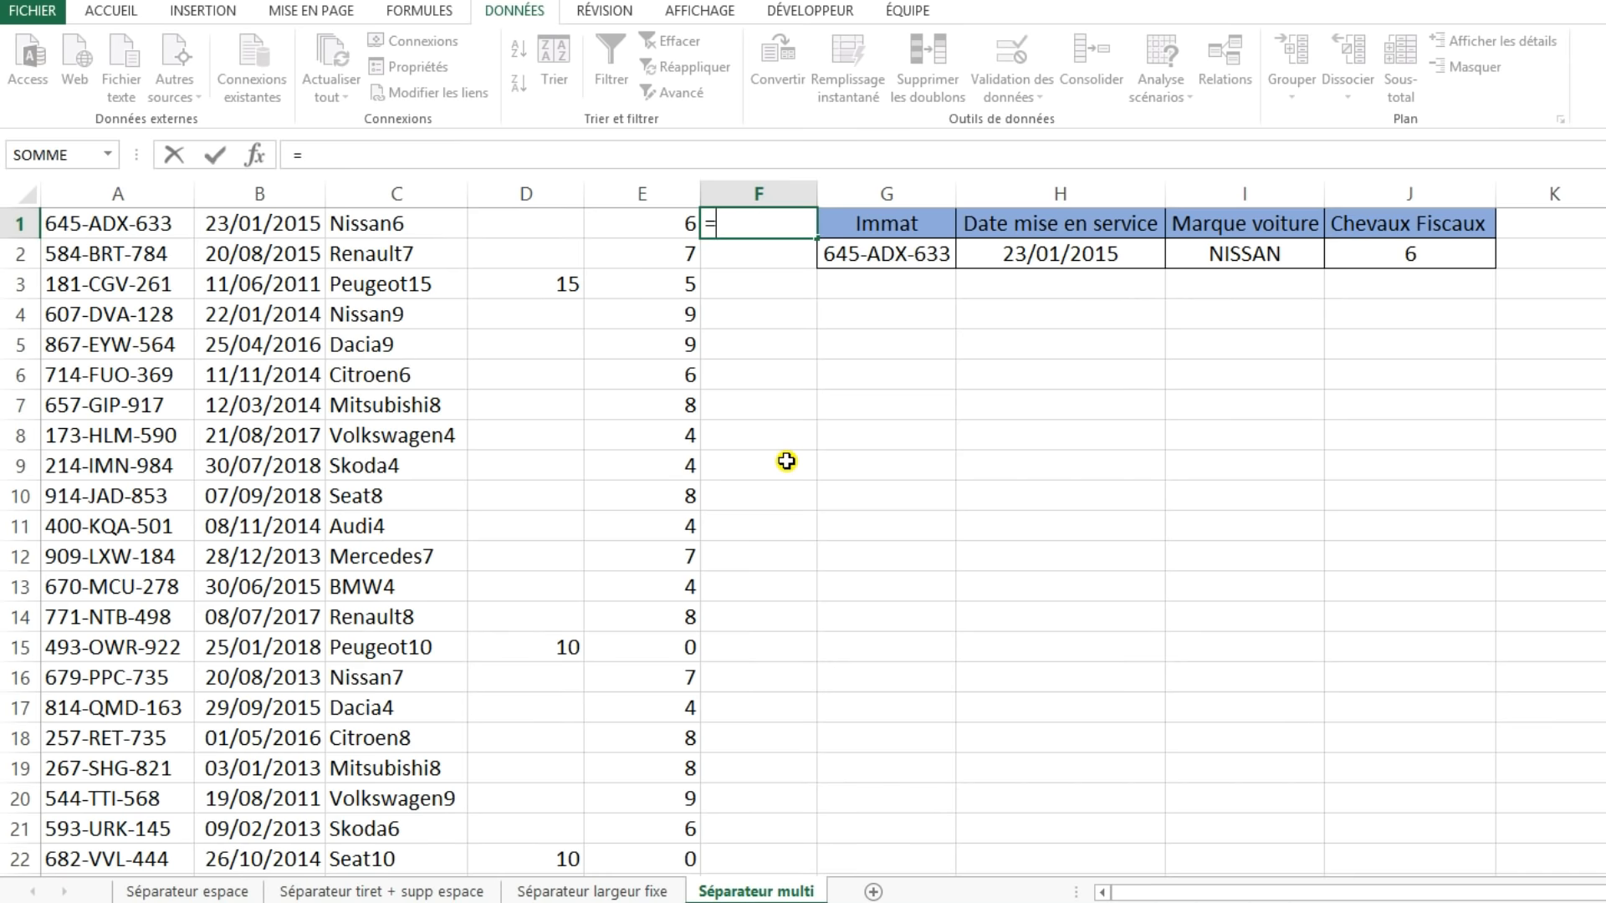
left_click(546, 236)
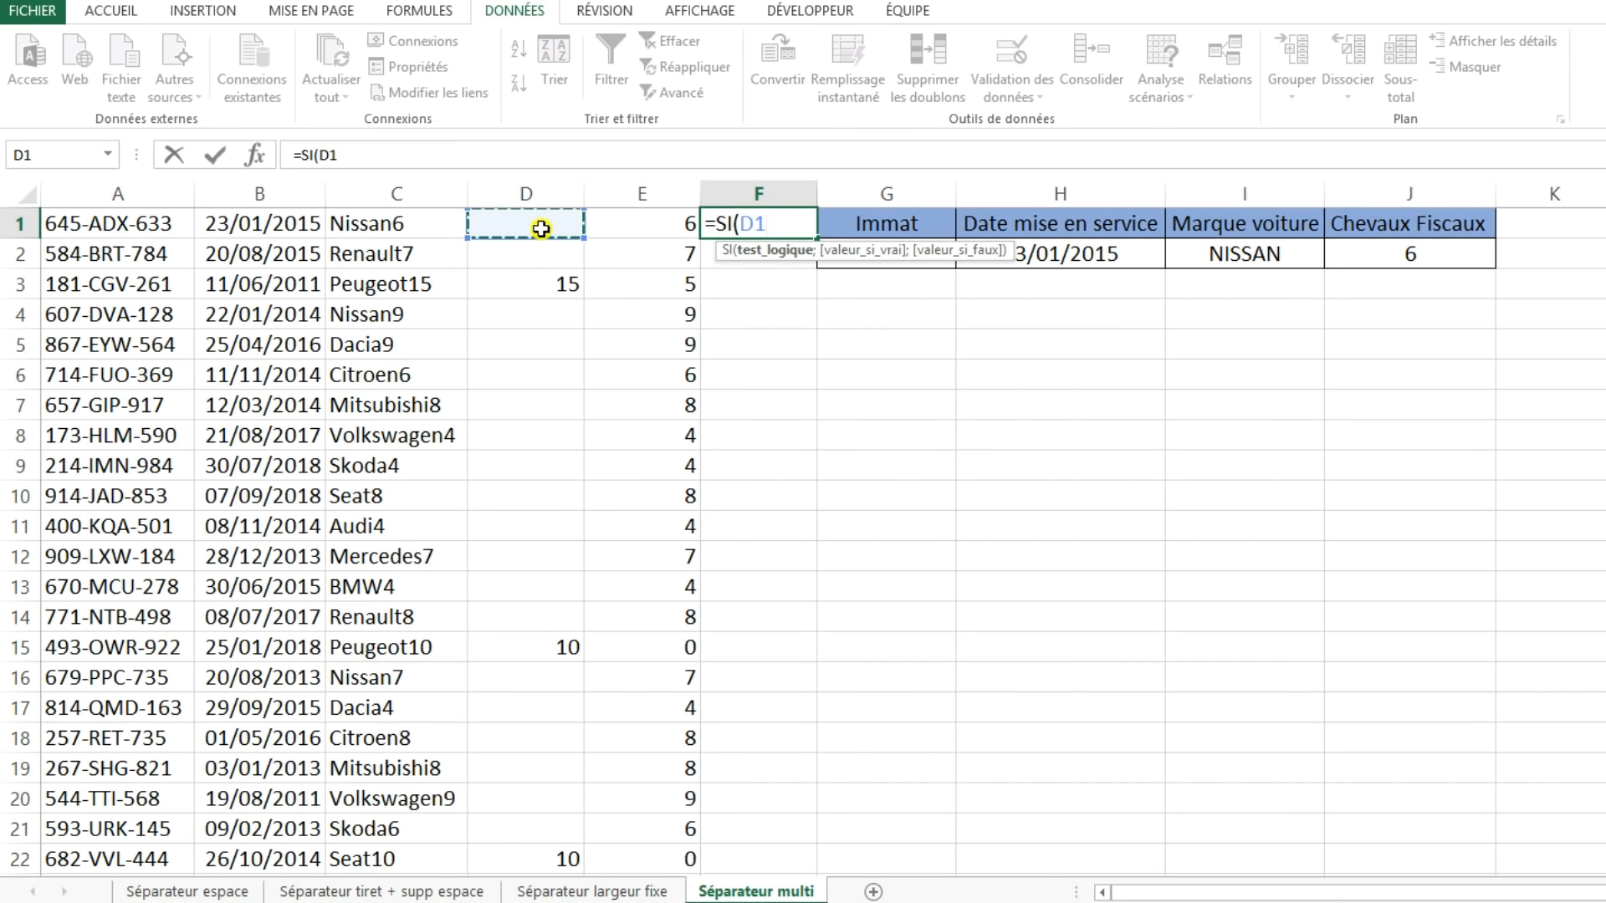
type("=\"\";")
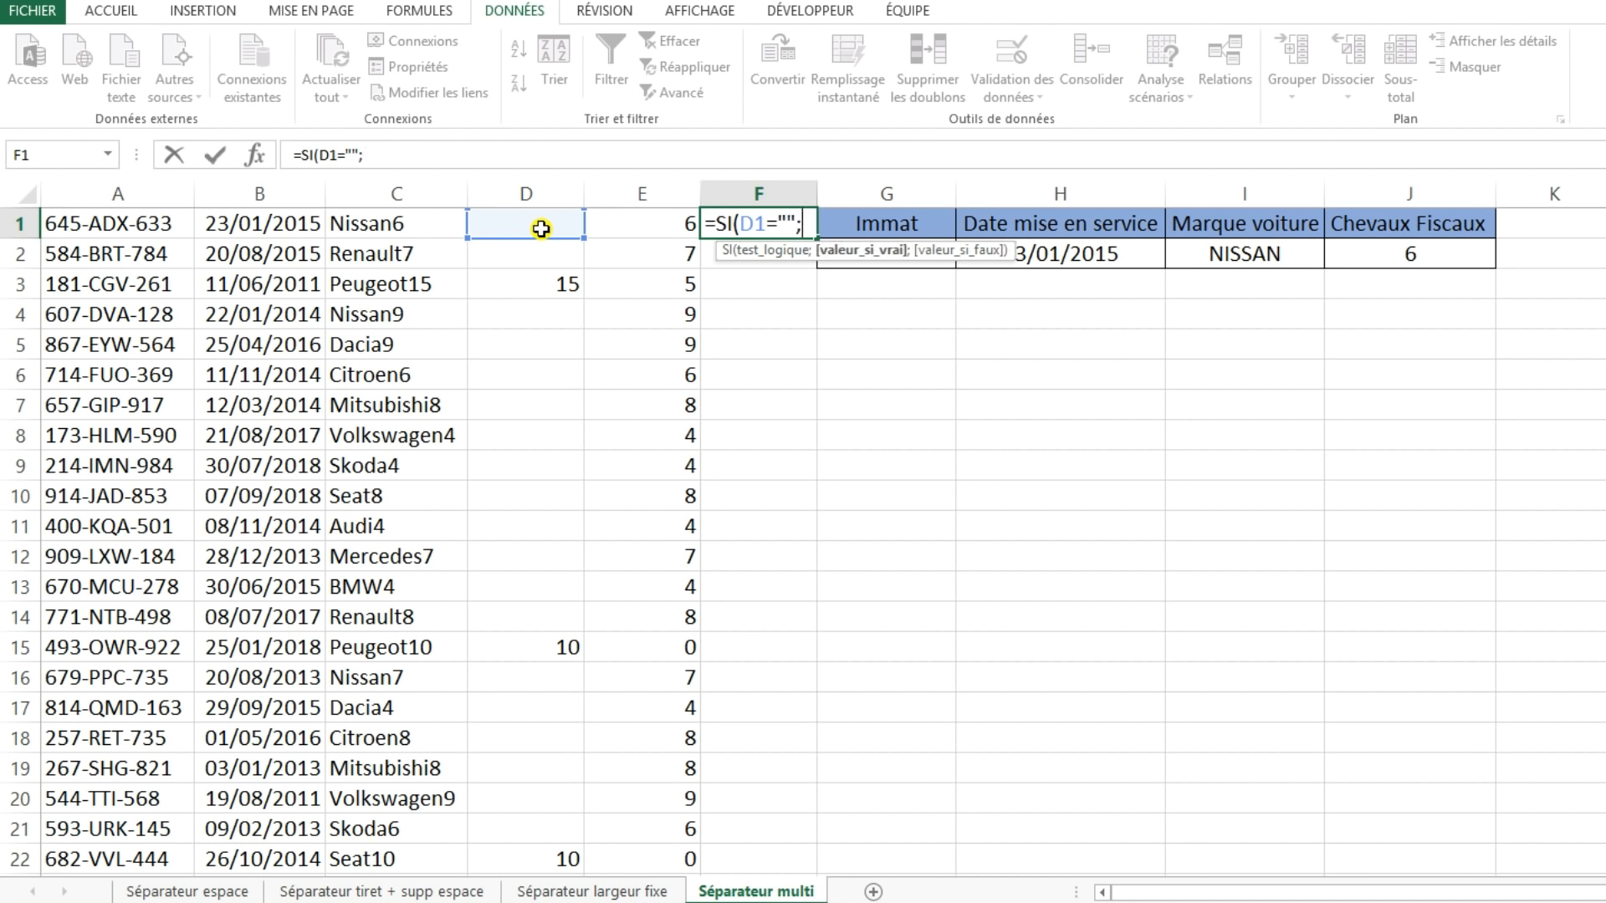
left_click(646, 226)
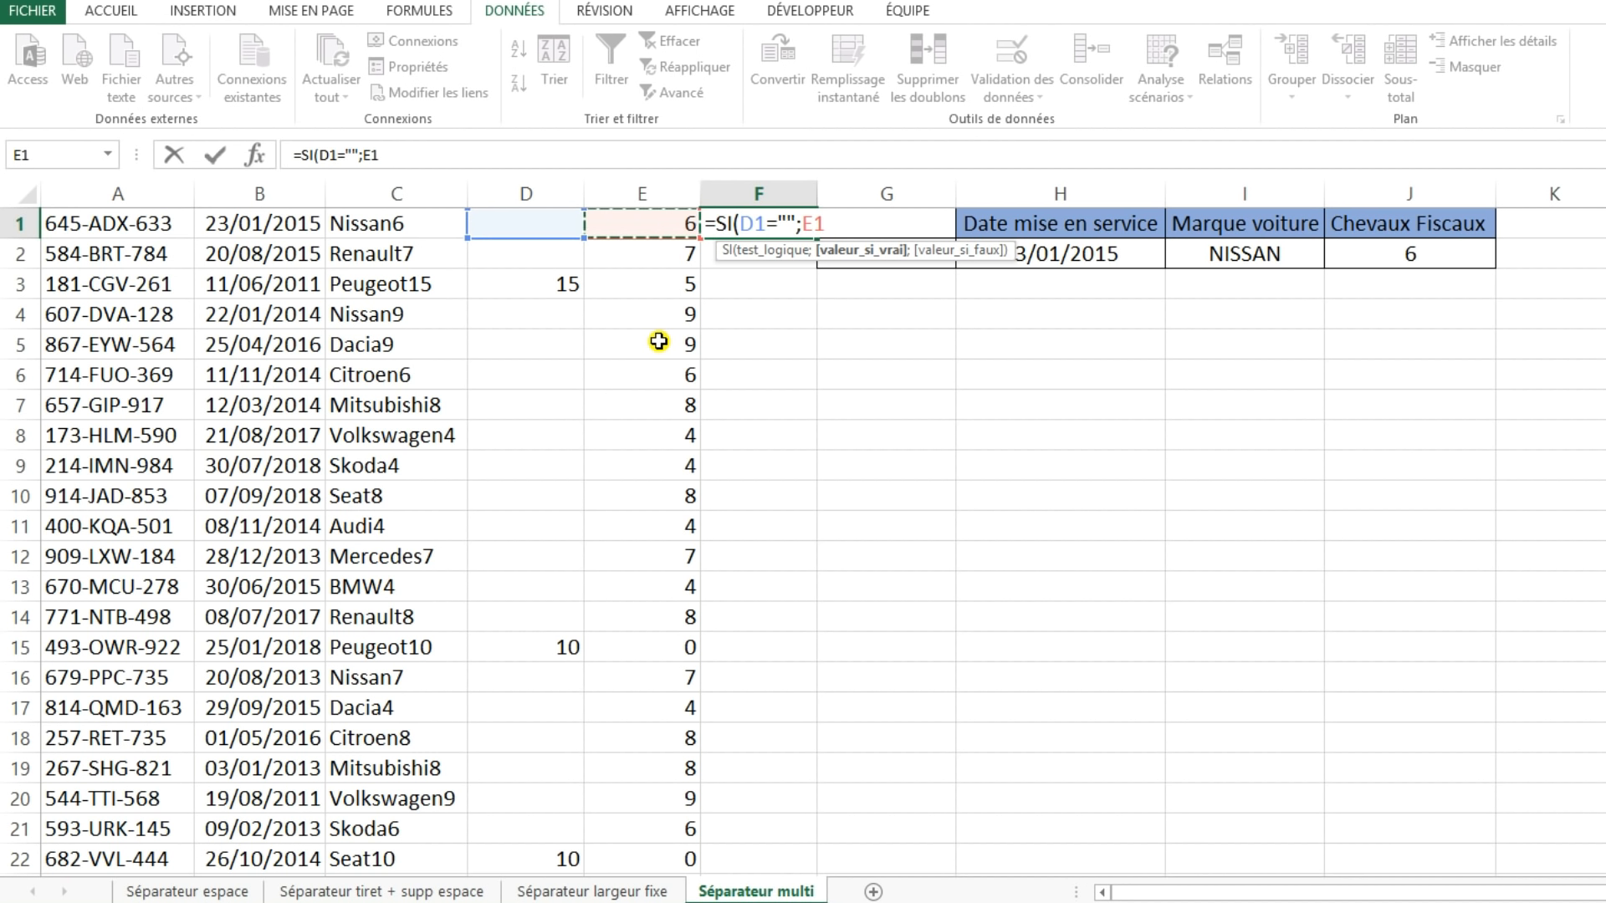
type(";")
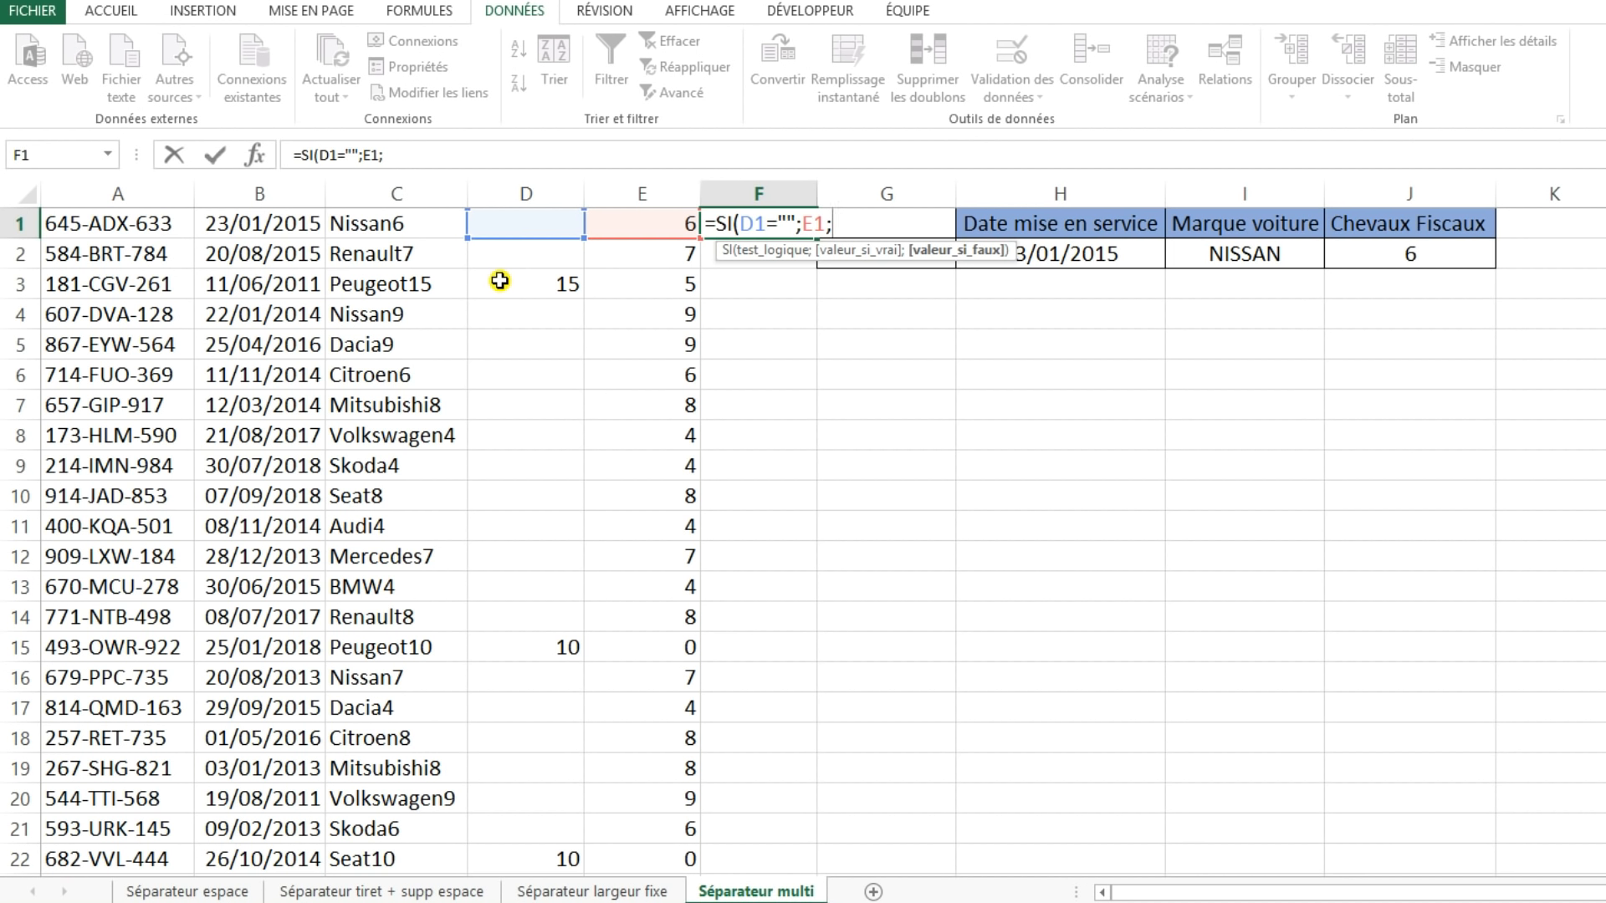
left_click(525, 224)
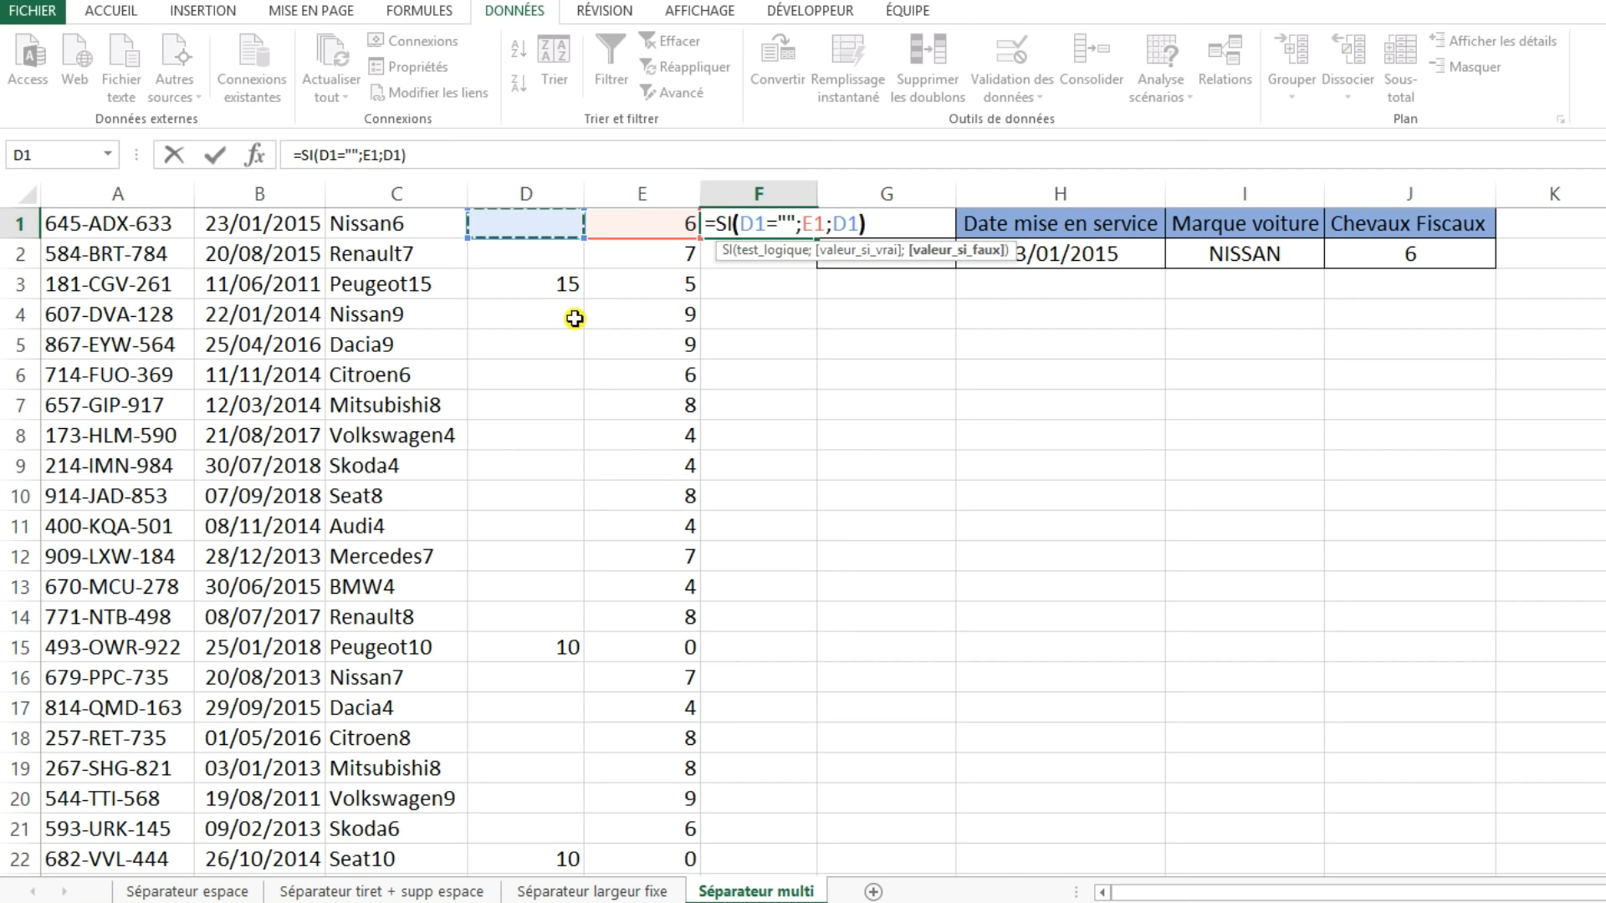
key("Return")
- Copy the SI formula from F1 down column F for all the car entries
left_click(792, 233)
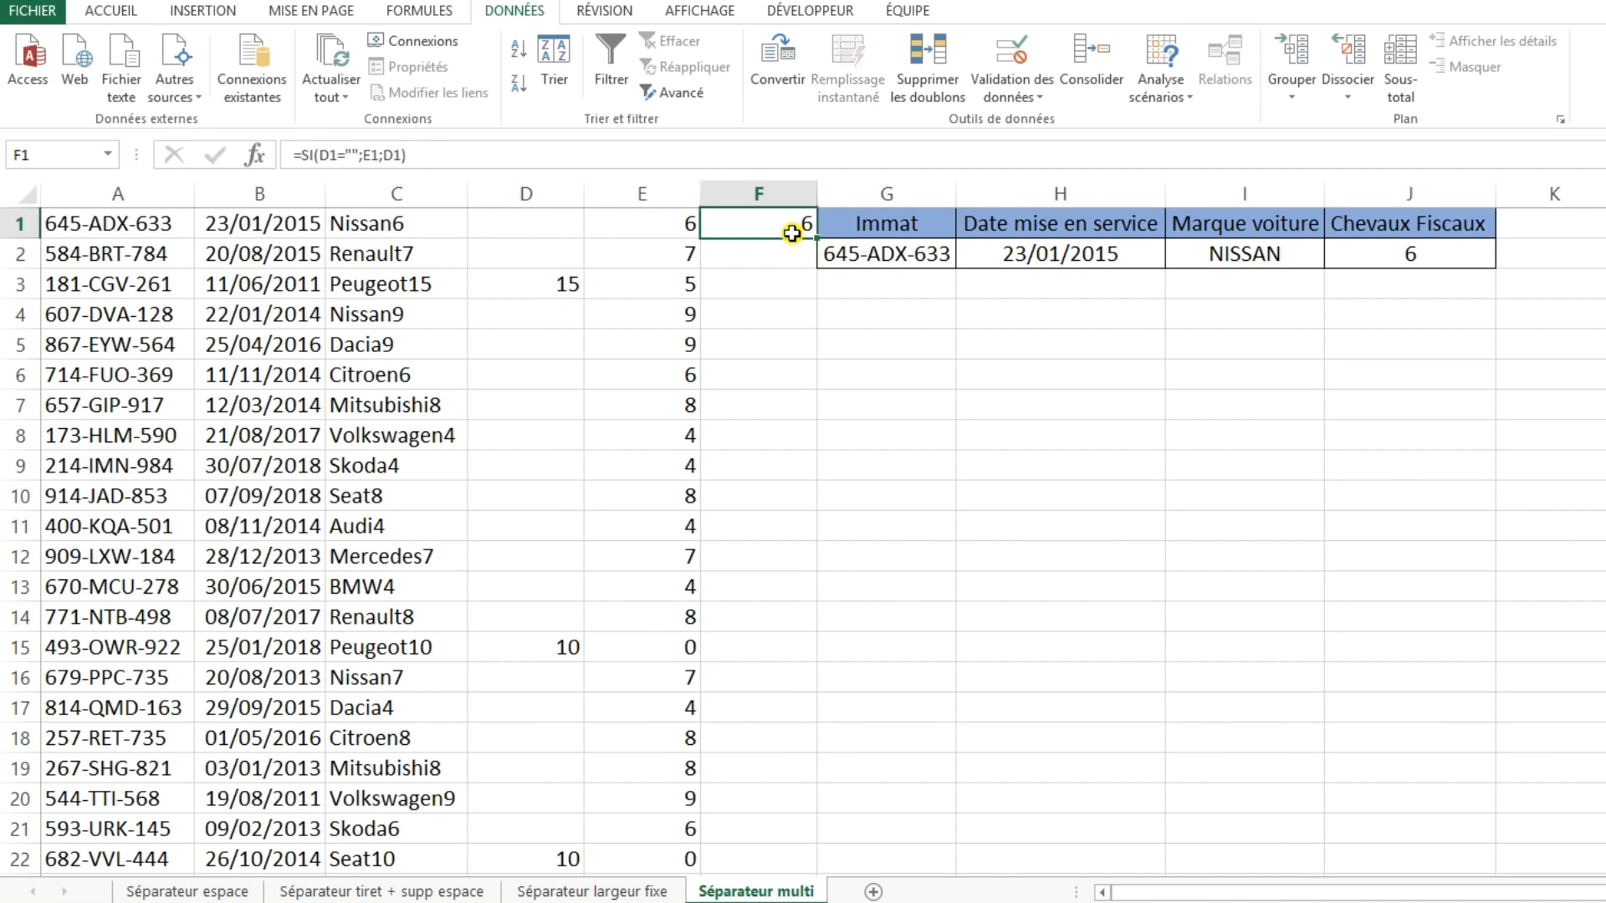
double_click(815, 237)
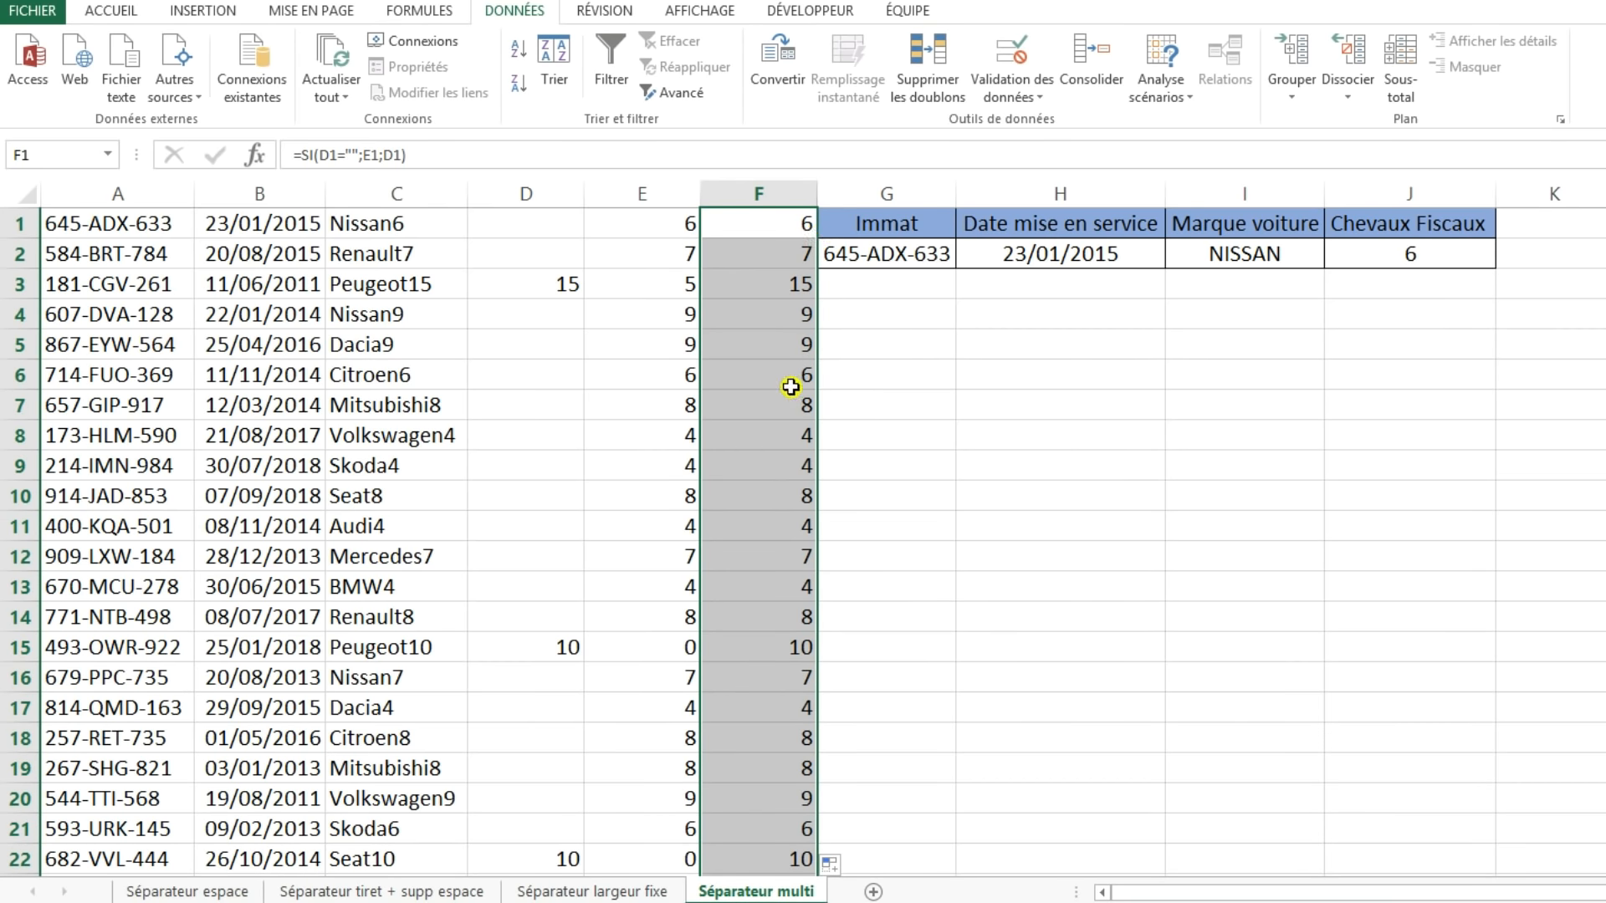
left_click(661, 226)
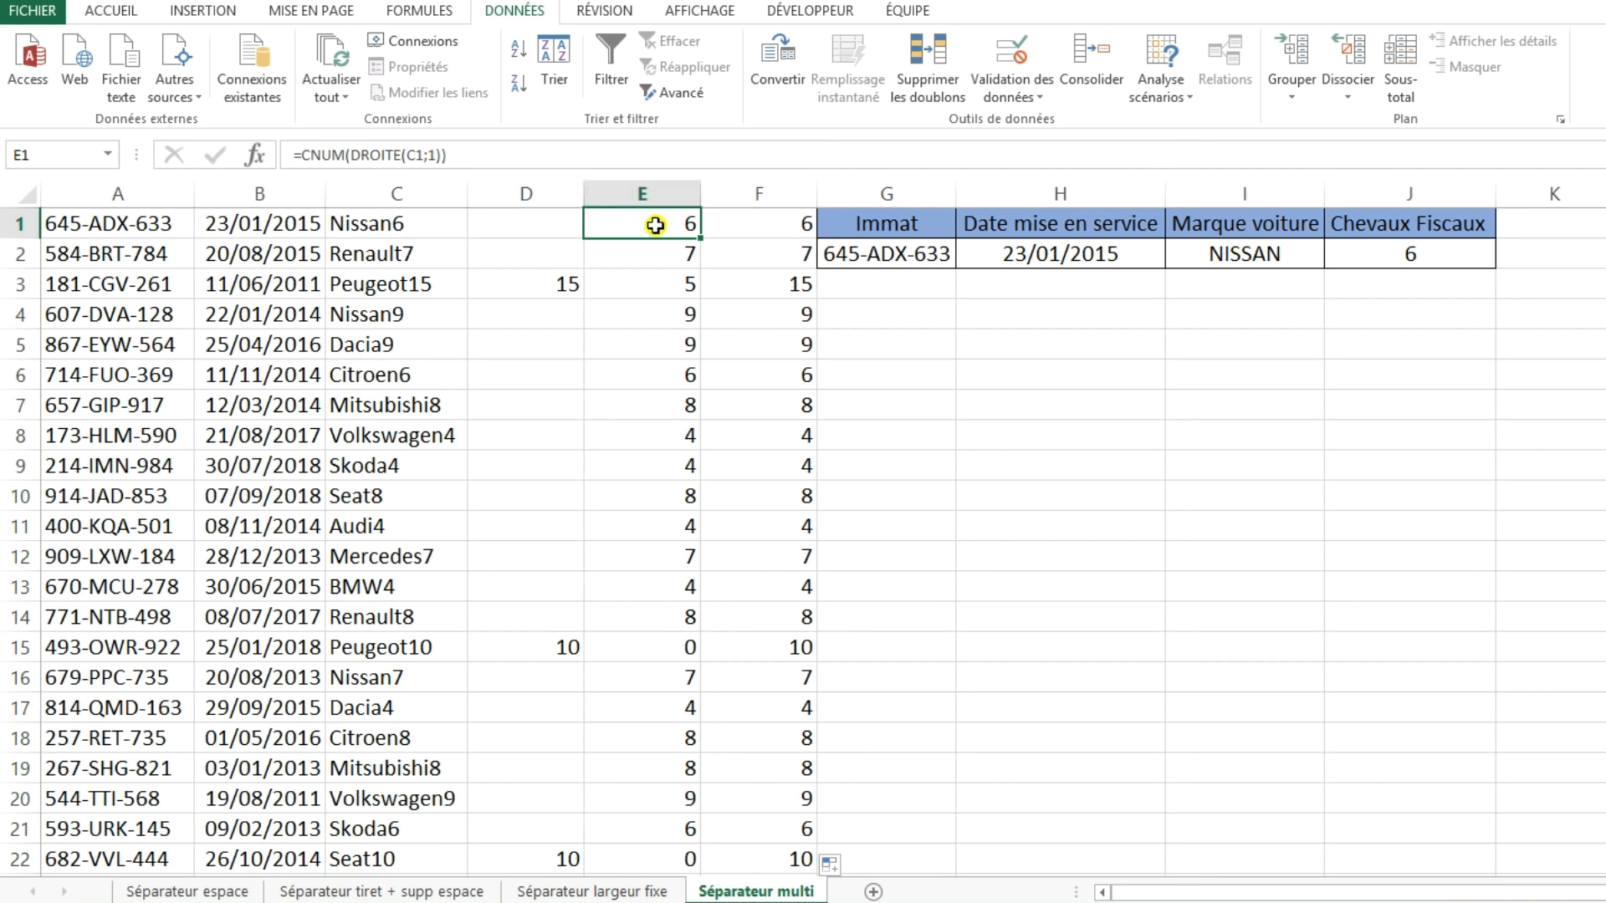
left_click(780, 290)
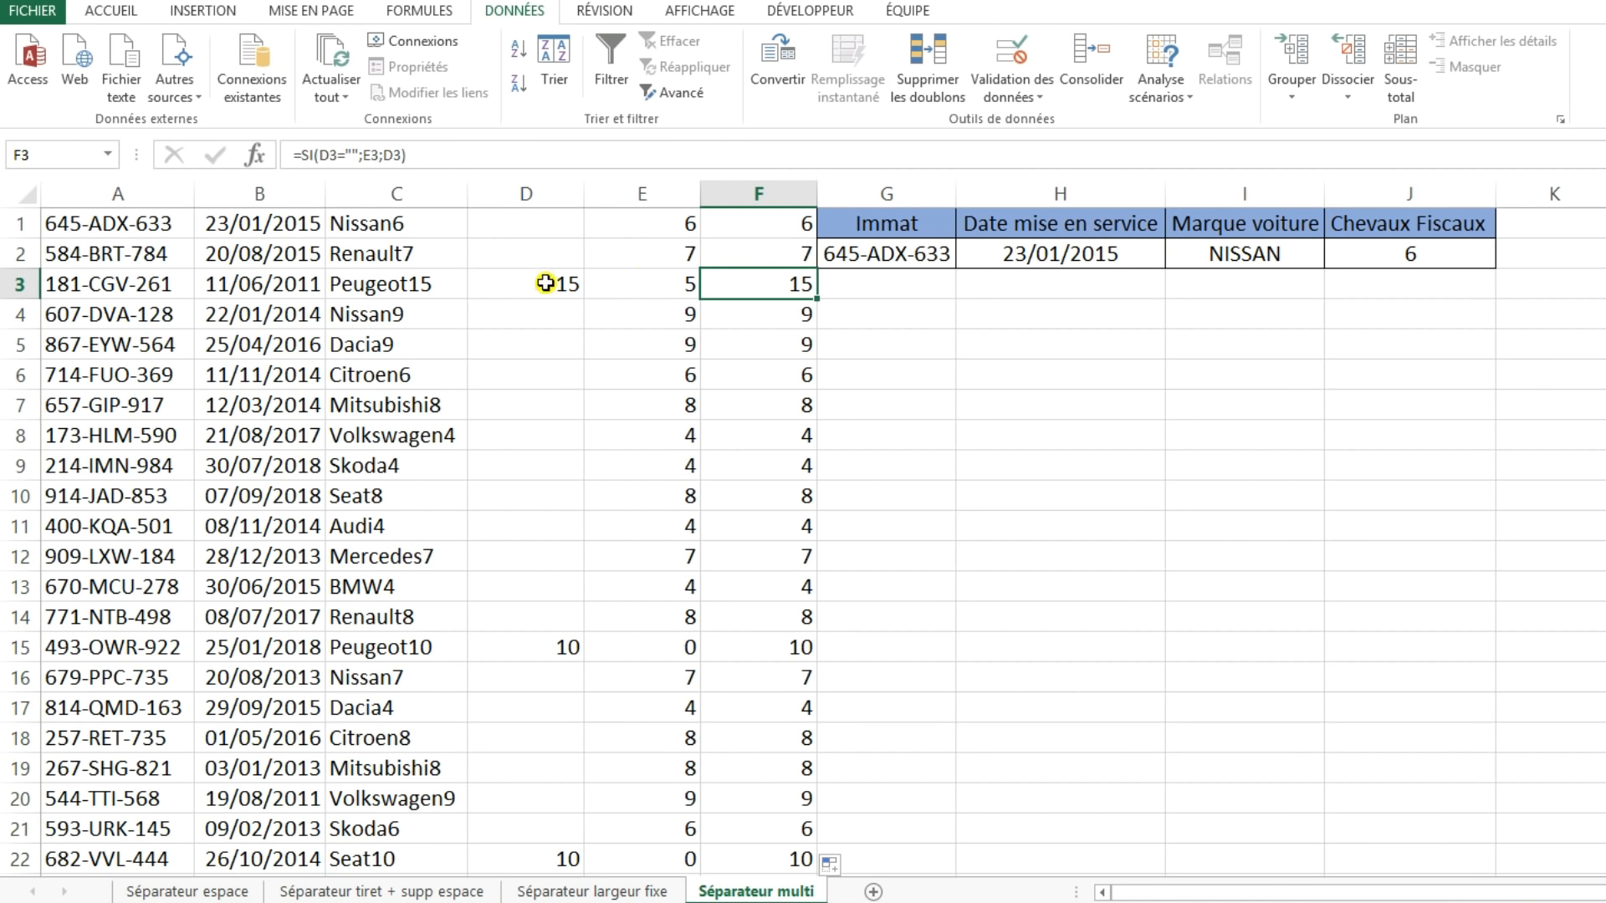
- Replace the E1 formula with =DROITE(C1;1), without CNUM, and copy it down column E
left_click(661, 230)
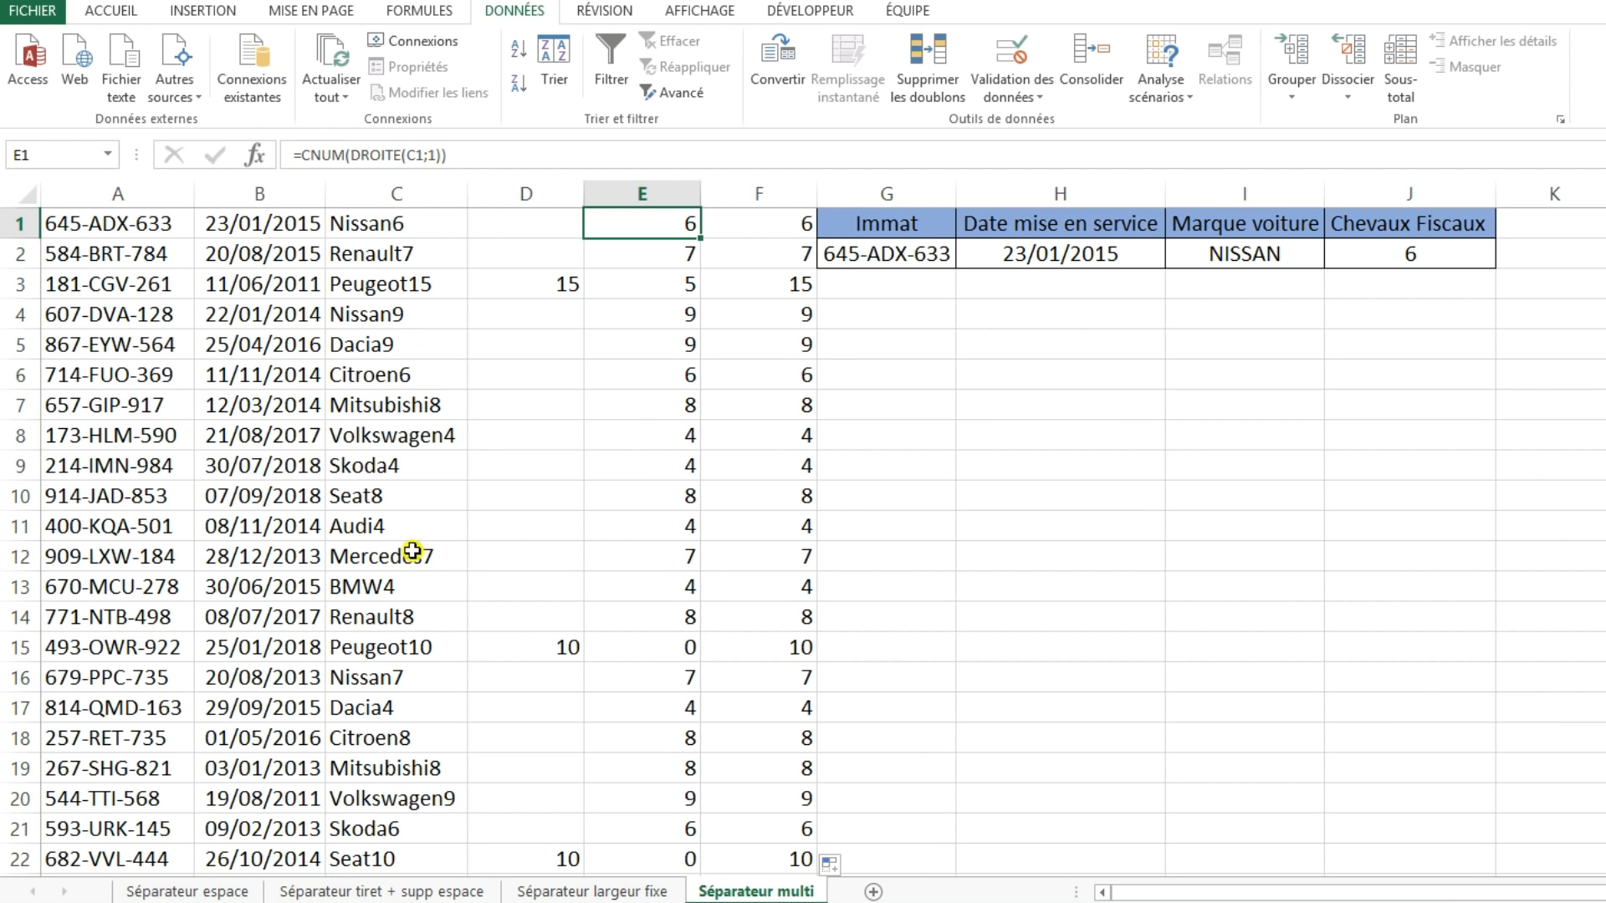
left_click_drag(303, 155, 503, 161)
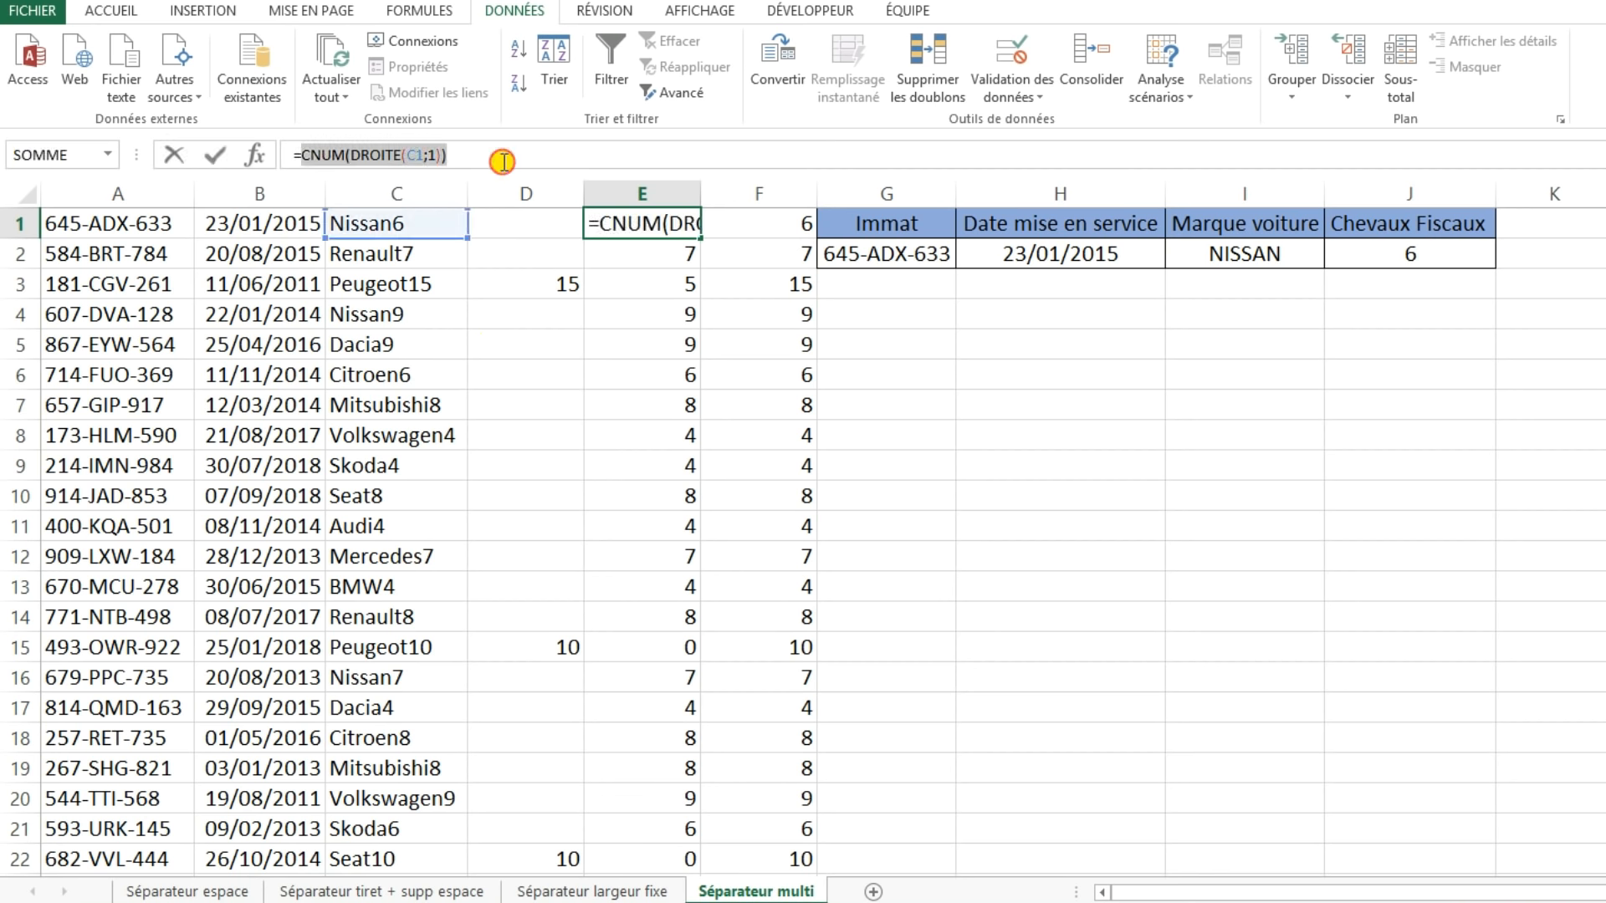
type("DROITE(")
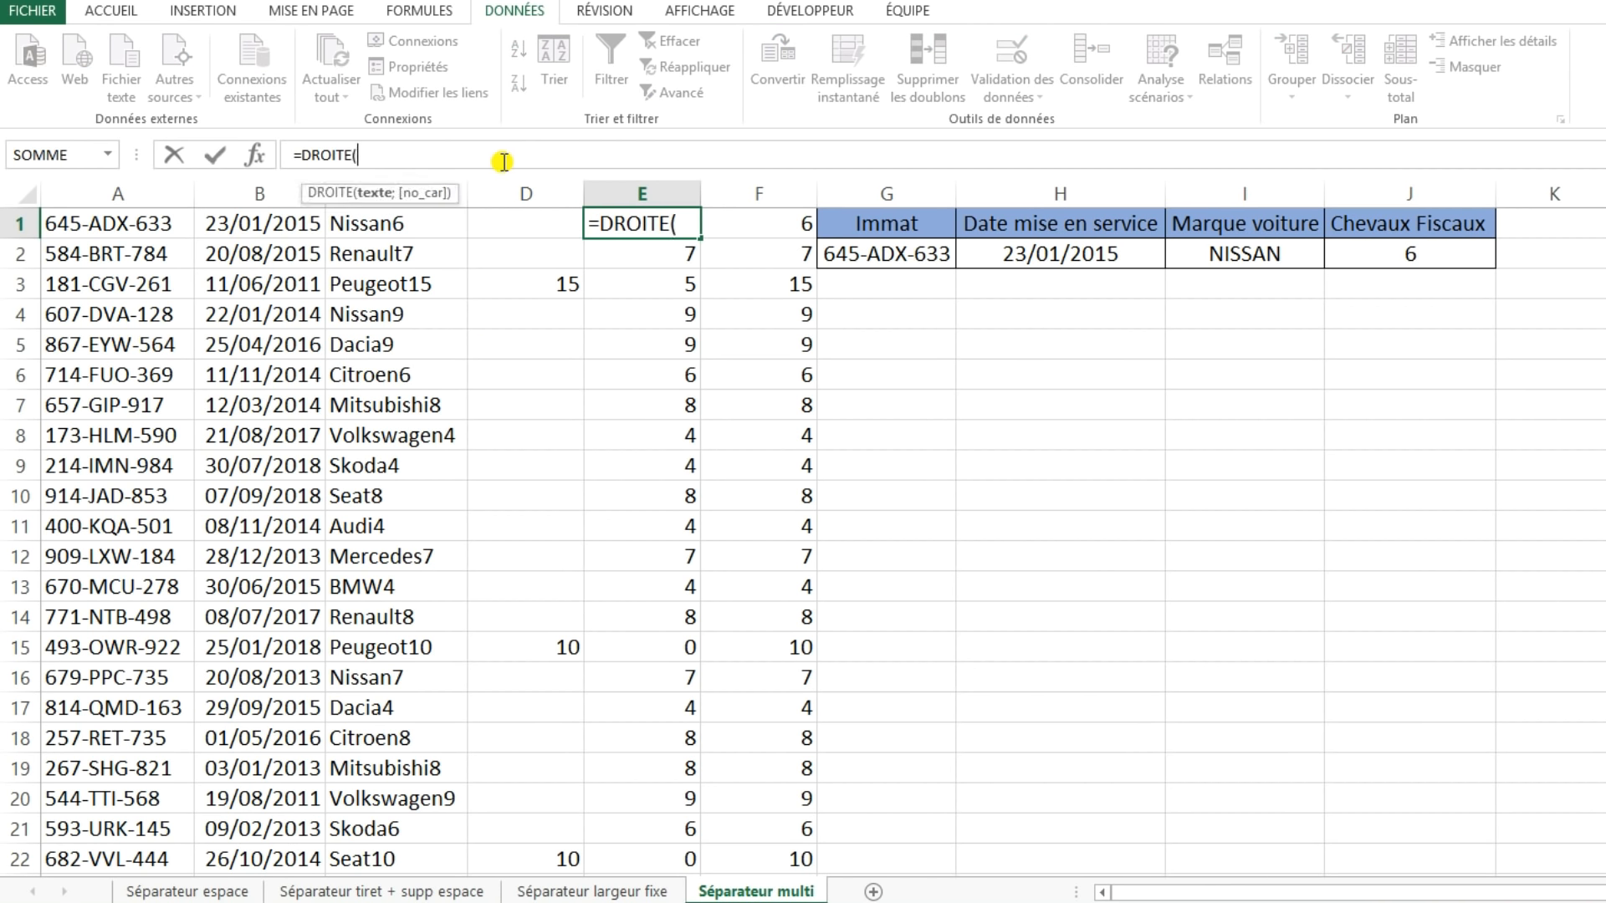
left_click(356, 230)
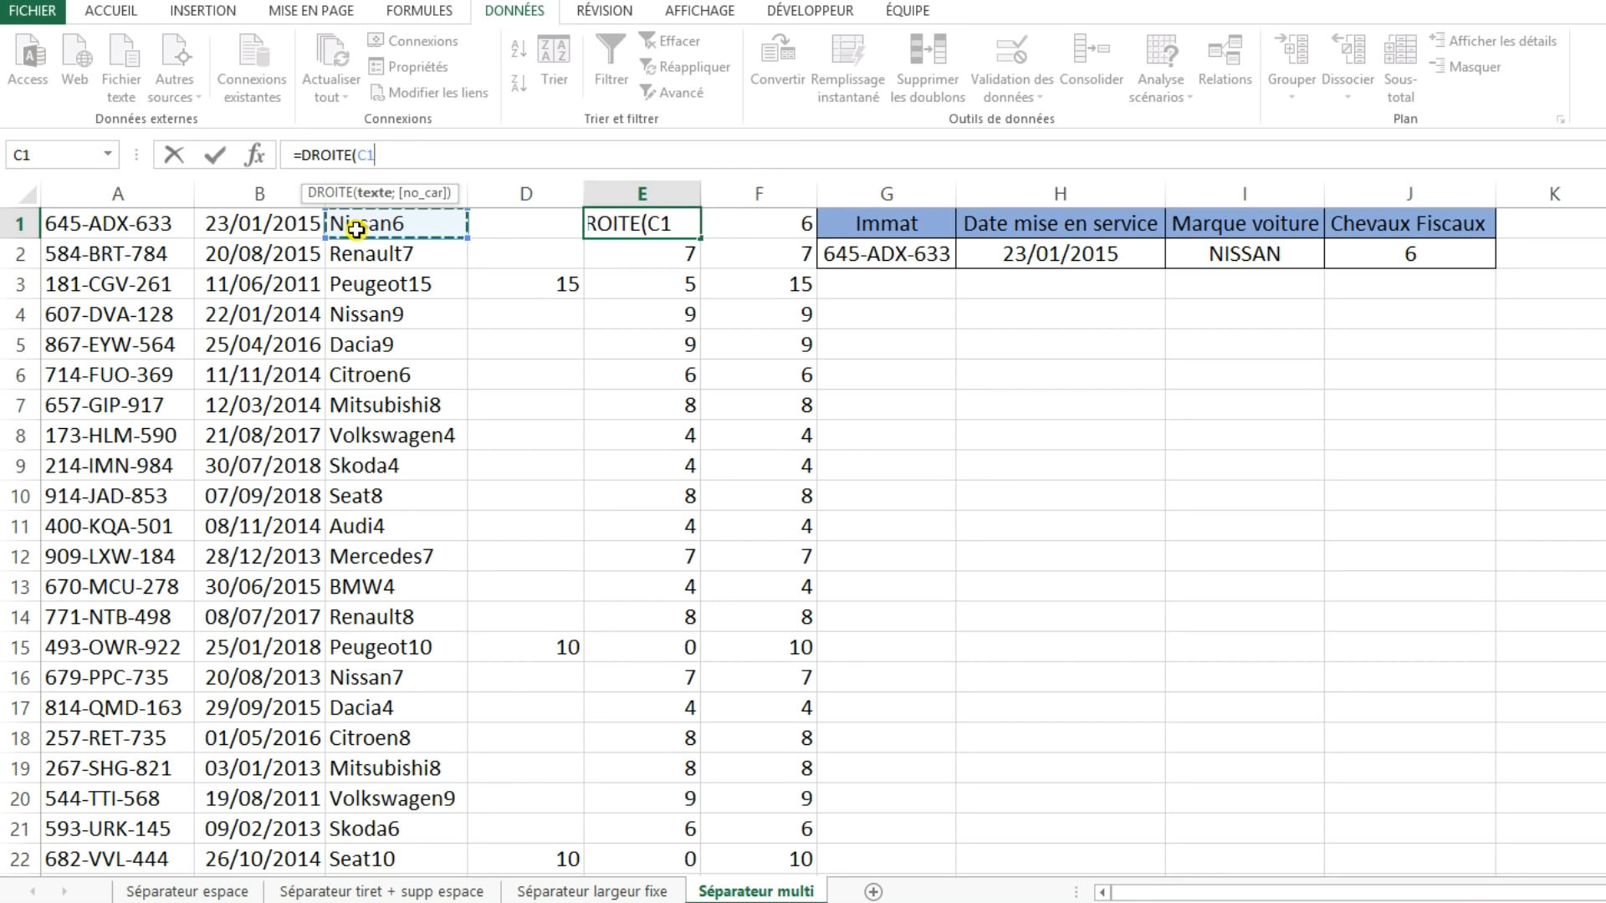
type(";")
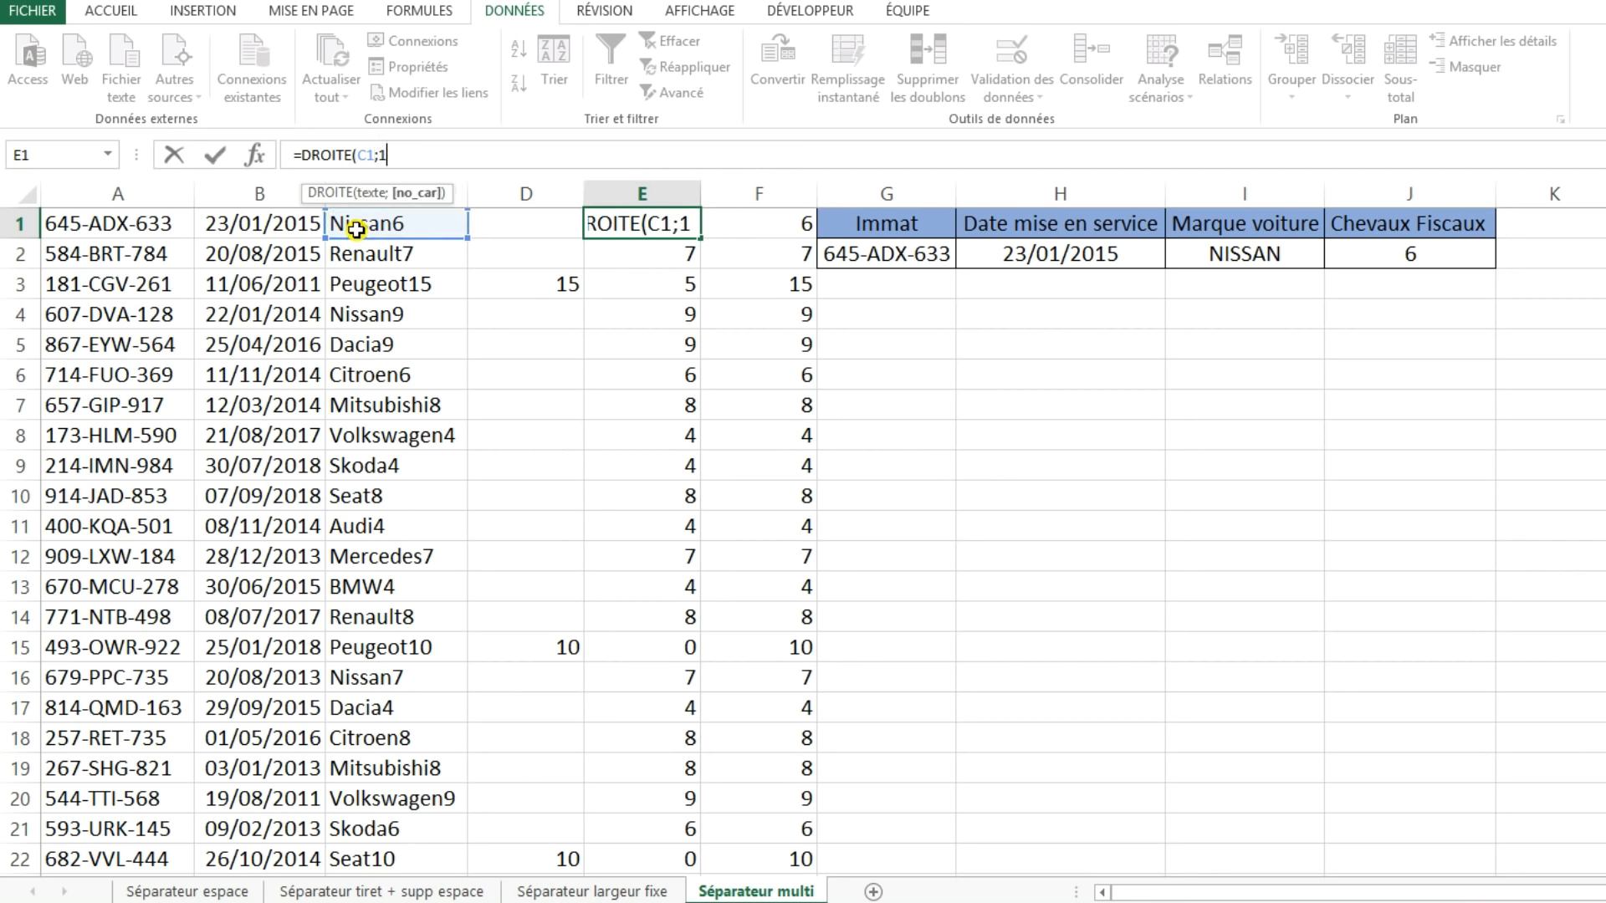
type("1)")
key("Return")
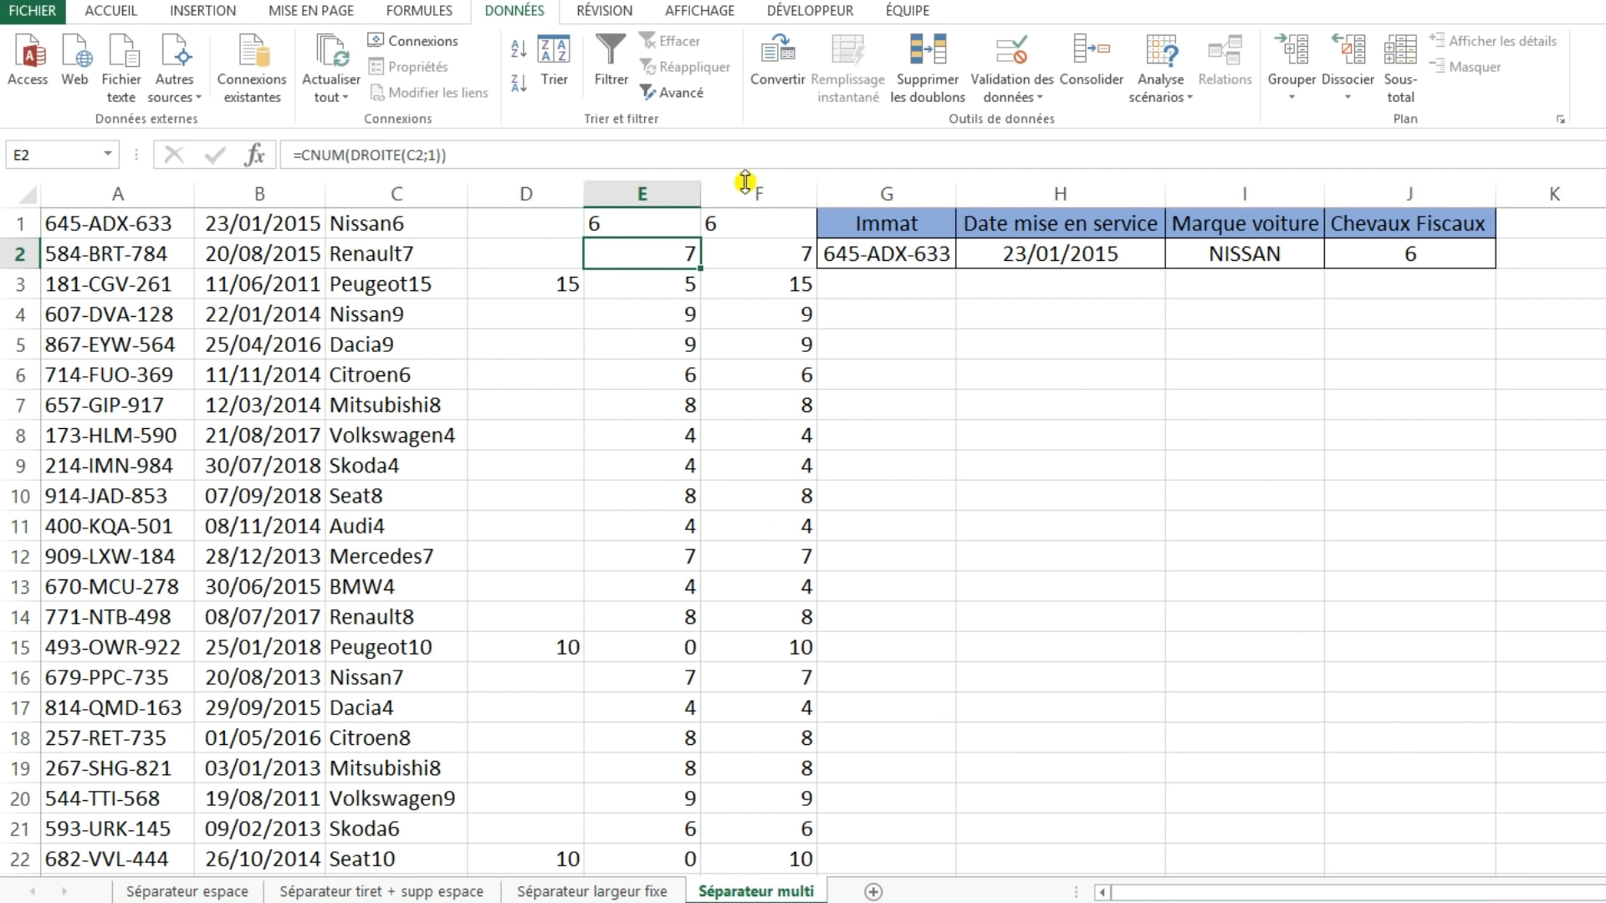
left_click(684, 227)
double_click(699, 238)
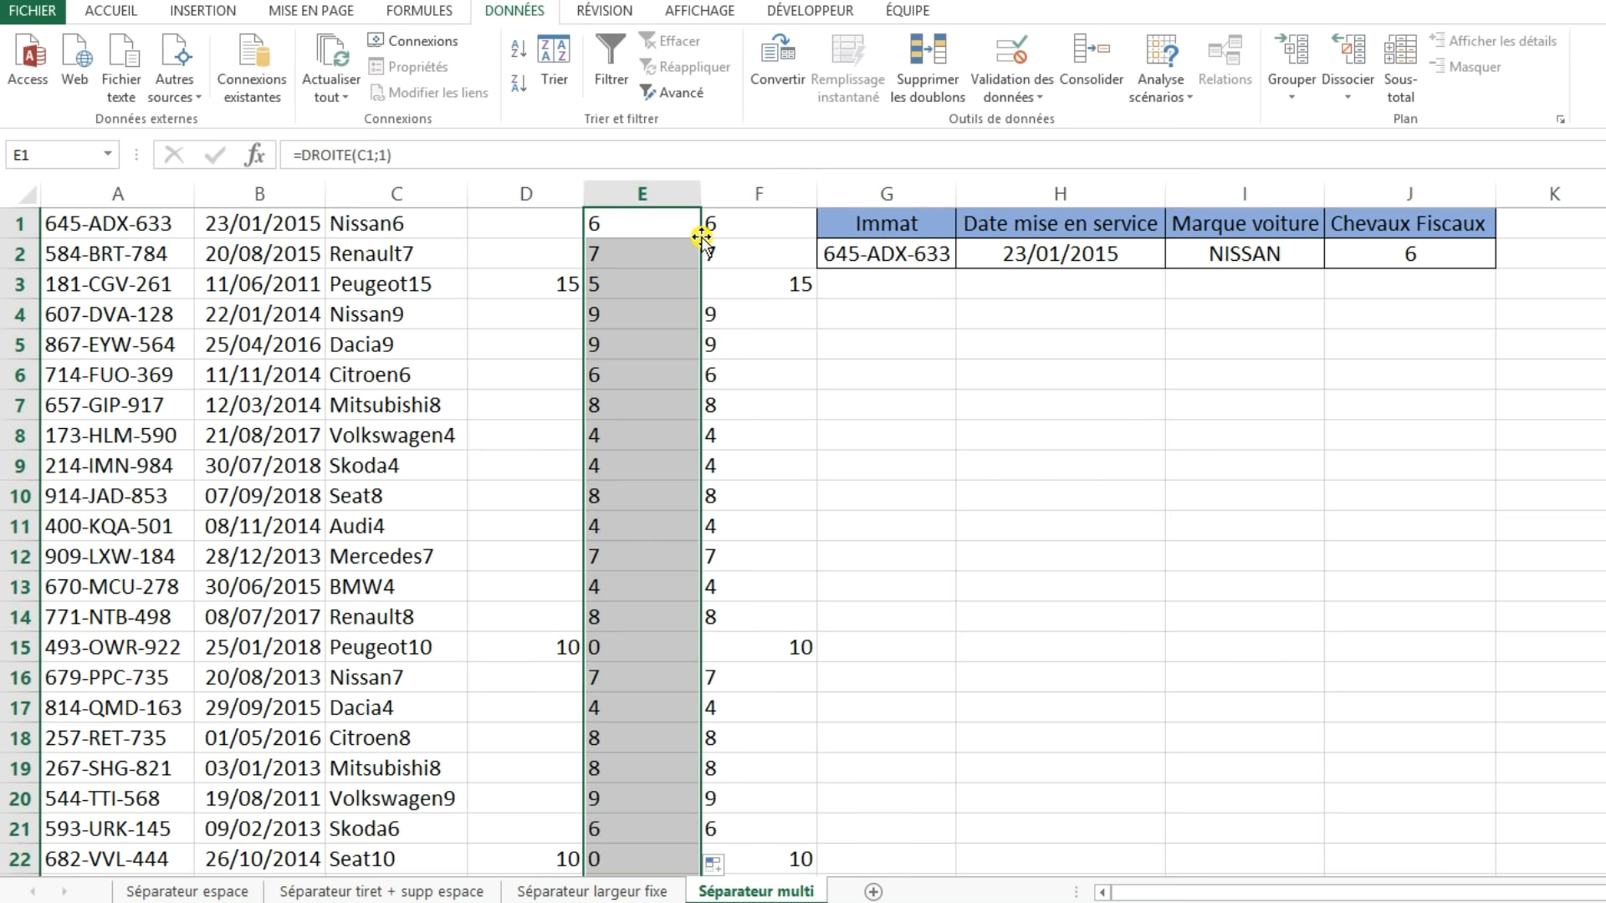
left_click(544, 287)
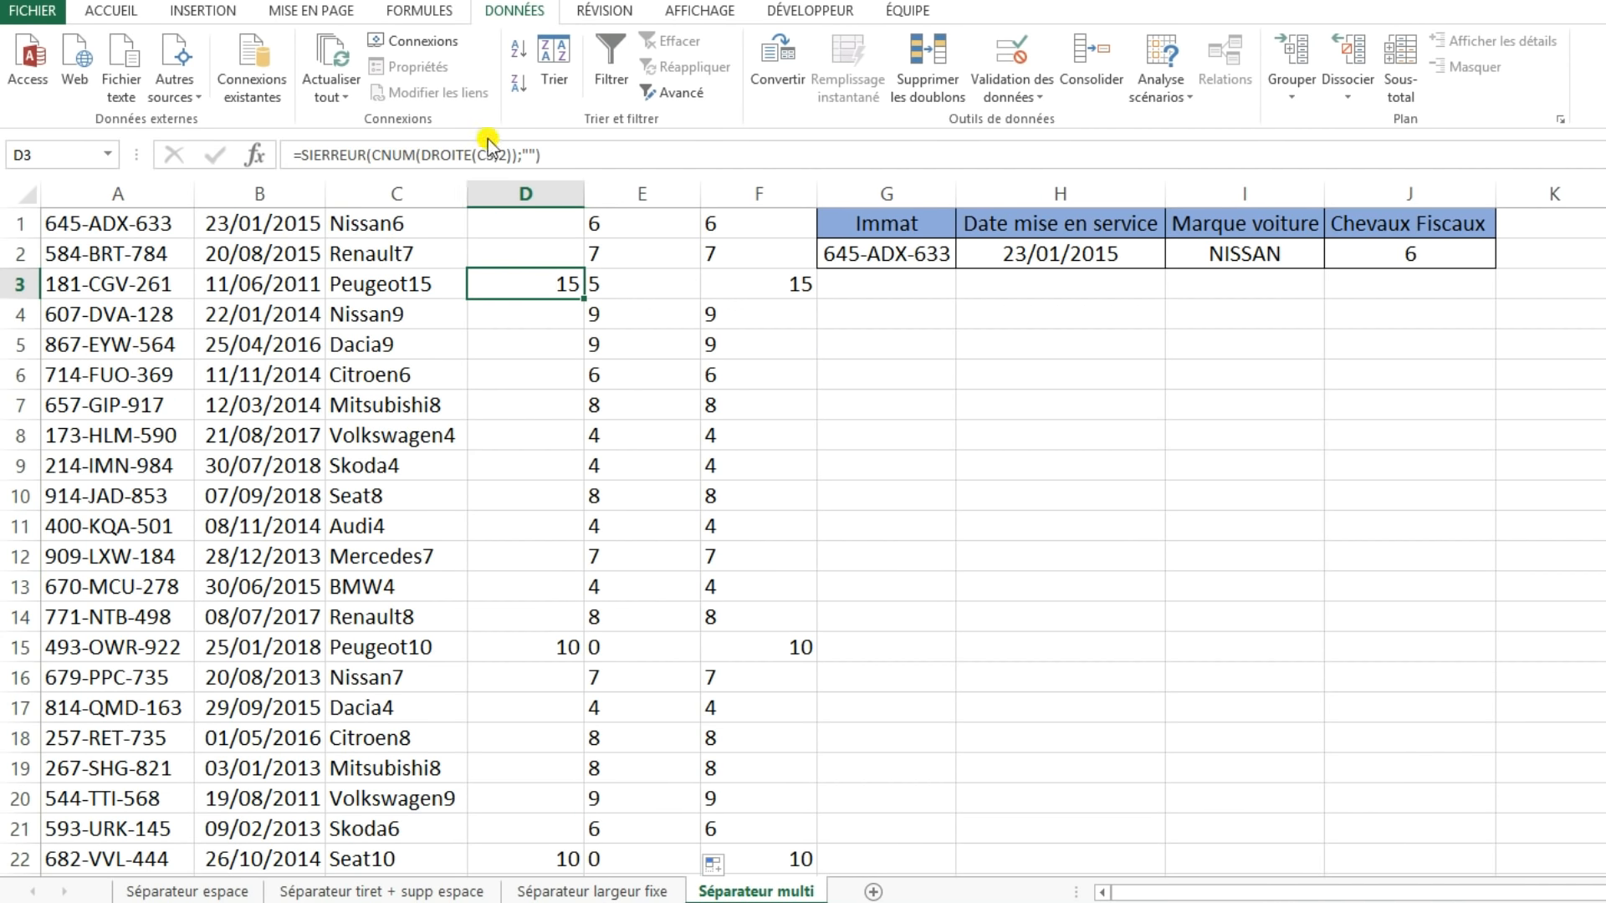
- Copy all of column F and paste it into column D as values only
left_click(778, 195)
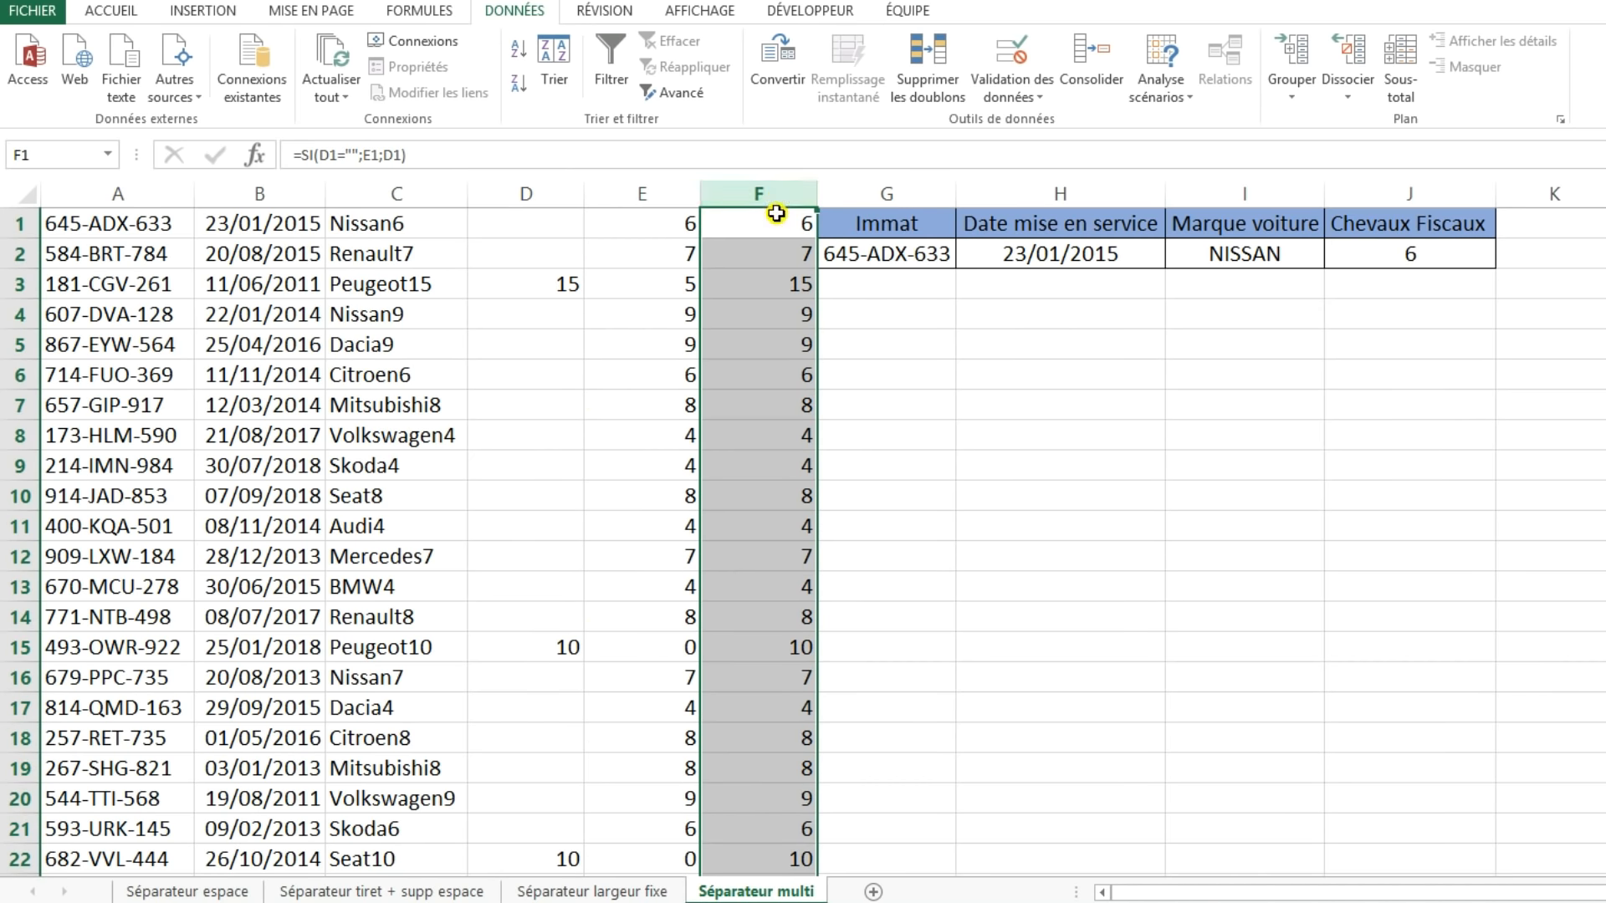
key("ctrl+c")
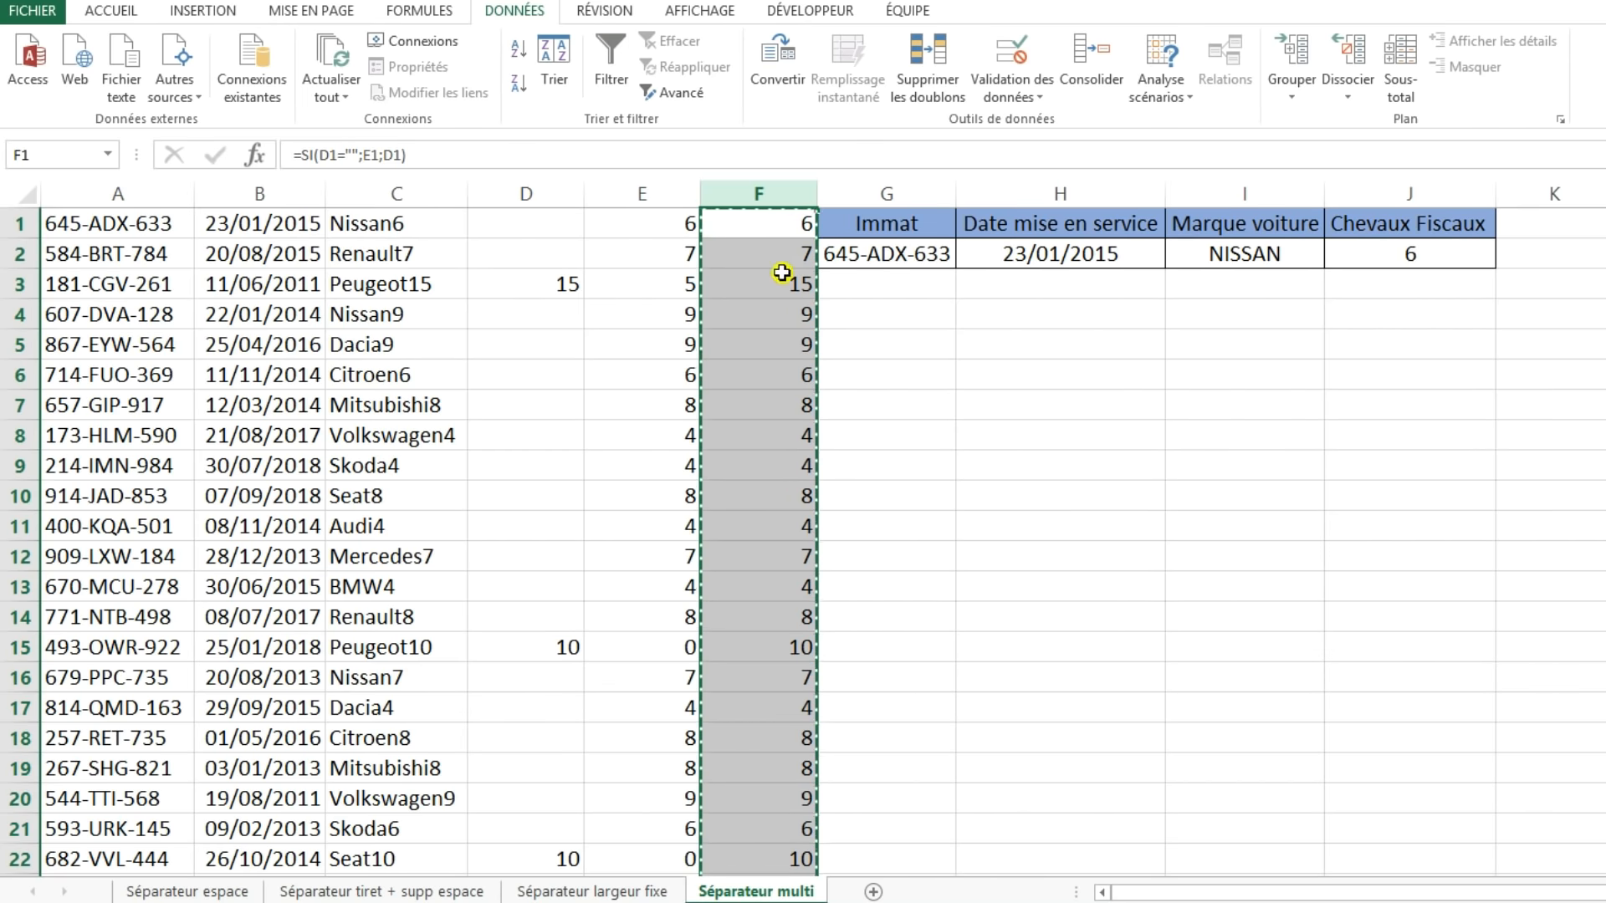
left_click(529, 198)
right_click(534, 200)
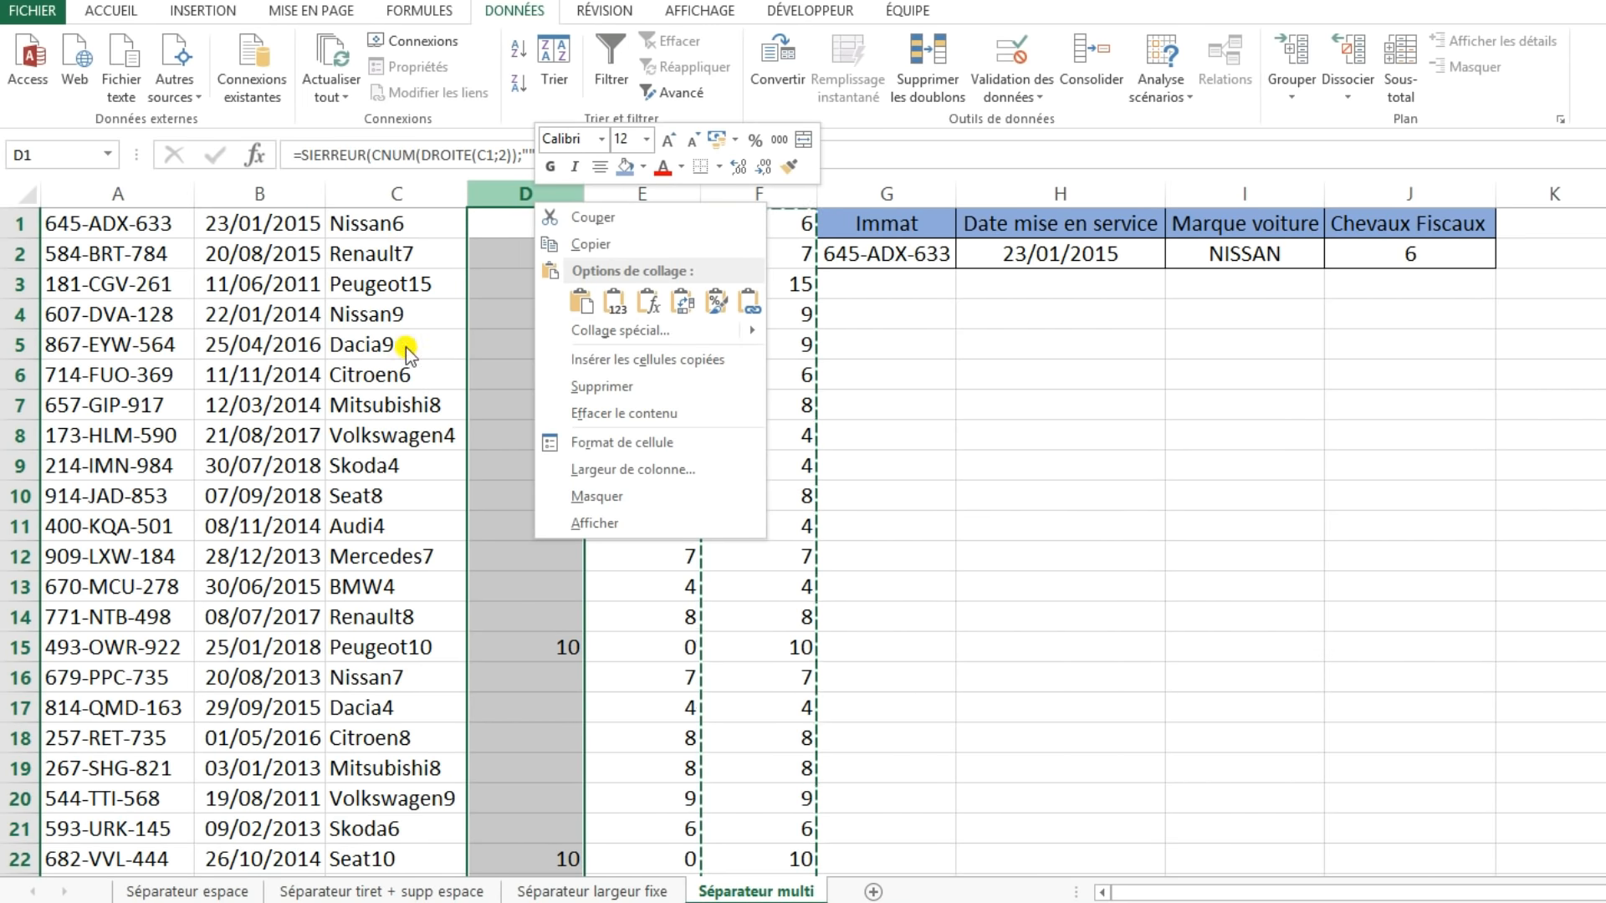
left_click(612, 304)
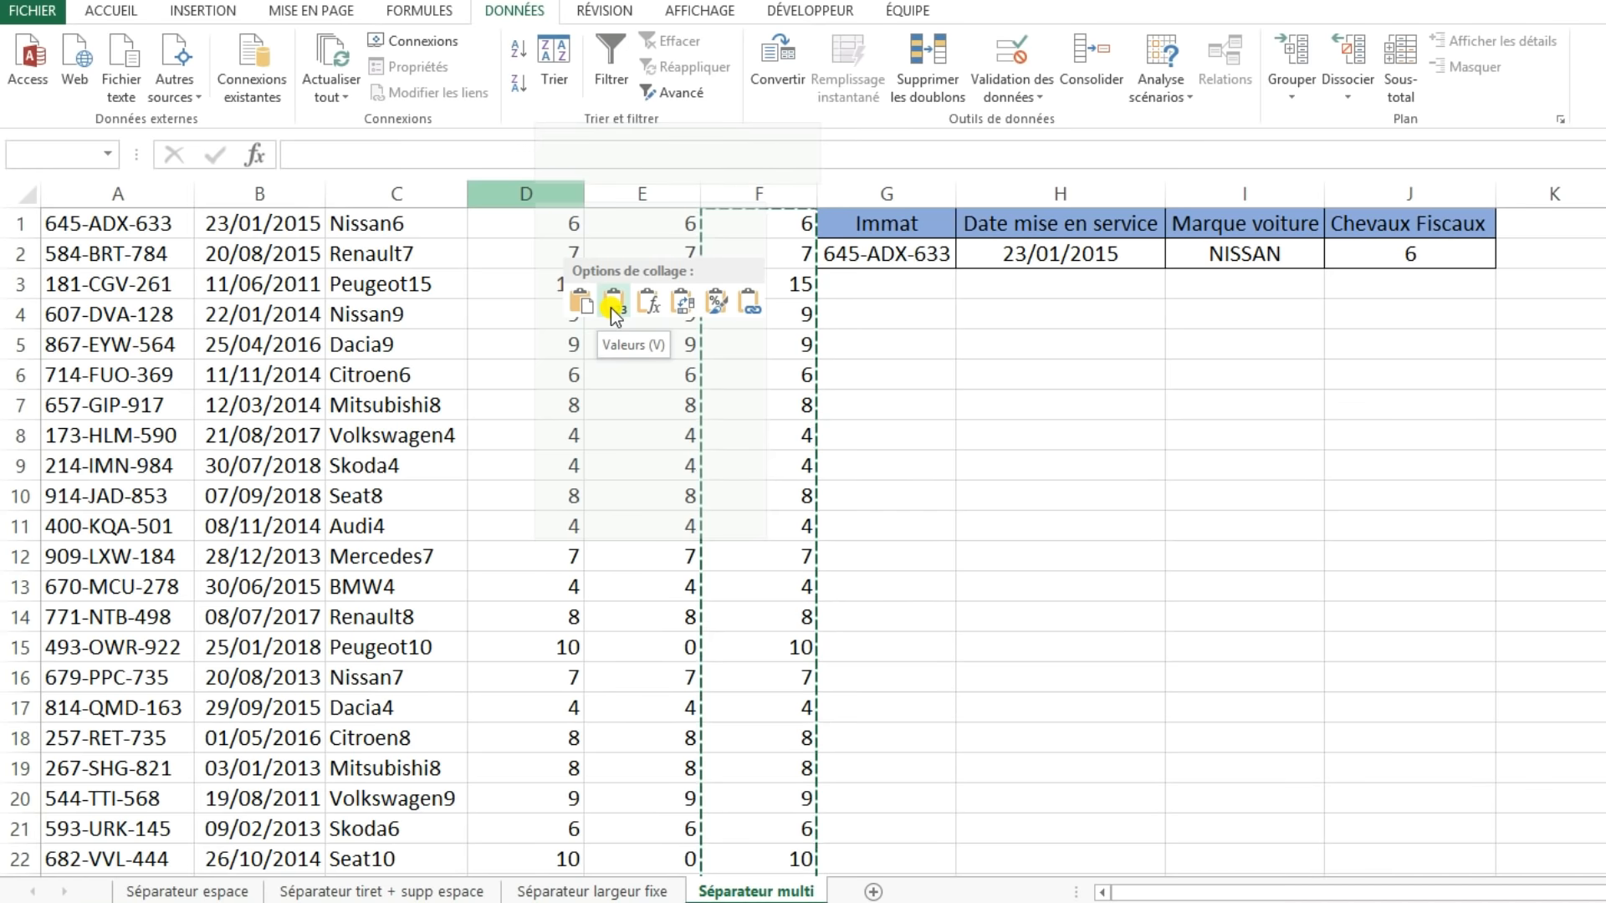
left_click(611, 304)
- Clear the contents of helper columns E and F
left_click_drag(670, 199, 753, 201)
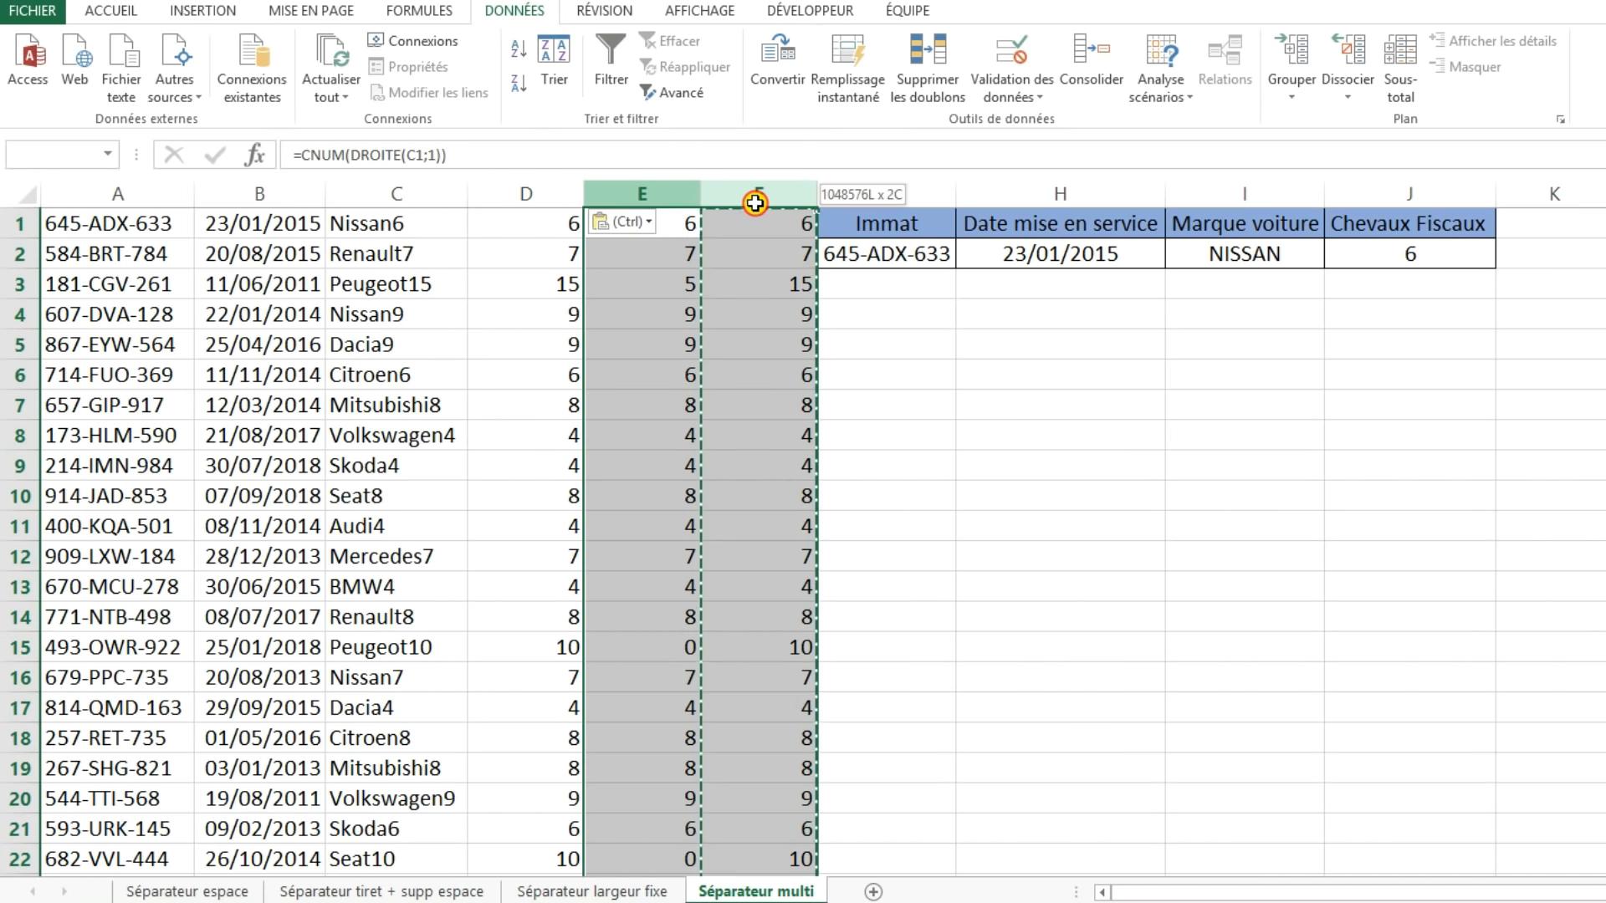
right_click(757, 203)
left_click(817, 387)
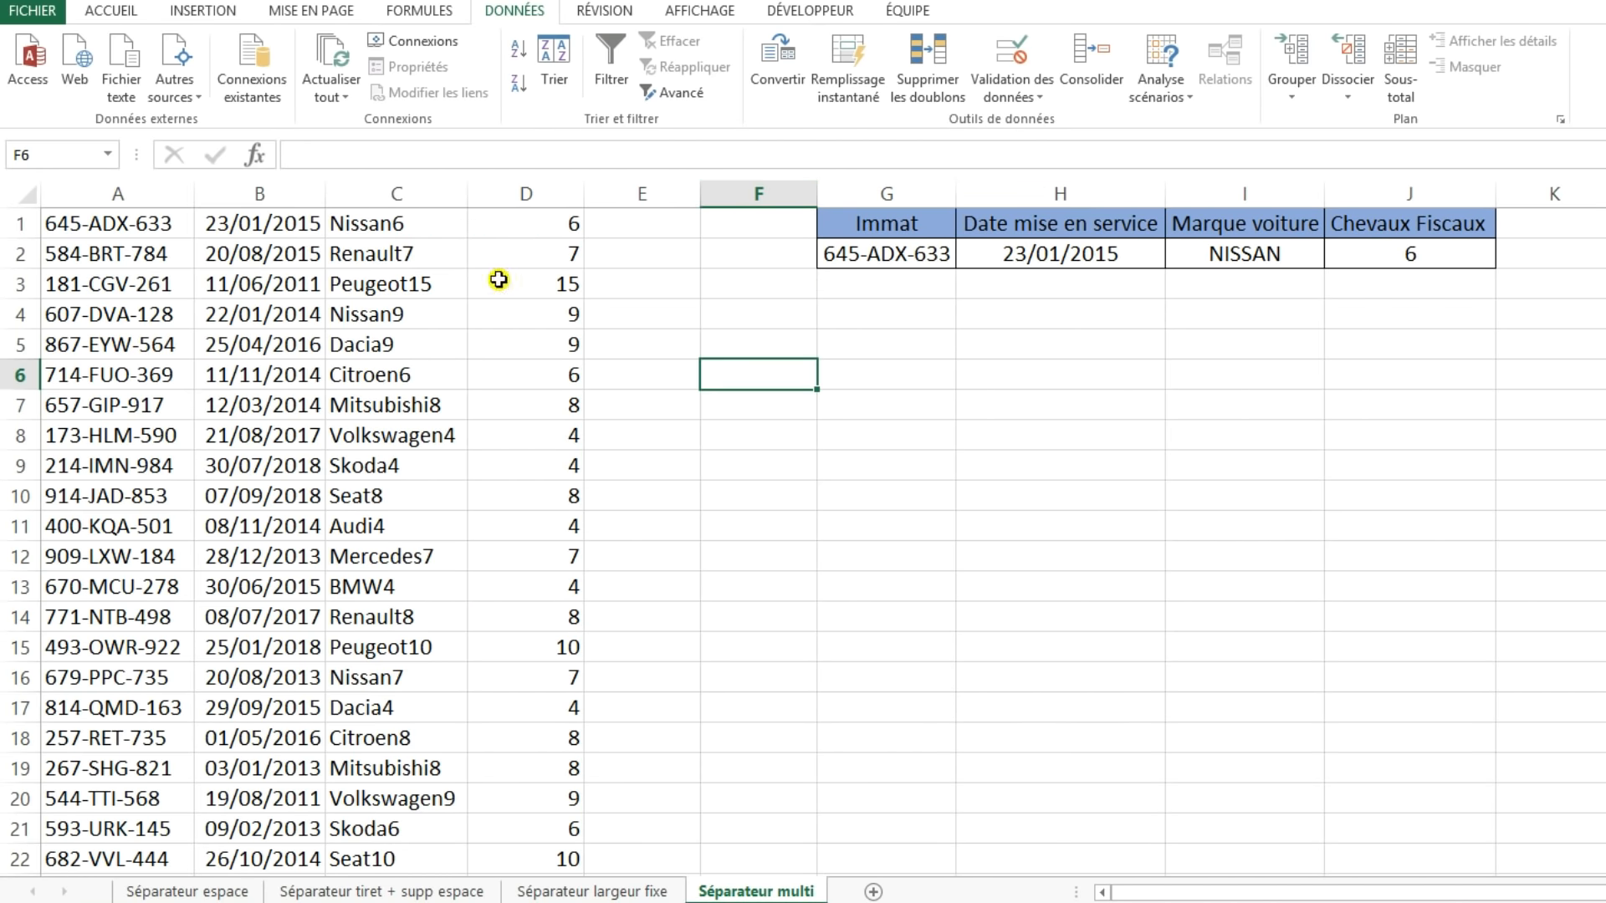
- Compare the combined brand and horsepower entries in column C with the separated horsepower values in column D
left_click_drag(118, 222, 443, 230)
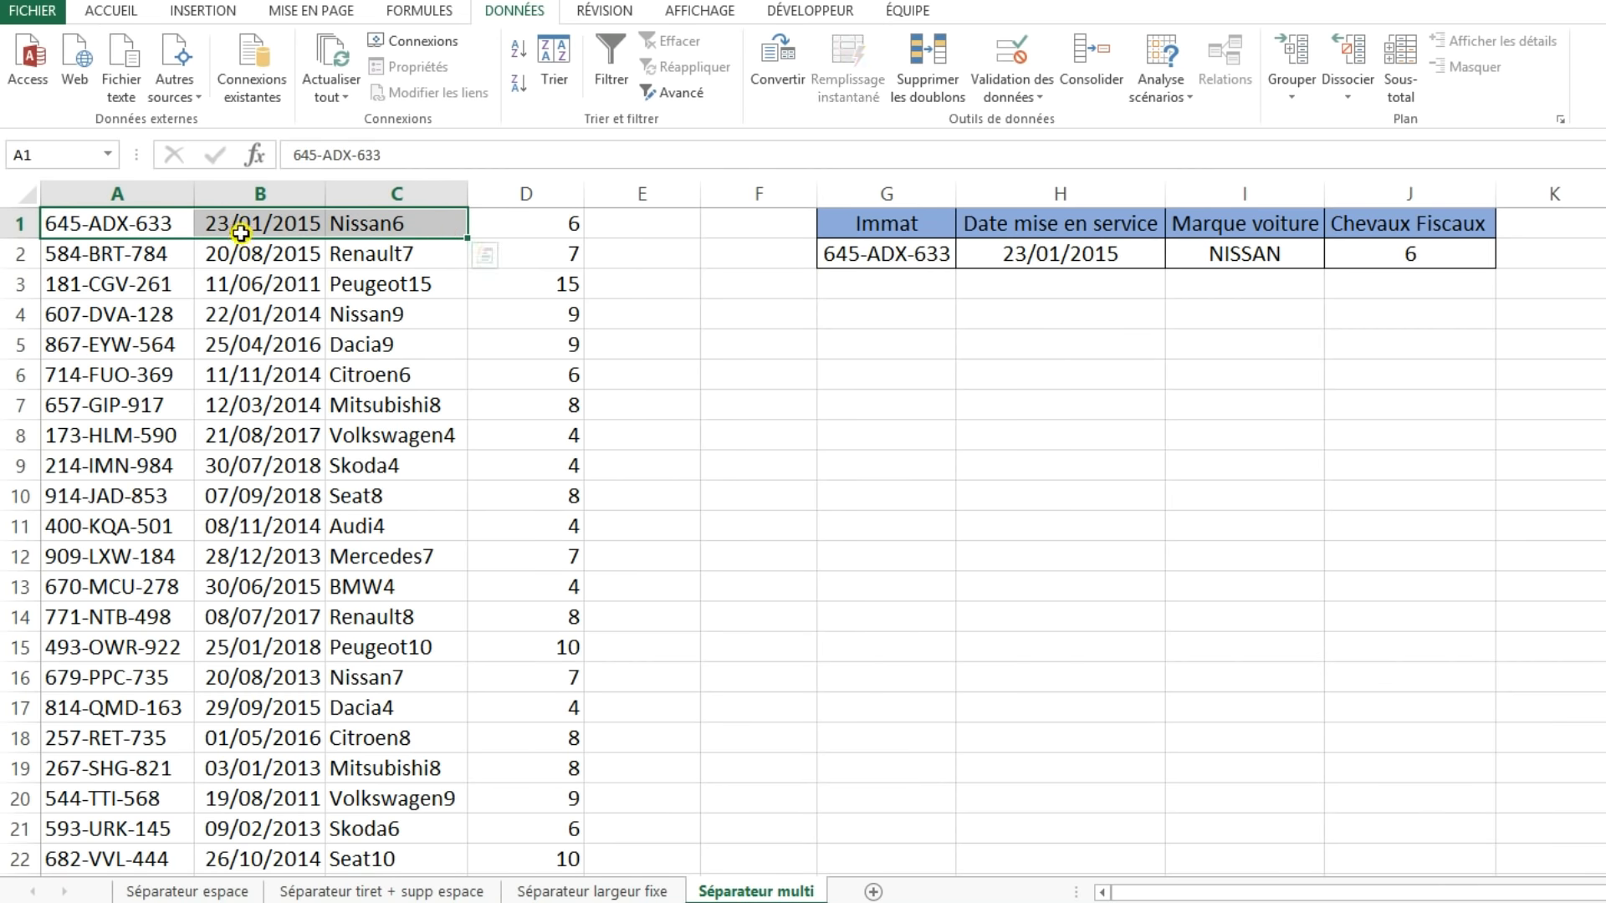
left_click(284, 228)
left_click(398, 225)
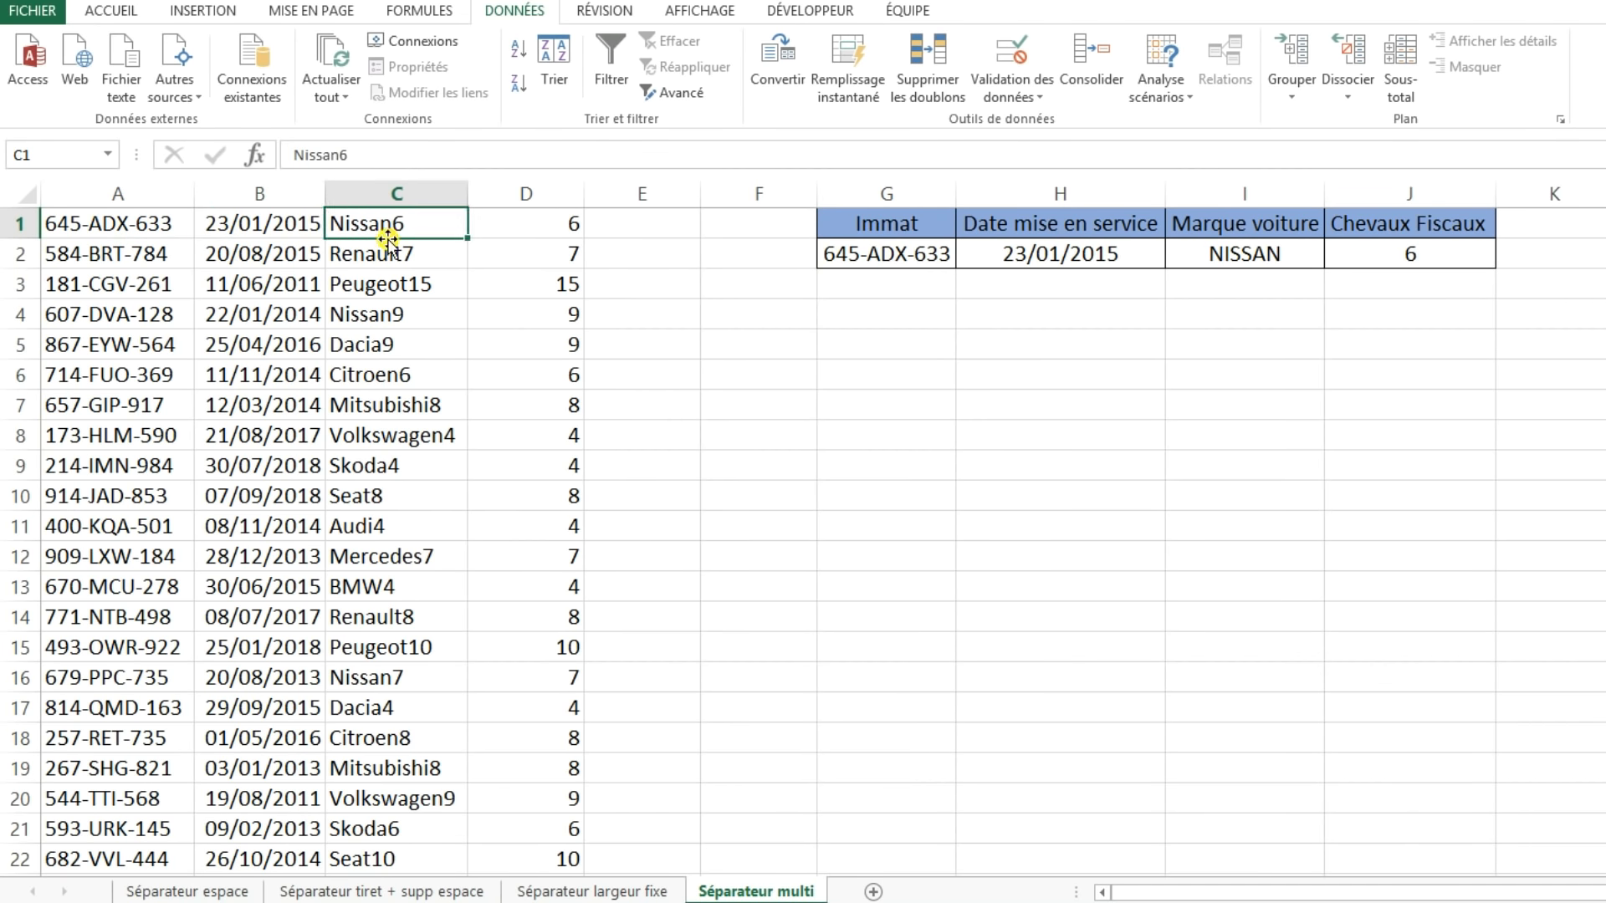
left_click(560, 223)
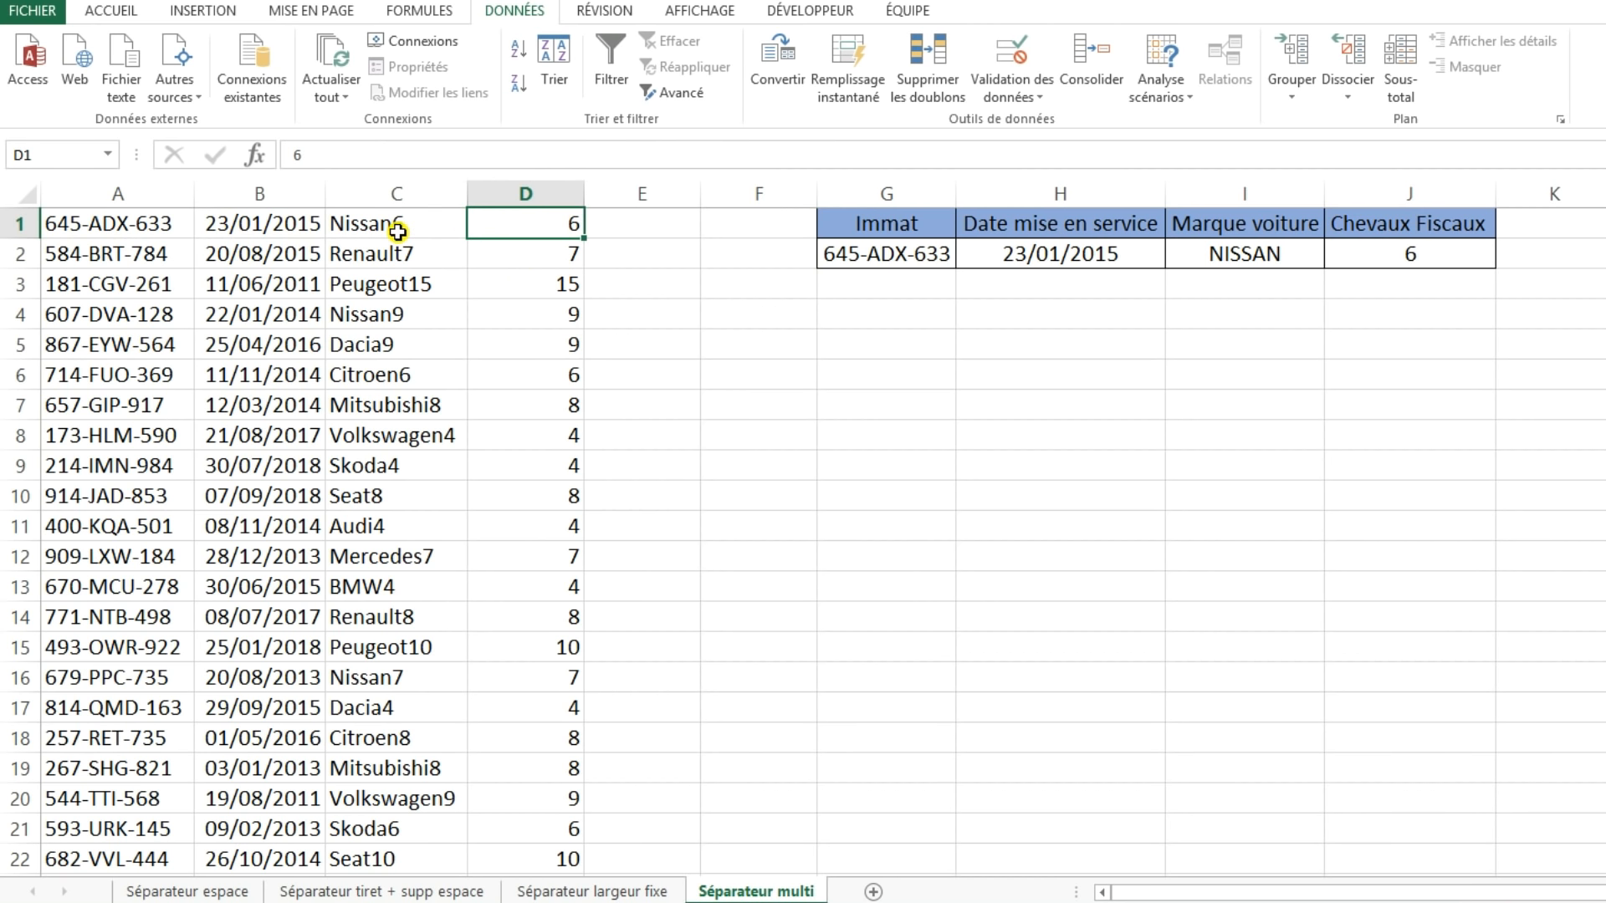
left_click_drag(397, 232, 387, 344)
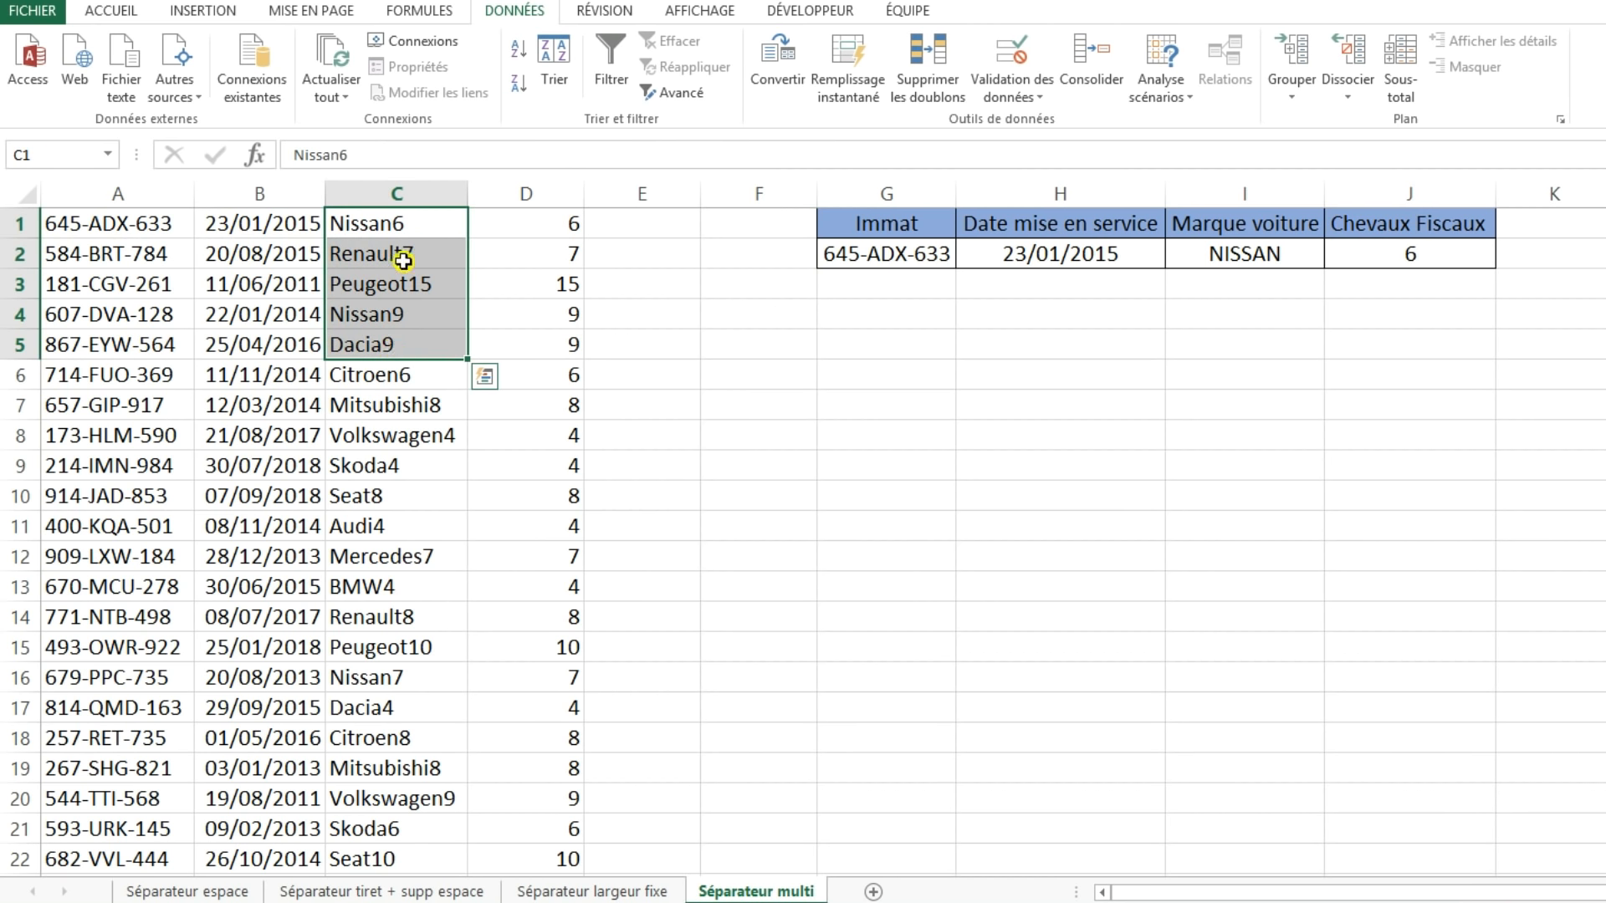
left_click_drag(561, 224, 547, 414)
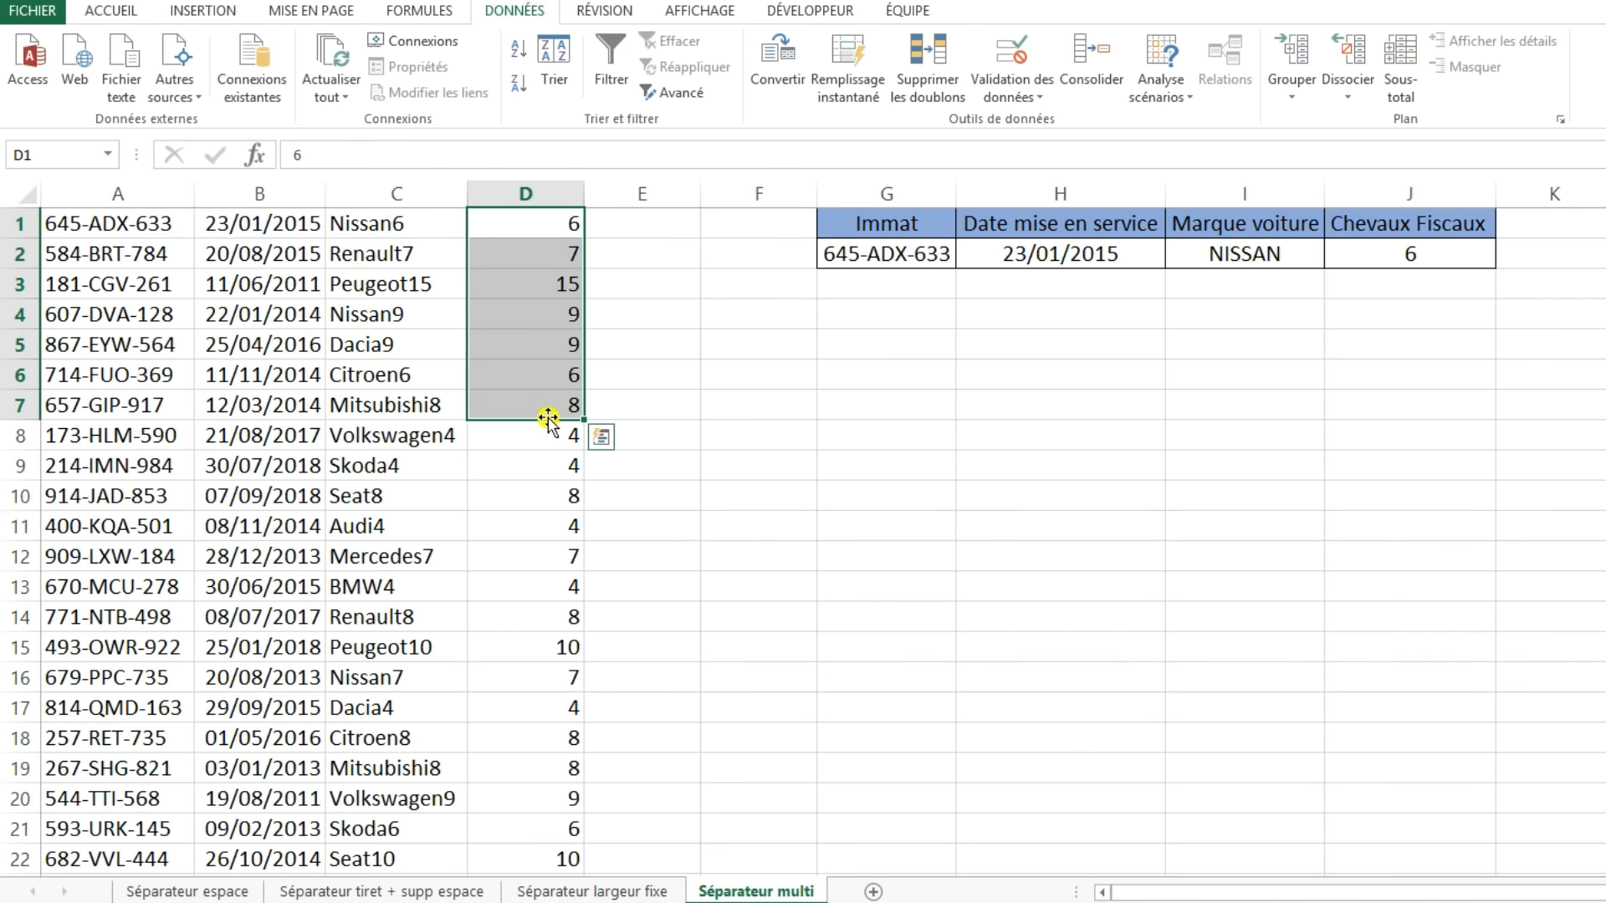
left_click(405, 234)
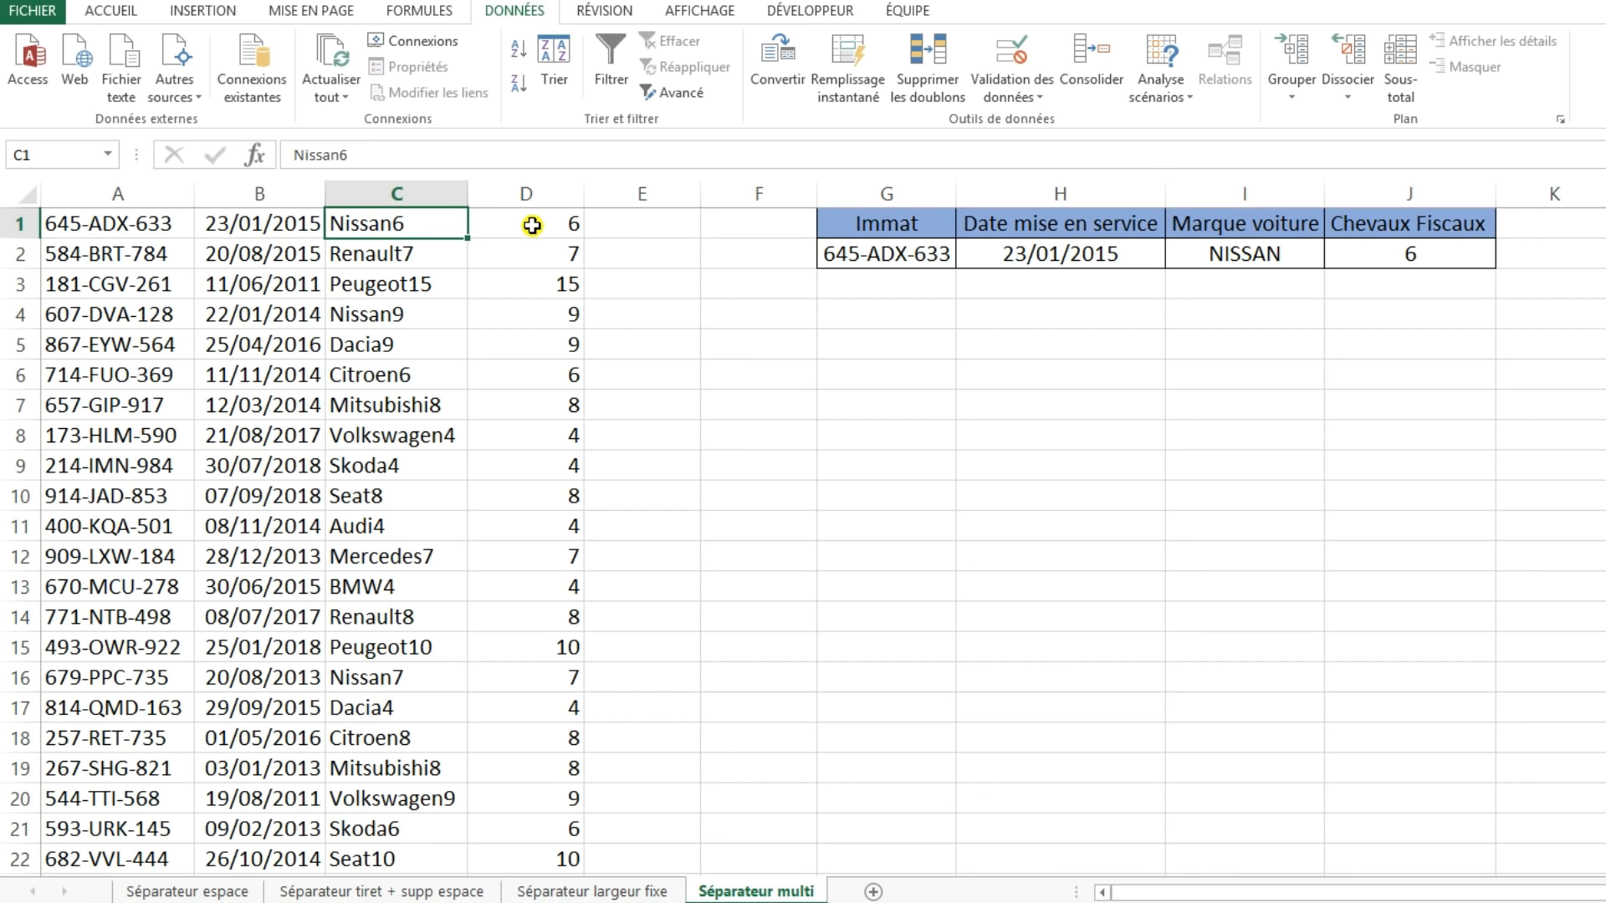
- Enter =GAUCHE(C1;6) in E1 to extract the brand name from the first car entry
left_click(654, 227)
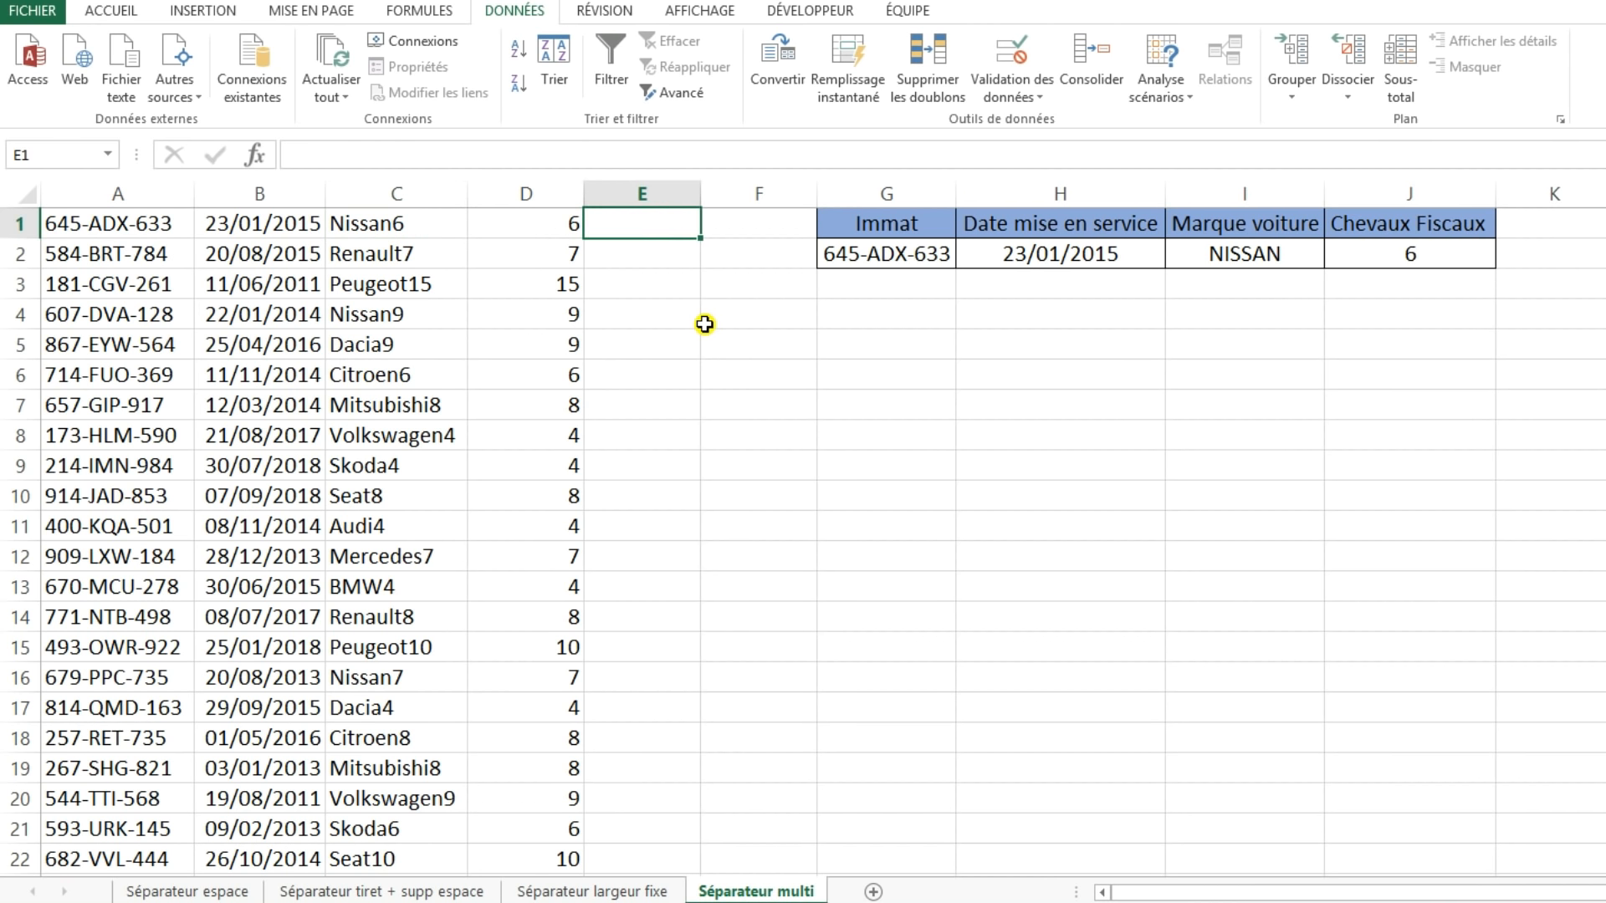
type("=GAUCHE")
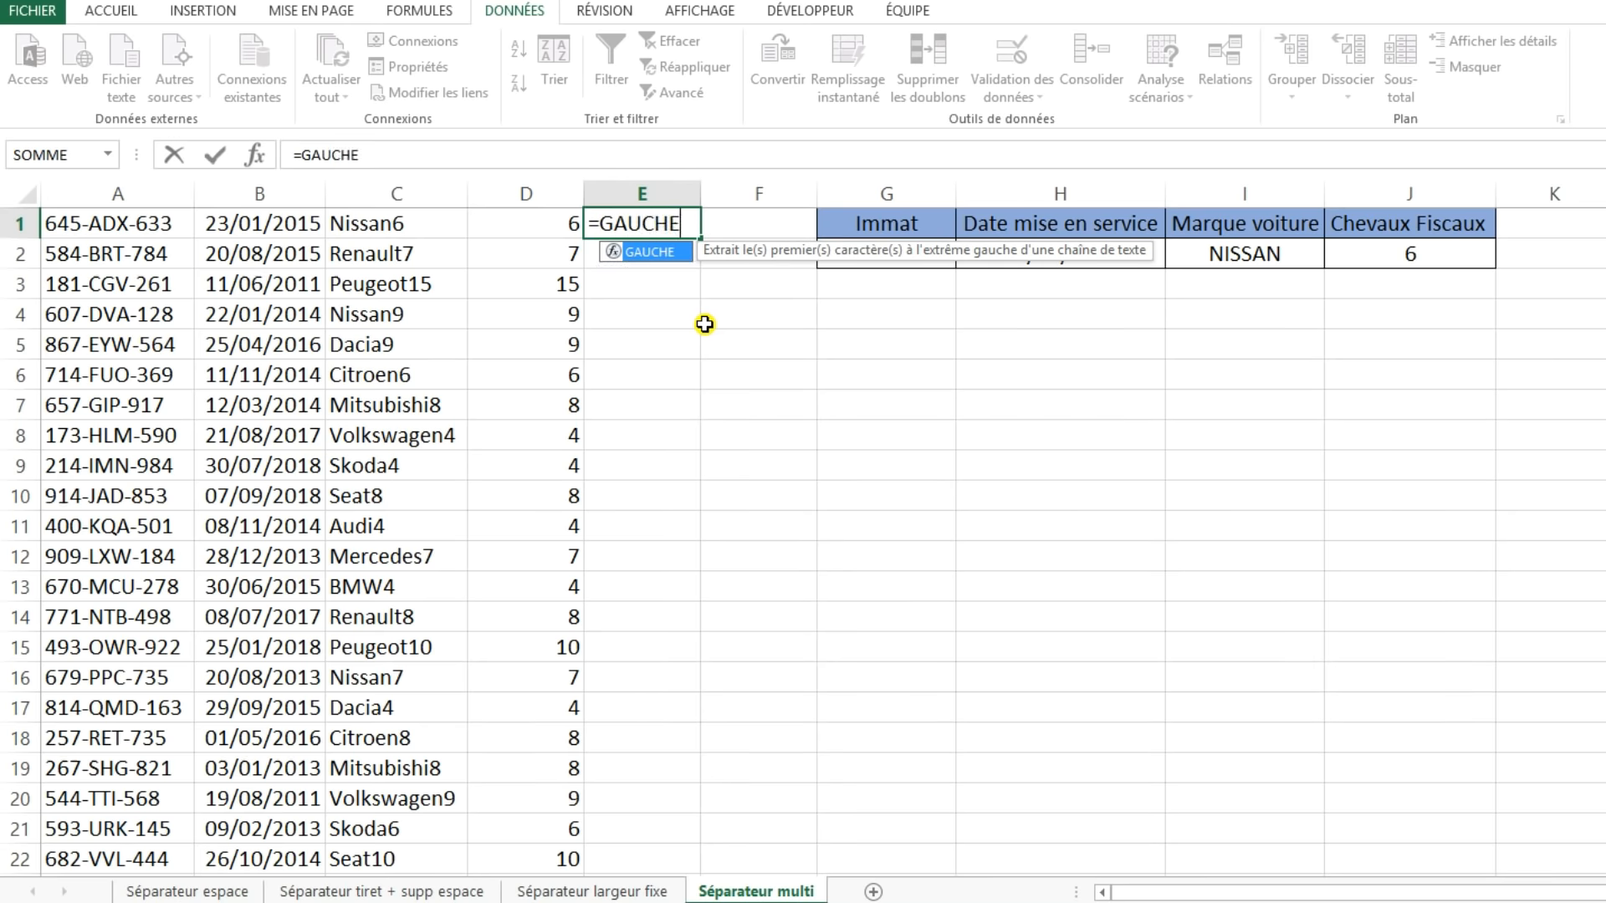
type("(")
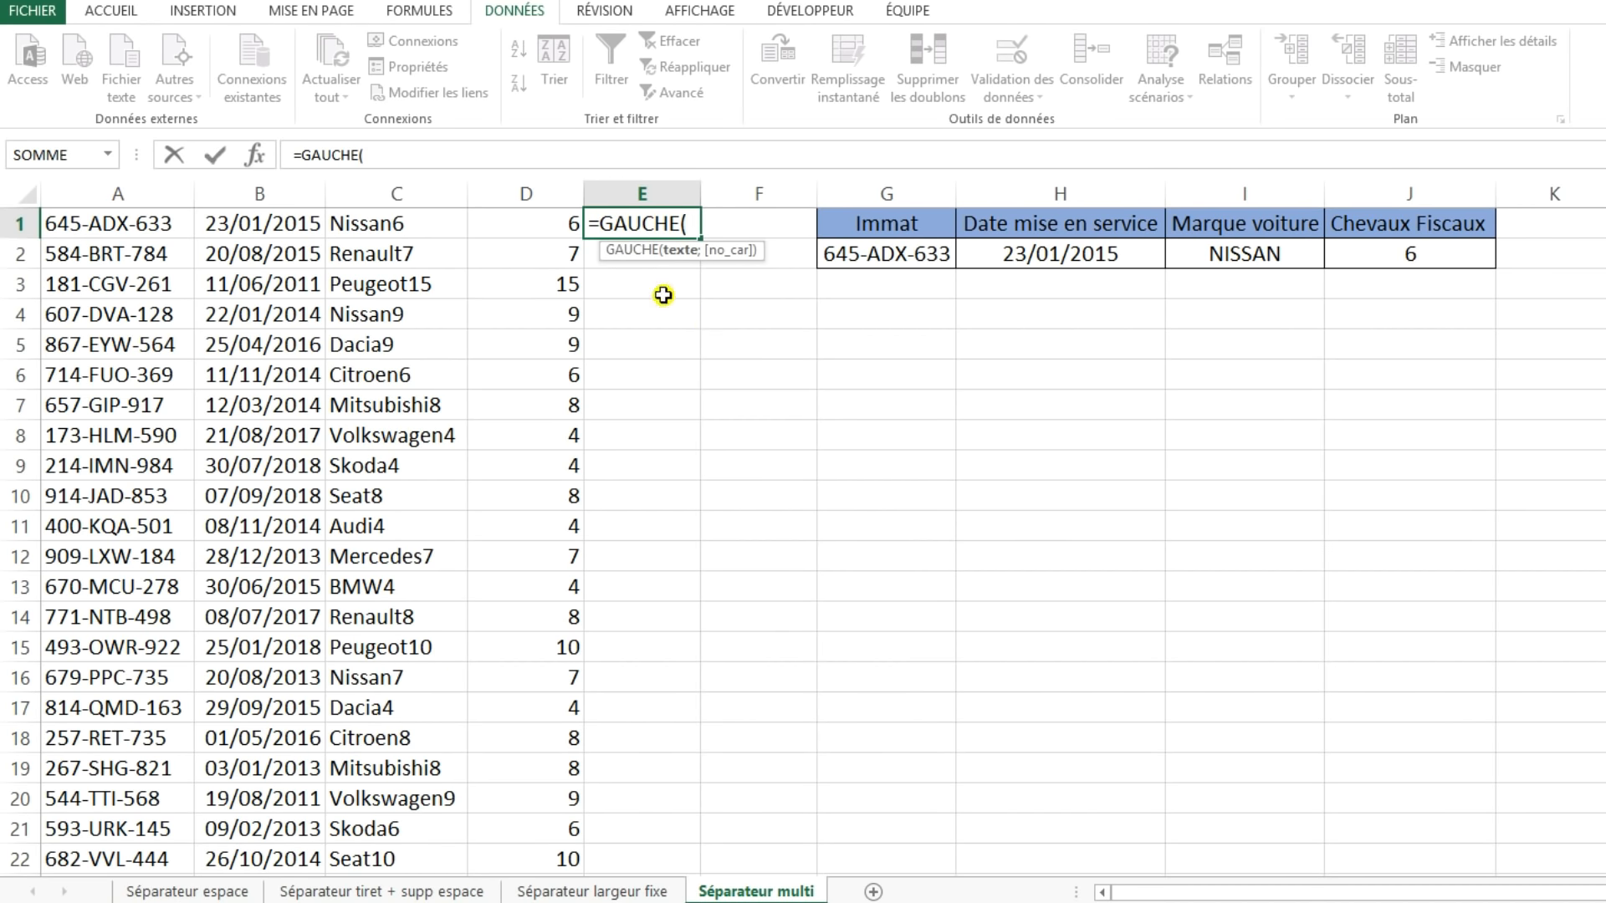
left_click(360, 223)
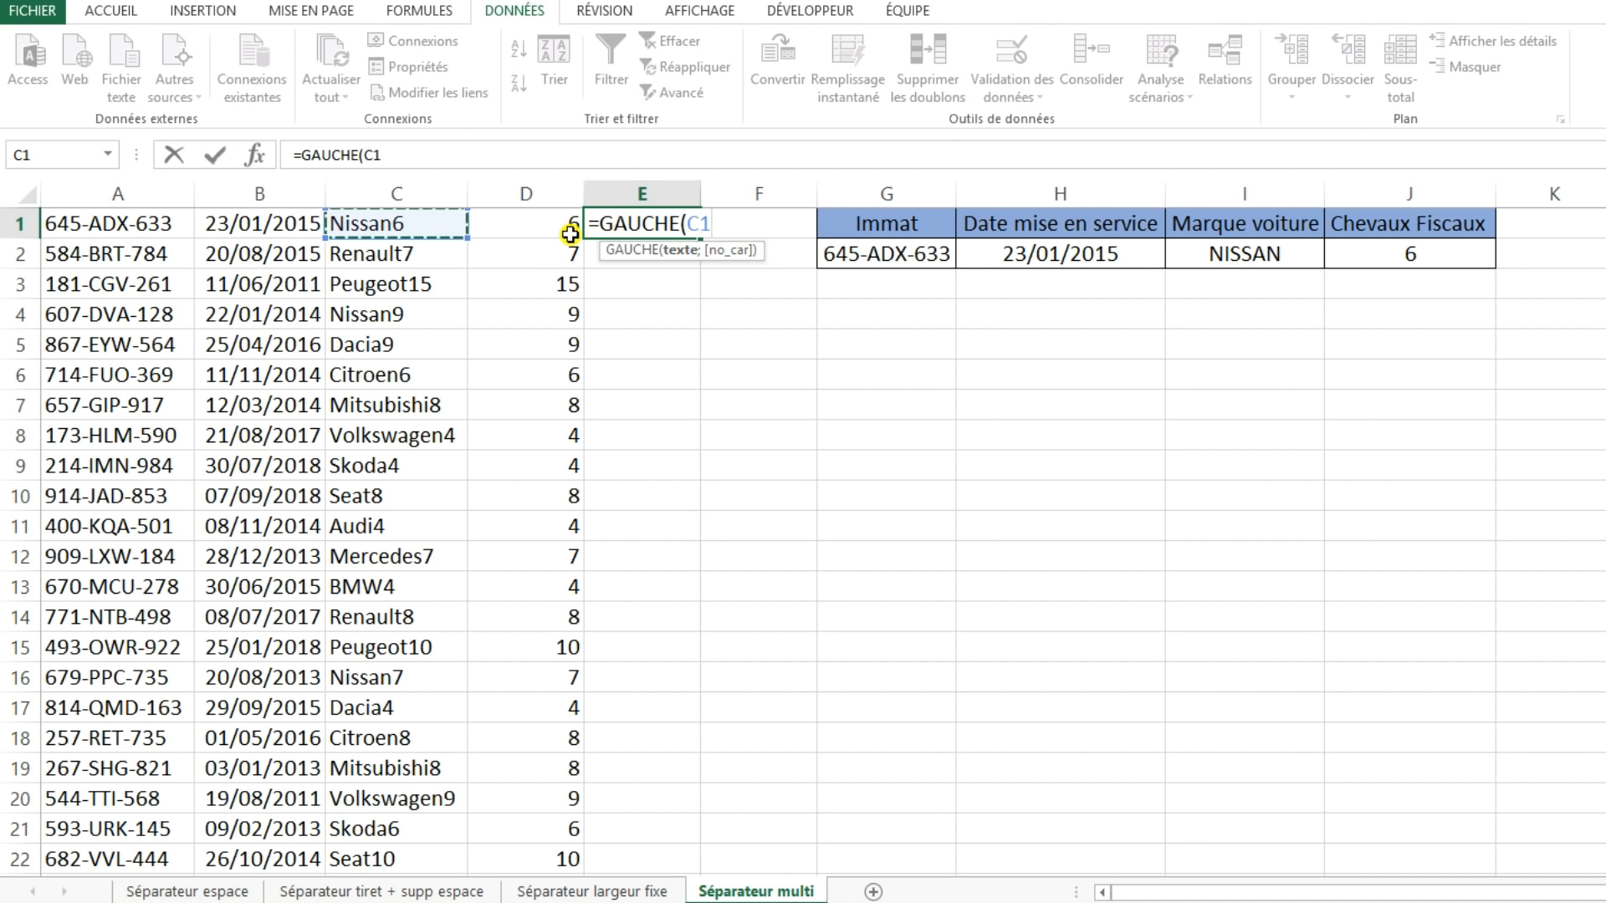
type(";6")
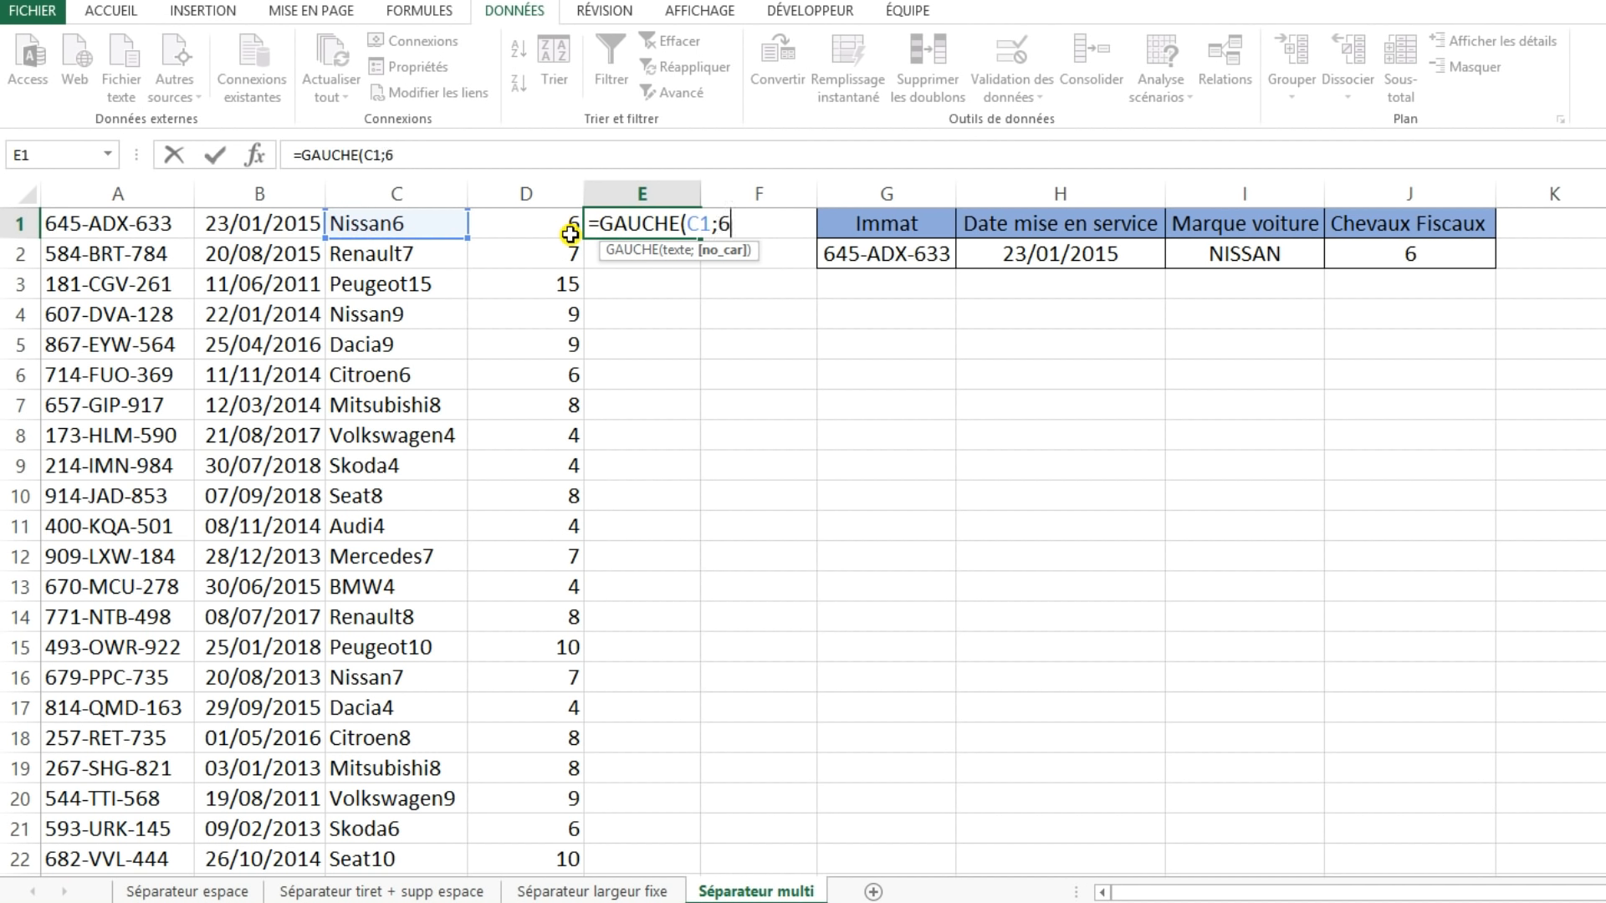
key("Return")
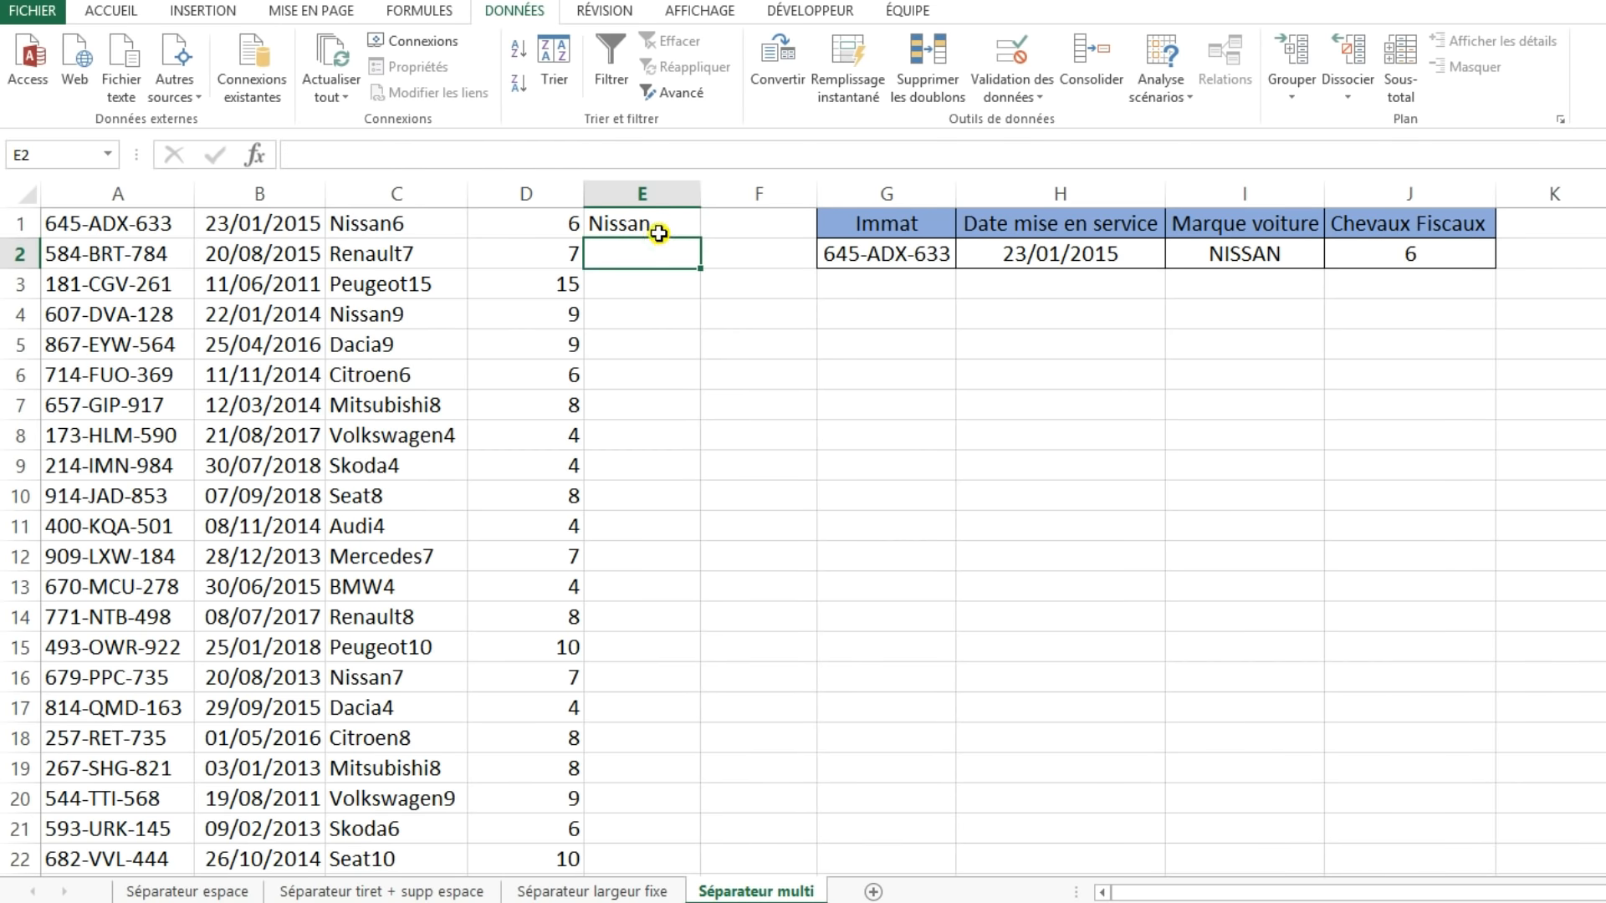
- Replace the E1 formula with =NBCAR(C1) to count the characters of the combined brand and horsepower entry
left_click(399, 222)
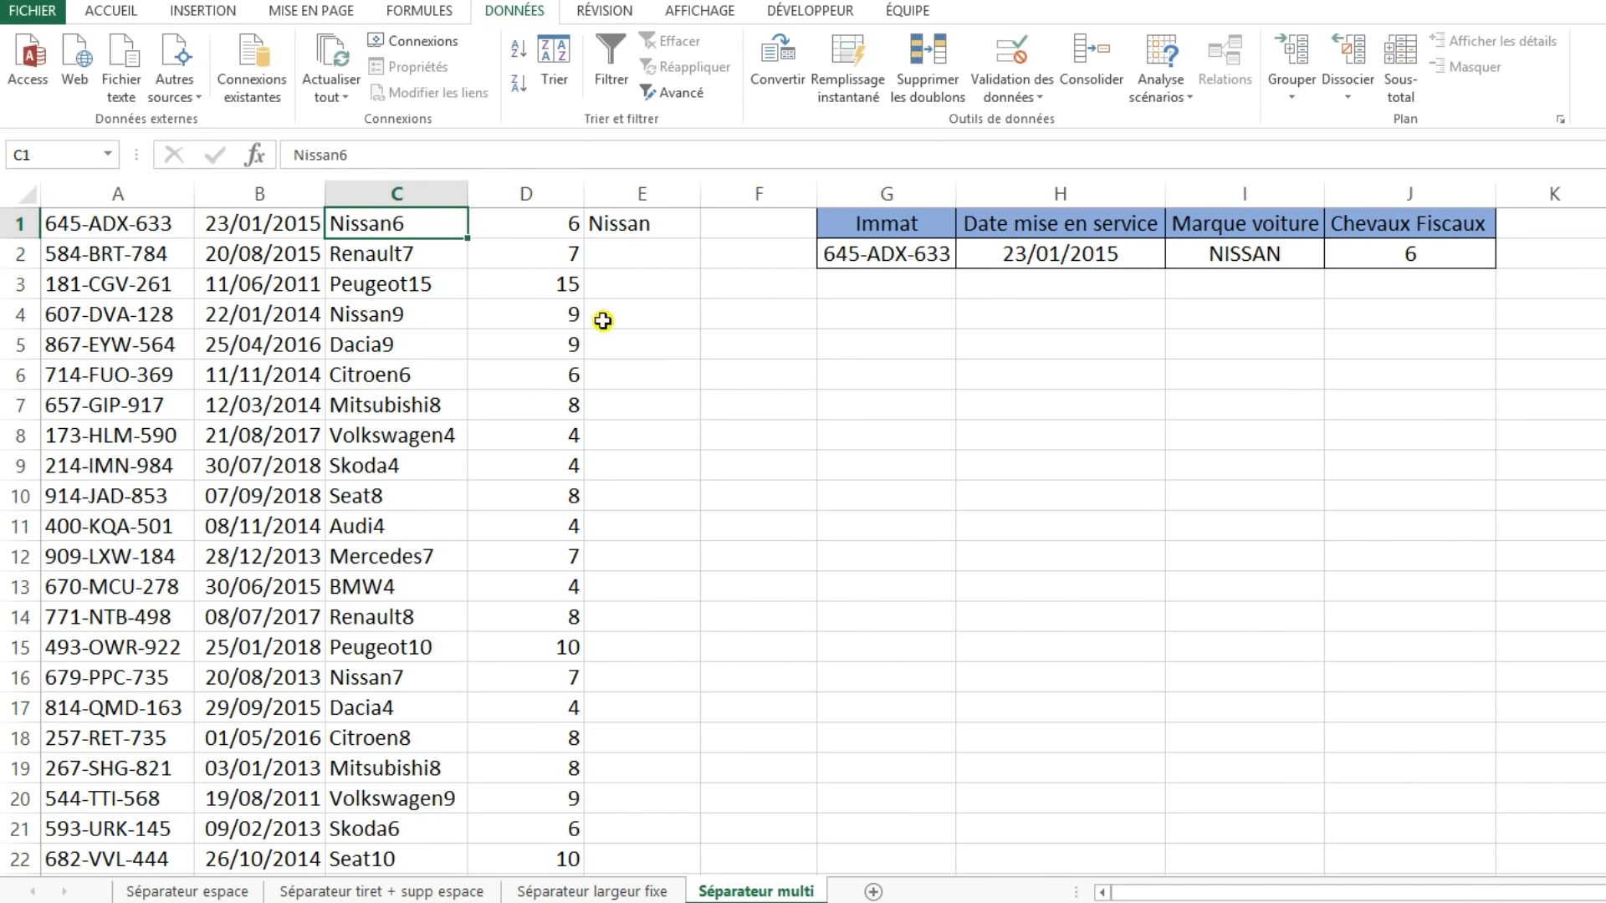
left_click(552, 227)
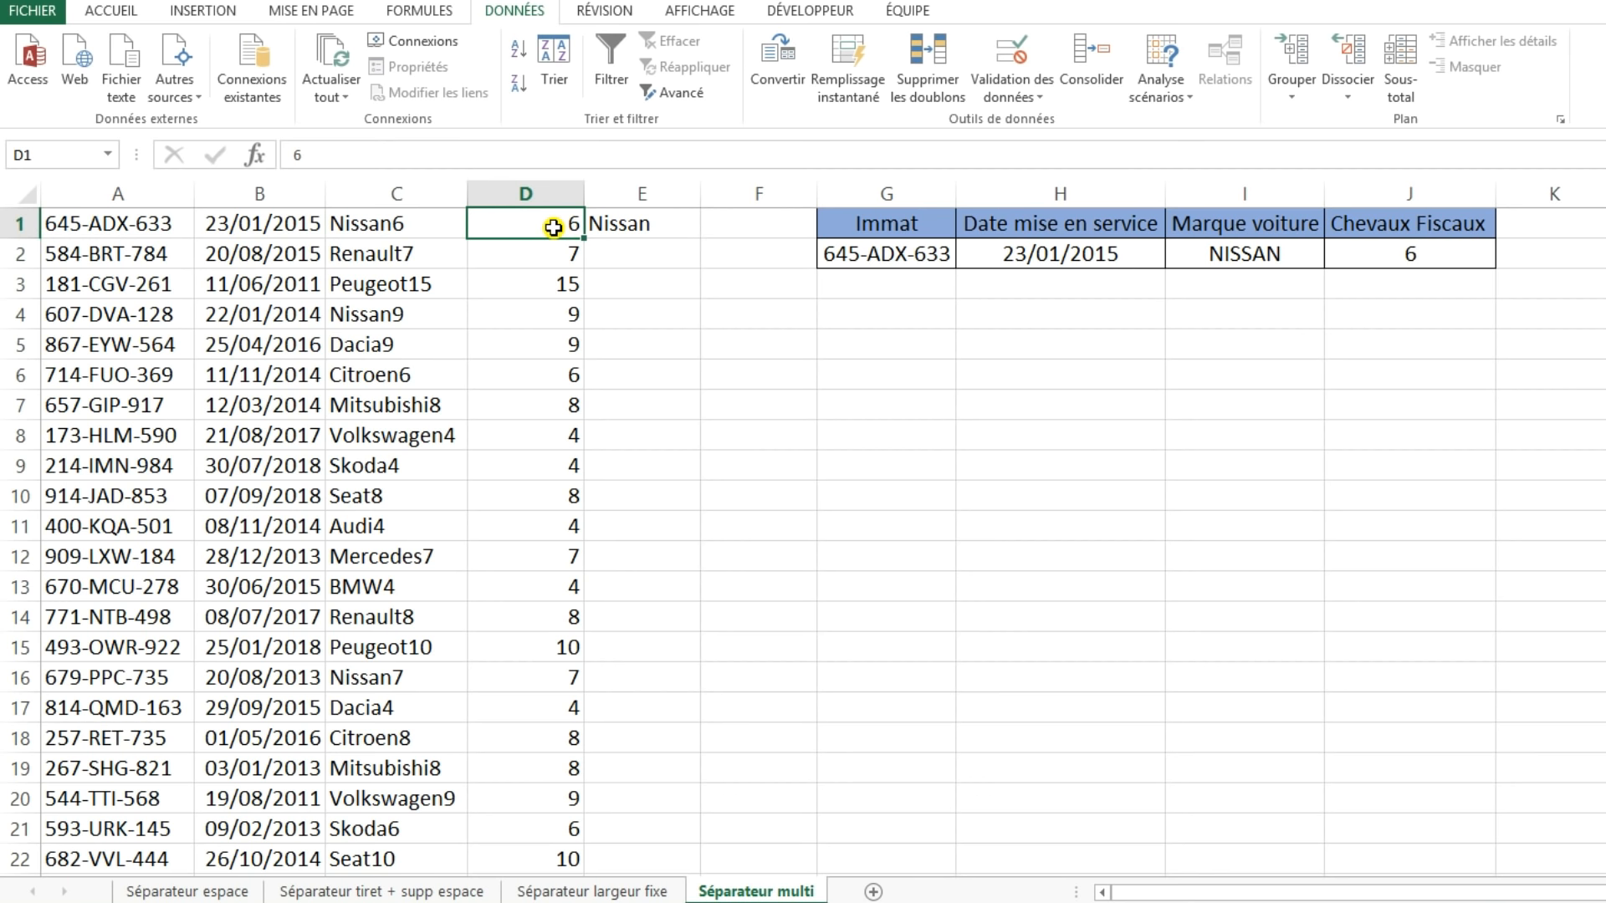
left_click(668, 228)
type("=NB")
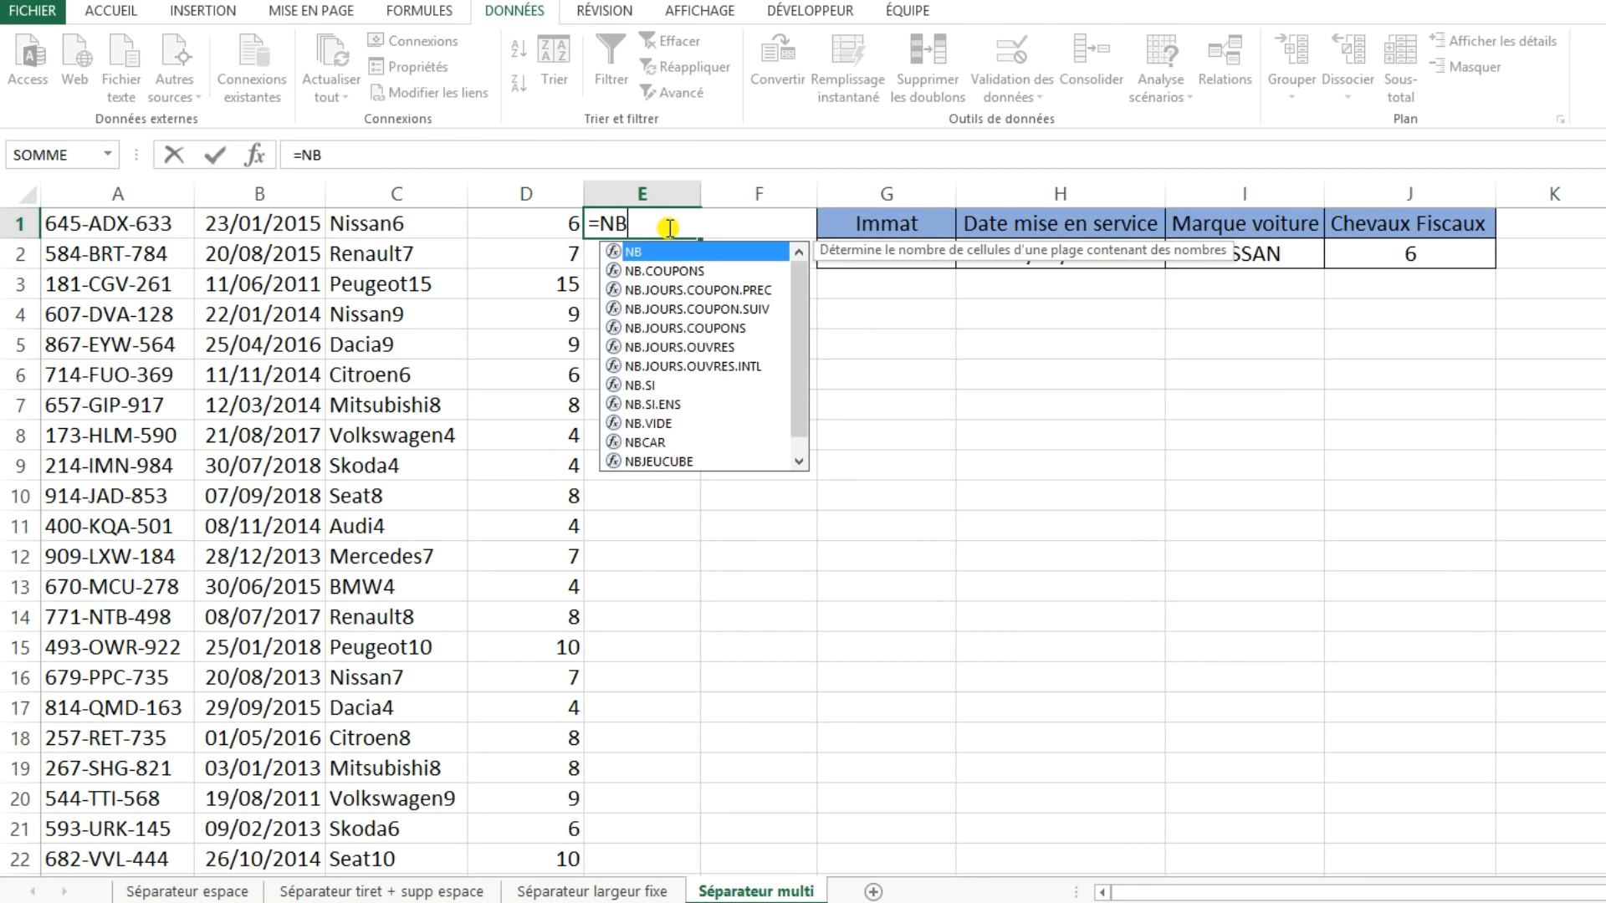
left_click(663, 443)
double_click(664, 443)
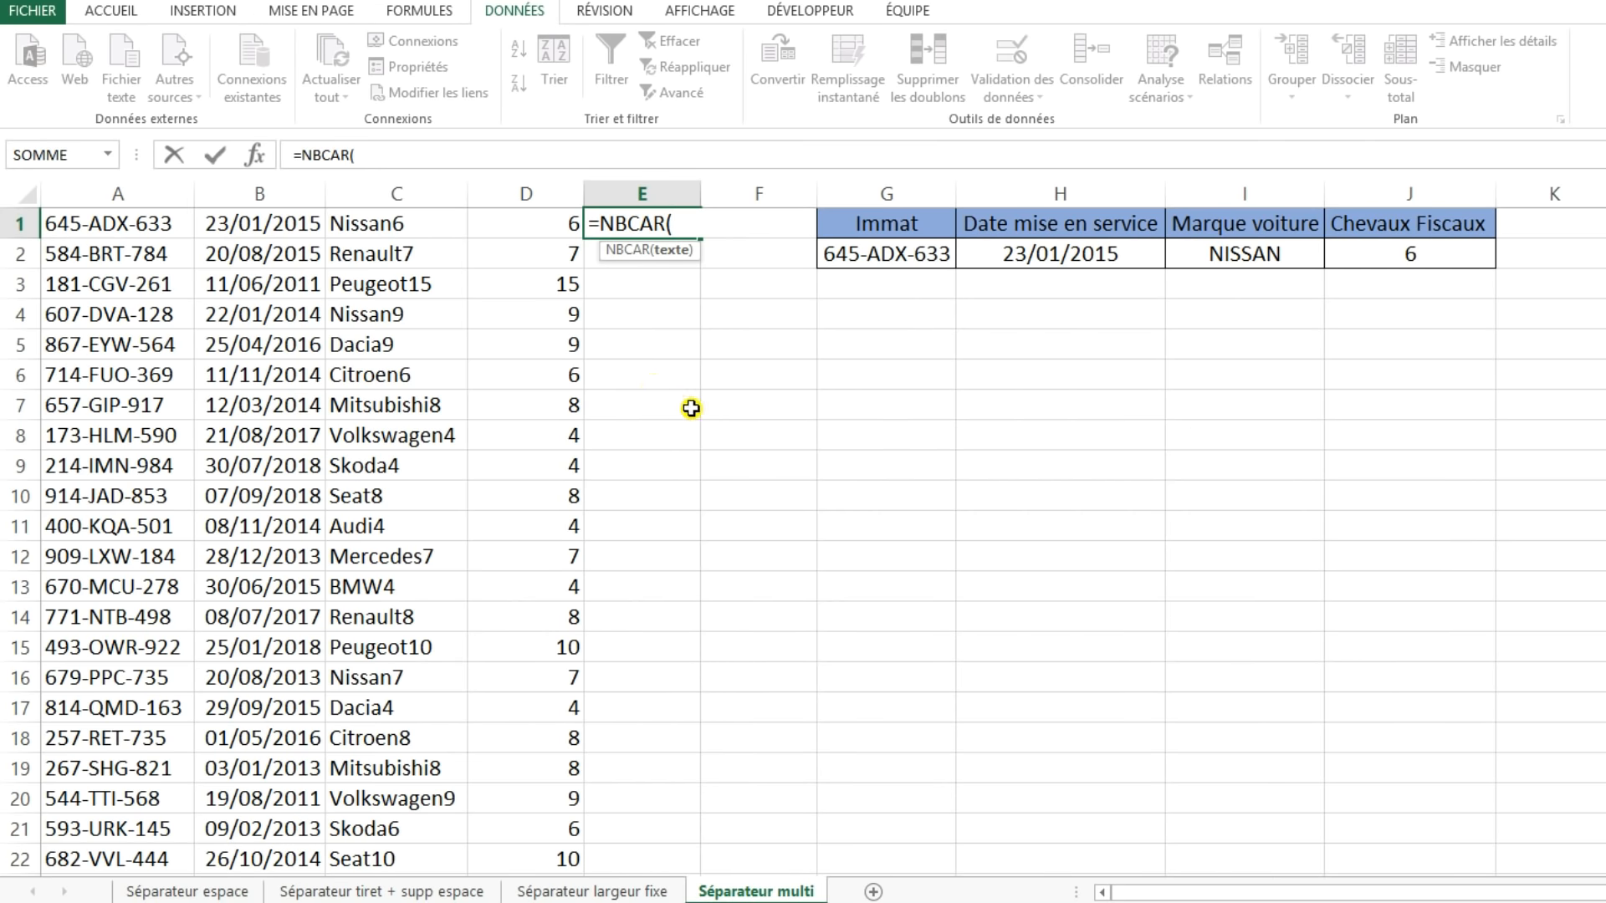
left_click(405, 227)
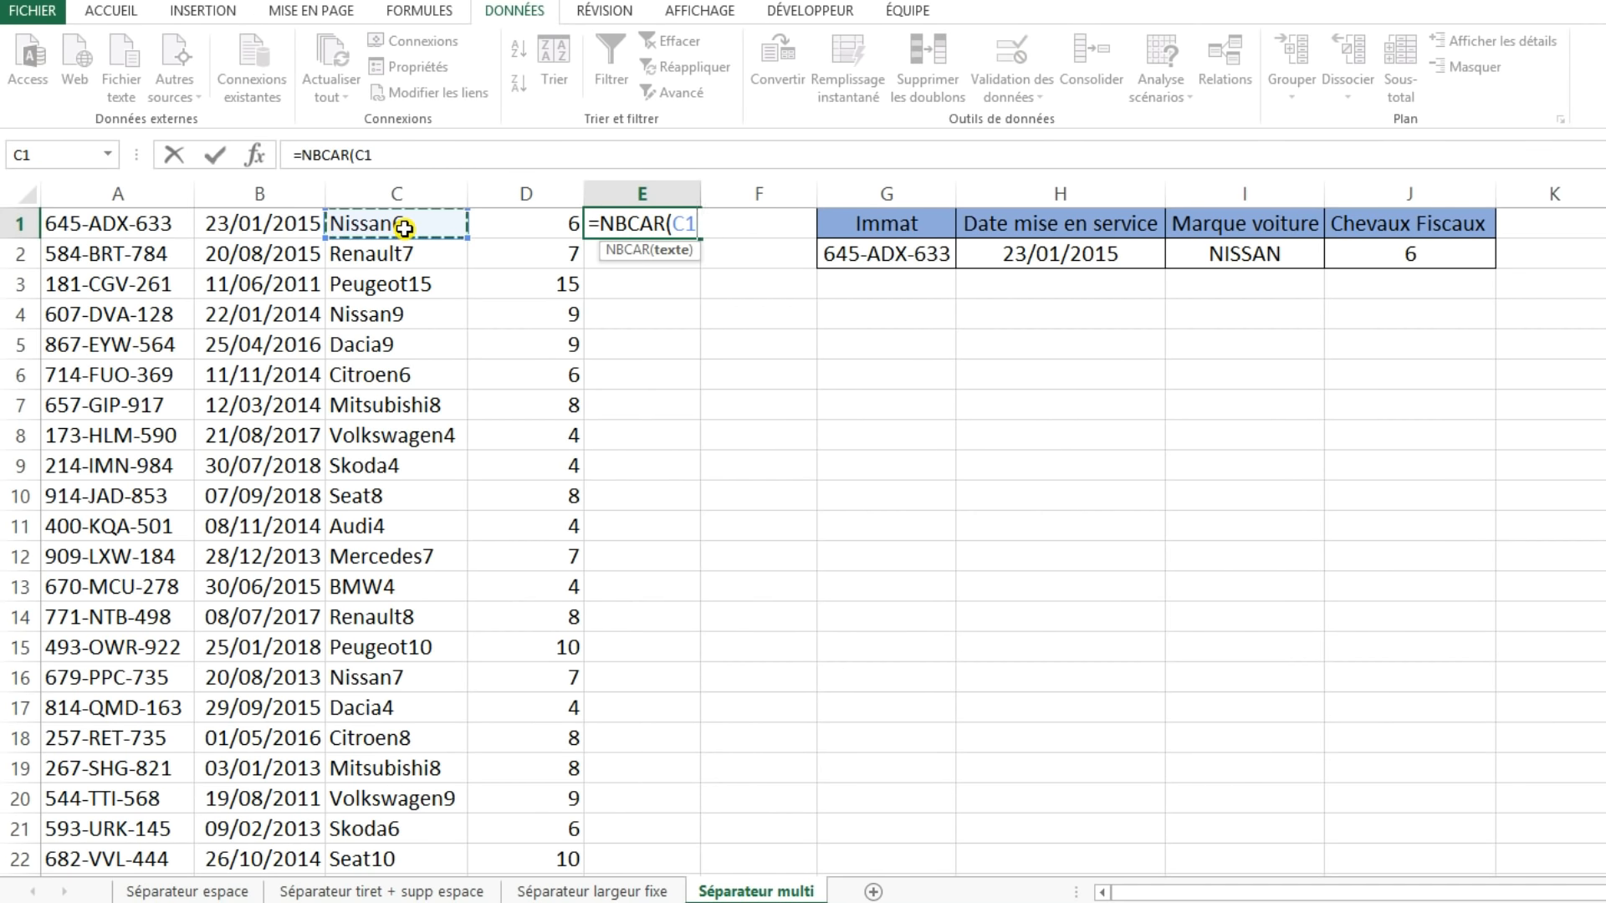
type(")")
key("Return")
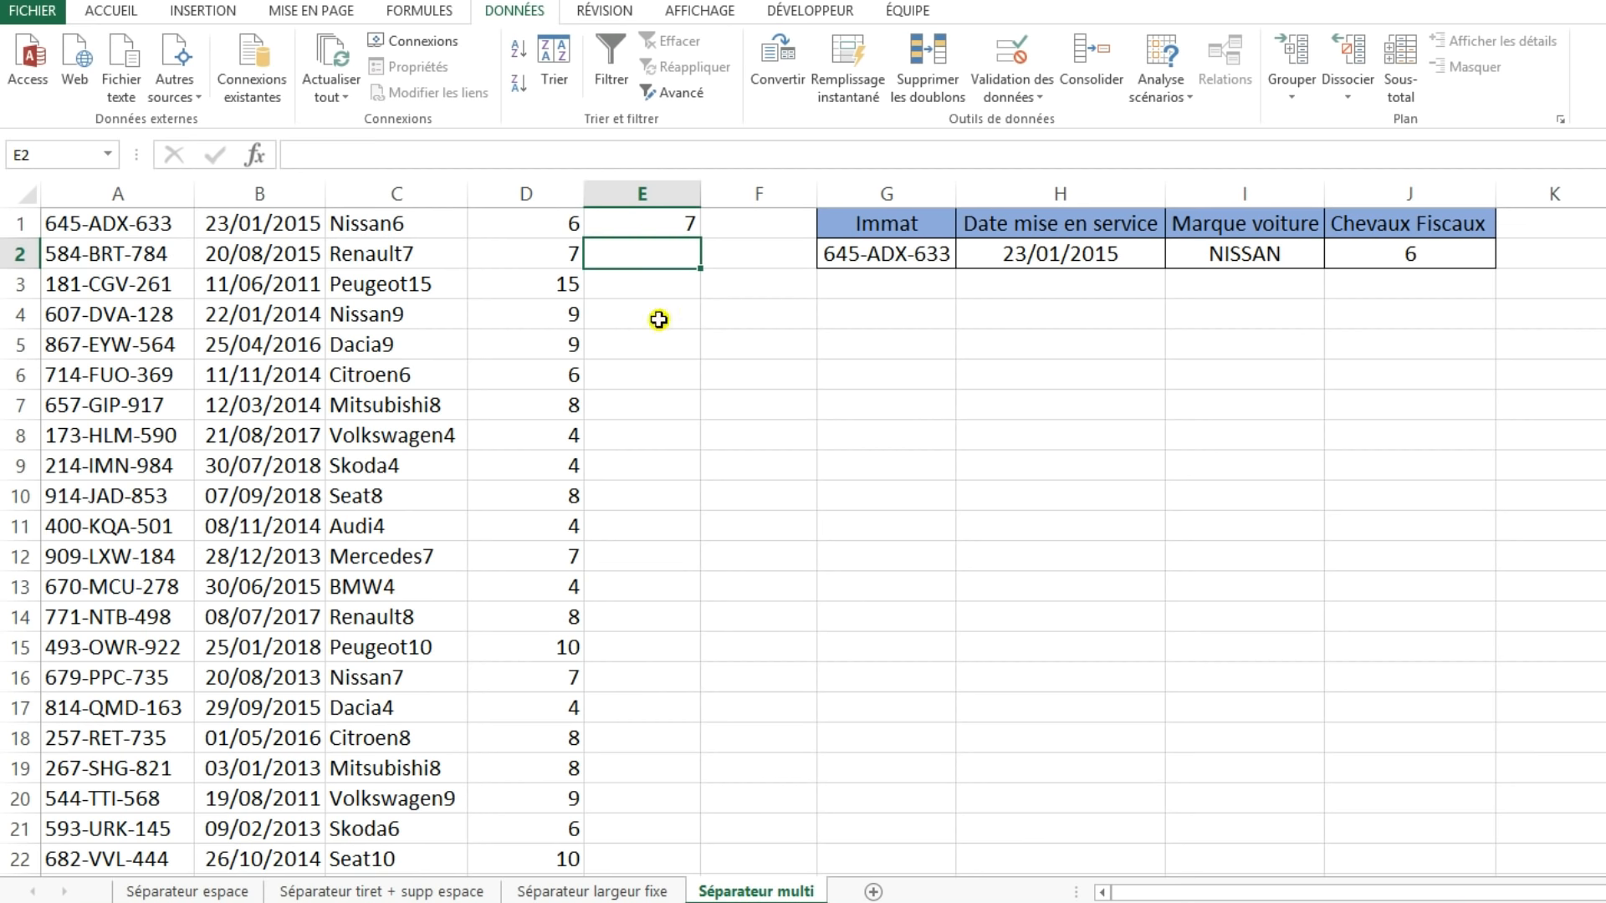
- Copy the NBCAR formula from E1 into F1 to count the characters of the horsepower value in D1
left_click(691, 222)
left_click_drag(701, 239, 764, 238)
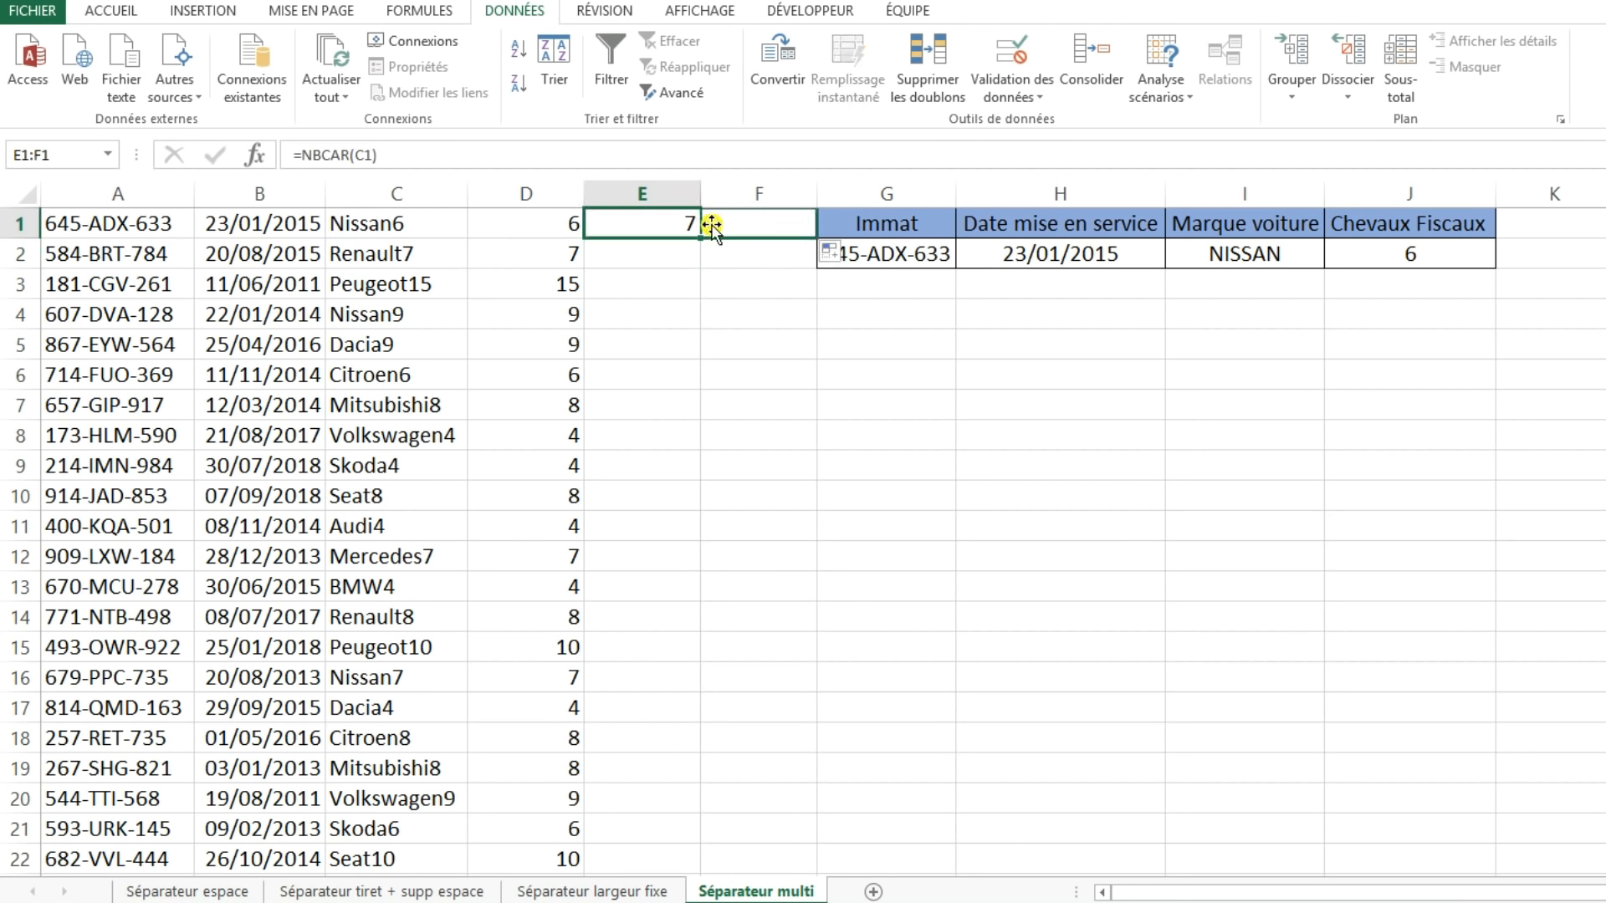
left_click(549, 223)
left_click(766, 224)
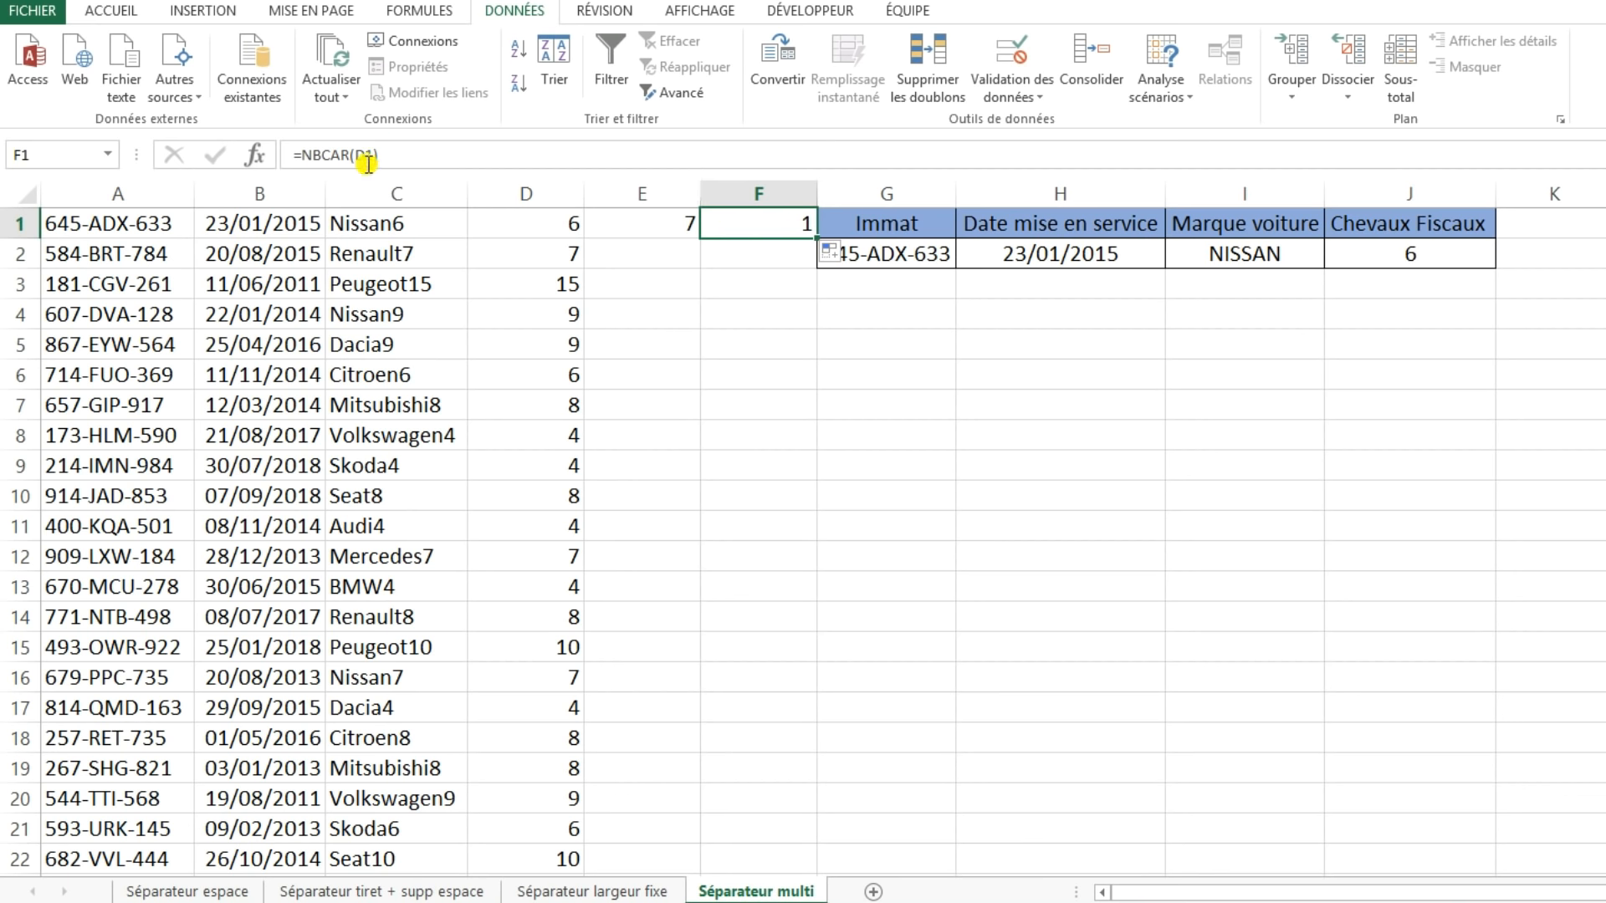
- Delete the two NBCAR test formulas in E1 and F1
left_click(667, 227)
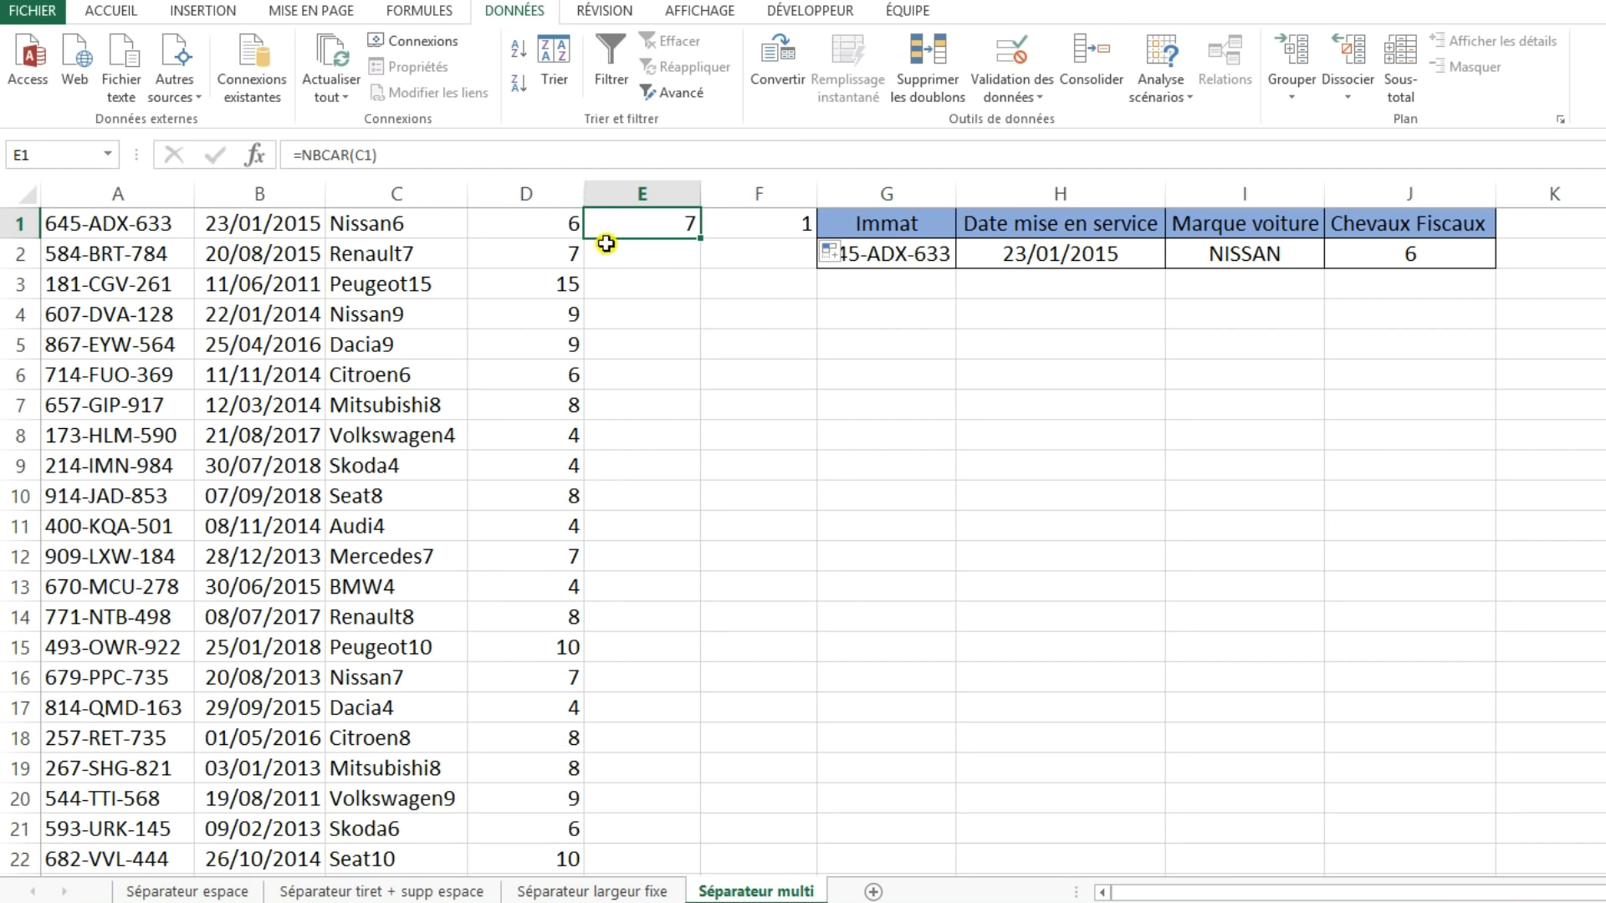
key("Right")
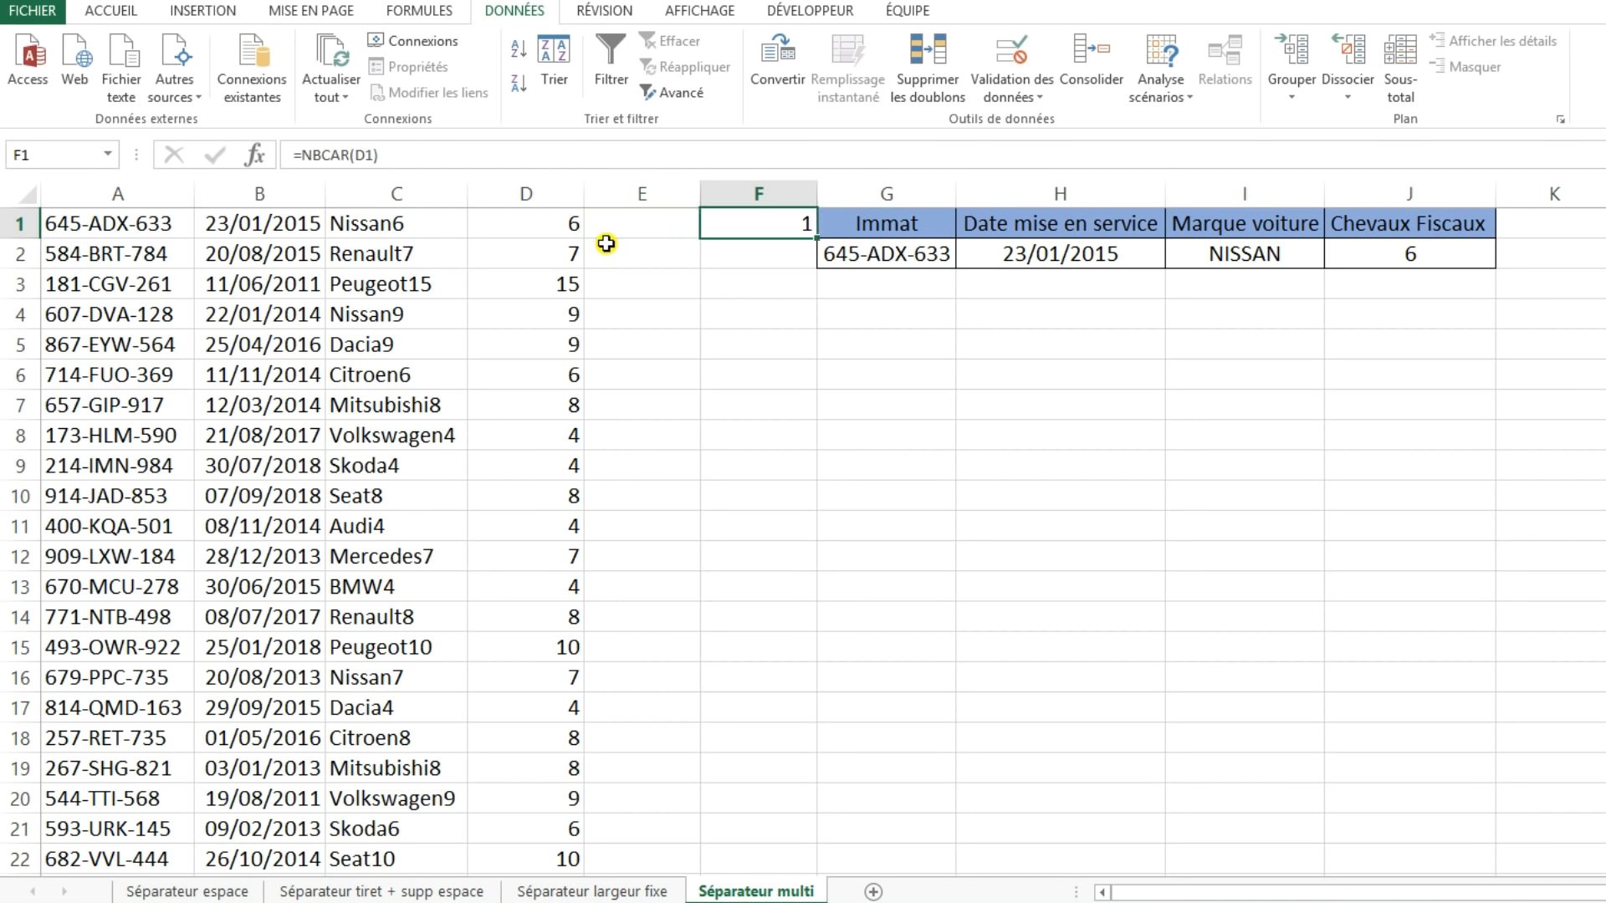
key("Delete")
key("Return")
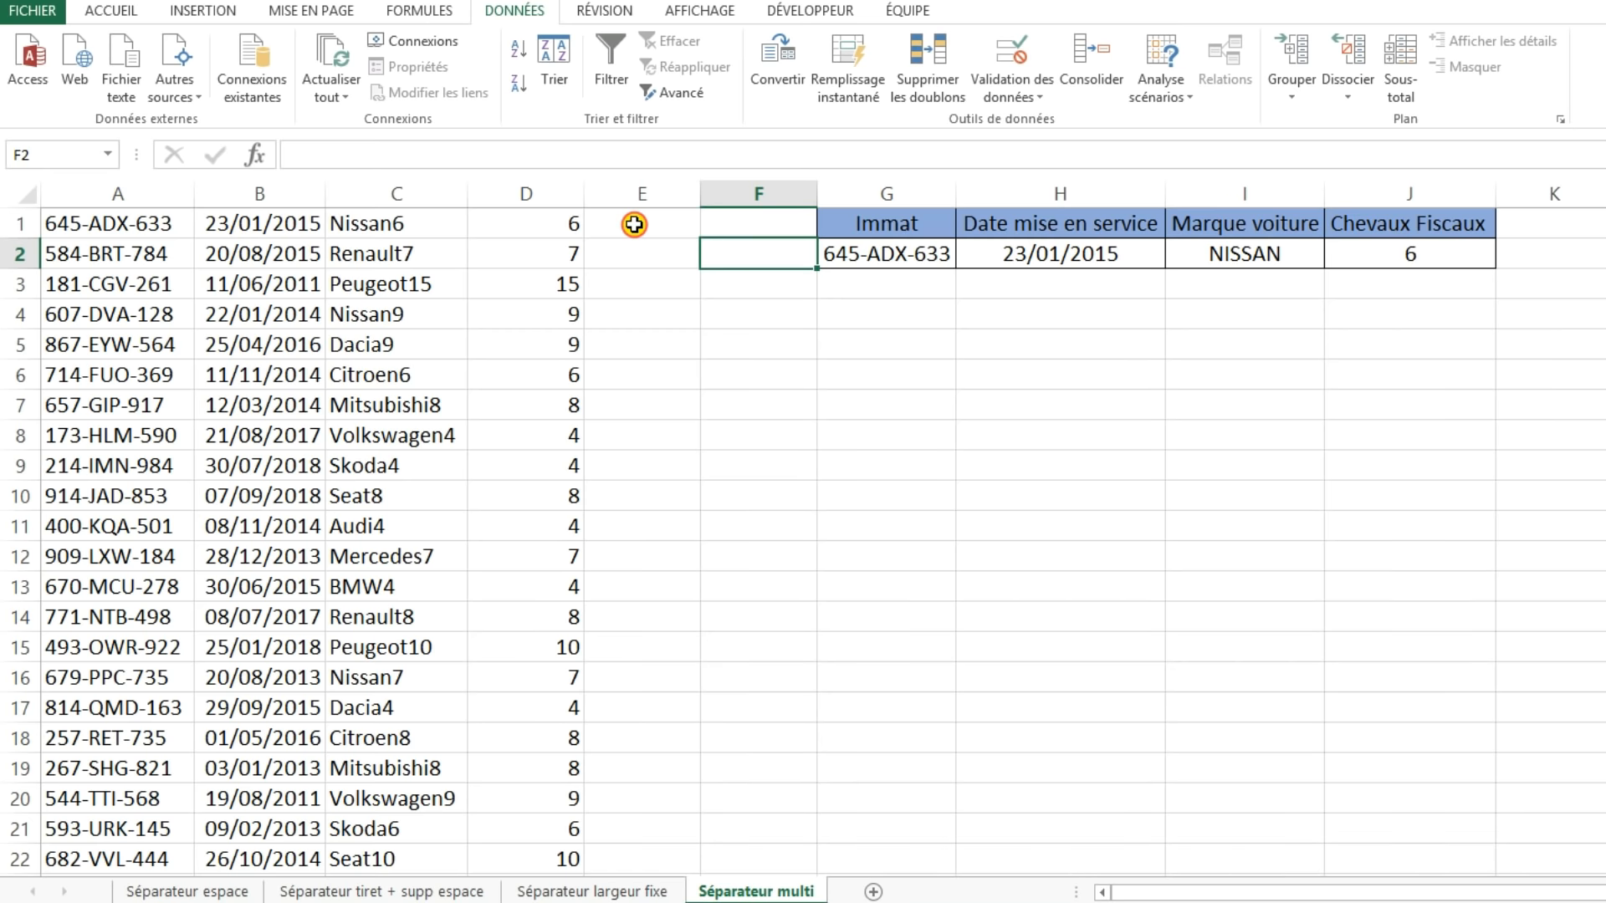
- Enter =GAUCHE(C1;NBCAR(C1)-NBCAR(D1)) in E1 to extract the brand name without the horsepower digits
left_click(635, 223)
type("=GAUC")
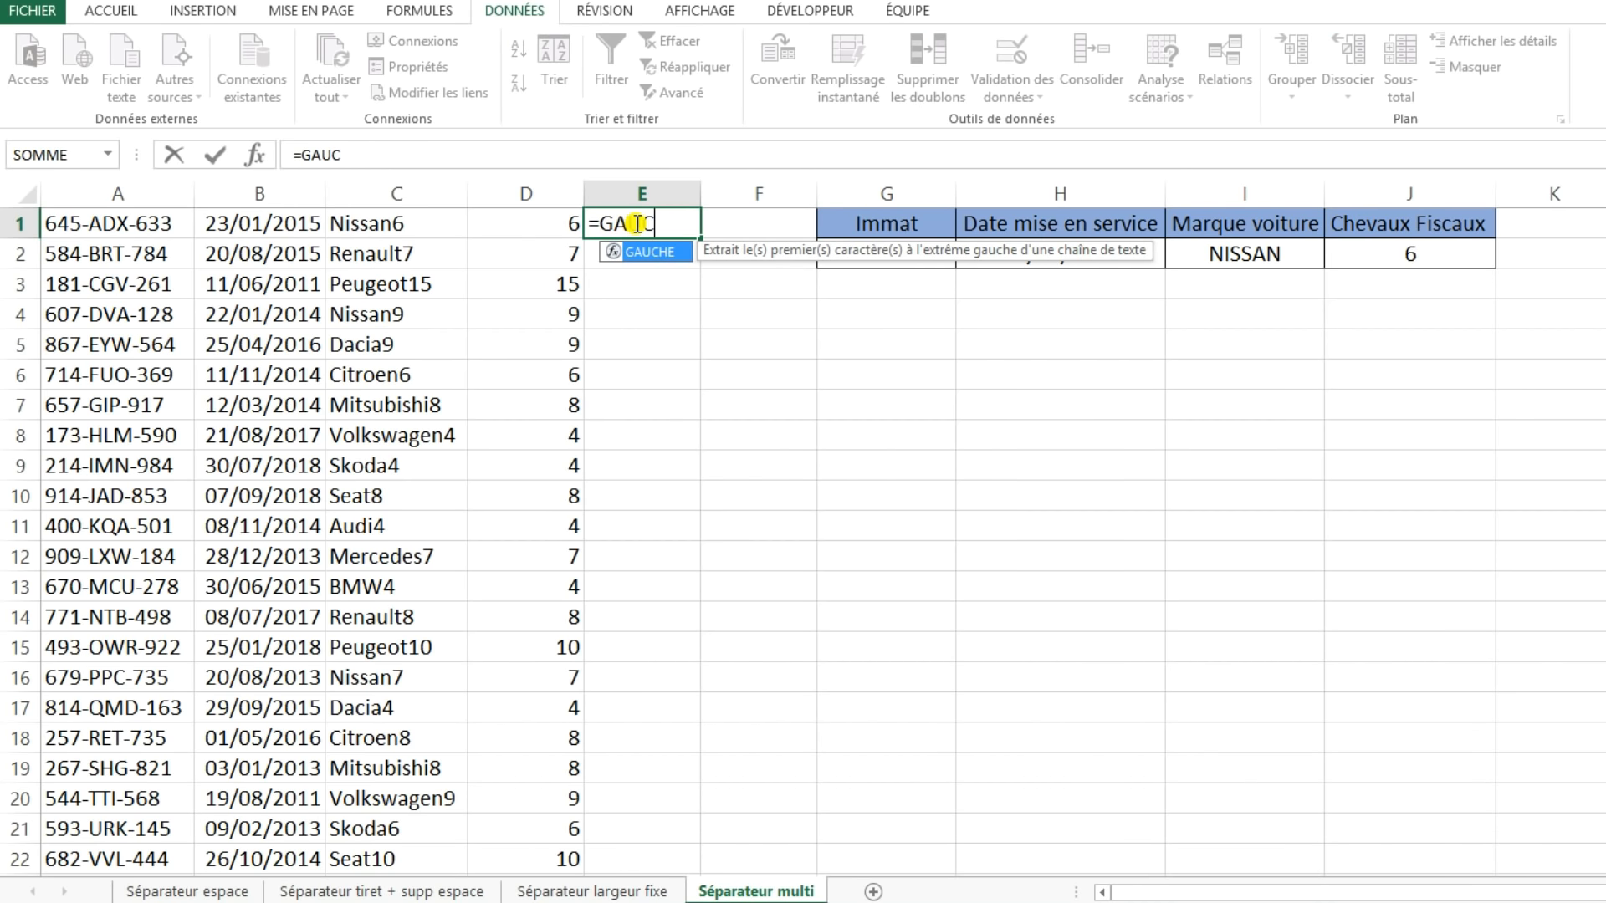
type("HE(")
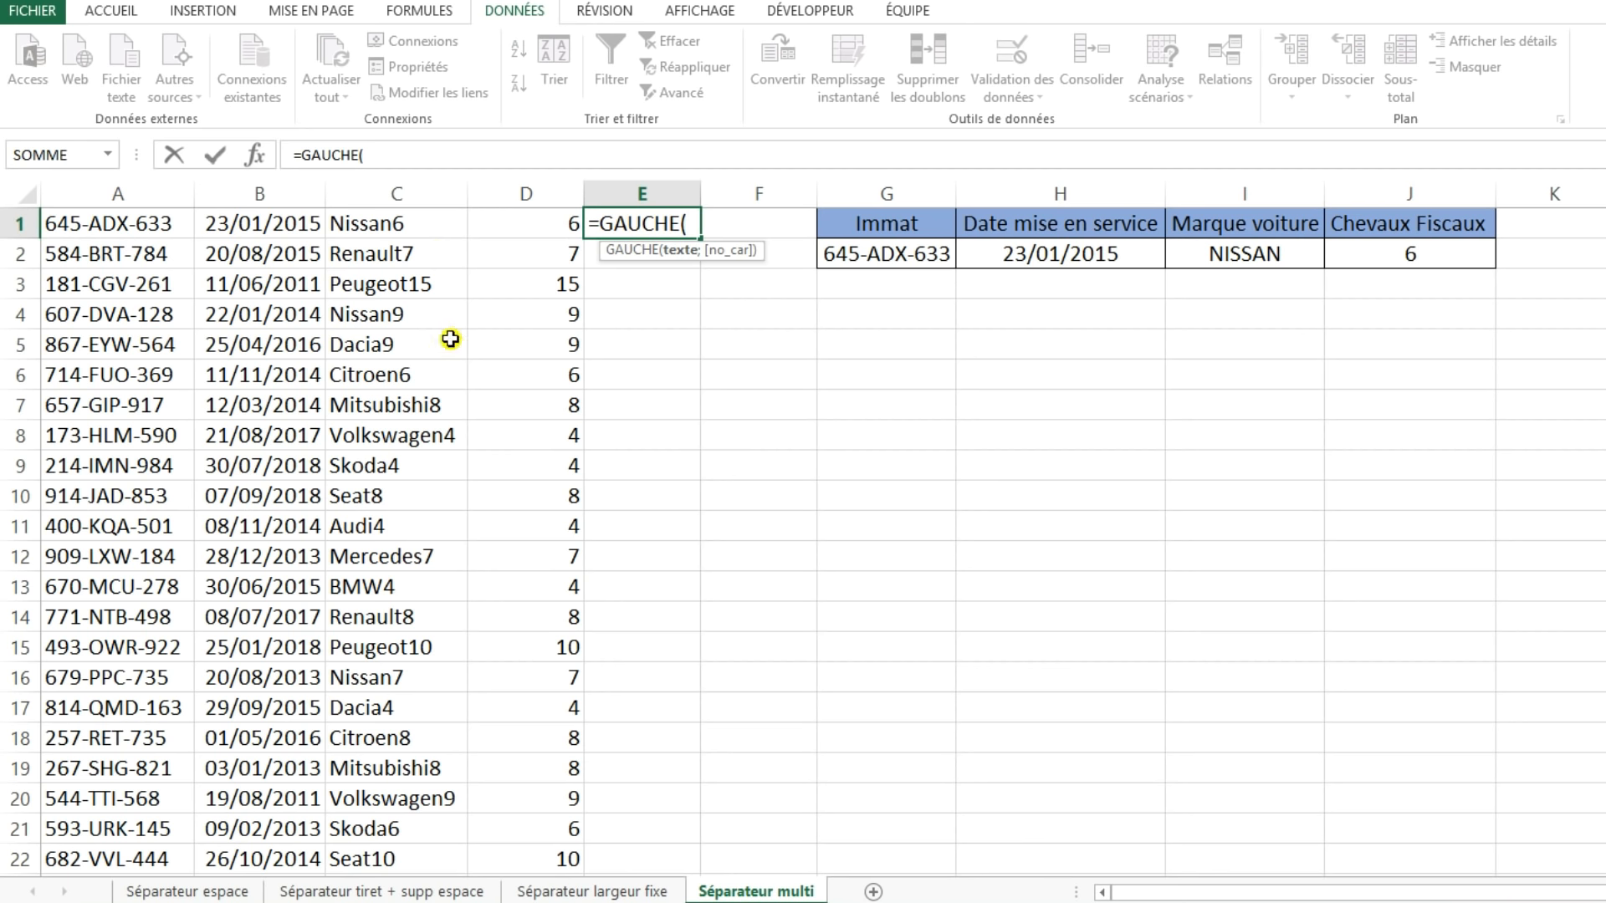
left_click(379, 225)
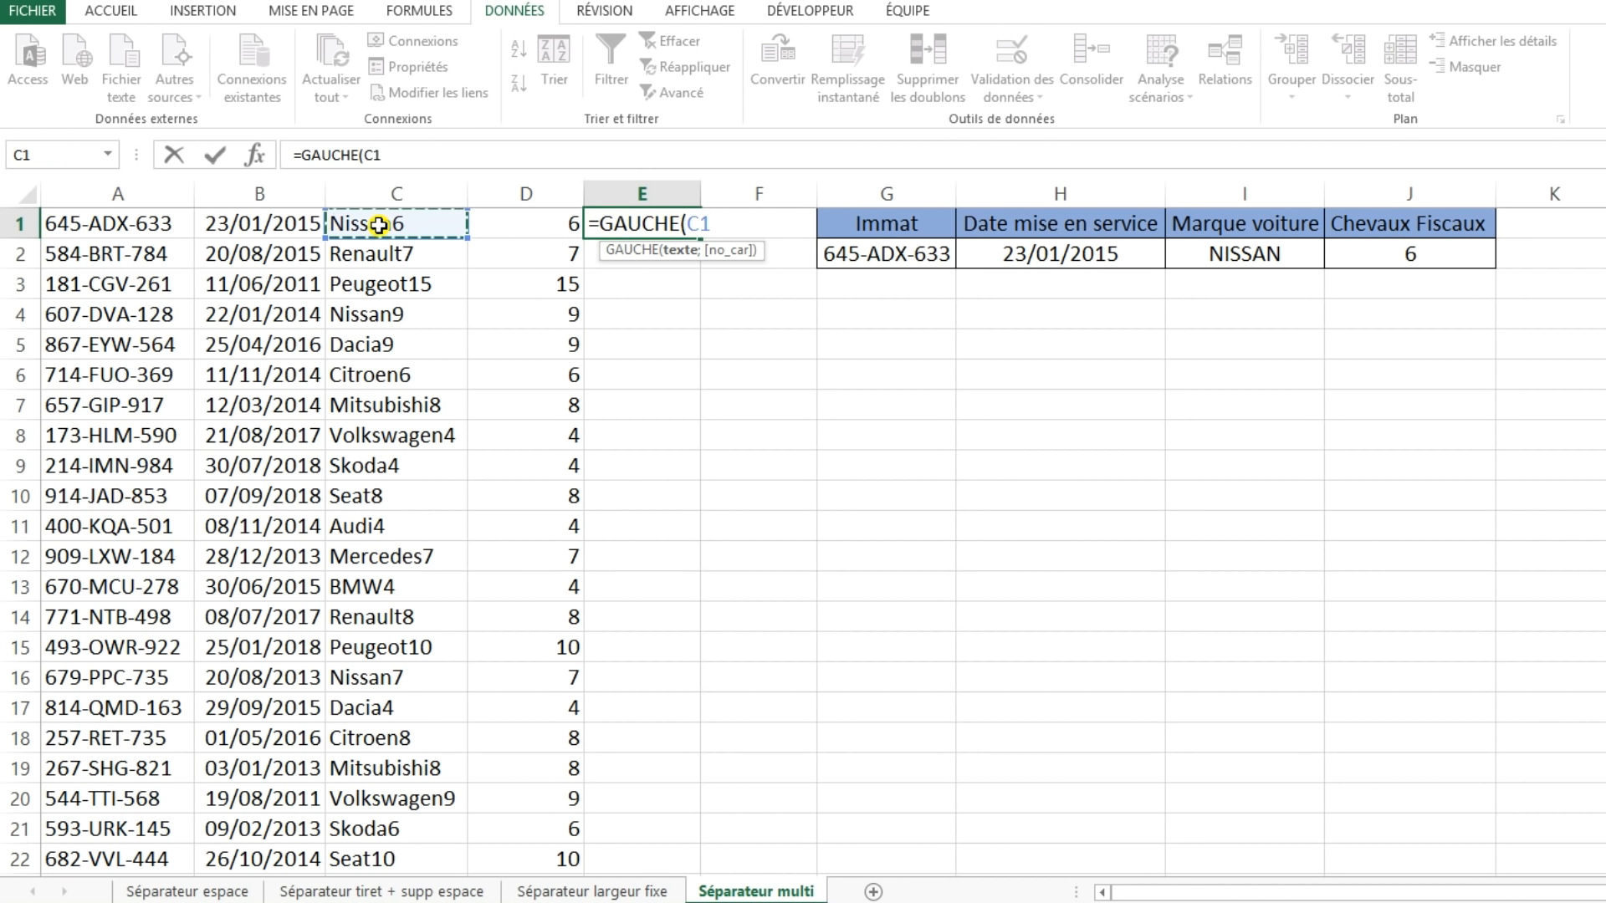
type(";")
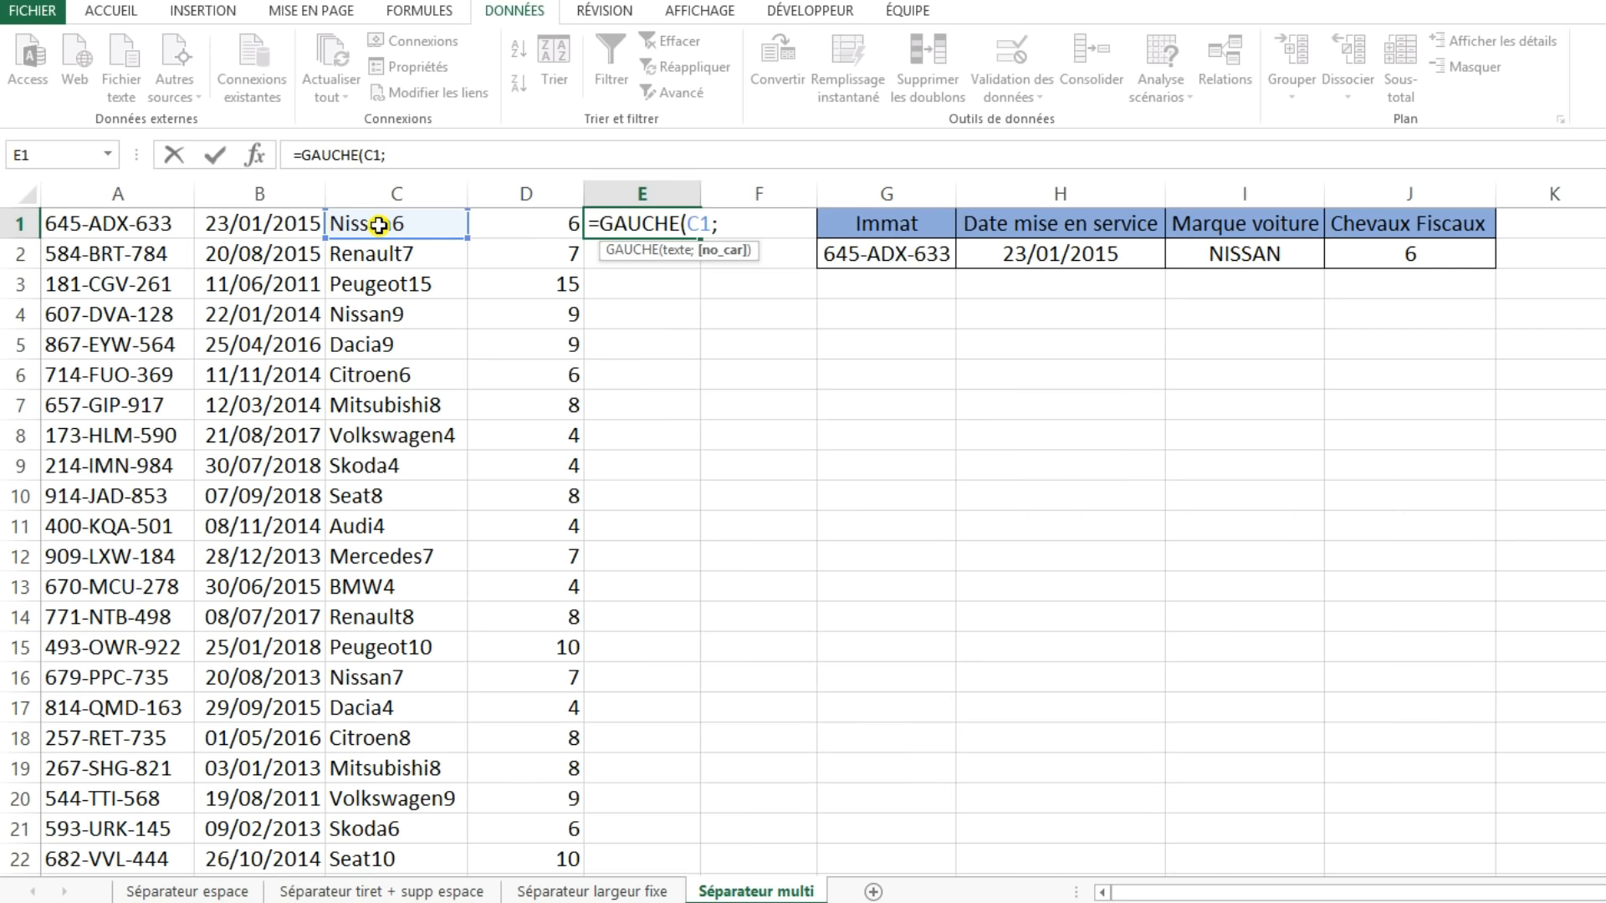
type("NB")
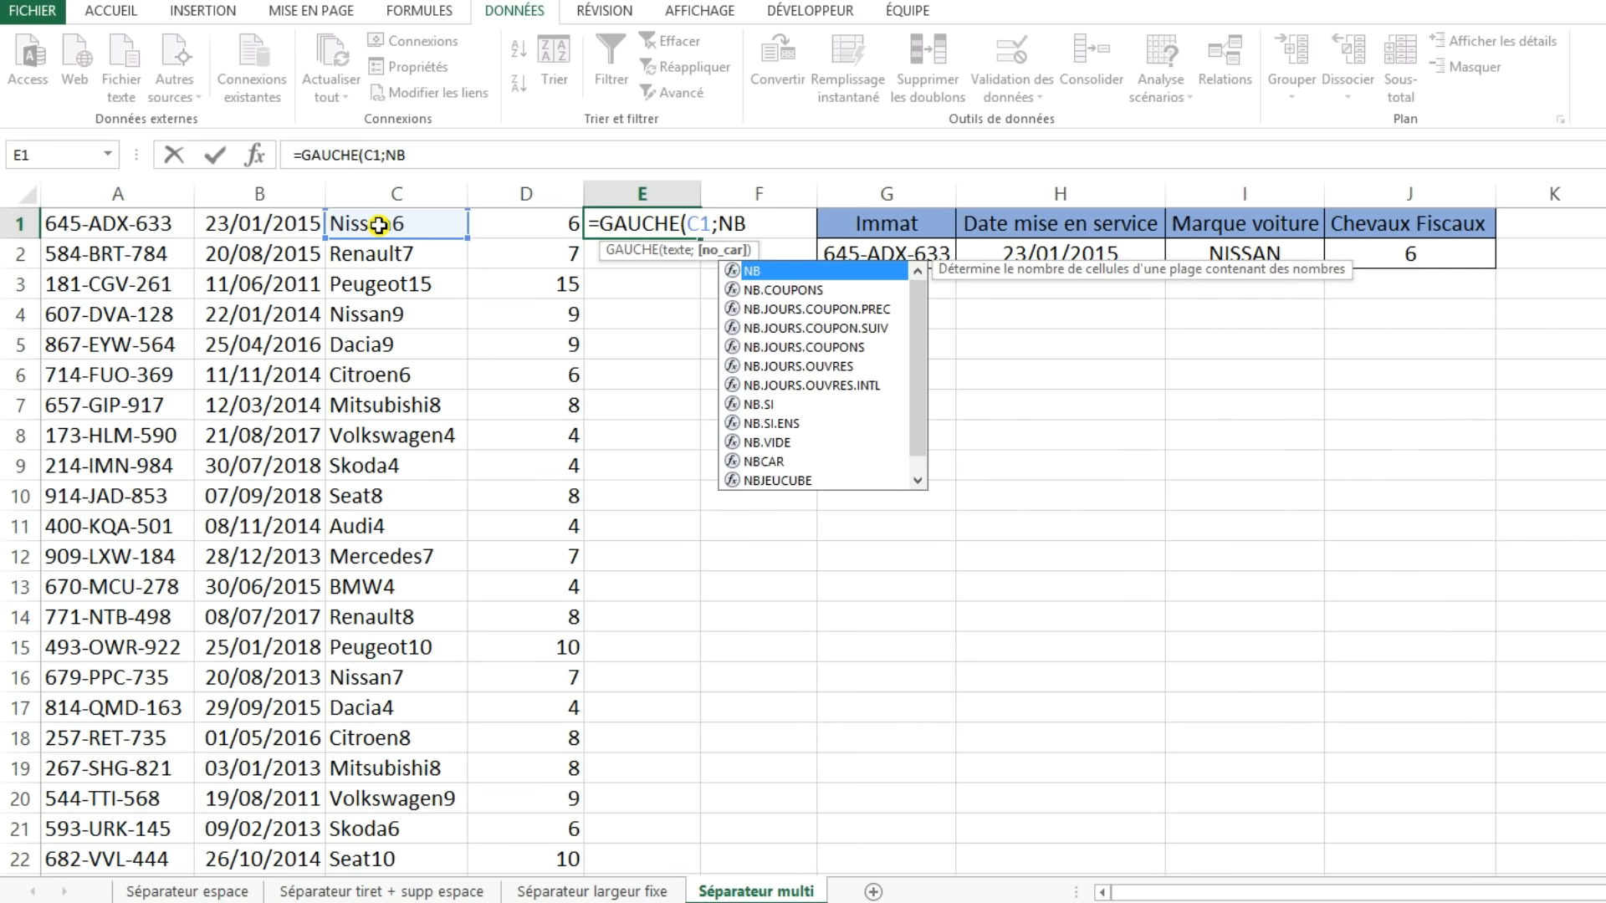
double_click(782, 462)
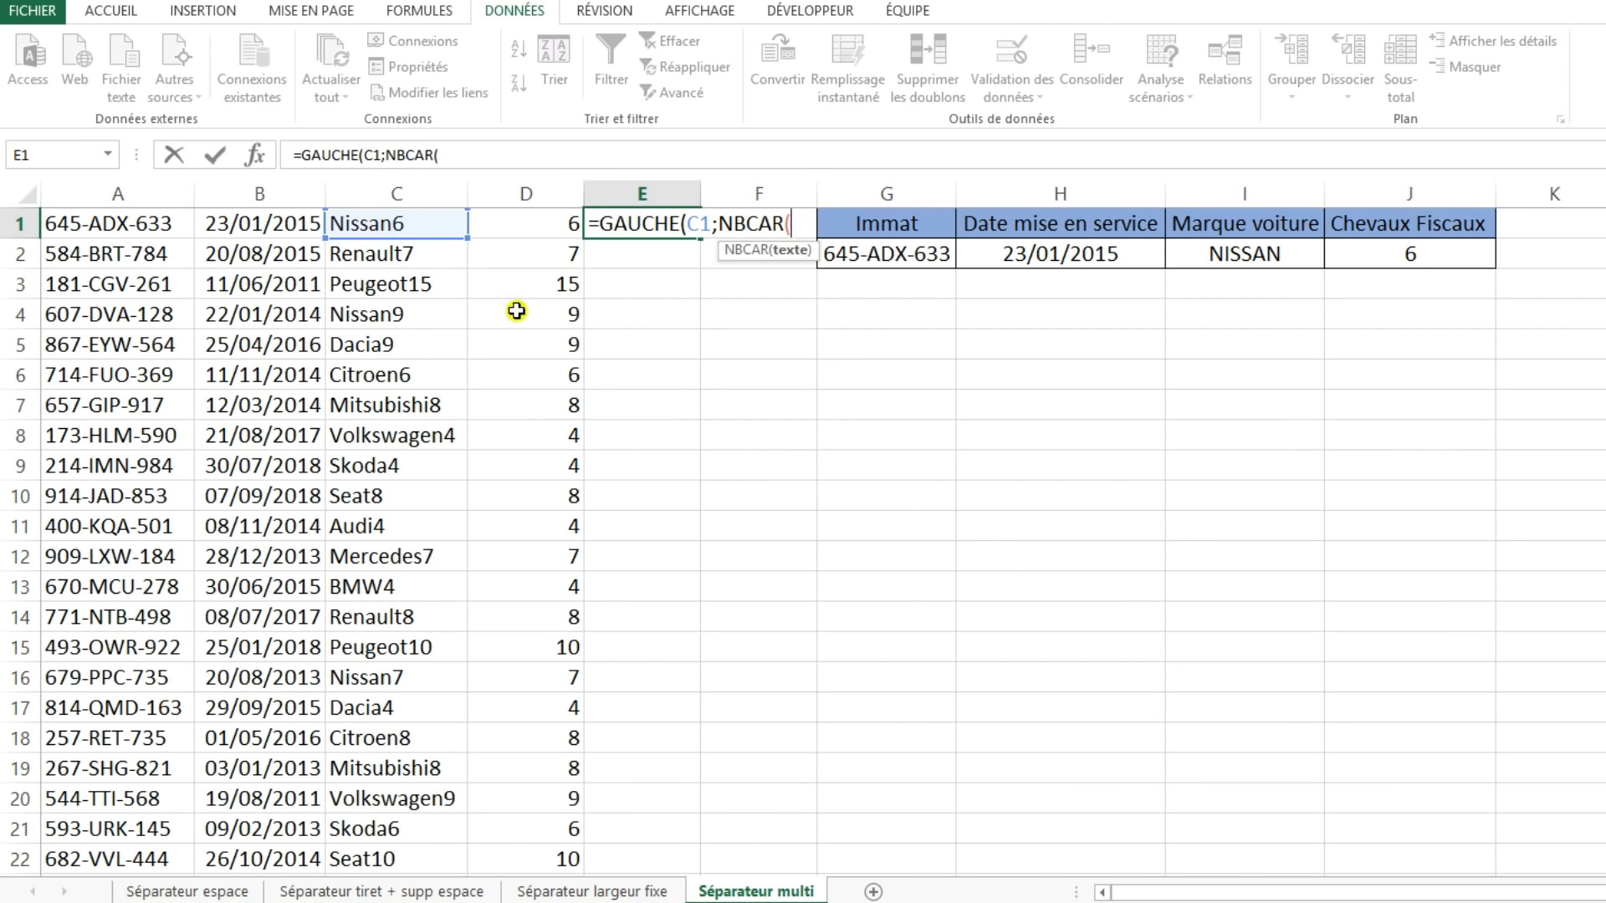
left_click(381, 225)
type(")-")
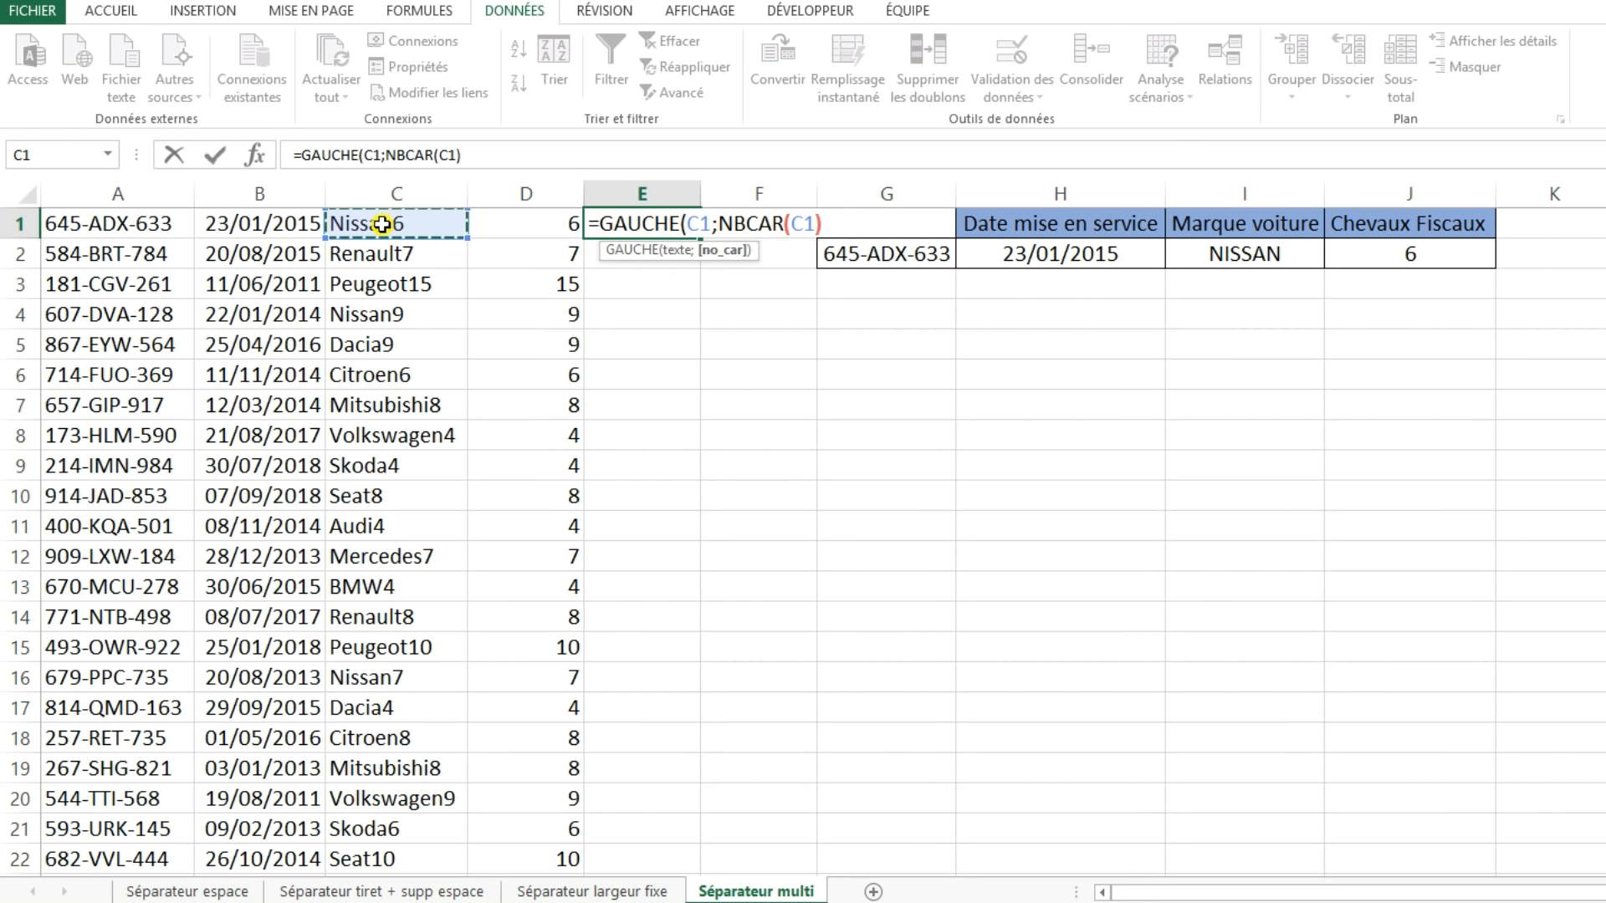
type("NB")
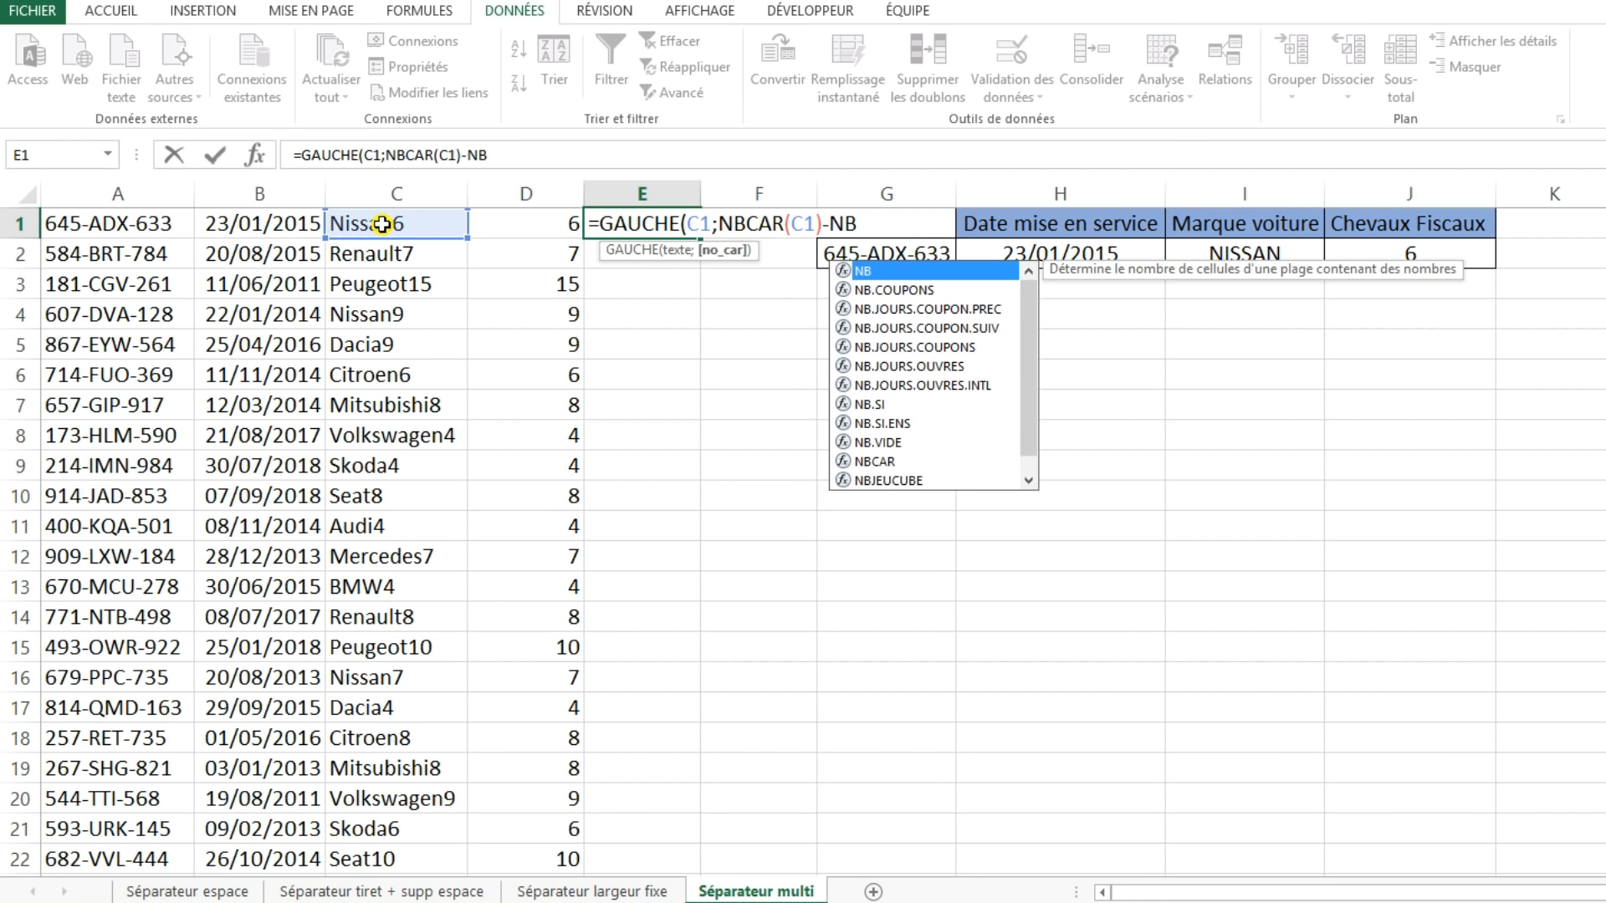
double_click(874, 460)
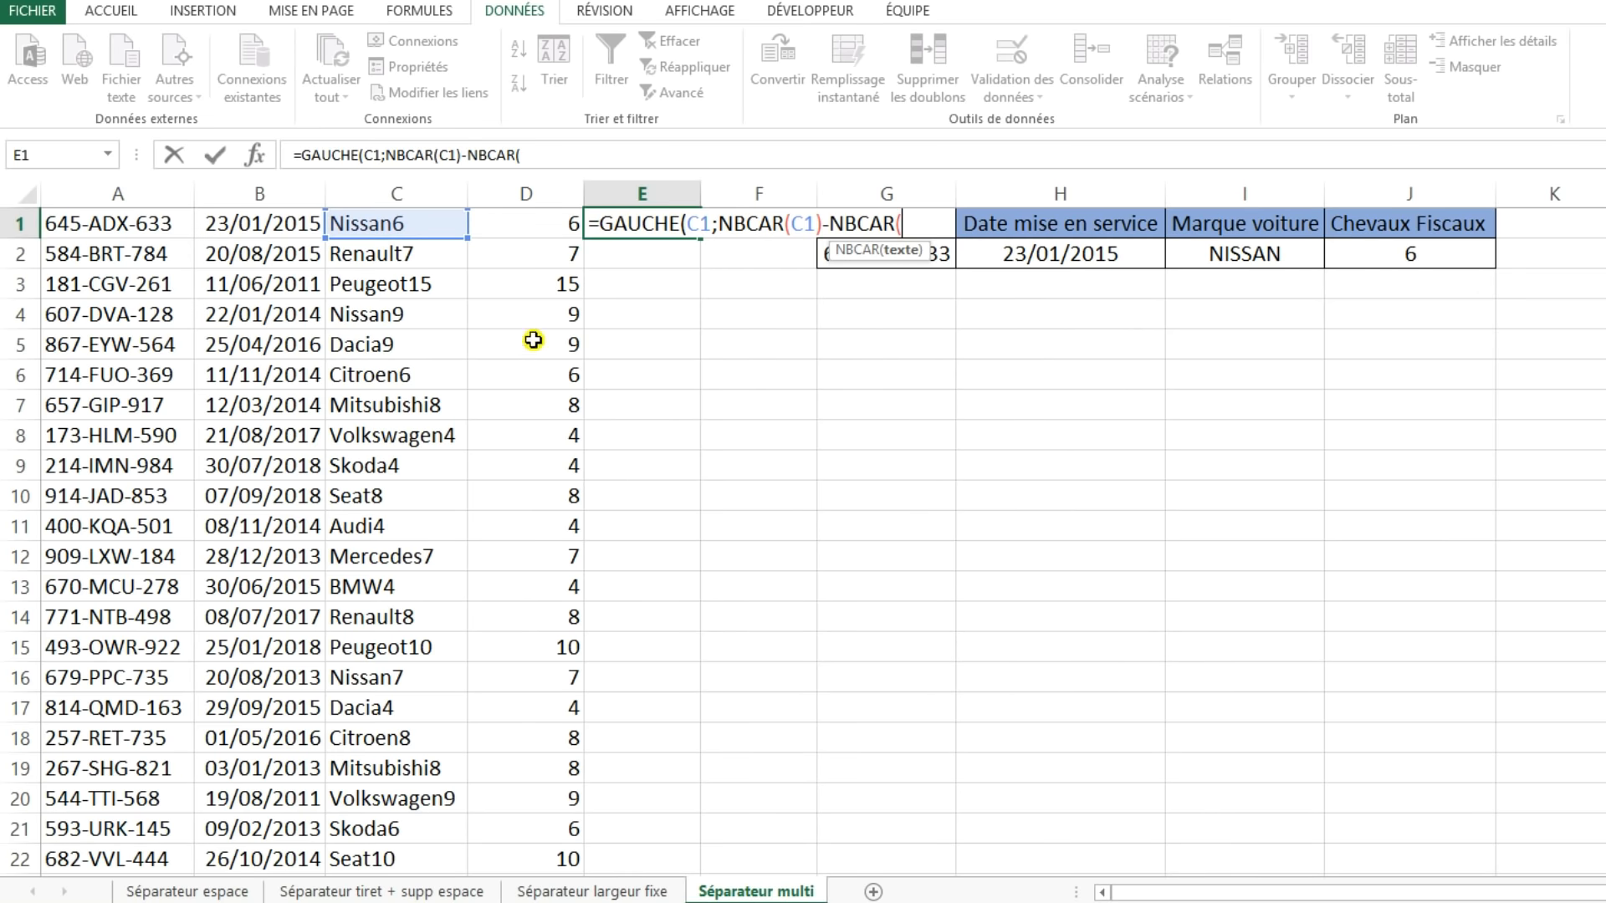
left_click(544, 228)
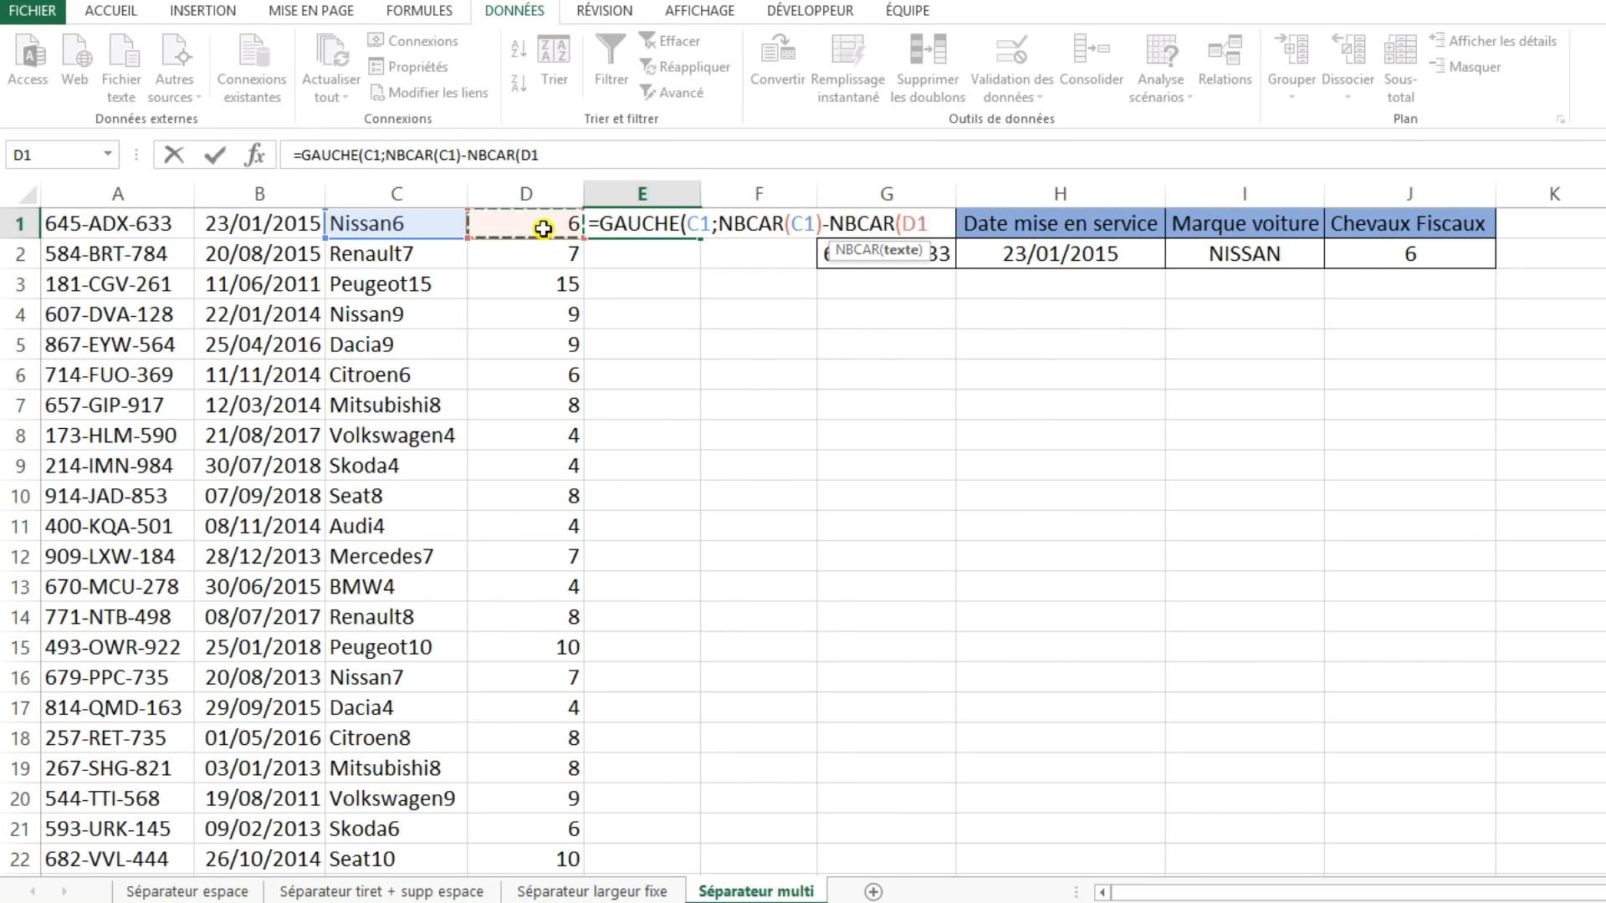
type(")")
key("Return")
- Fill the E1 brand formula down the whole list and widen column E to fit the longest brand name
left_click(640, 224)
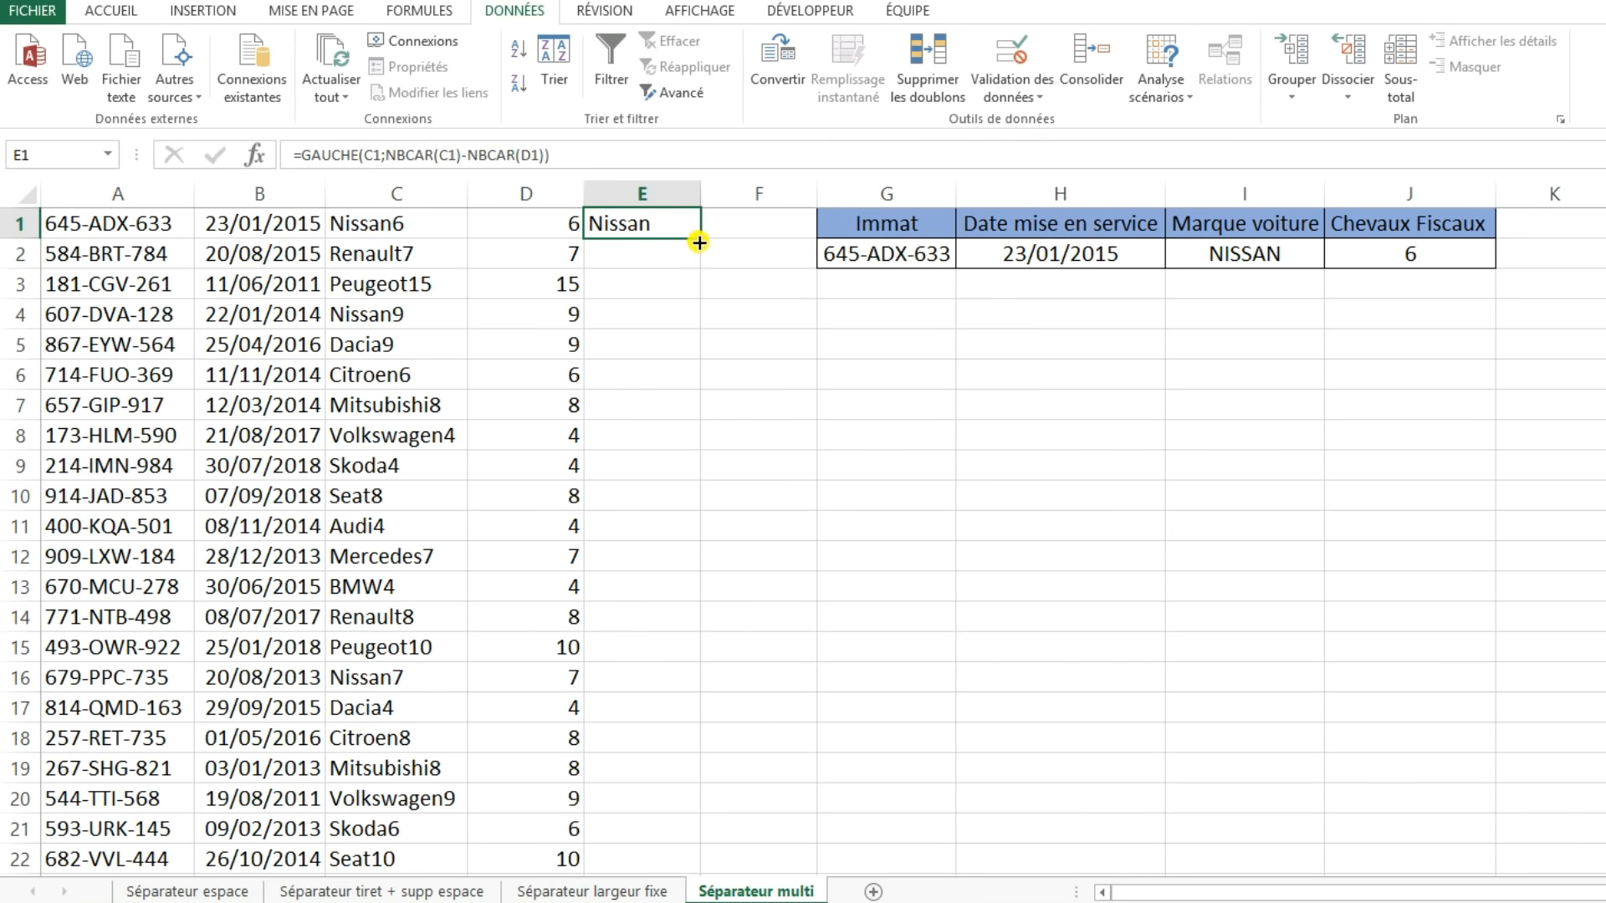
double_click(698, 242)
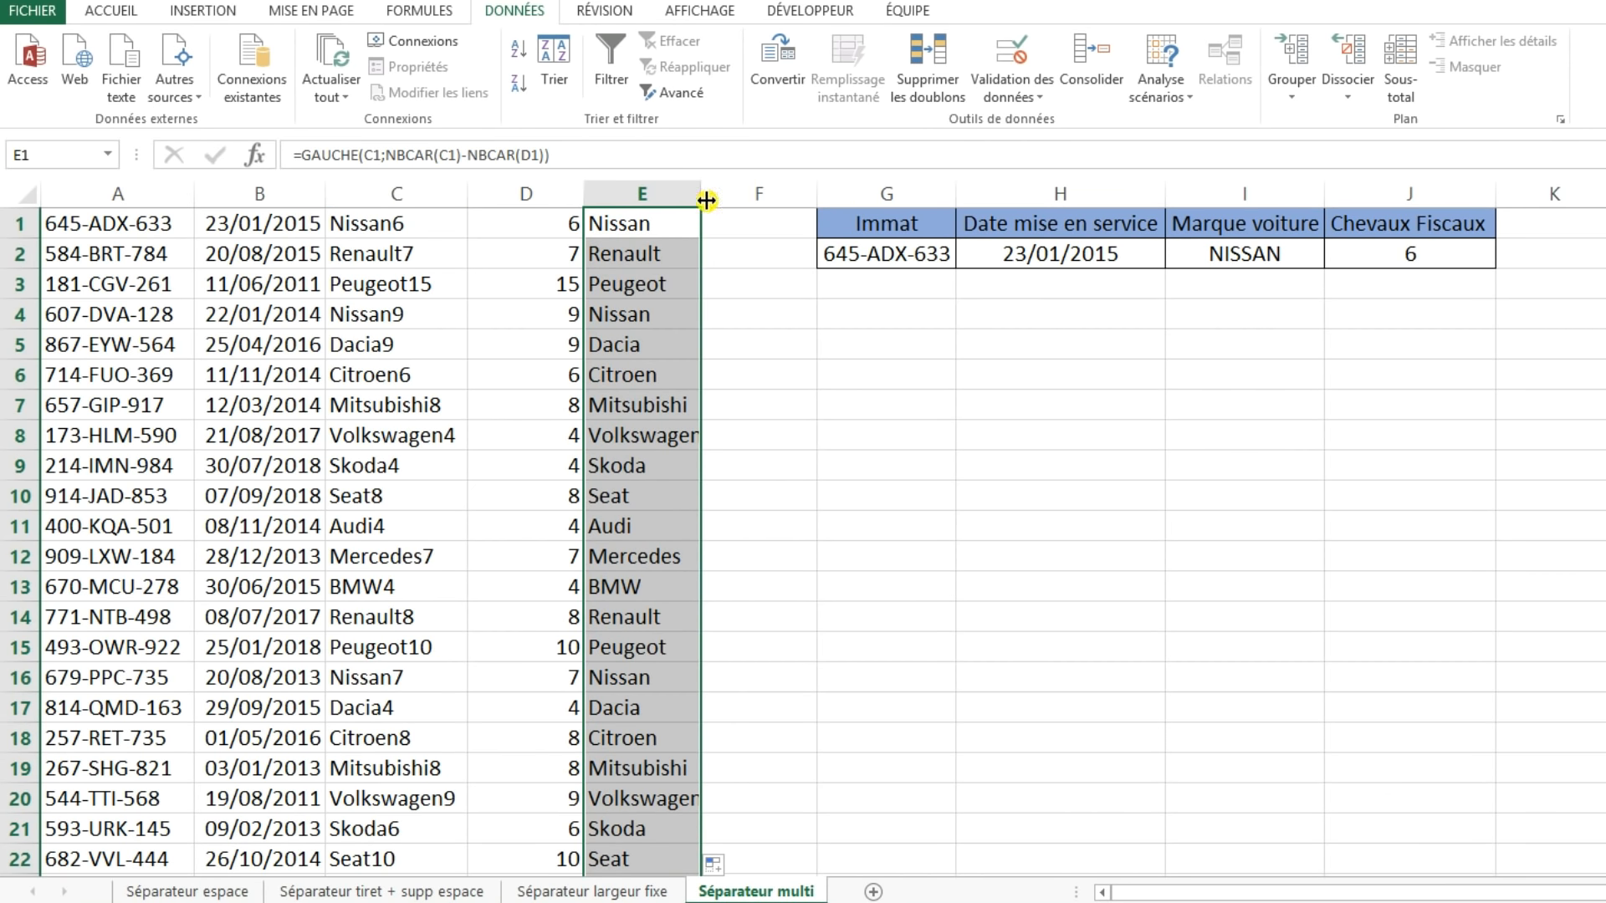
left_click_drag(706, 199, 714, 201)
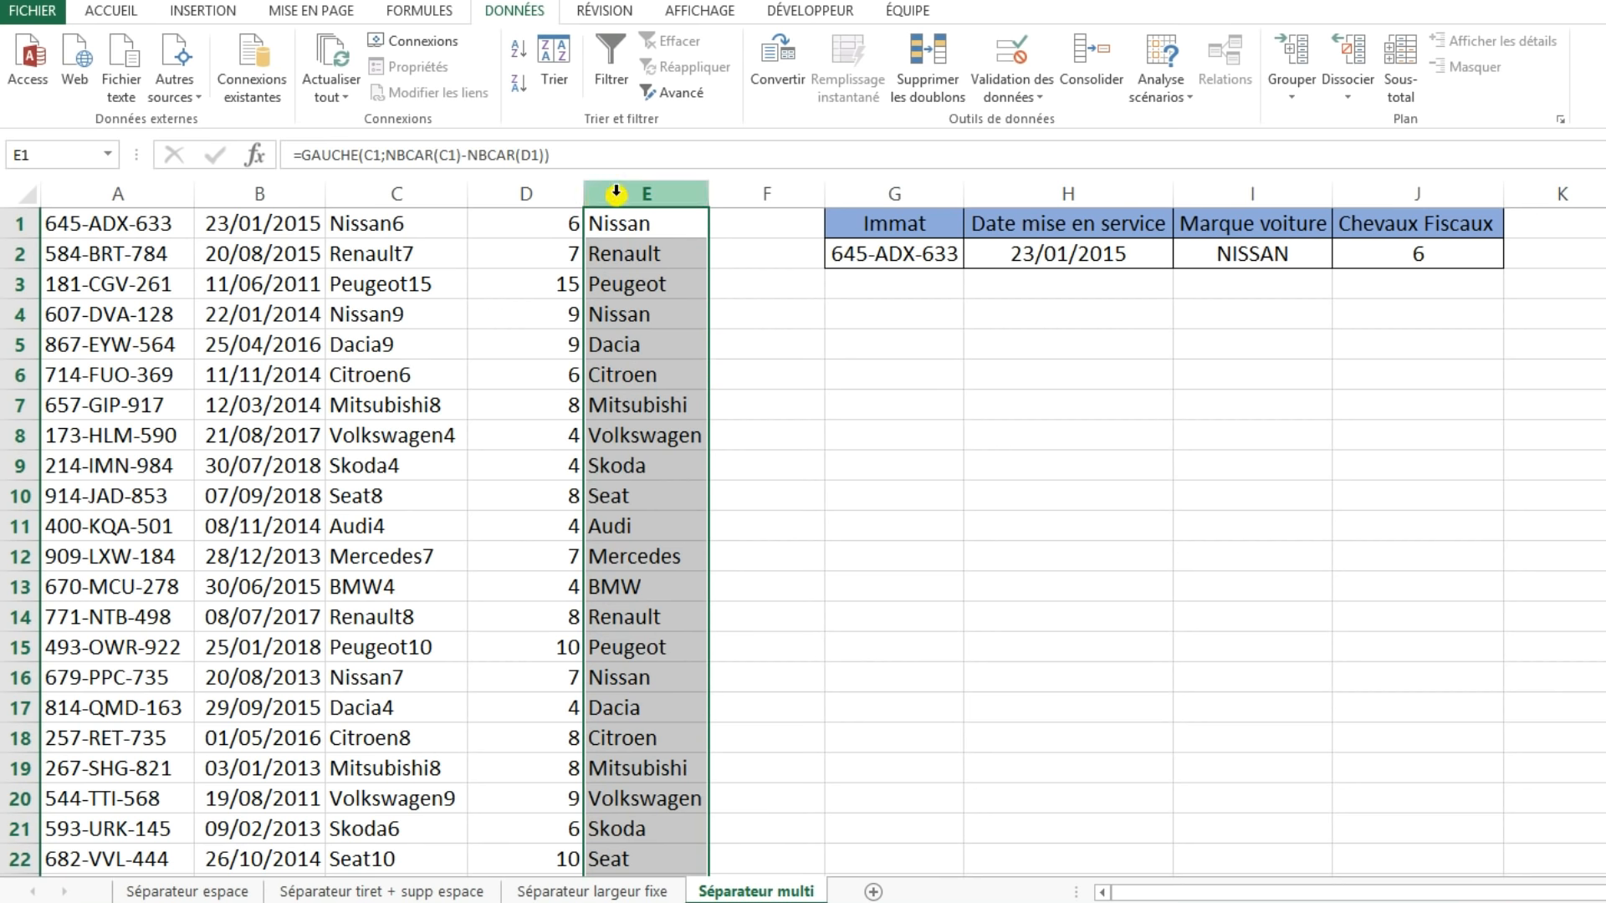
- Copy the extracted brands from column E and paste them as values only over column C
key("ctrl+c")
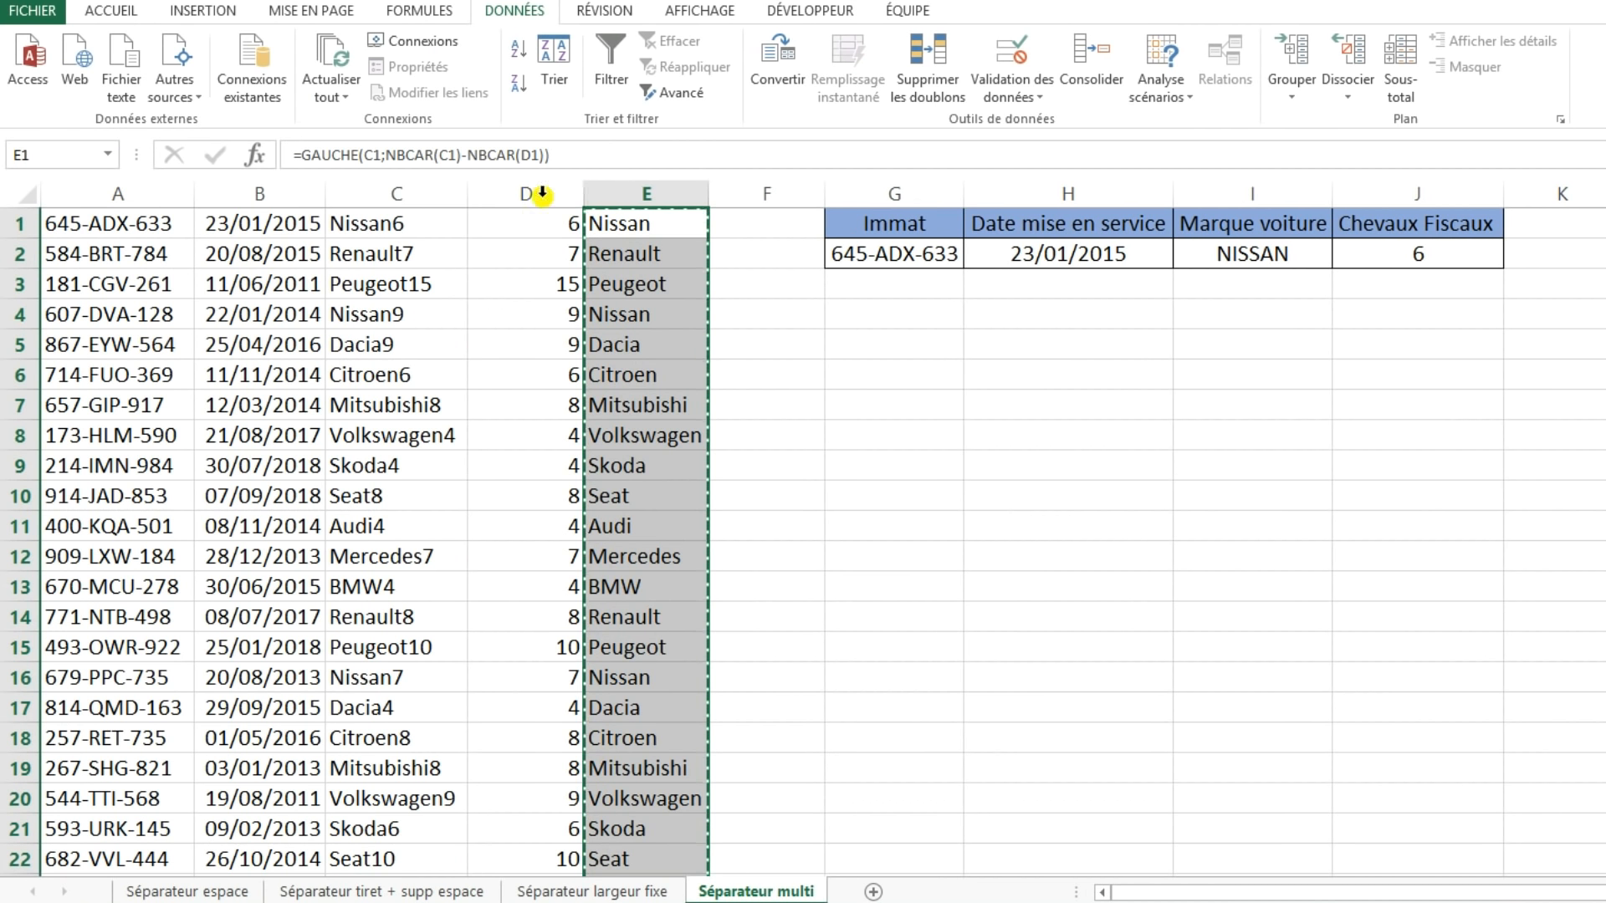
left_click(385, 196)
right_click(384, 197)
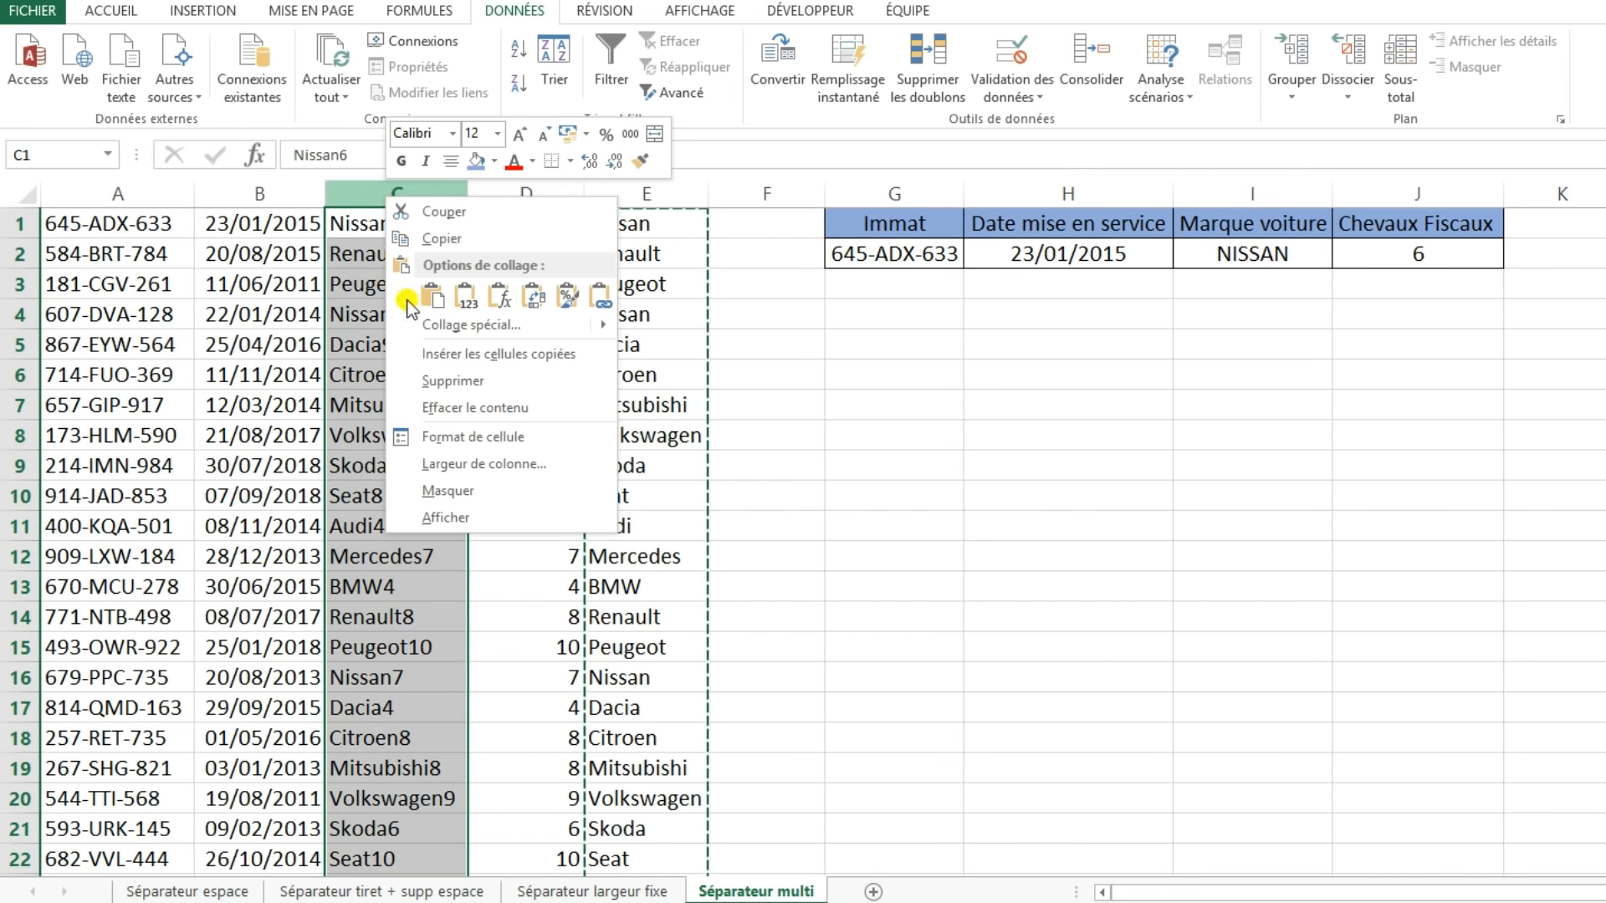
left_click(477, 301)
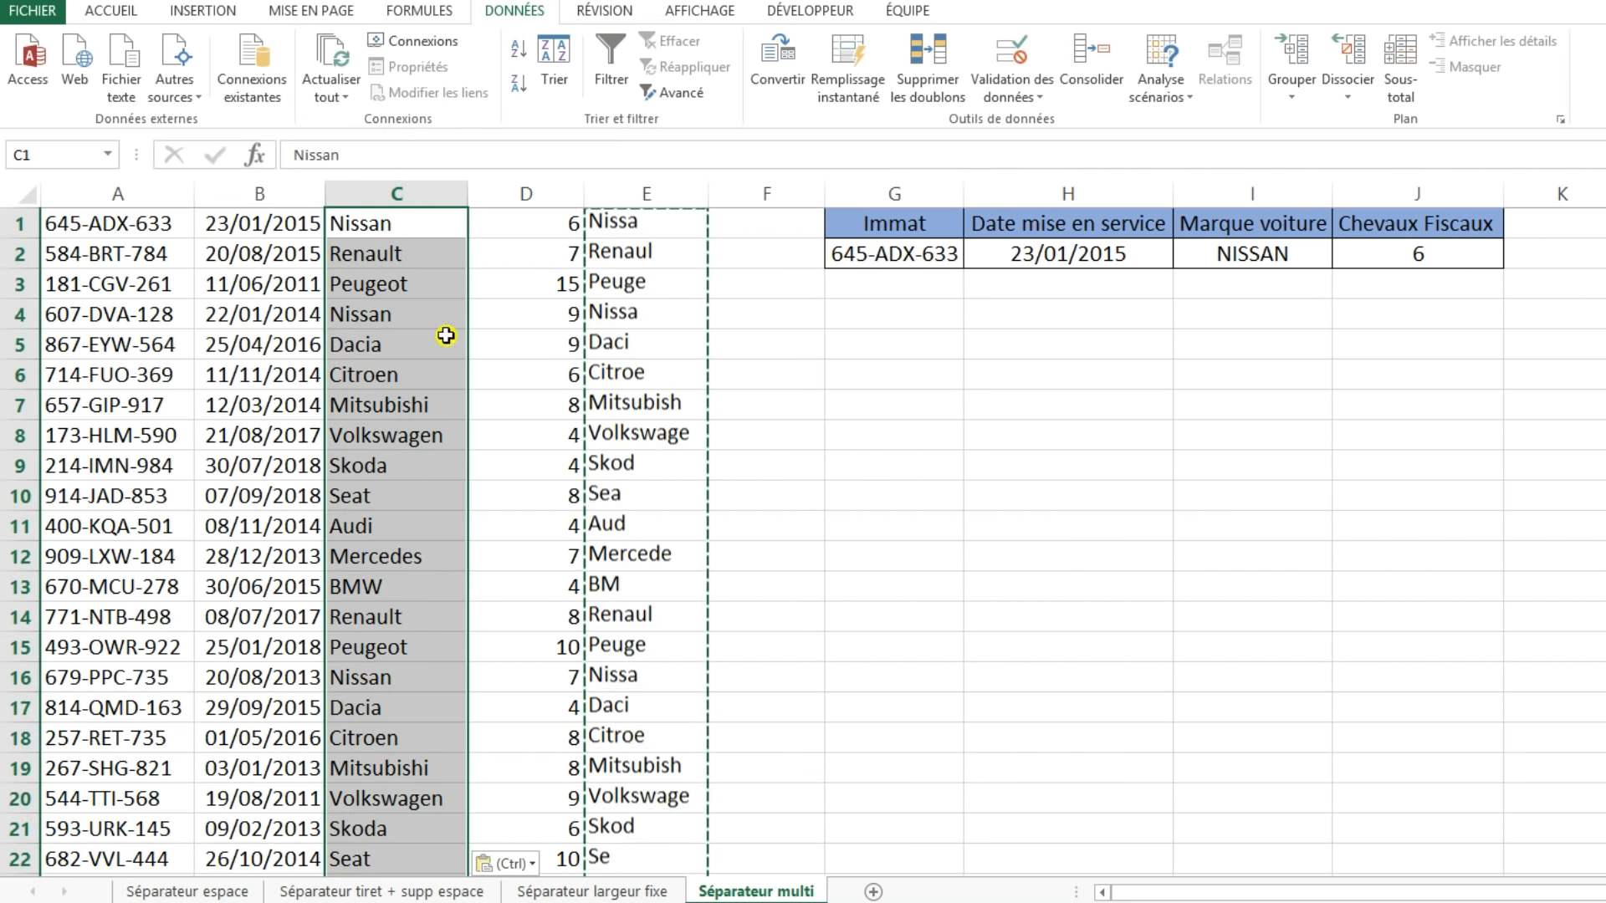
- Delete the helper column E containing the brand formulas
left_click(648, 194)
right_click(650, 196)
left_click(702, 379)
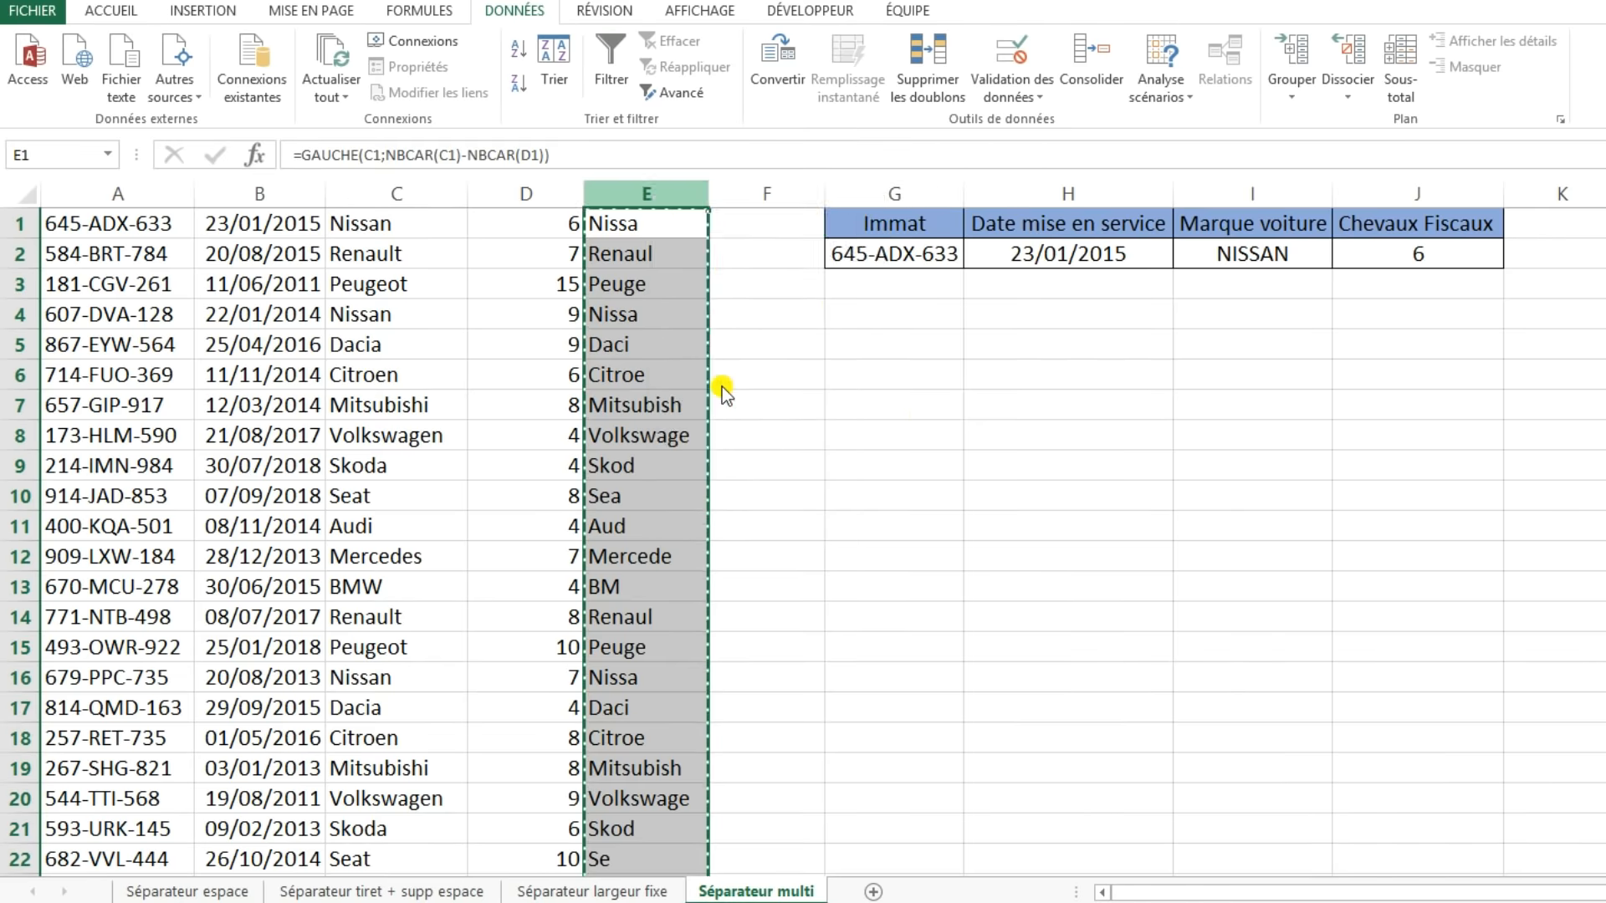
left_click(932, 410)
- Insert an empty row above the data and copy the Immat to Chevaux Fiscaux headers from the model table into A1:D1
left_click(20, 224)
right_click(25, 226)
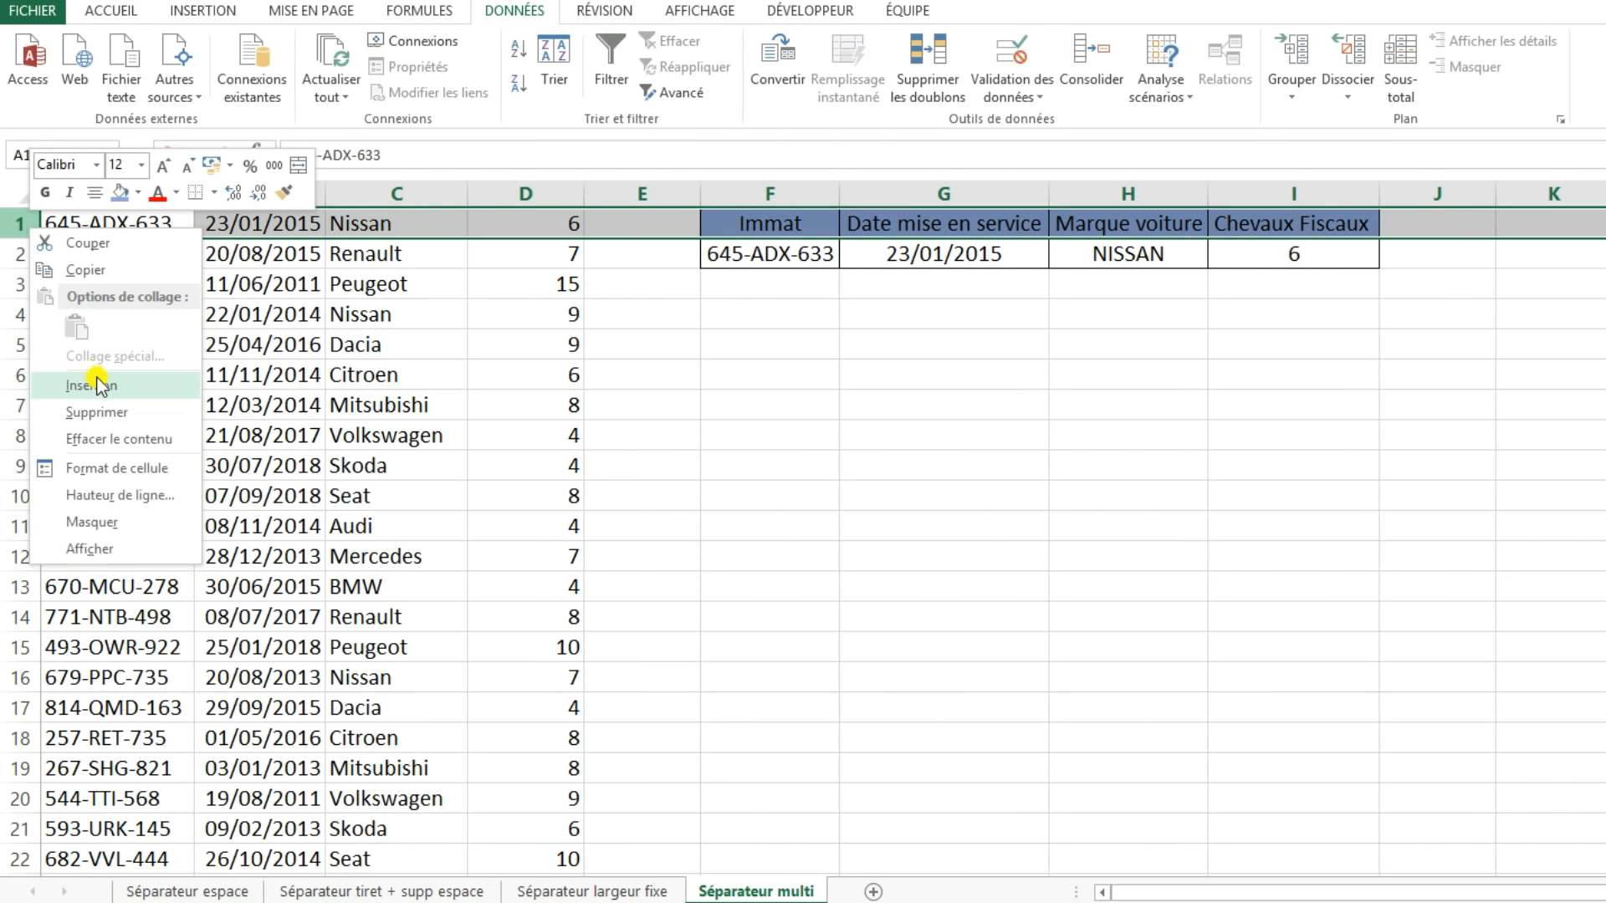
left_click(92, 385)
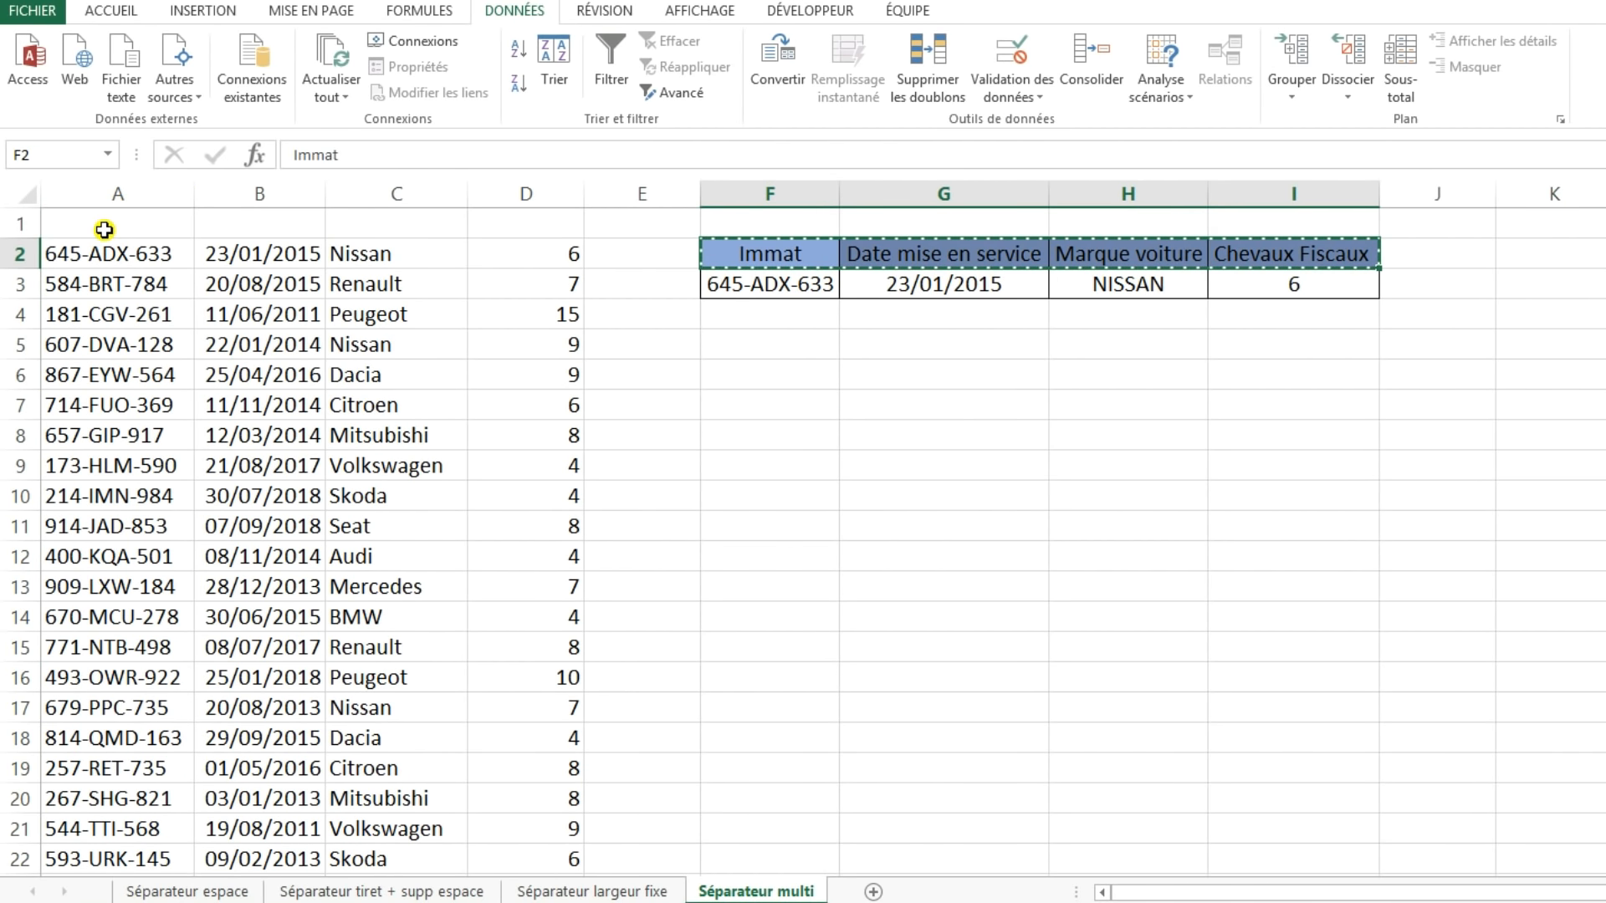
left_click(103, 223)
key("ctrl+v")
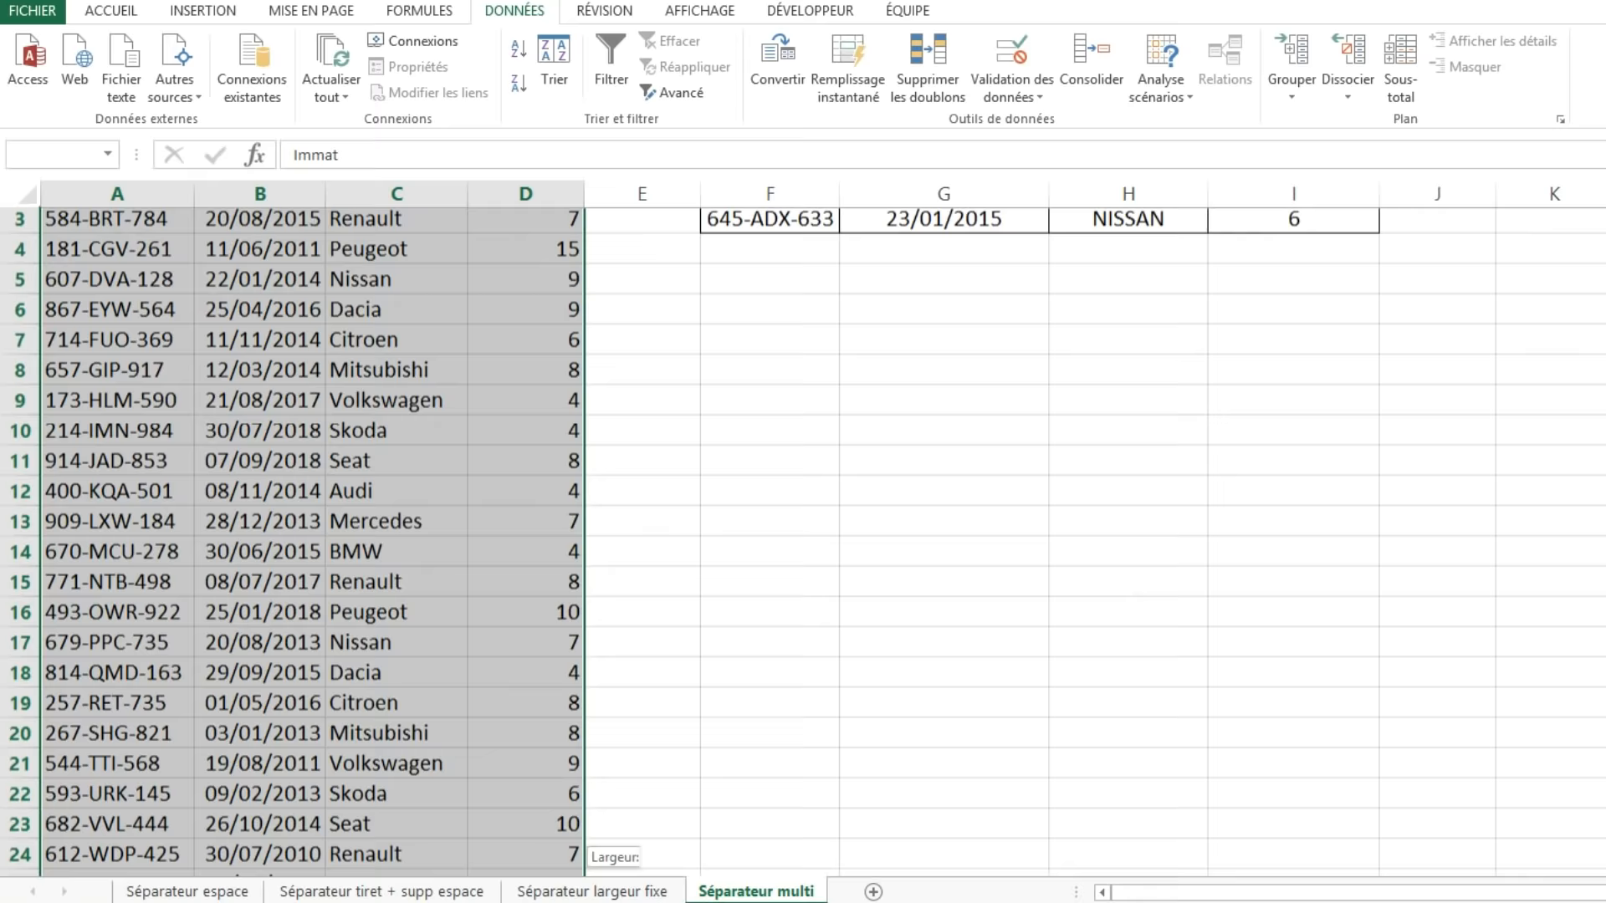
- Apply all borders to the full table in columns A to D and autofit the column widths to the headers
left_click_drag(584, 844, 555, 781)
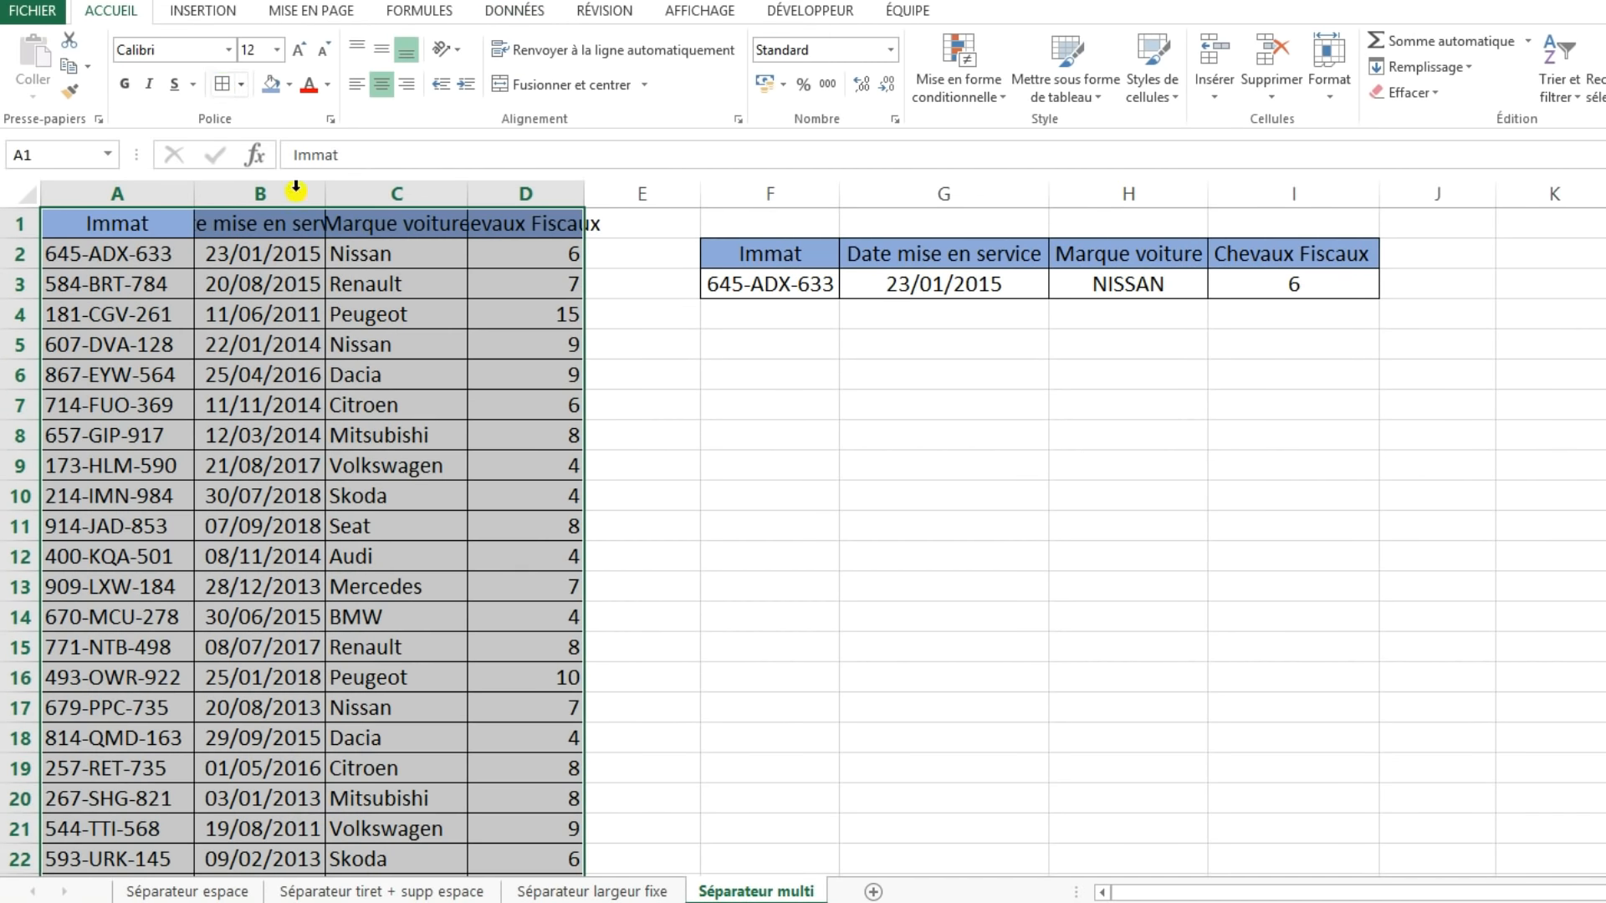
double_click(590, 194)
double_click(194, 194)
- Left-align the table contents and centre the Chevaux Fiscaux column
left_click(357, 85)
left_click(649, 194)
left_click(384, 88)
left_click(922, 405)
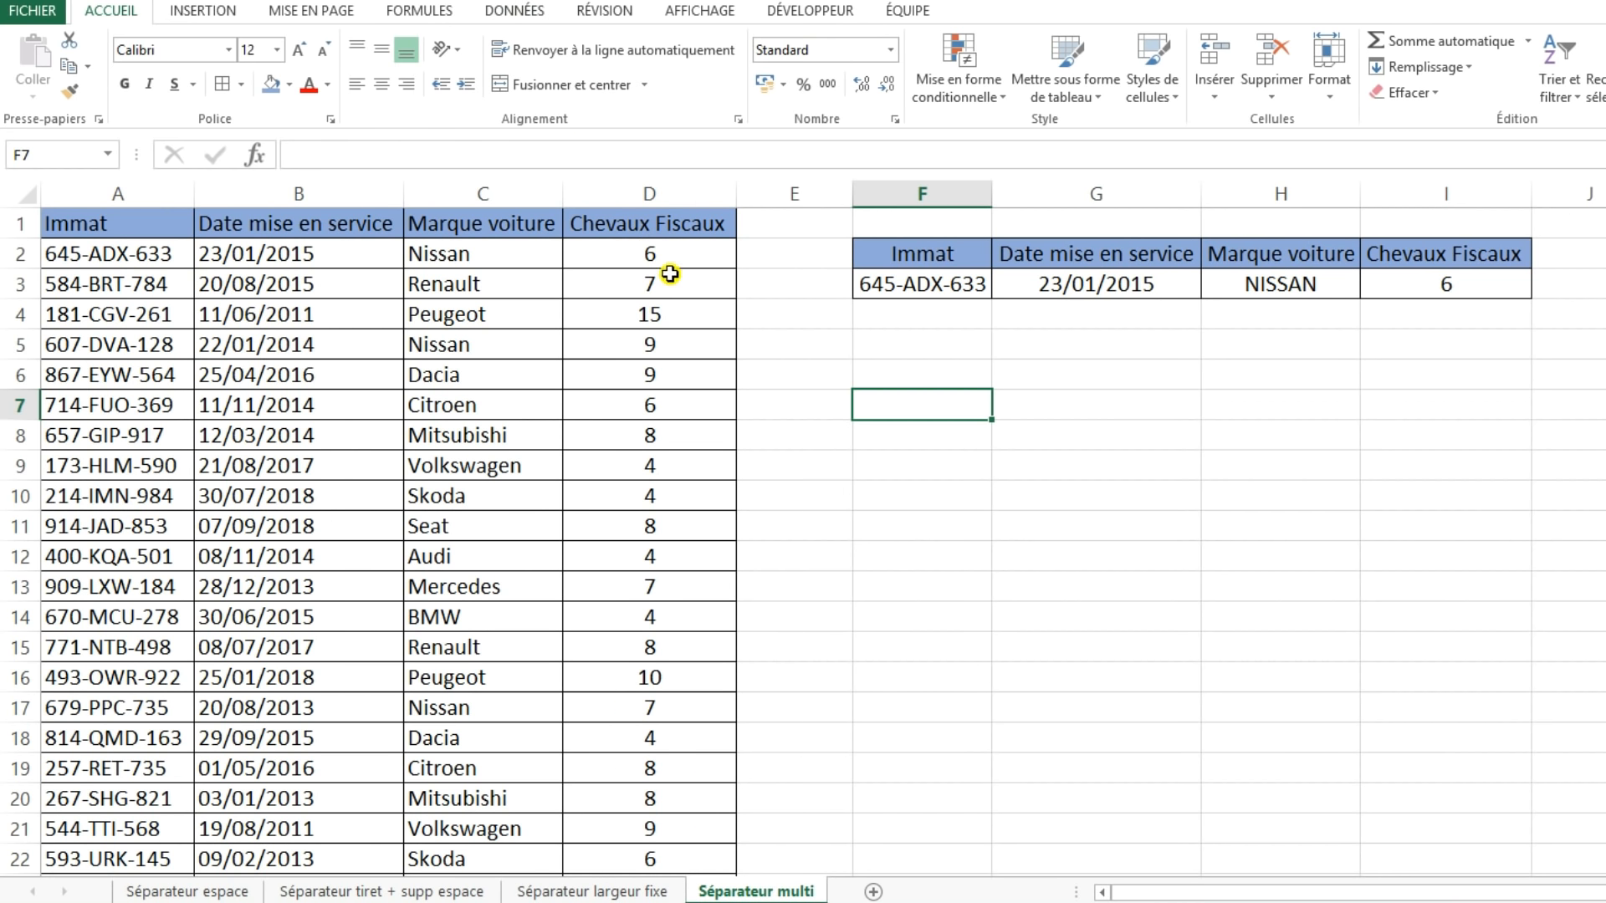
left_click(501, 13)
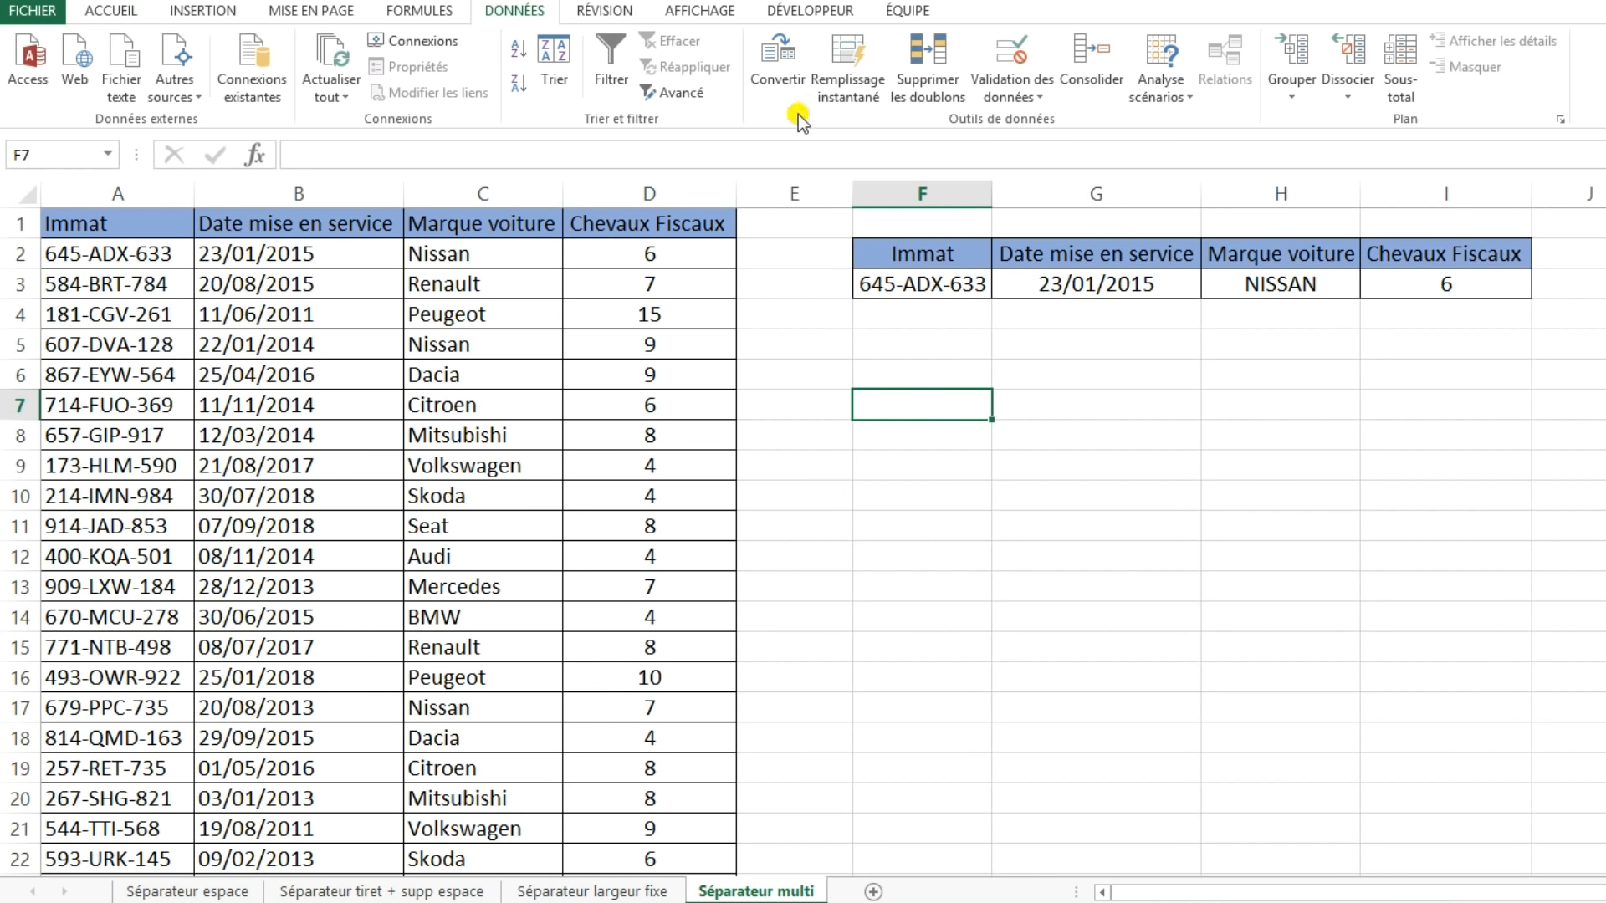